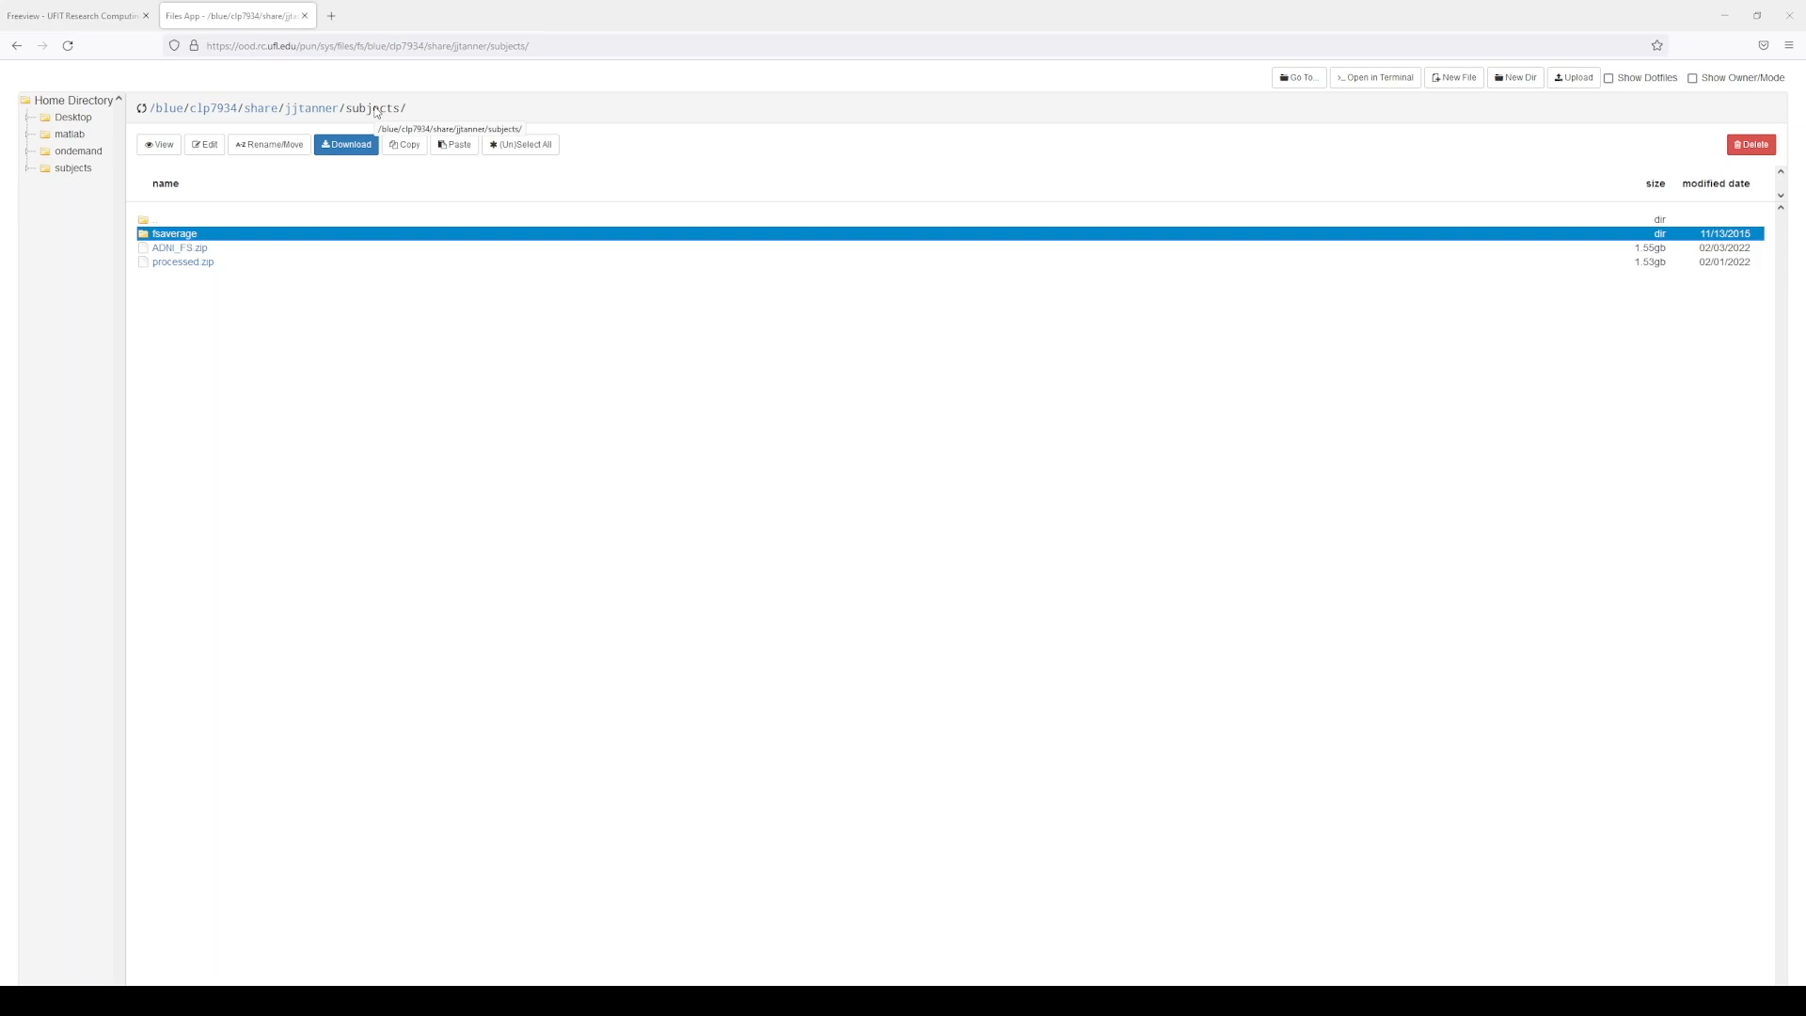
Step: Launch a shell from the Files App's 'Open in Terminal' button, starting in the subjects folder
click(1354, 78)
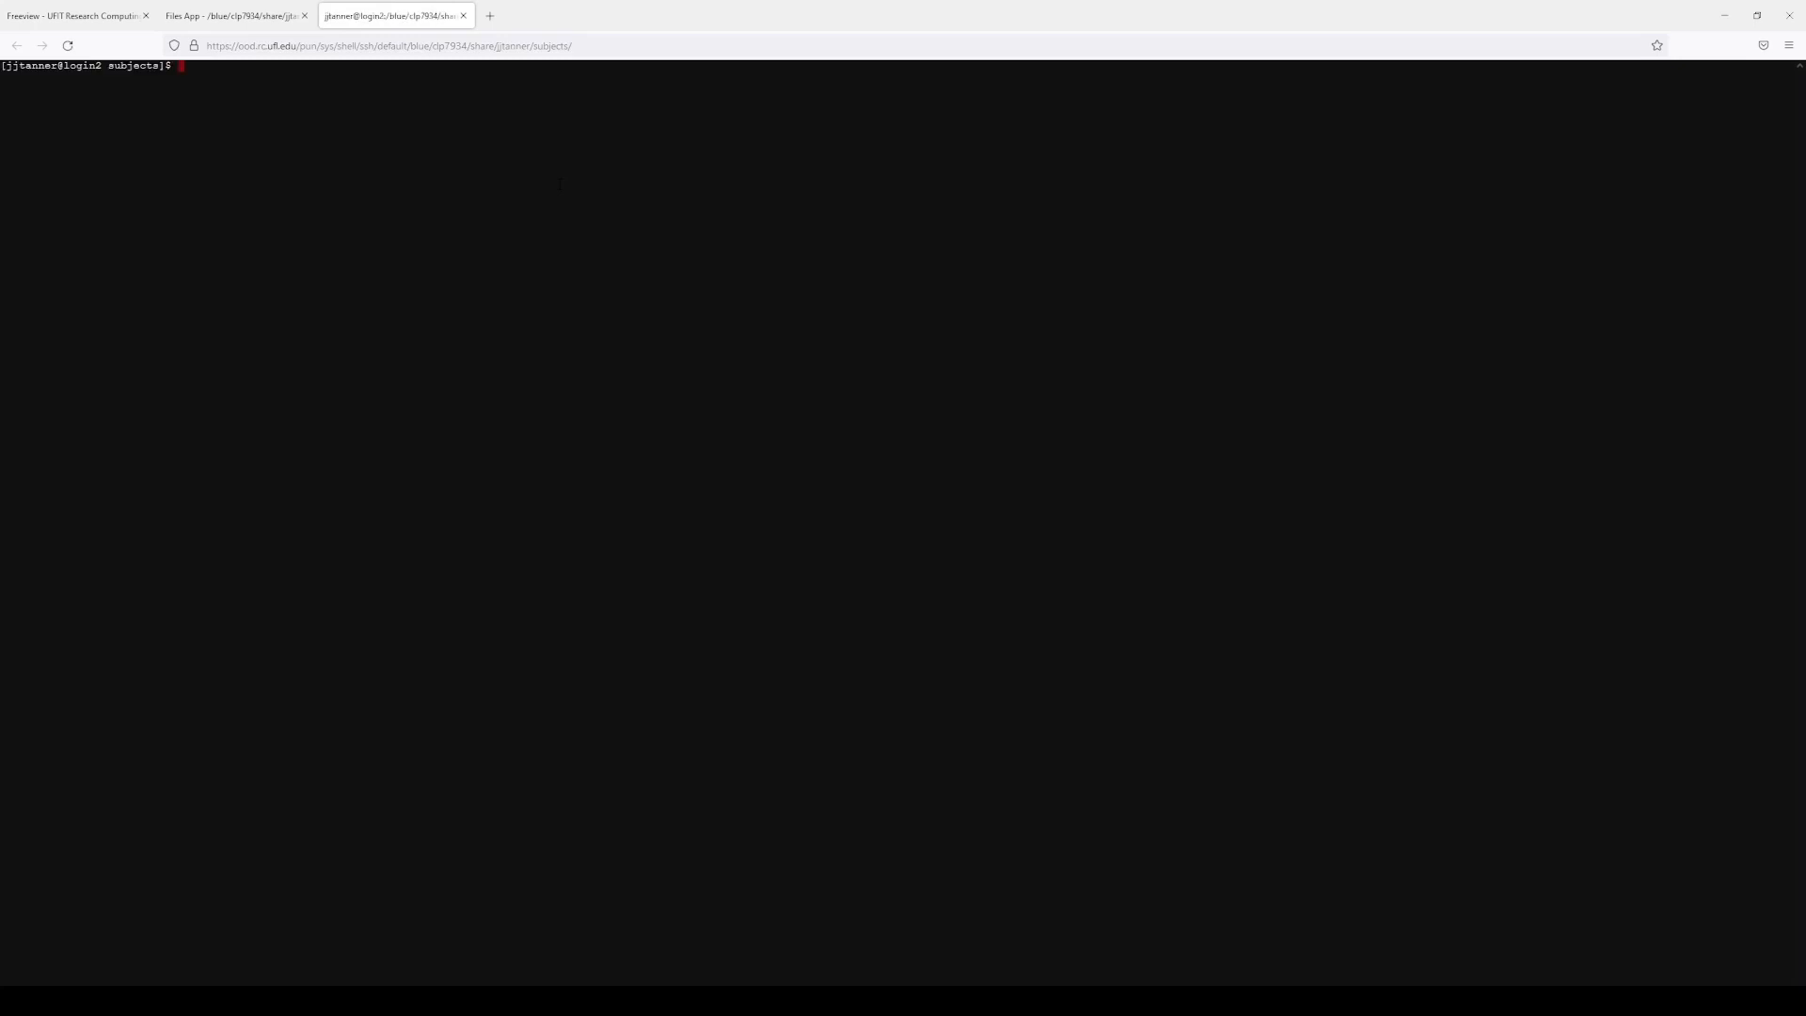
Step: List the subjects folder, print its path with pwd, and start unzipping ADNI_FS.zip
text(ls)
key(Return)
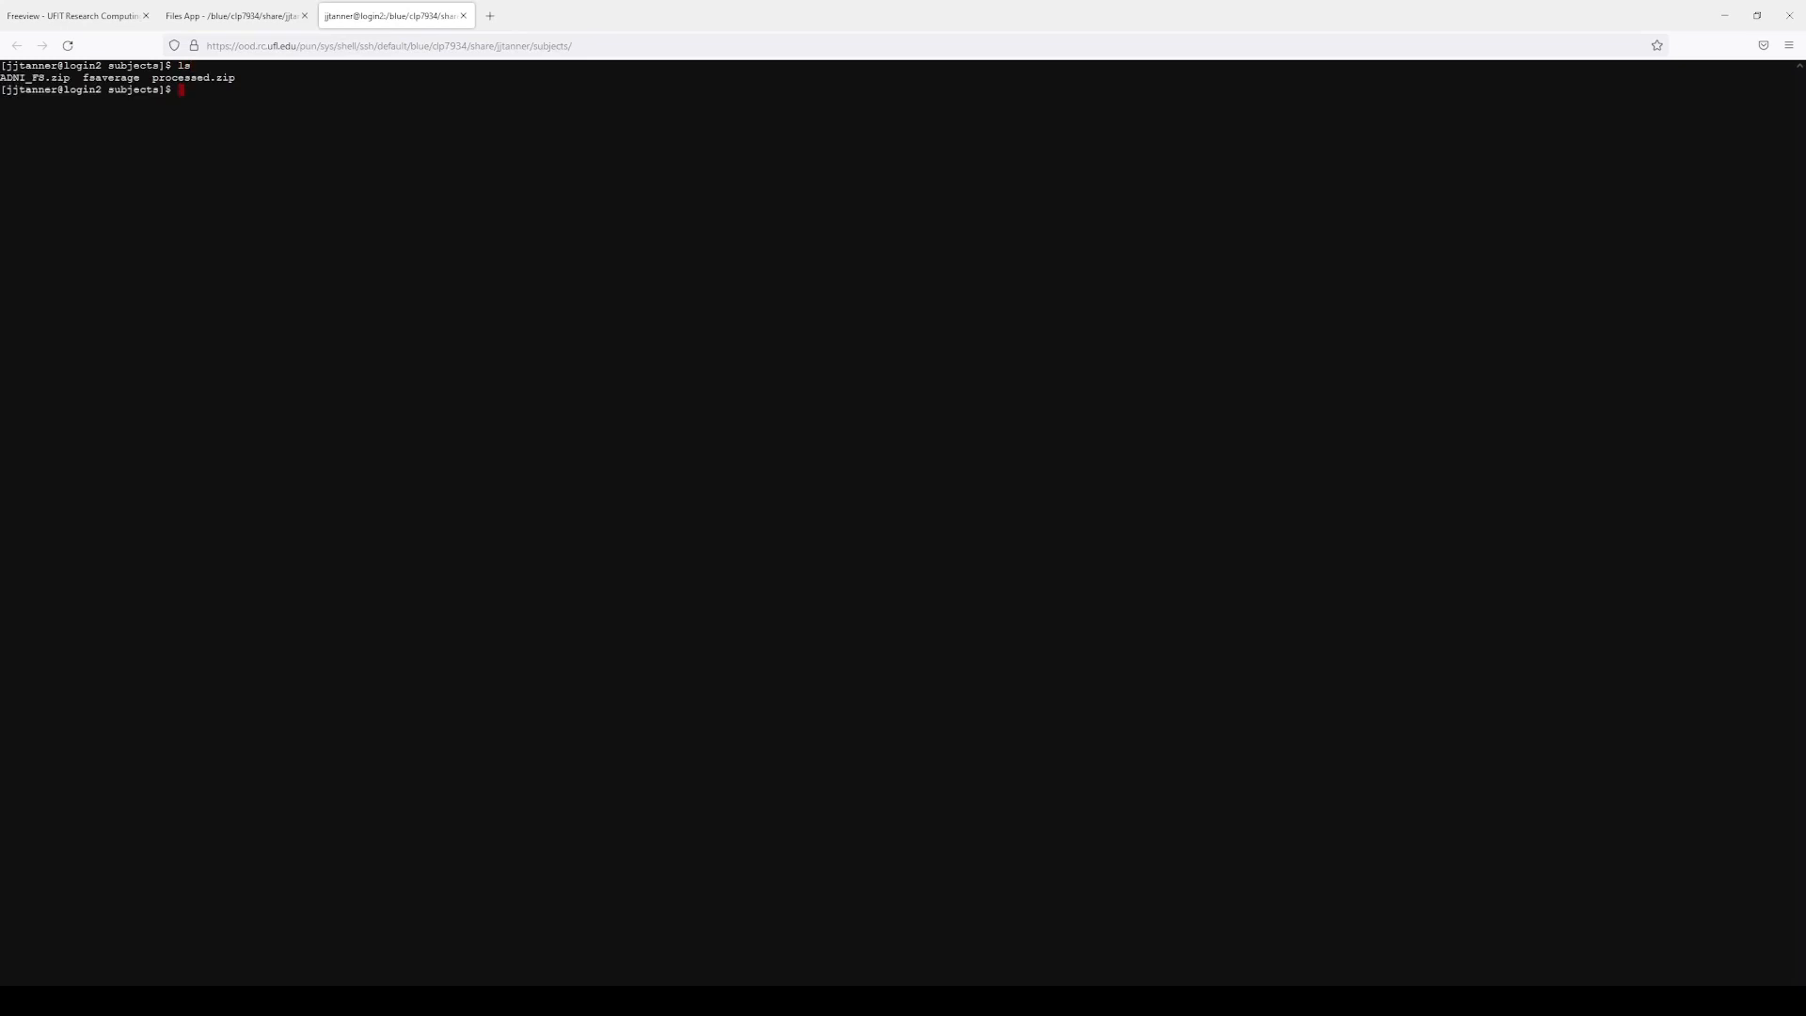
text(pwd)
key(Return)
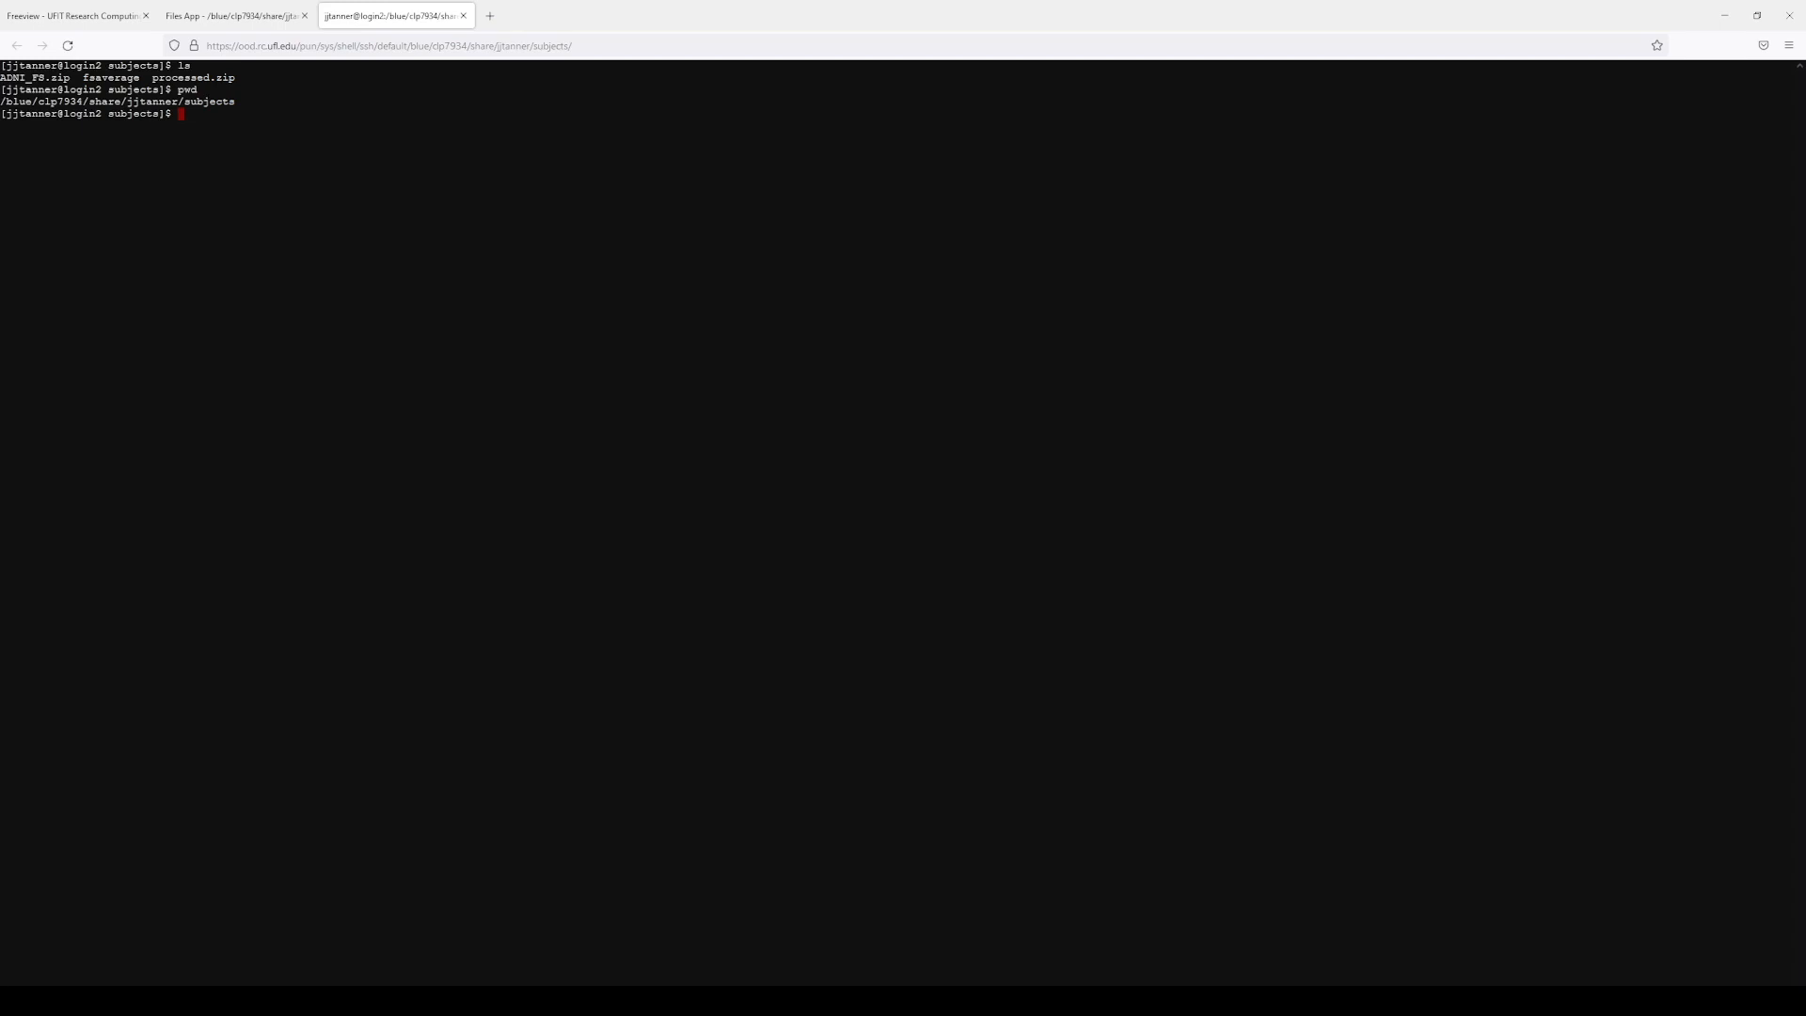
text(unzip AD)
key(Tab)
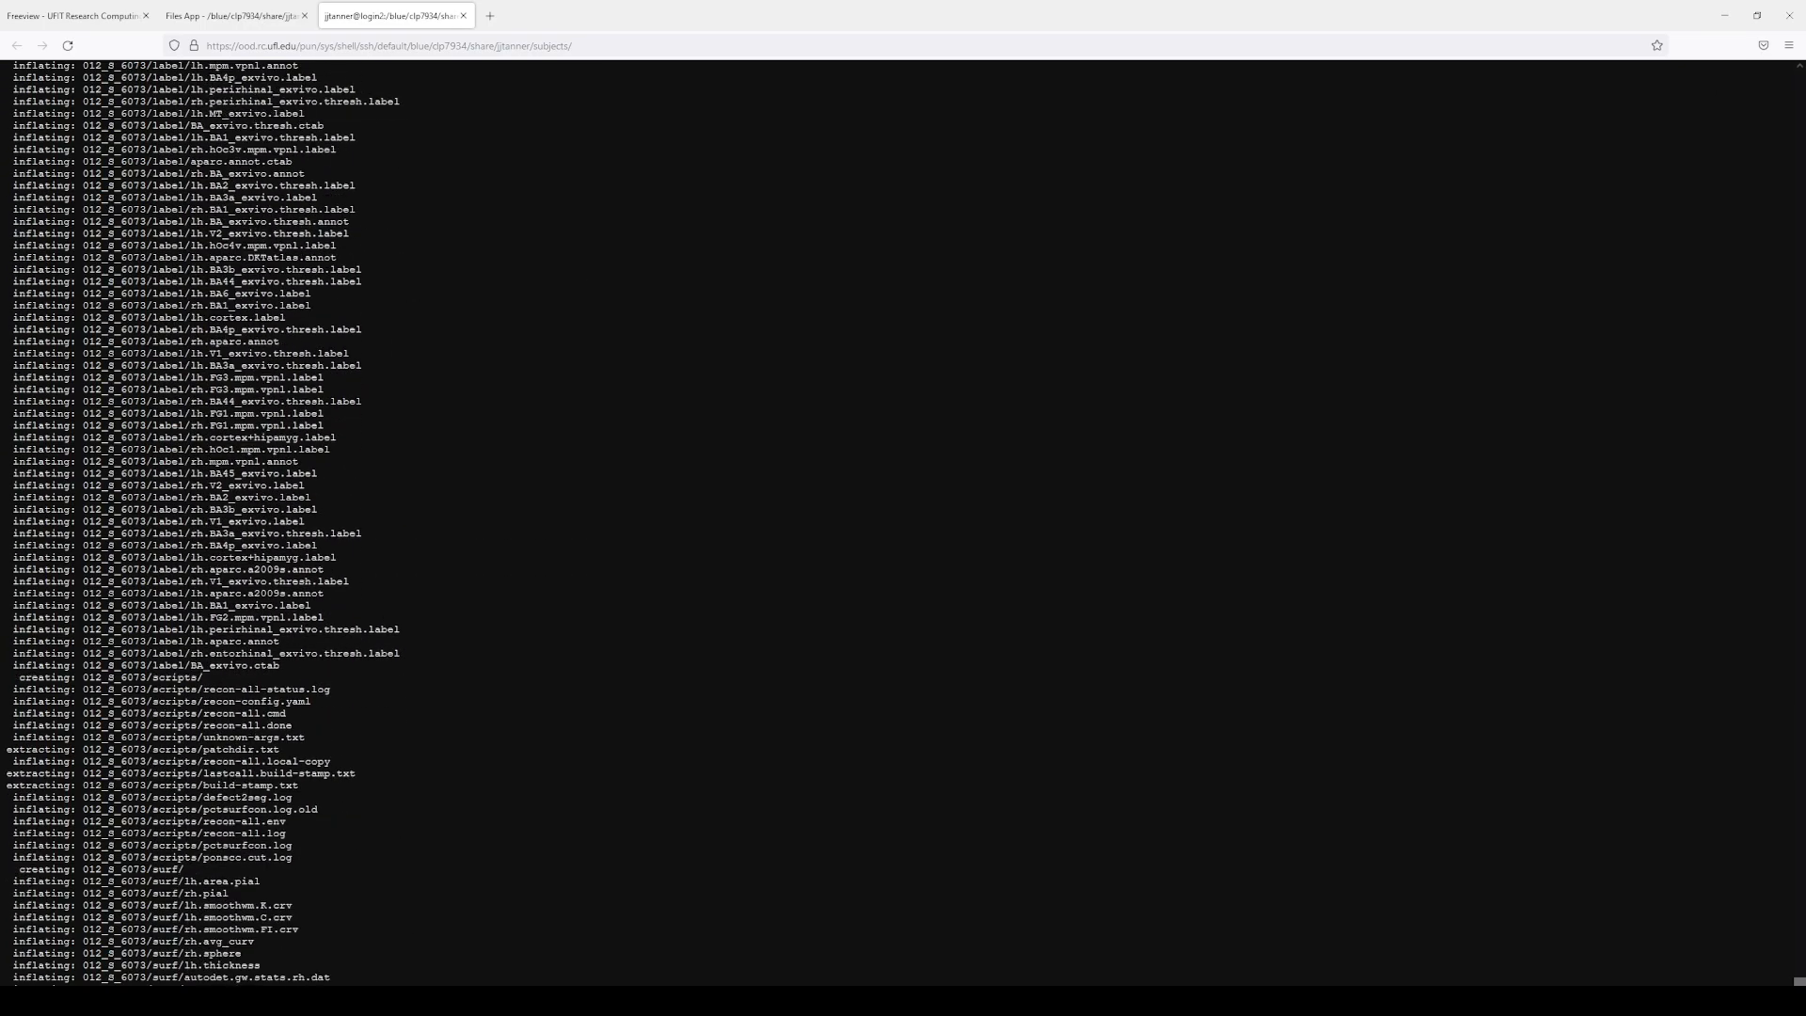
Step: Move the TroubleshootingData tutorial into its own window positioned over the terminal
drag(1805, 387, 1078, 214)
drag(1199, 126, 1042, 71)
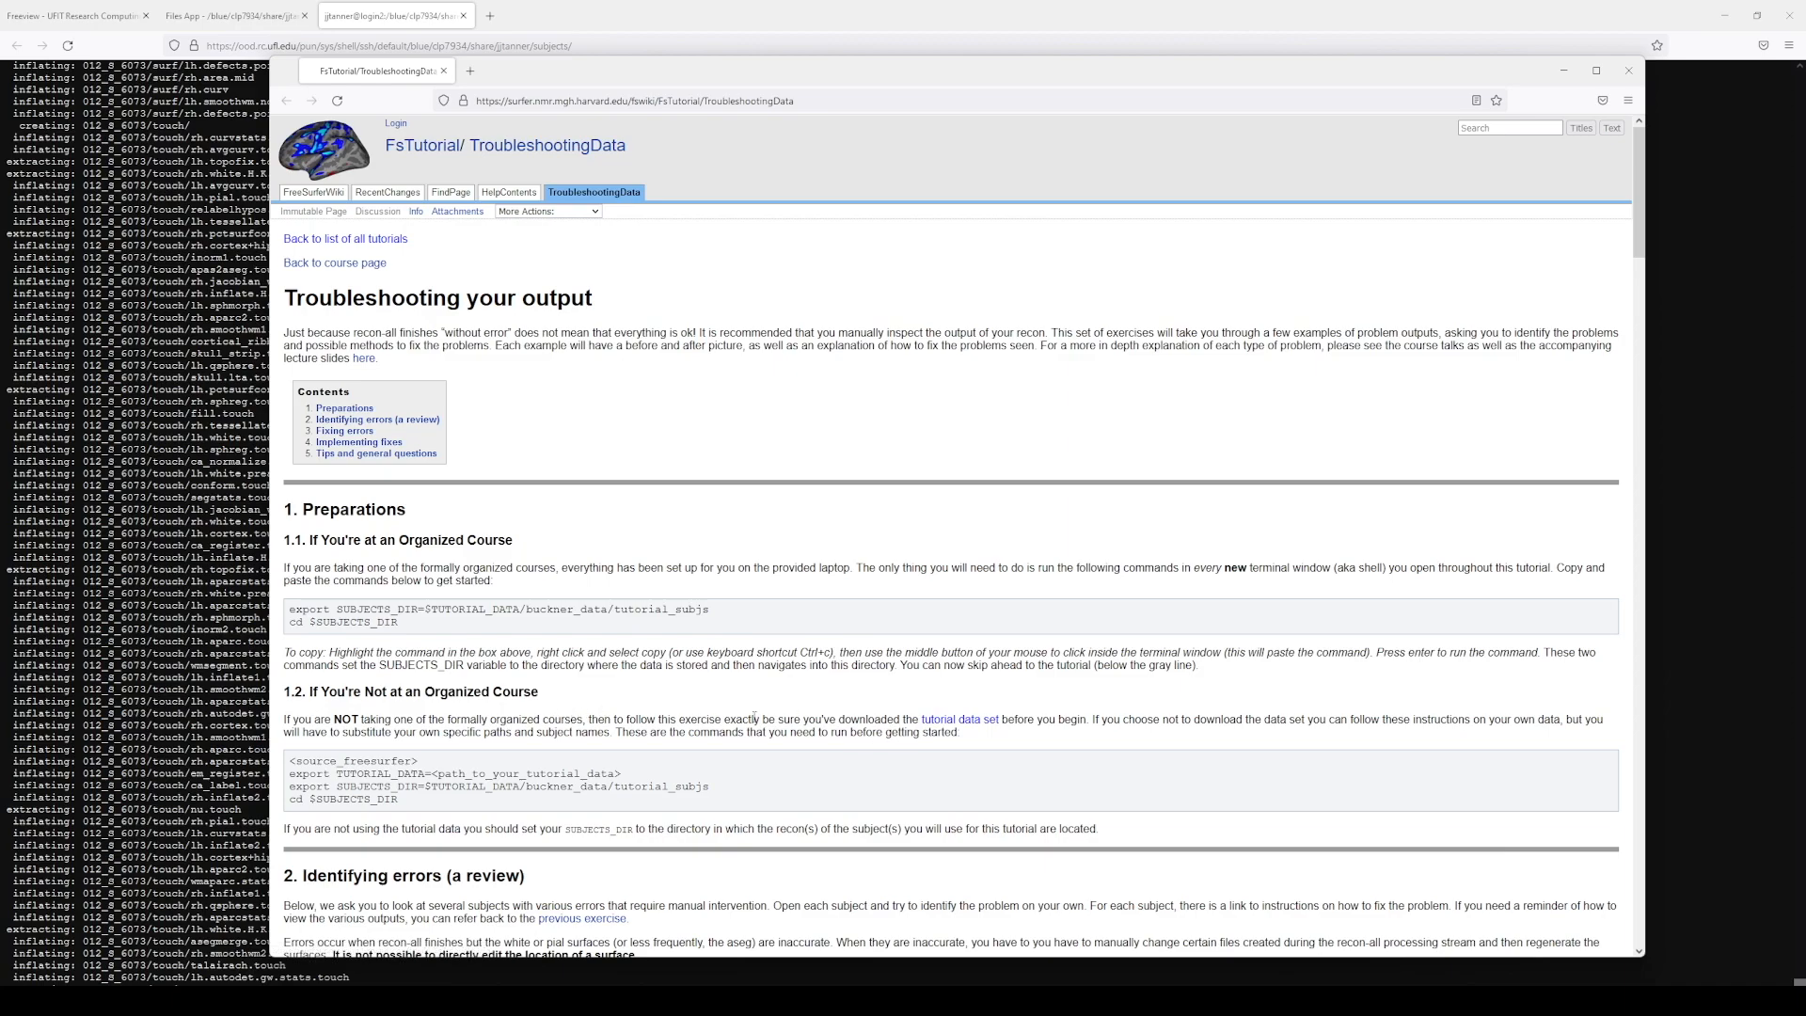
Step: Open the tutorial data set page, select its curl download command, and return to the terminal
click(966, 722)
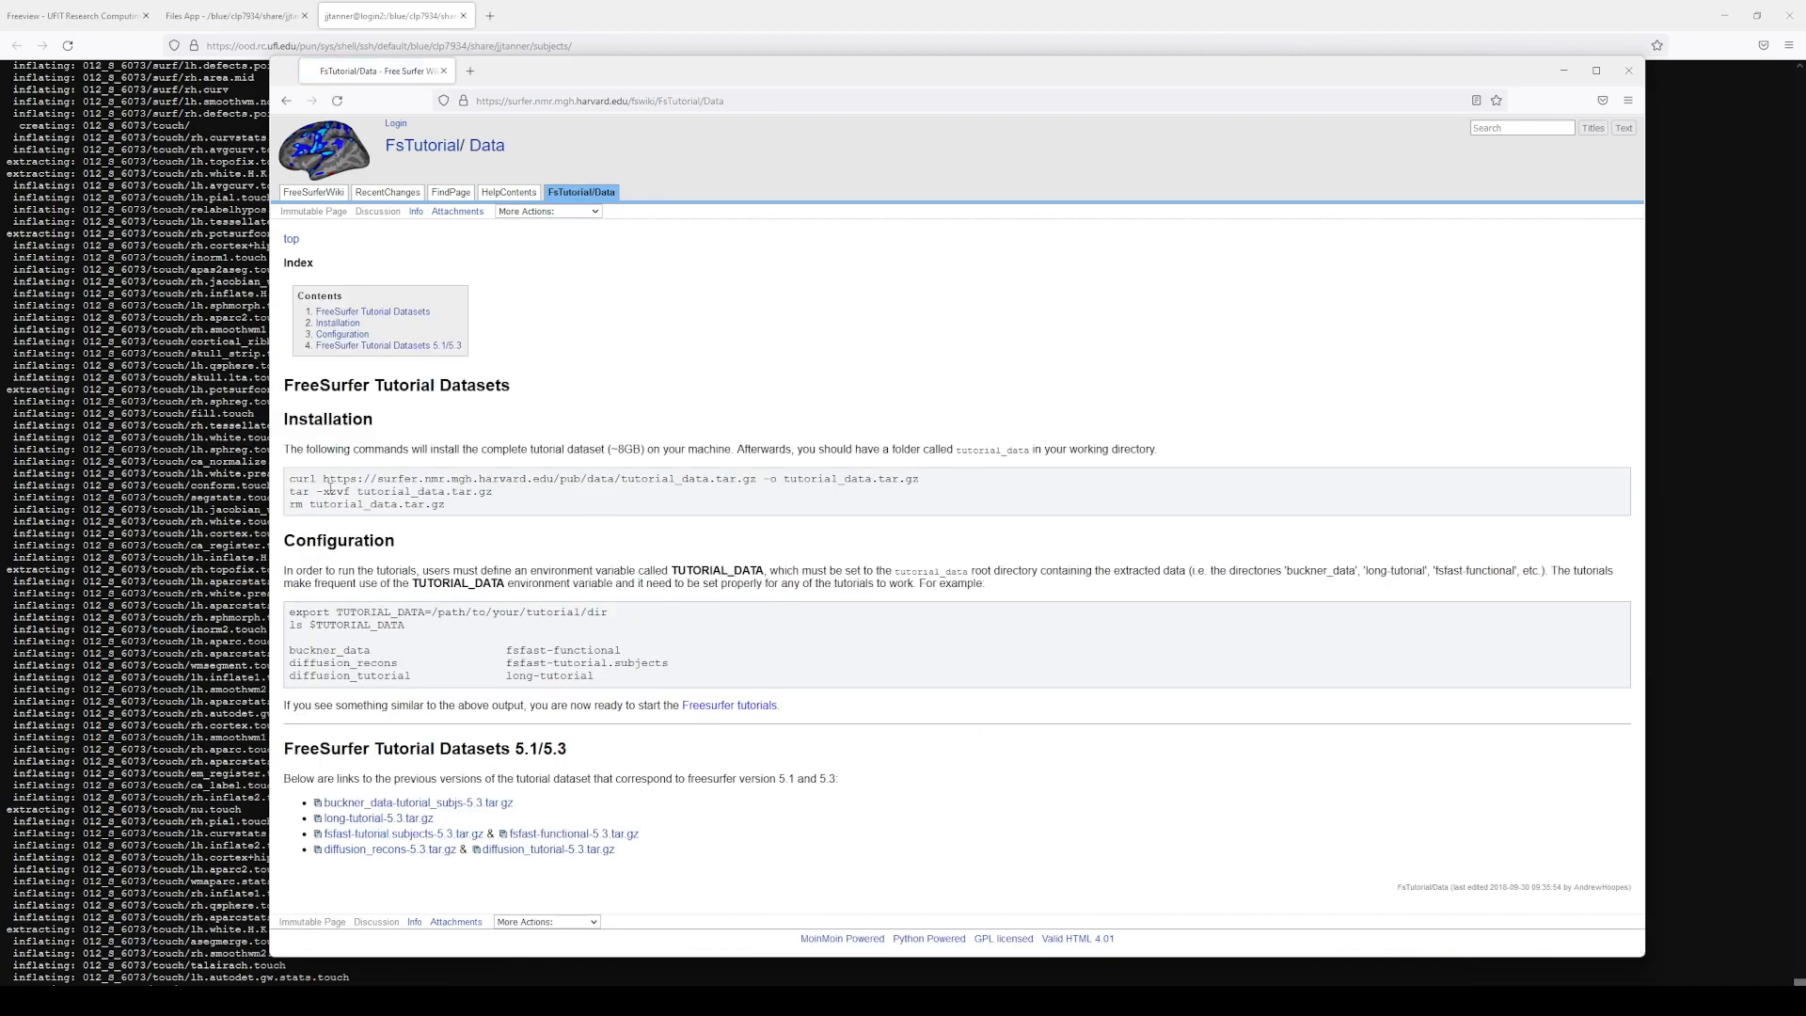
drag(290, 480, 907, 485)
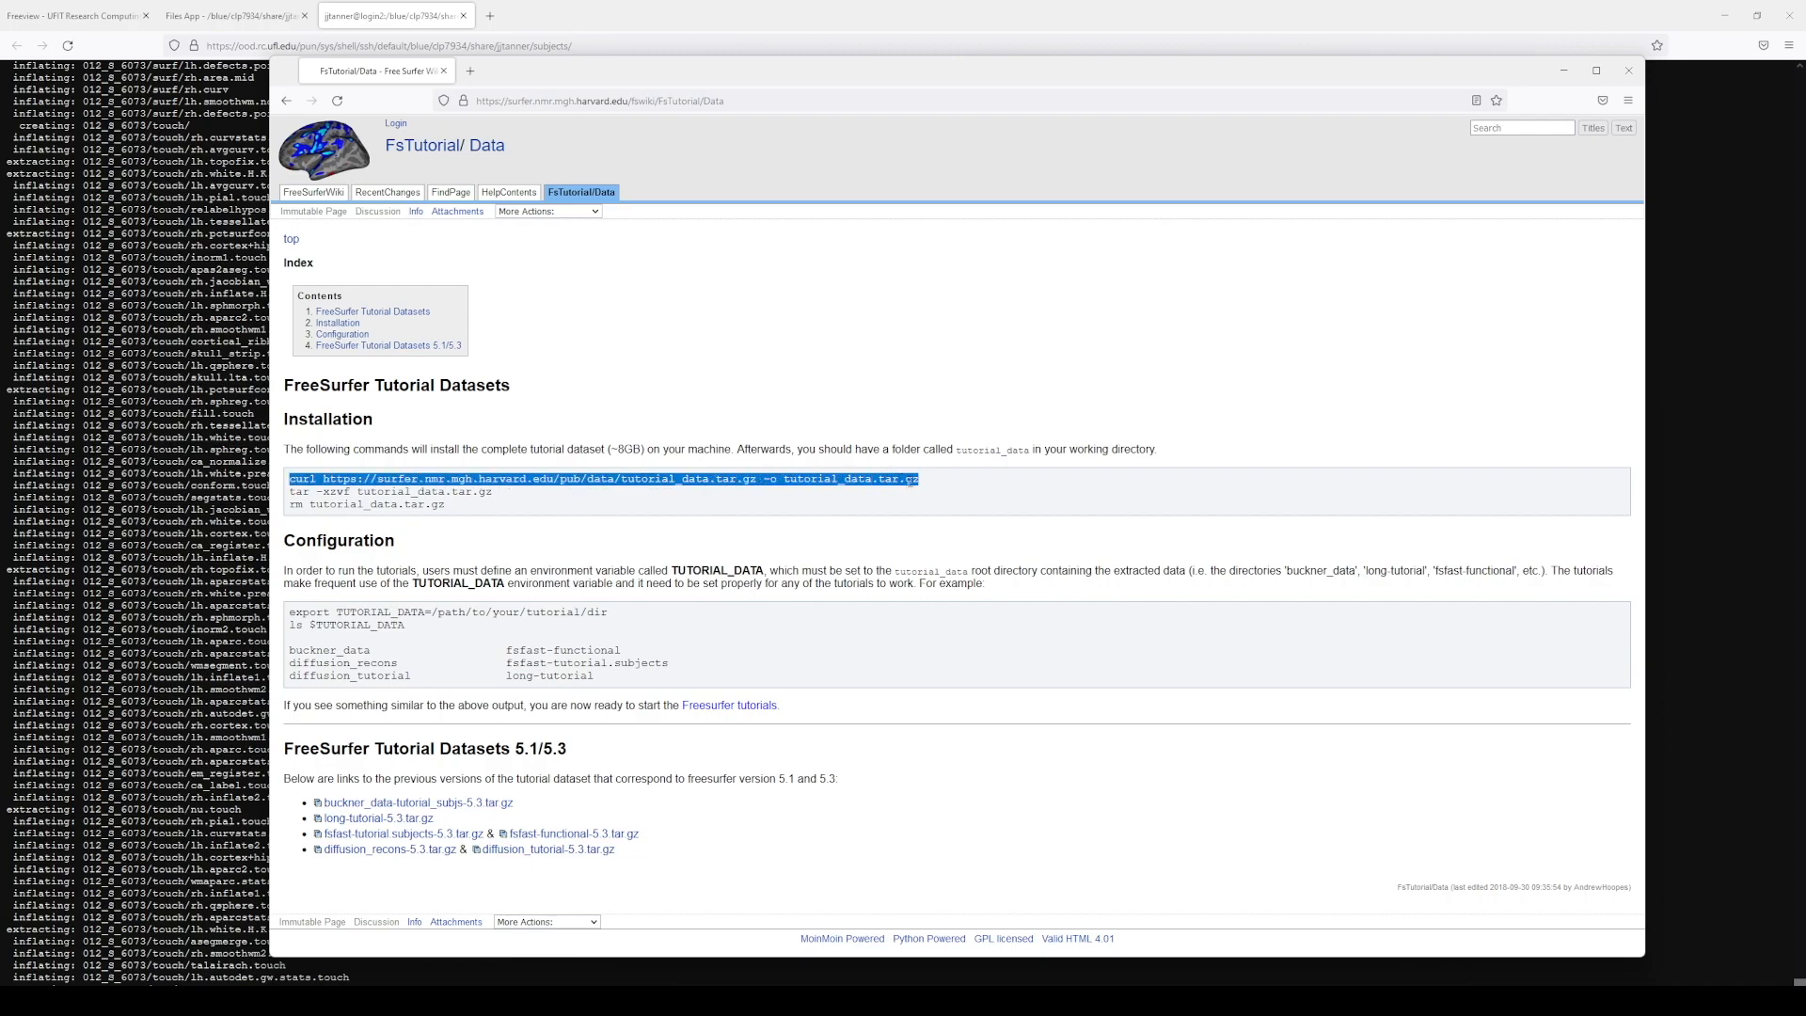
key(alt+Tab)
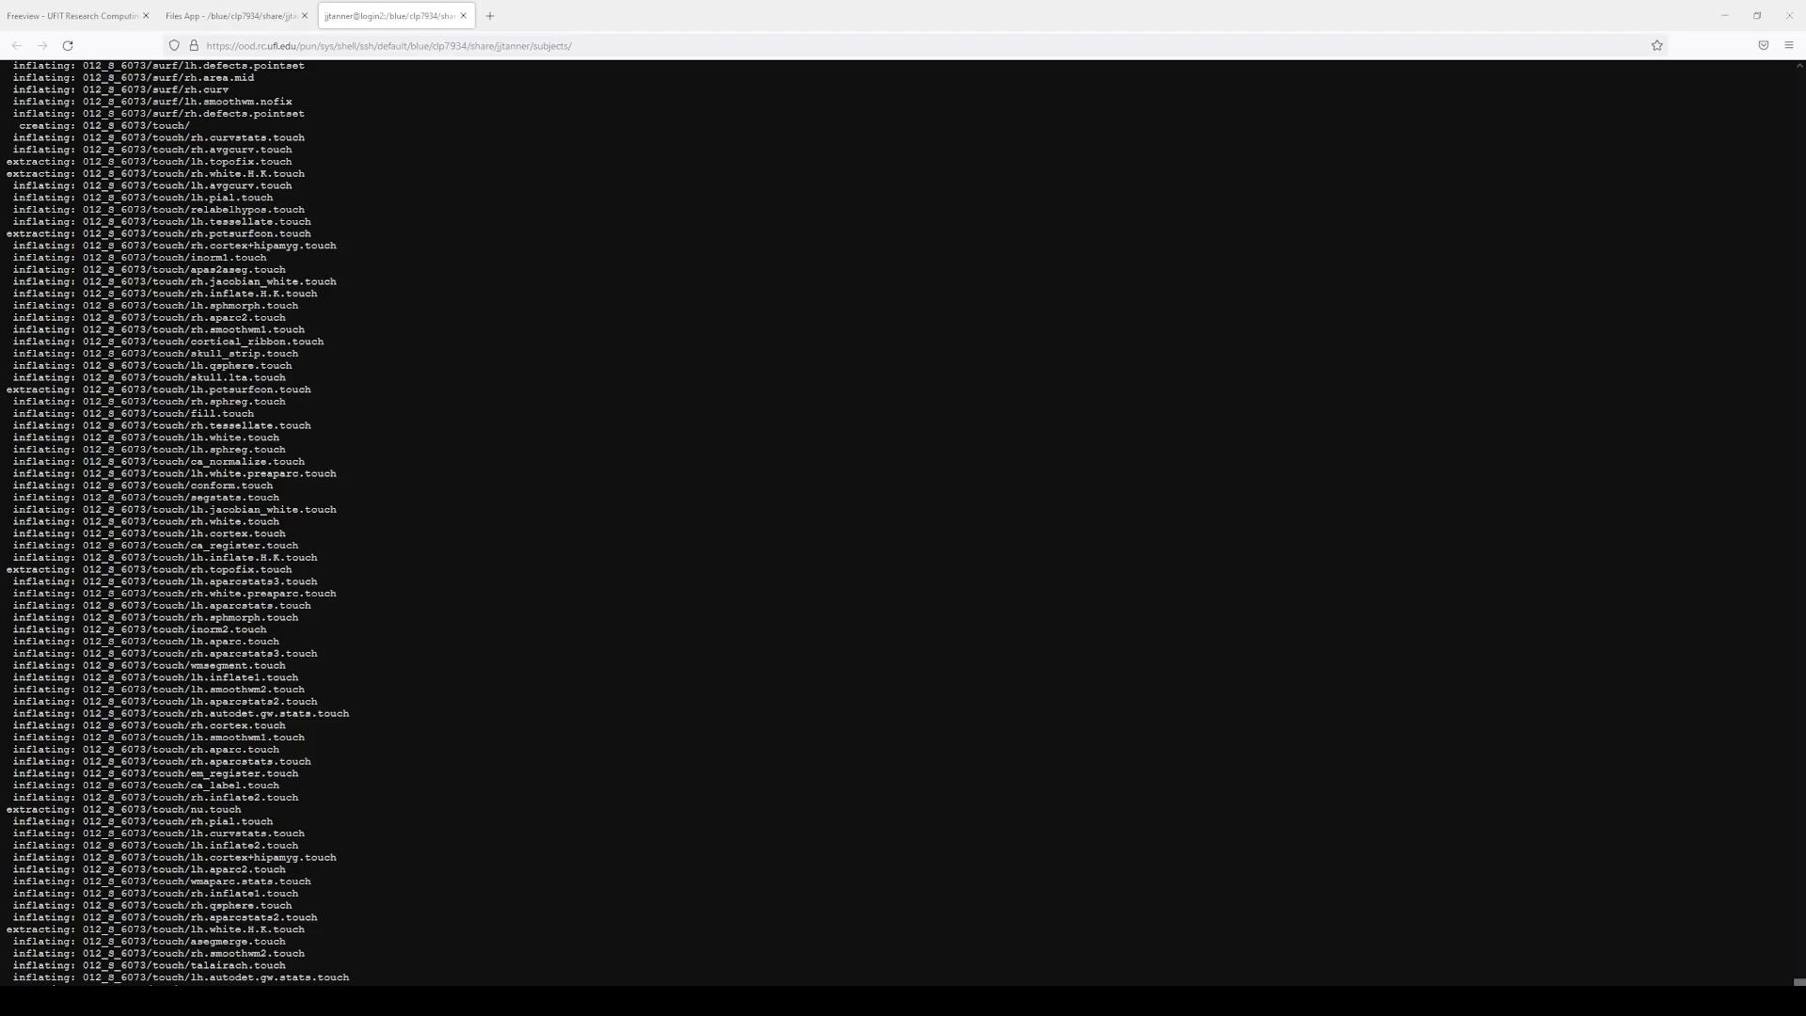
Step: Bring the FsTutorial/Data page window back in front of the terminal
key(alt+Tab)
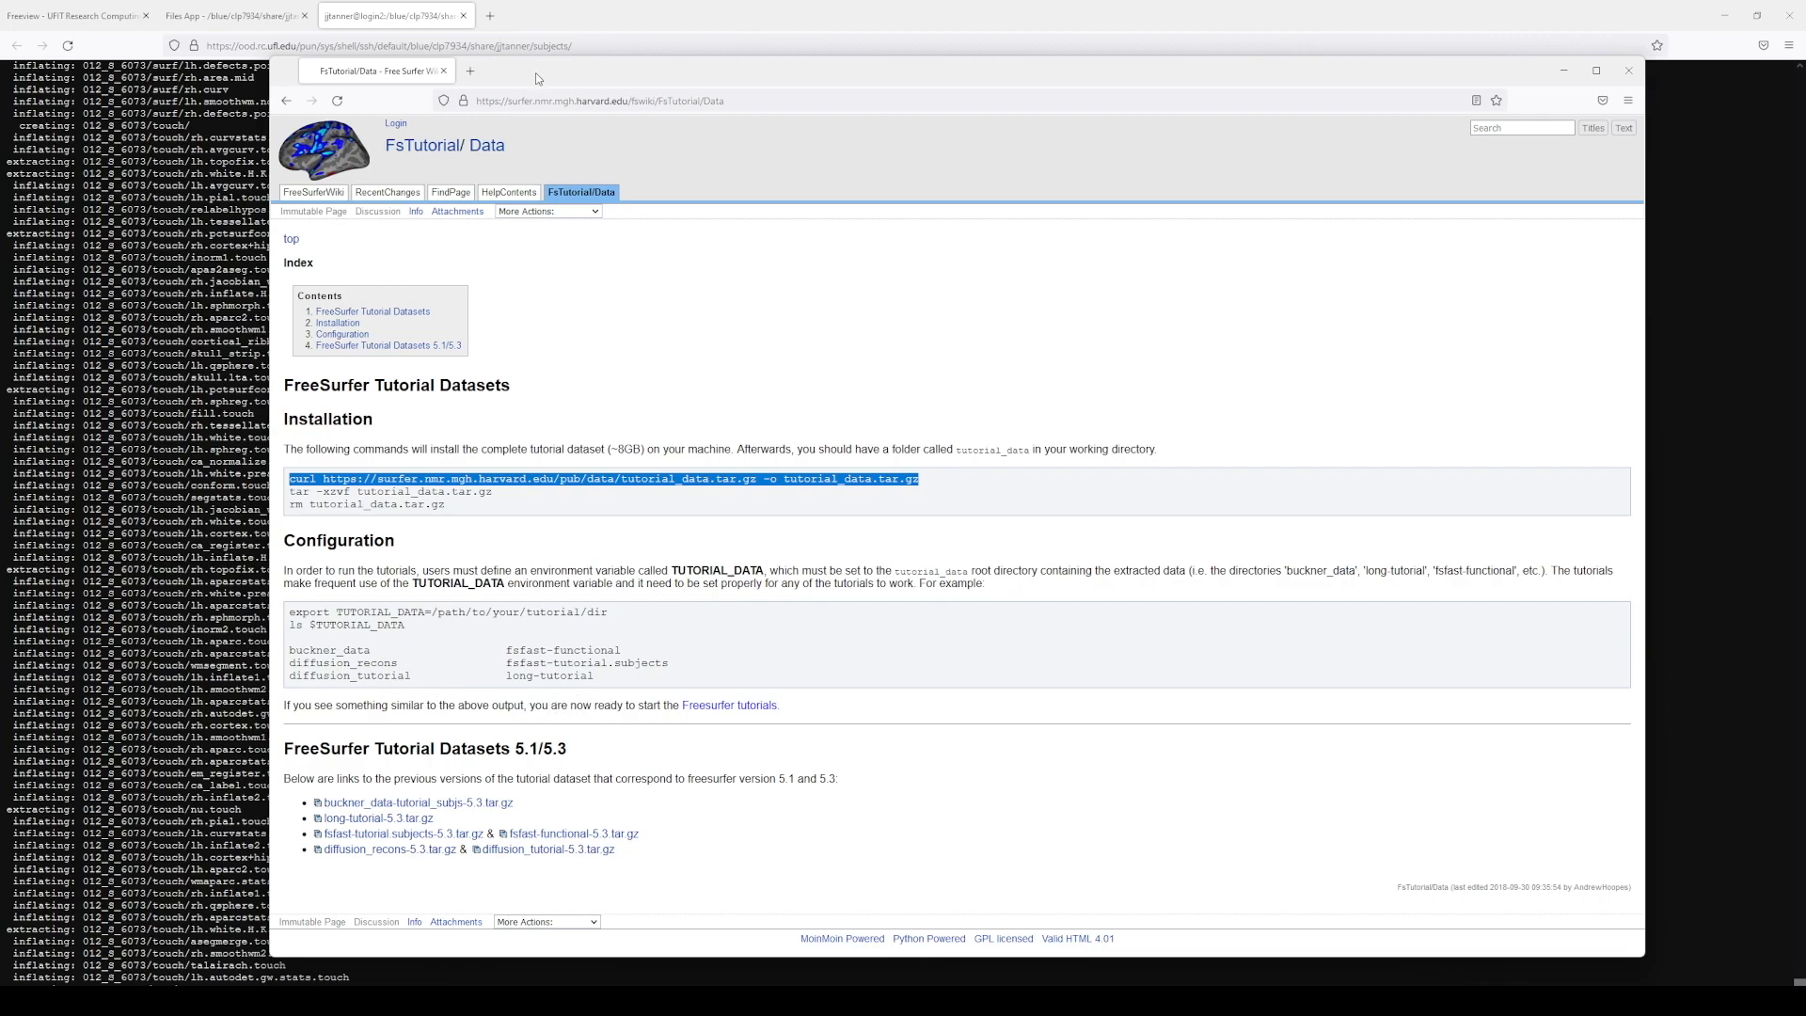
Step: Revisit the TroubleshootingData and tutorial data pages, then bring the terminal back in front
click(287, 101)
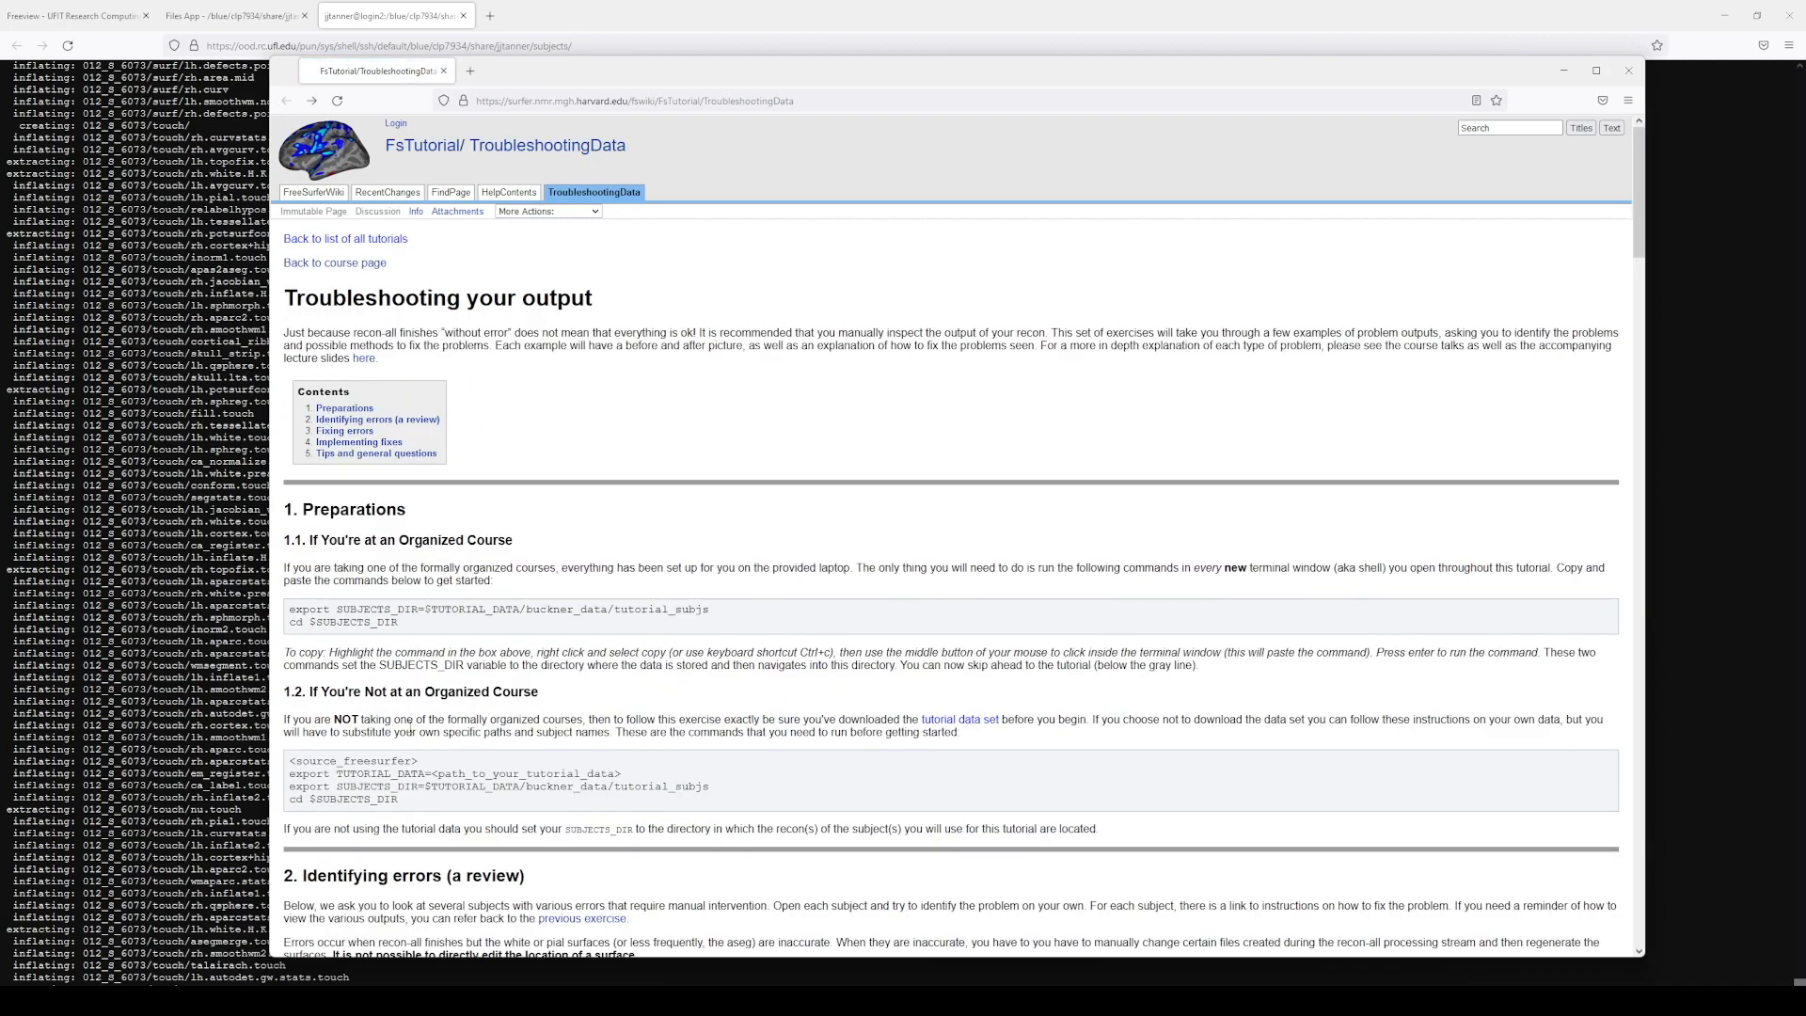
scroll(410, 725, down, 2)
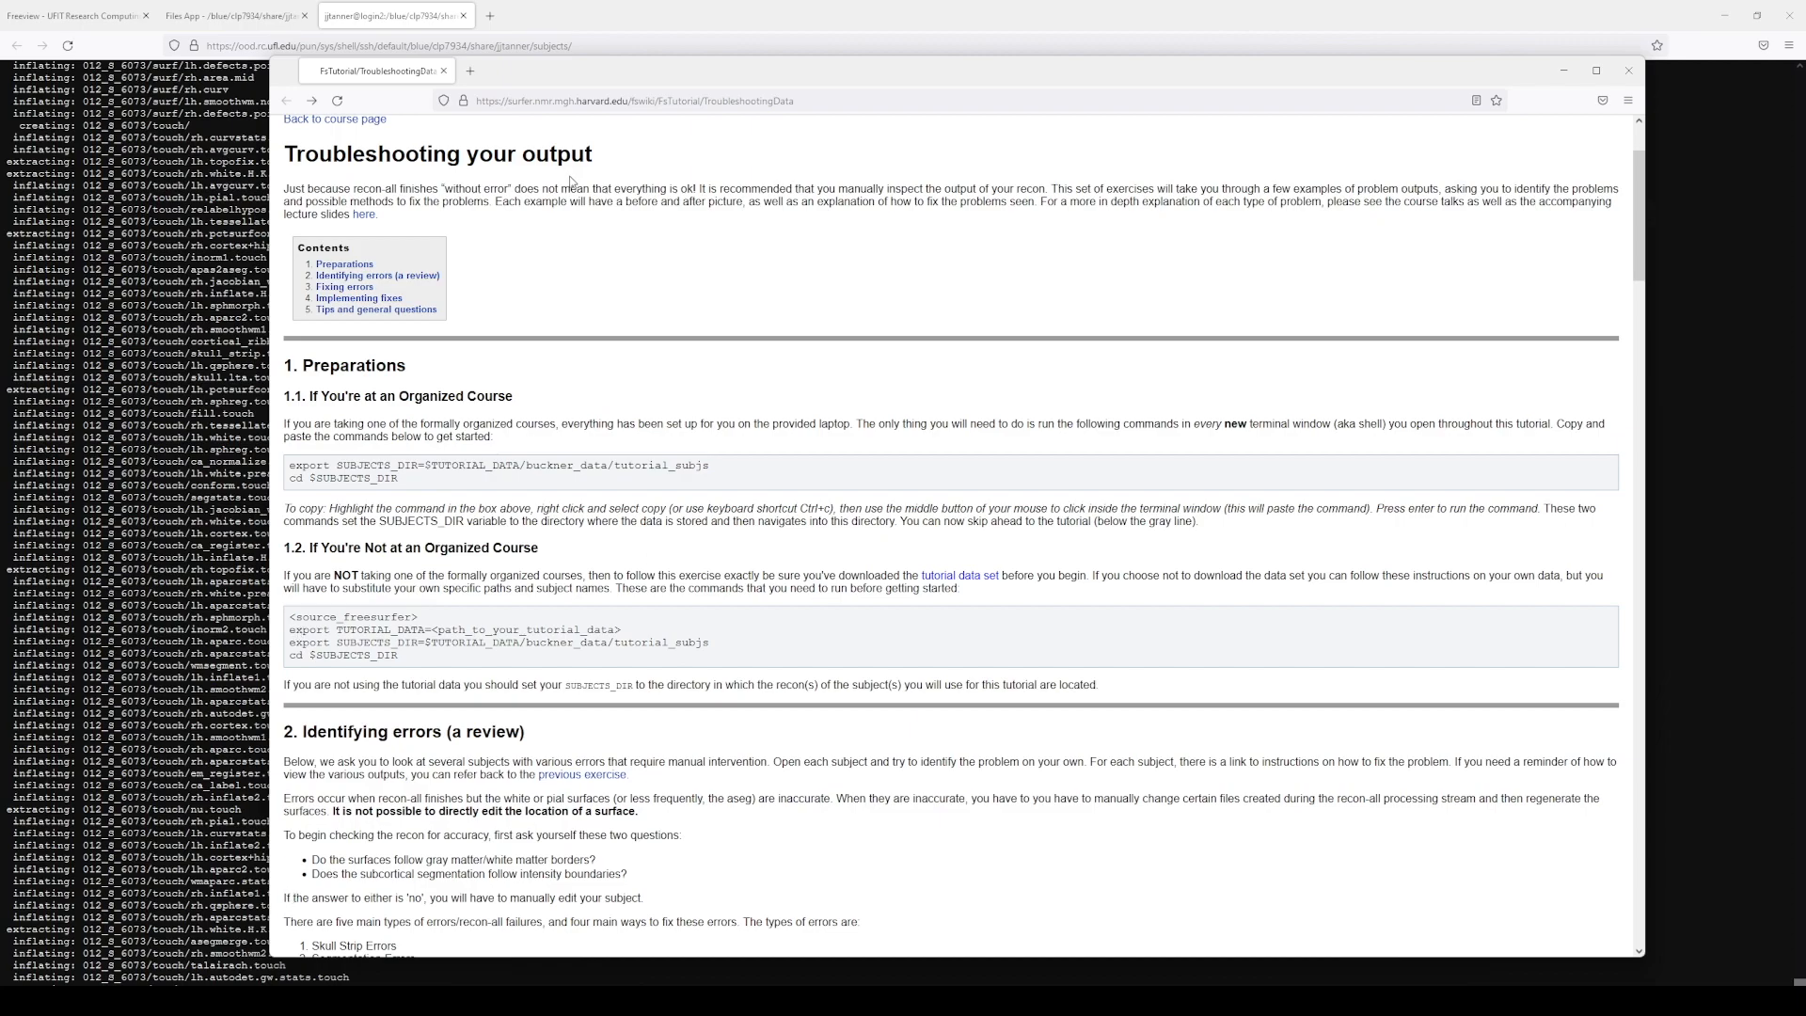
click(959, 576)
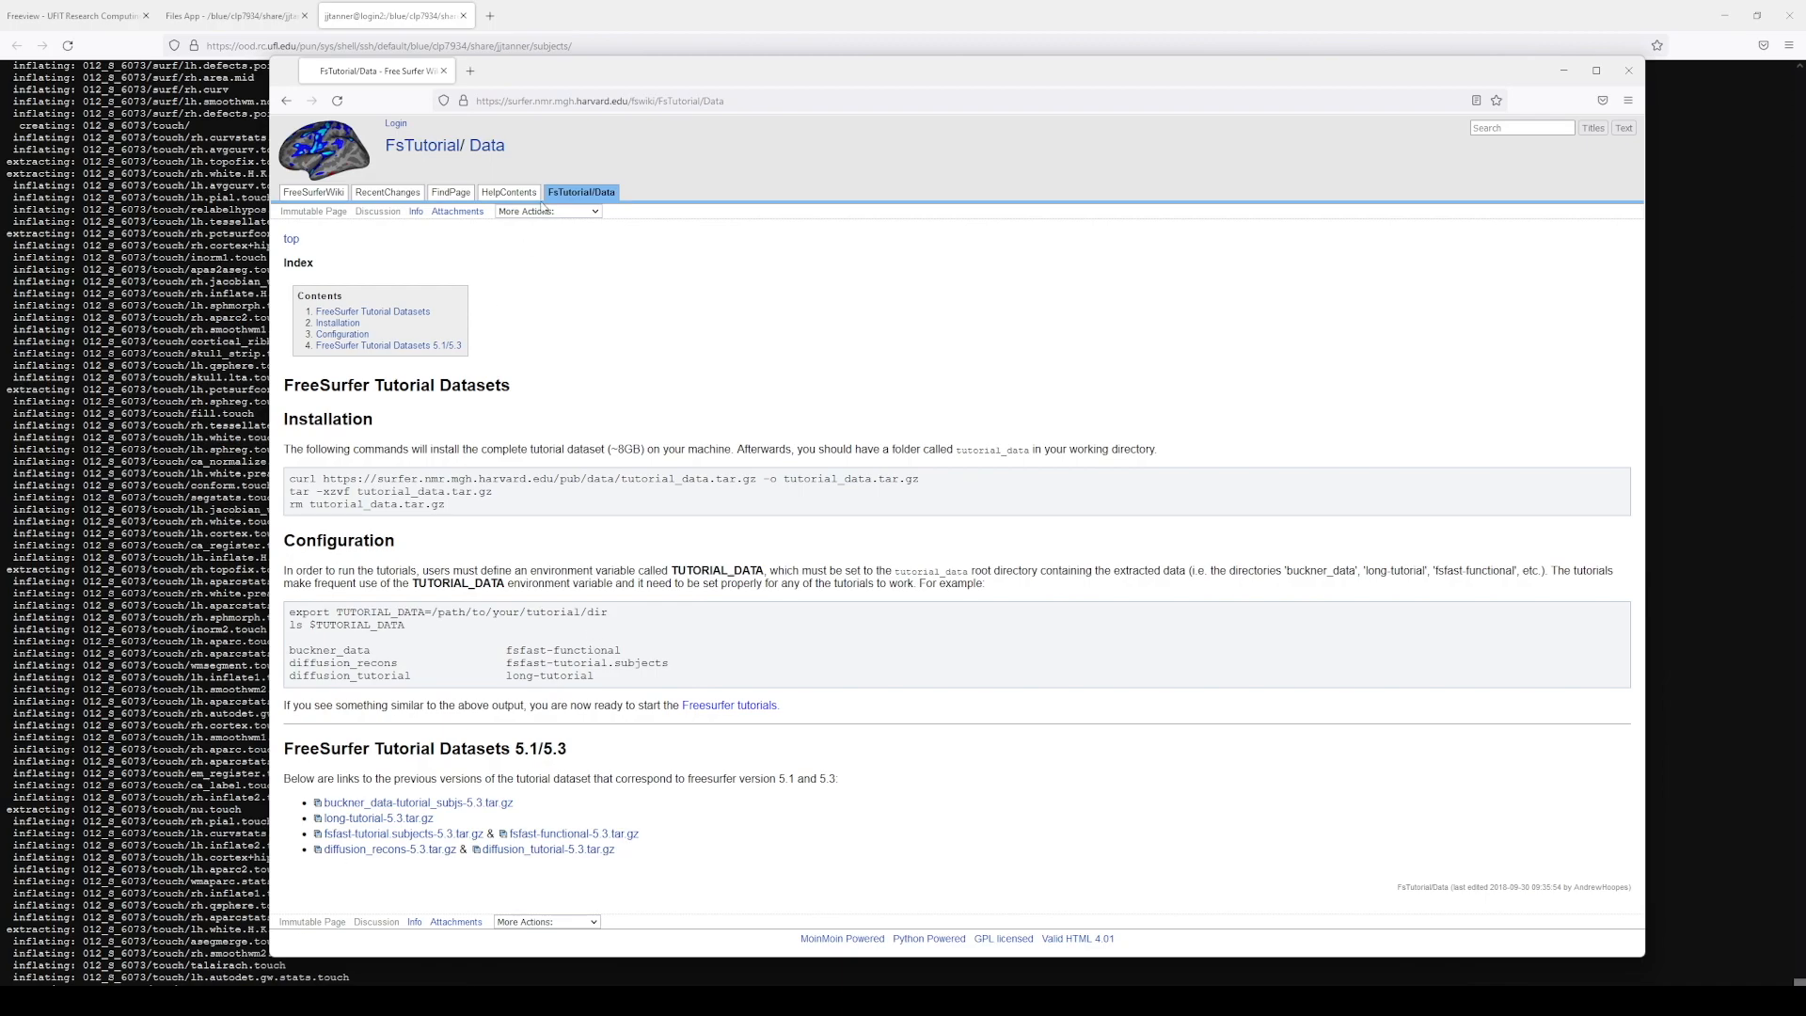
click(282, 101)
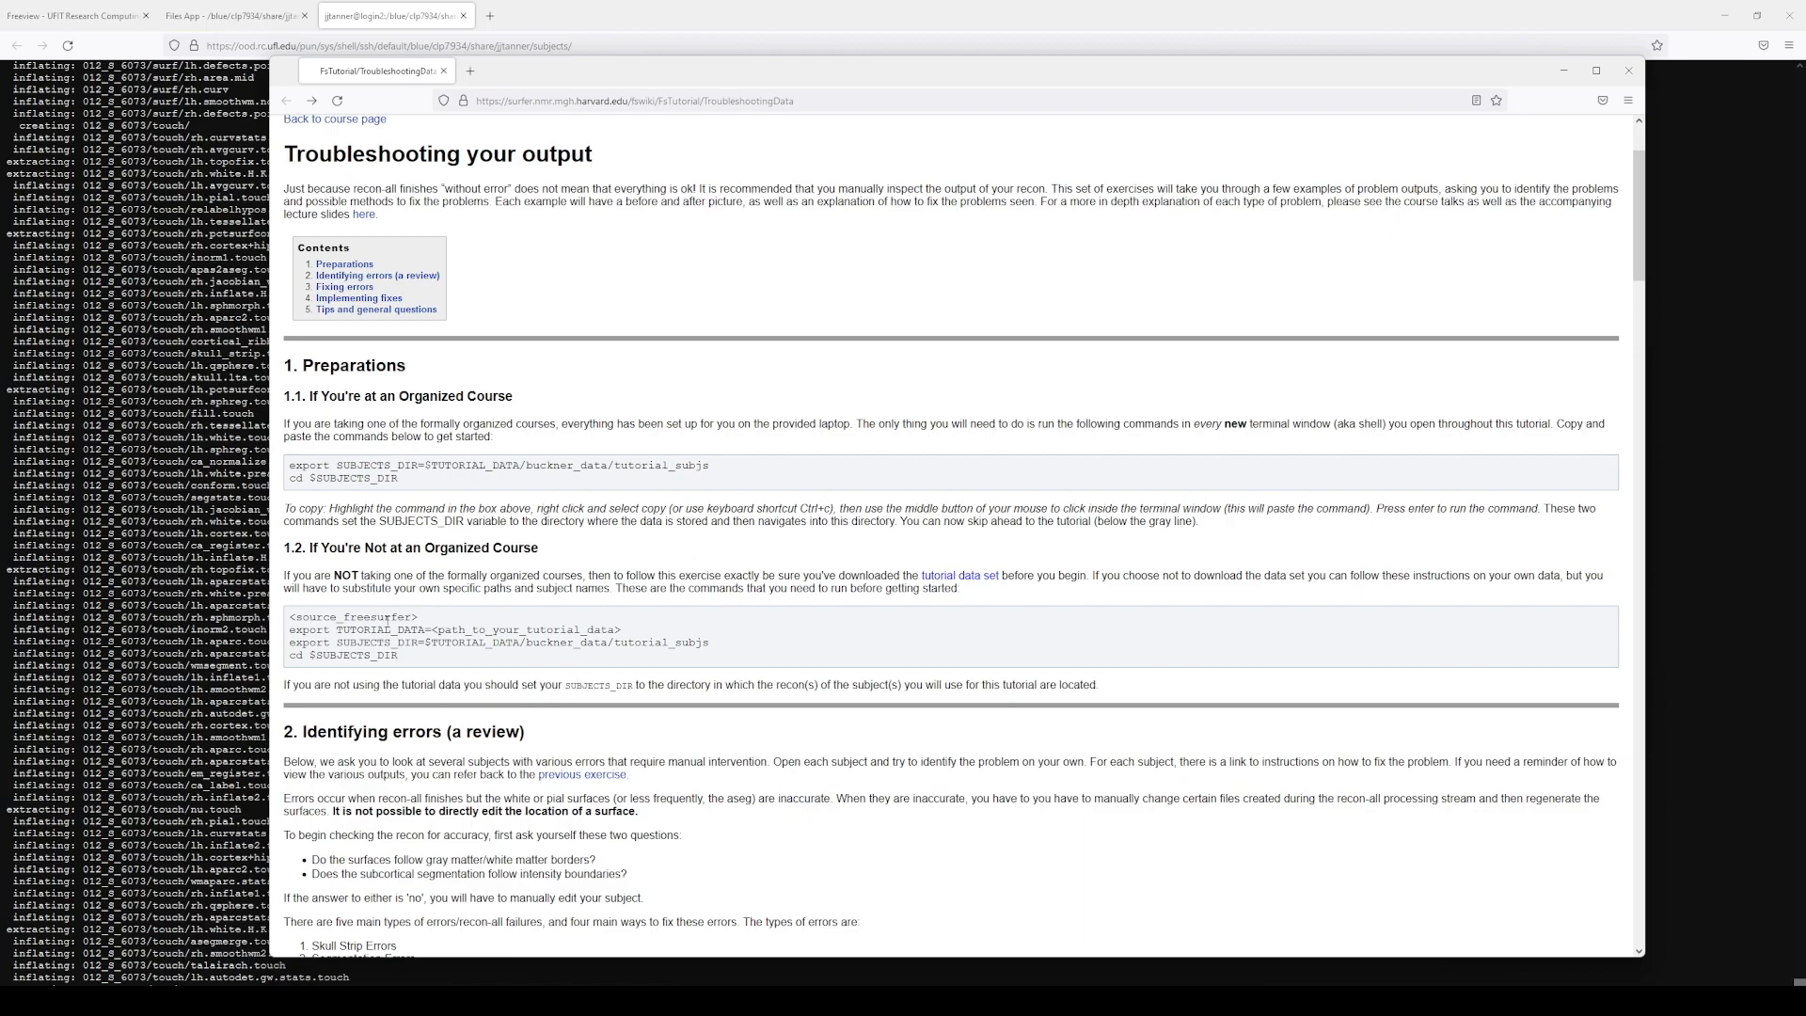
click(142, 845)
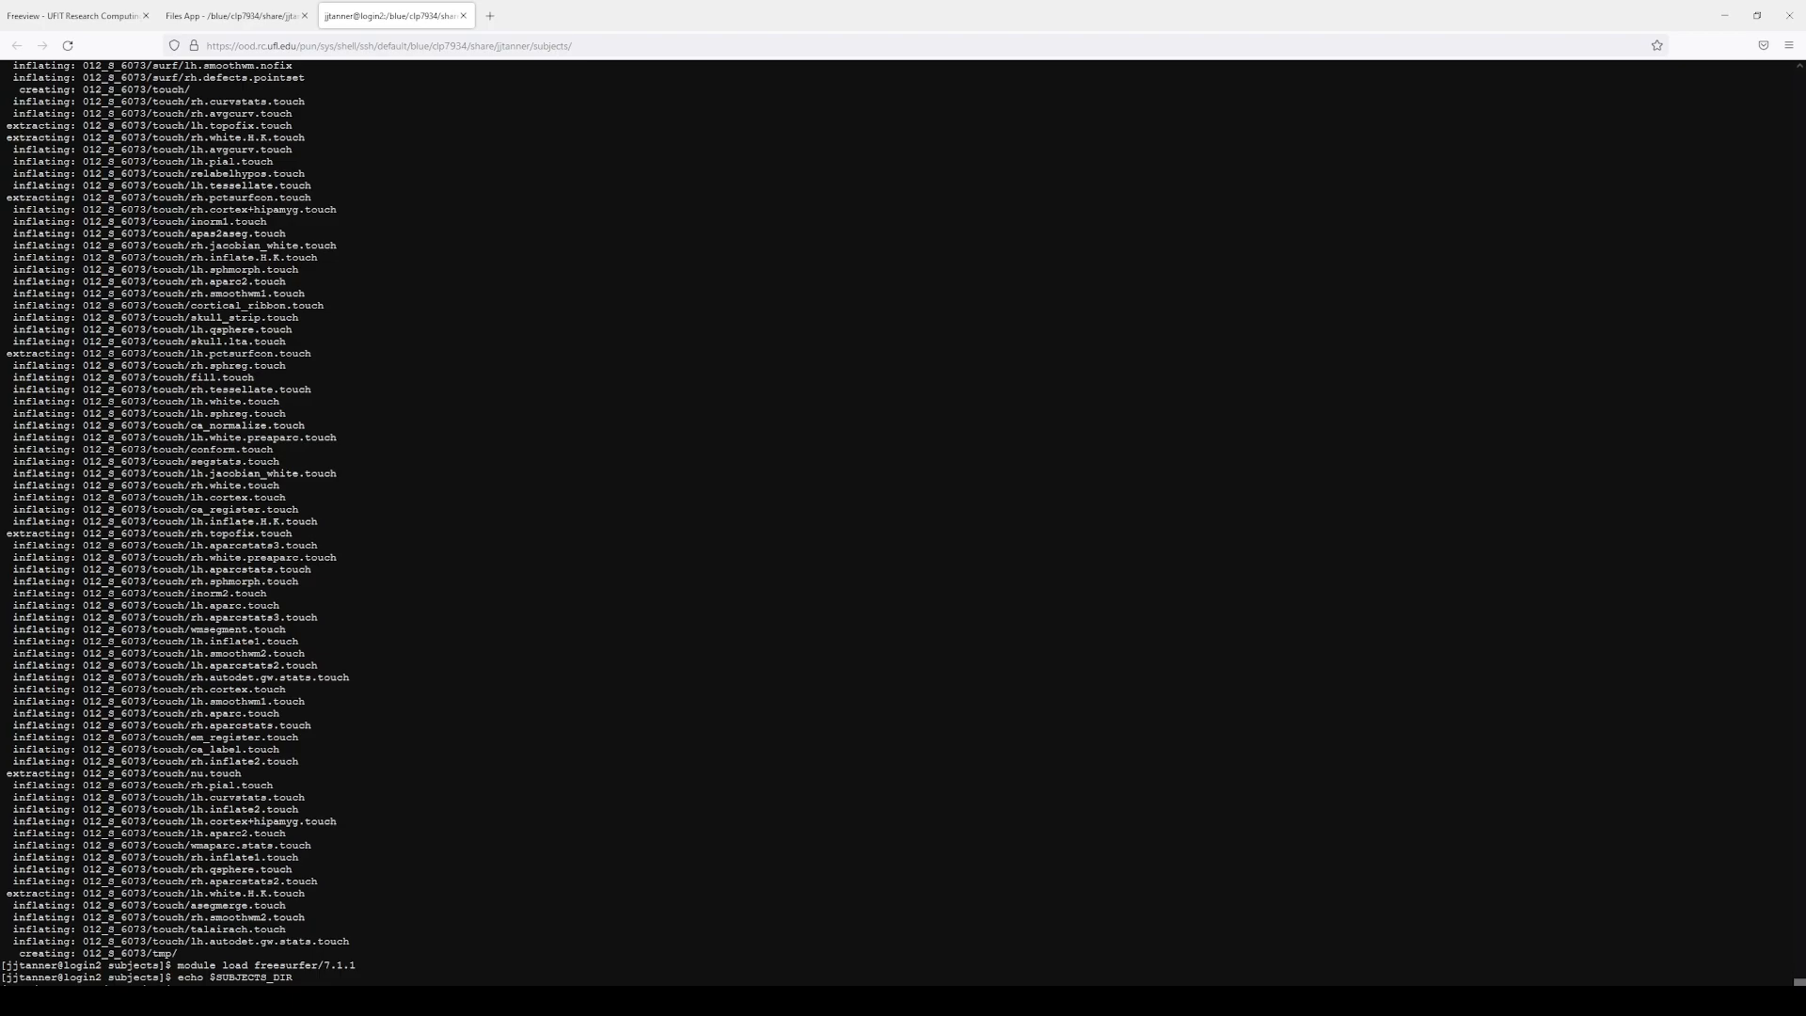
Step: Echo SUBJECTS_DIR and list the folder contents, then return to the Freeview session form
key(Return)
text(ls)
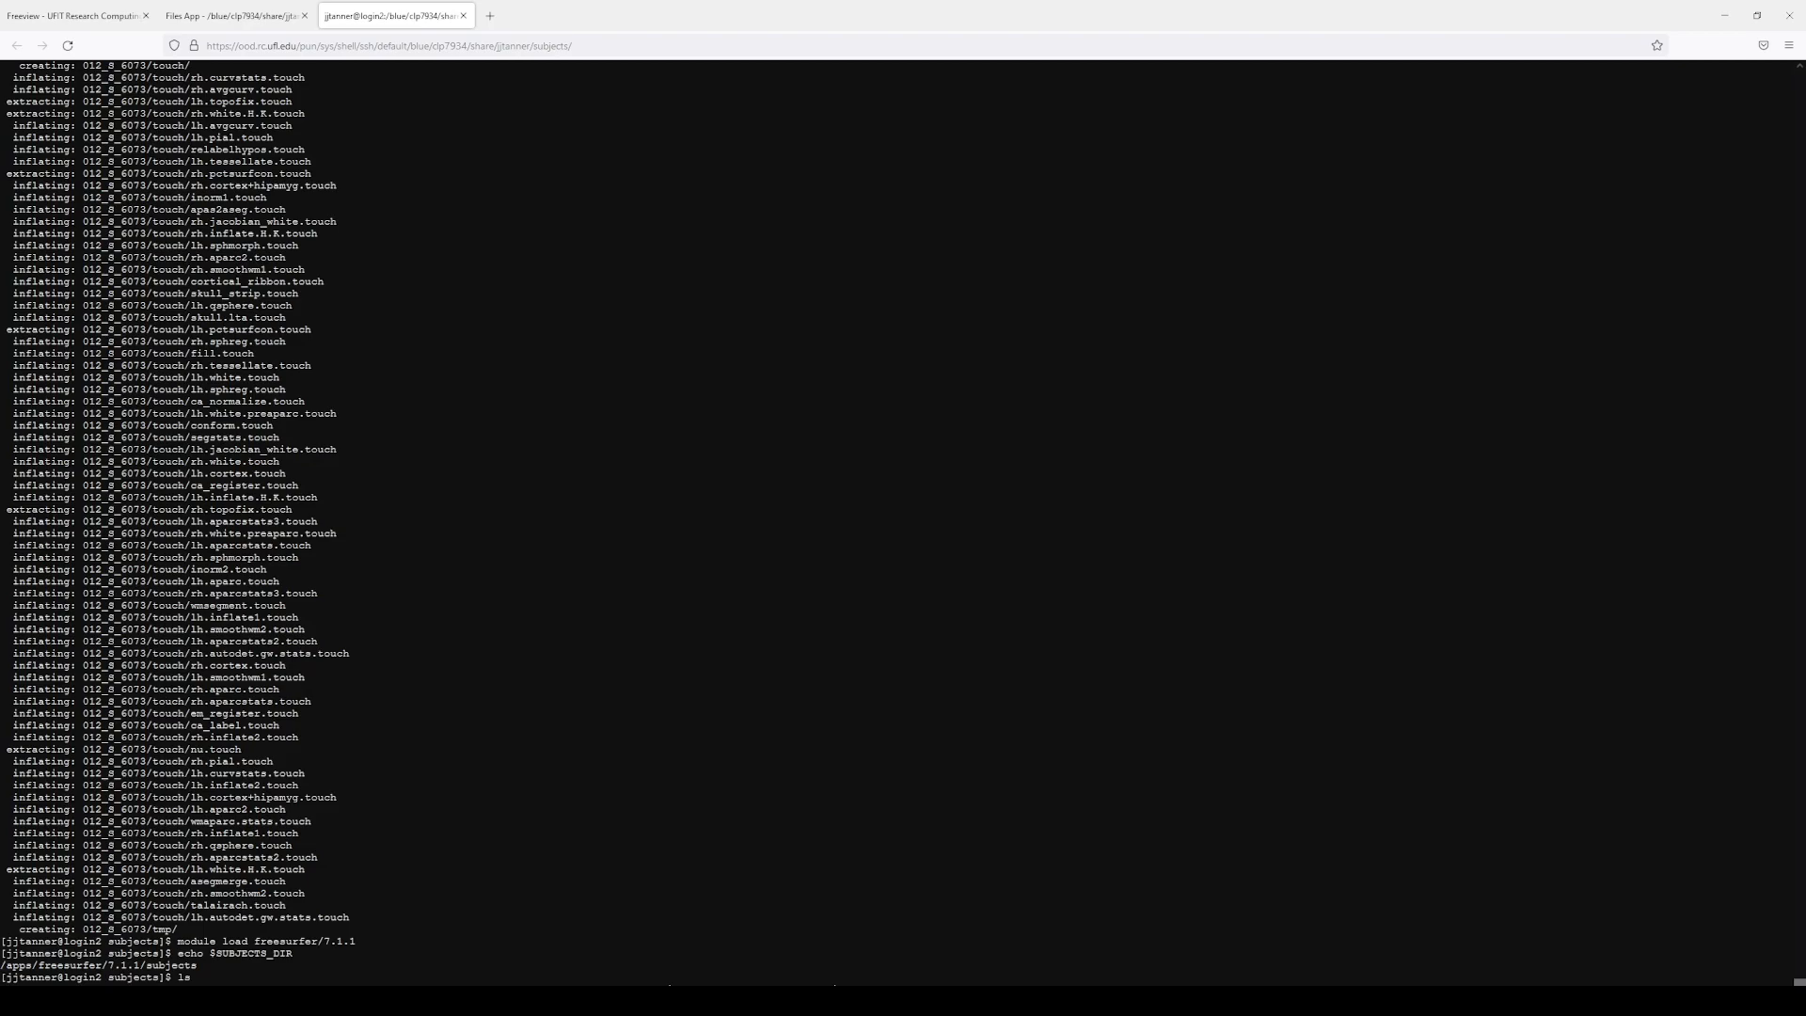
key(Return)
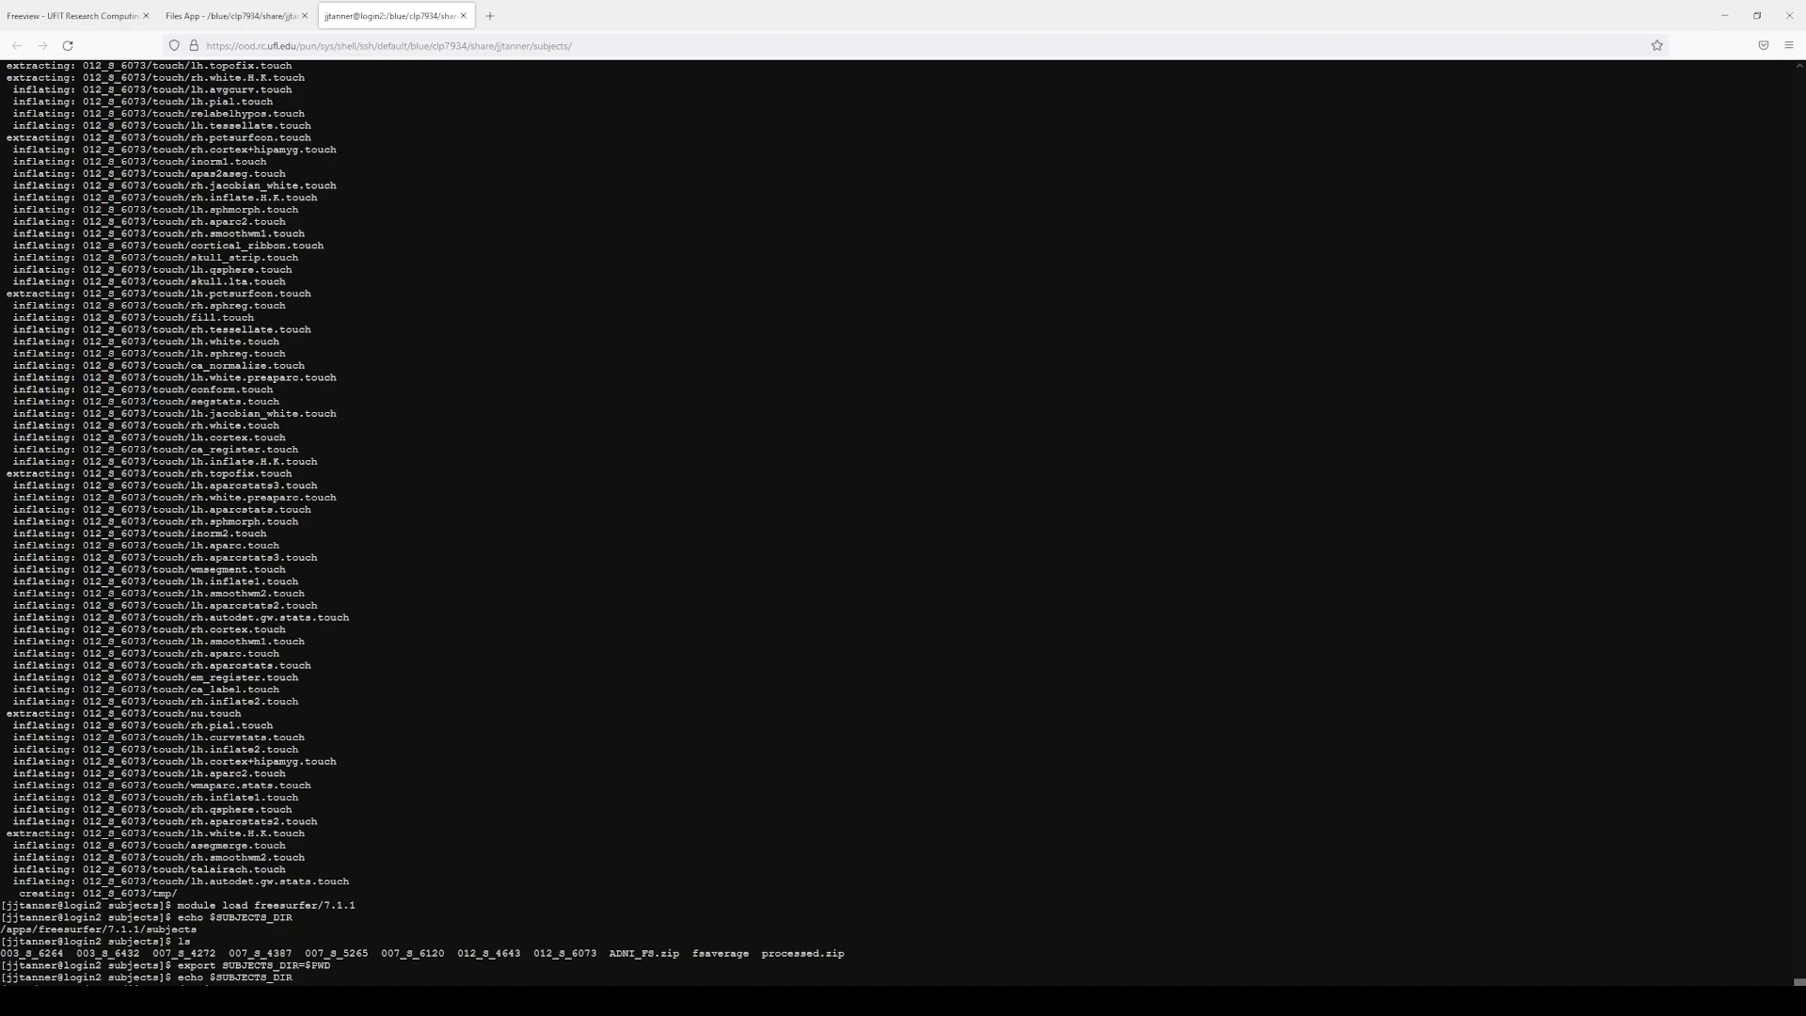
click(92, 20)
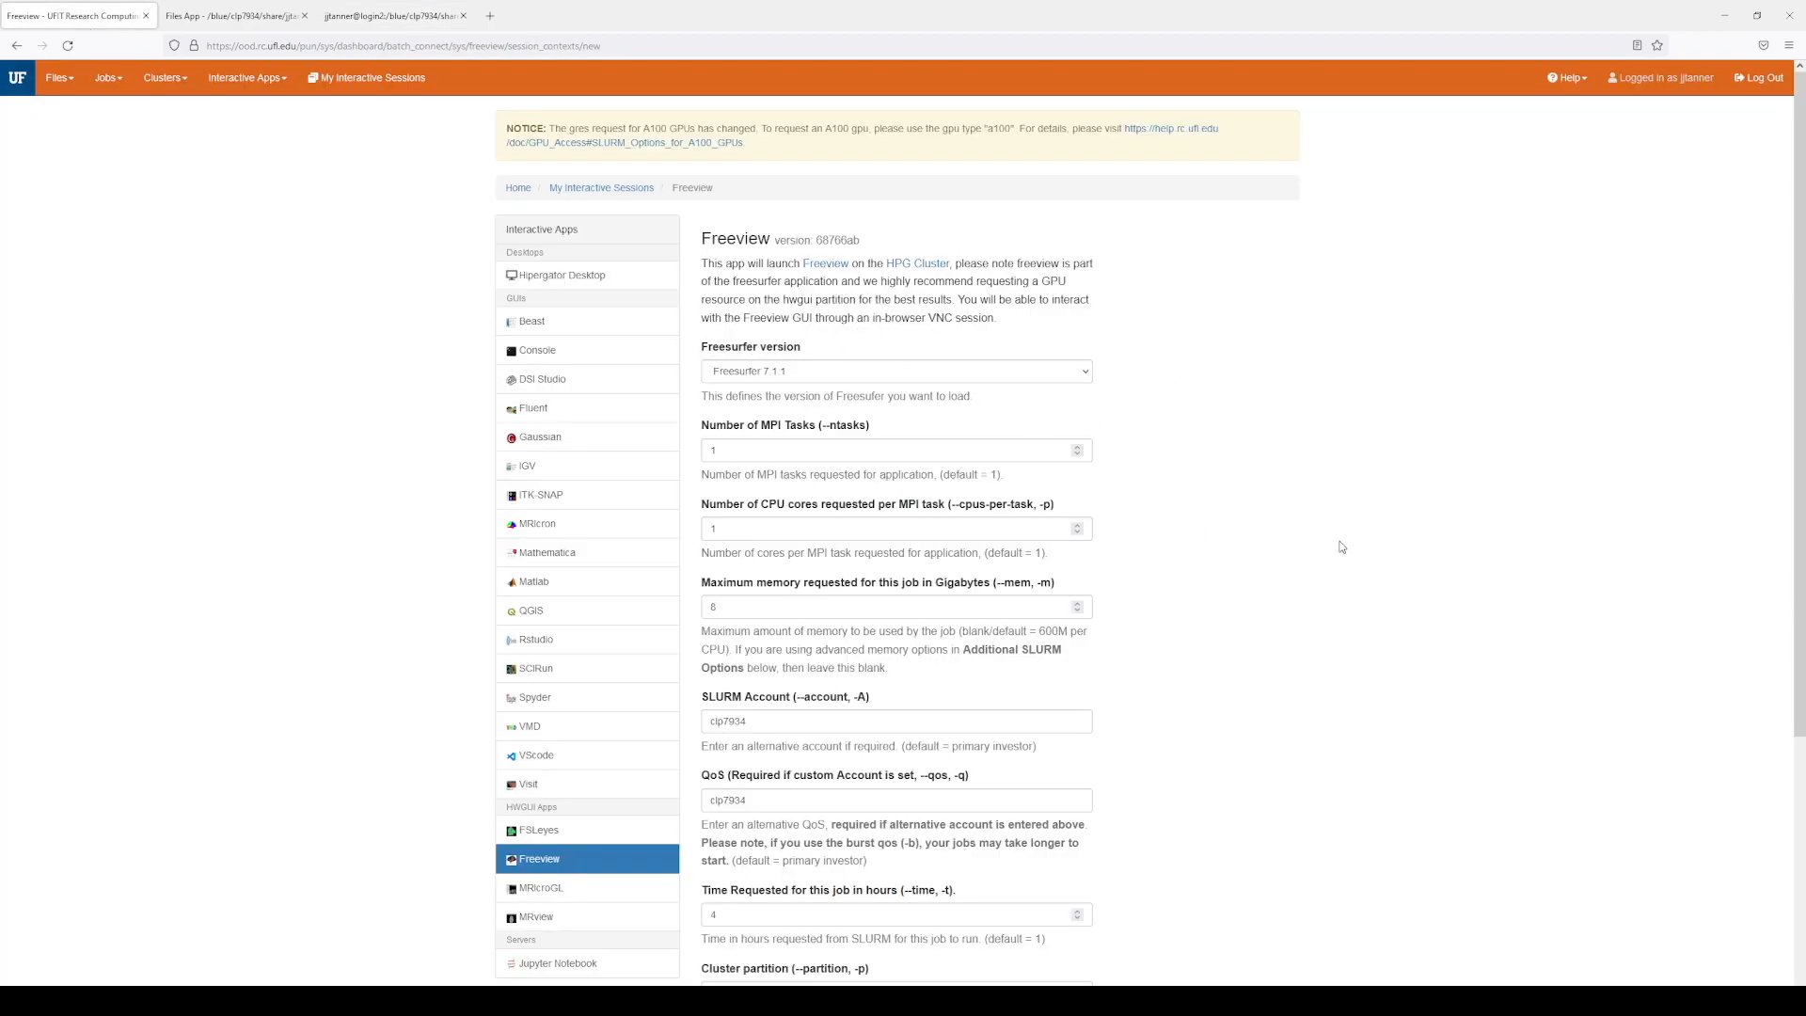
Step: Submit the Freeview form with FreeSurfer 7.1.1, 8 GB memory, 4 hours on the gui partition
click(249, 77)
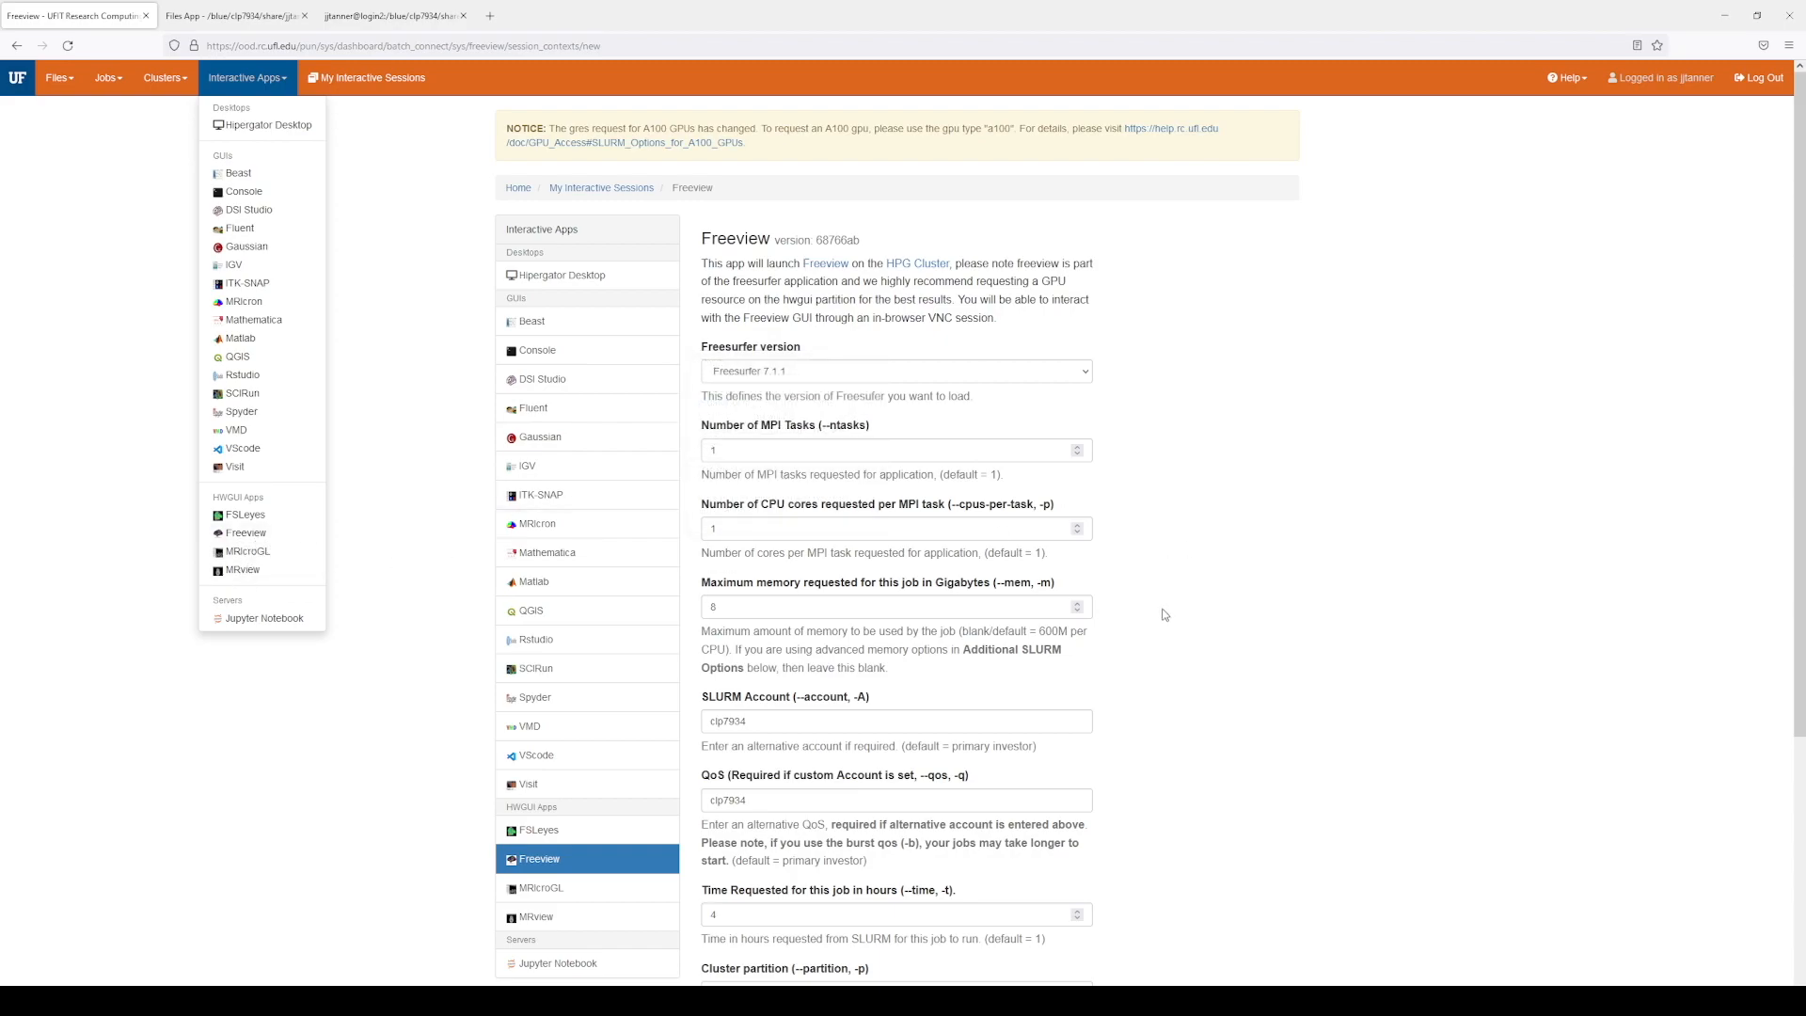
click(1261, 545)
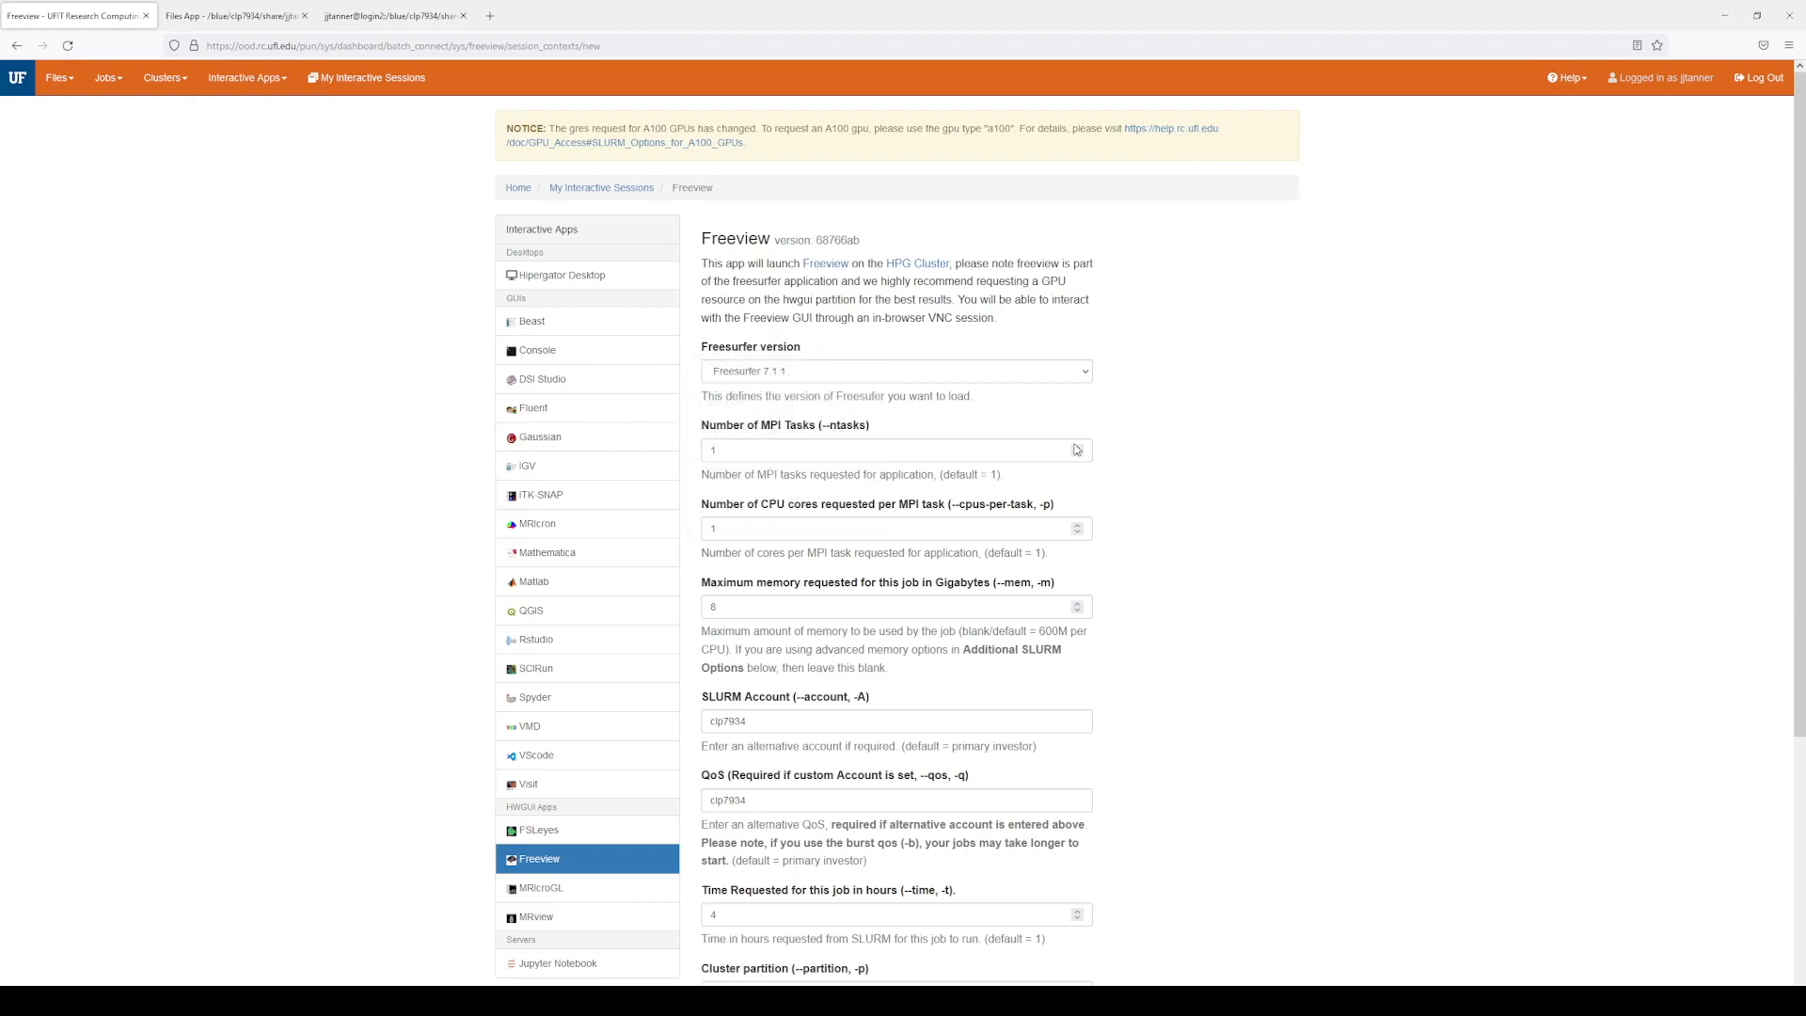
click(912, 379)
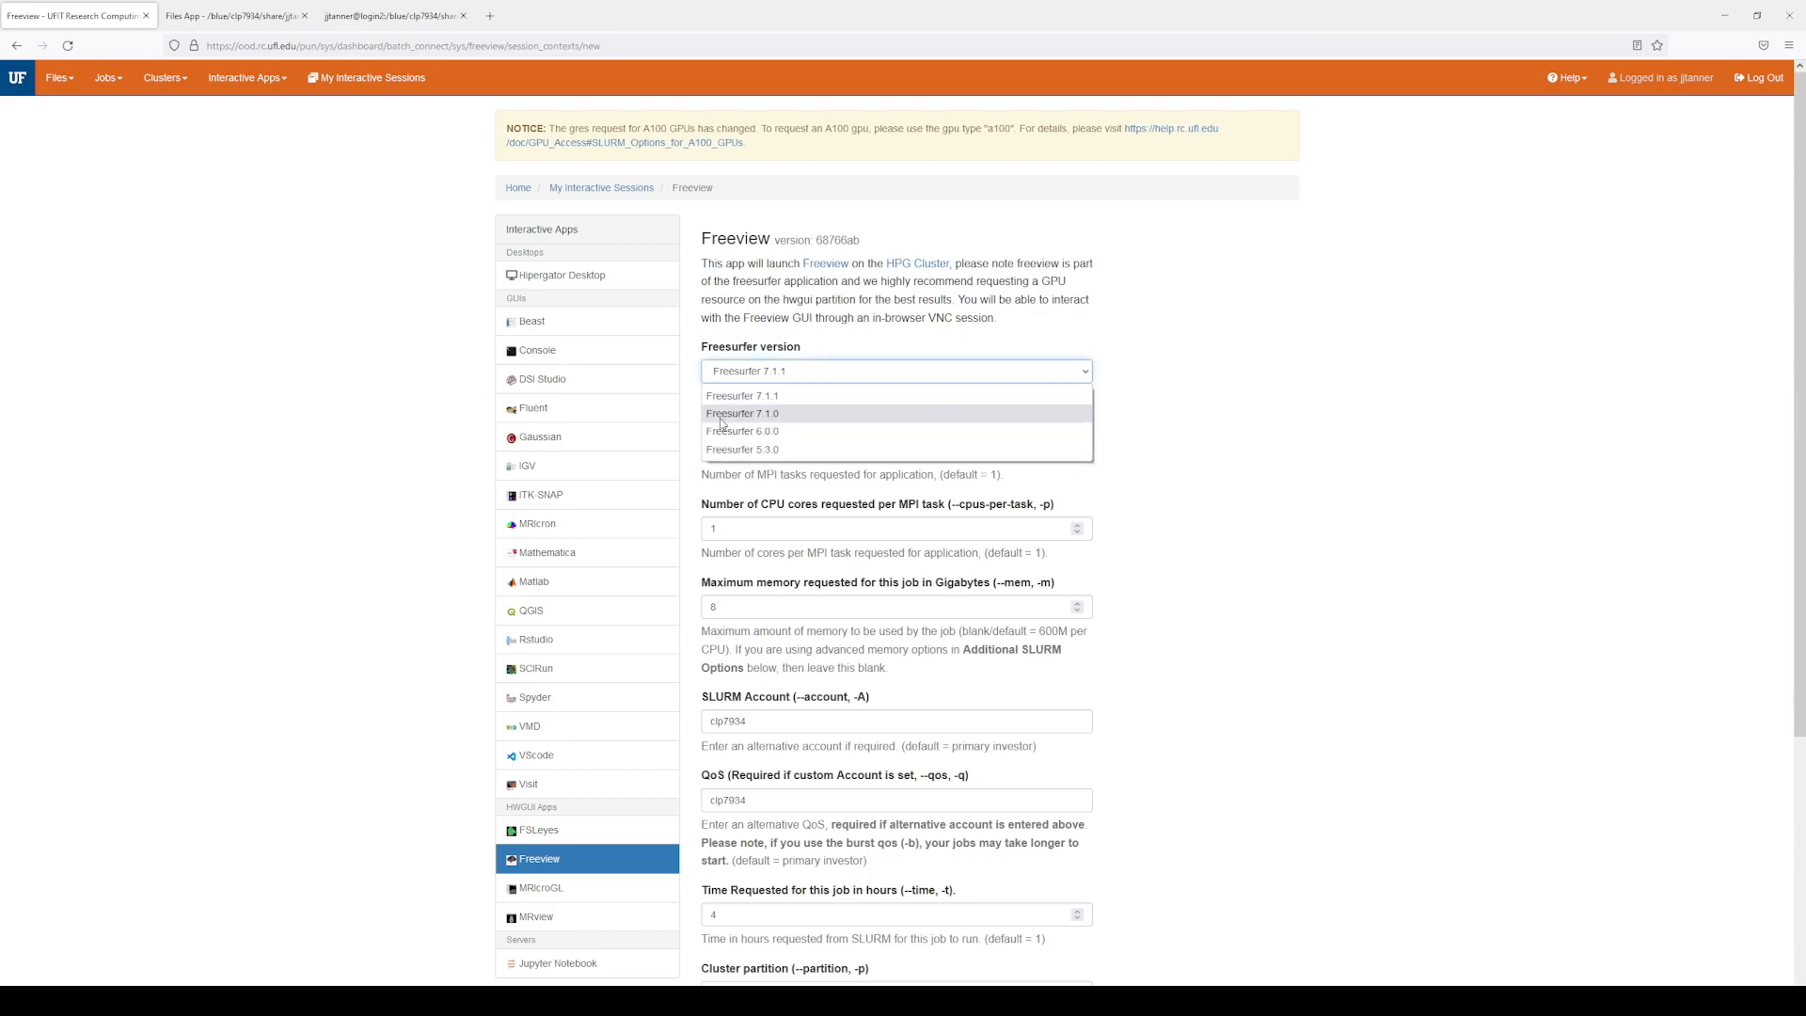
click(1178, 395)
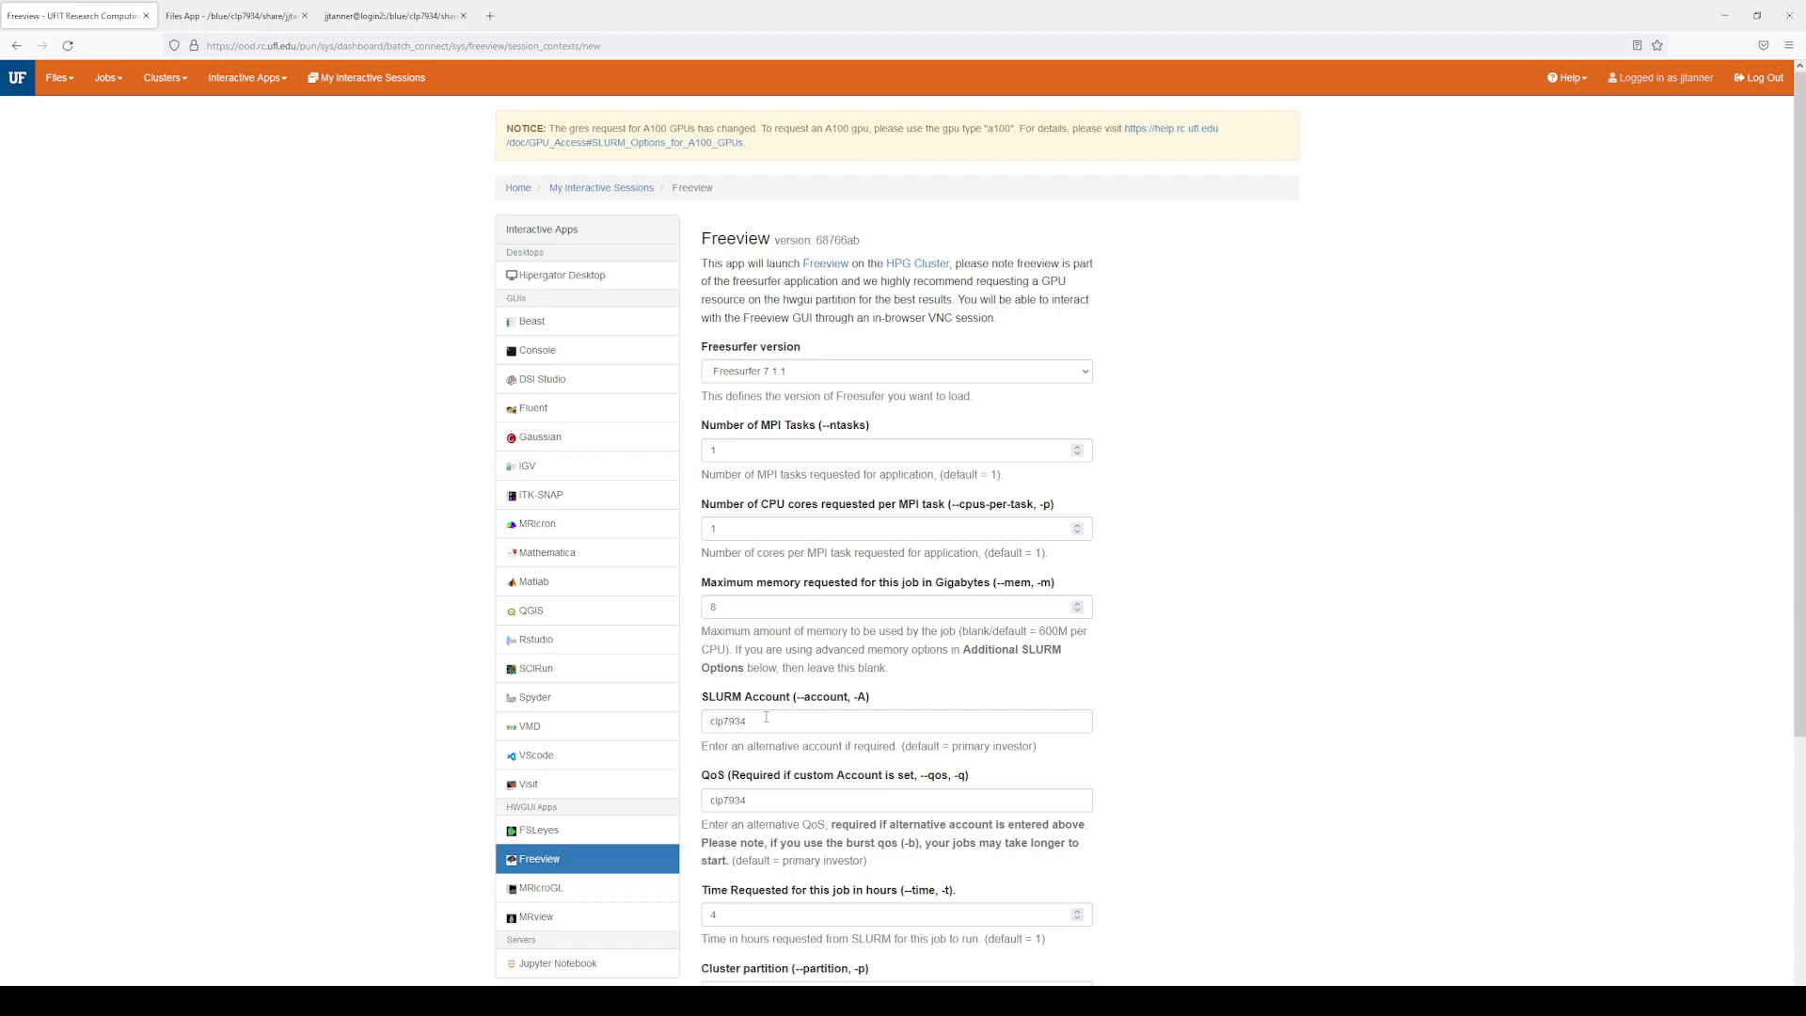
scroll(1102, 675, down, 3)
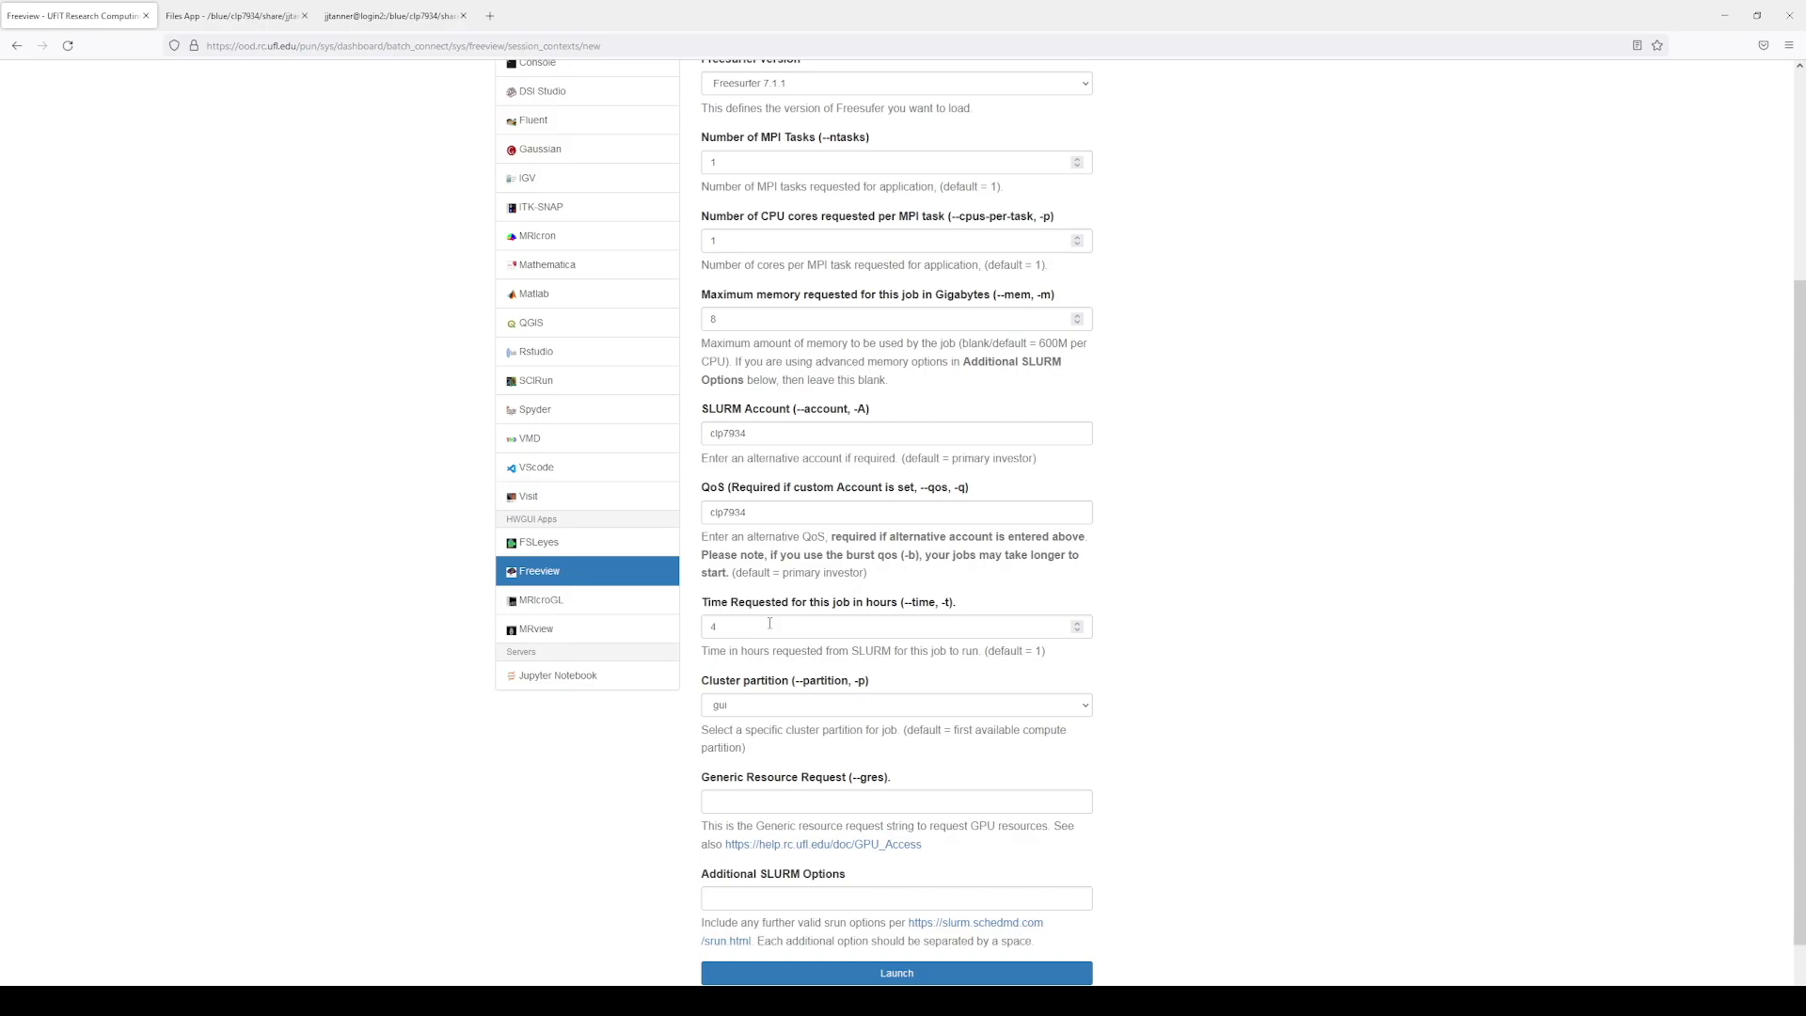
click(873, 709)
click(755, 826)
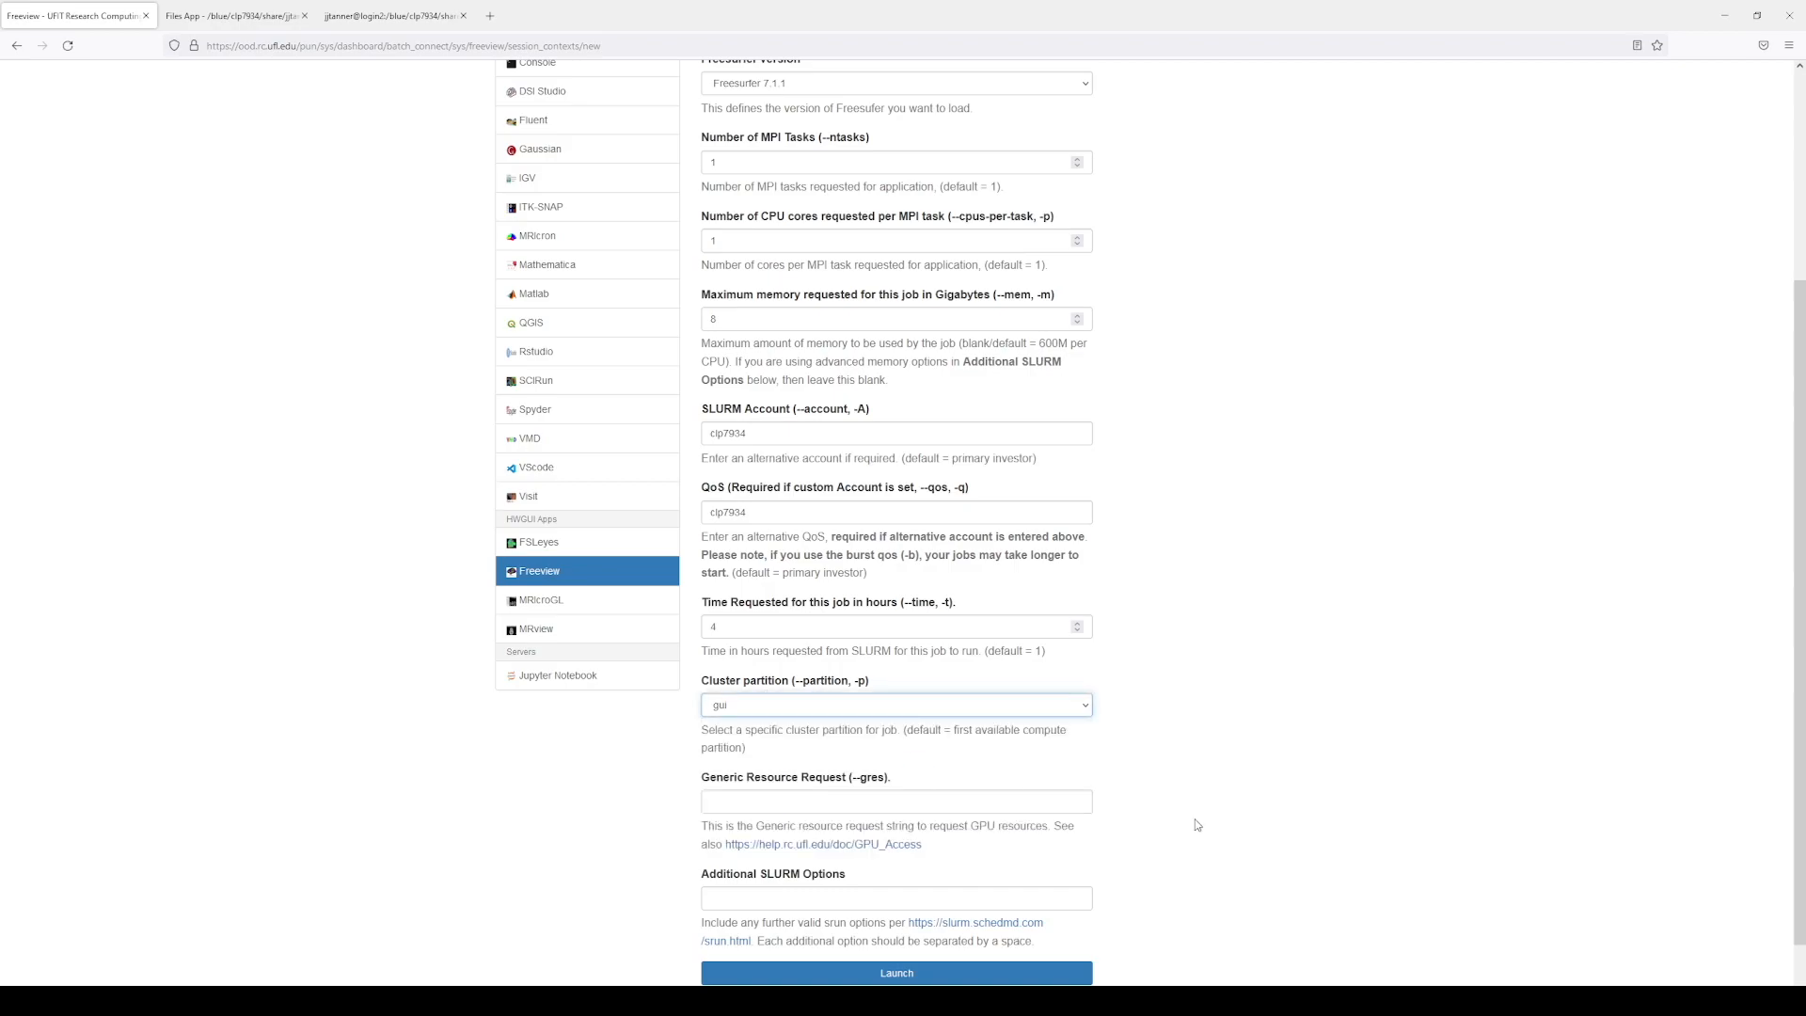
scroll(1201, 834, down, 1)
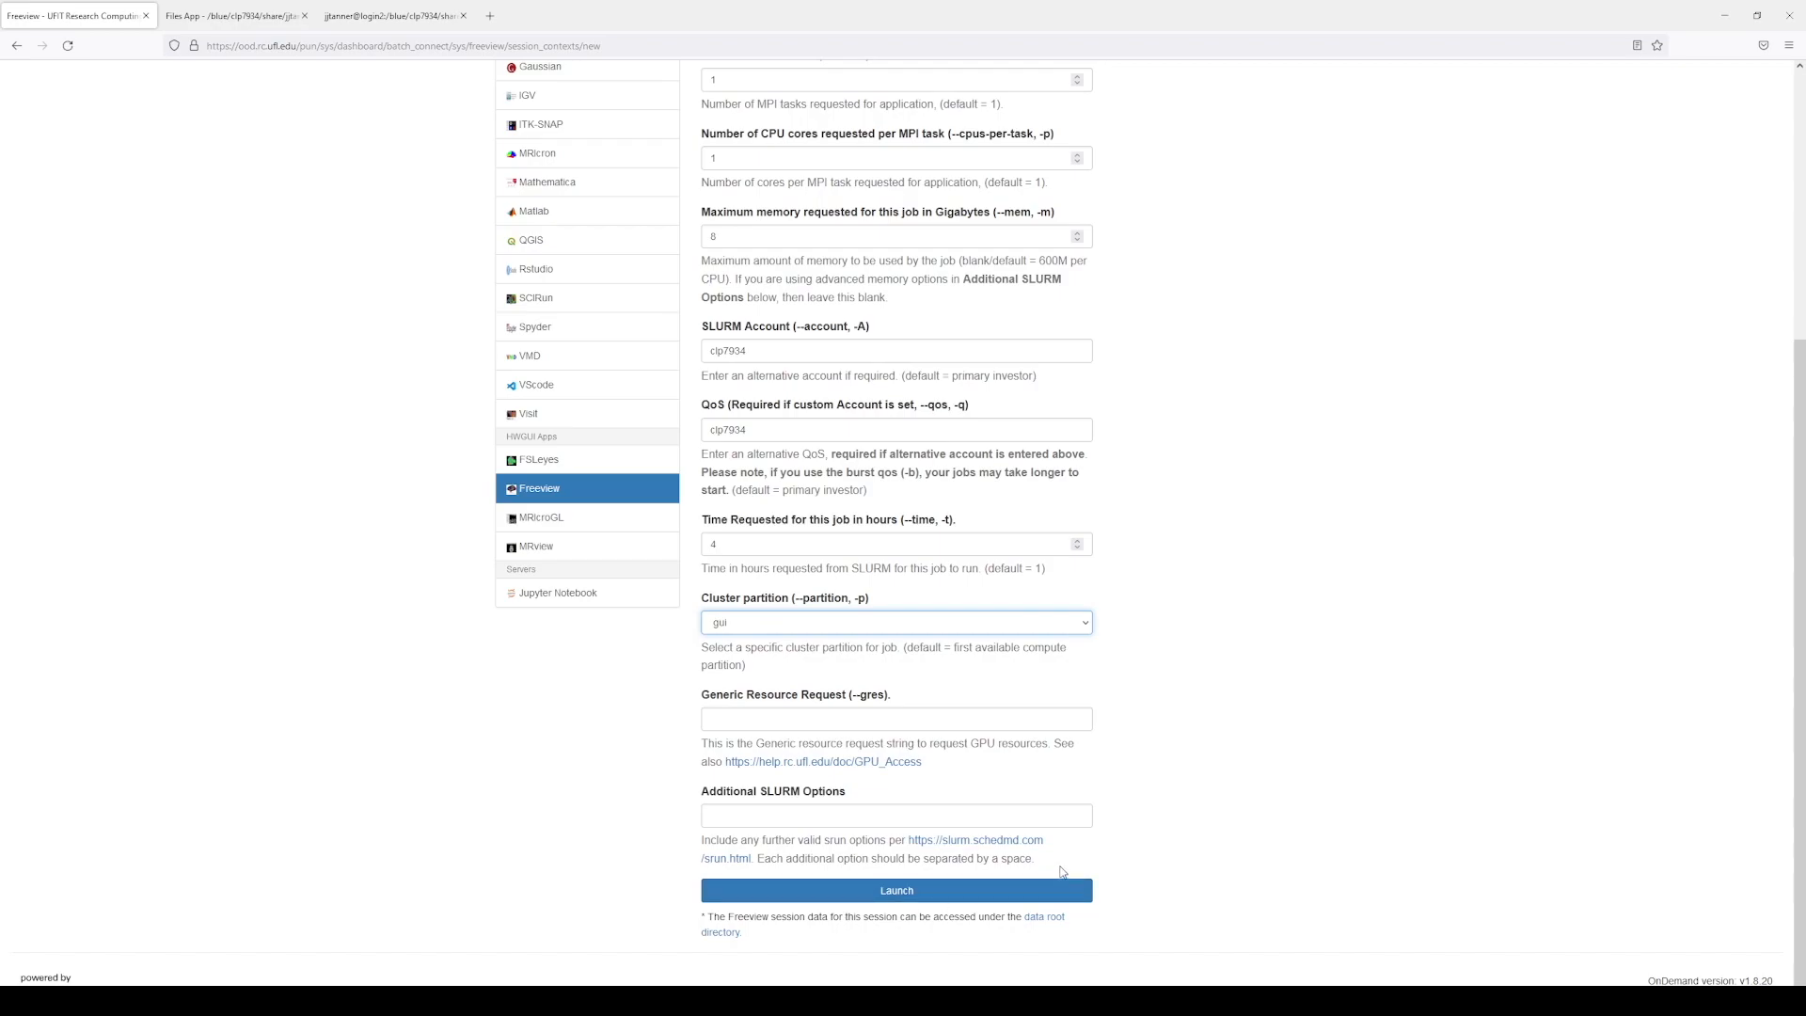
click(1022, 892)
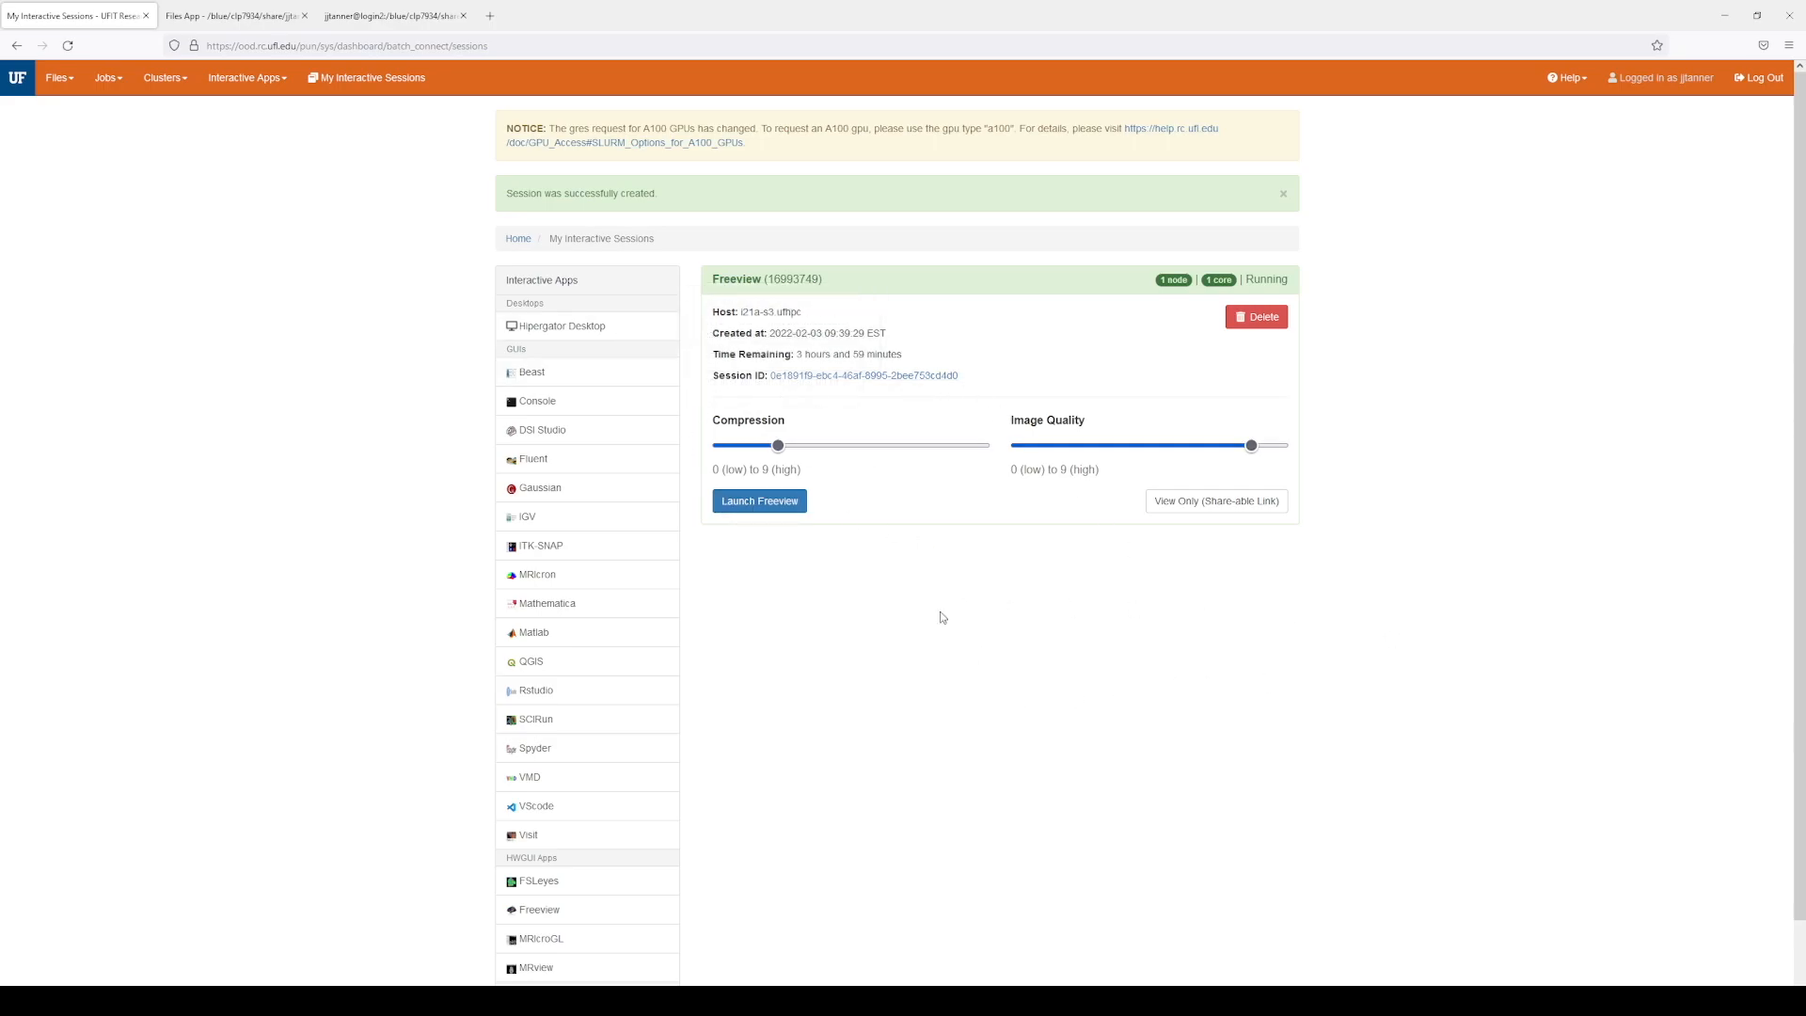
Step: Open the running Freeview session's TurboVNC desktop with Launch Freeview
click(755, 501)
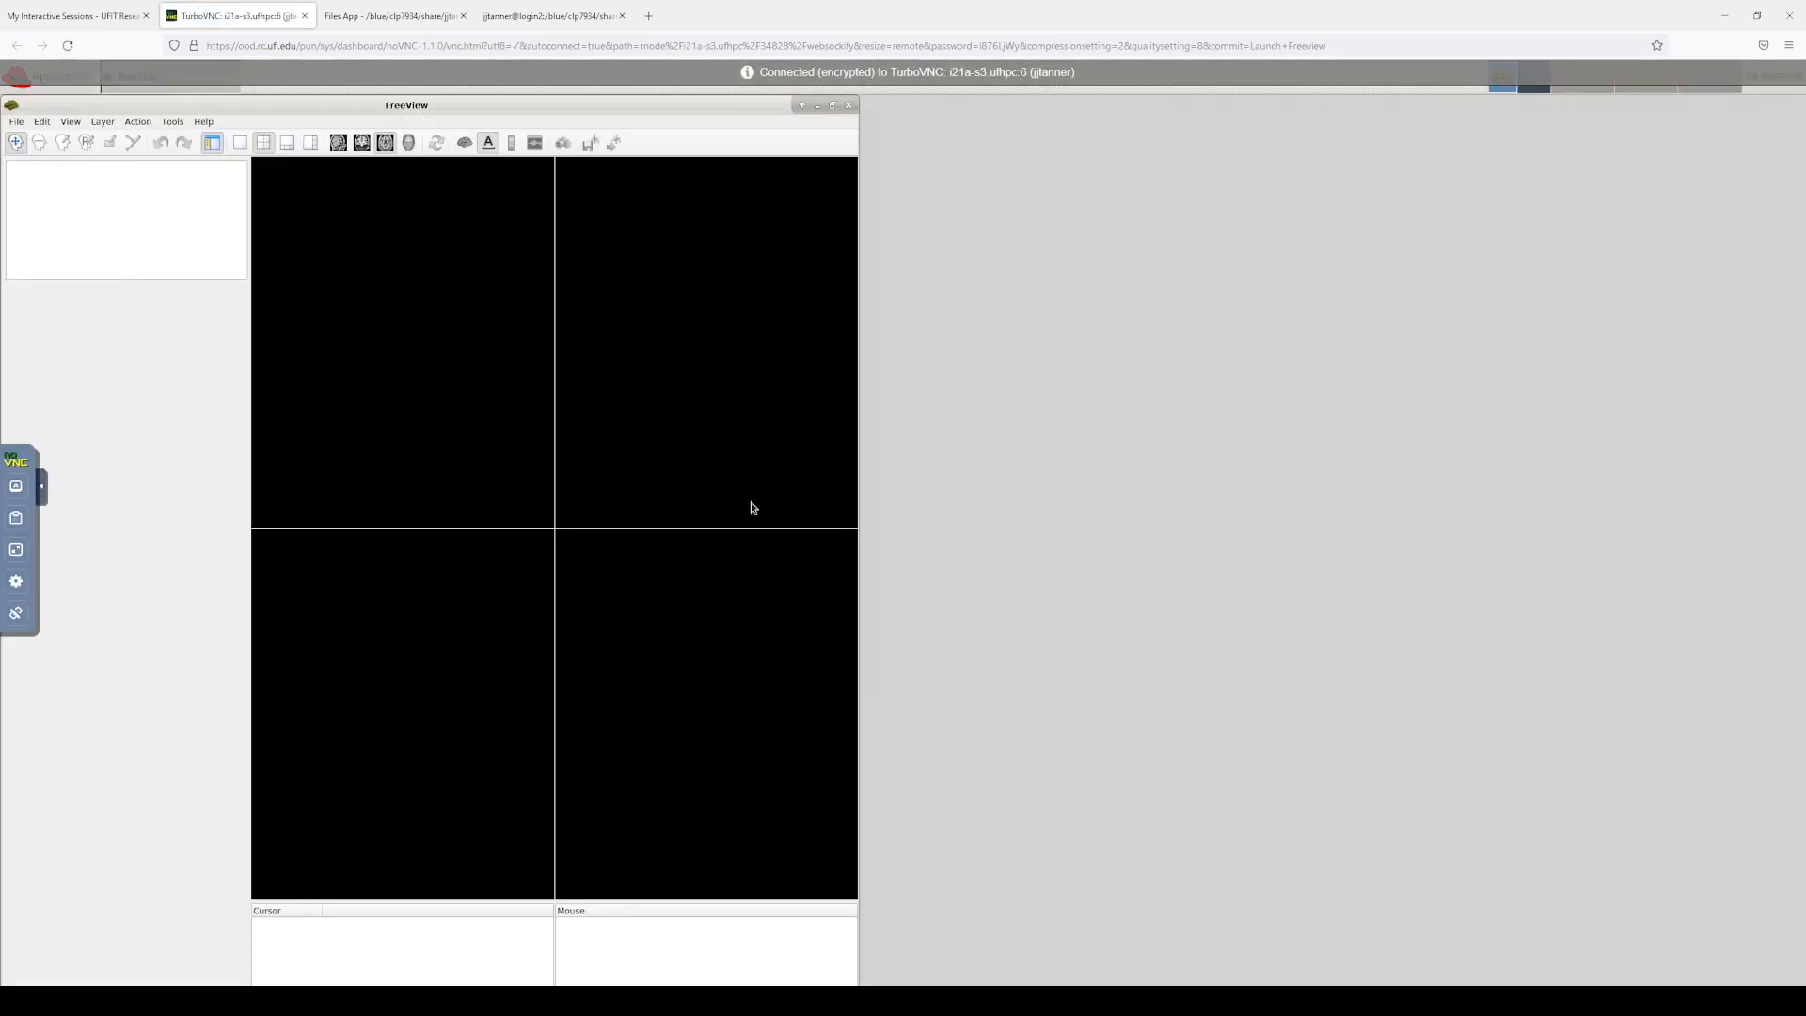
Step: Maximize the FreeView window and open a Terminal Emulator from the Applications menu
click(832, 104)
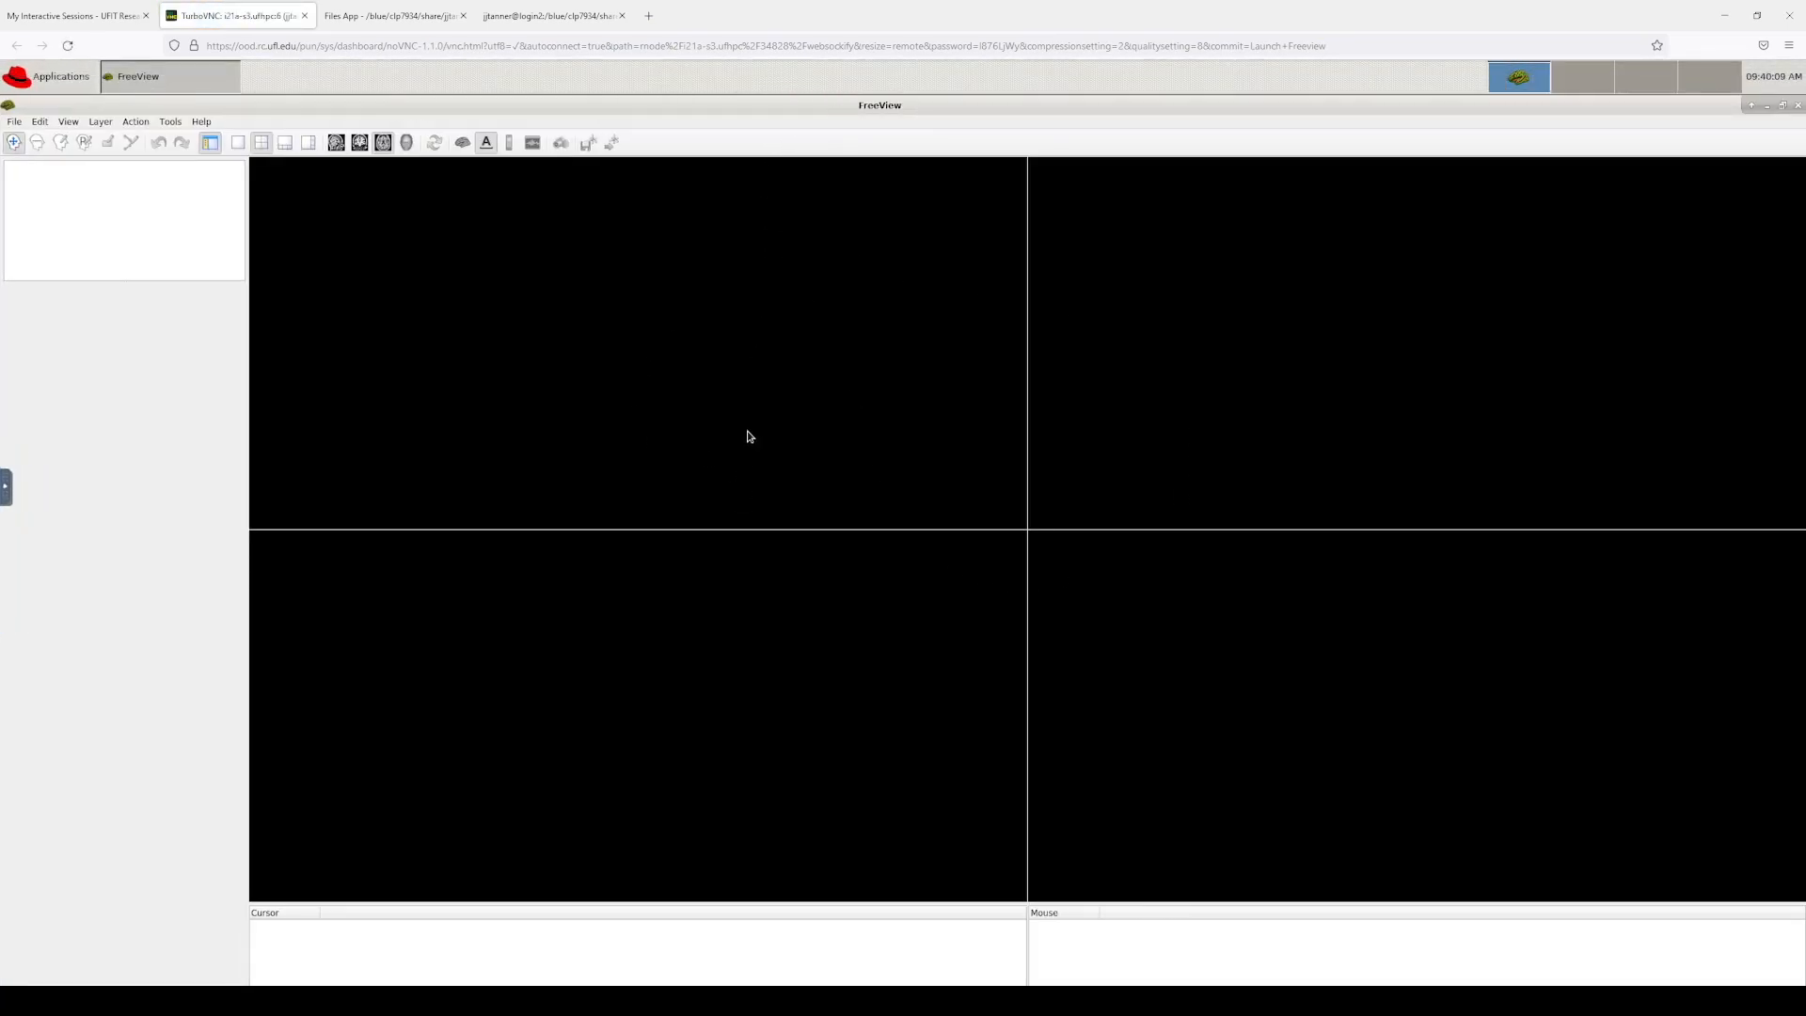
click(24, 84)
click(56, 103)
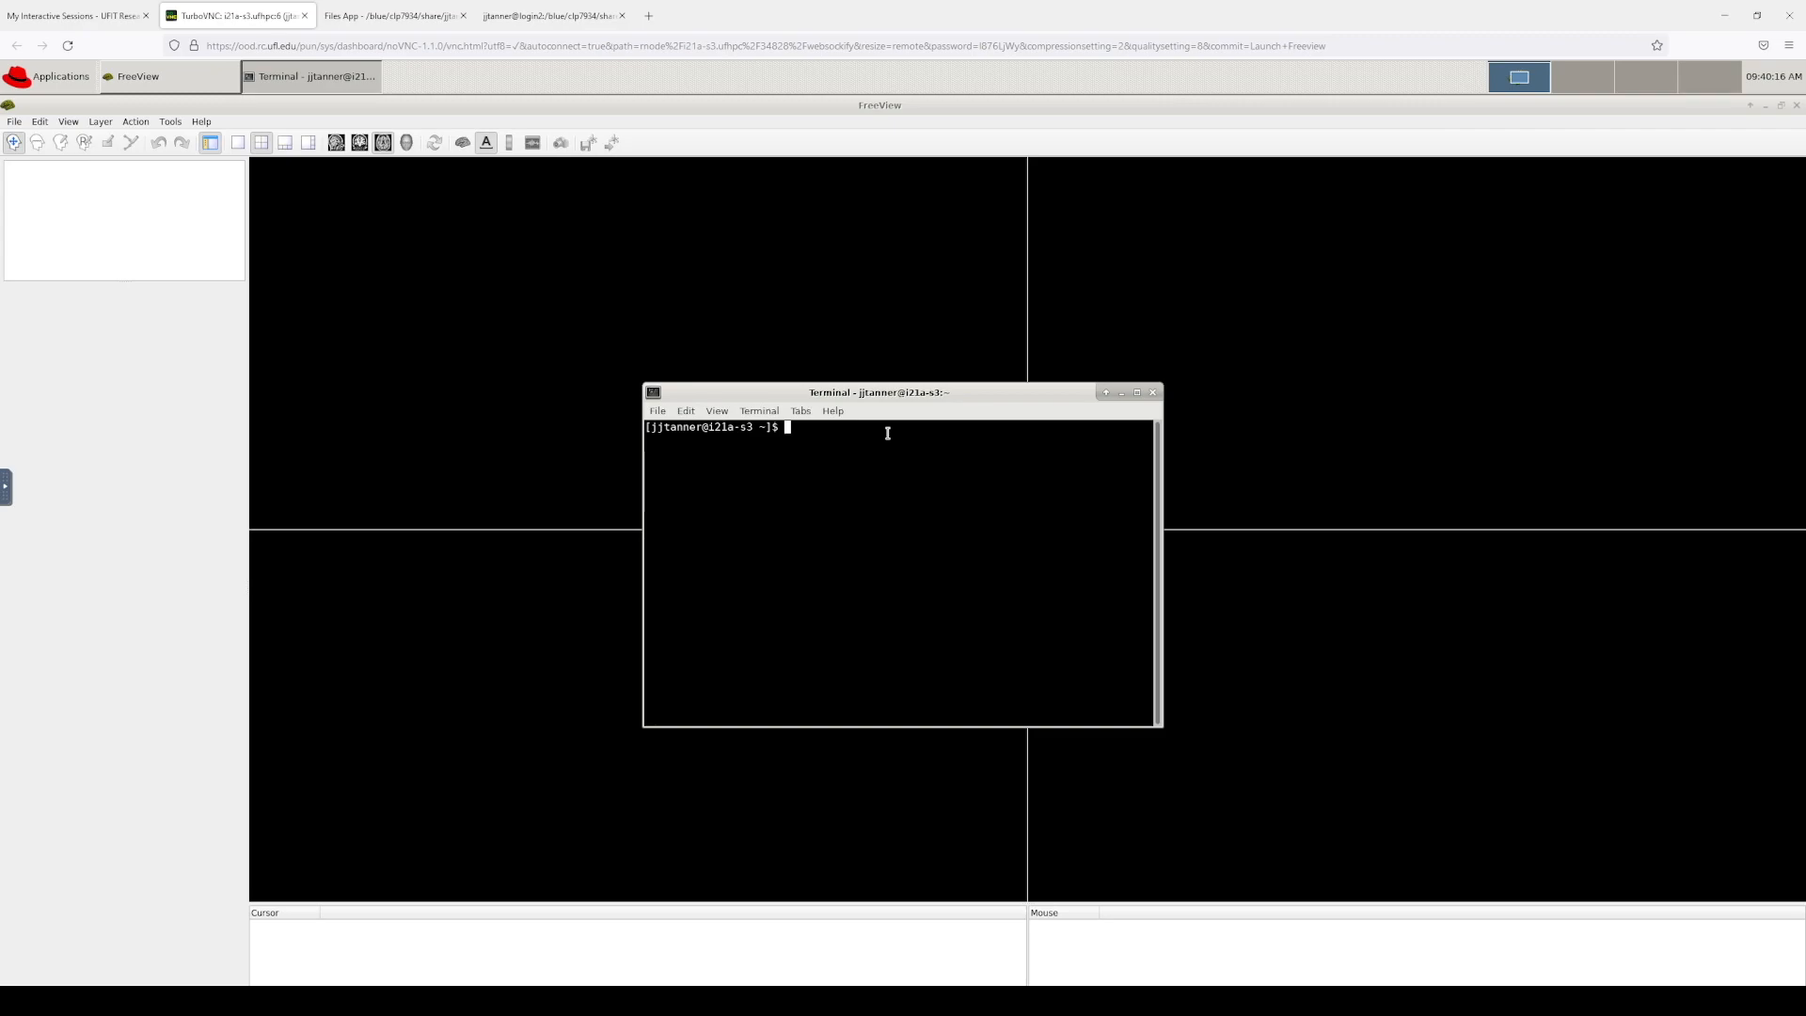
Step: Load the freesurfer/7.1.1 module and change into the shared subjects folder
key(BackSpace)
key(Return)
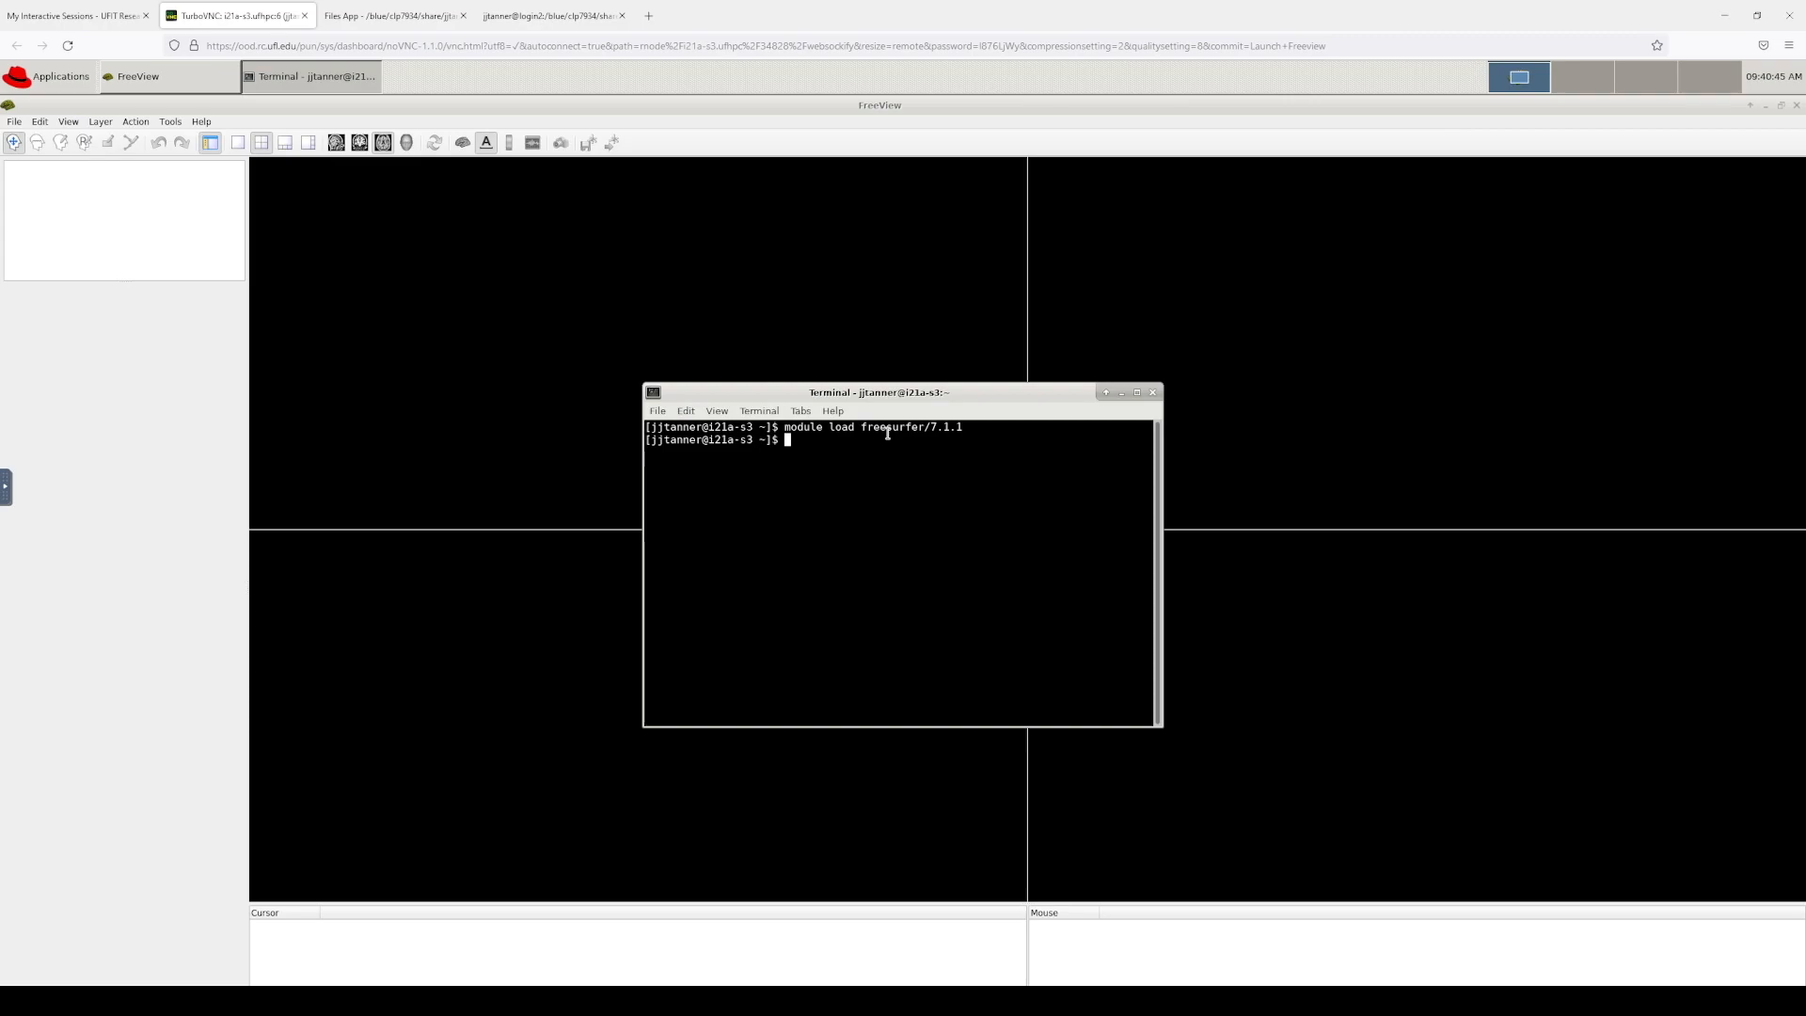
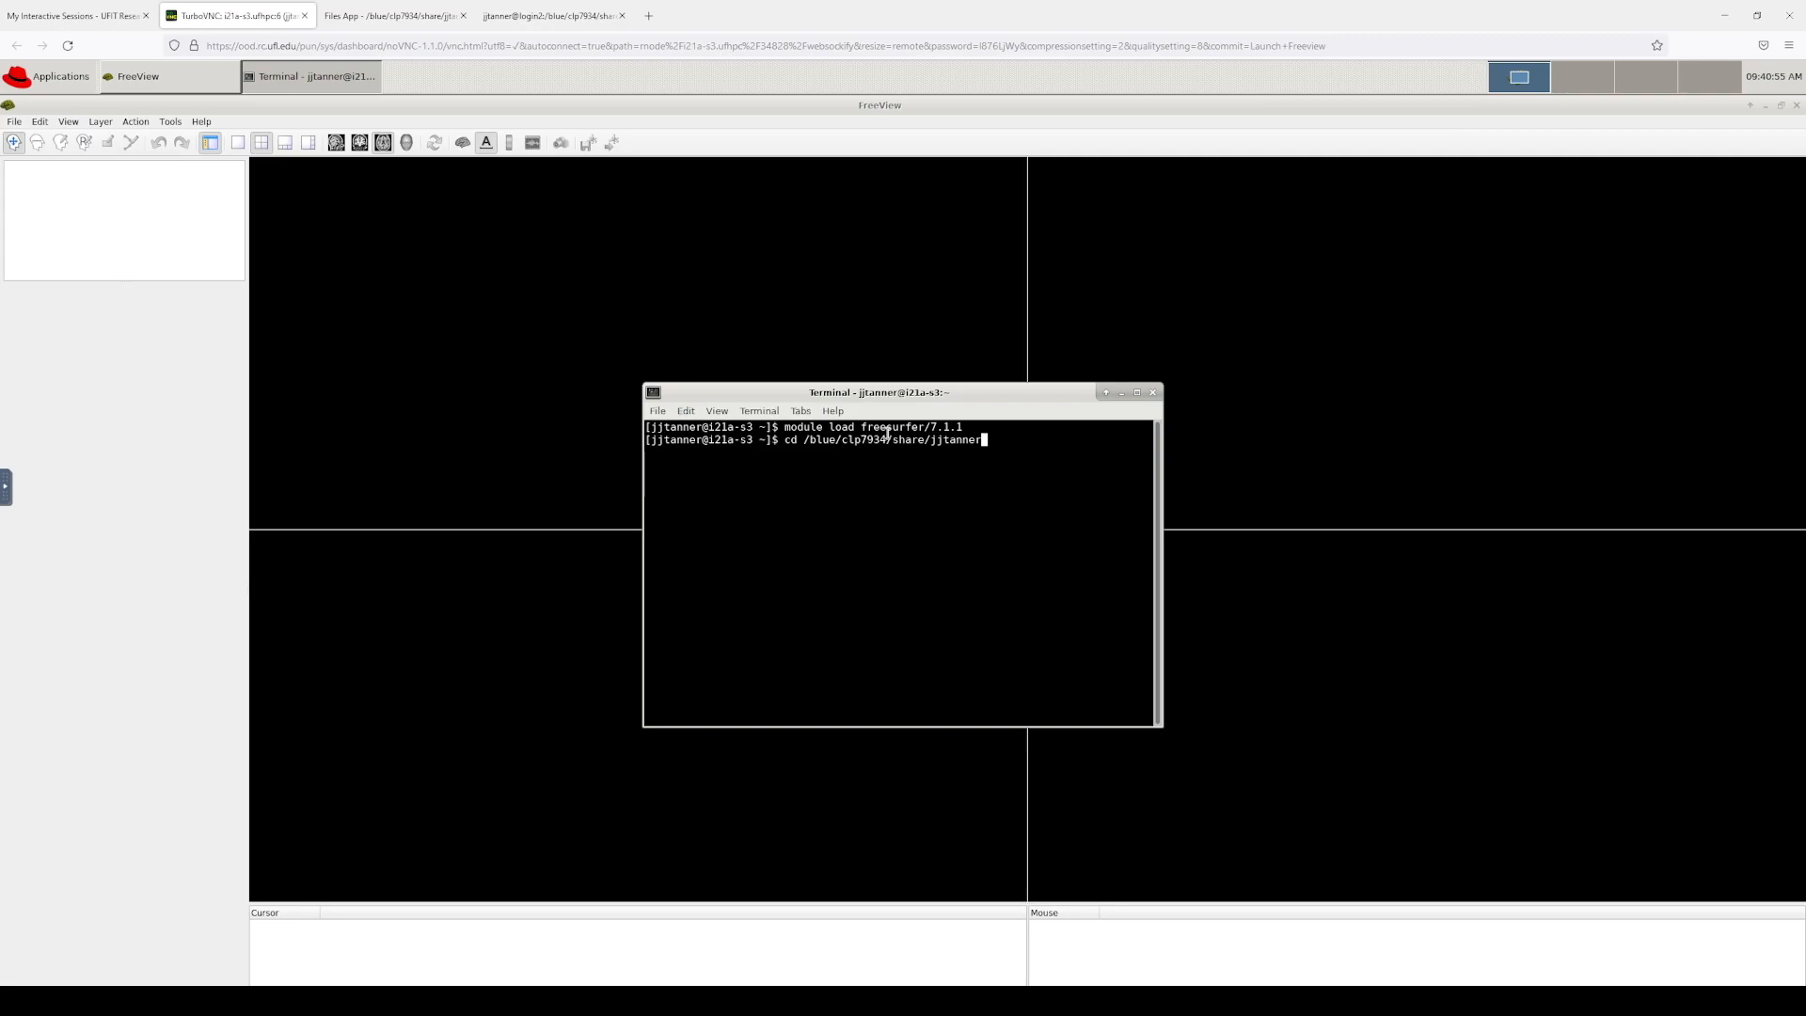
key(Return)
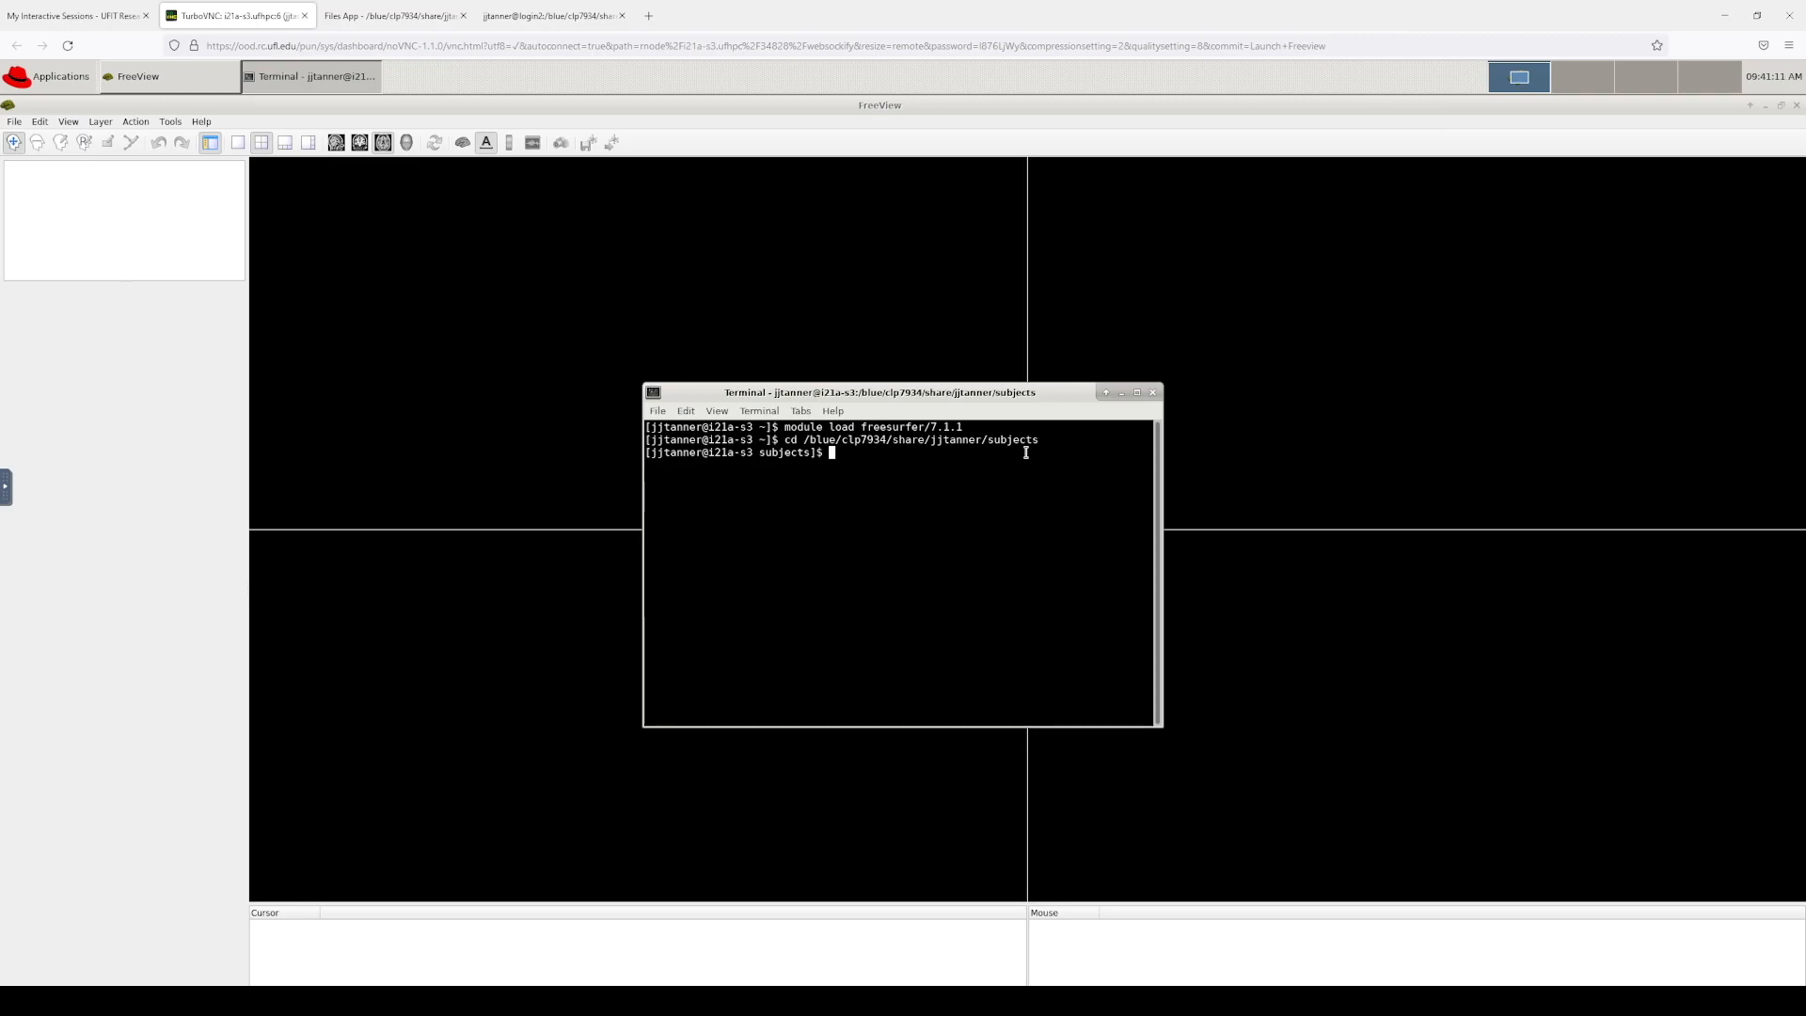
Step: Export SUBJECTS_DIR as the current subjects folder ($PWD)
text(e)
text(x)
text(port SUBJECTS_DIR=$PWD)
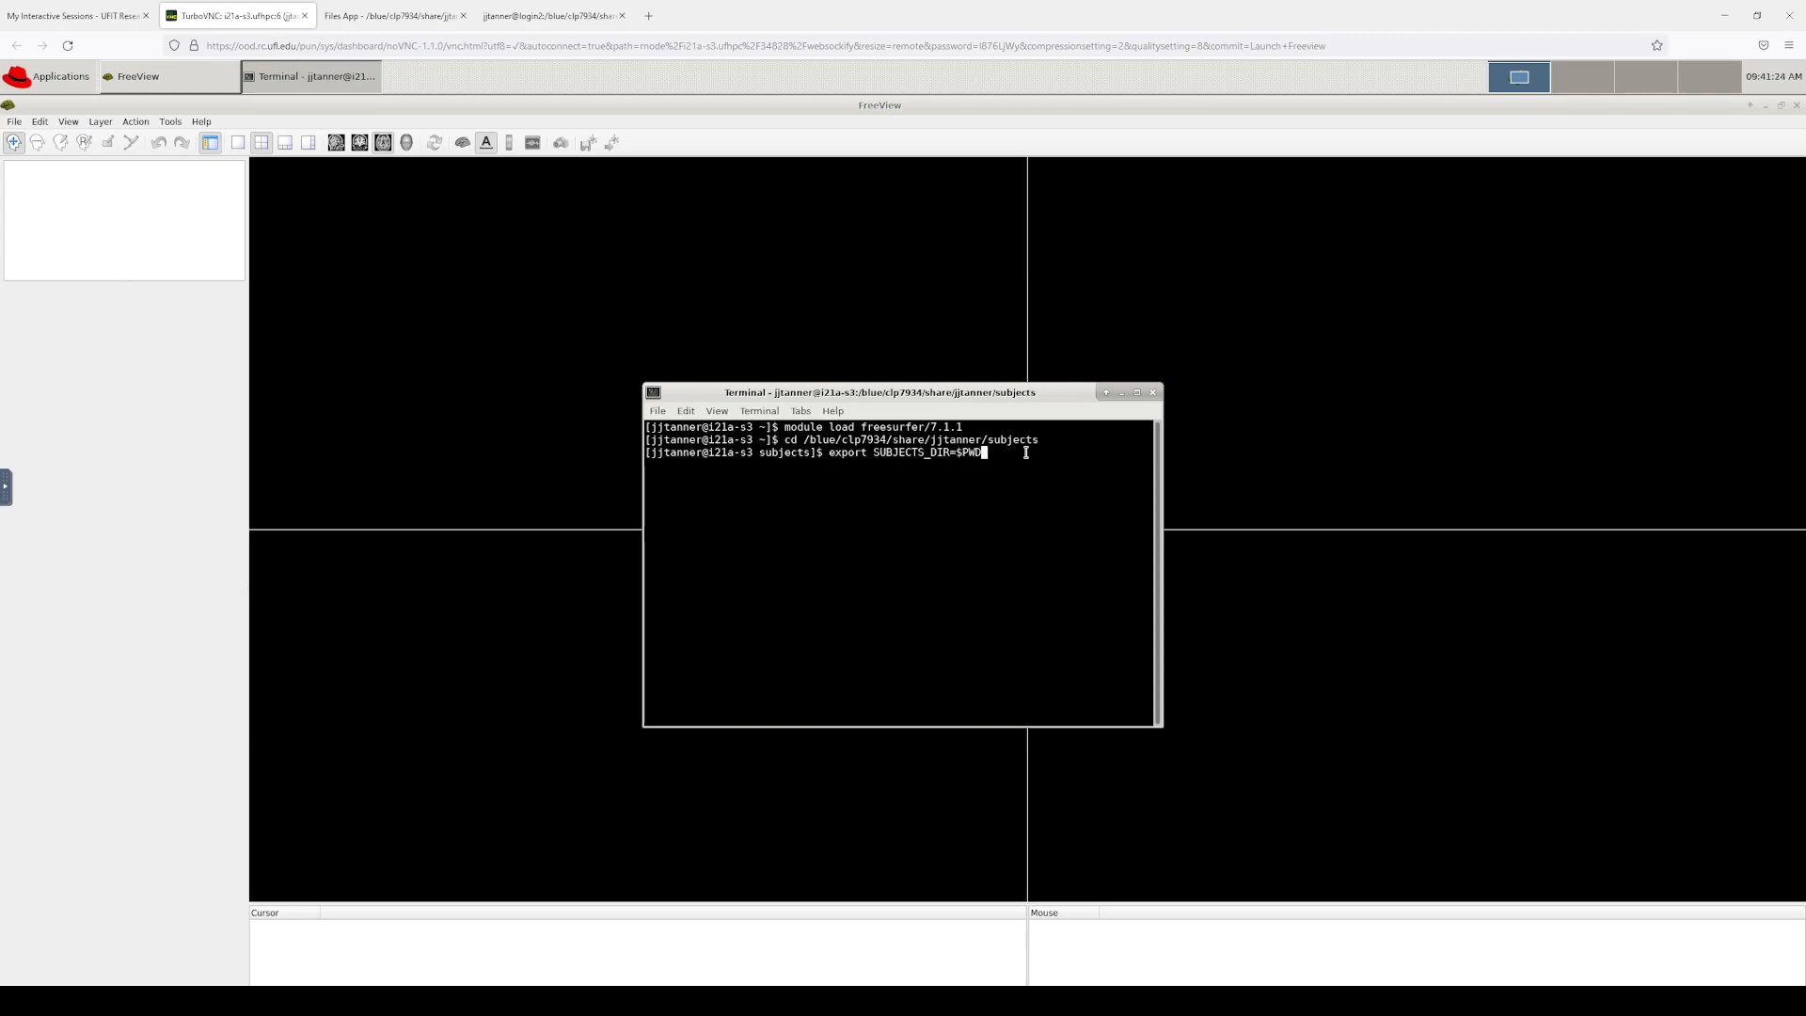
key(Return)
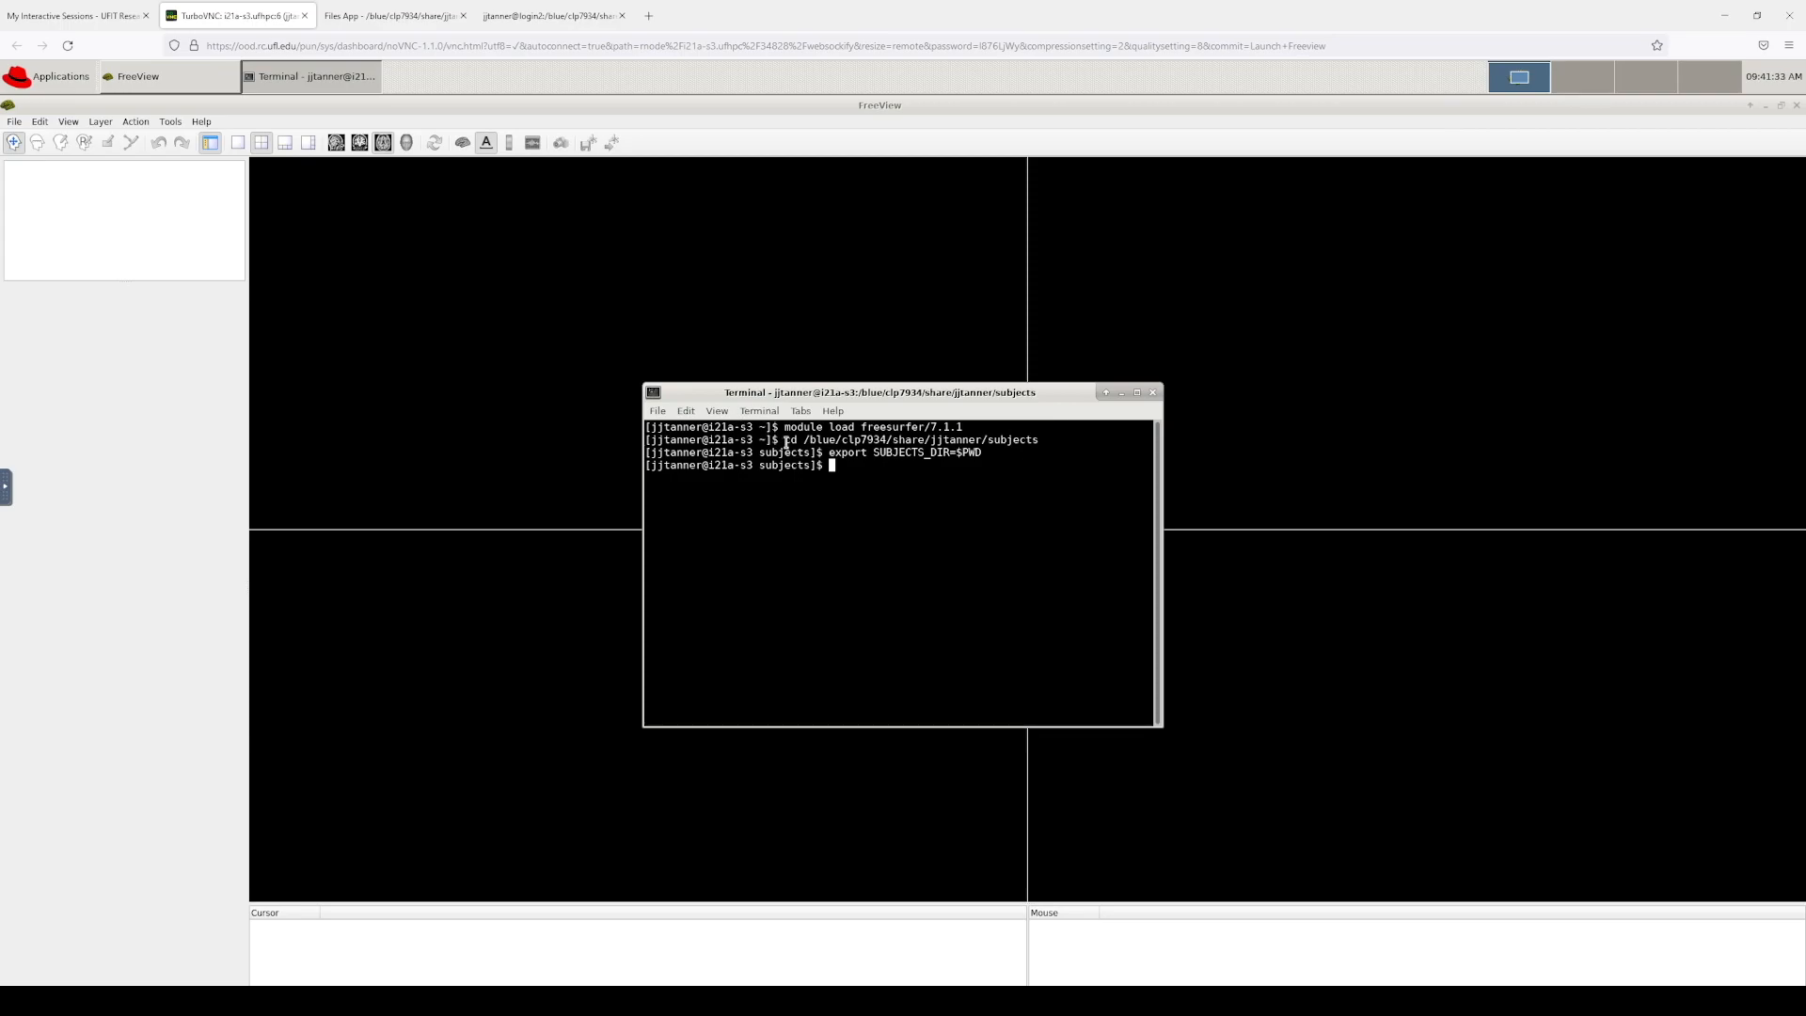
drag(784, 441, 1036, 439)
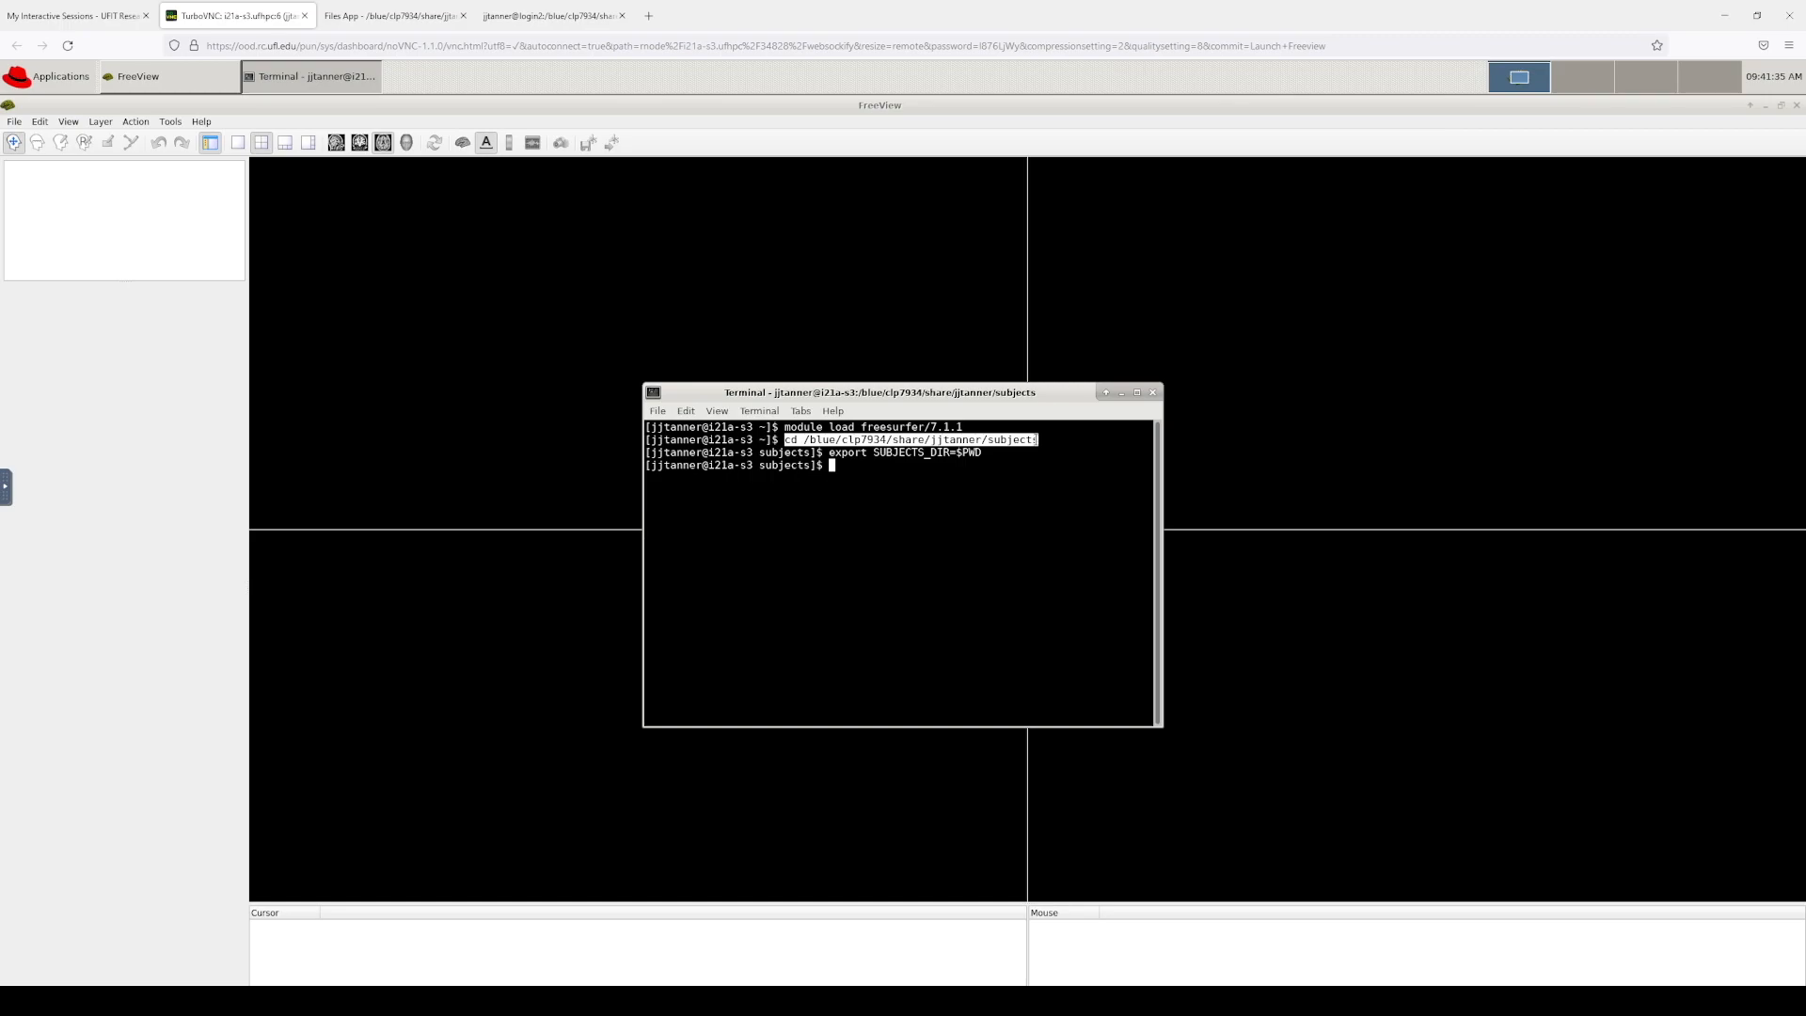
click(987, 519)
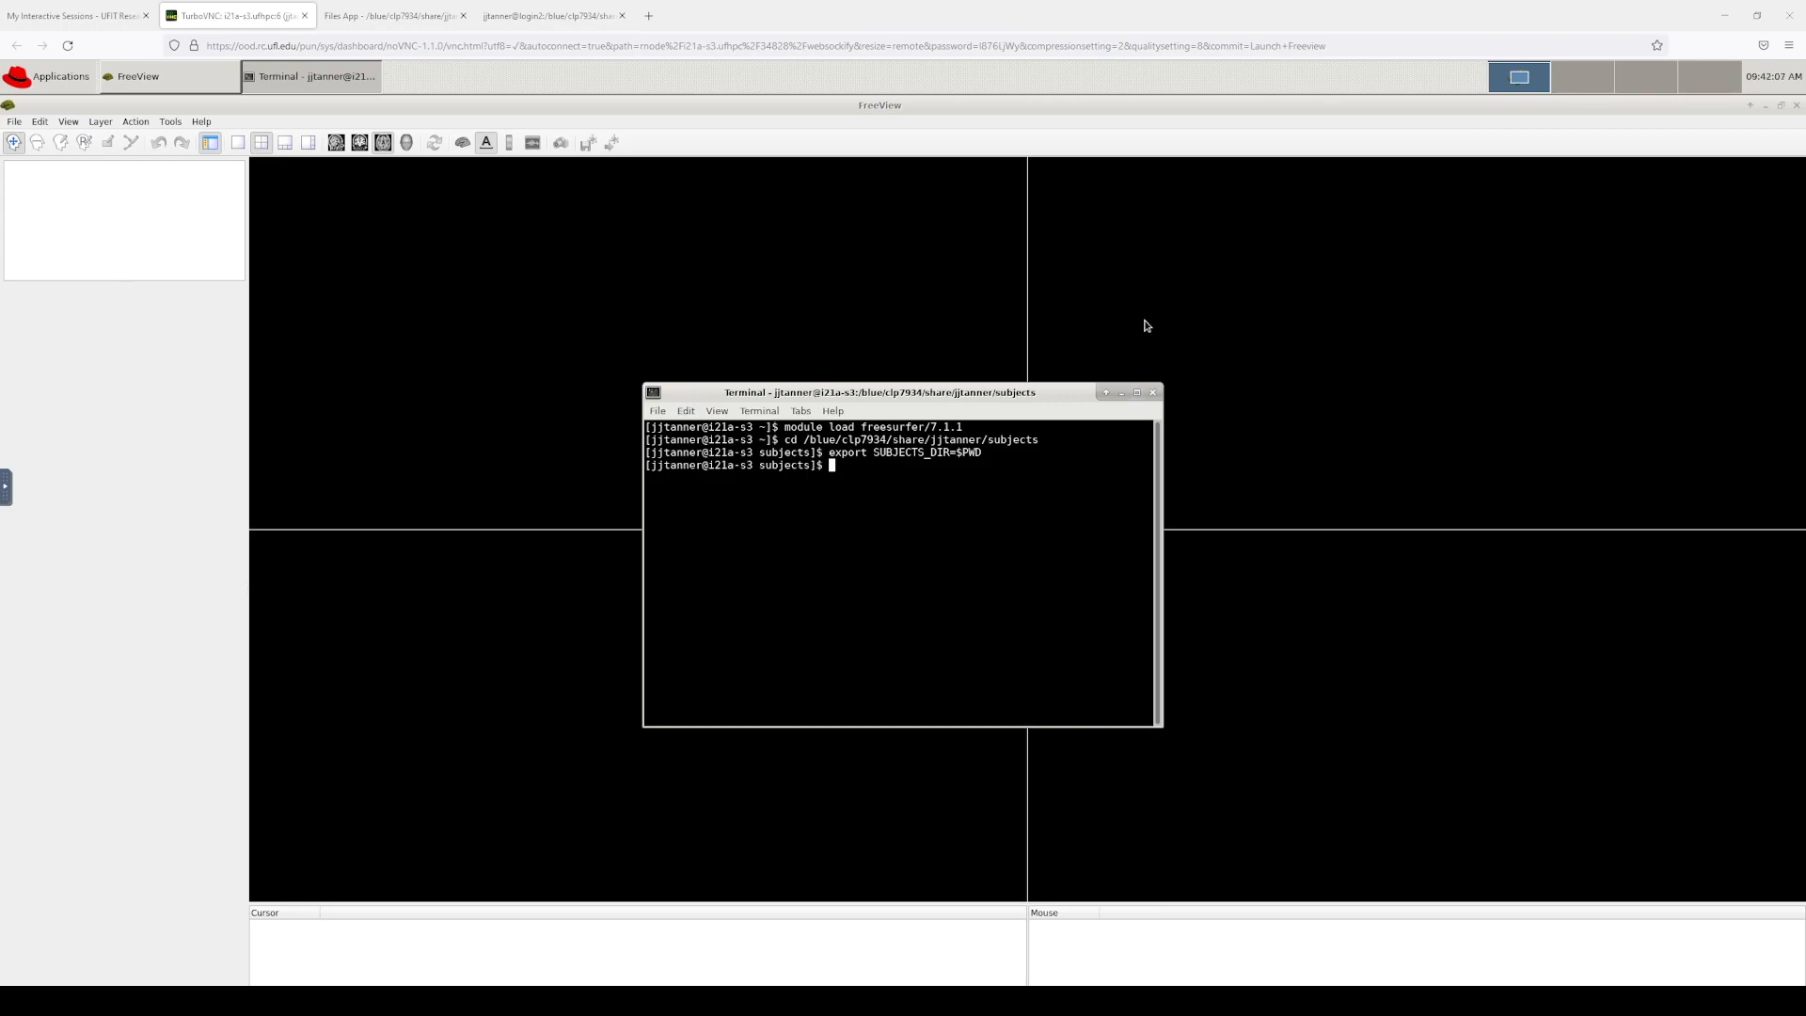
Step: Start File > Load Volume in FreeView and point its file chooser at the subjects folder
click(999, 176)
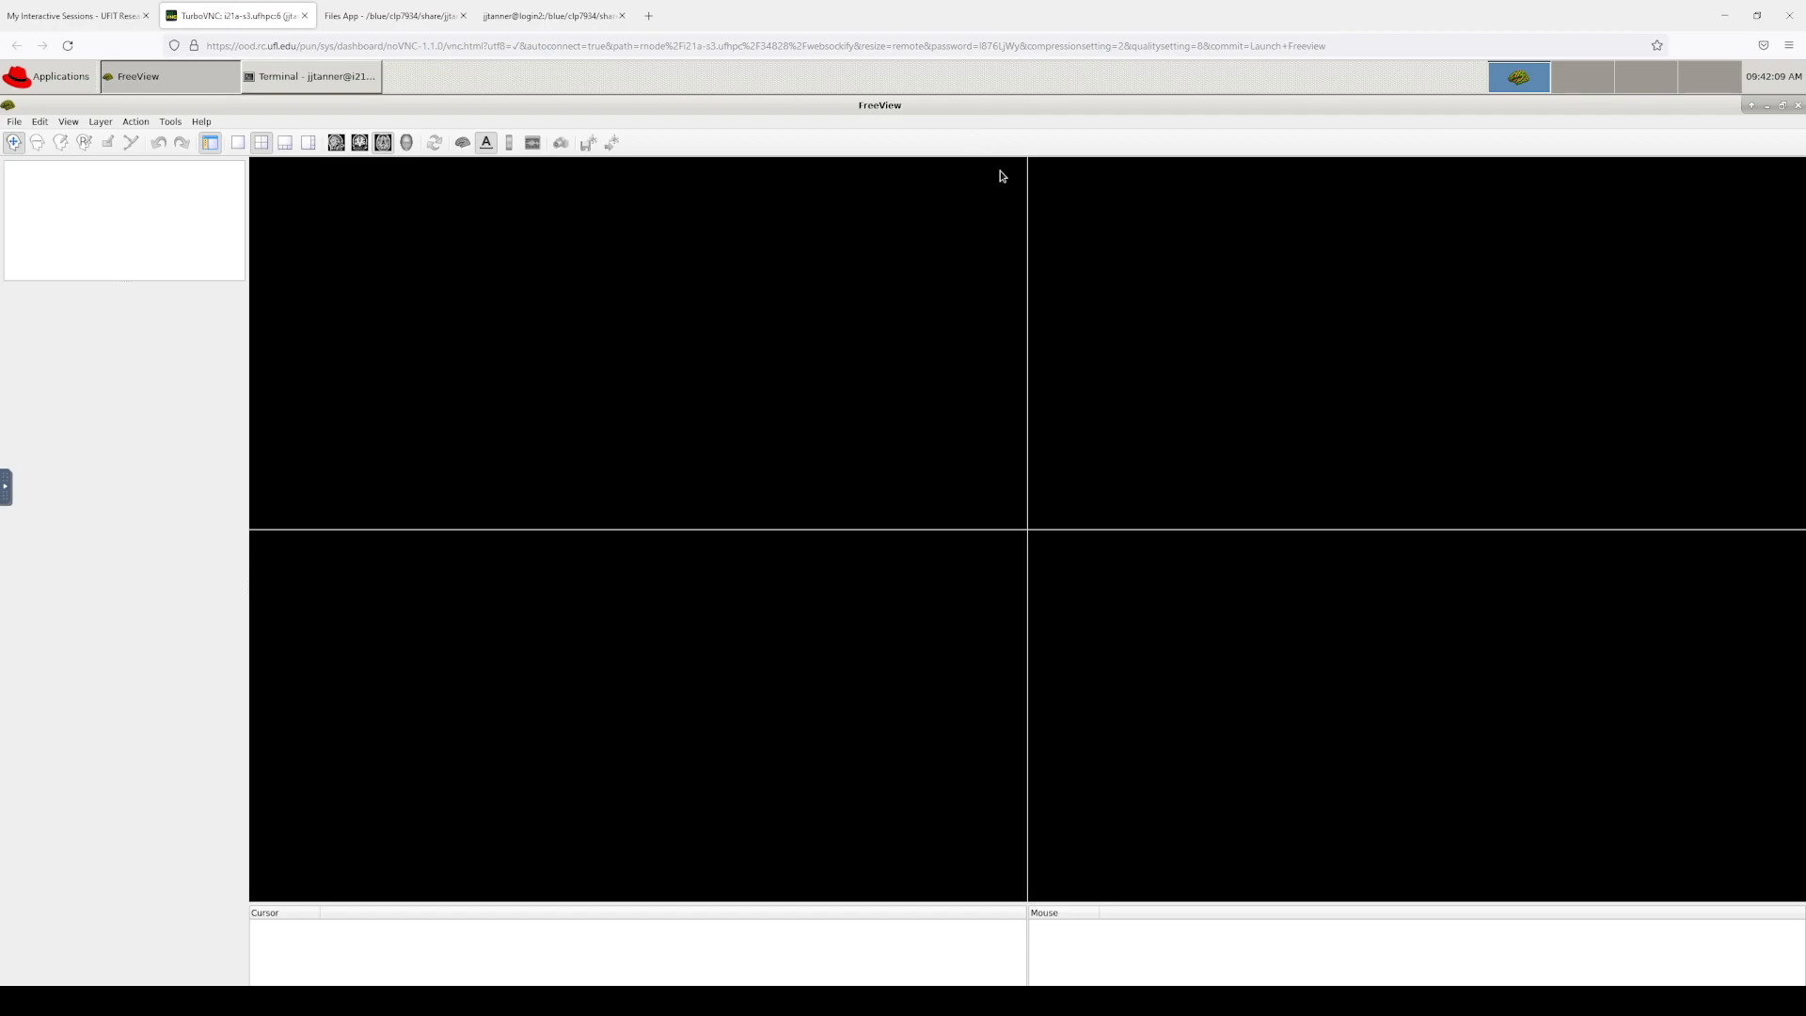
click(15, 123)
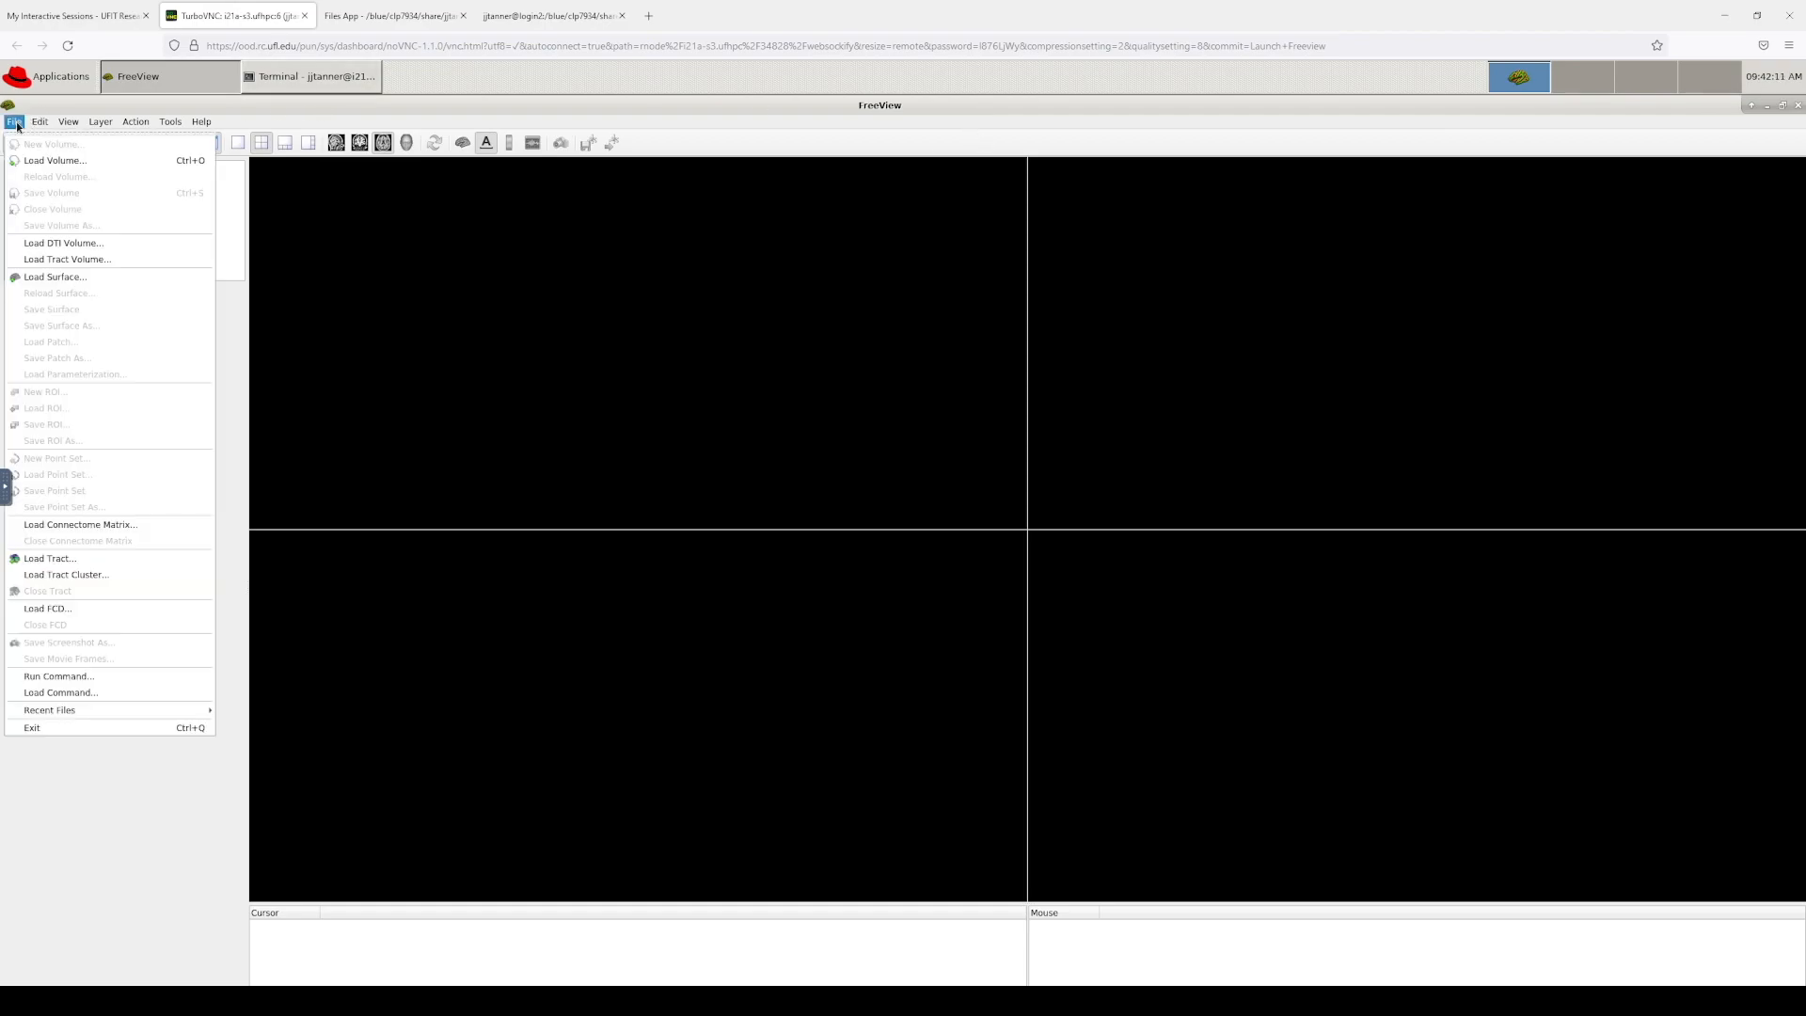
click(37, 161)
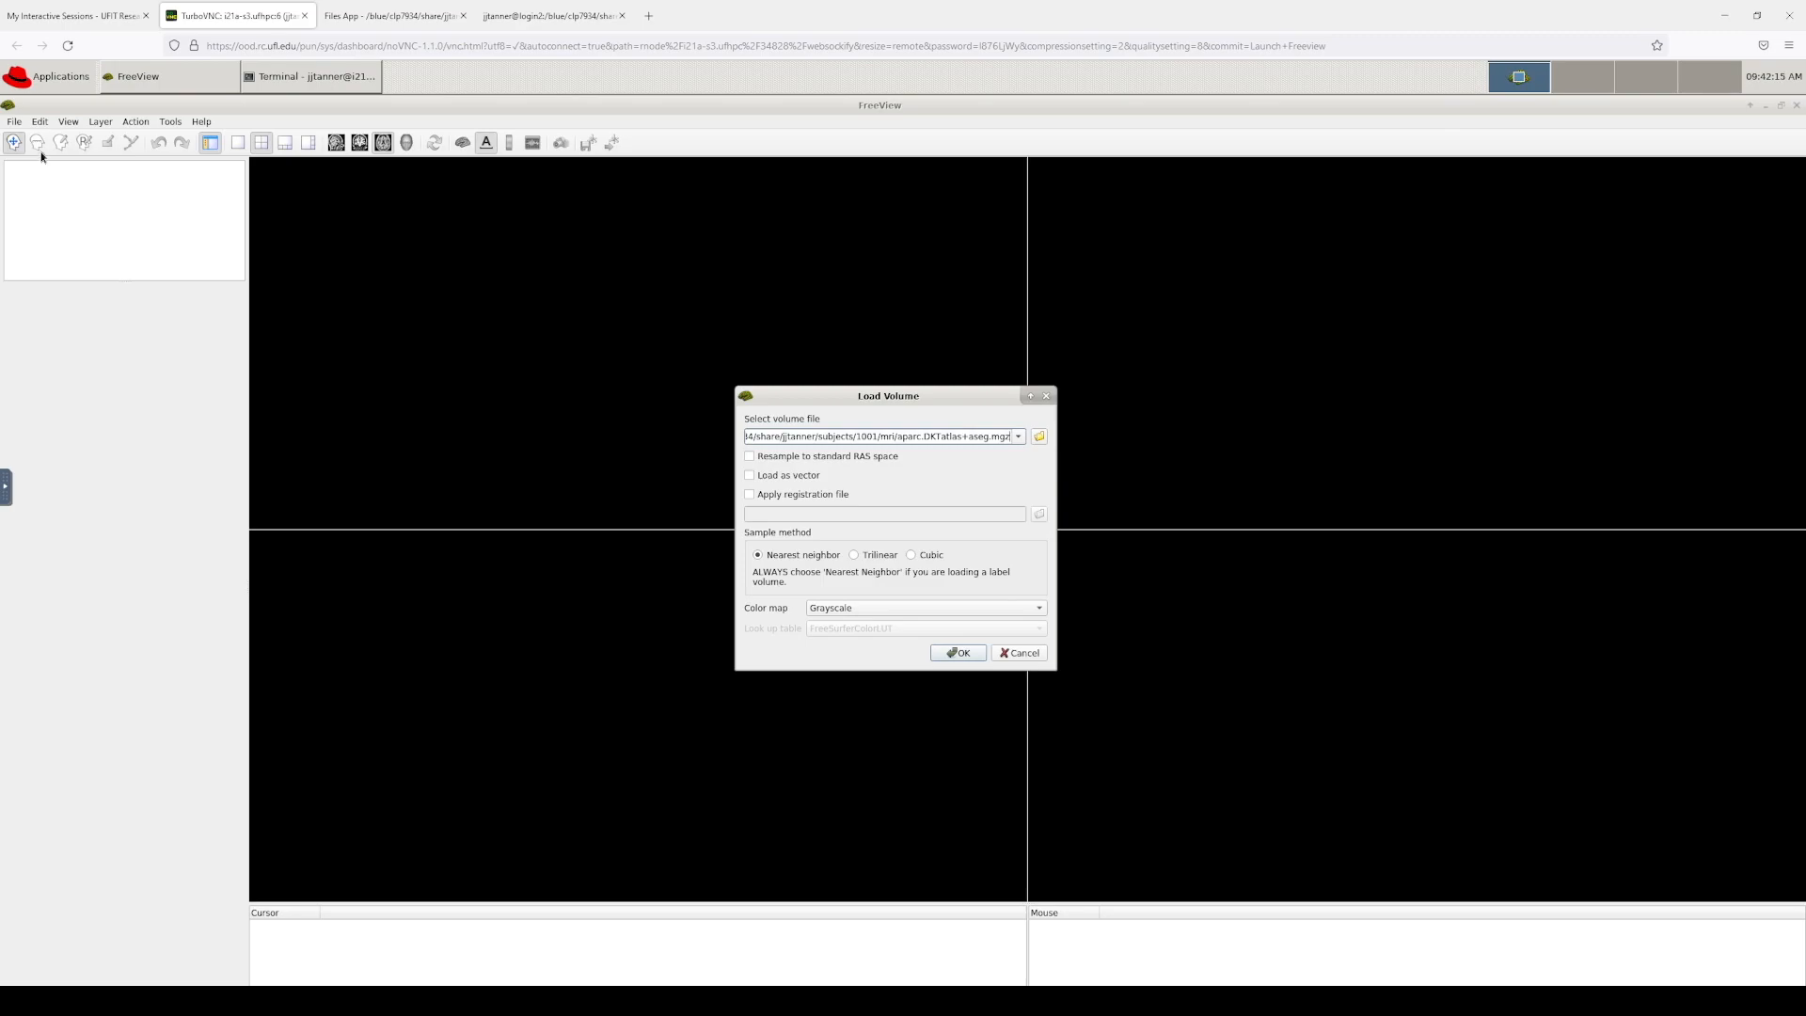
click(1039, 436)
click(974, 393)
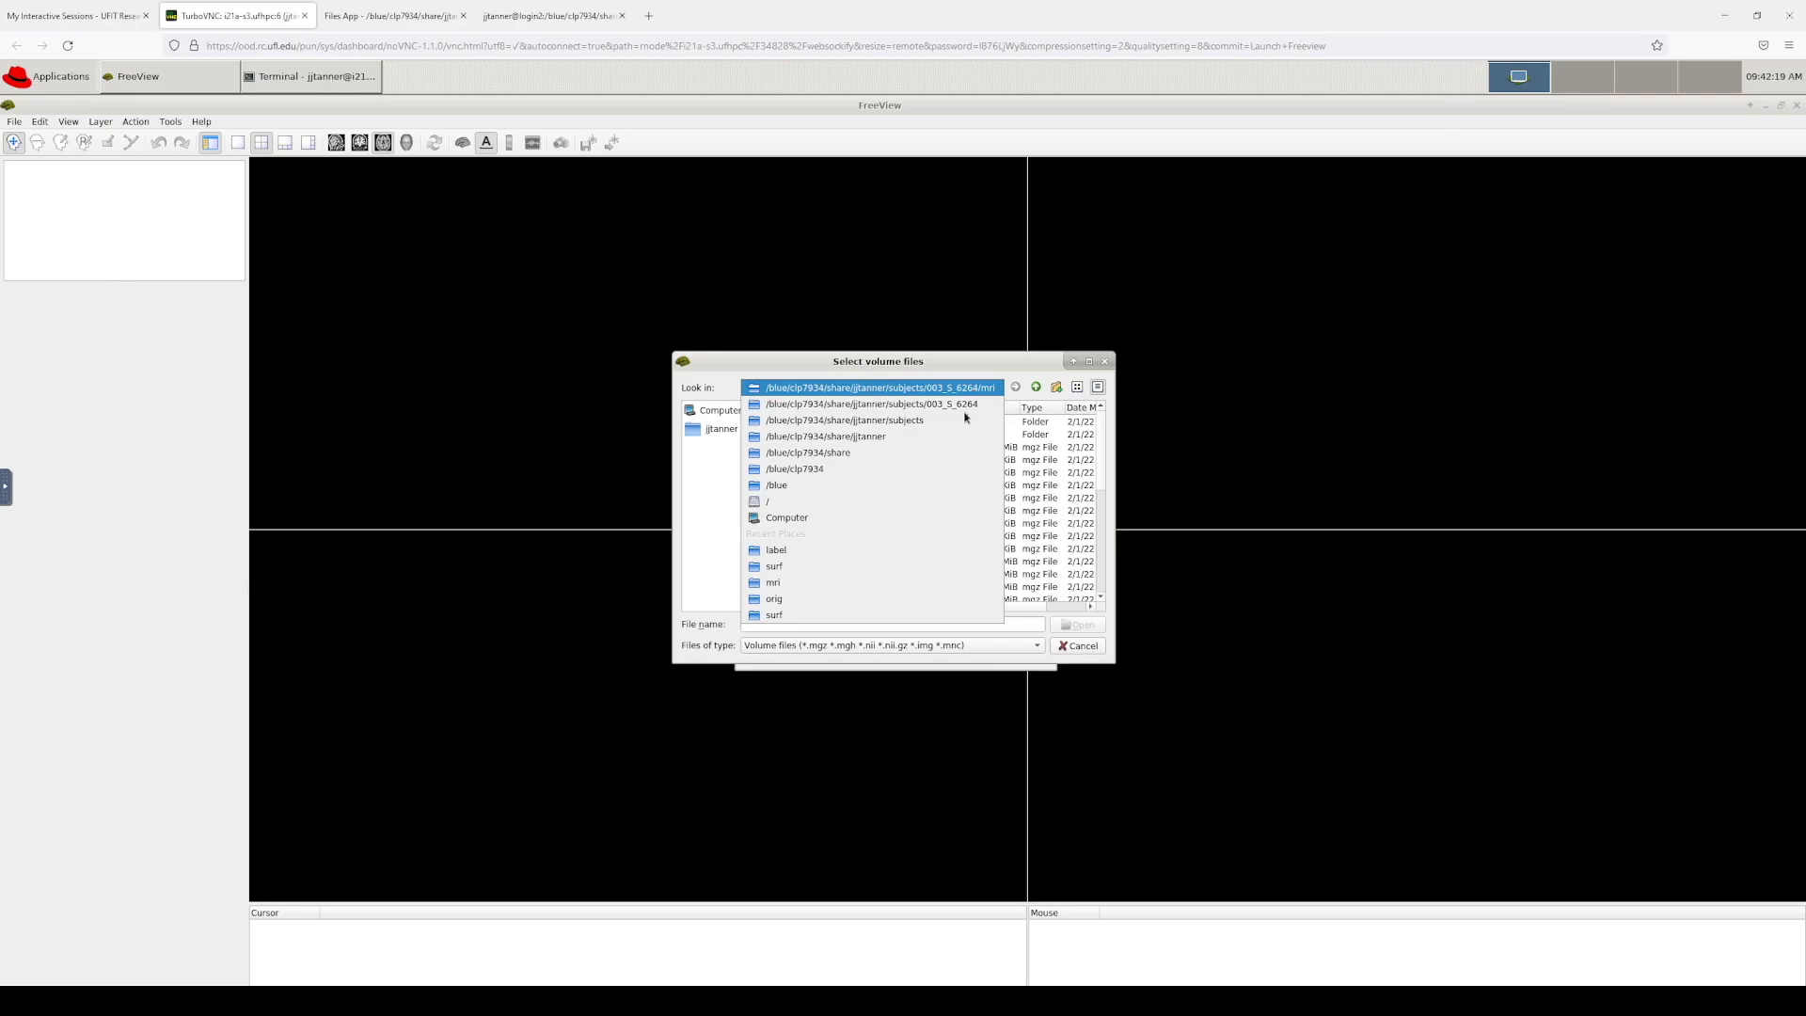
click(960, 420)
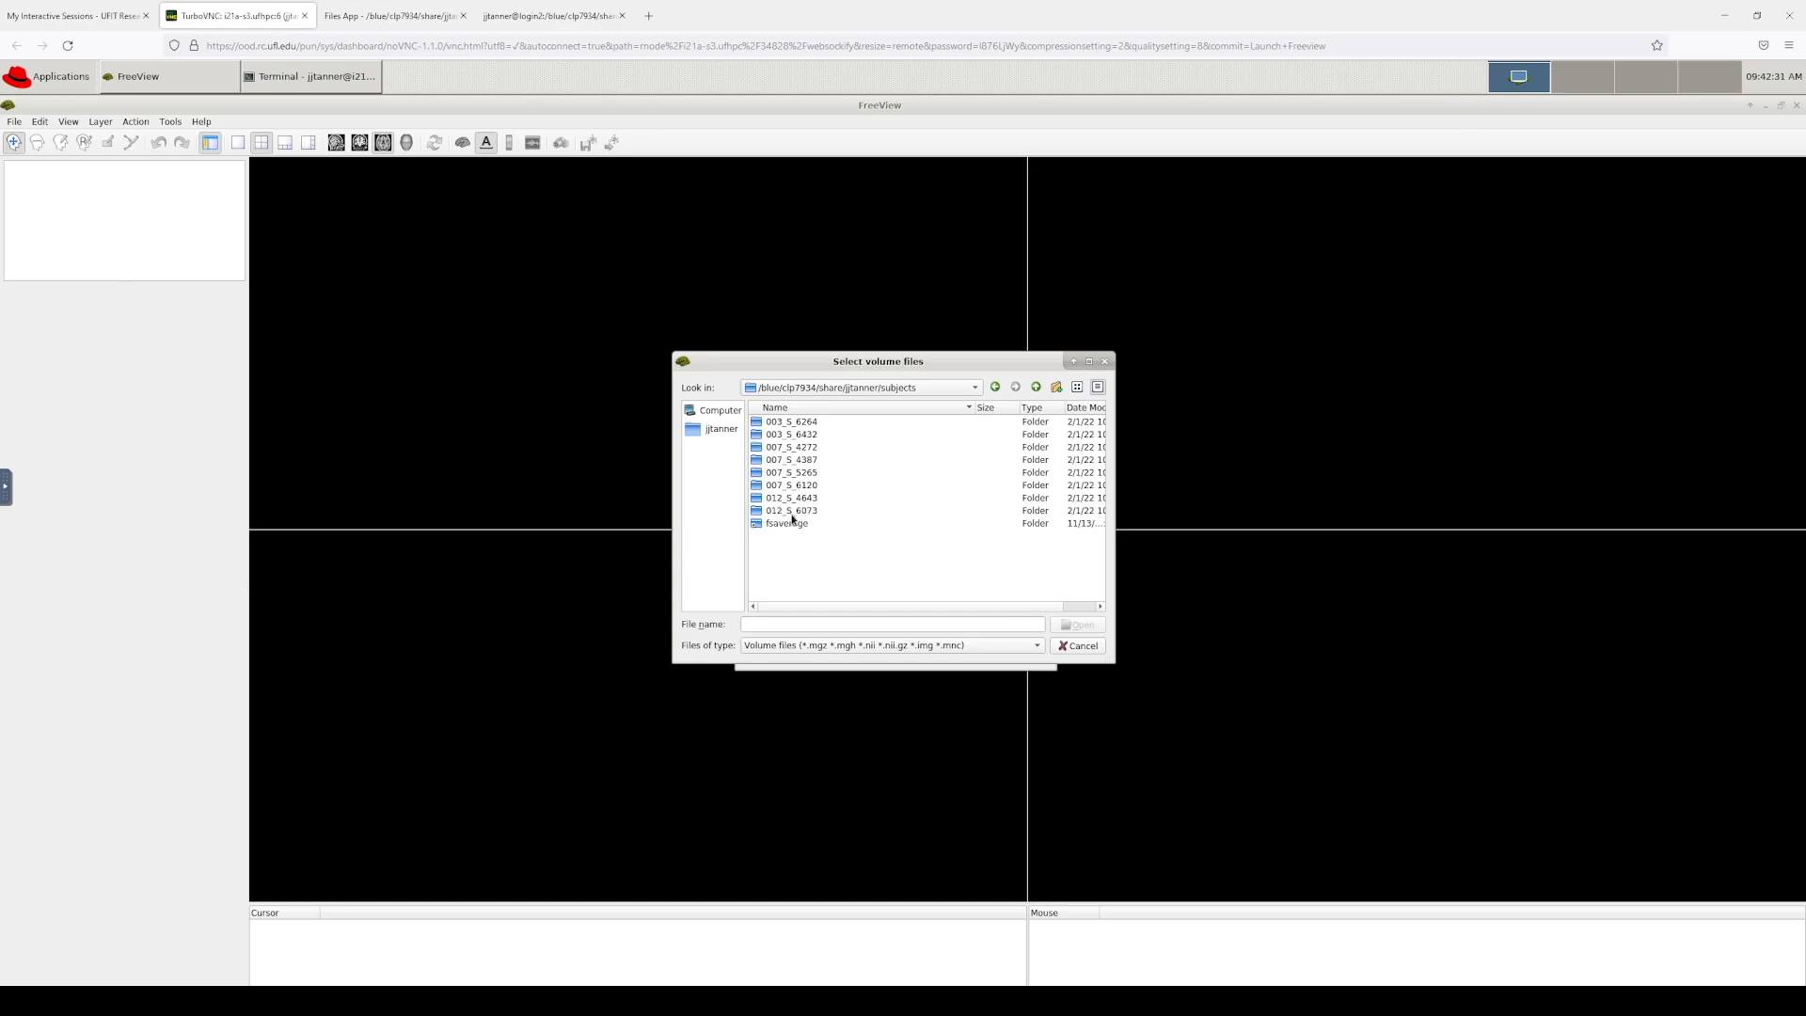
Step: Open subject 012_S_6073's mri folder and place the troubleshooting tutorial over FreeView
double_click(801, 513)
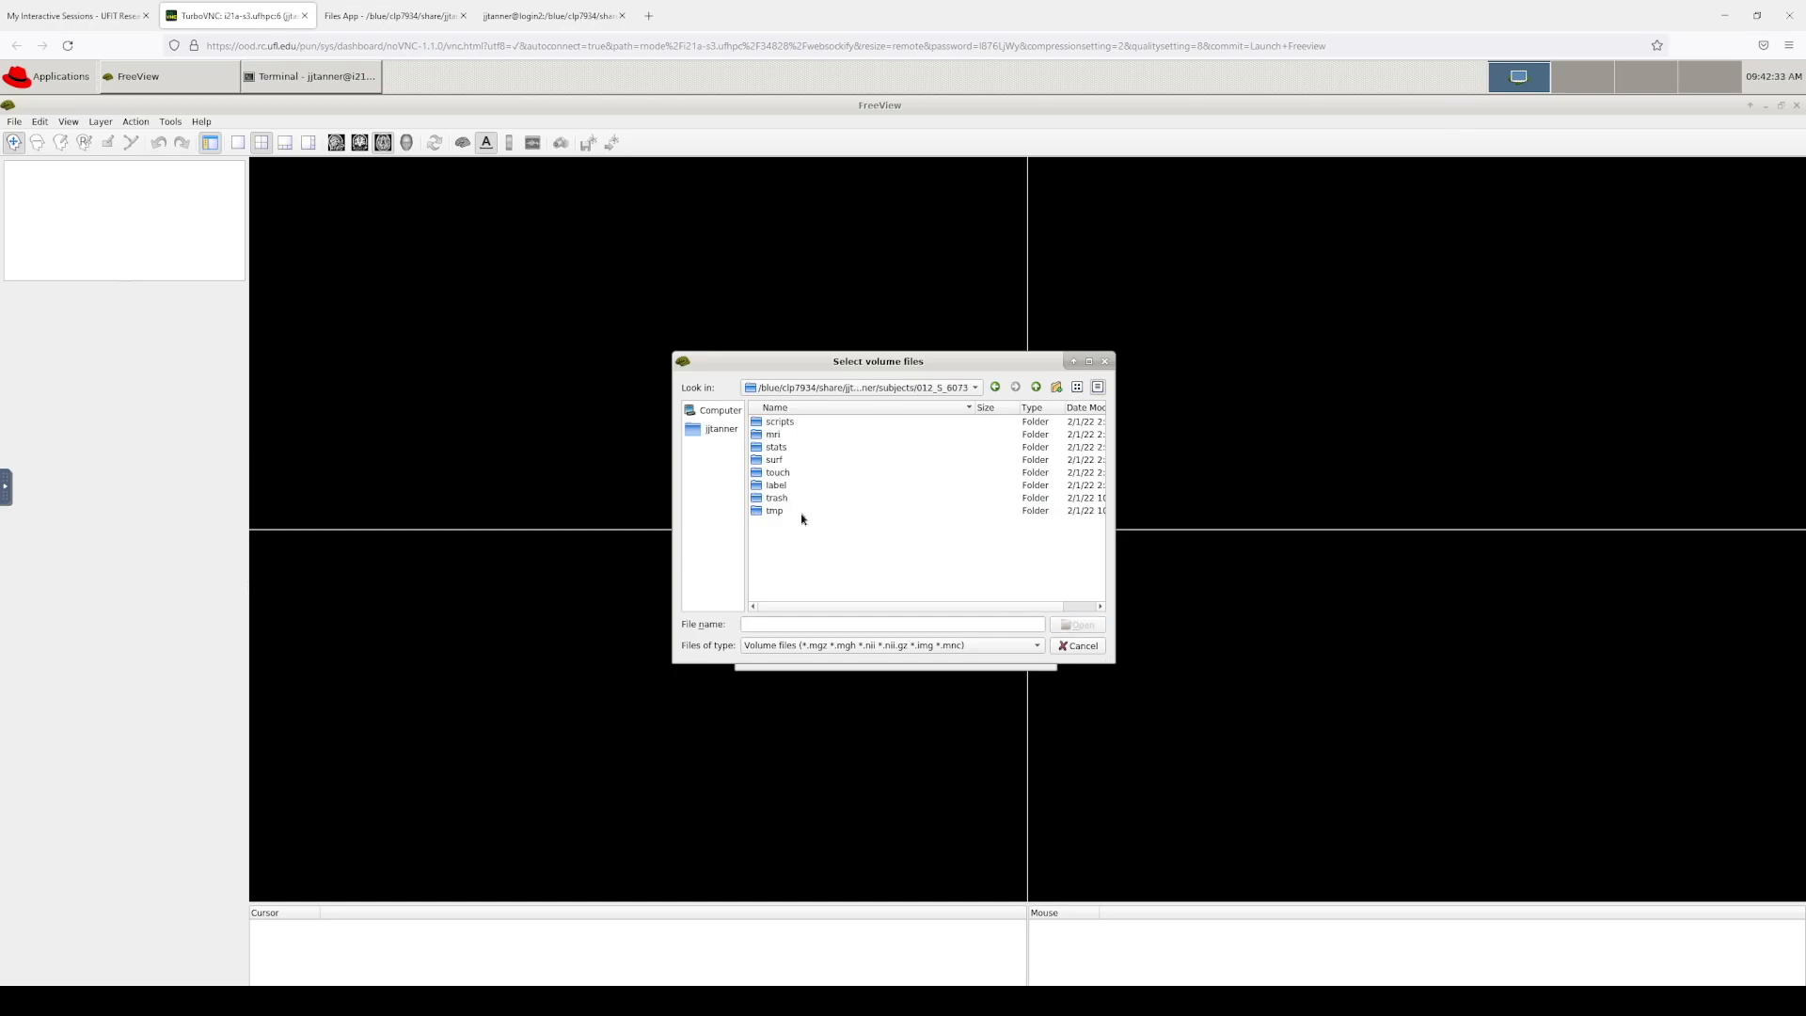
double_click(775, 435)
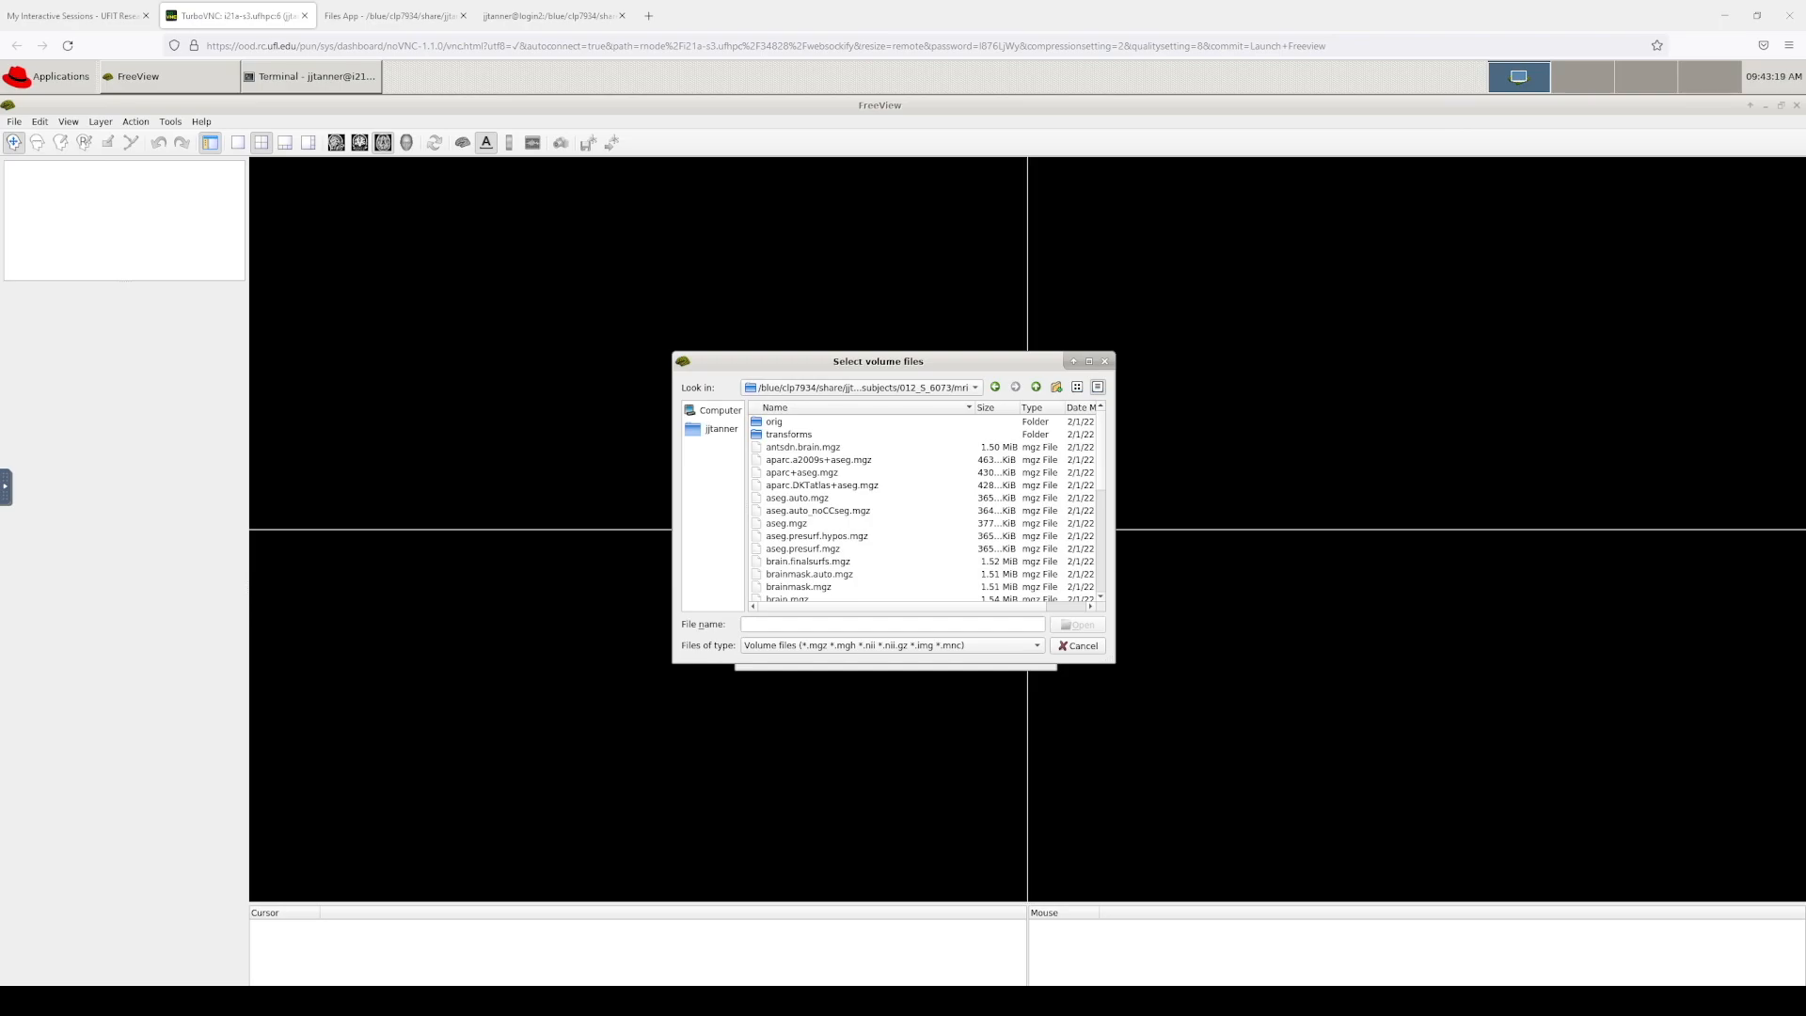
drag(1805, 301, 930, 99)
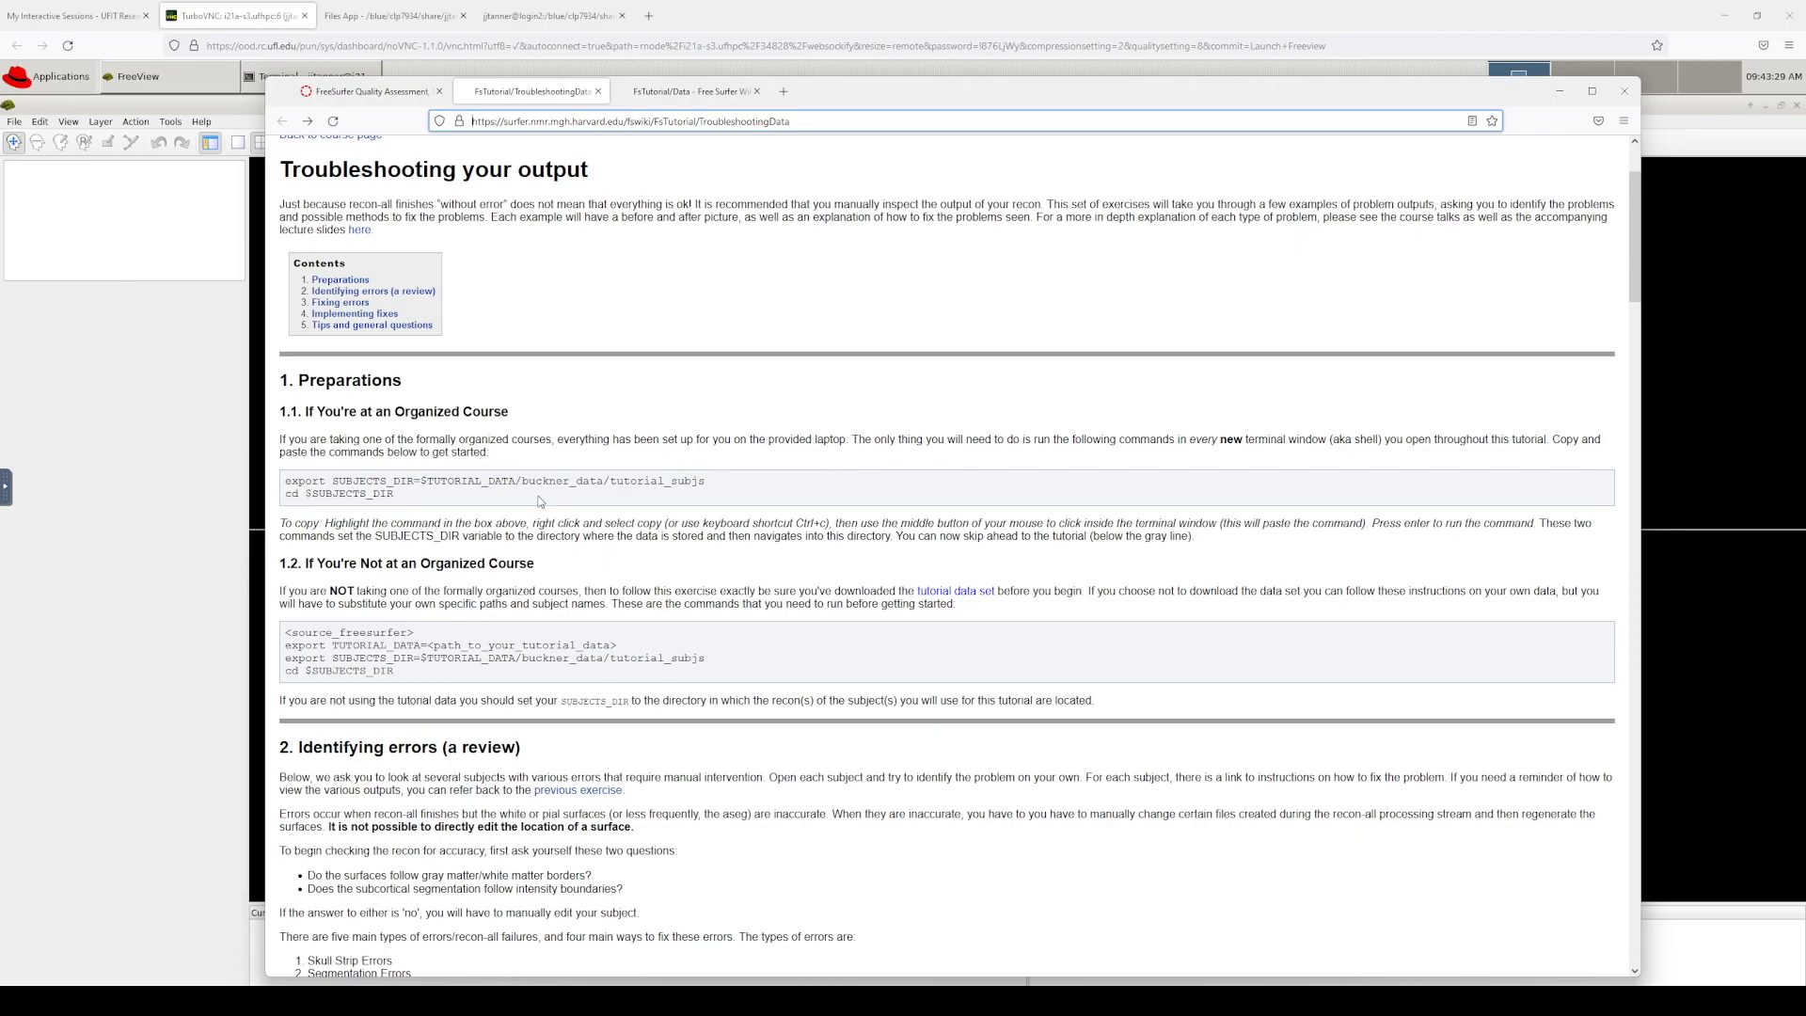
Step: Read the TroubleshootingData page down to section 3.1's pial fixing commands, then go to My Interactive Sessions
scroll(389, 590, down, 1)
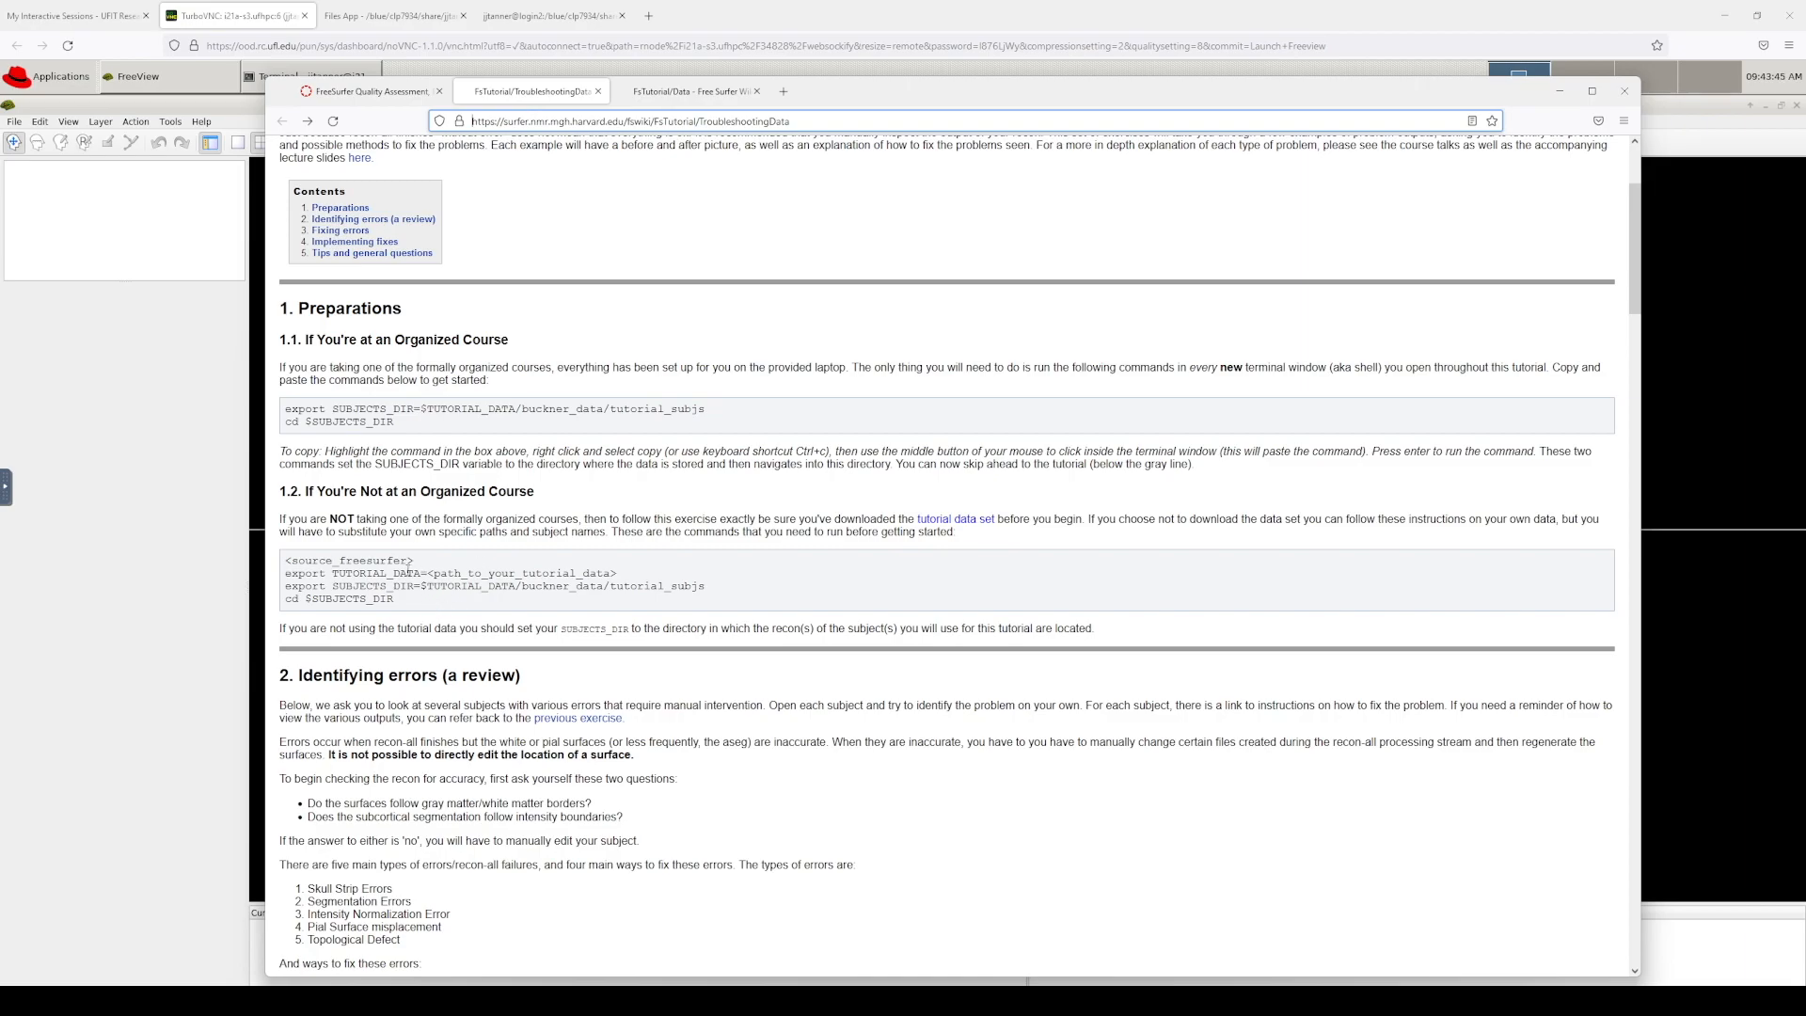
scroll(407, 571, down, 5)
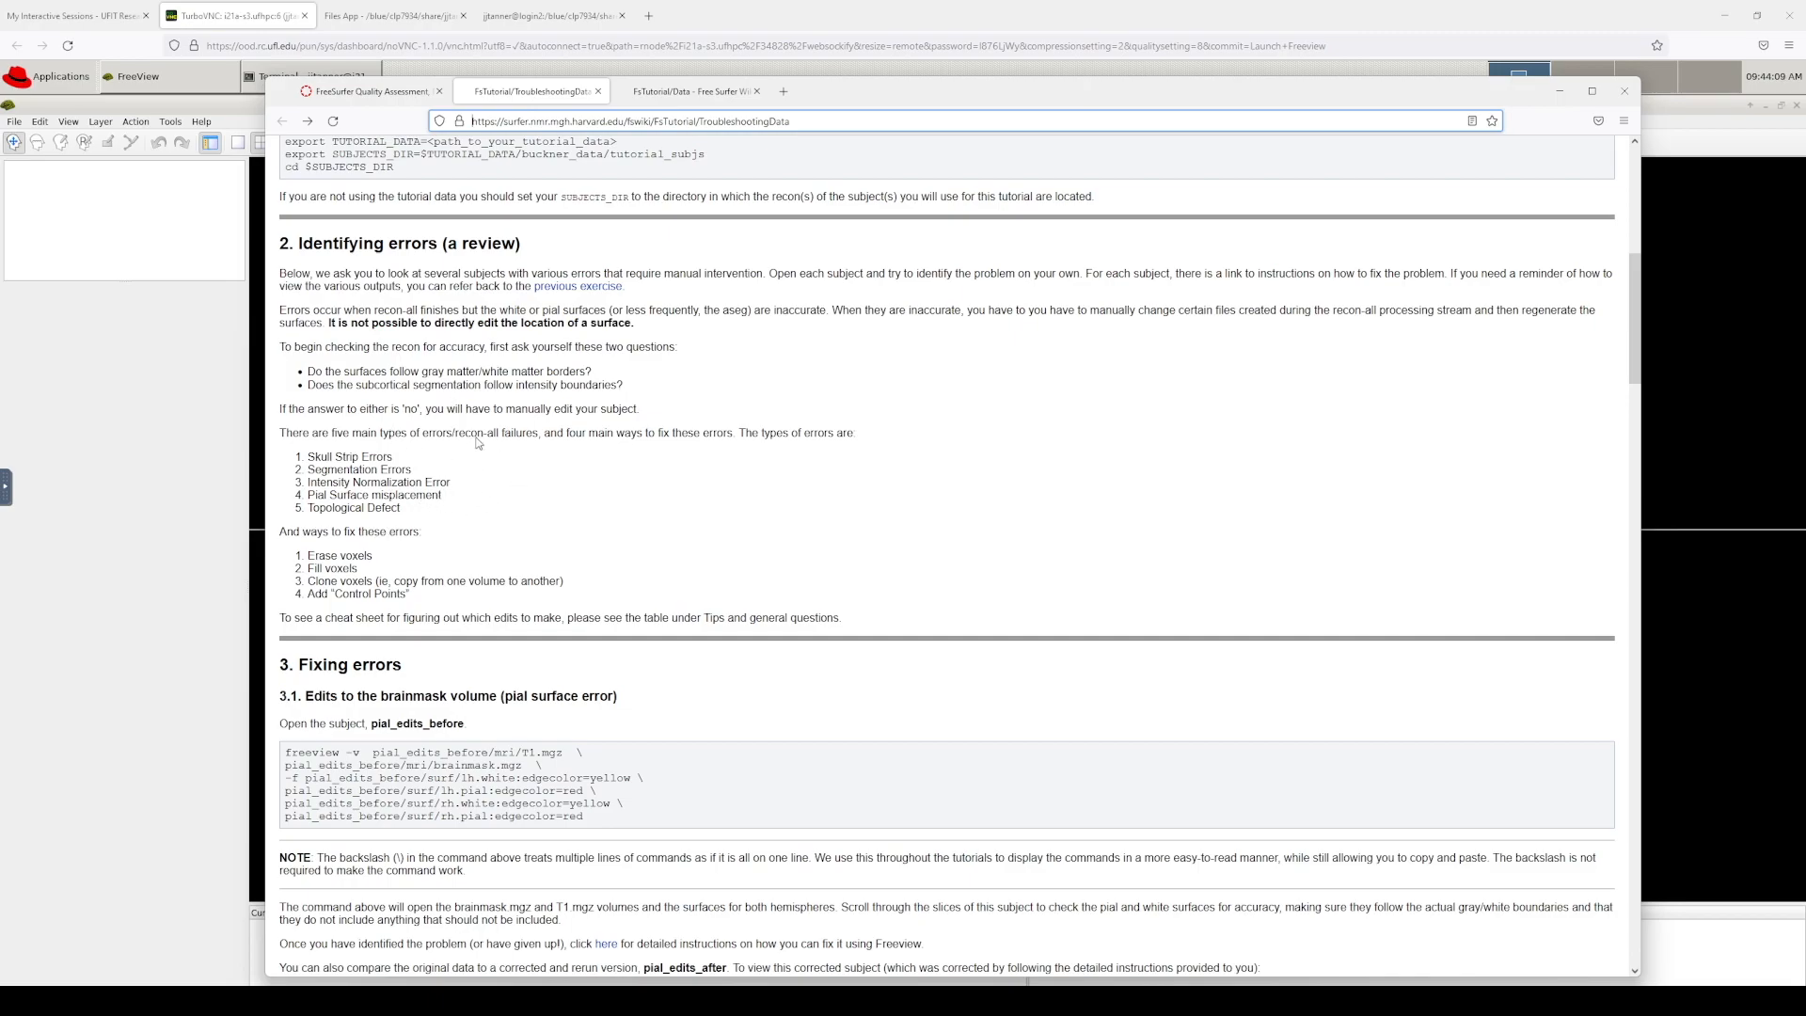
click(377, 94)
scroll(1316, 473, down, 3)
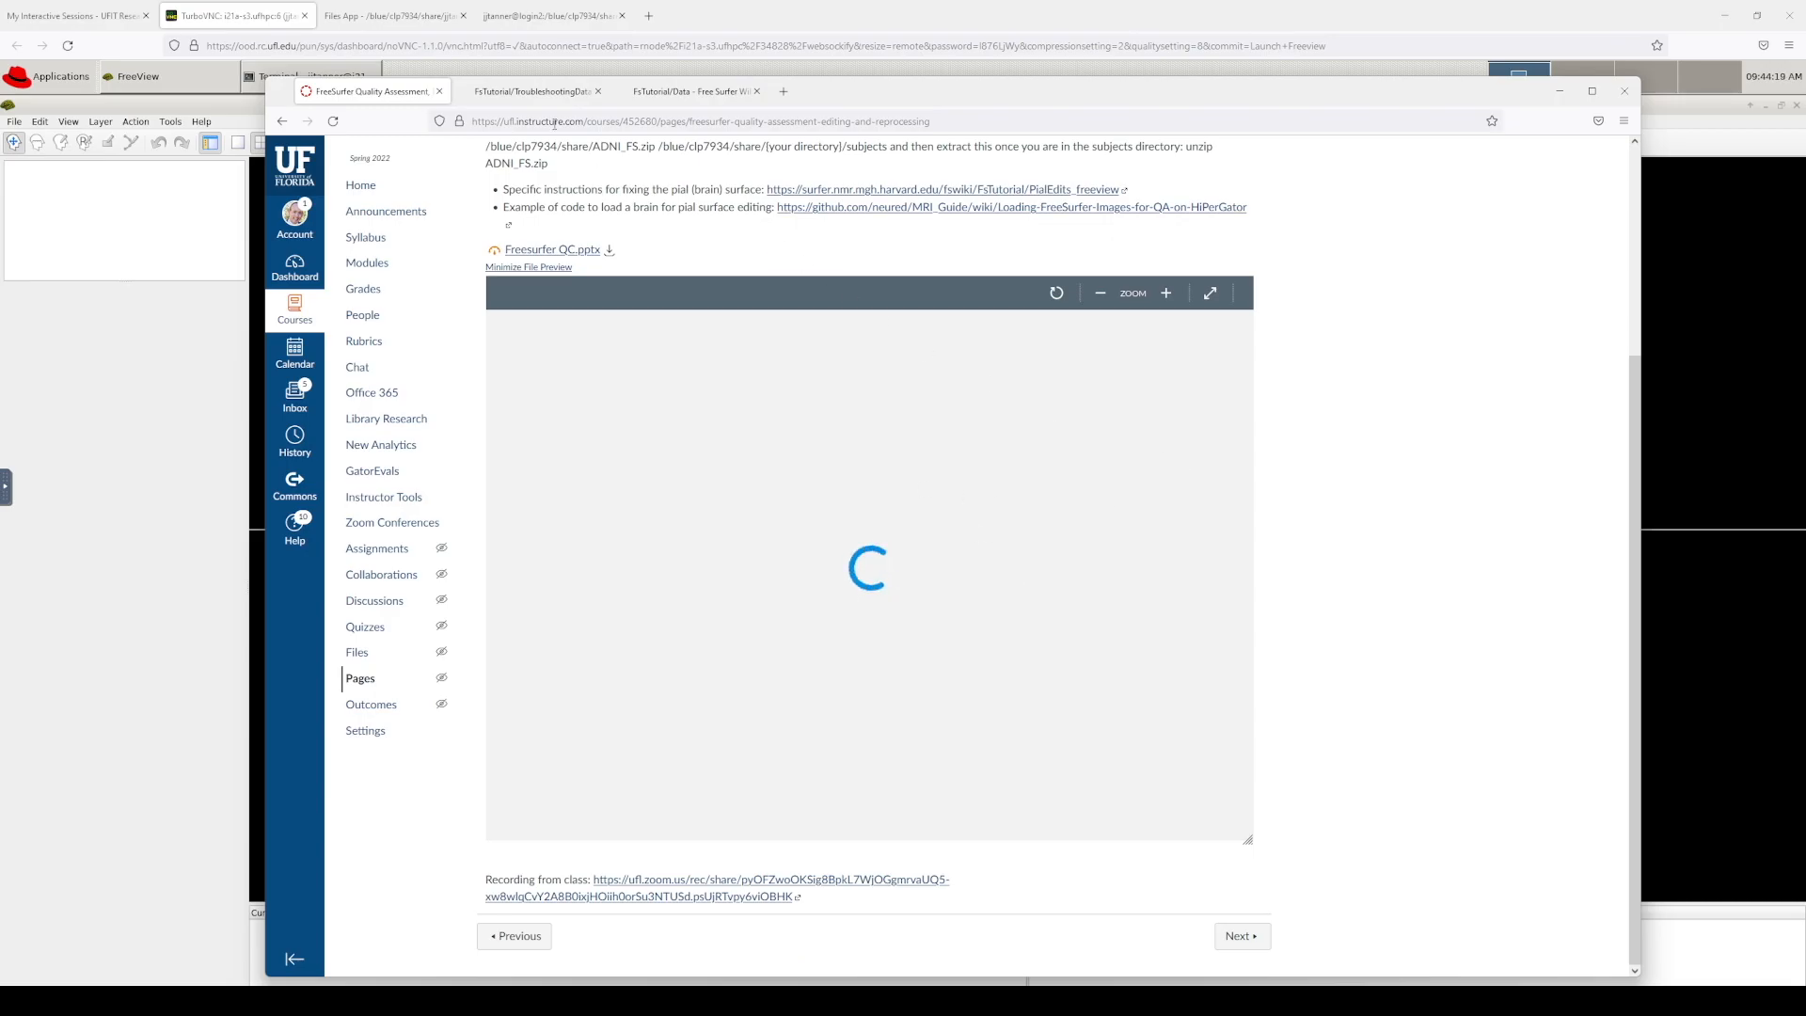
click(543, 95)
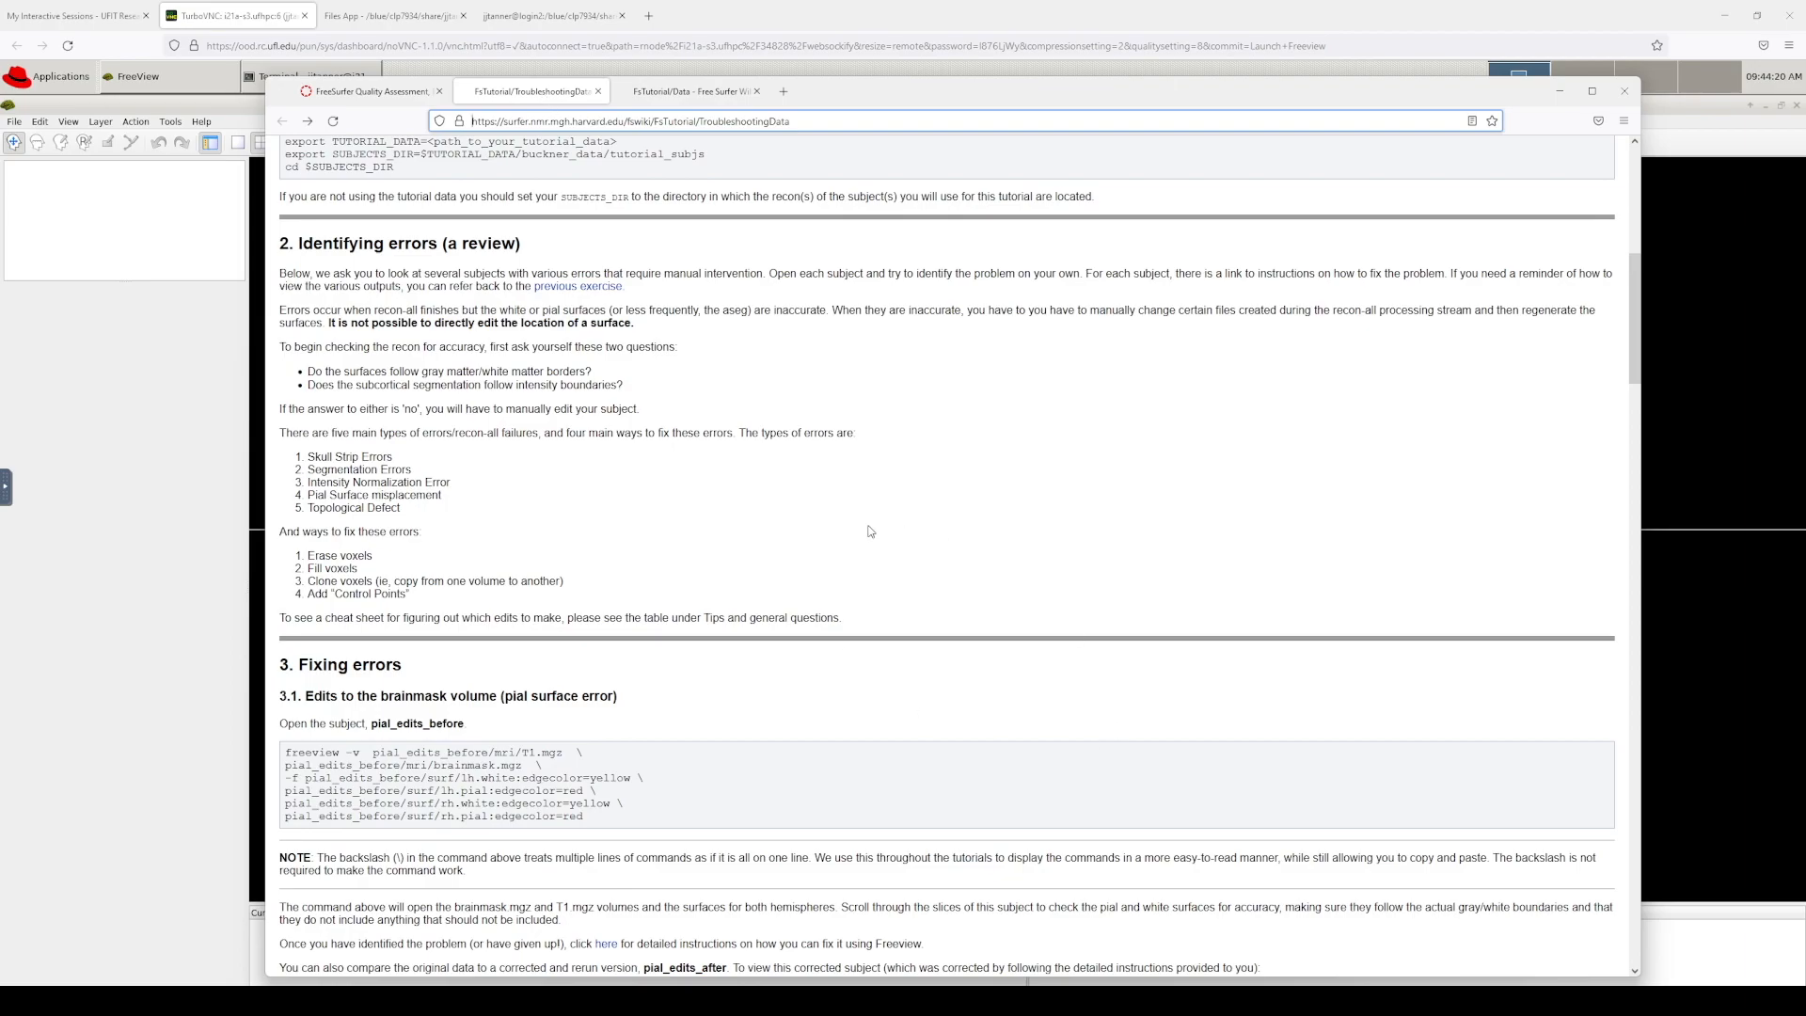
scroll(813, 532, down, 2)
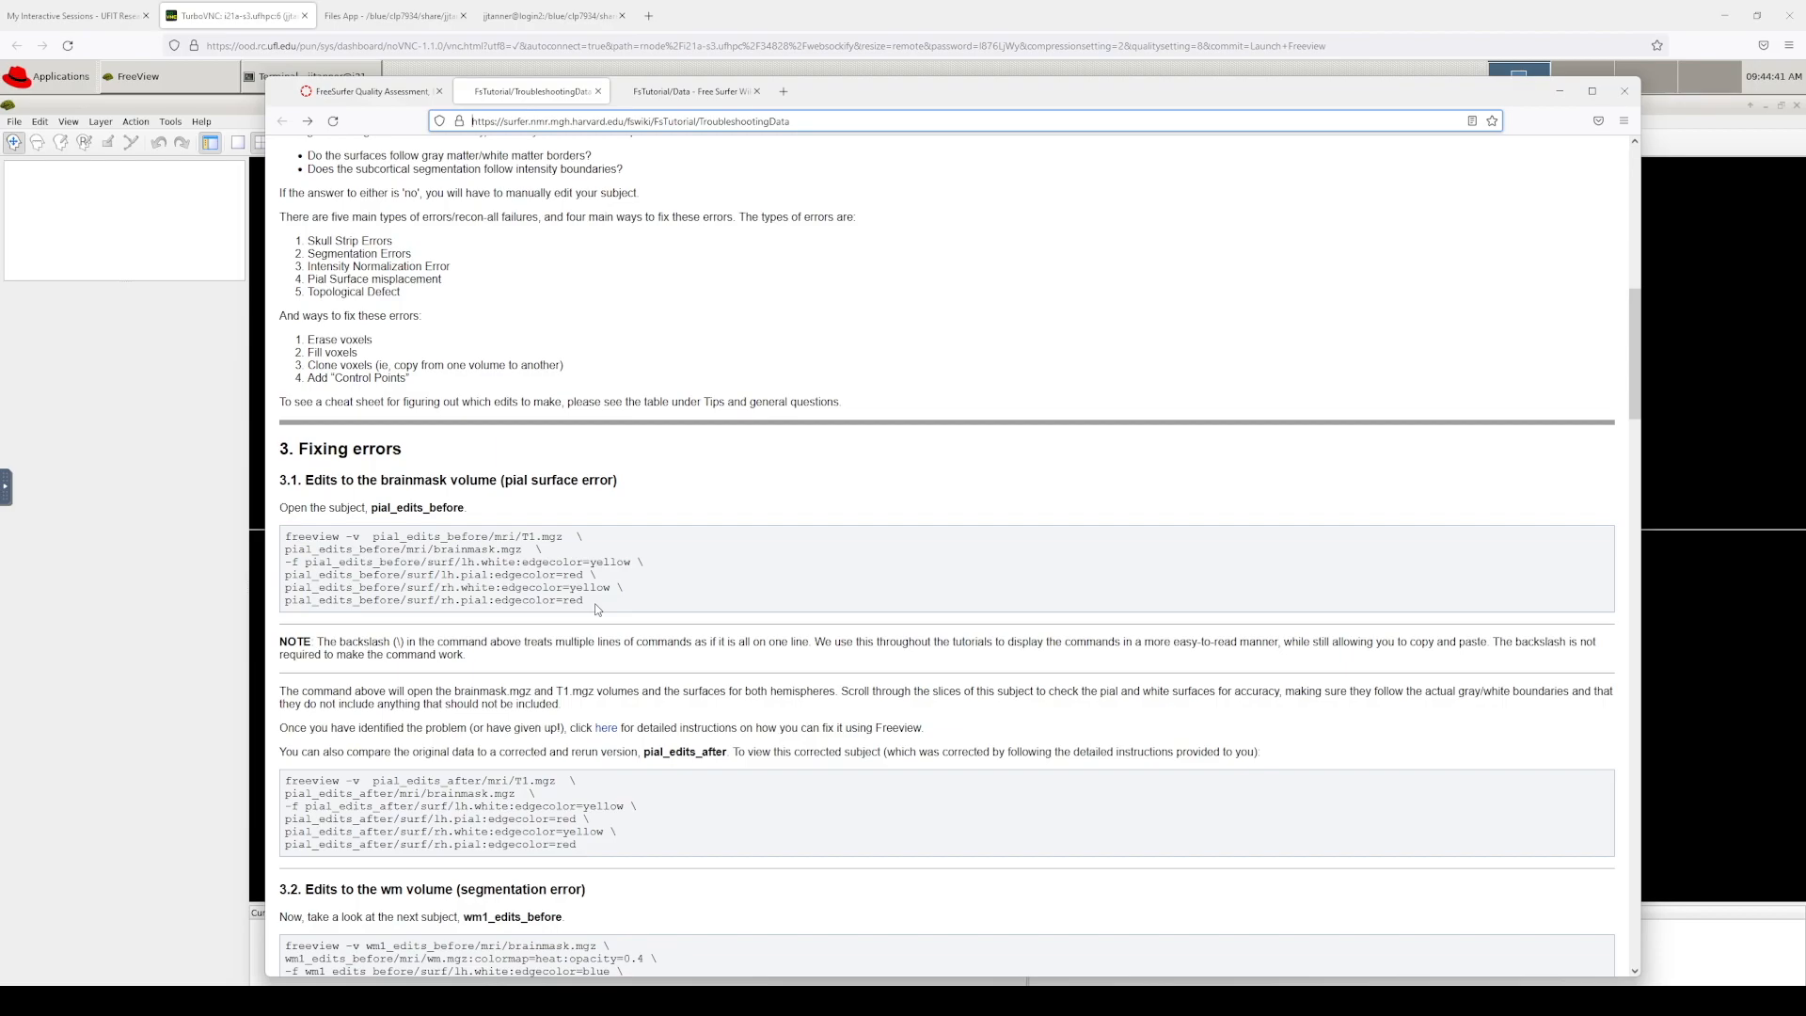
click(58, 17)
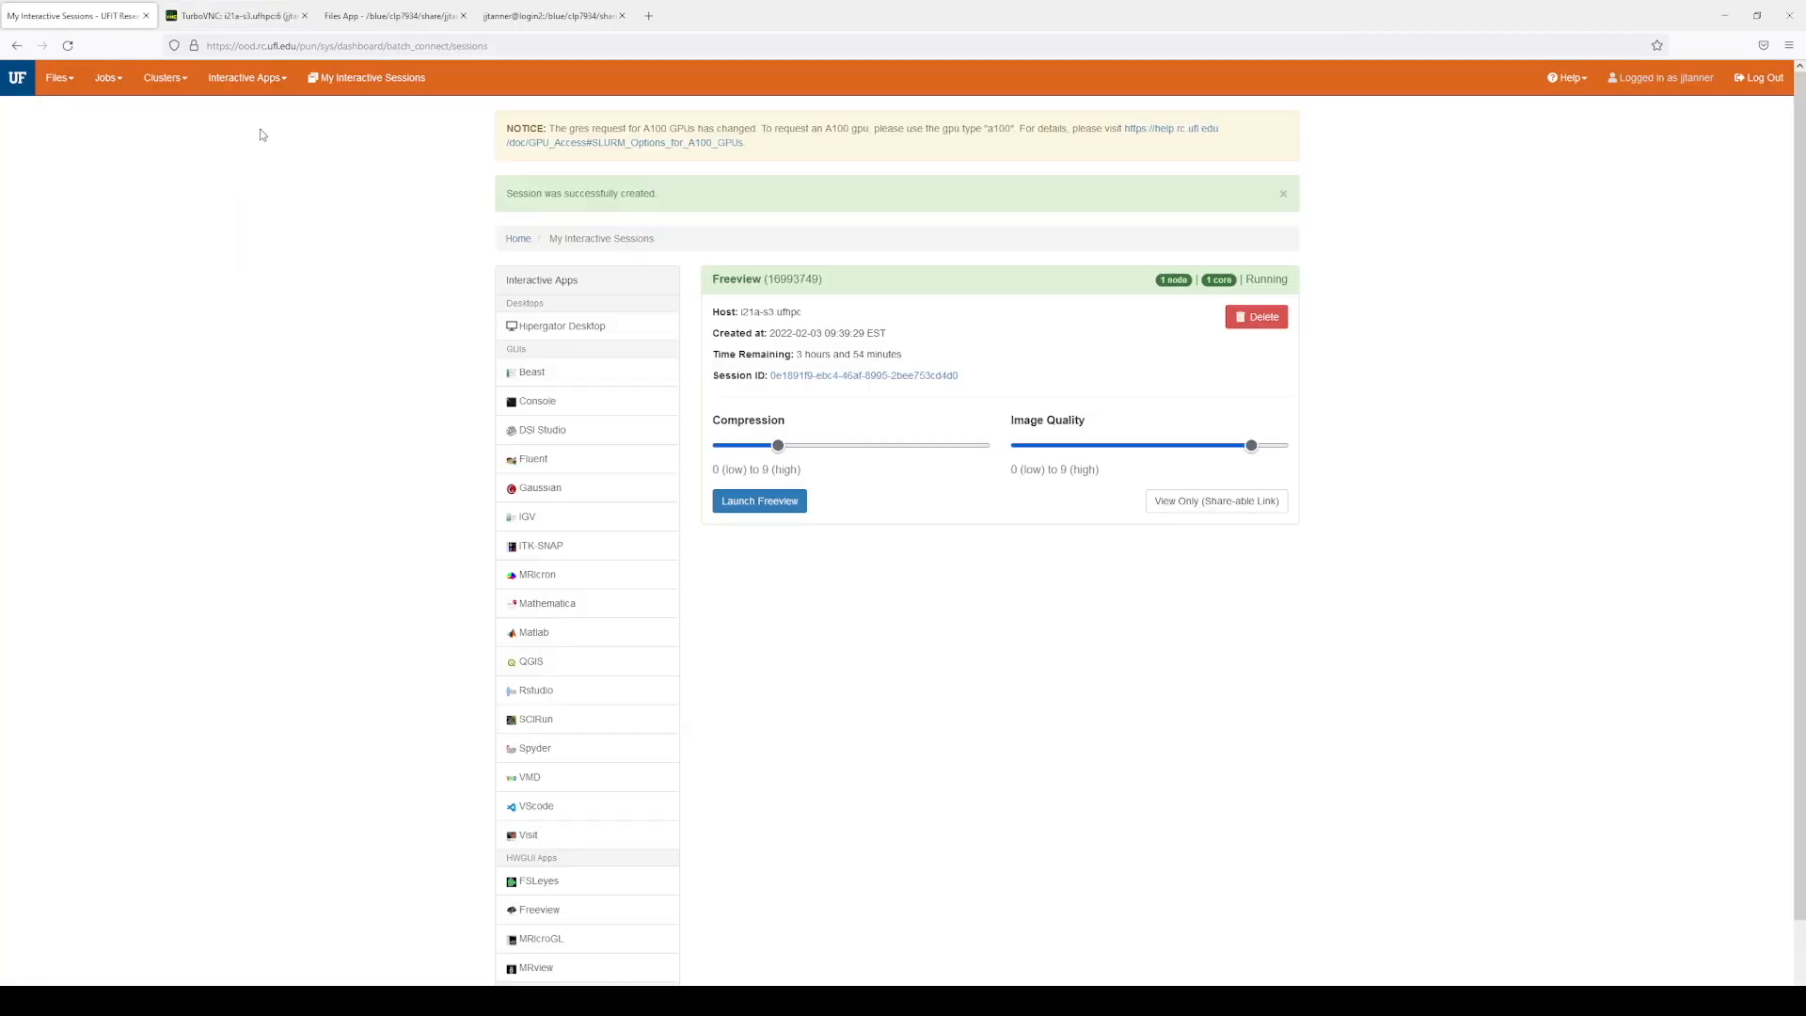
Step: Review the Console app form's xterm, 1 core, 6 GB memory, 2-hour settings, then return to the tutorial
click(247, 77)
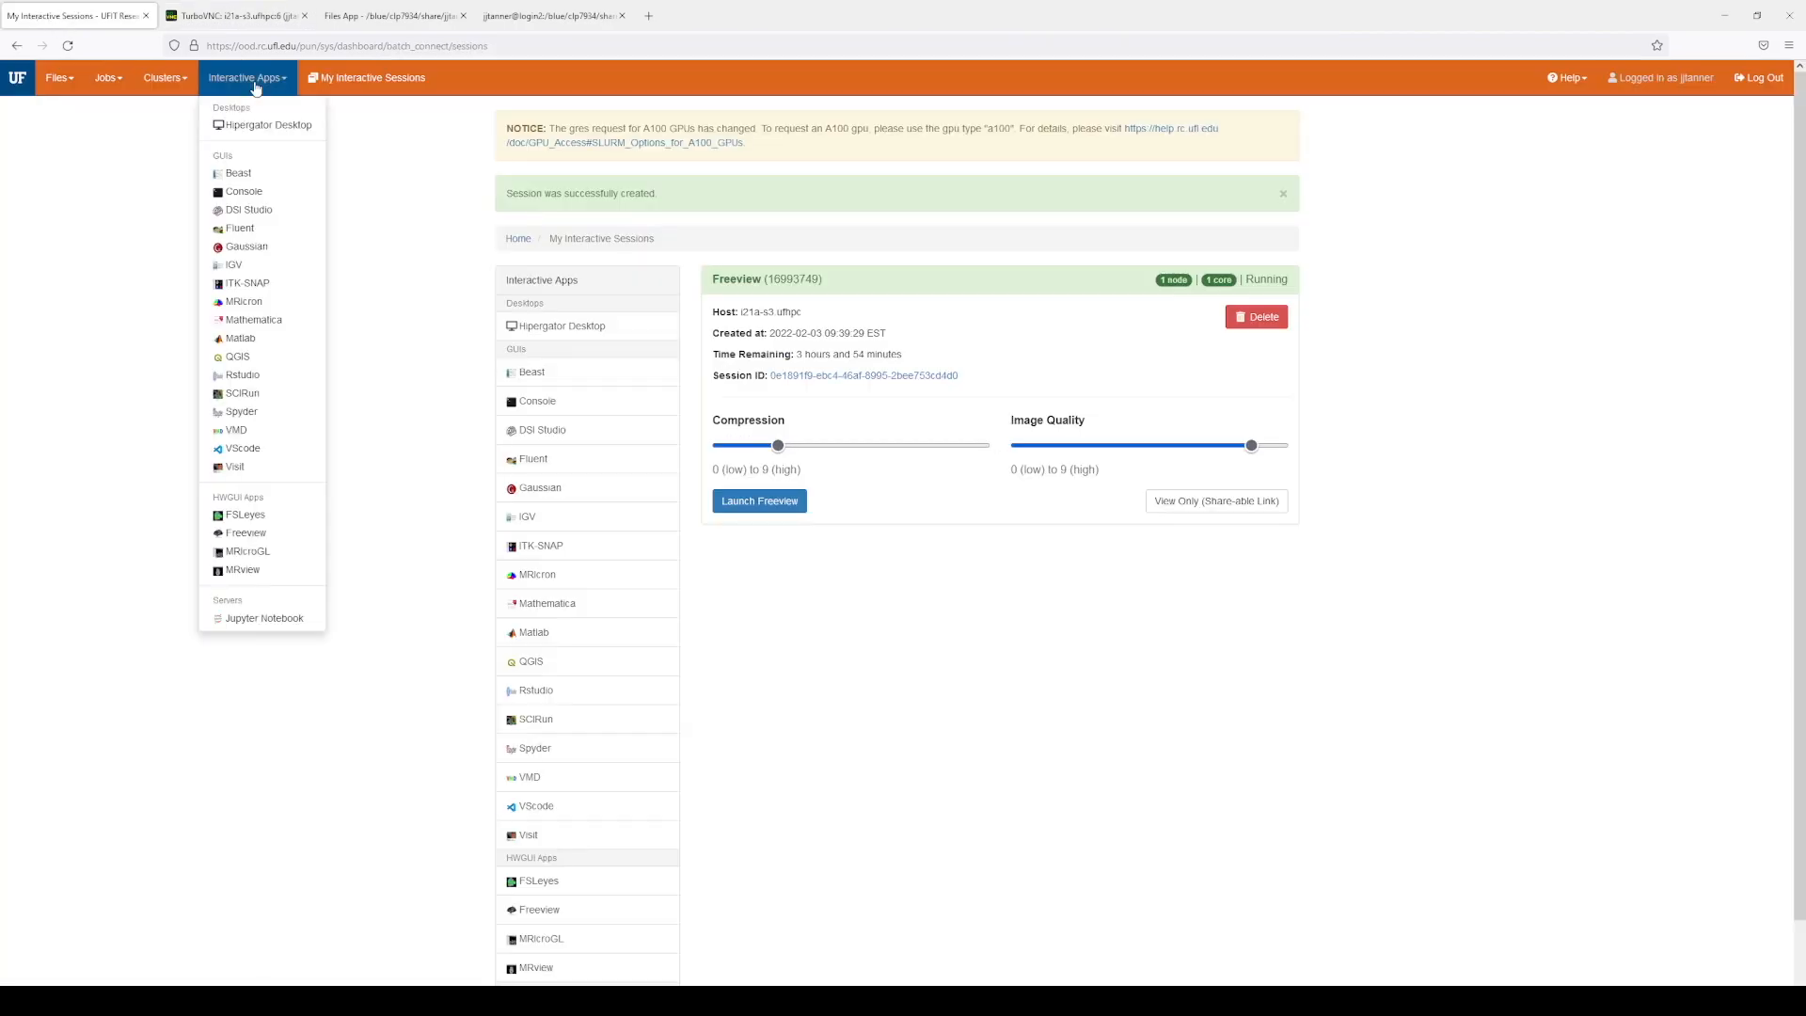
click(249, 197)
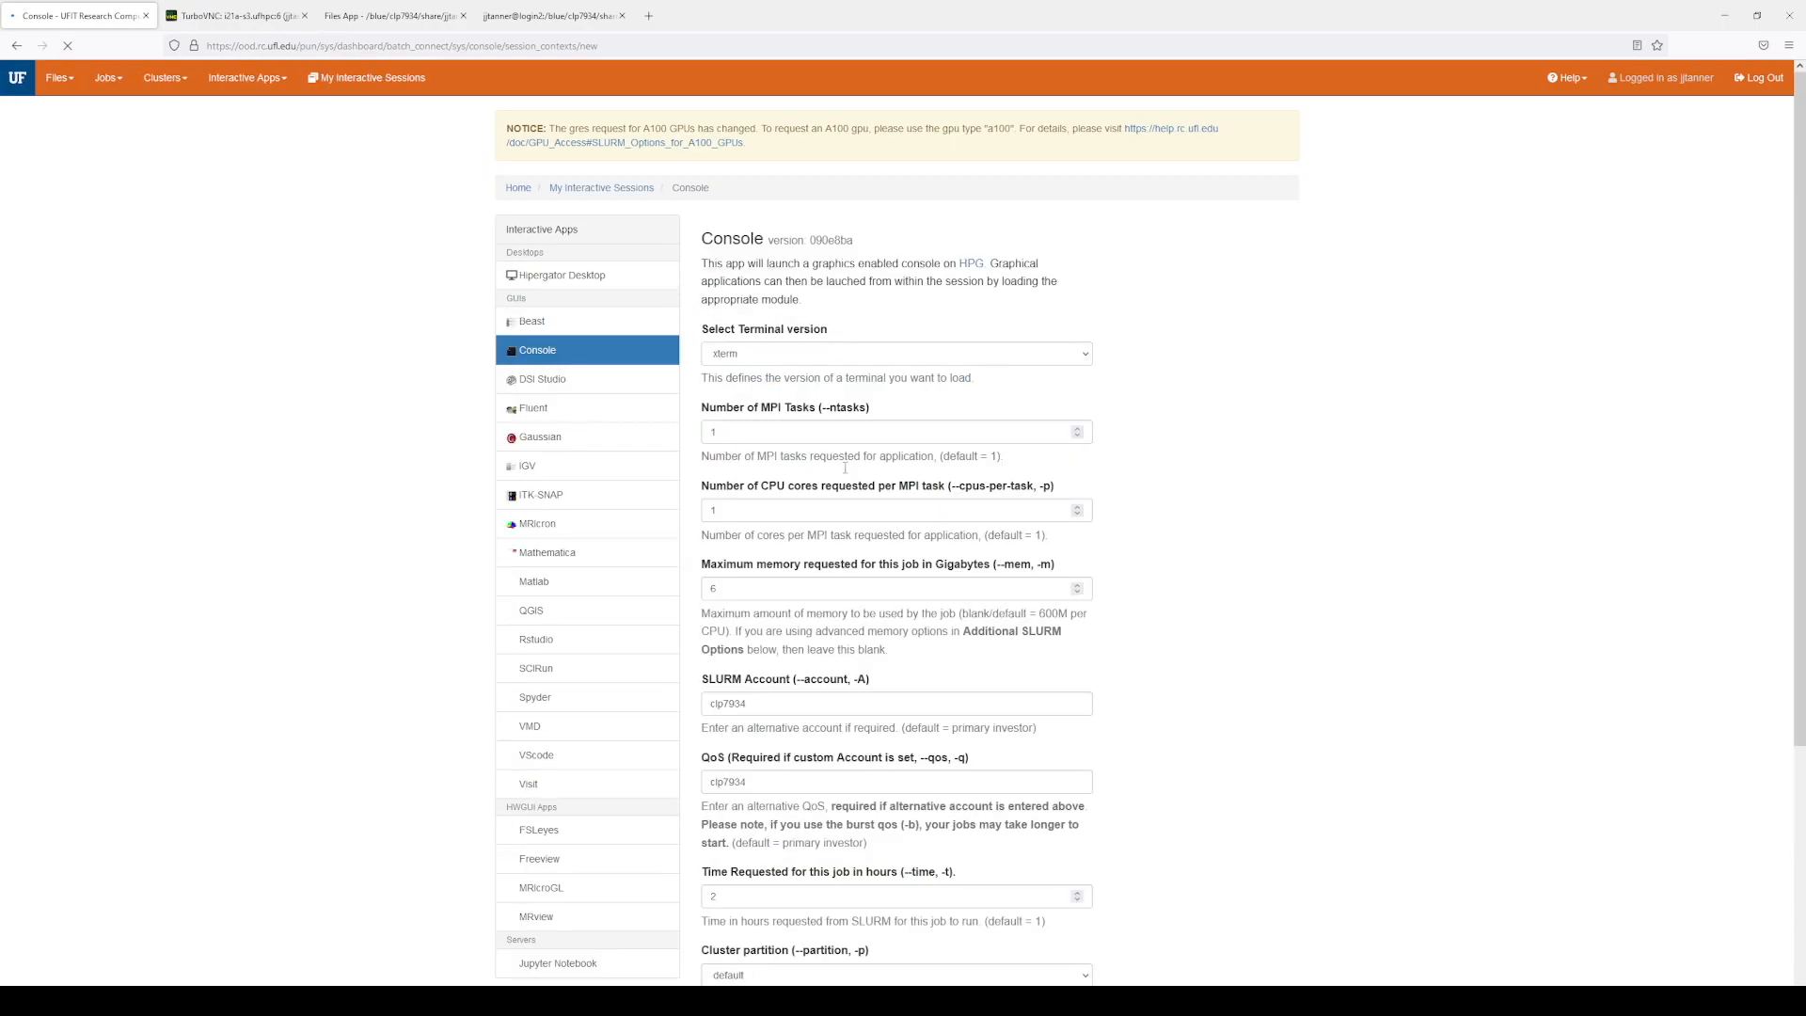
scroll(1201, 776, down, 2)
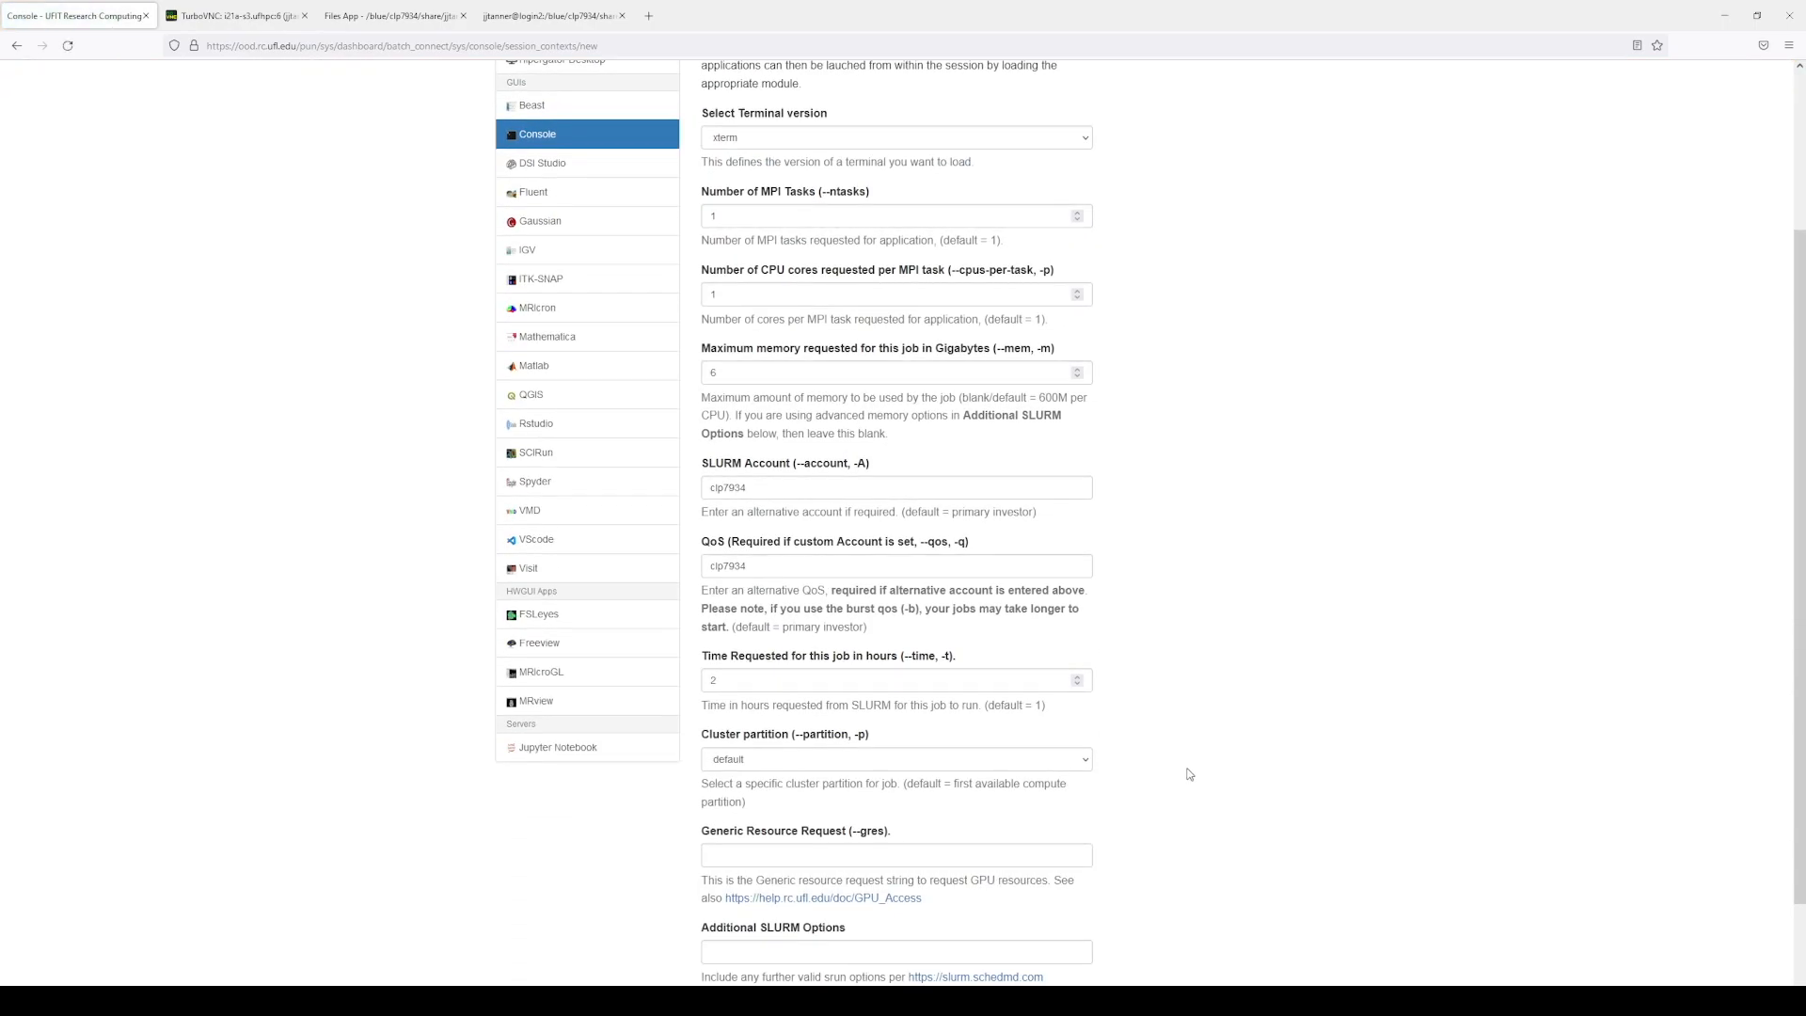
scroll(1109, 755, down, 2)
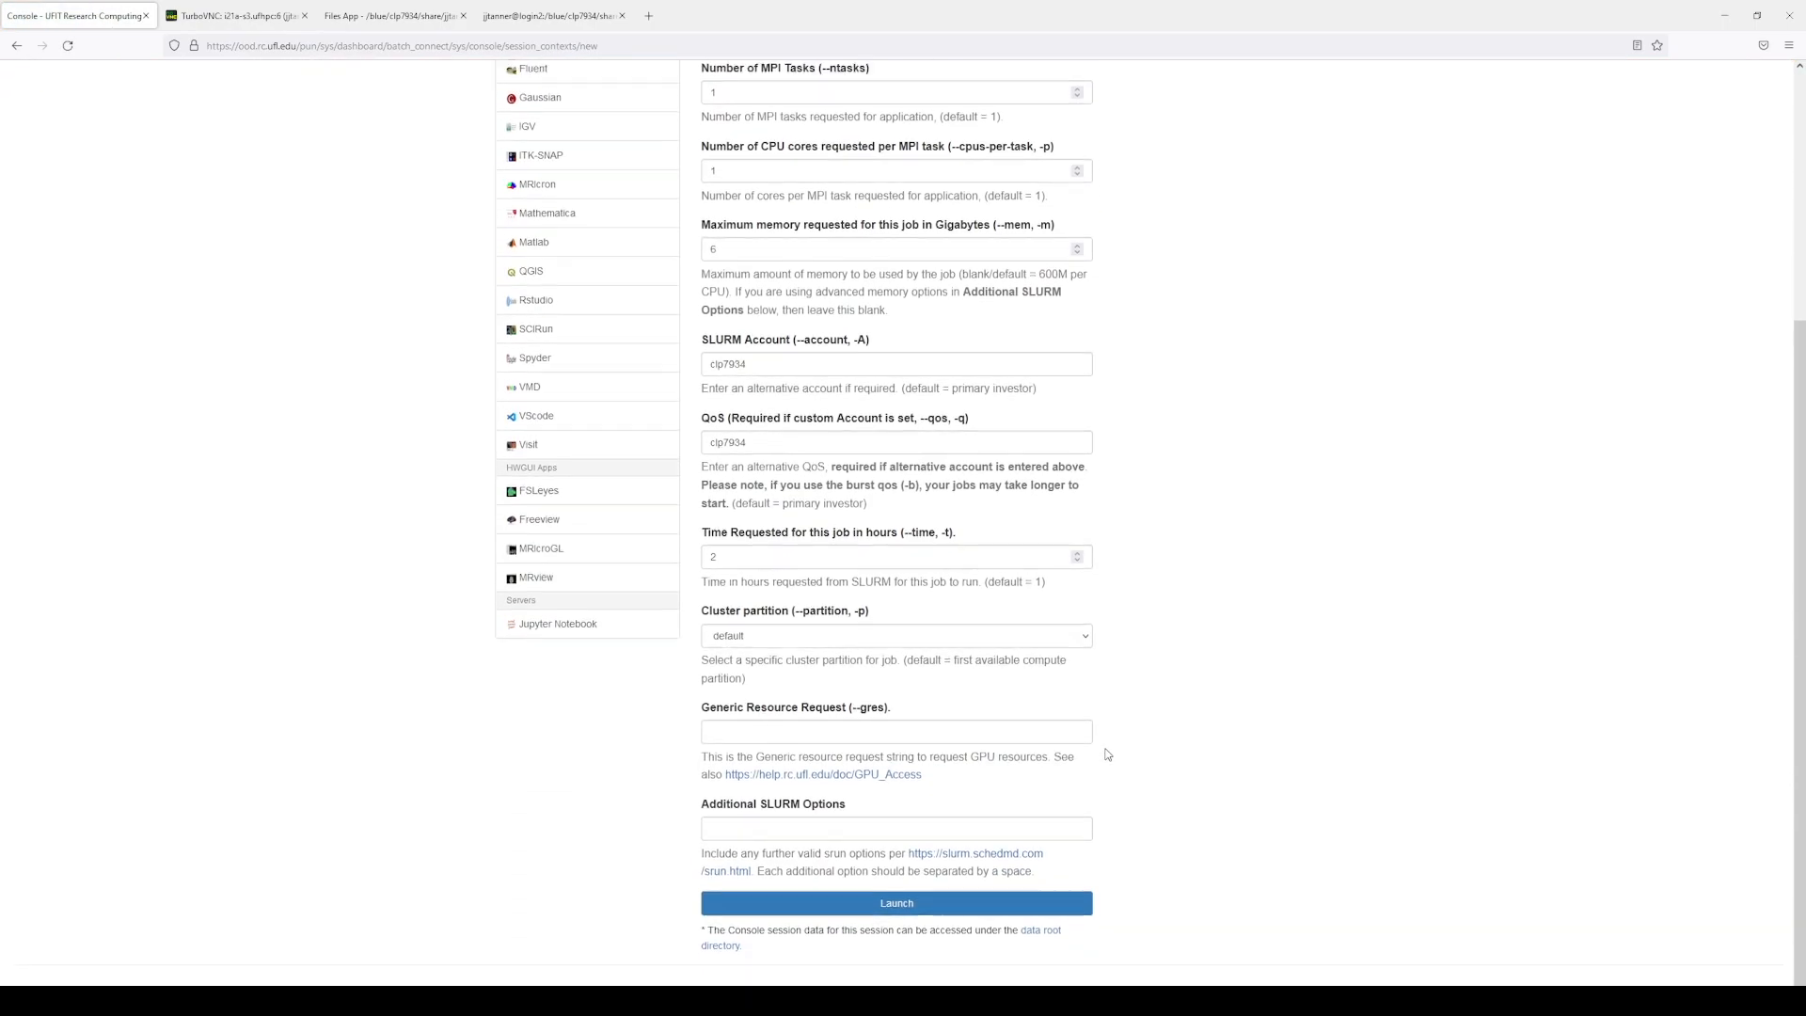
scroll(1109, 755, up, 4)
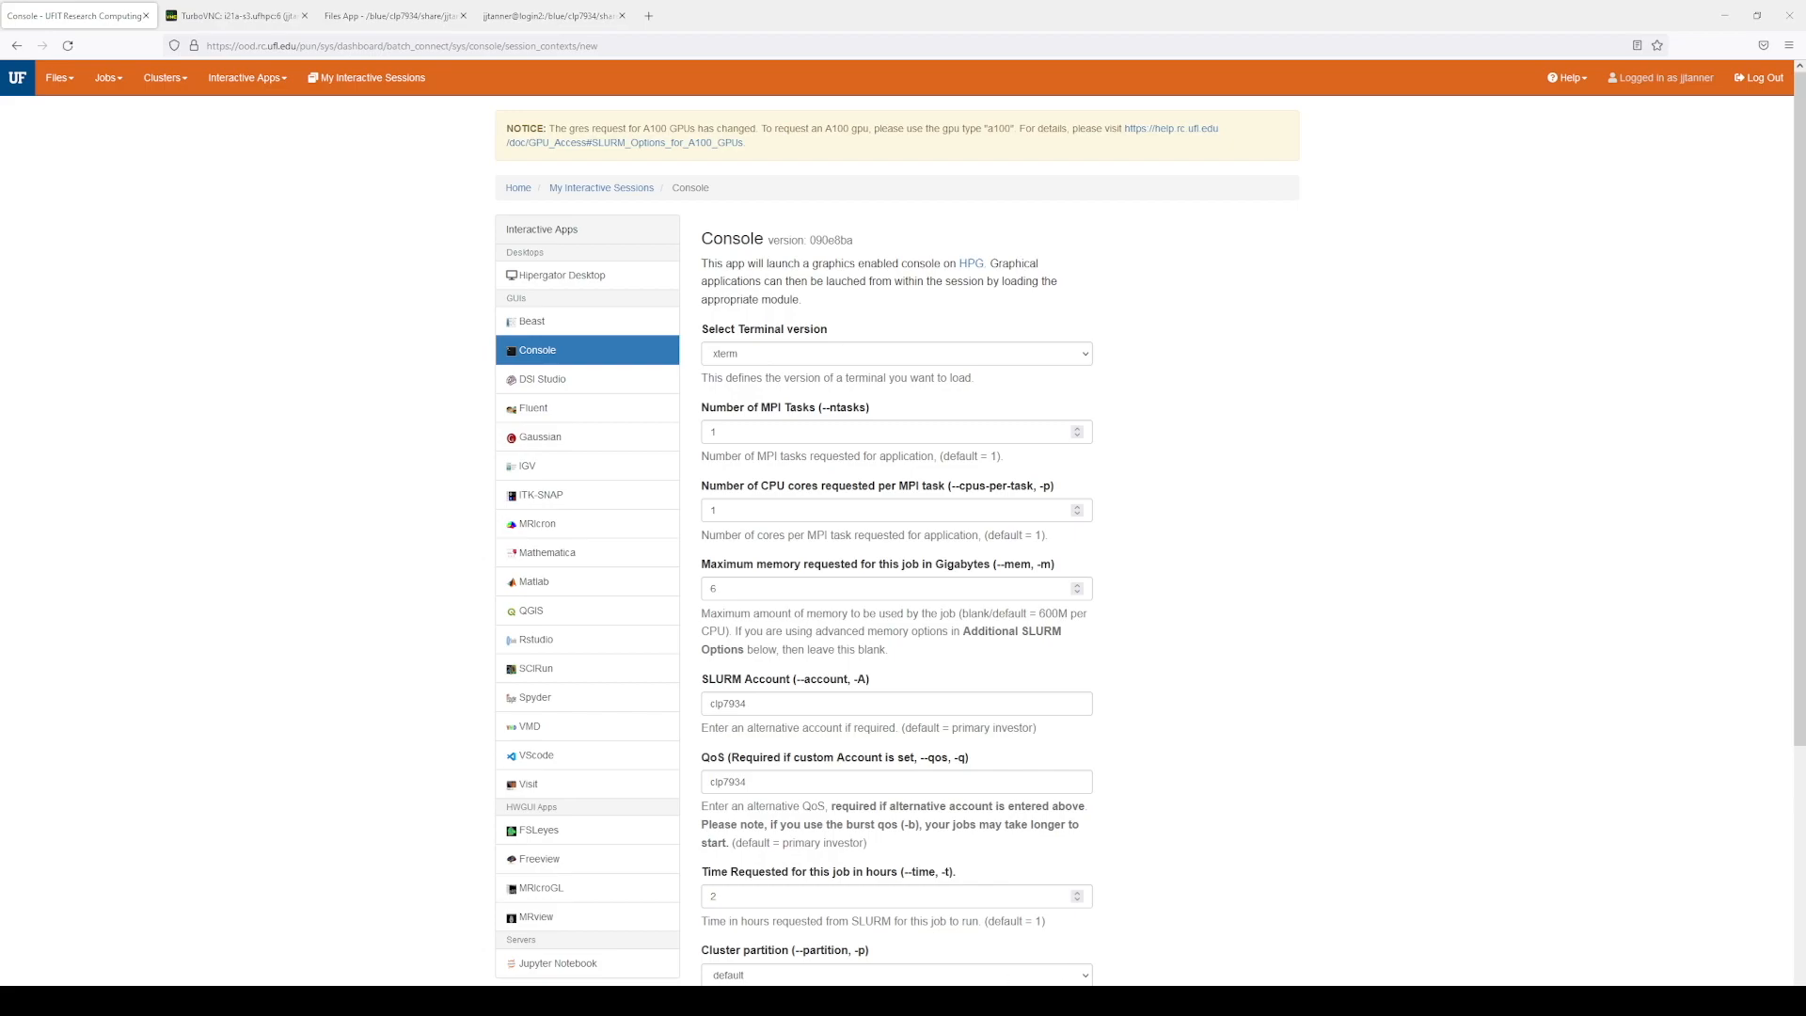
key(alt+Tab)
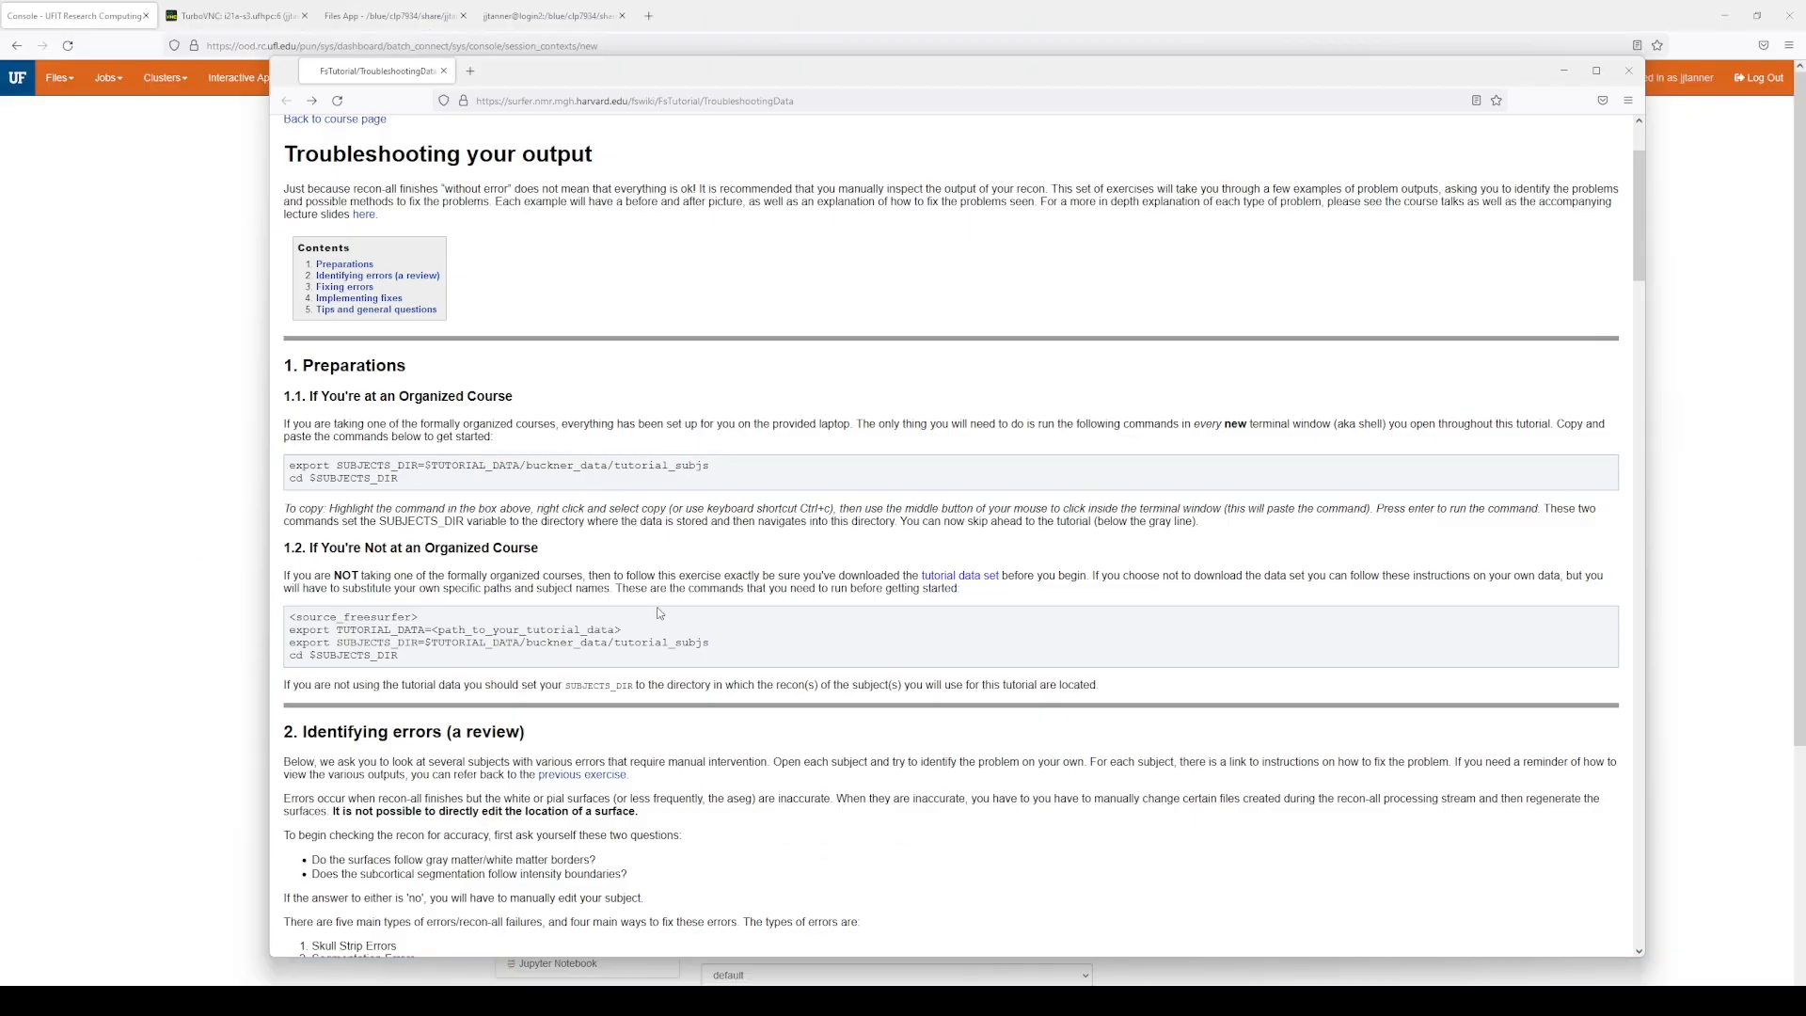
Step: Select the tutorial's setup lines: data path, SUBJECTS_DIR export and cd commands
scroll(627, 452, down, 8)
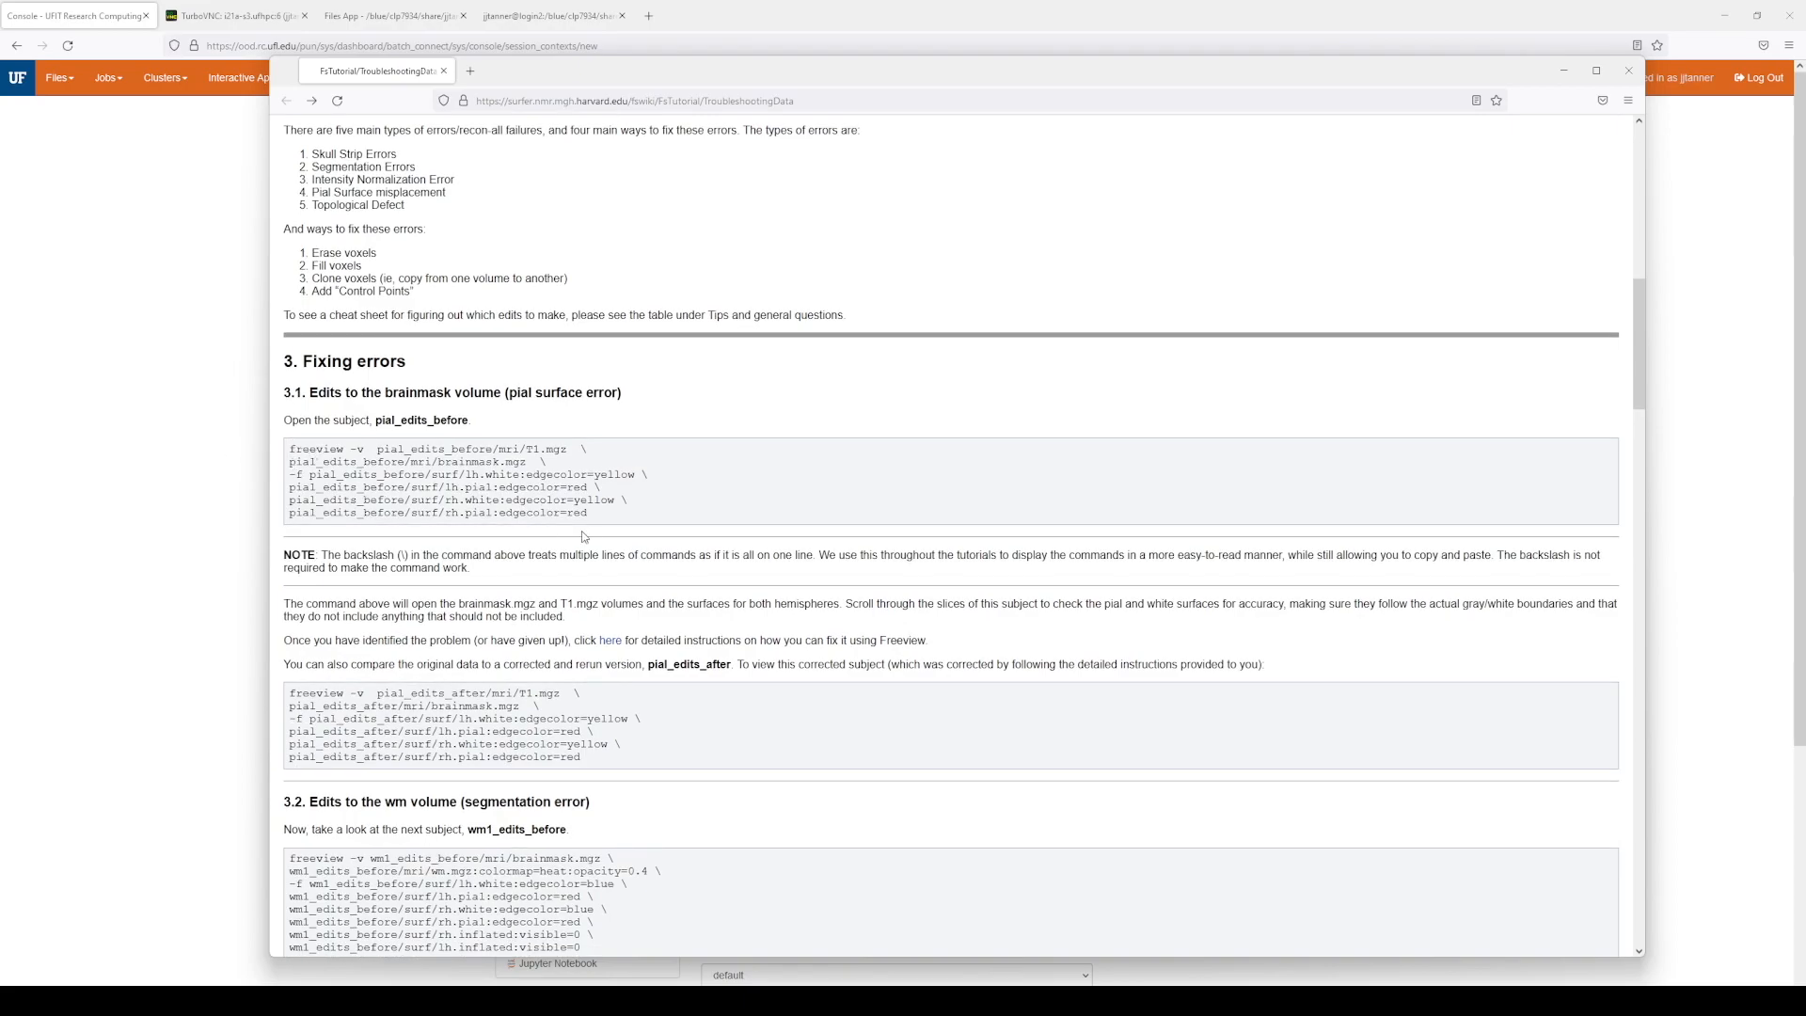
scroll(591, 513, up, 5)
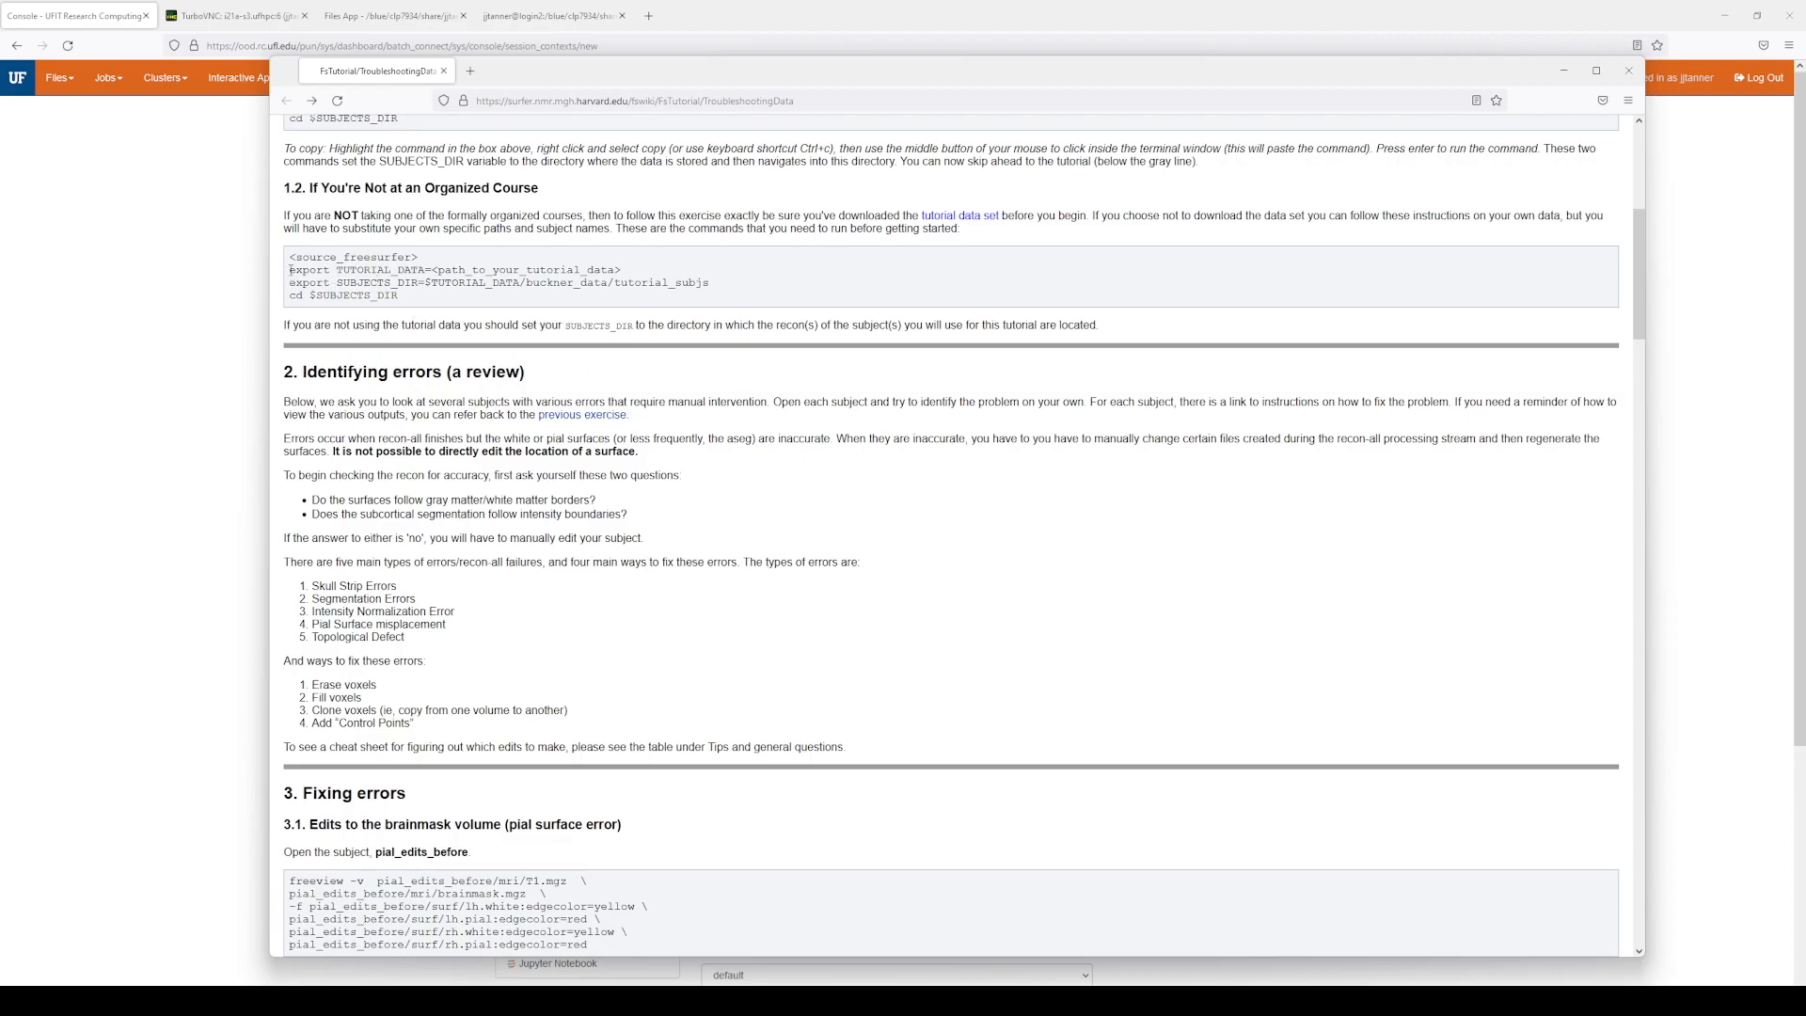
drag(288, 270, 399, 297)
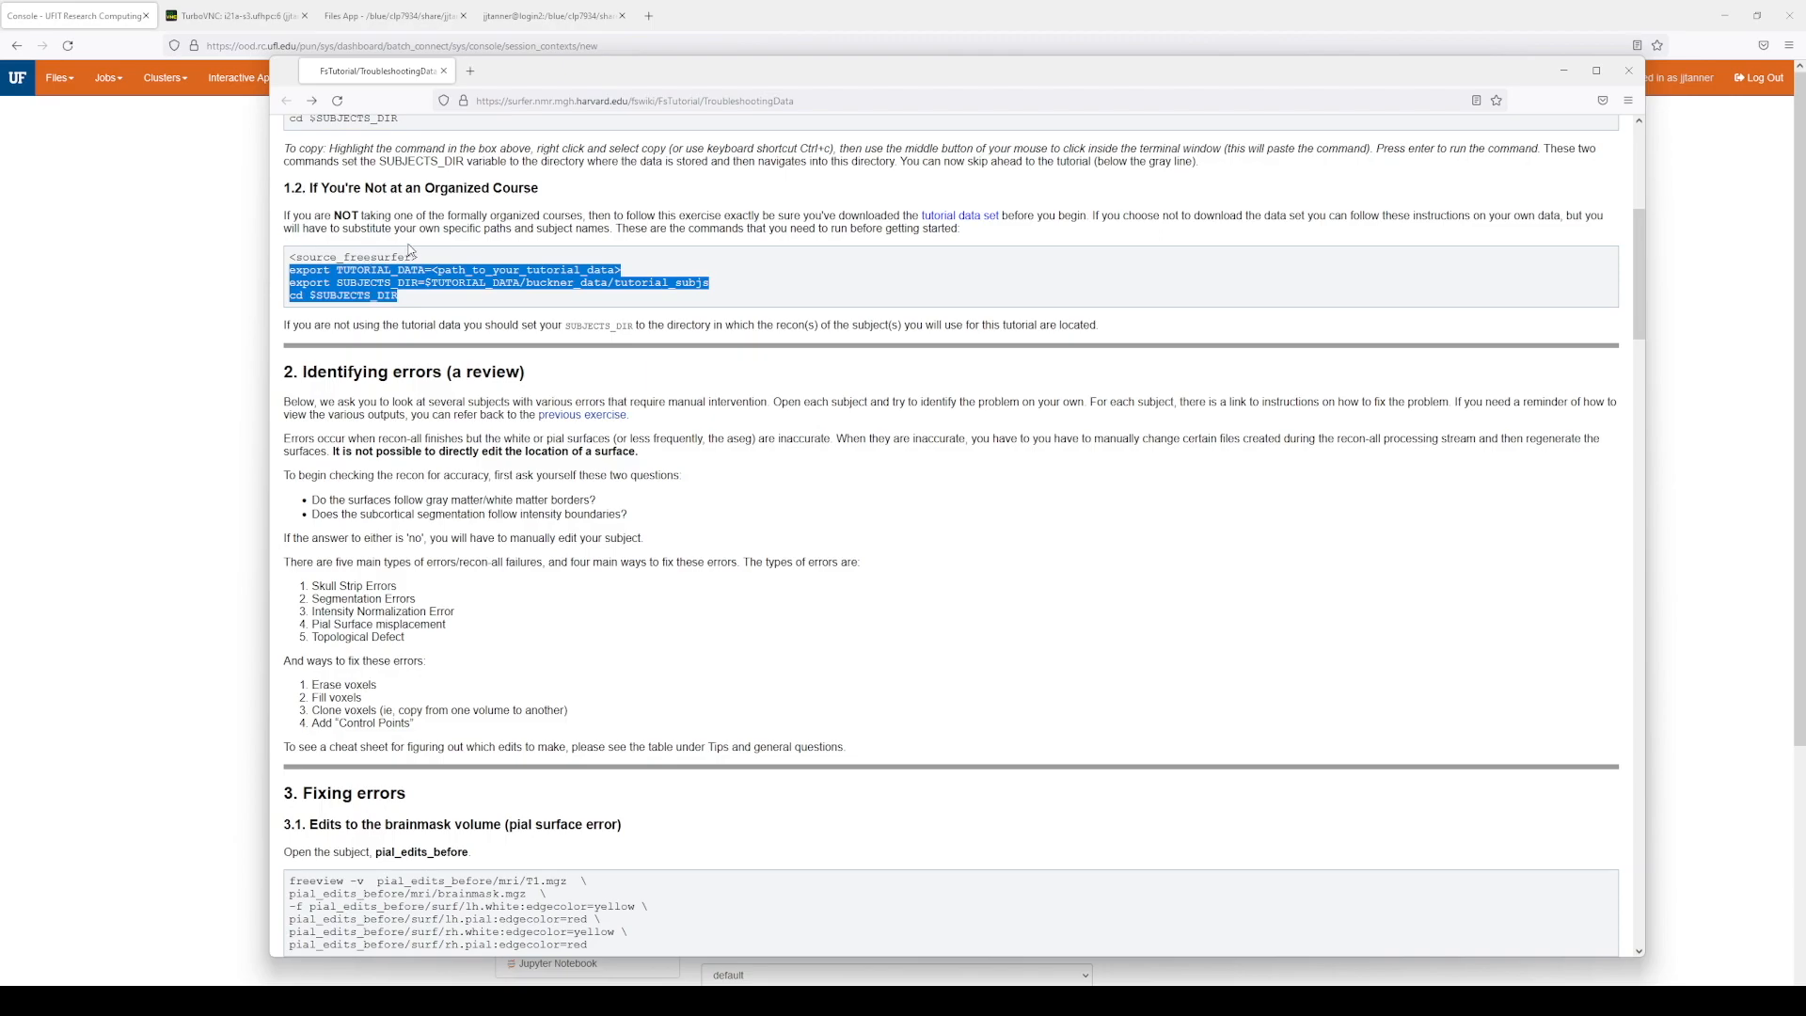
click(306, 269)
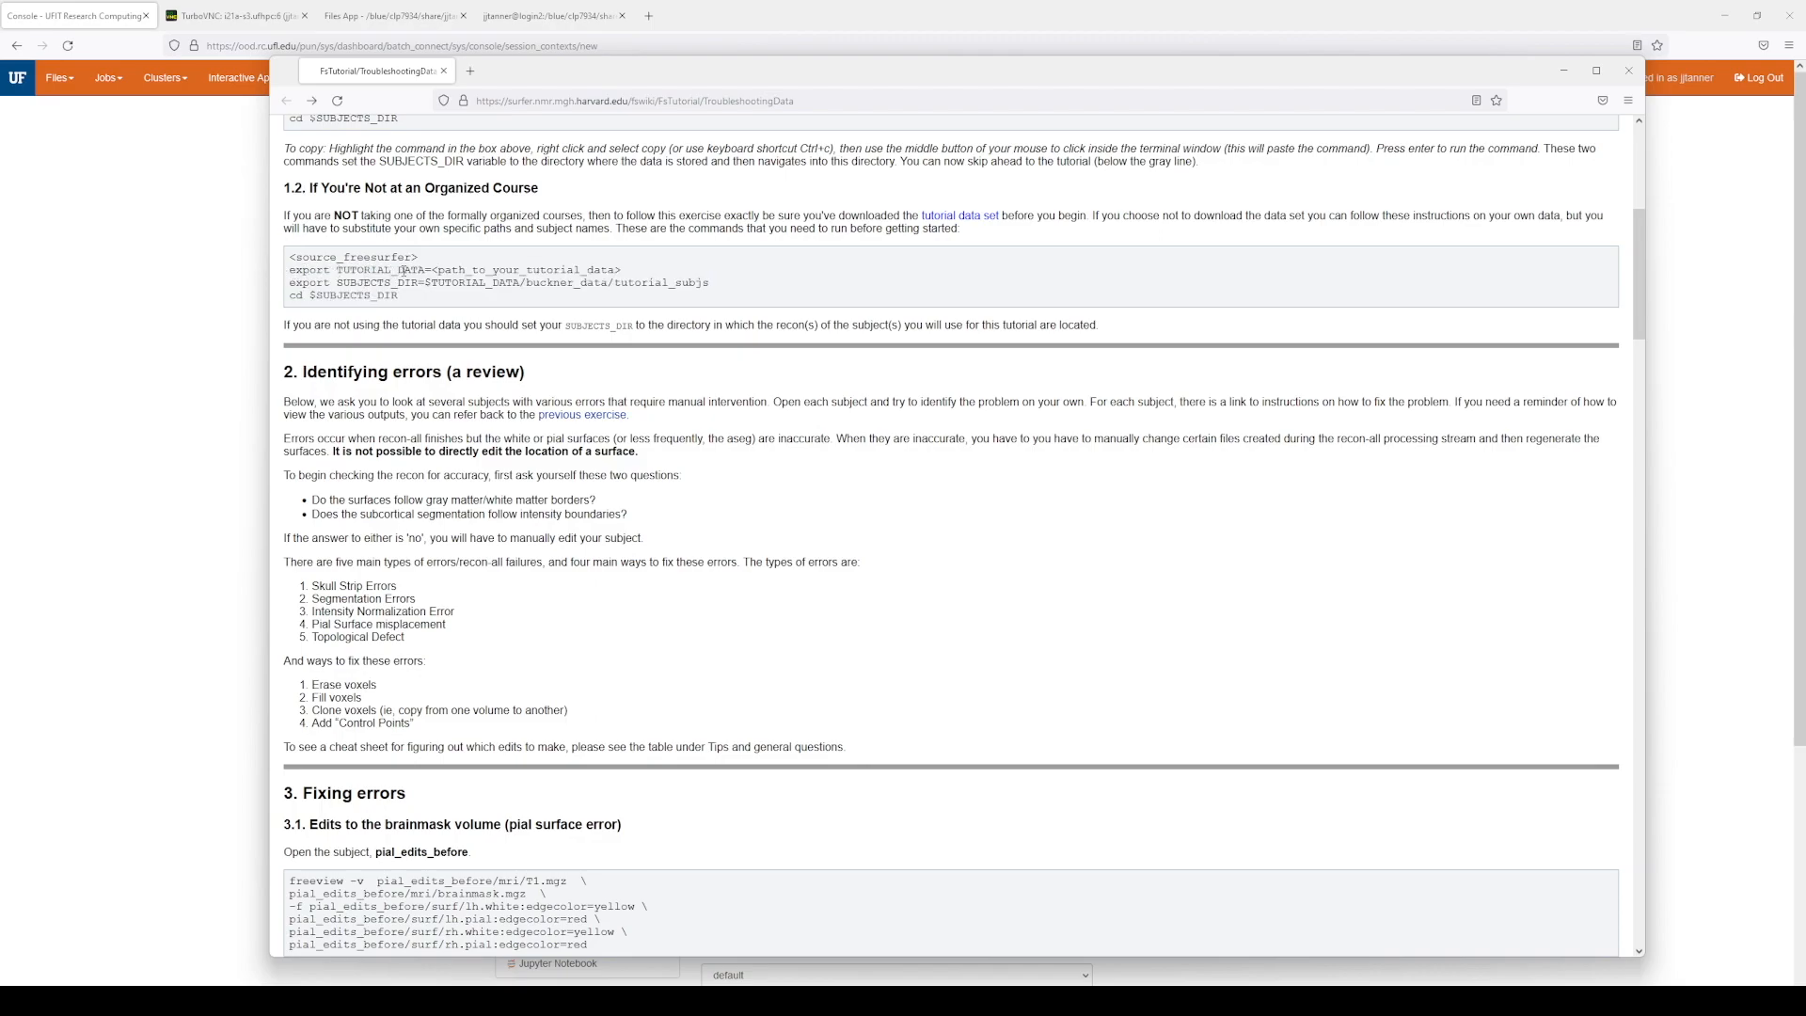
drag(433, 270, 630, 273)
click(393, 294)
drag(288, 282, 715, 297)
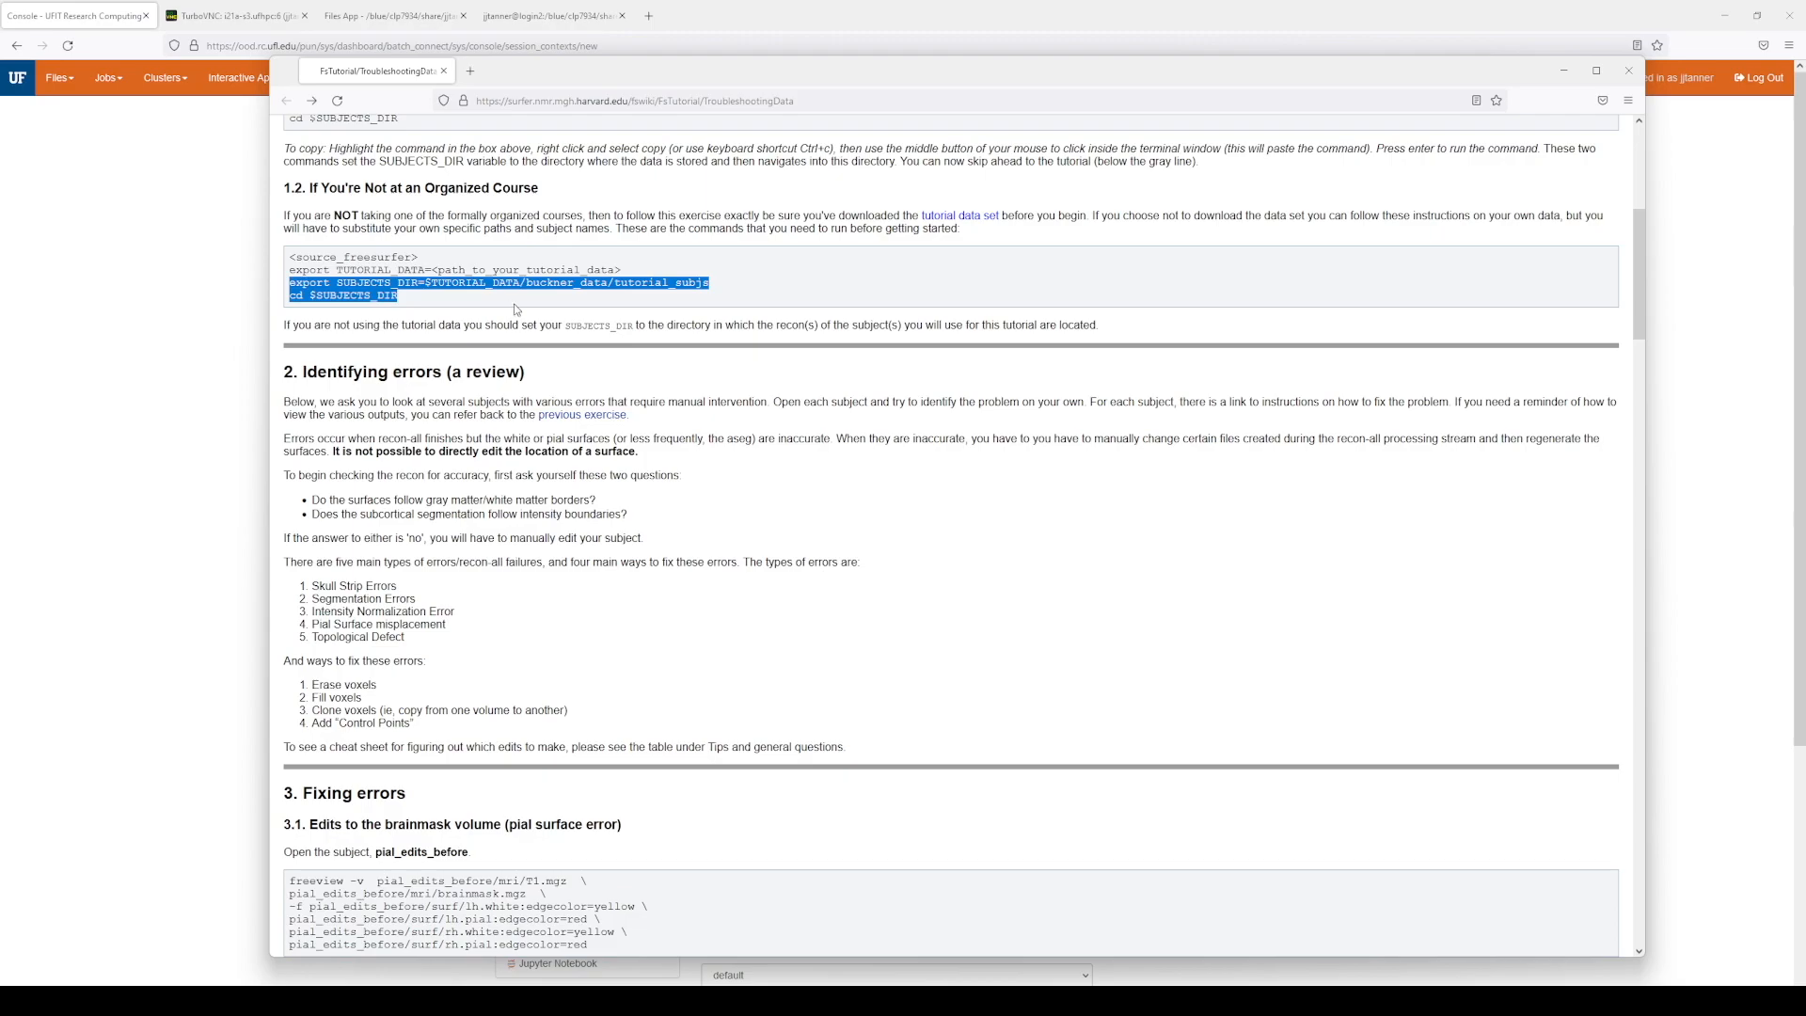
Step: Copy the full pial_edits_before freeview command from the tutorial
scroll(564, 322, down, 3)
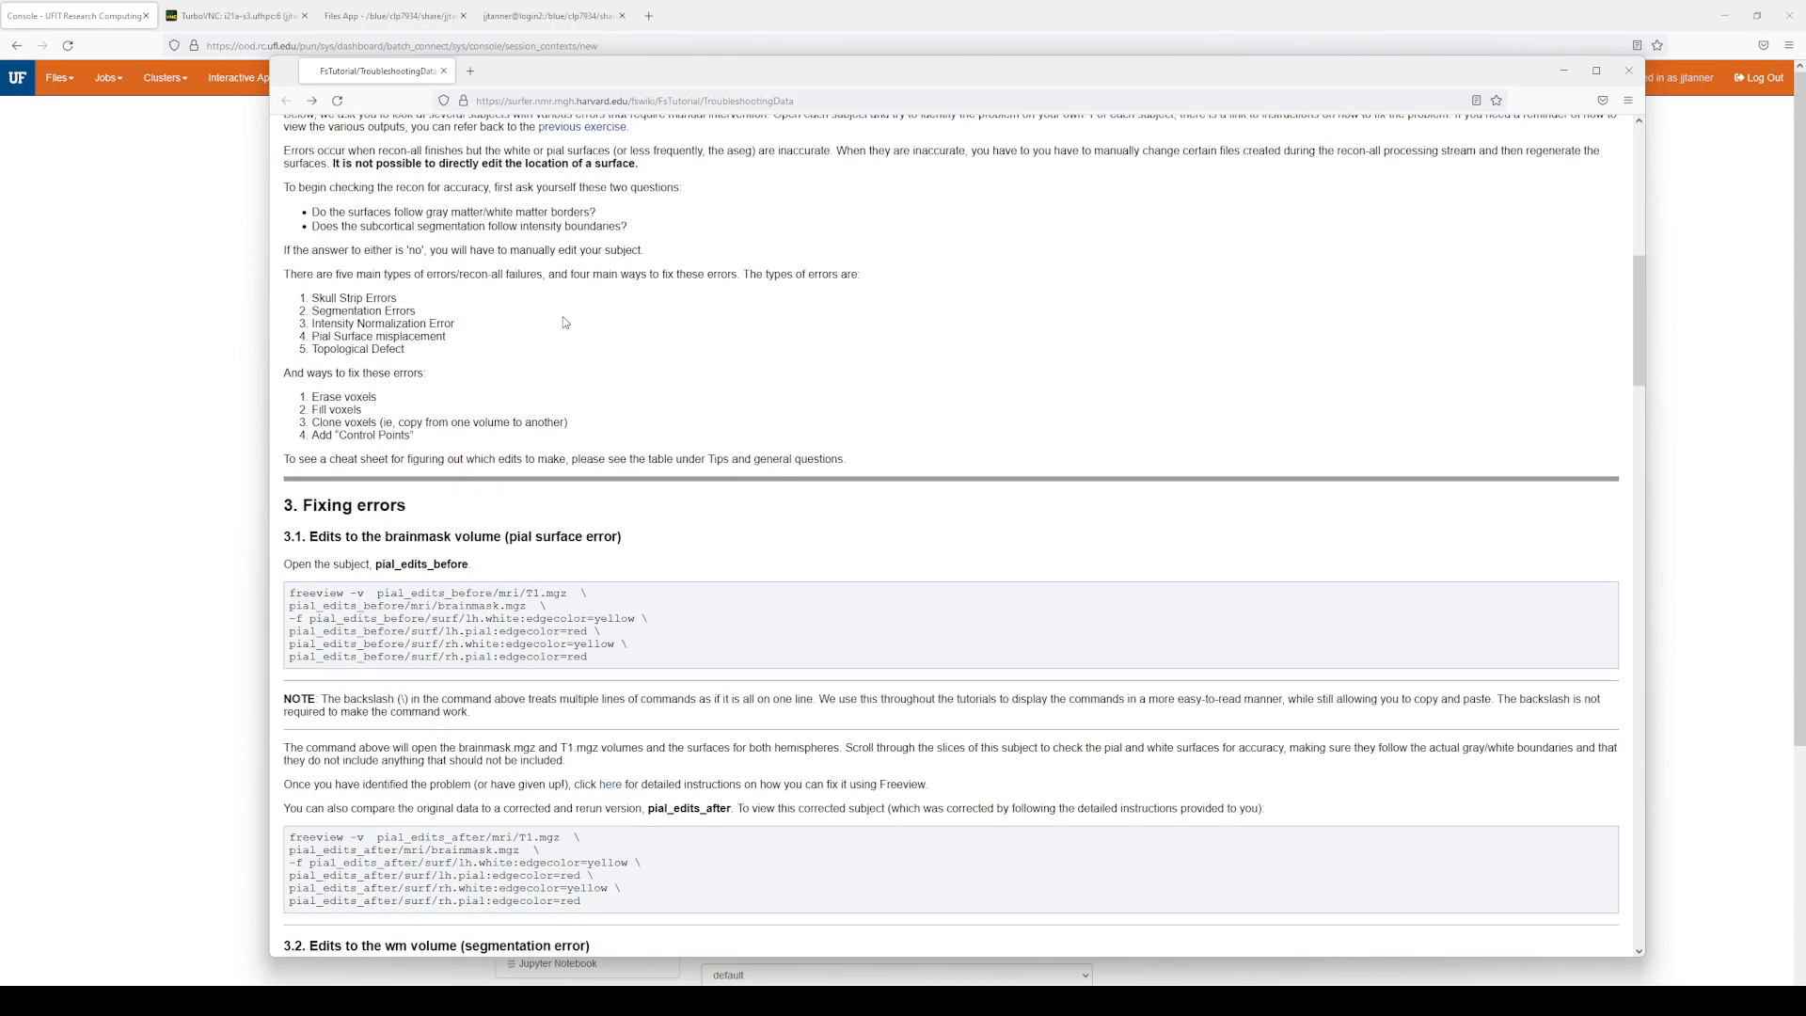
scroll(564, 323, down, 2)
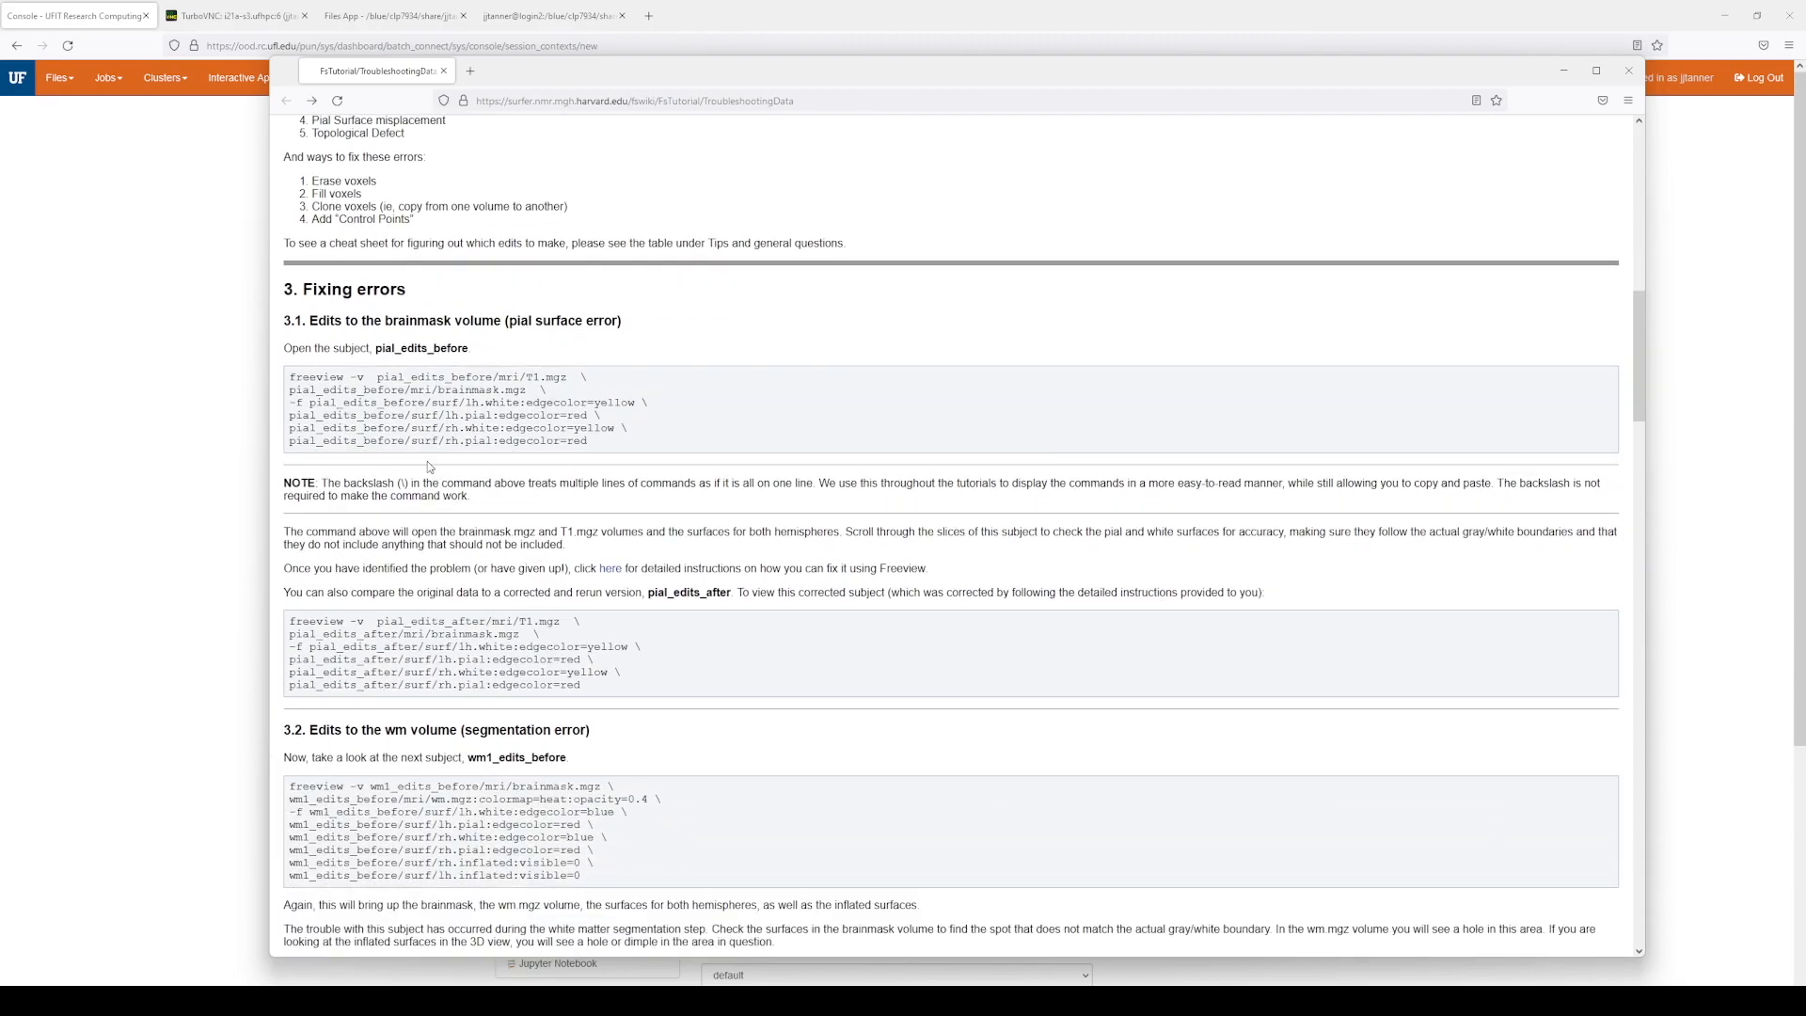
drag(294, 379, 588, 442)
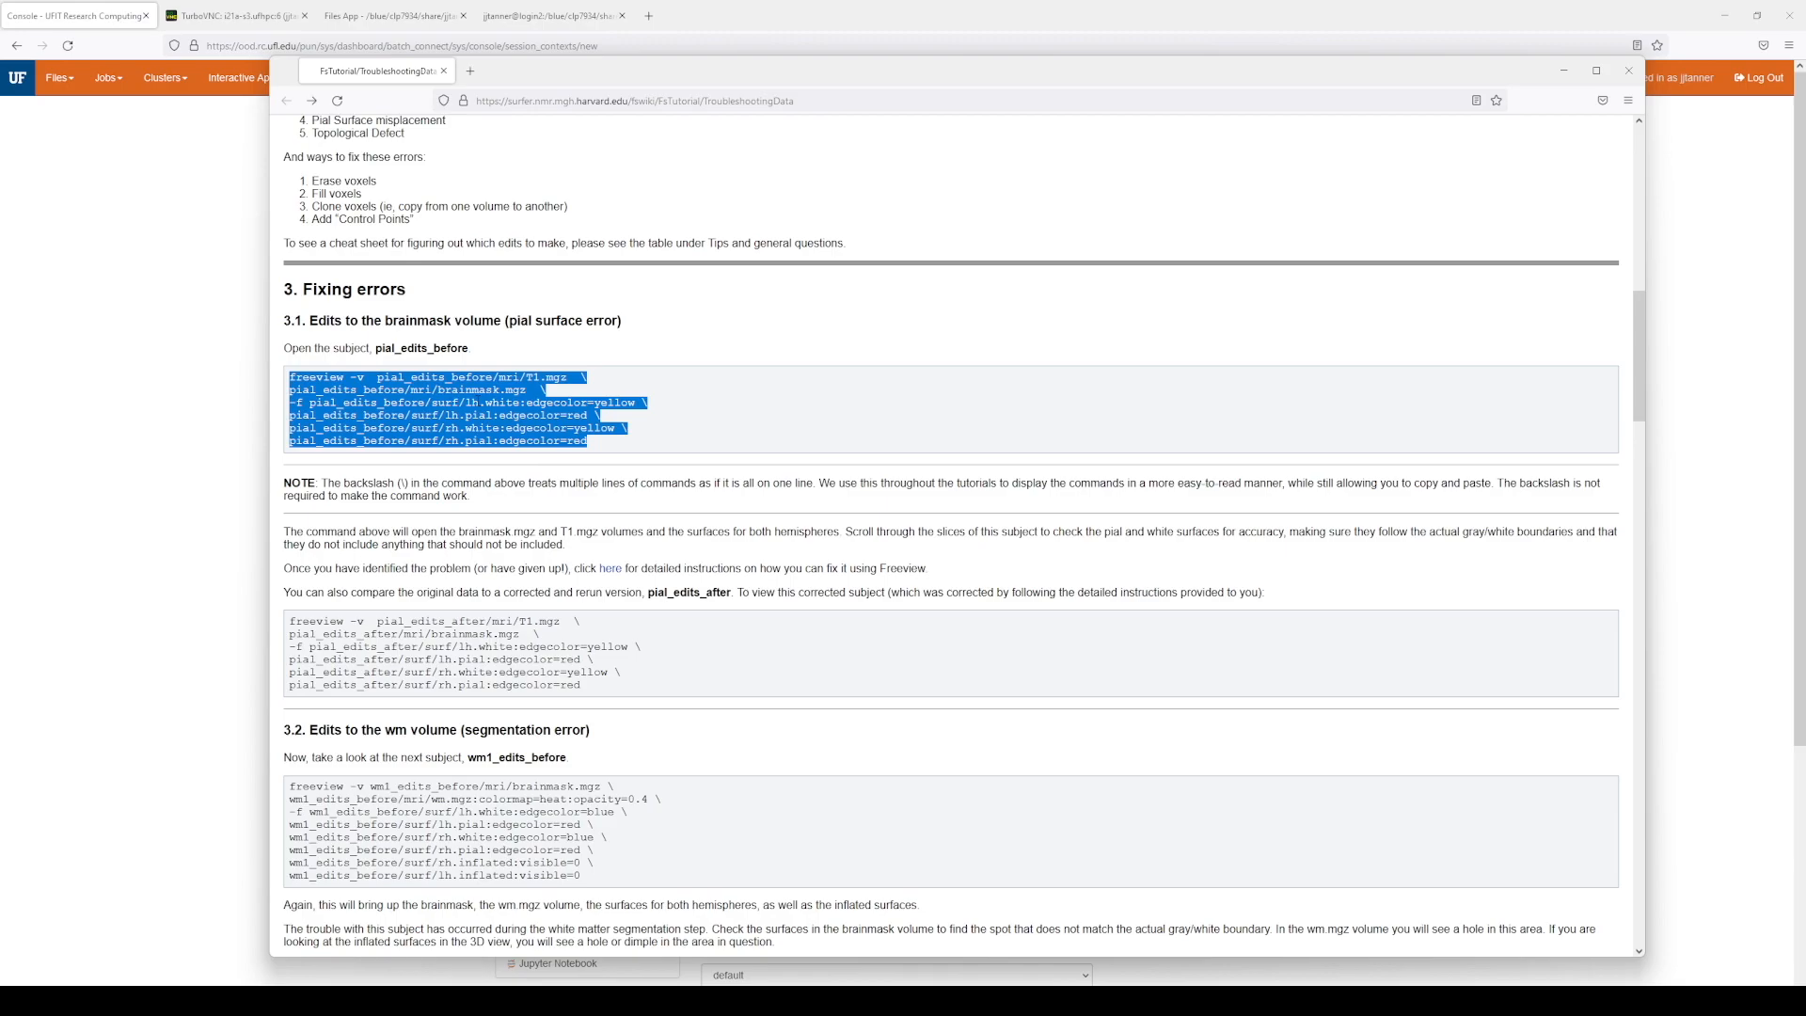
right_click(392, 381)
click(416, 404)
click(132, 287)
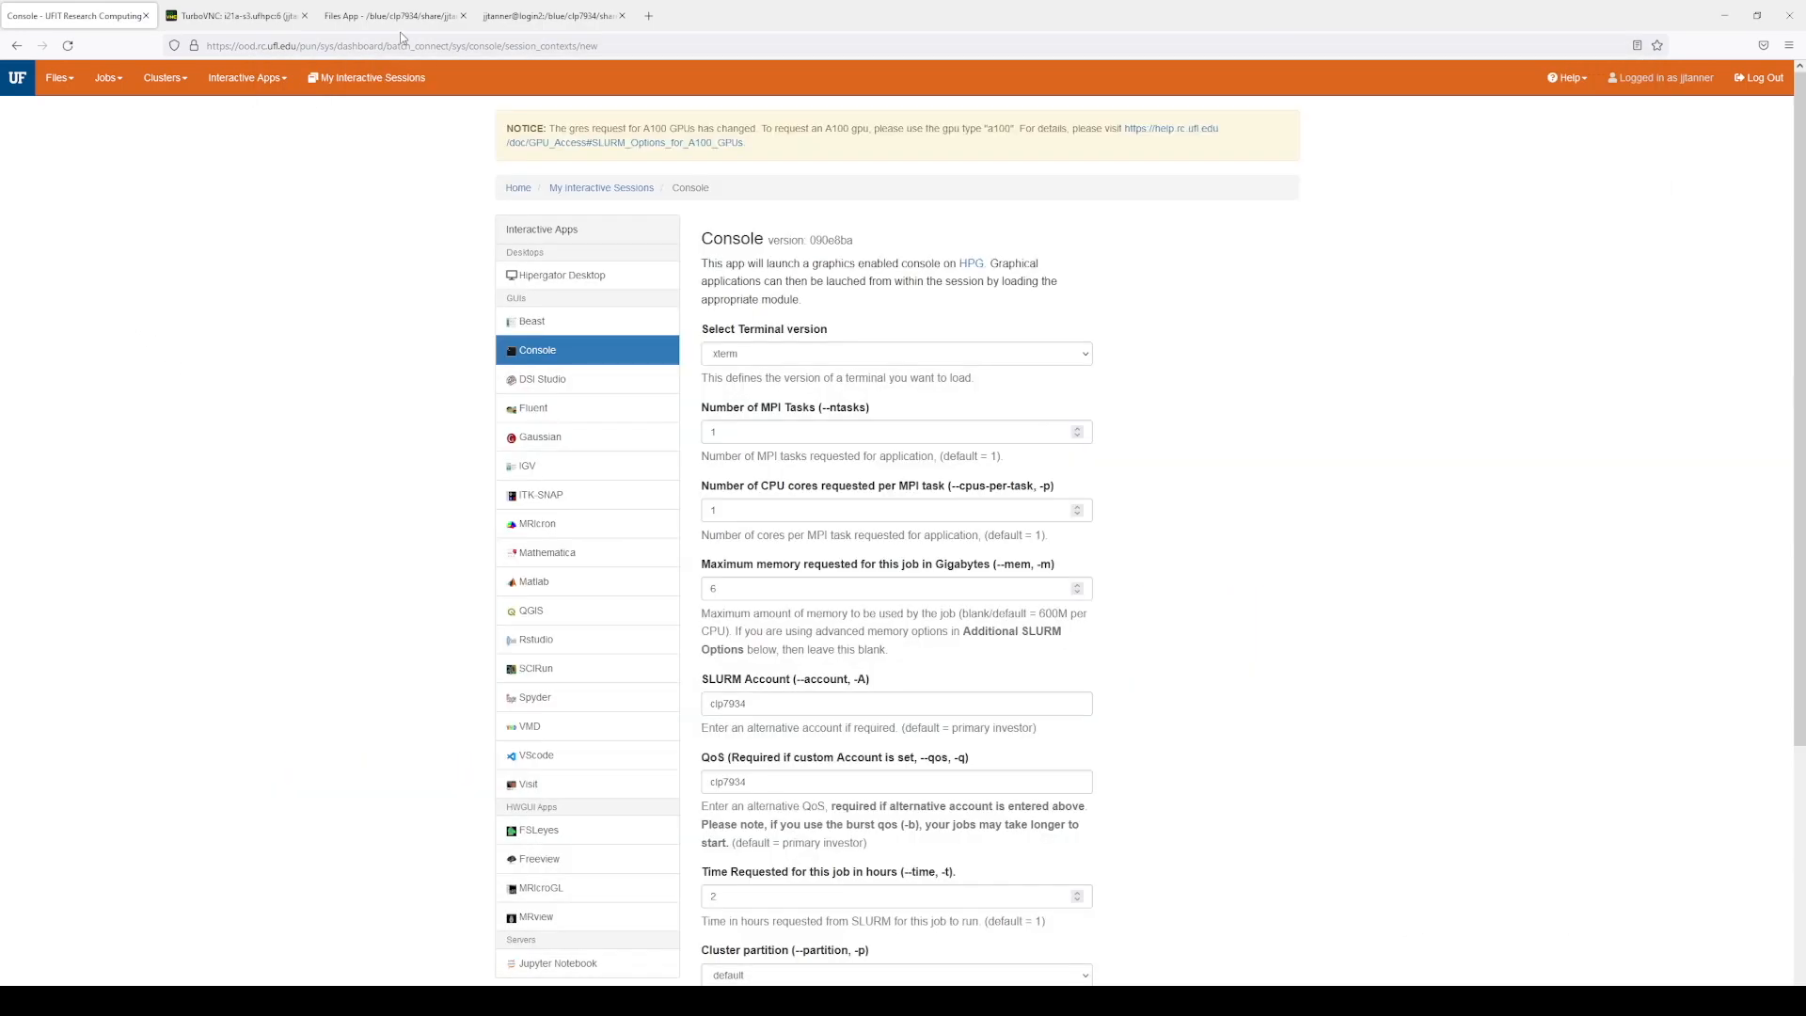
Step: Replace the remote session's clipboard text with the pial_edits_before freeview command and copy it
click(235, 16)
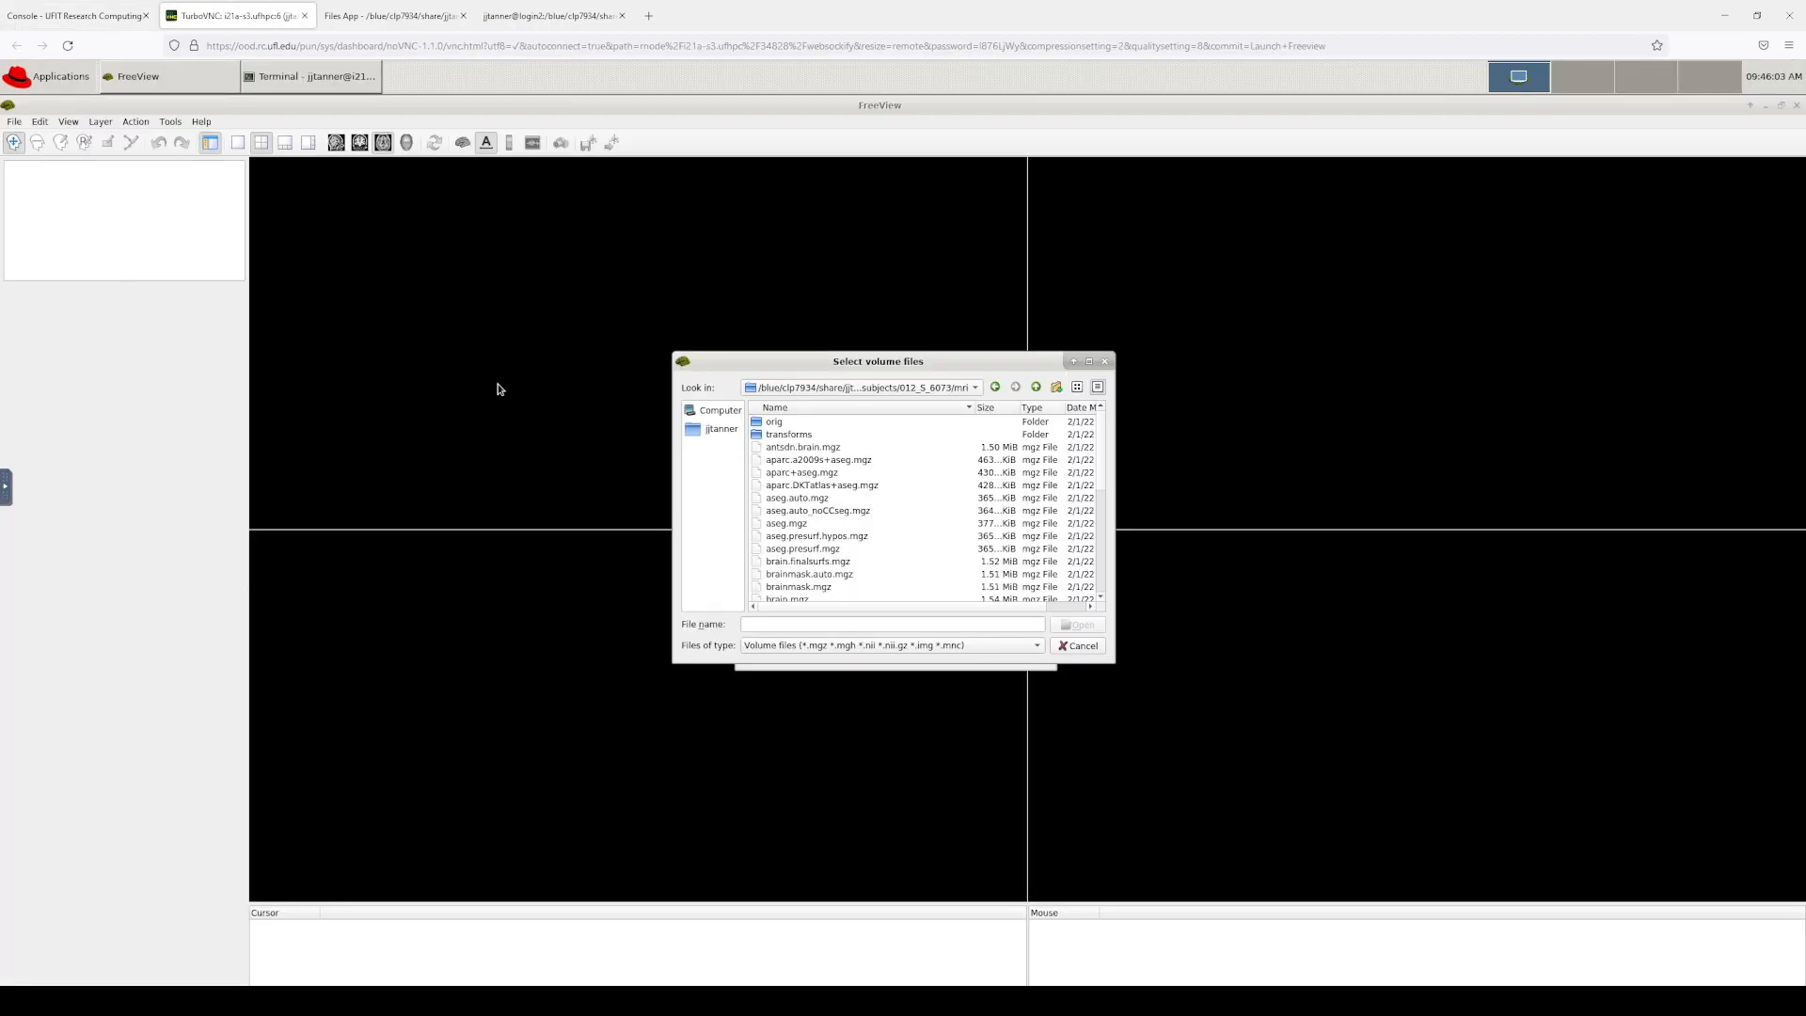
click(5, 493)
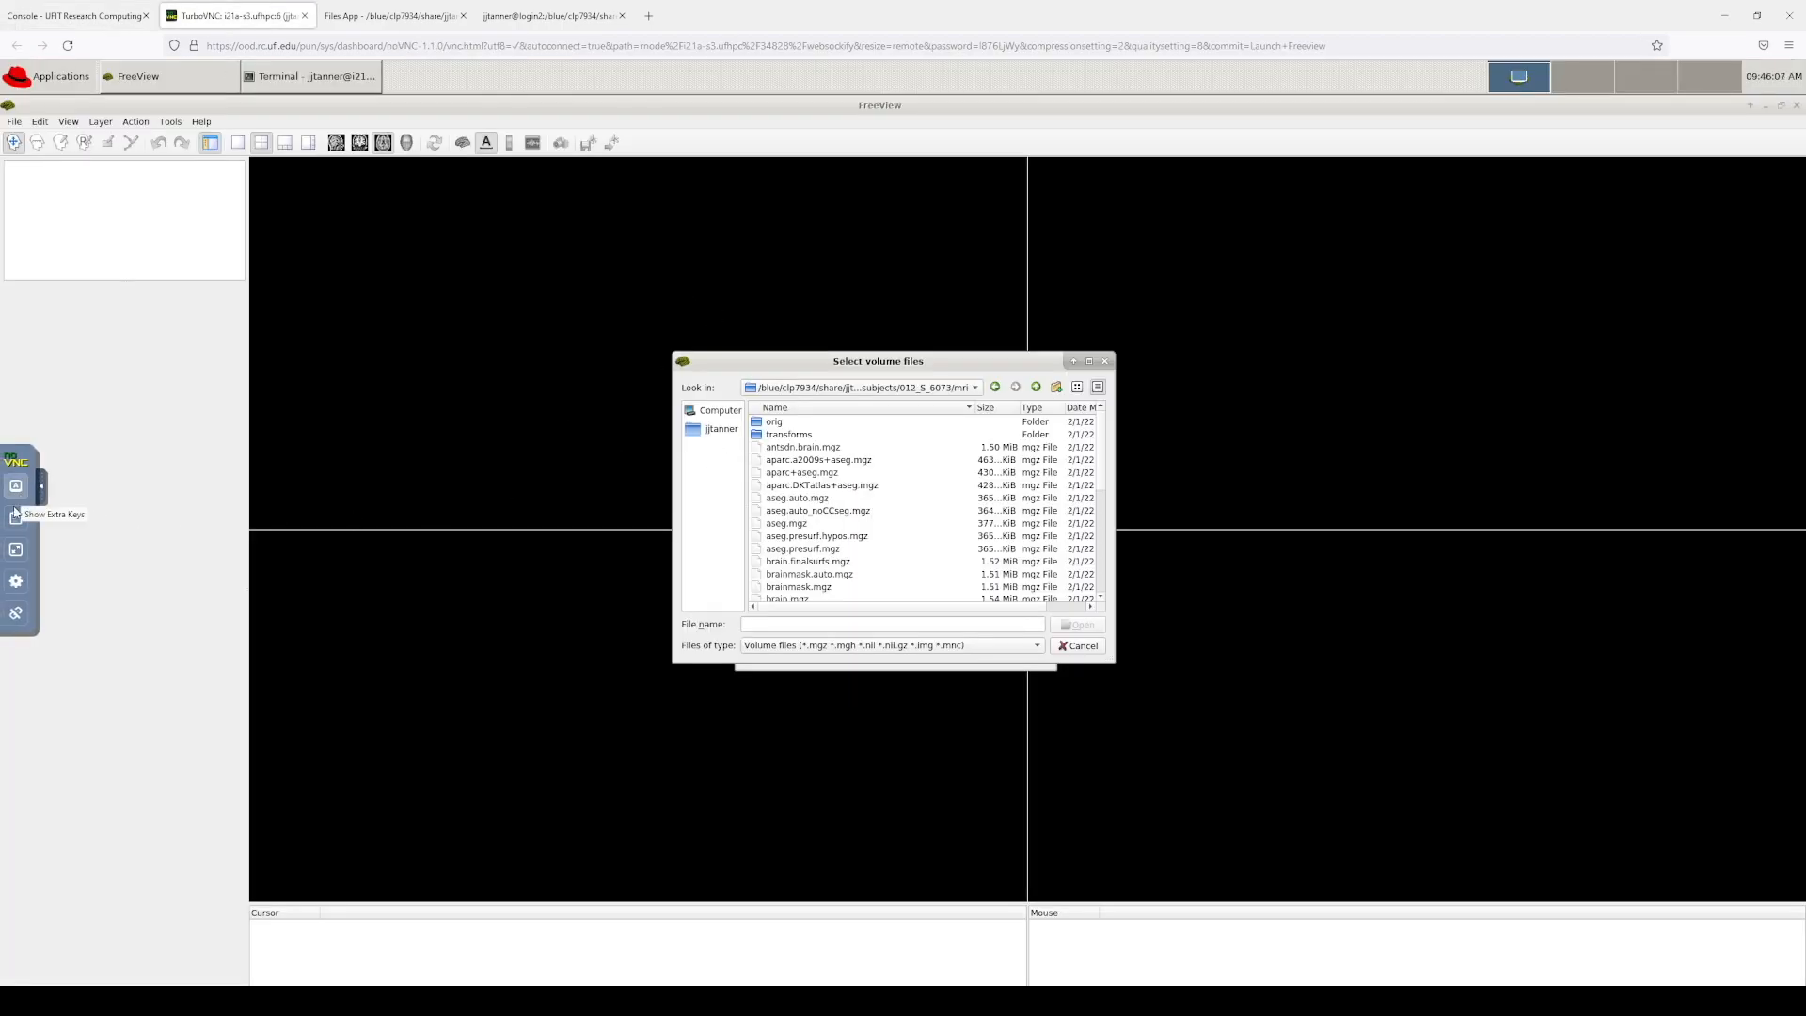
click(15, 518)
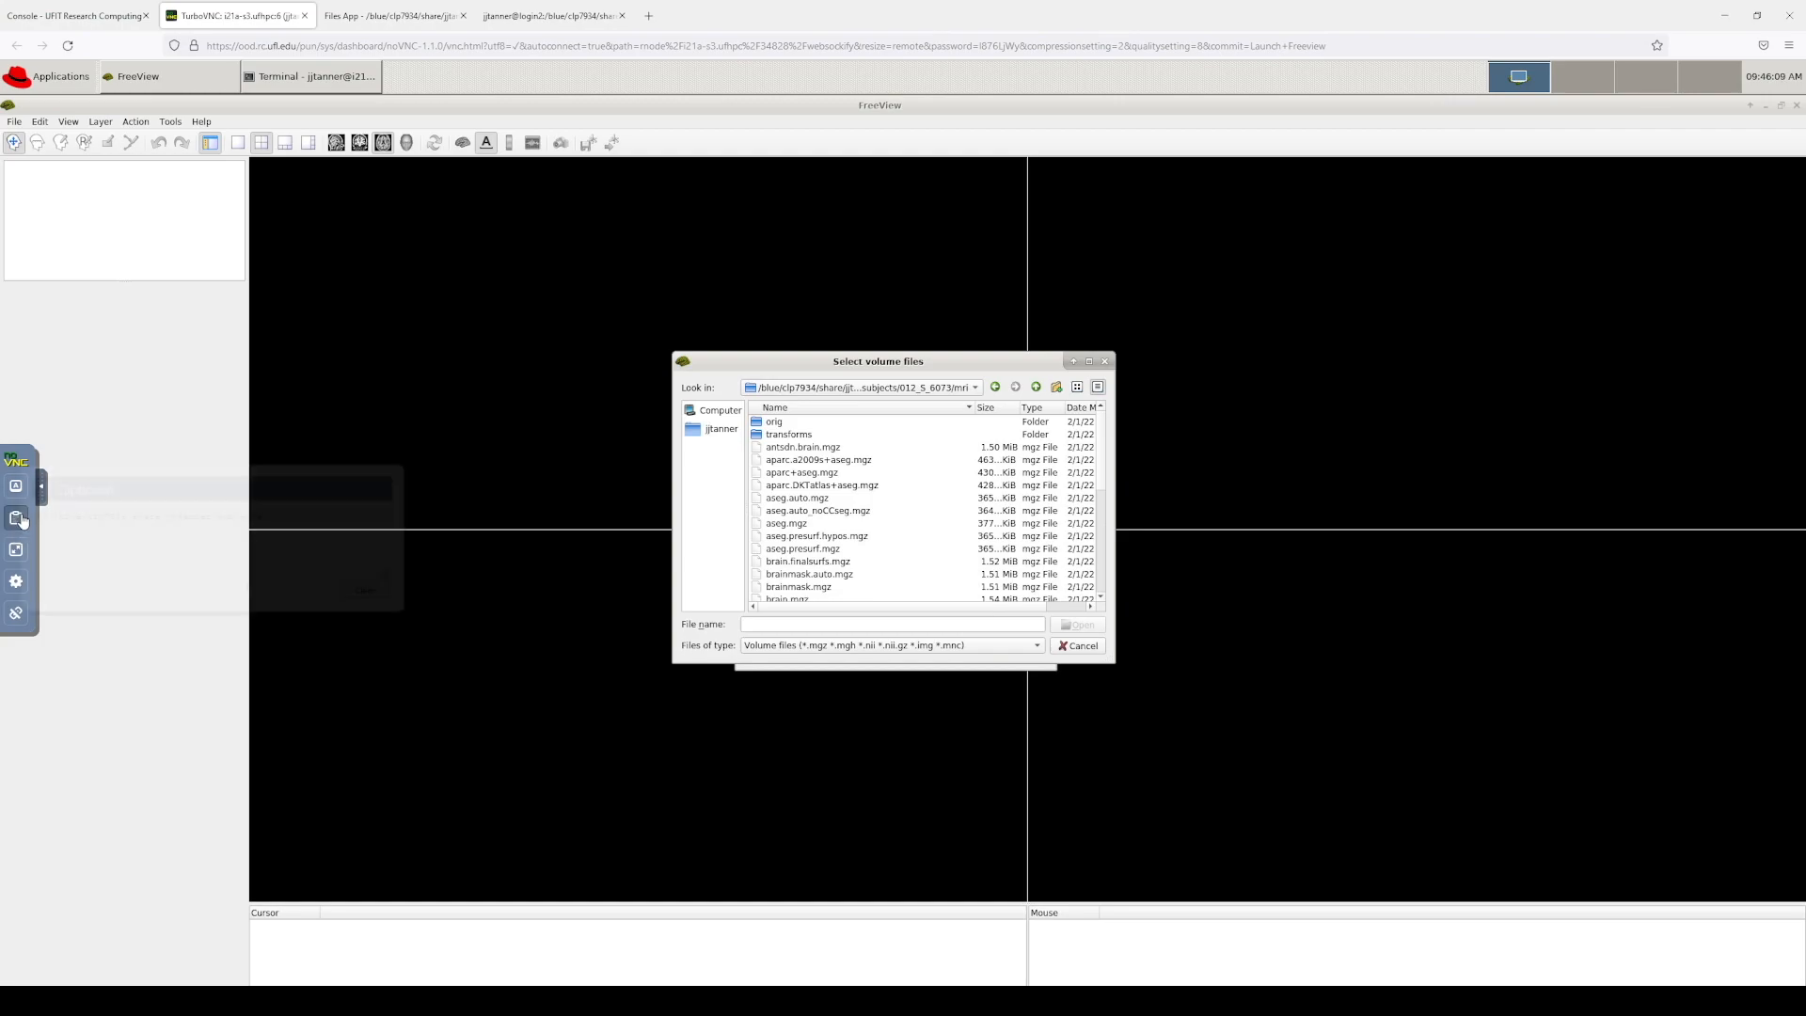
triple_click(332, 519)
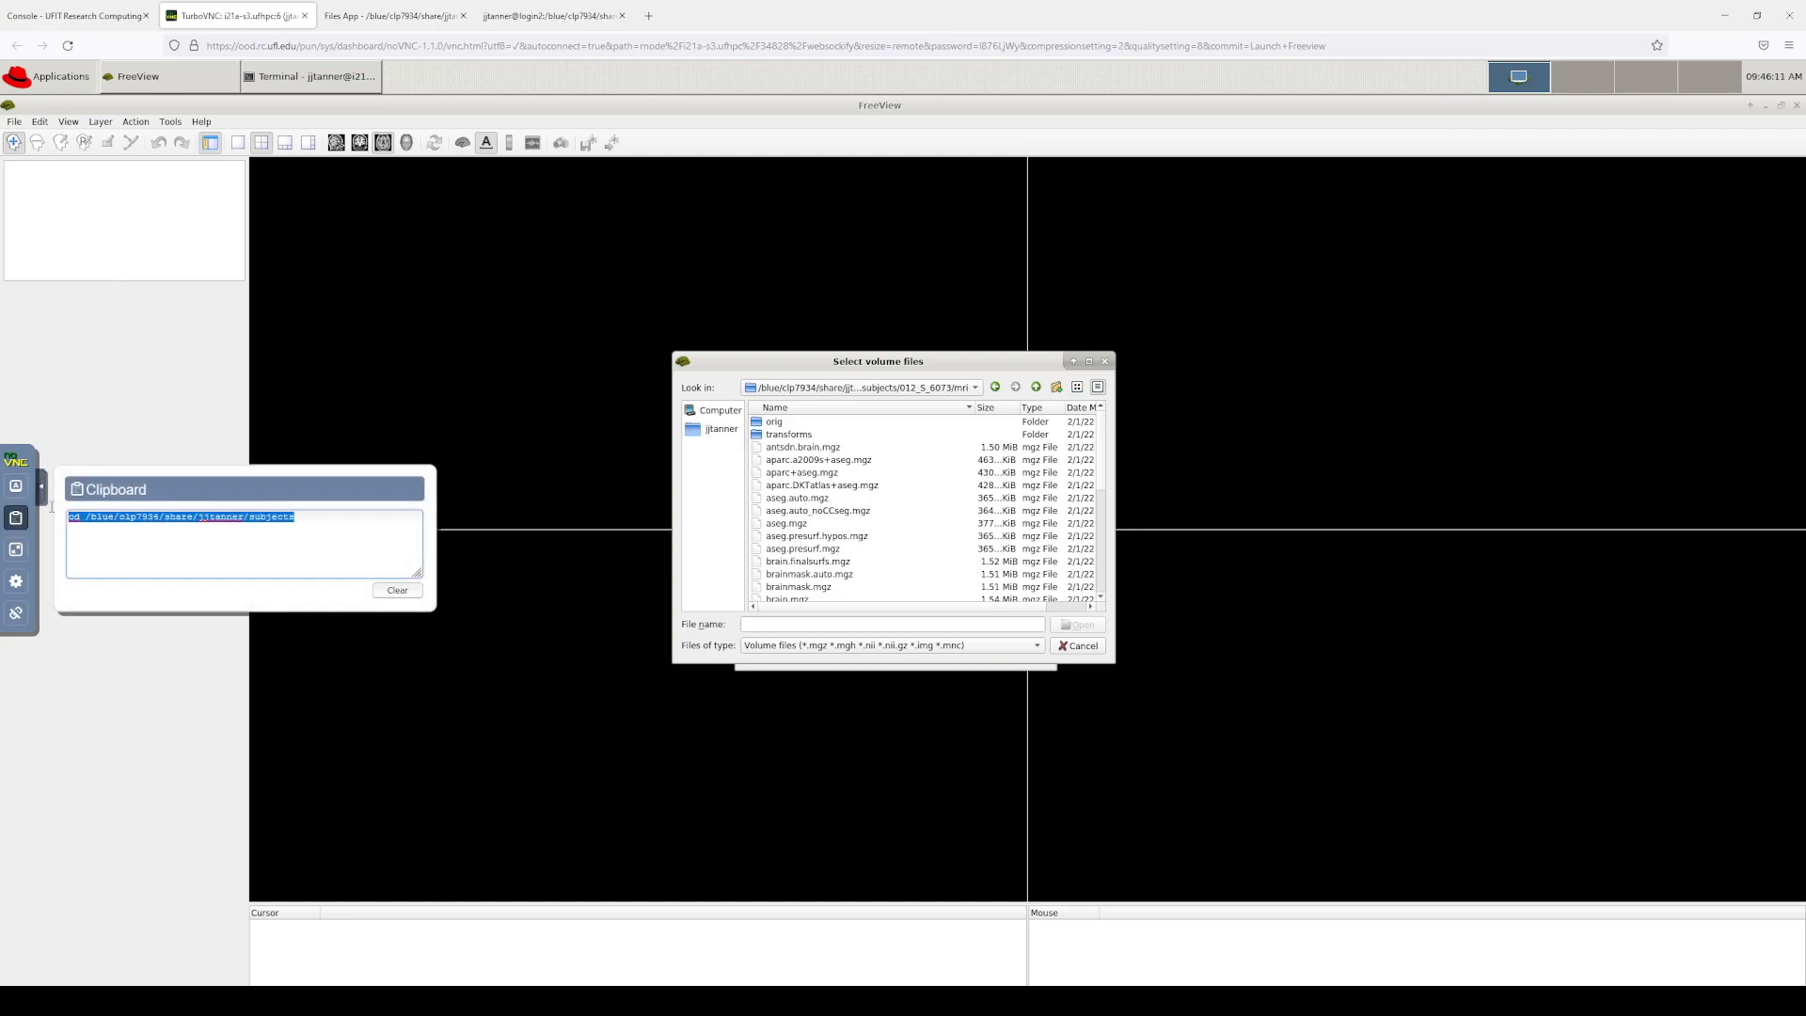
key(BackSpace)
right_click(119, 525)
click(154, 629)
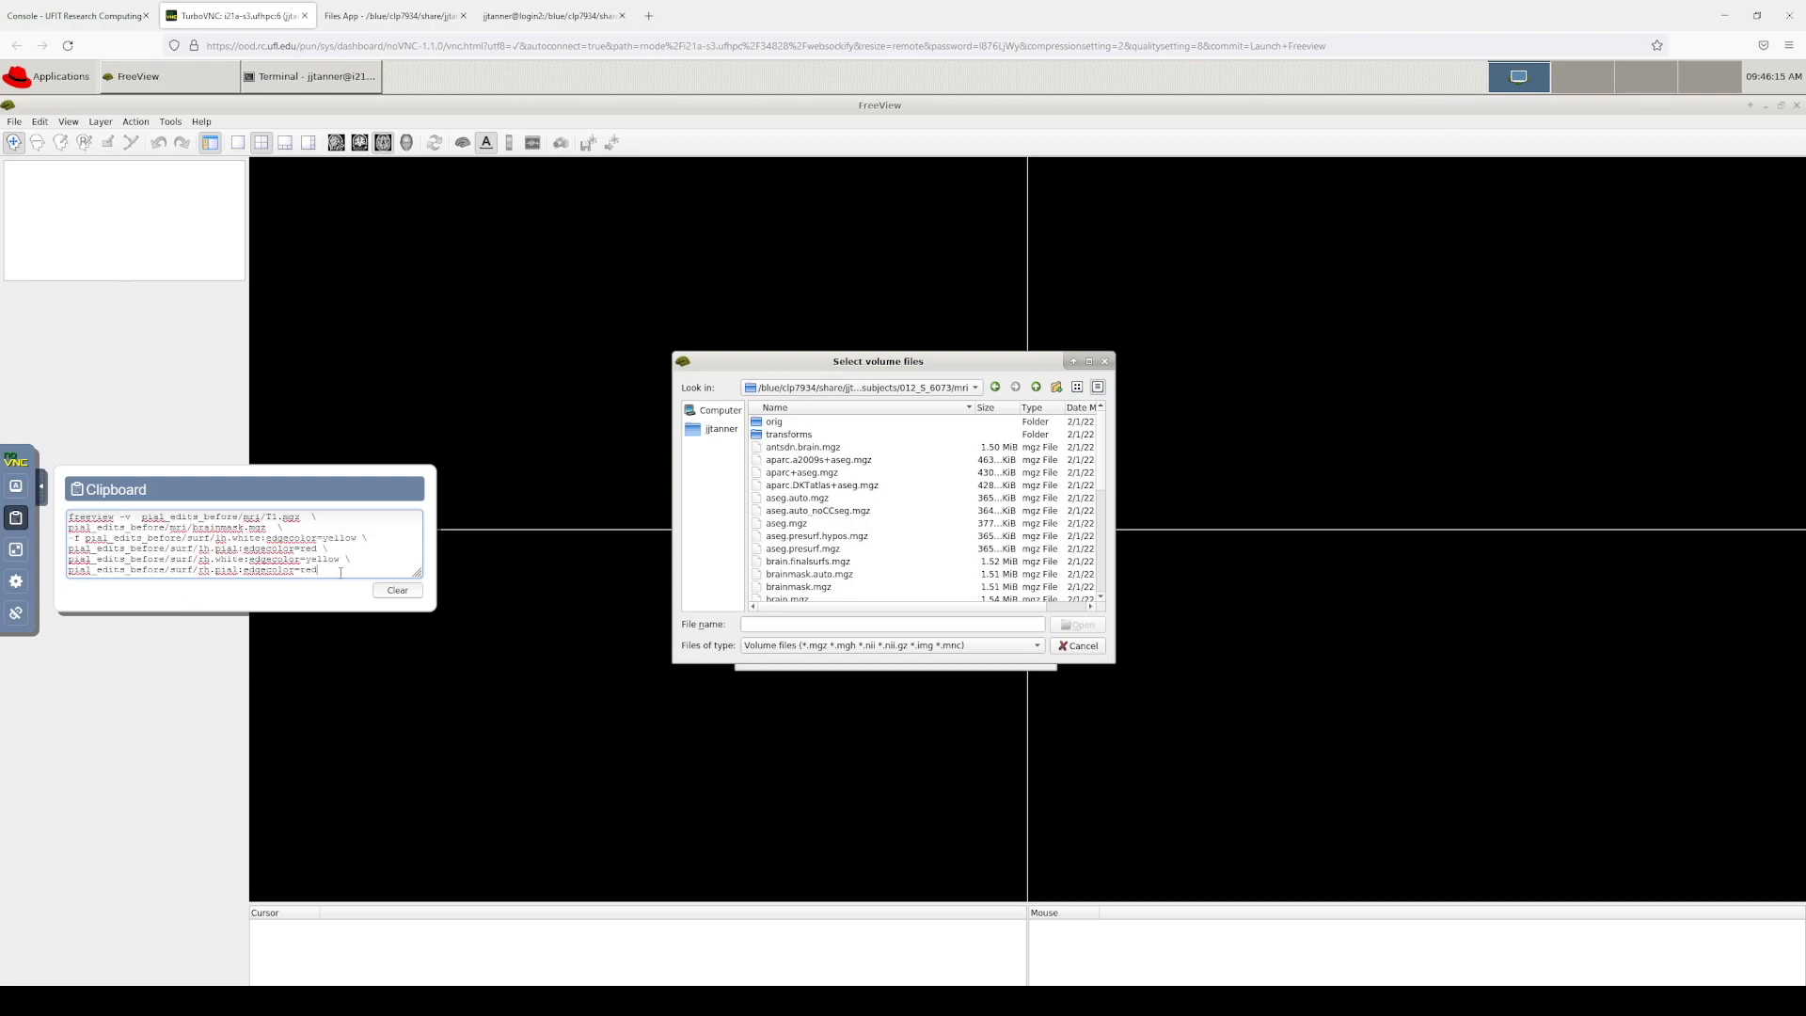
drag(340, 572, 31, 508)
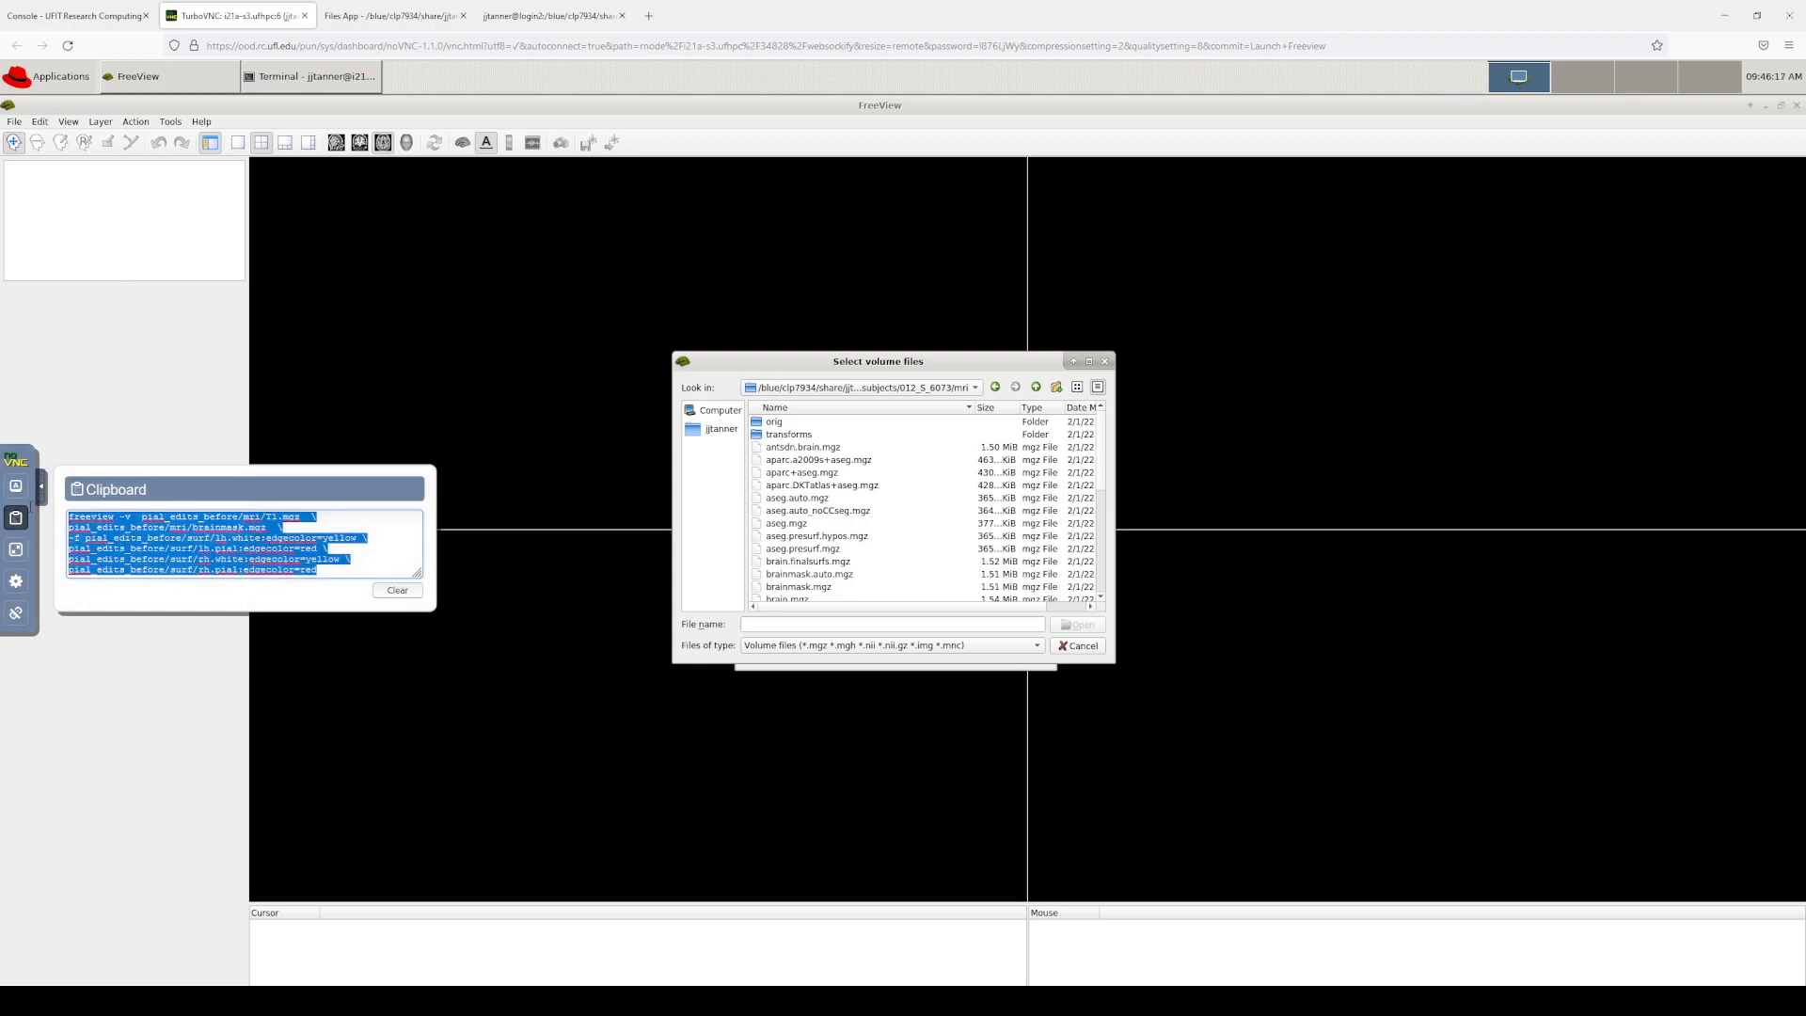
right_click(178, 544)
click(239, 626)
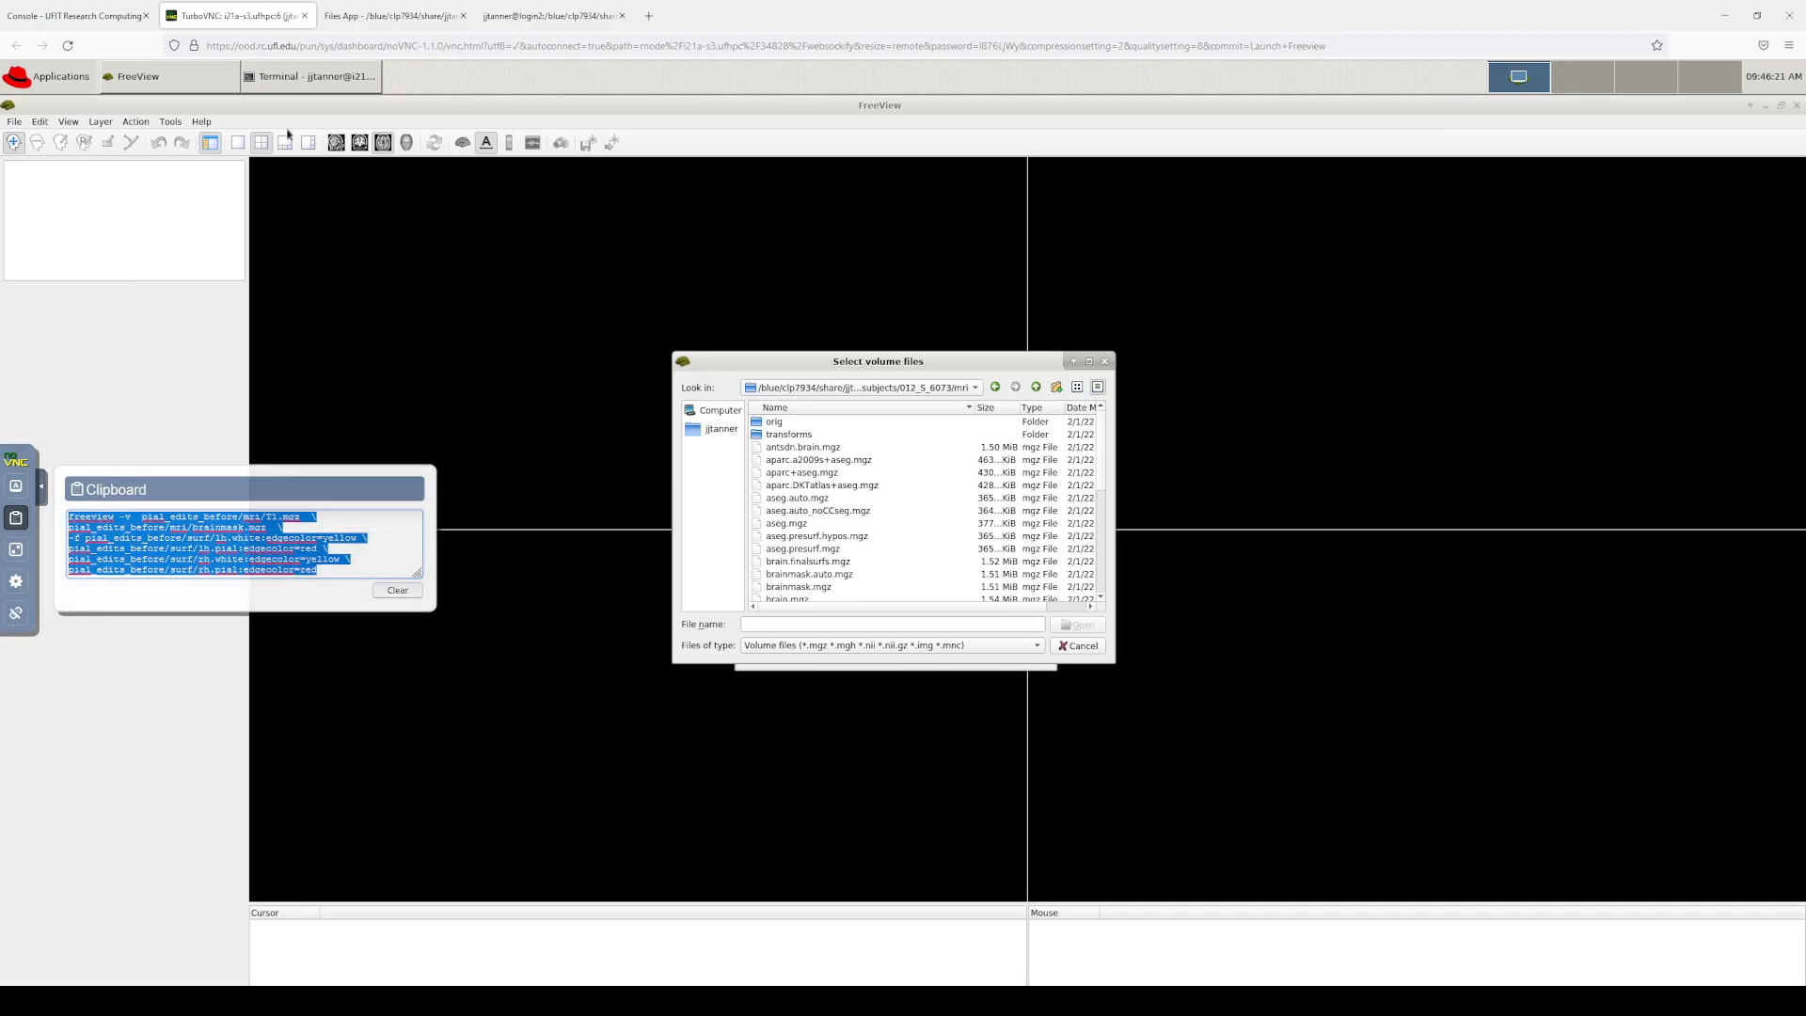
Step: Move the terminal aside without pasting and bring FreeView's volume file chooser forward
click(315, 83)
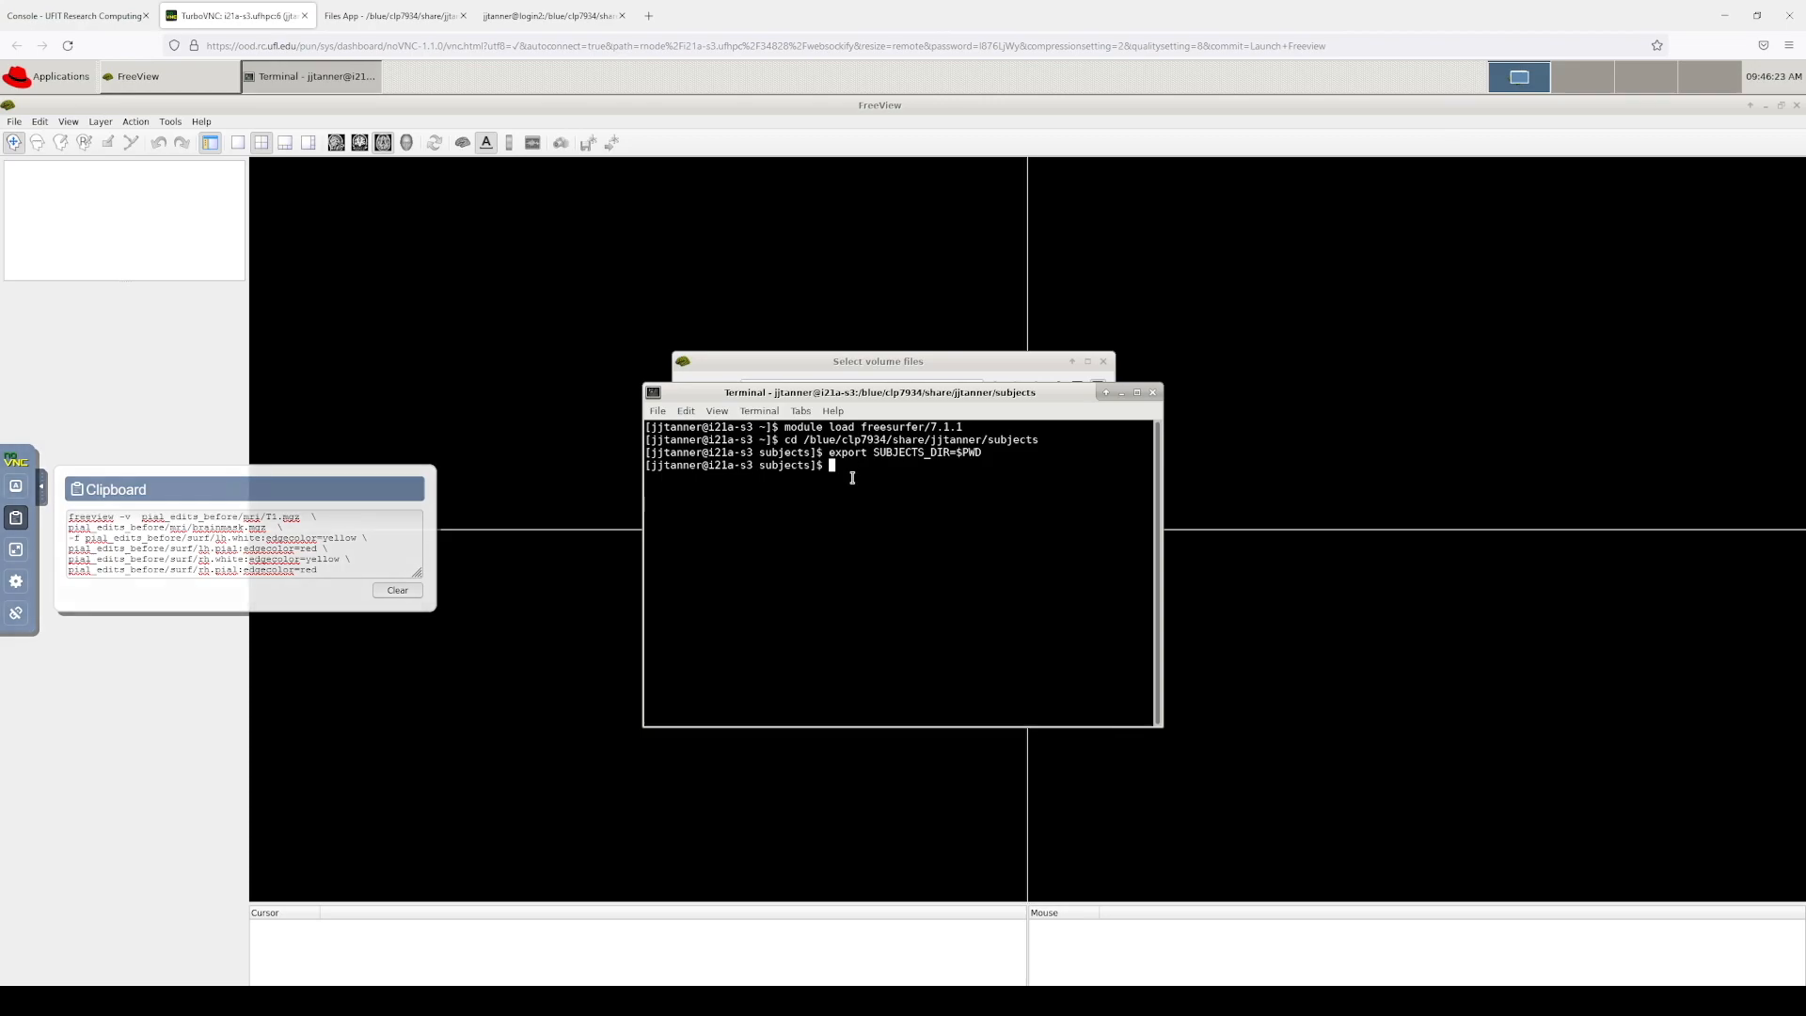
right_click(854, 467)
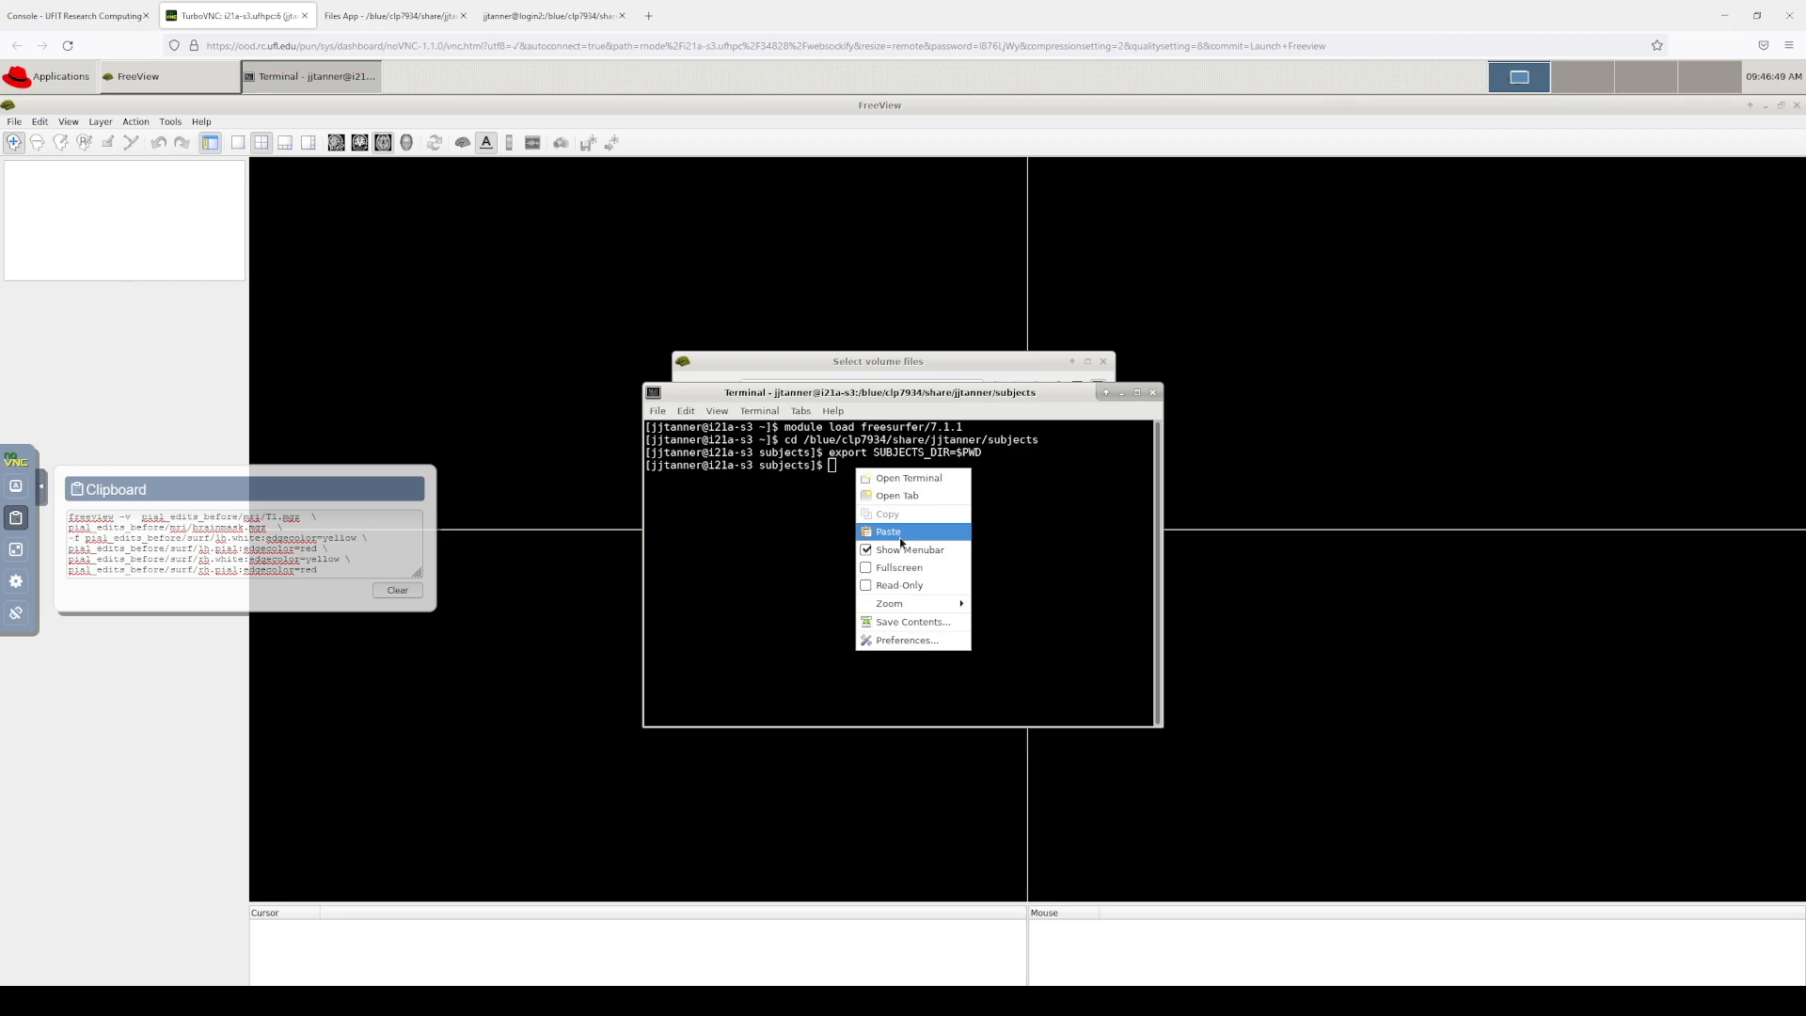
click(1026, 503)
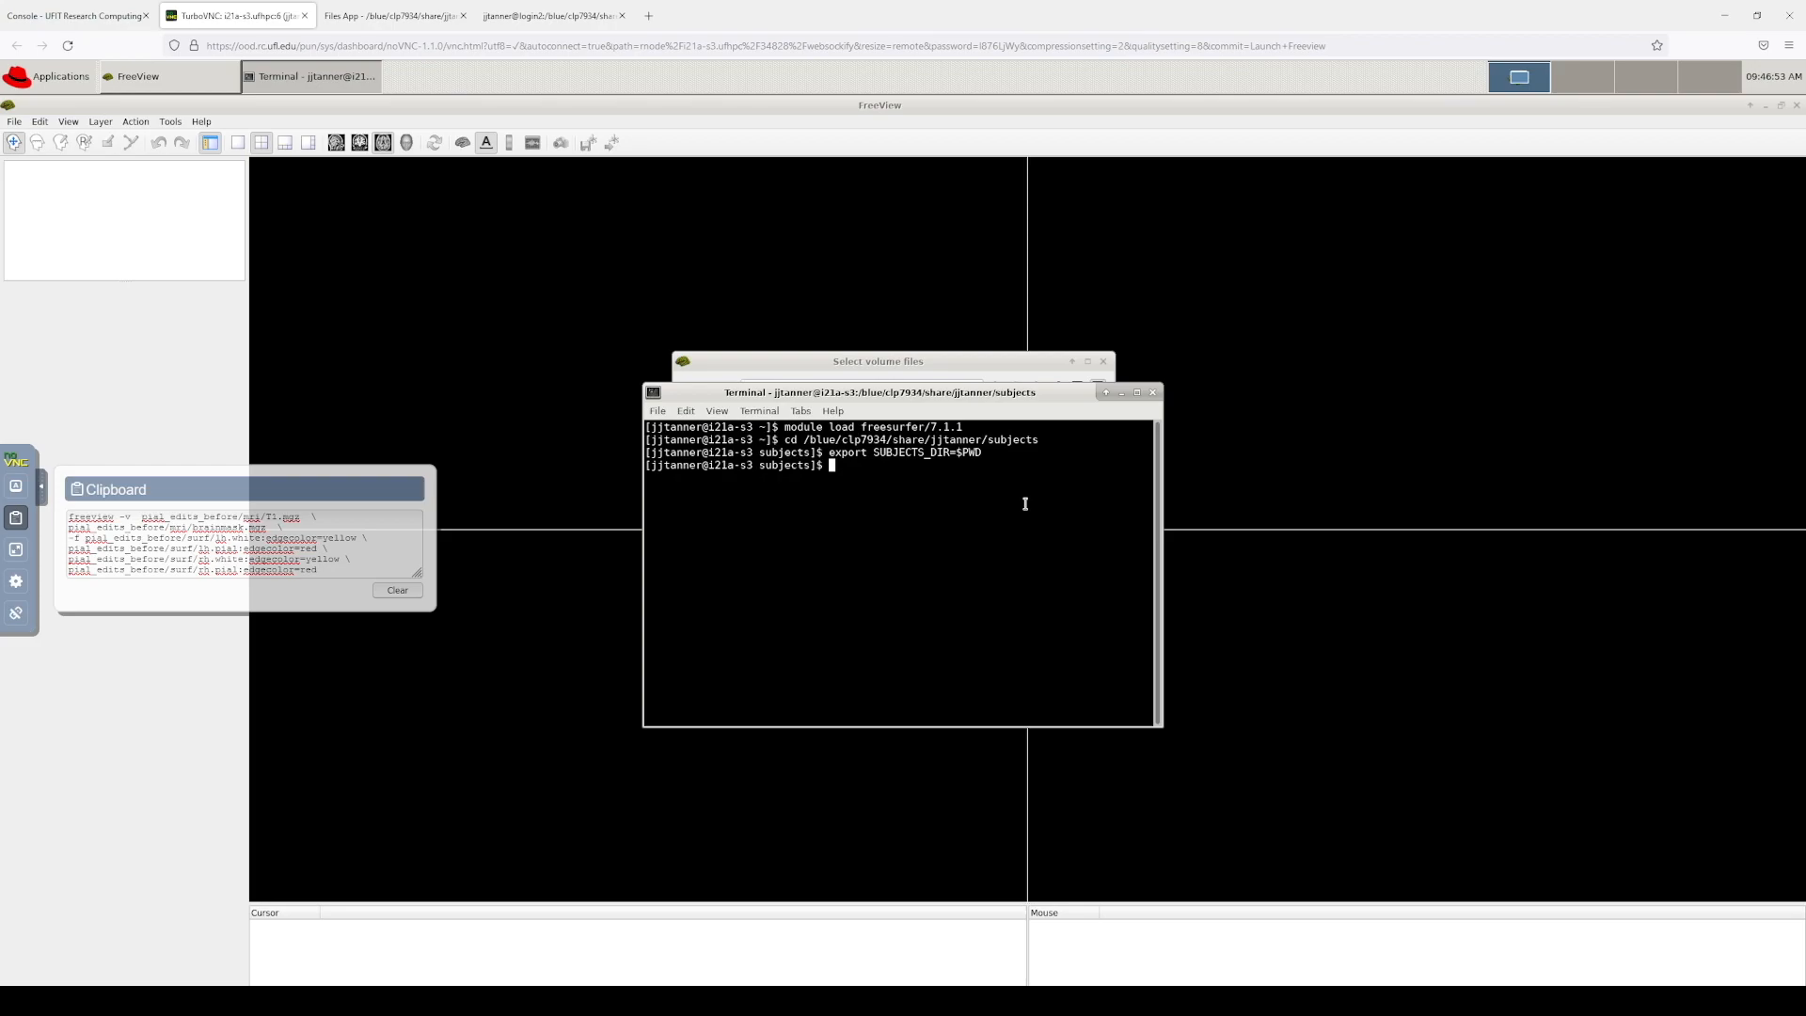
click(40, 489)
drag(1020, 395, 1060, 460)
click(945, 366)
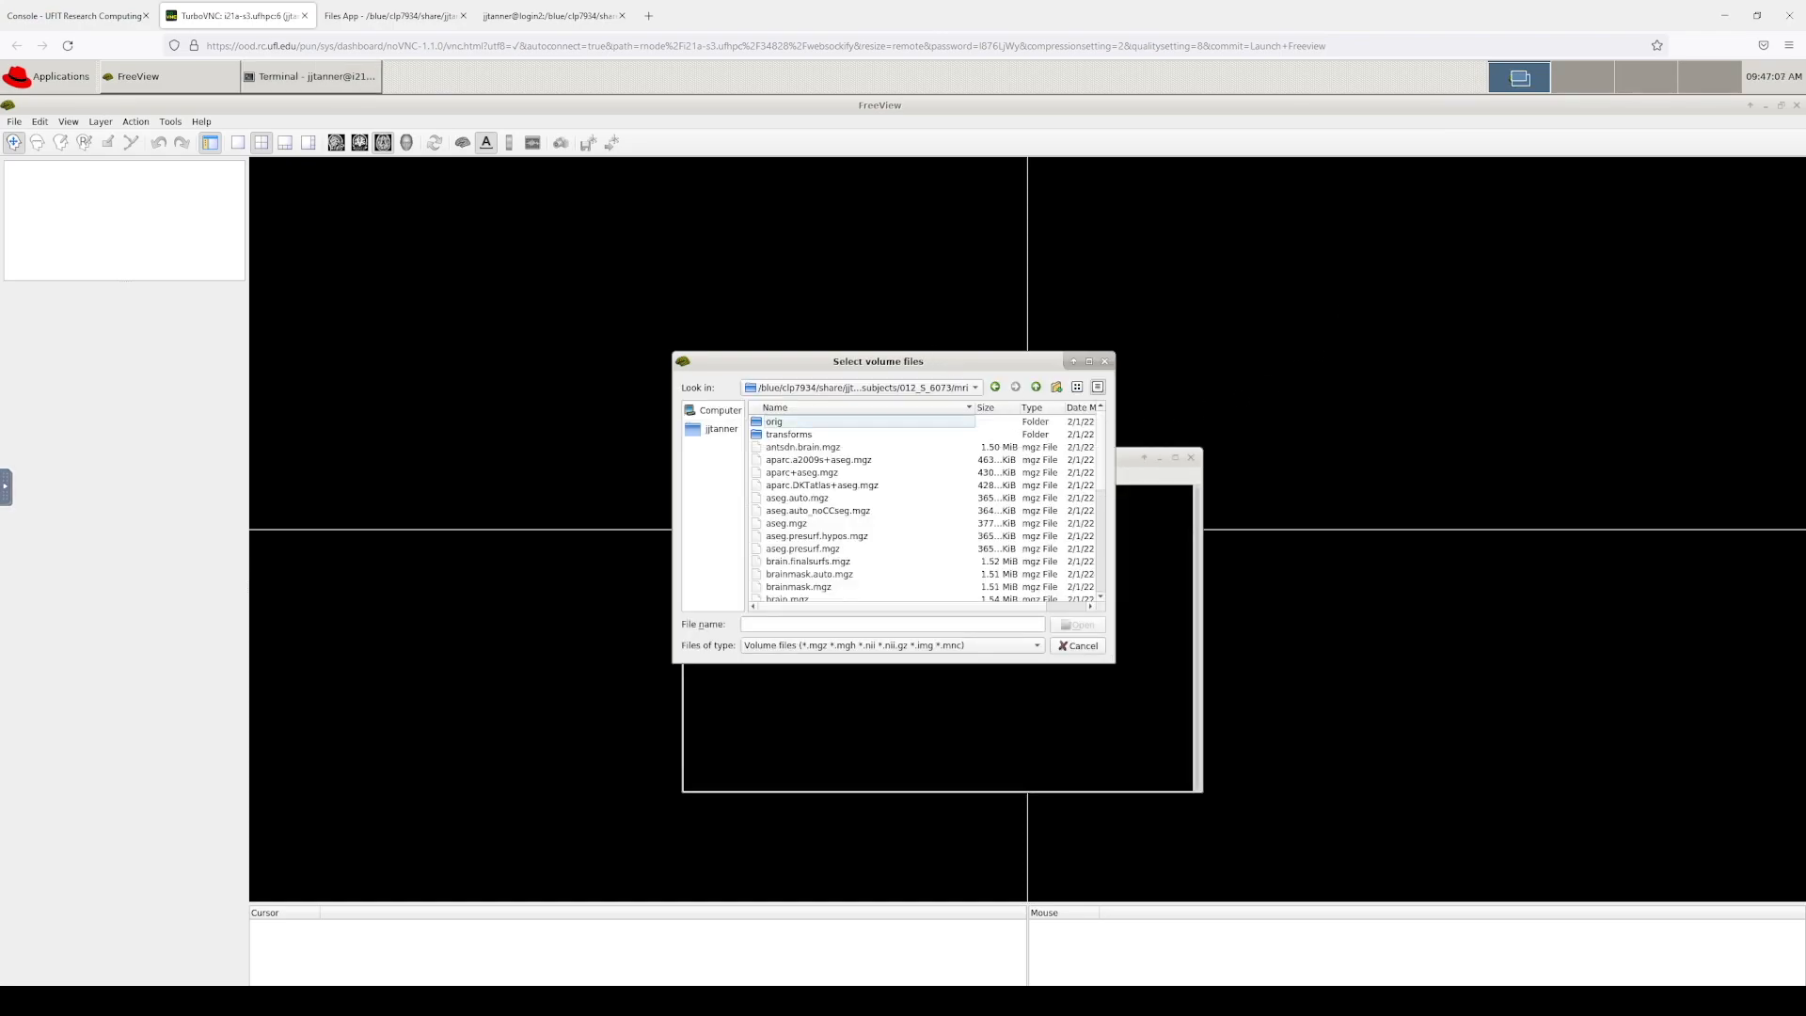
Step: Pick T1.mgz from 012_S_6073's mri folder as the volume file, Grayscale color map
key(alt+Tab)
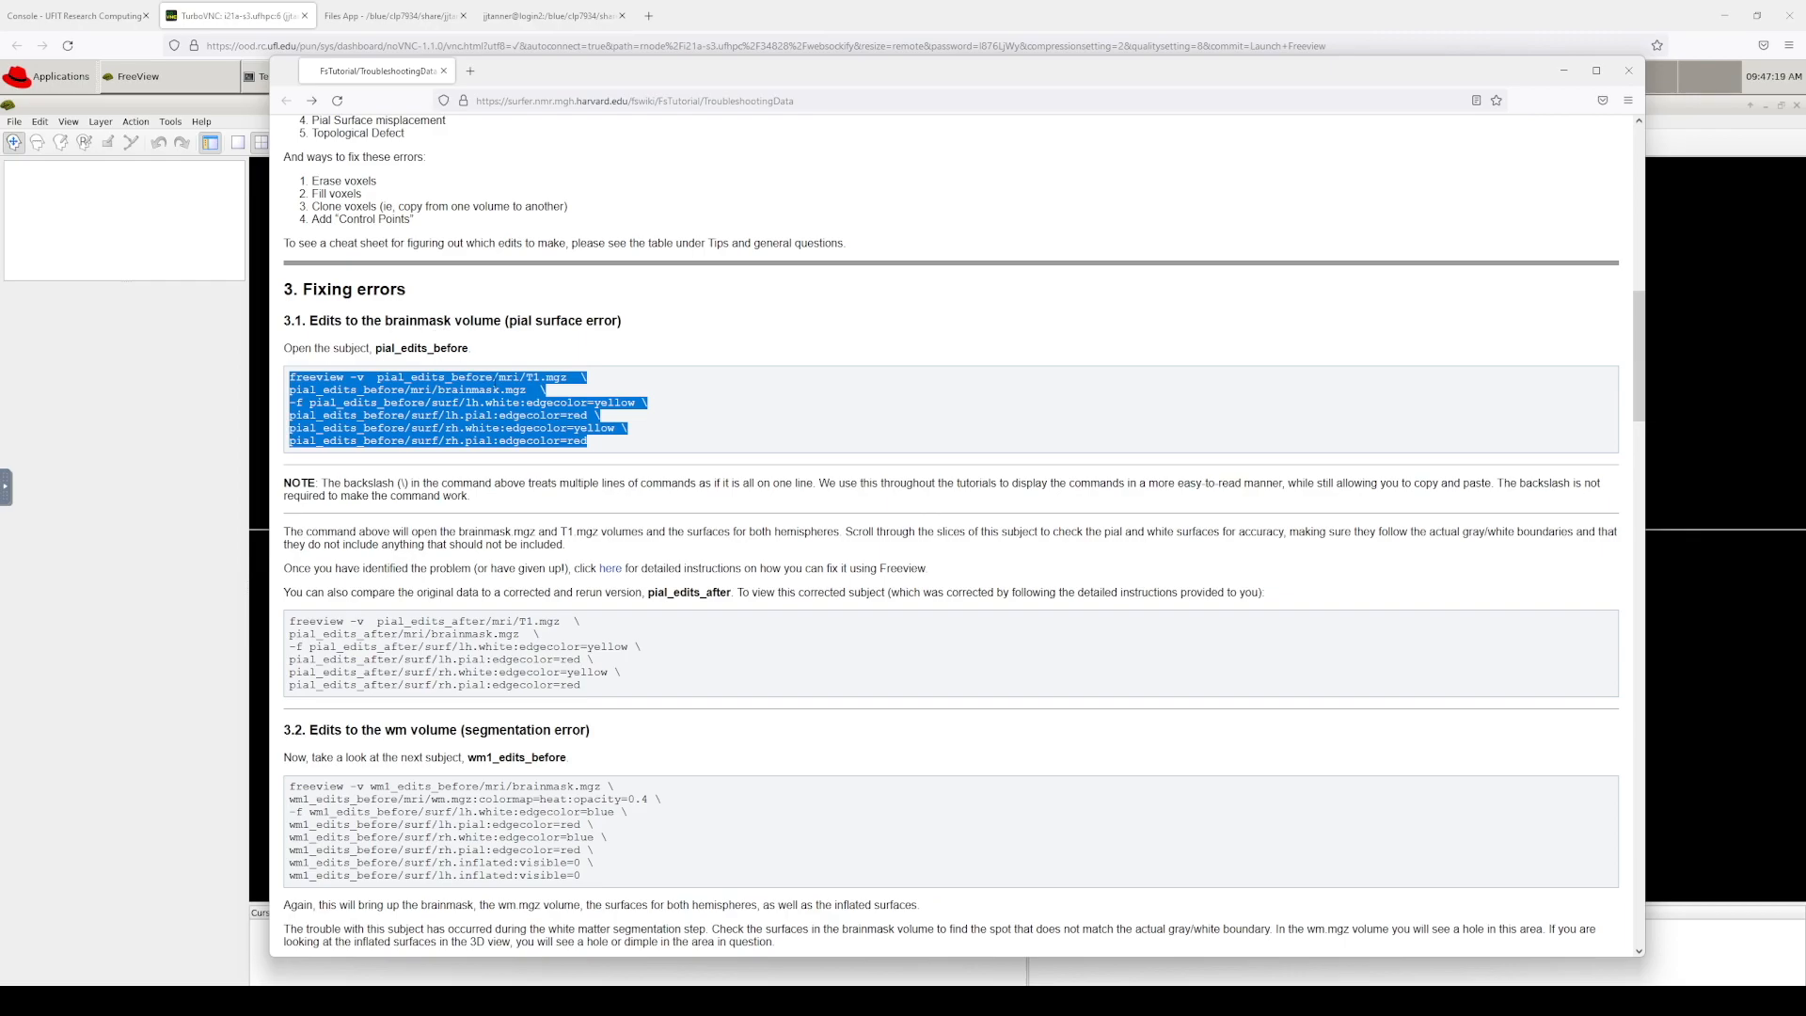
click(532, 377)
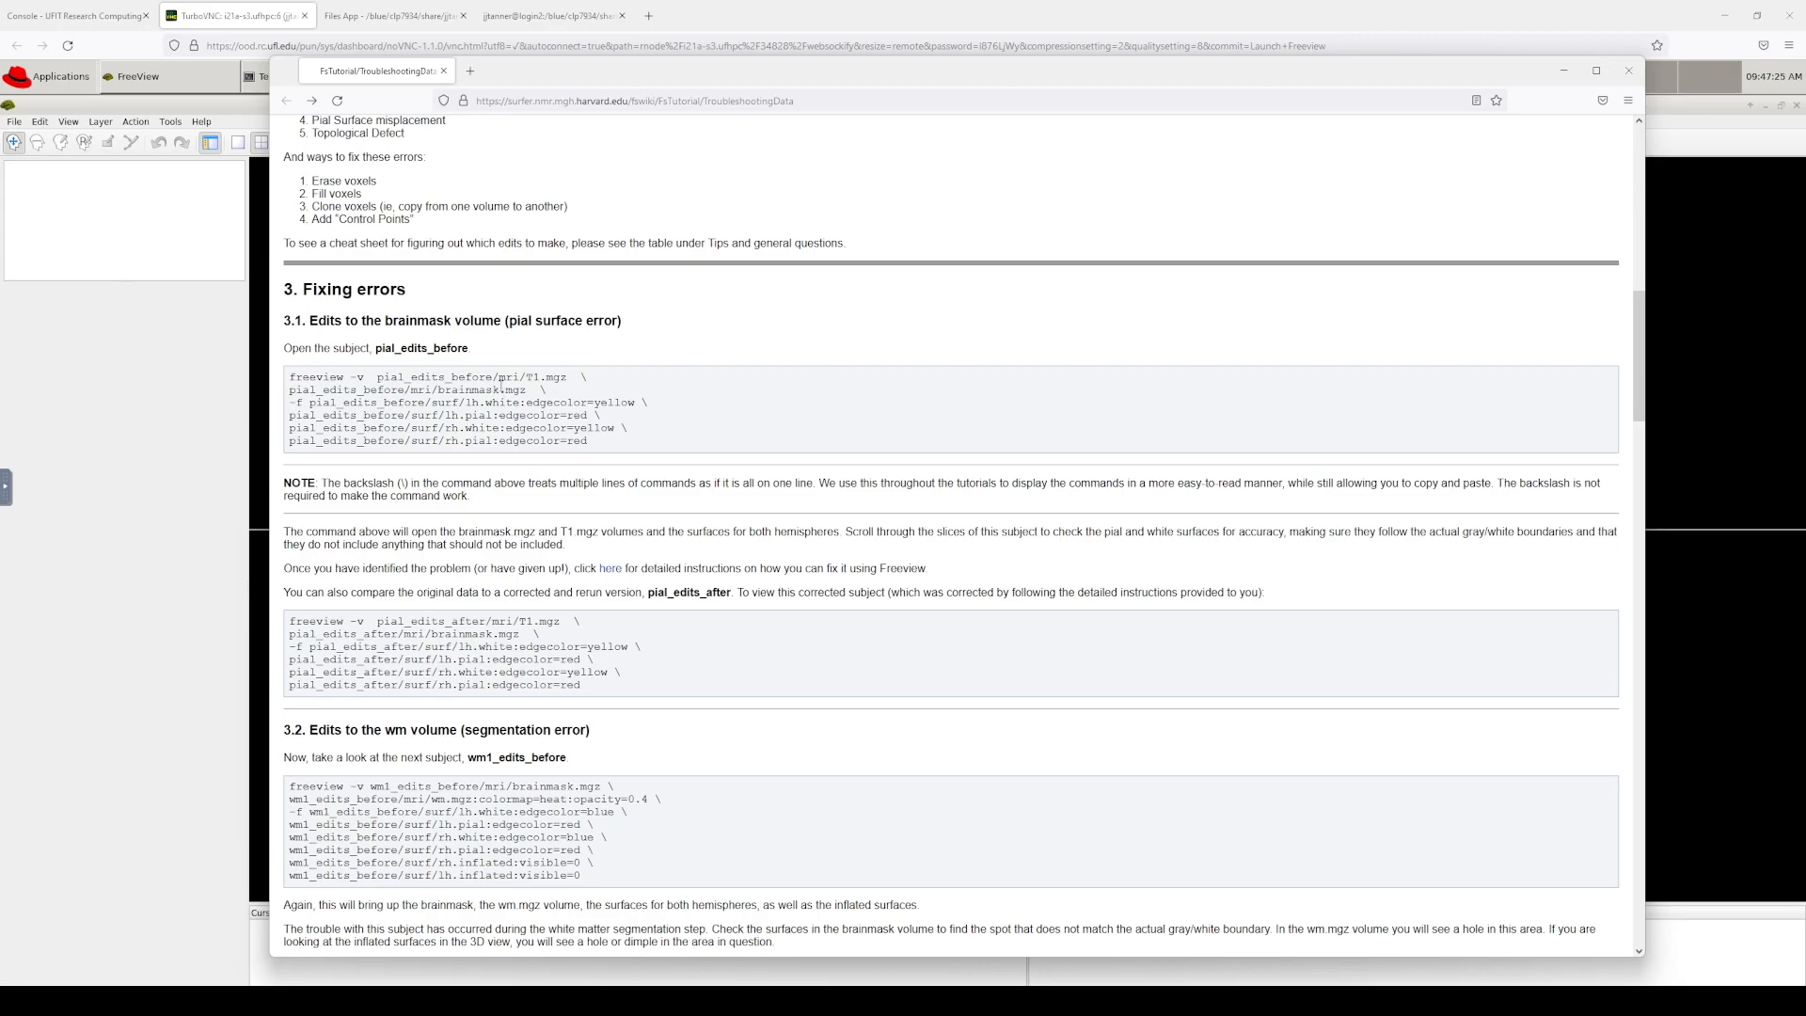
click(213, 374)
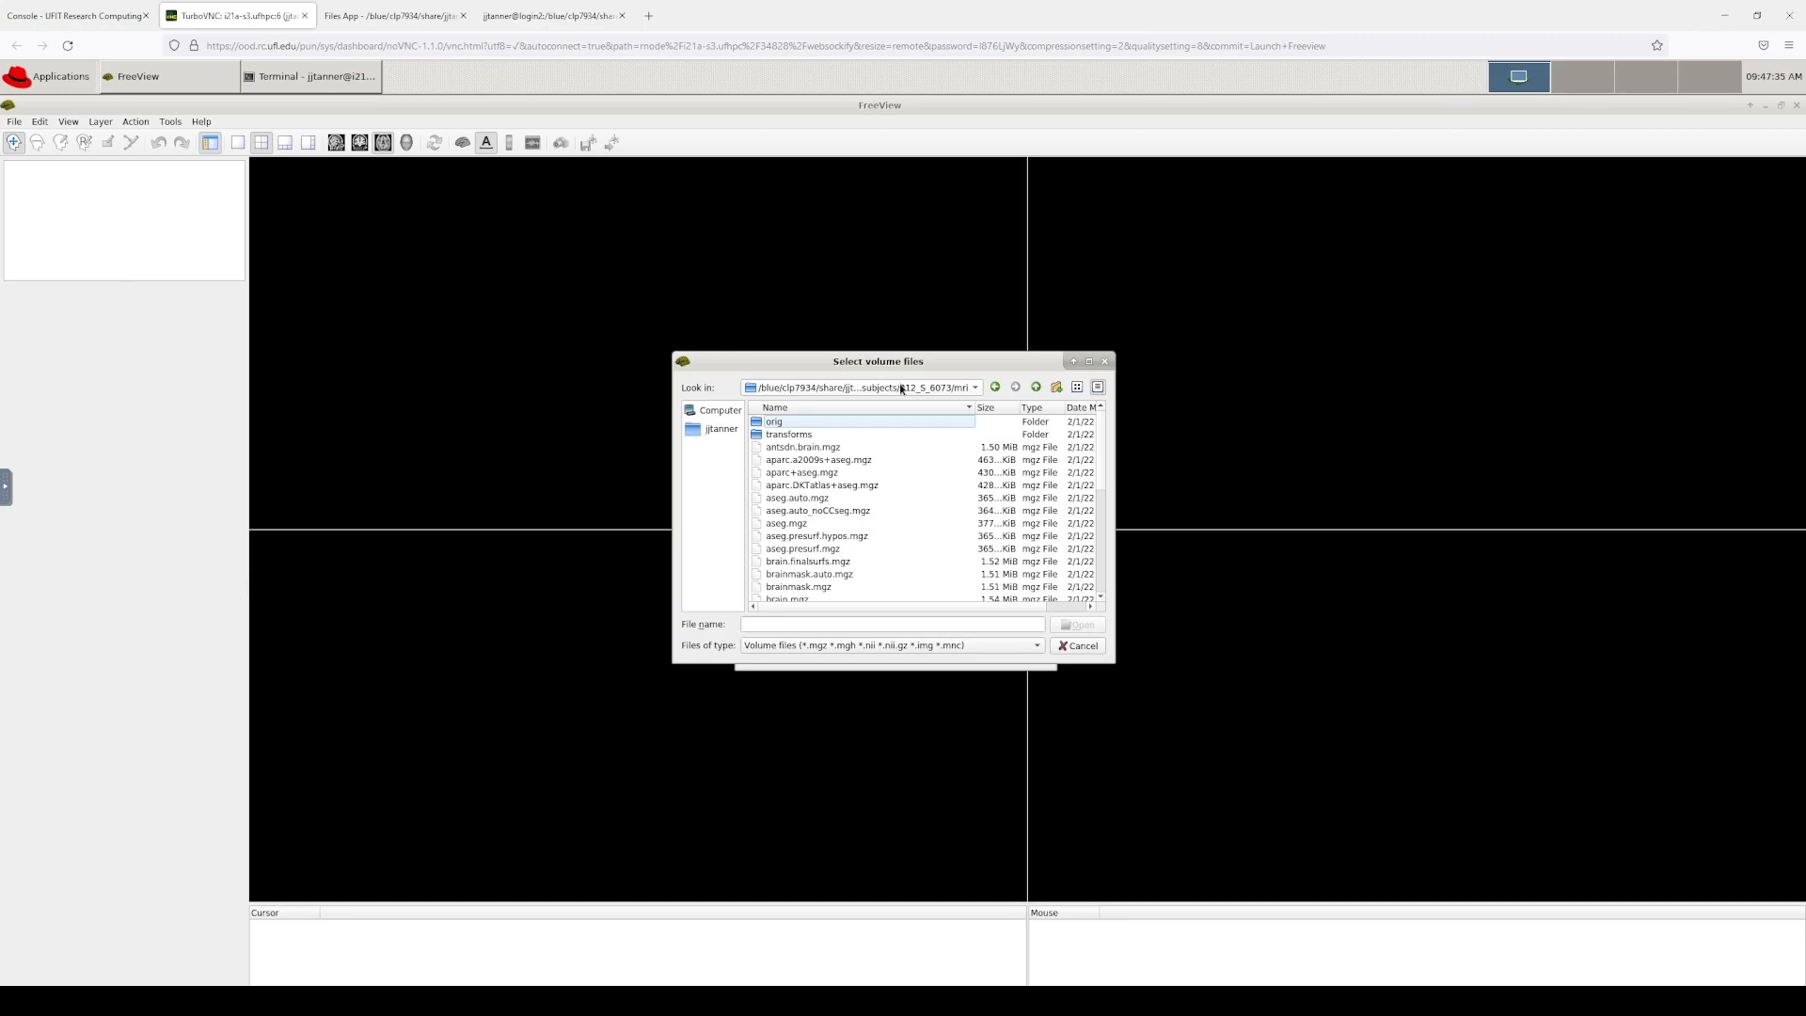
scroll(842, 481, down, 7)
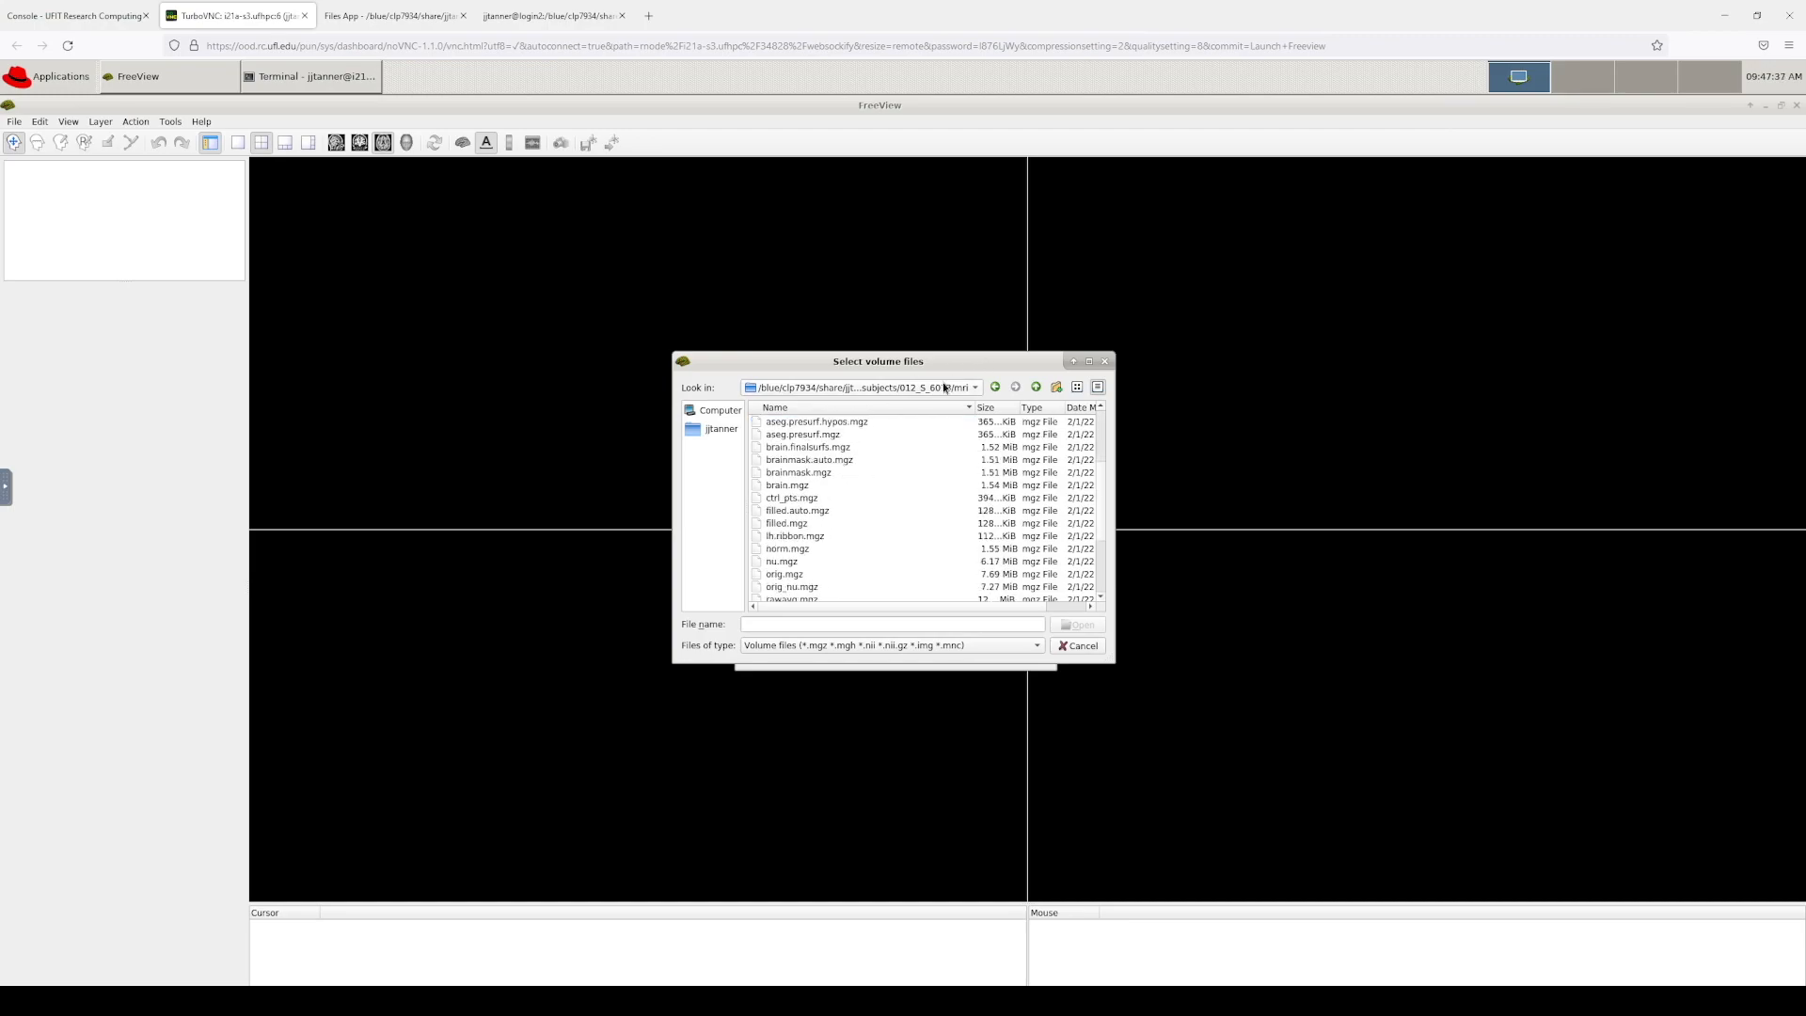
click(784, 538)
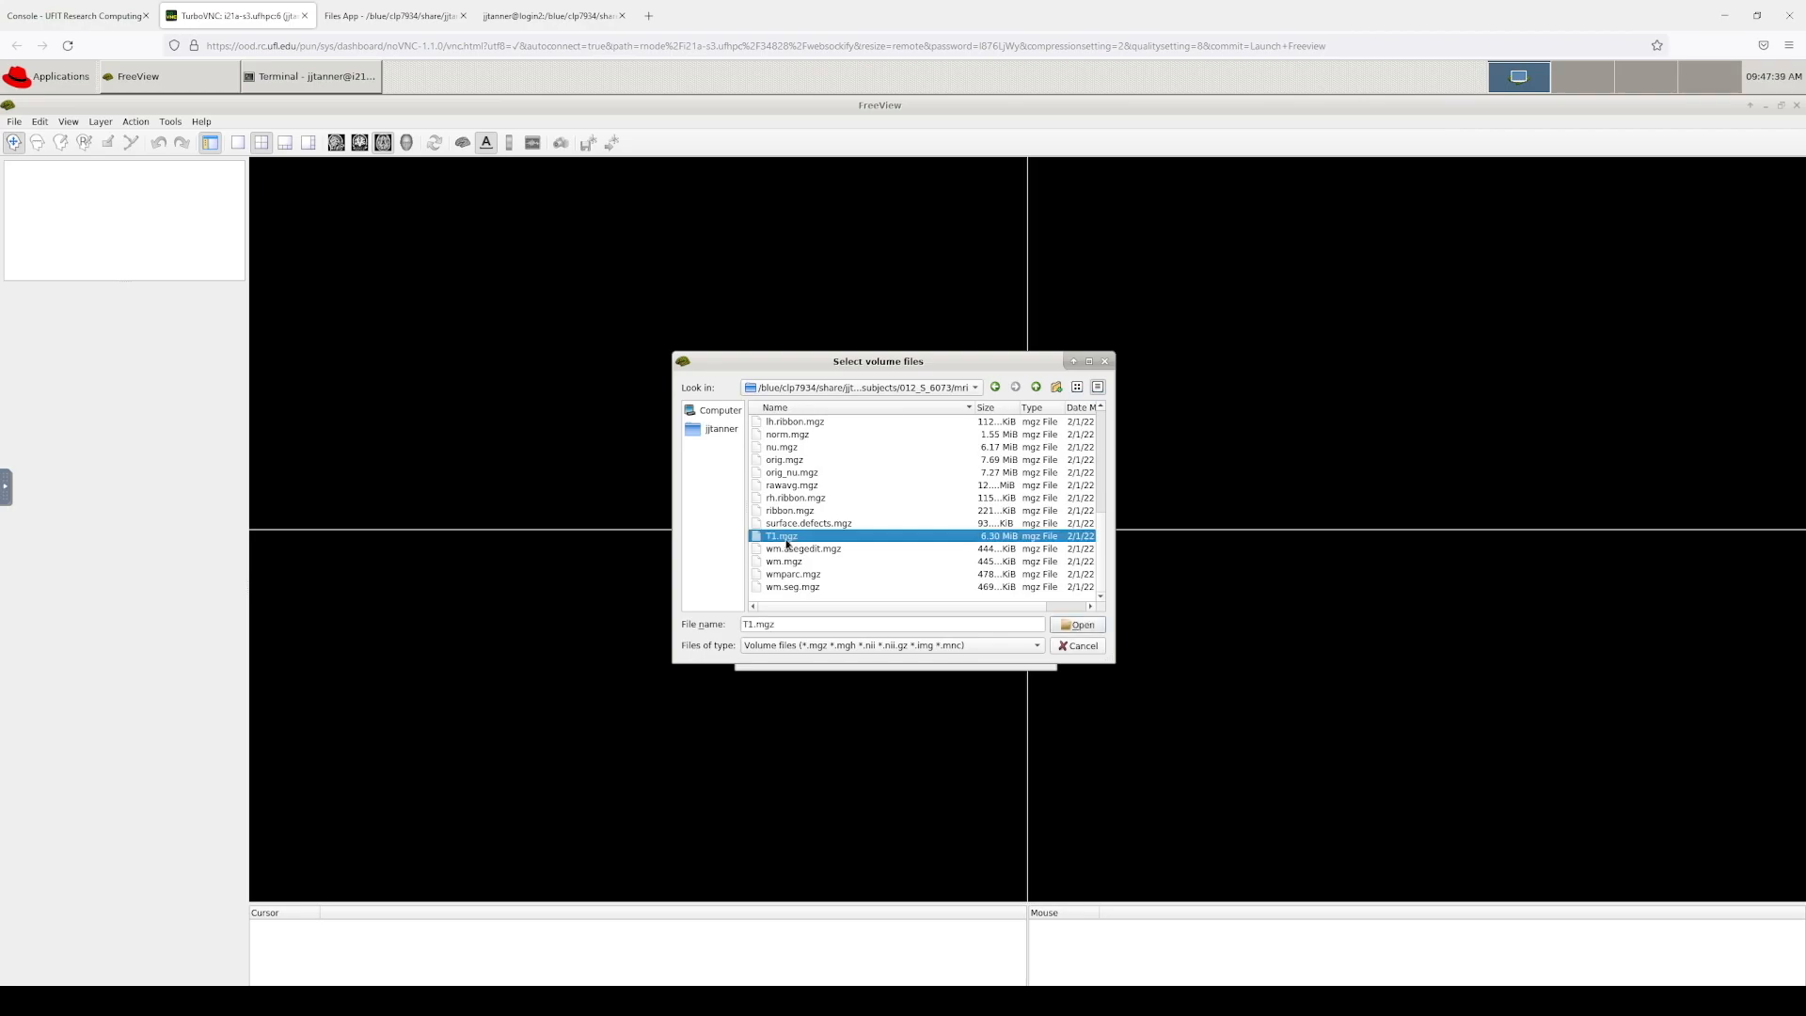
click(1078, 624)
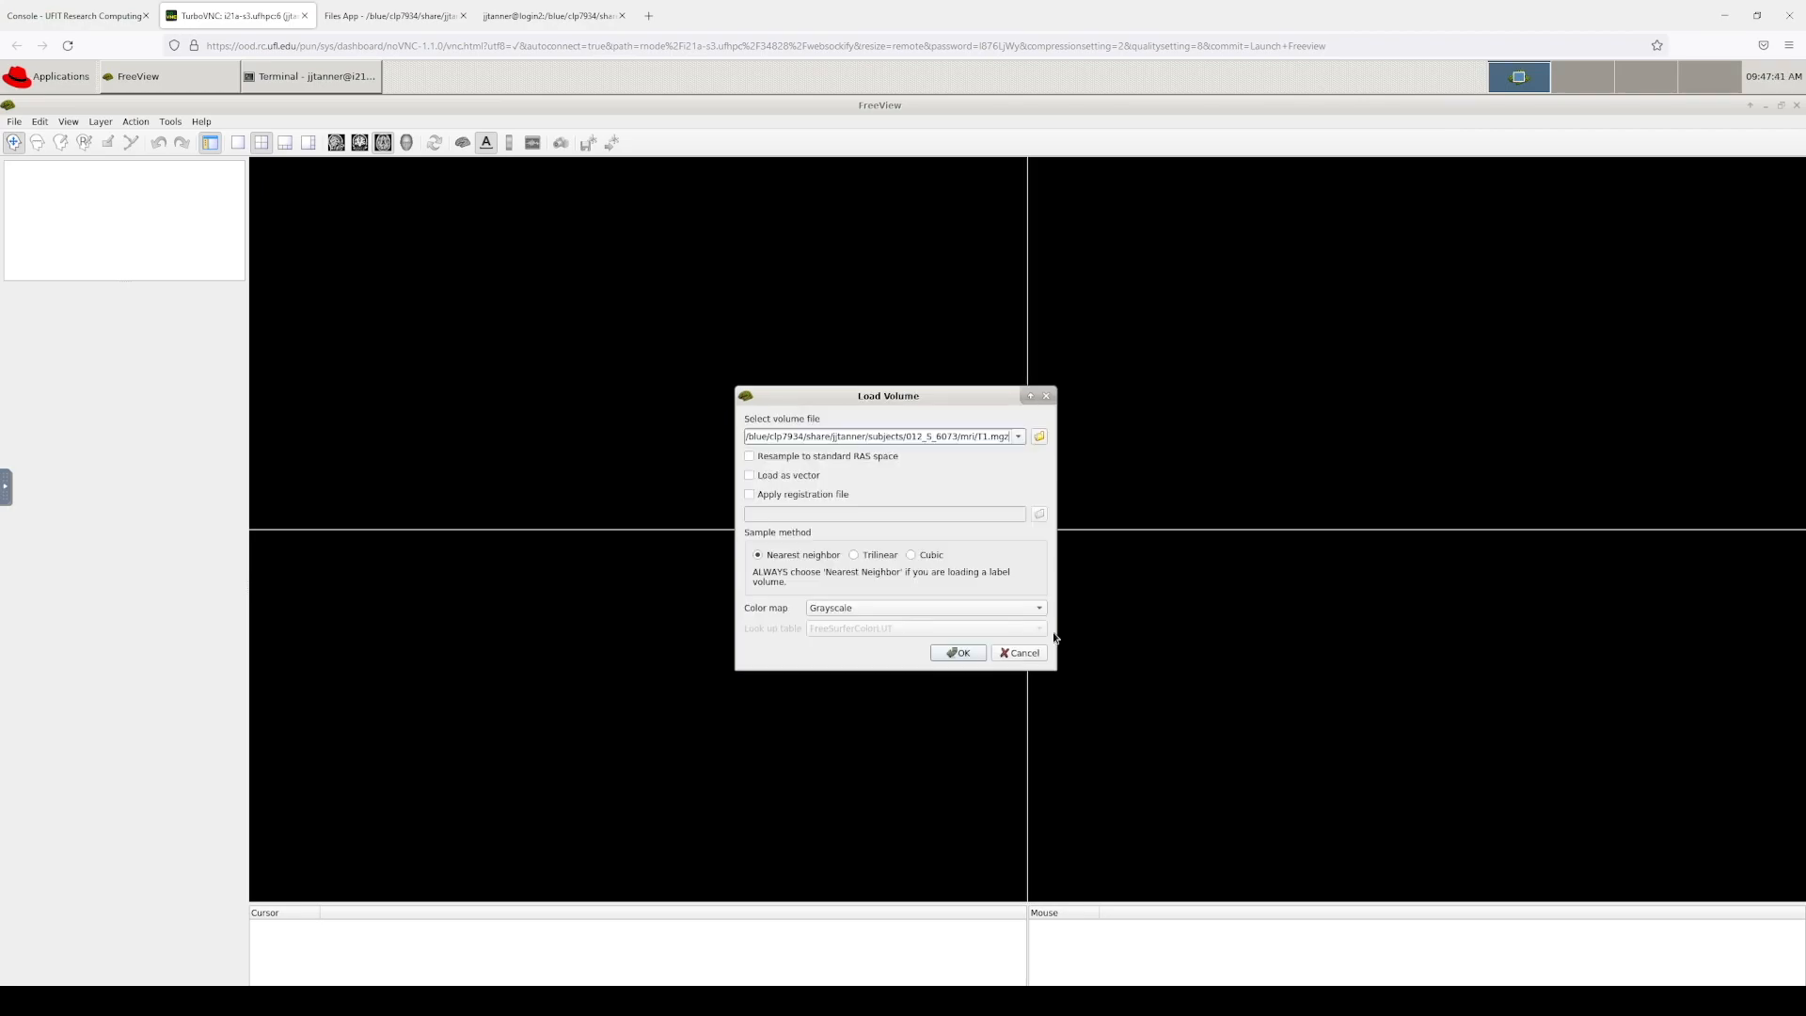
Step: Load T1.mgz, then add brainmask.mgz from the same mri folder as a second volume
click(966, 656)
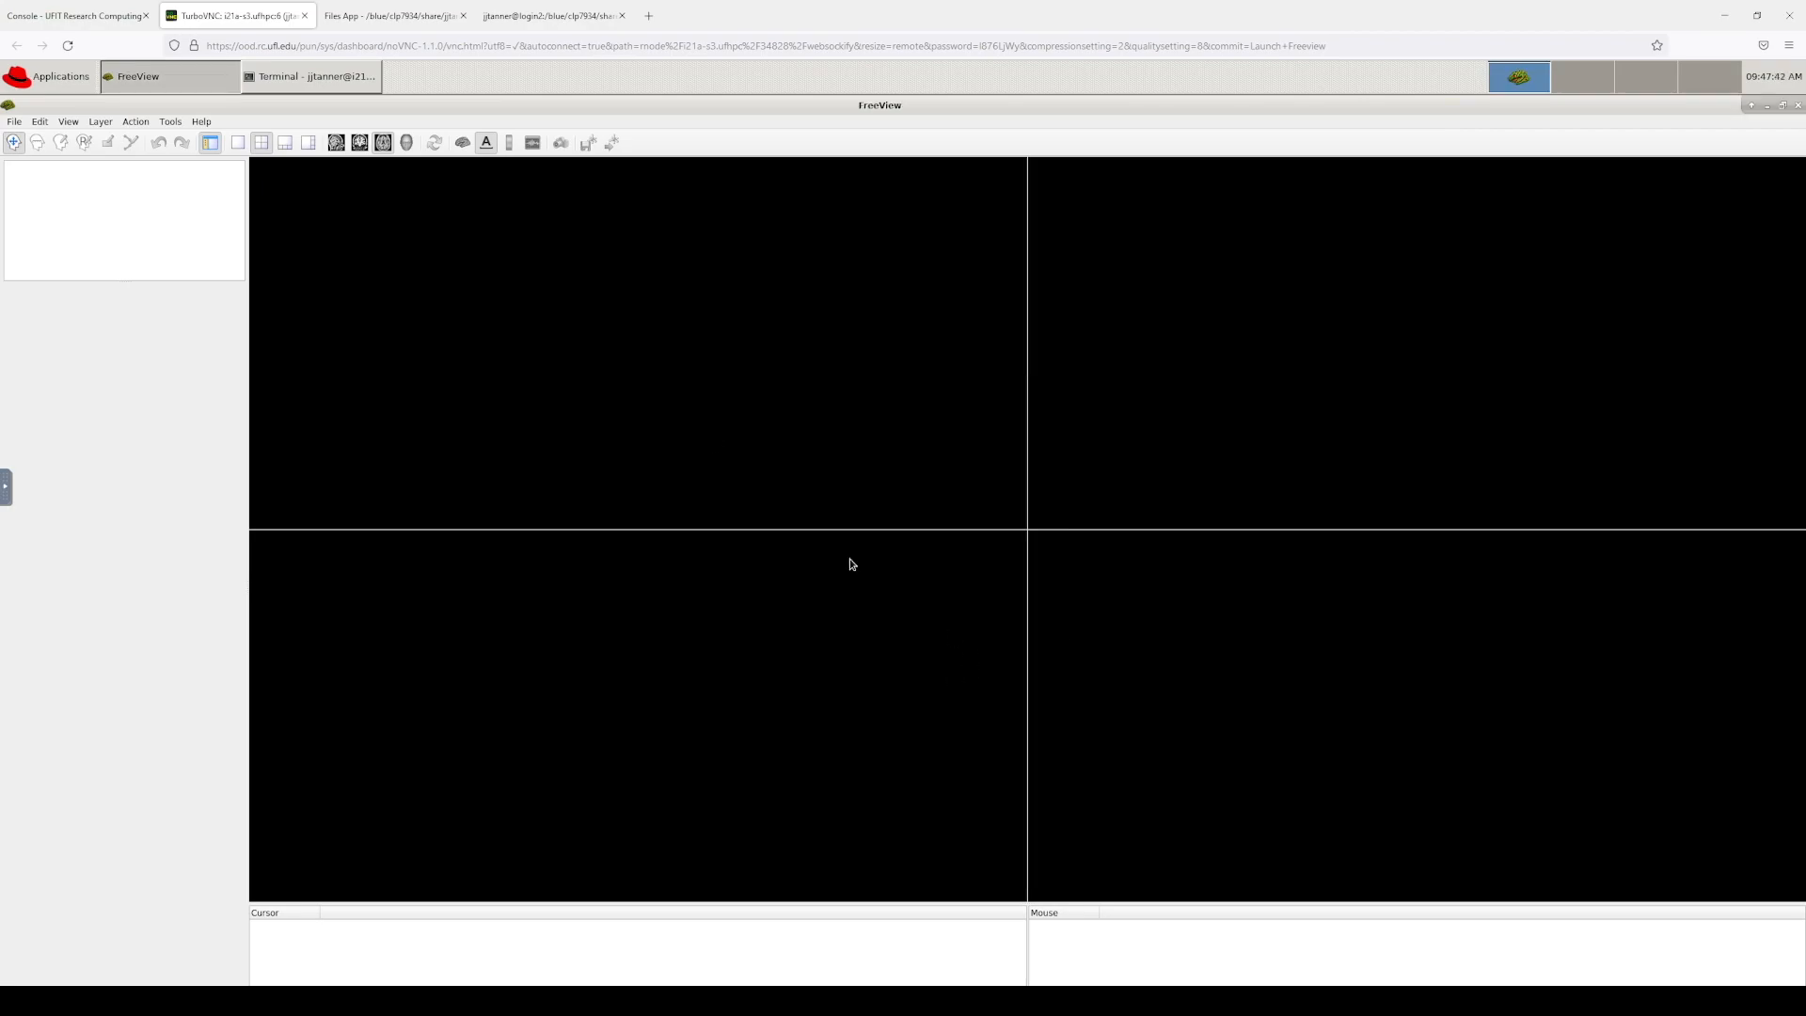
click(14, 122)
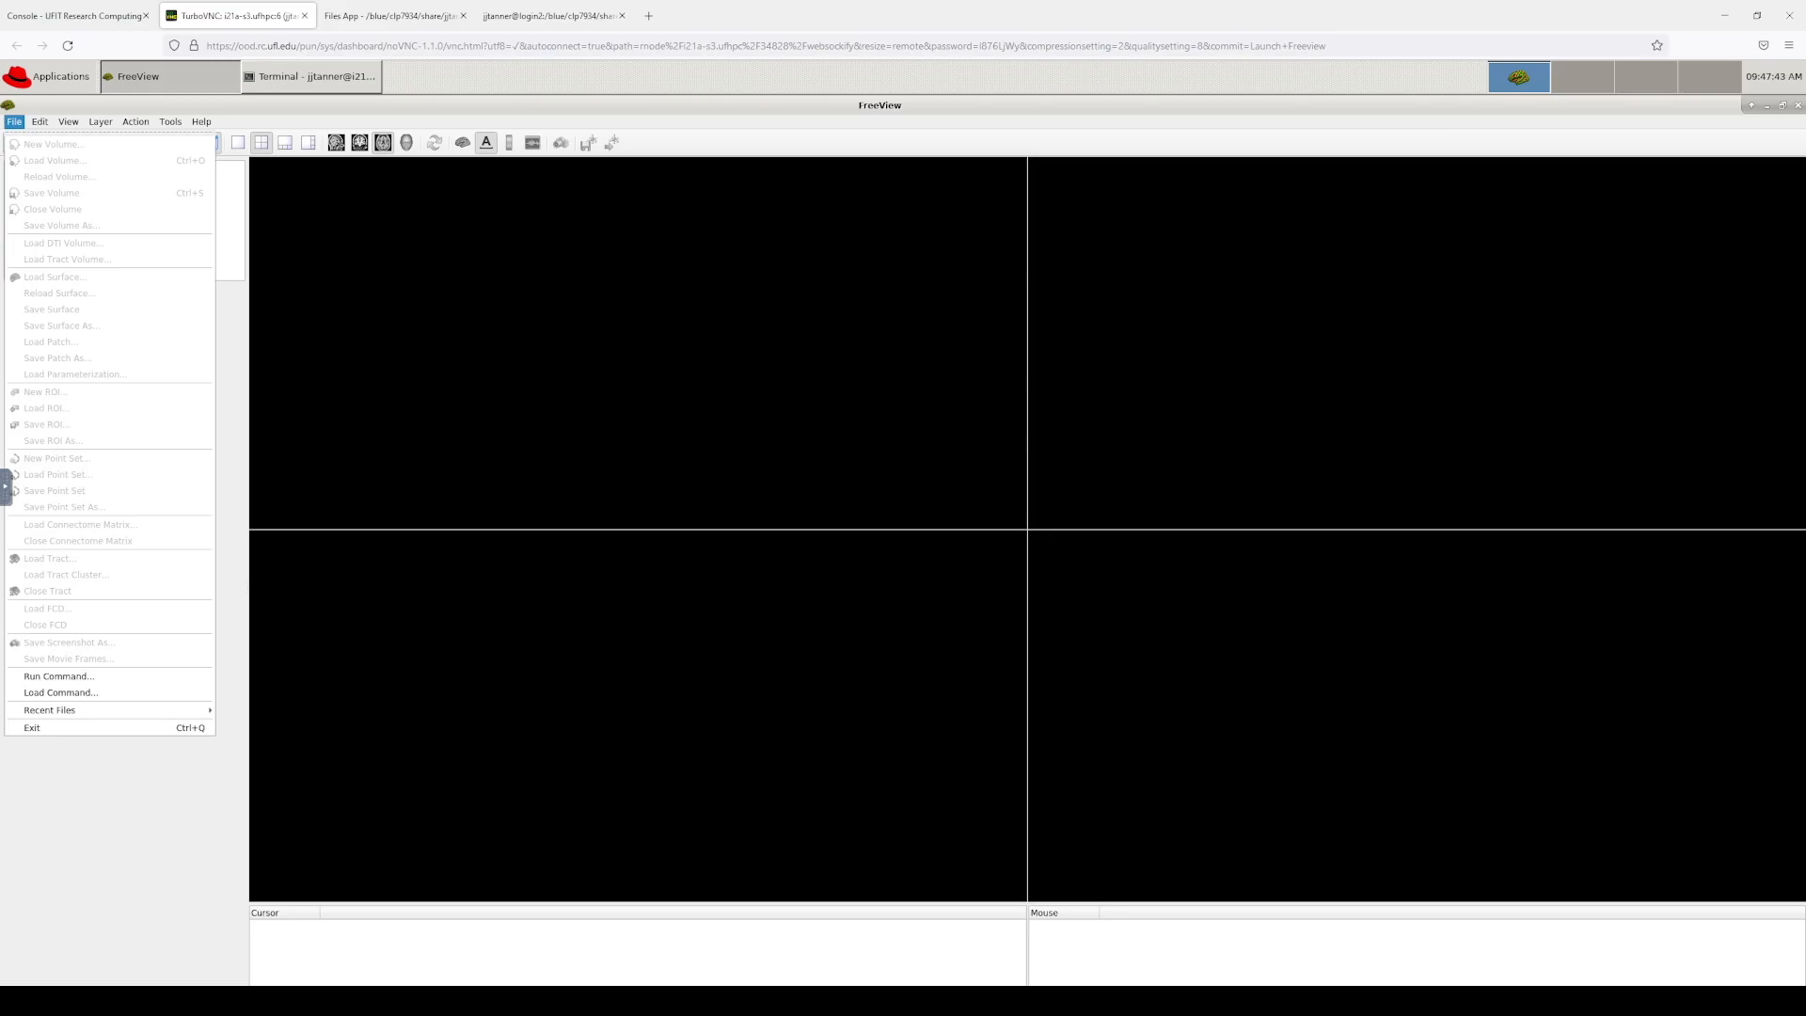
click(14, 128)
click(14, 128)
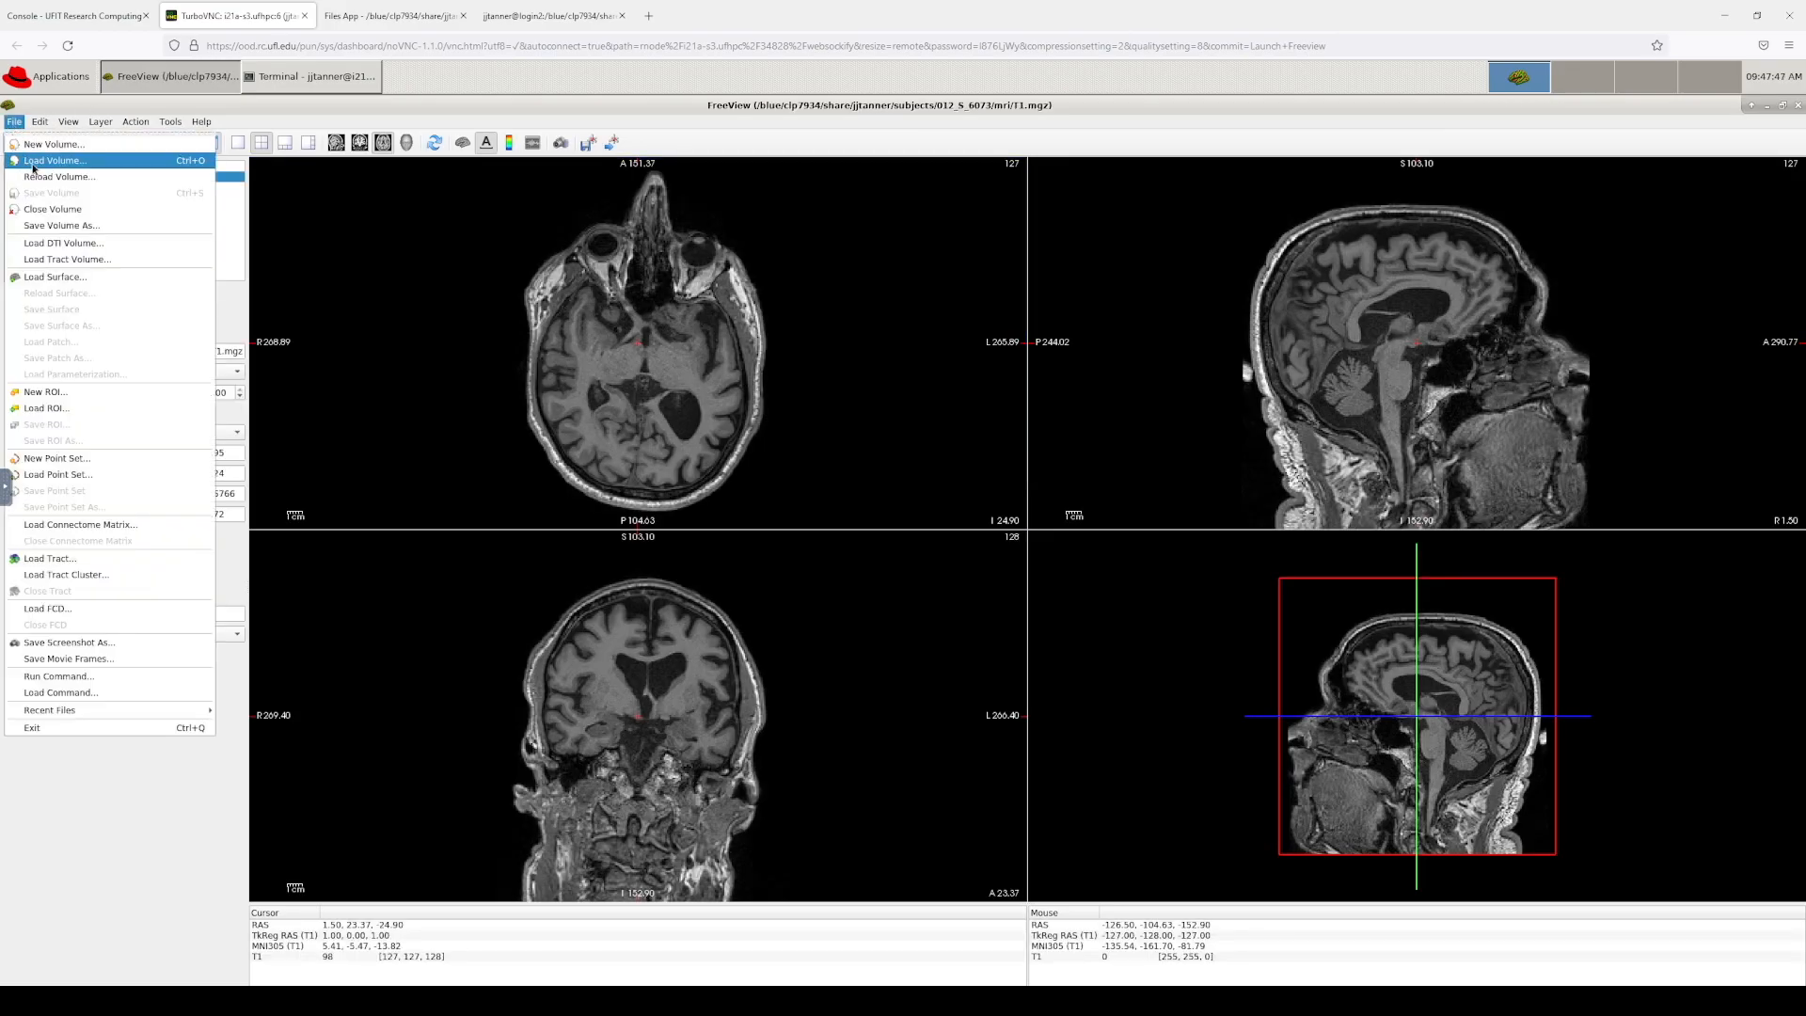
click(38, 161)
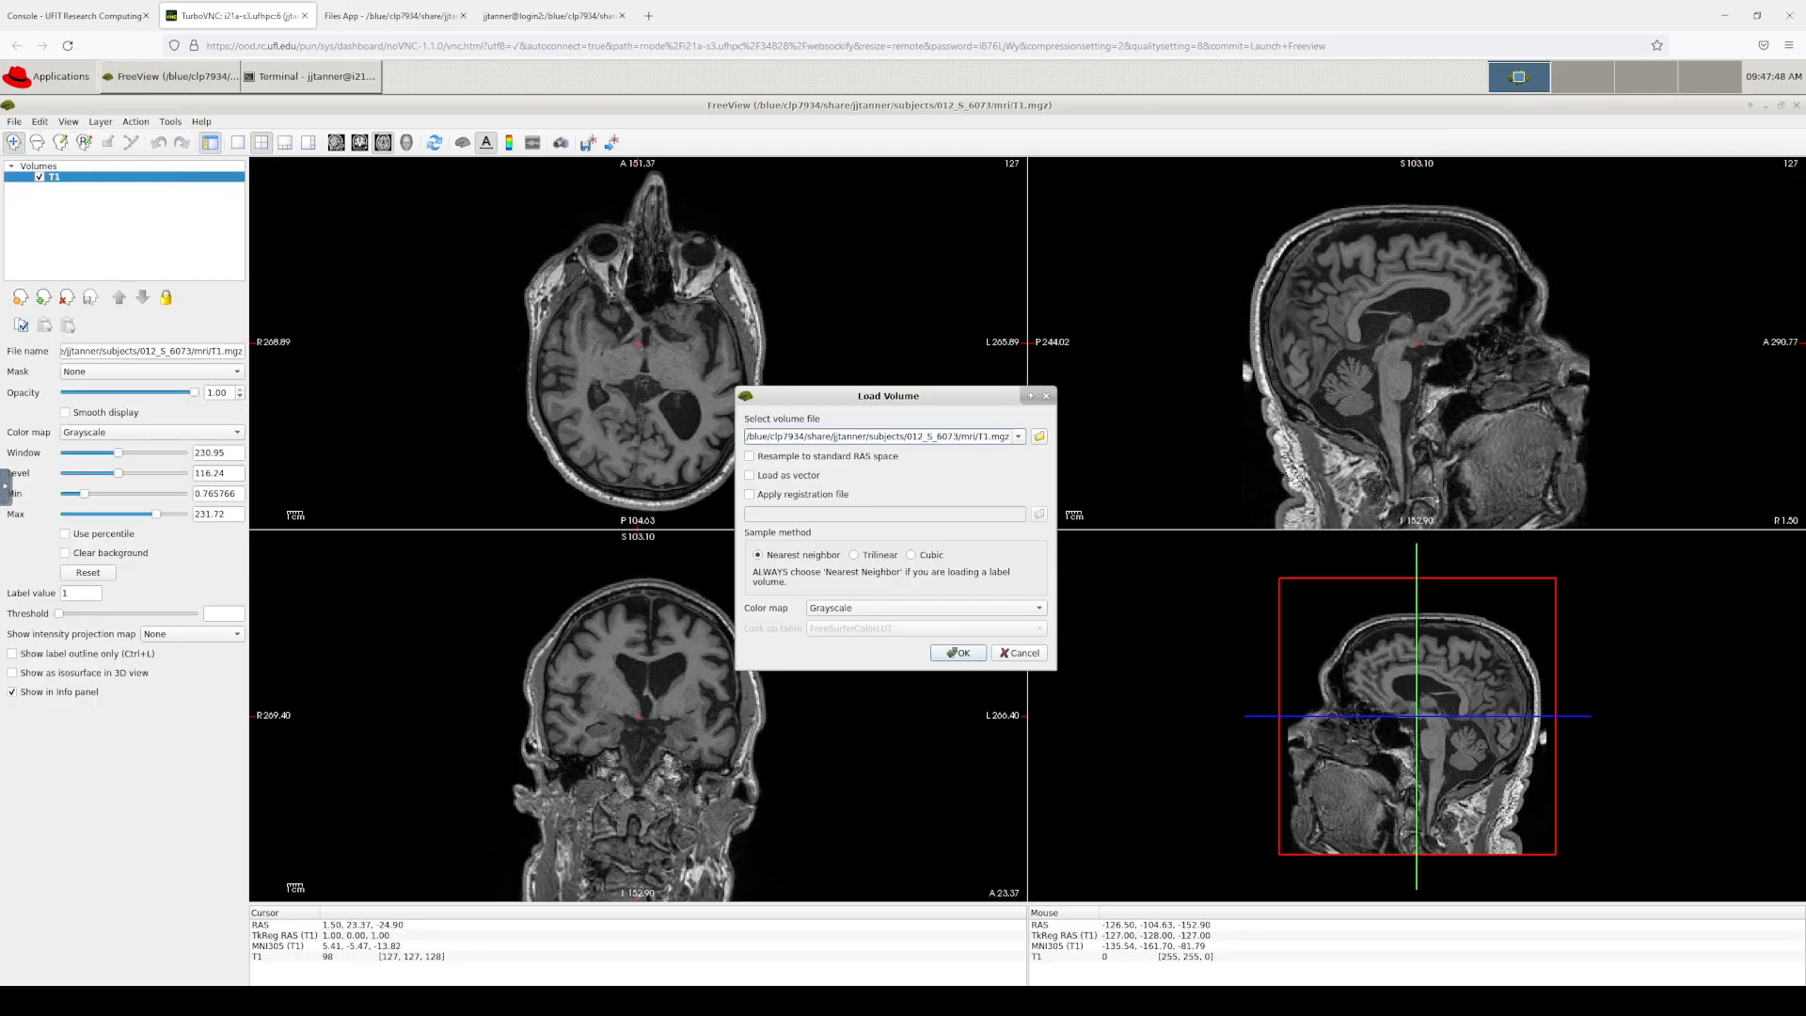
click(1039, 436)
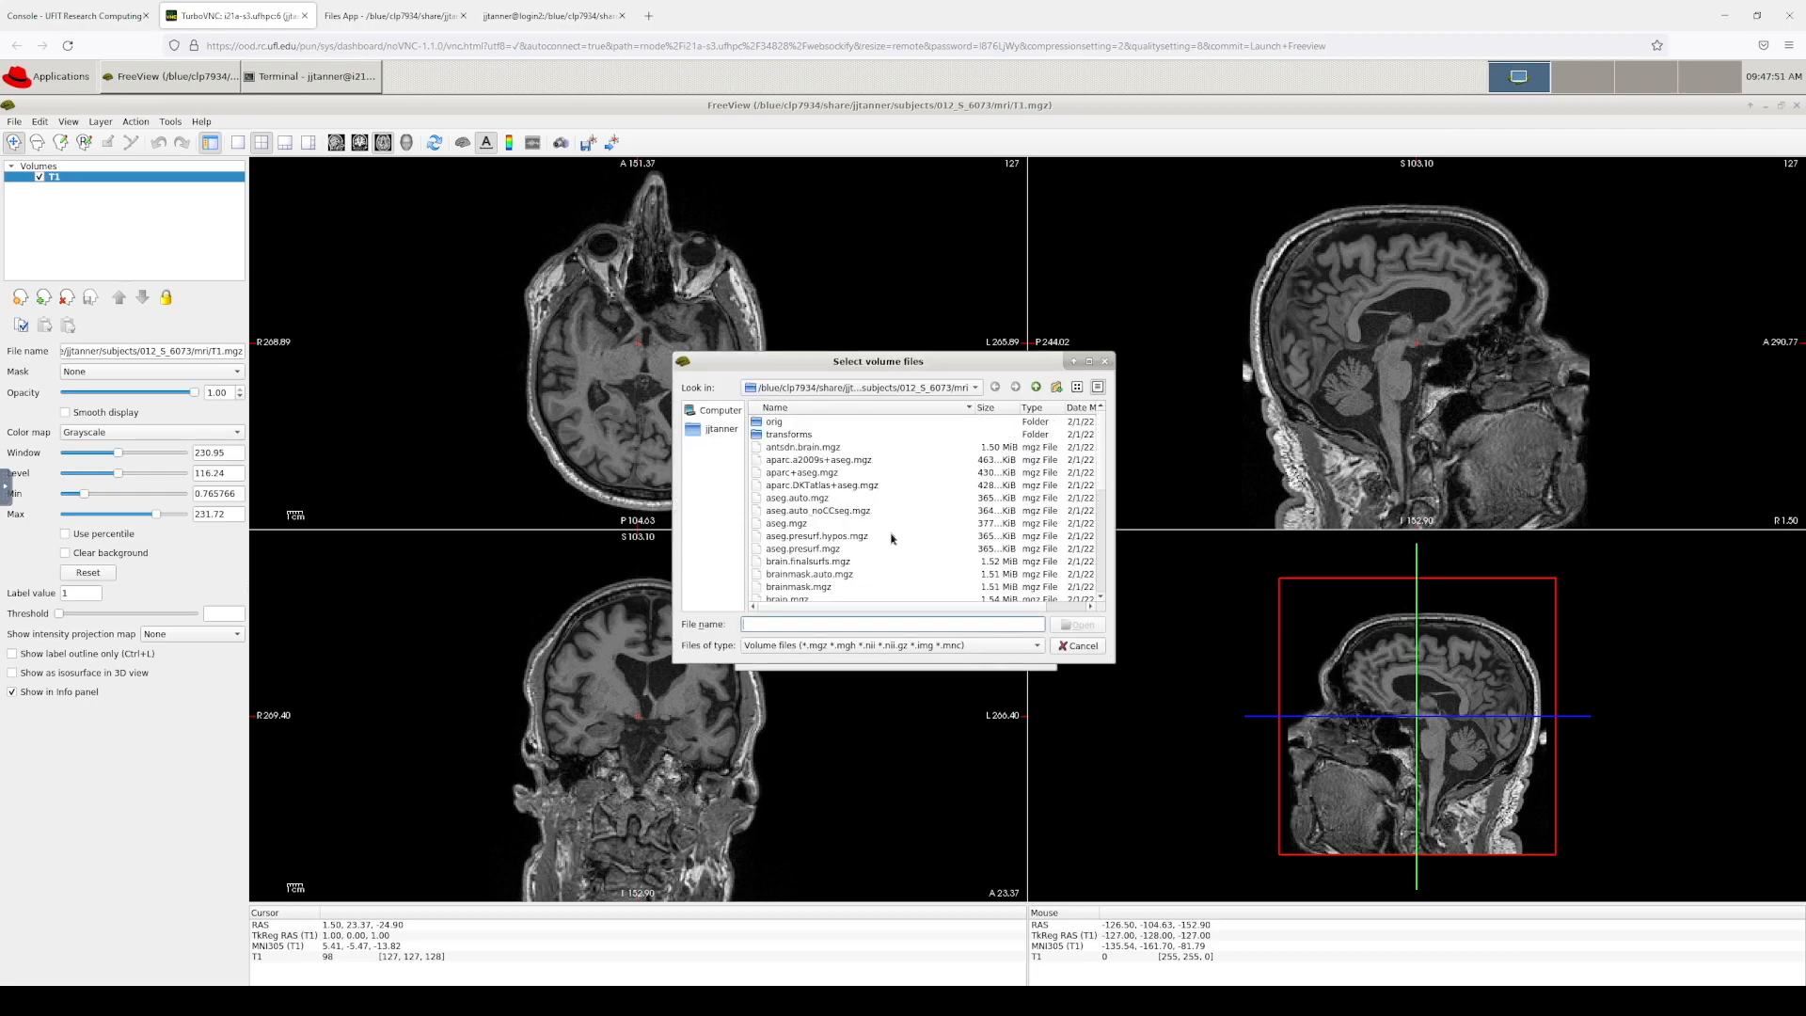
scroll(892, 538, down, 1)
click(817, 472)
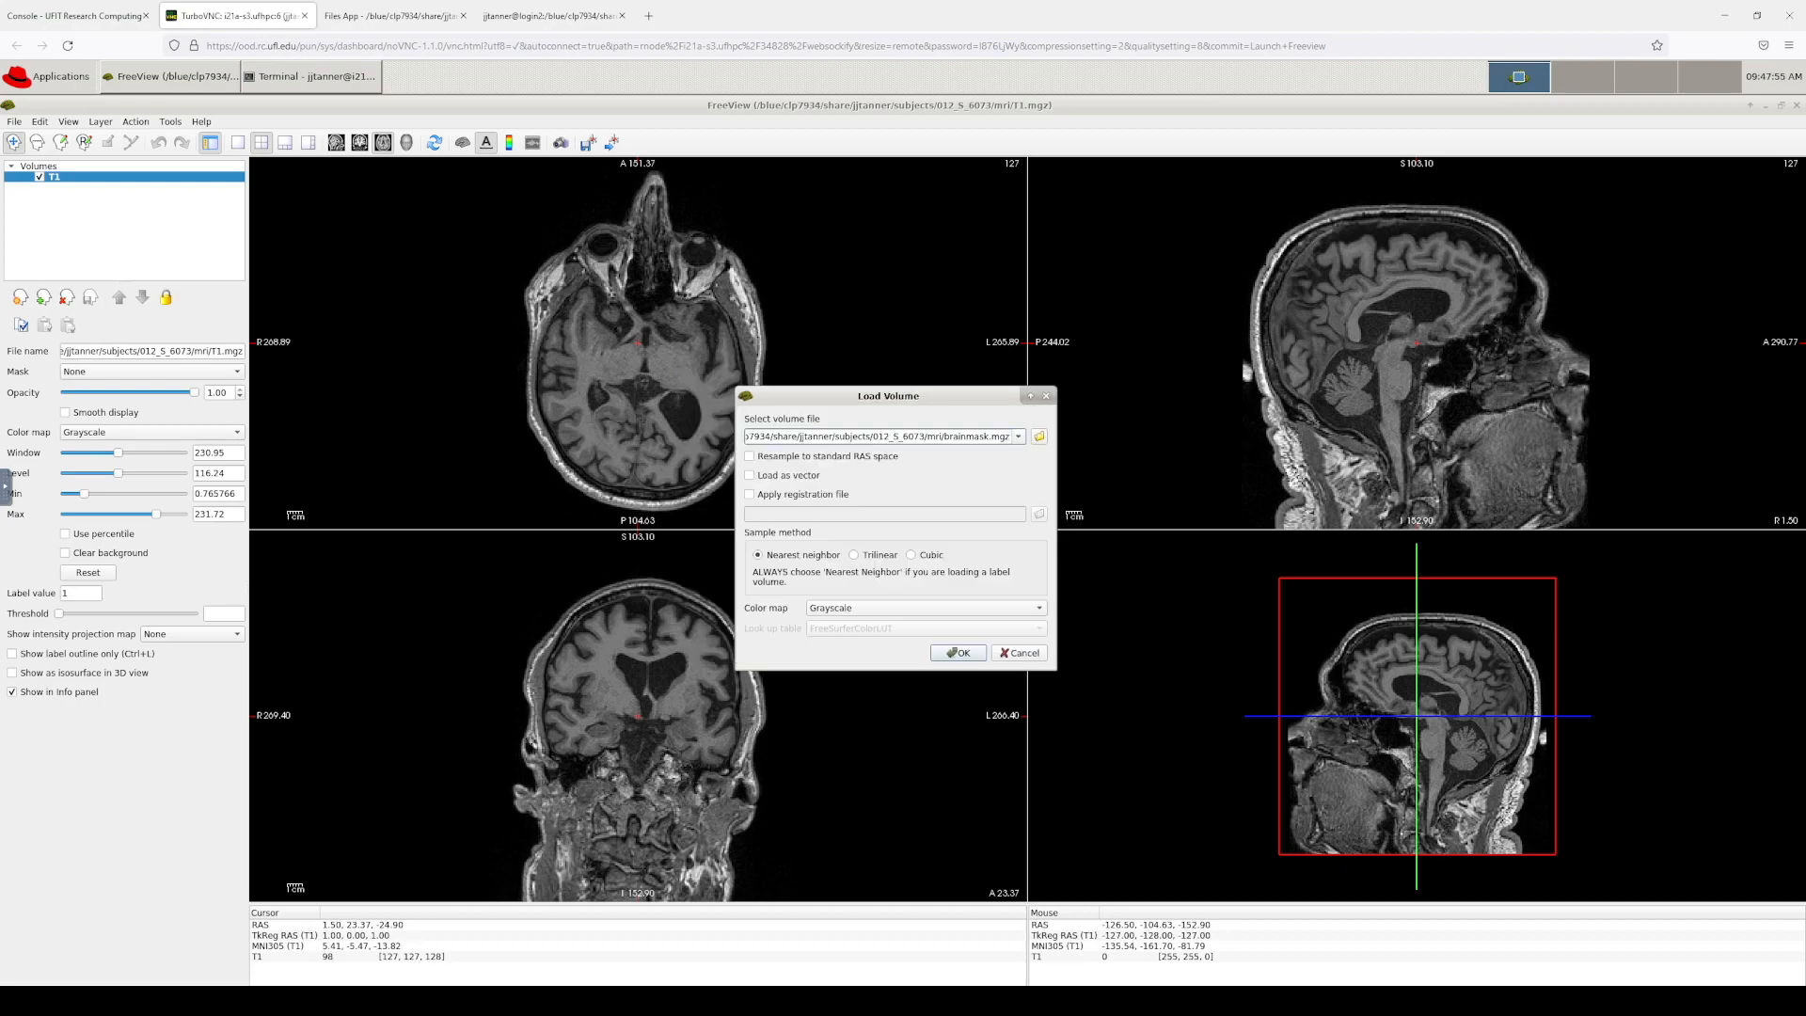
key(alt+Tab)
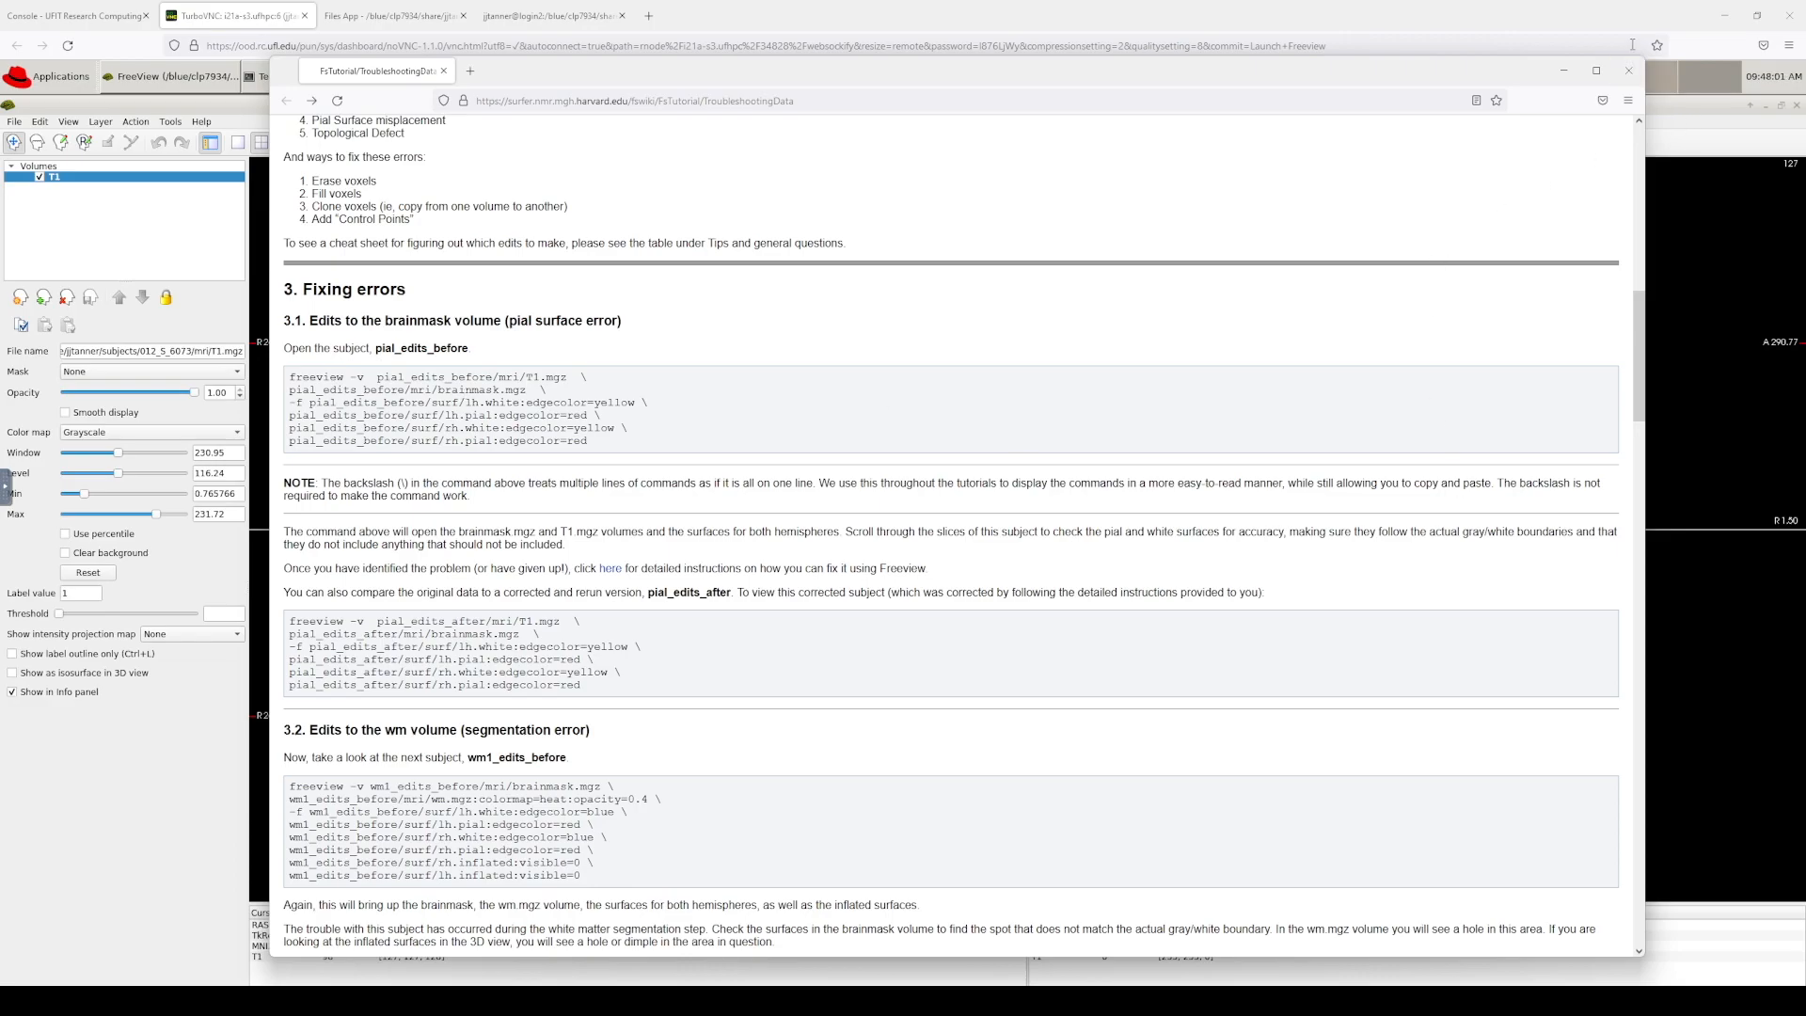
click(1647, 16)
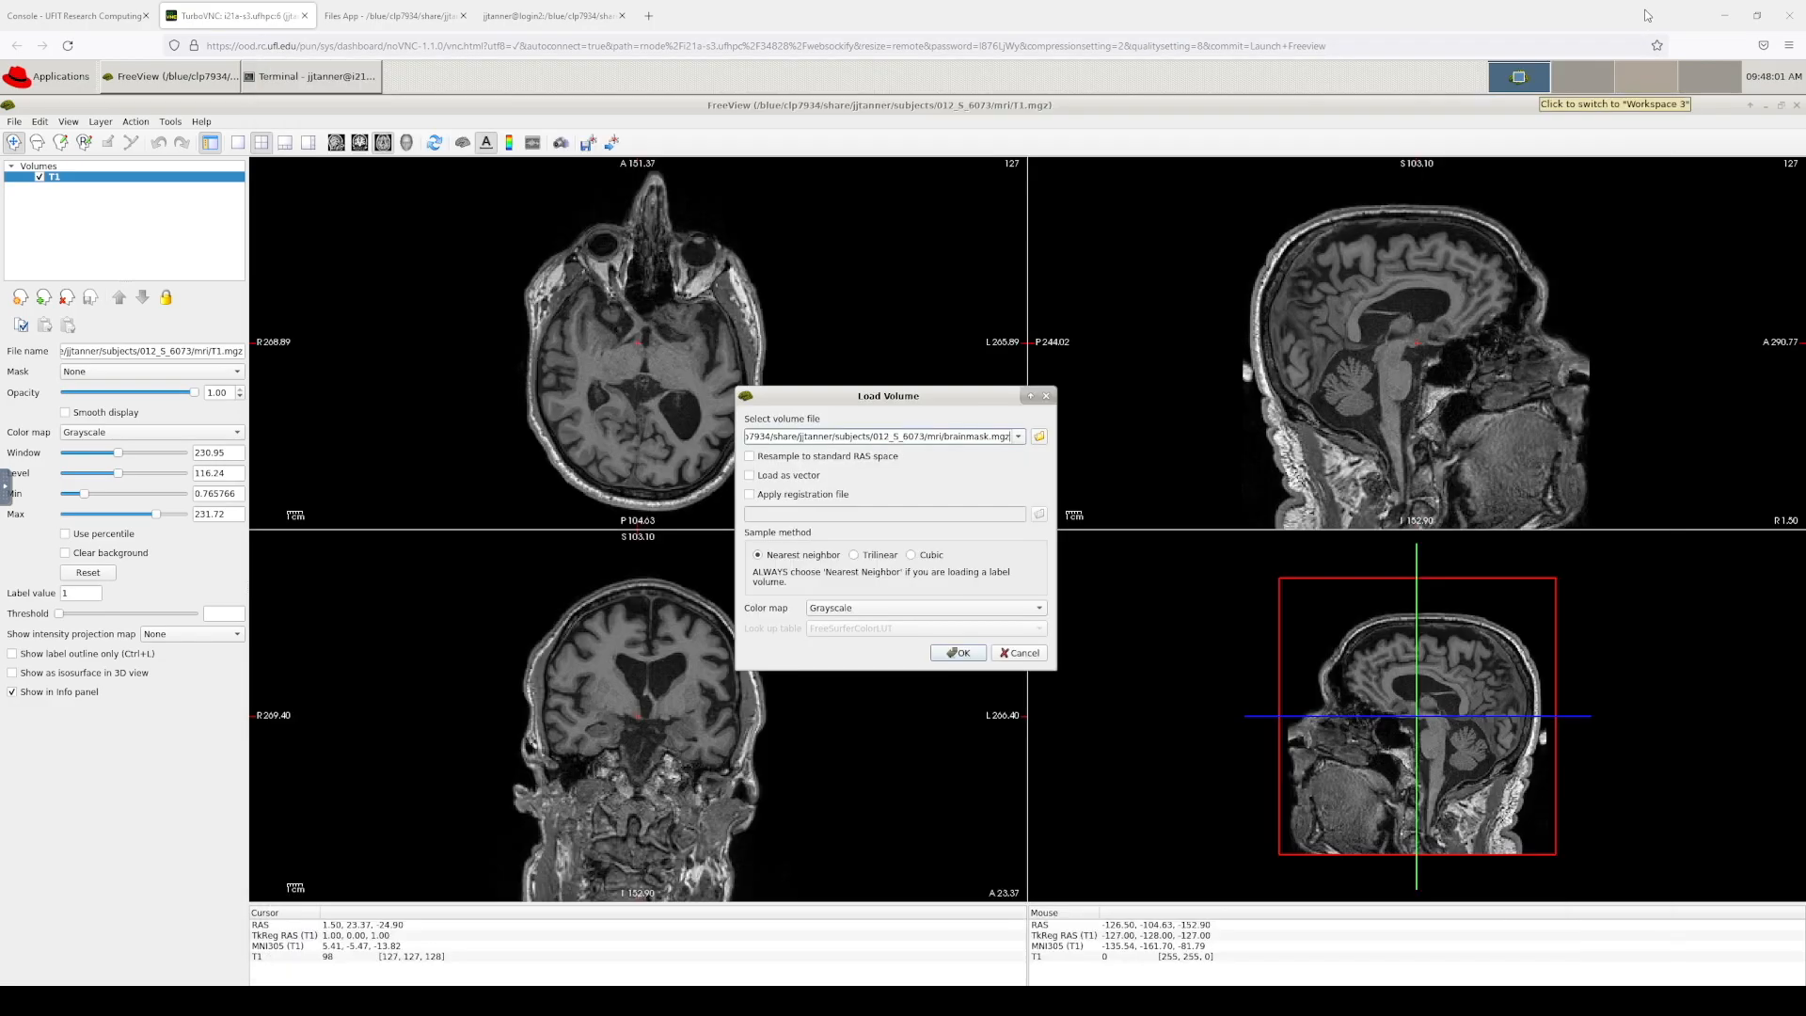
click(998, 652)
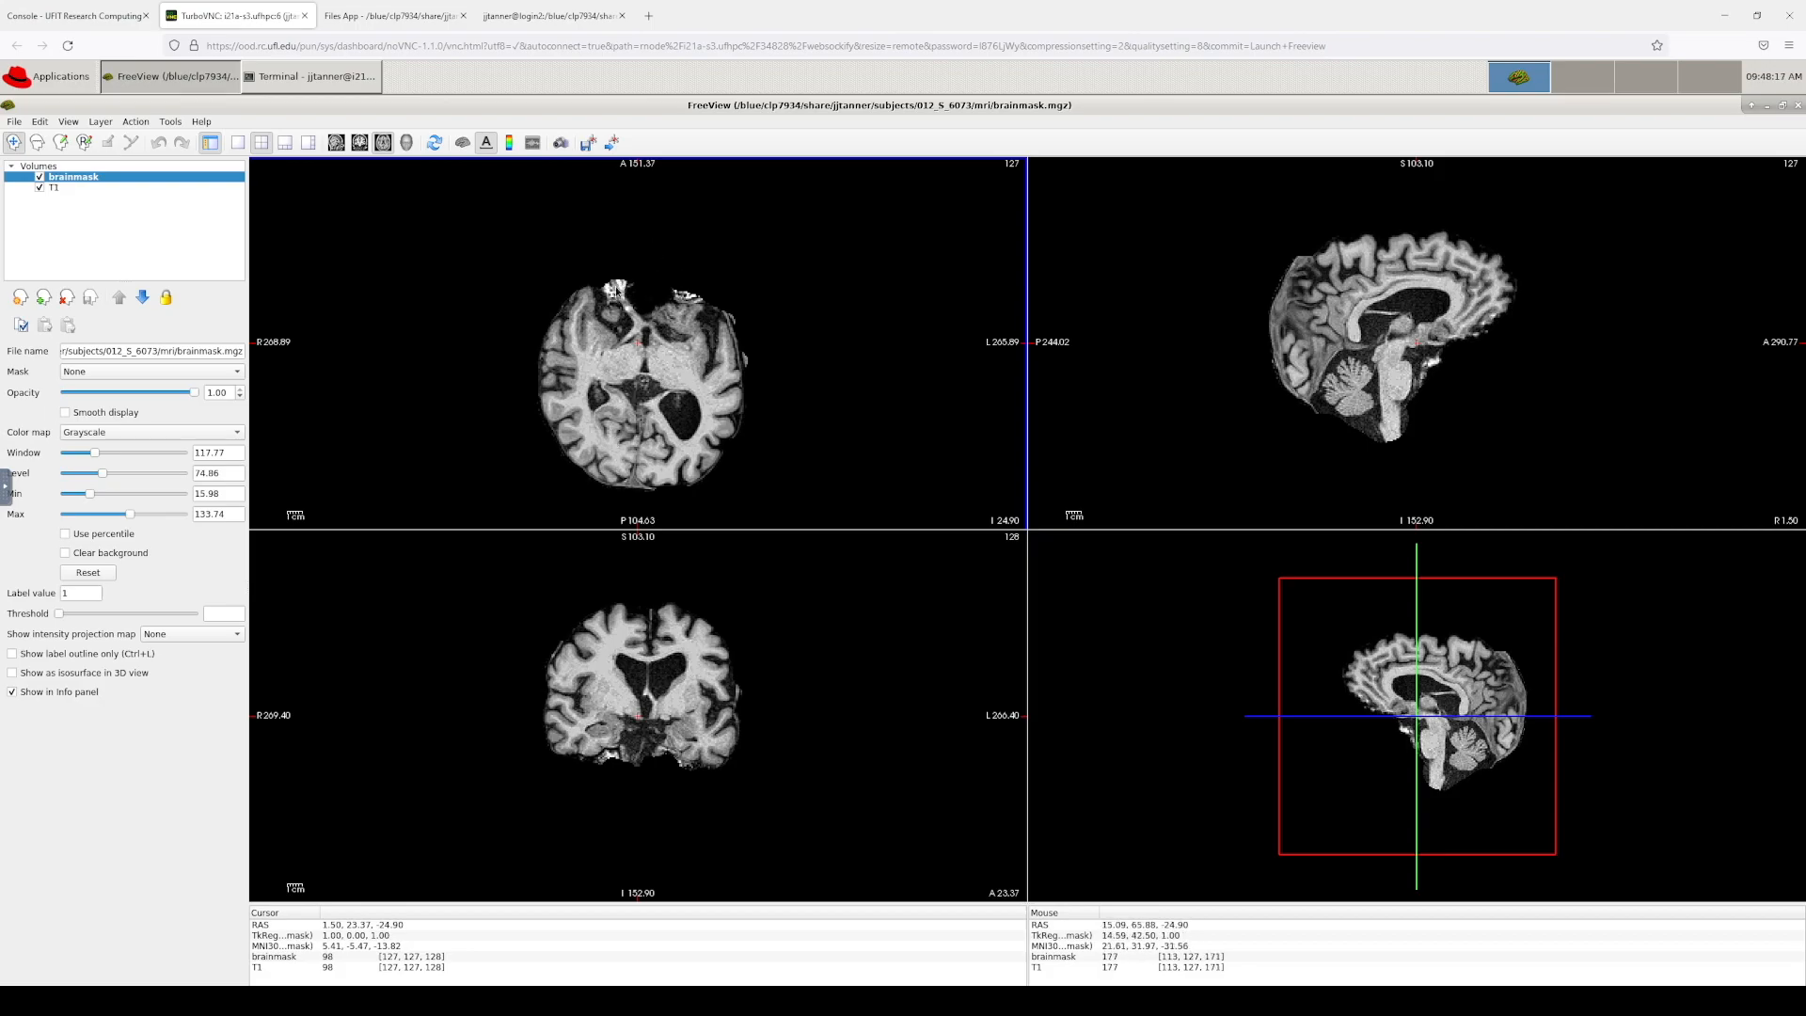
Step: Reposition the crosshair in the axial view to show other sagittal and coronal brainmask slices
click(616, 293)
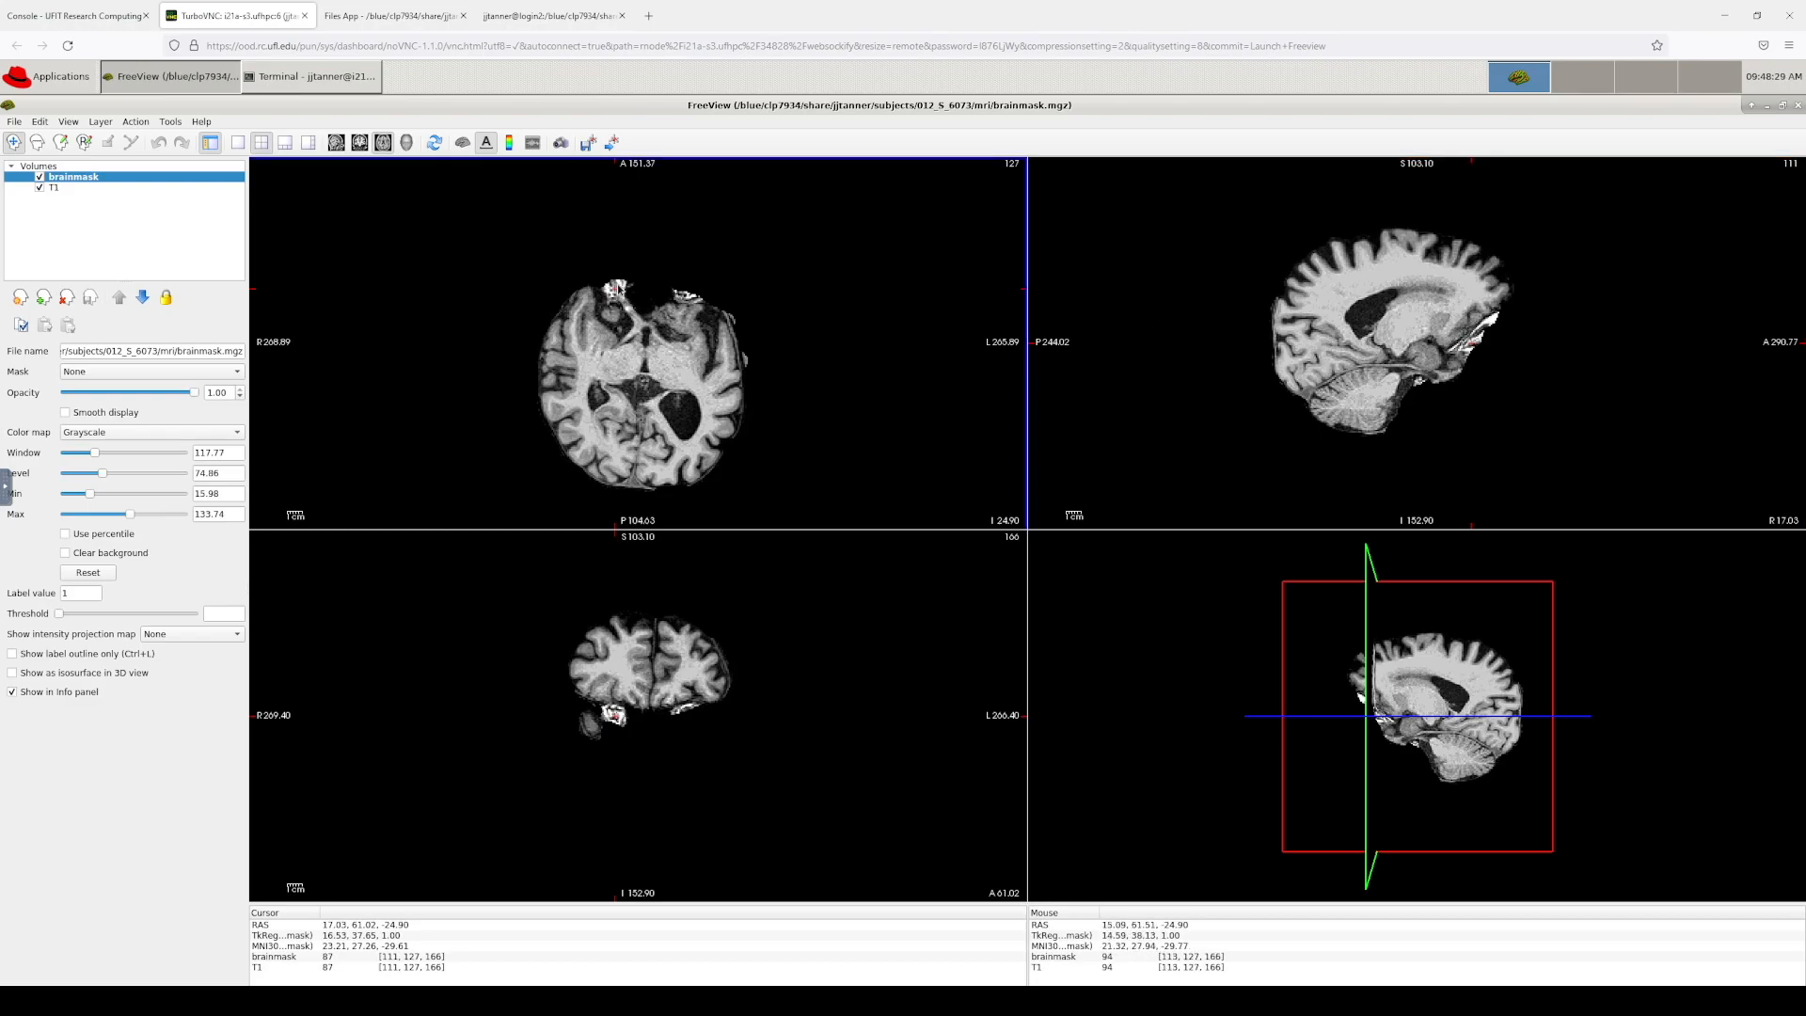
click(617, 303)
mouse_move(631, 313)
mouse_down()
mouse_move(622, 296)
mouse_move(632, 335)
mouse_move(625, 292)
mouse_up()
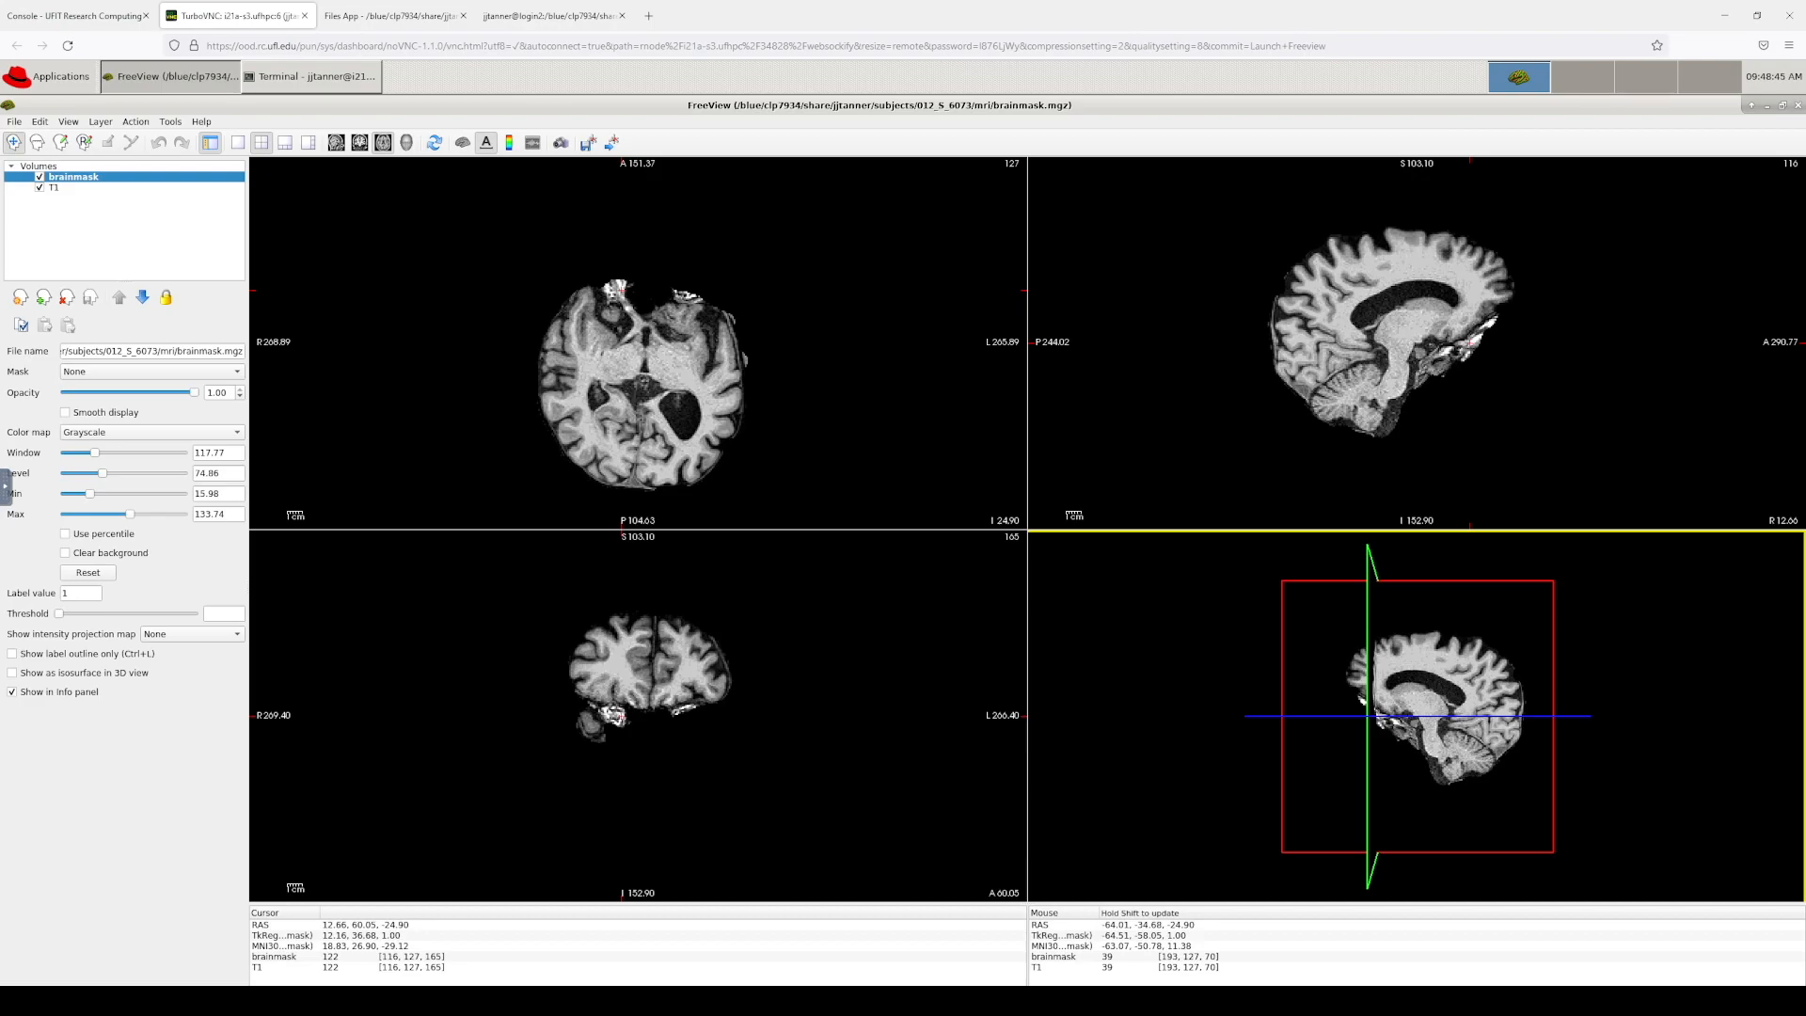
key(alt+Tab)
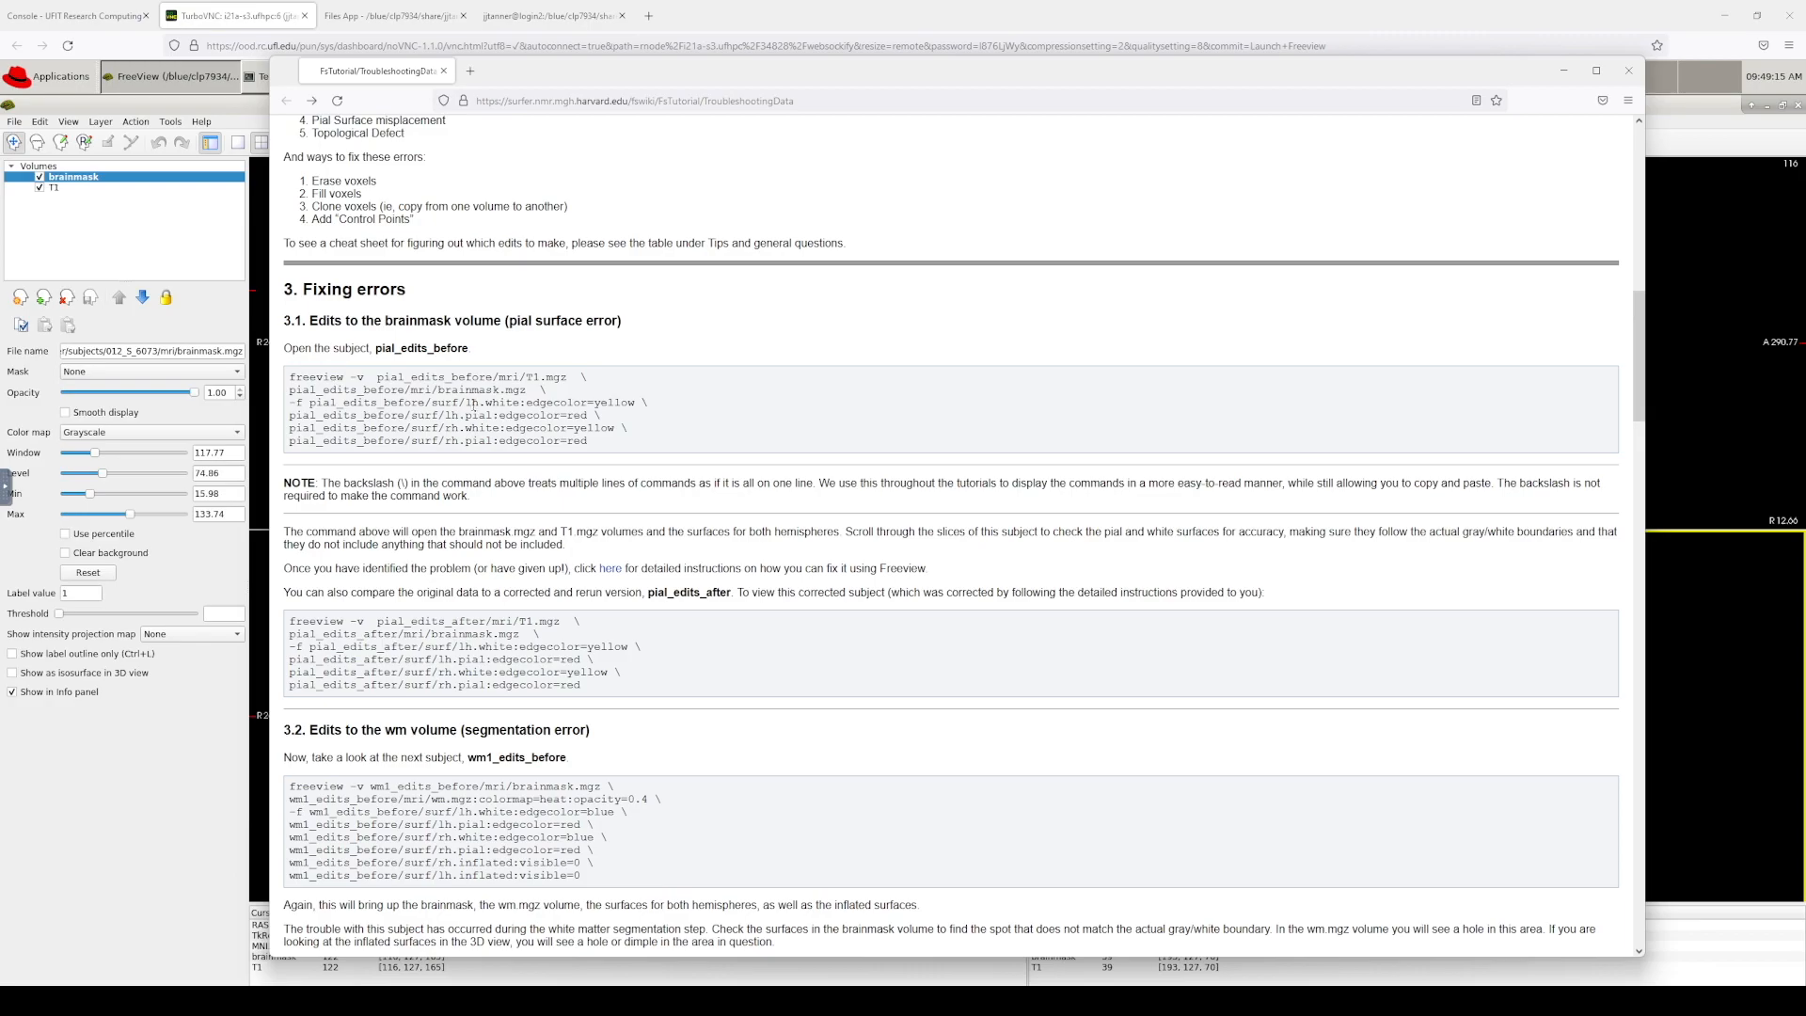
click(49, 212)
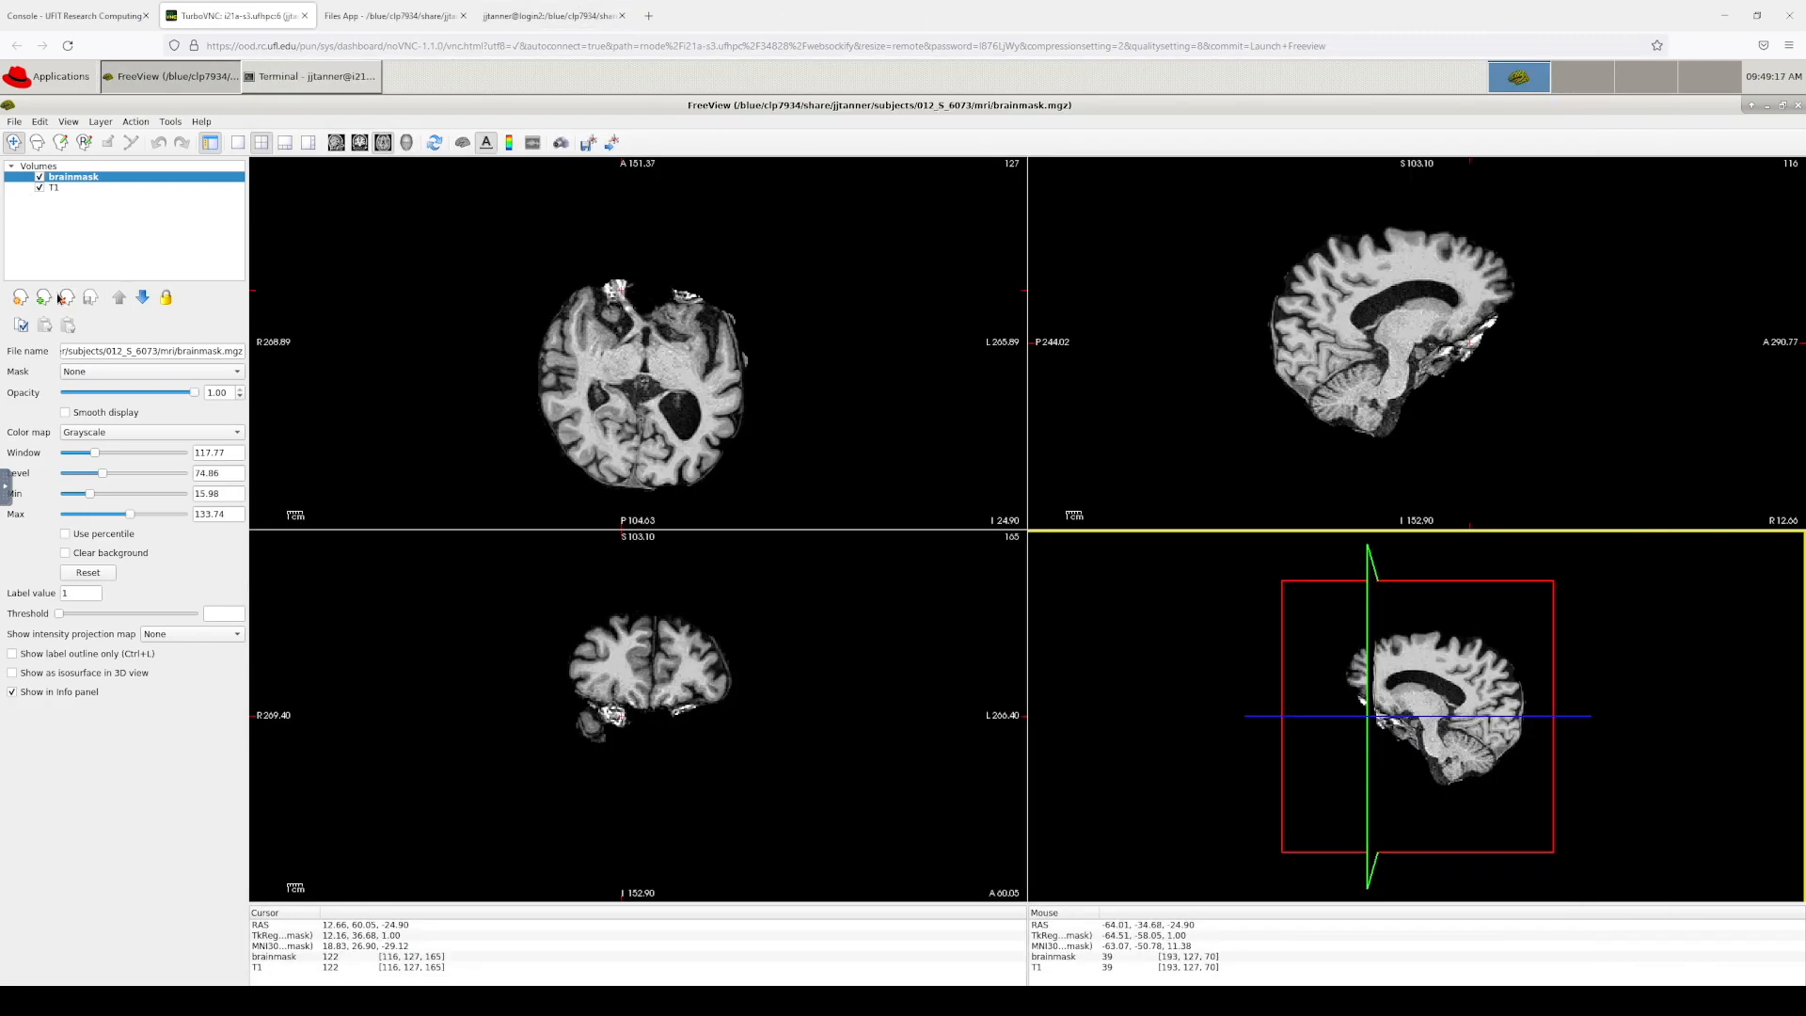
Step: Load the lh.pial, lh.white, rh.pial and rh.white surfaces together onto the brainmask
click(14, 121)
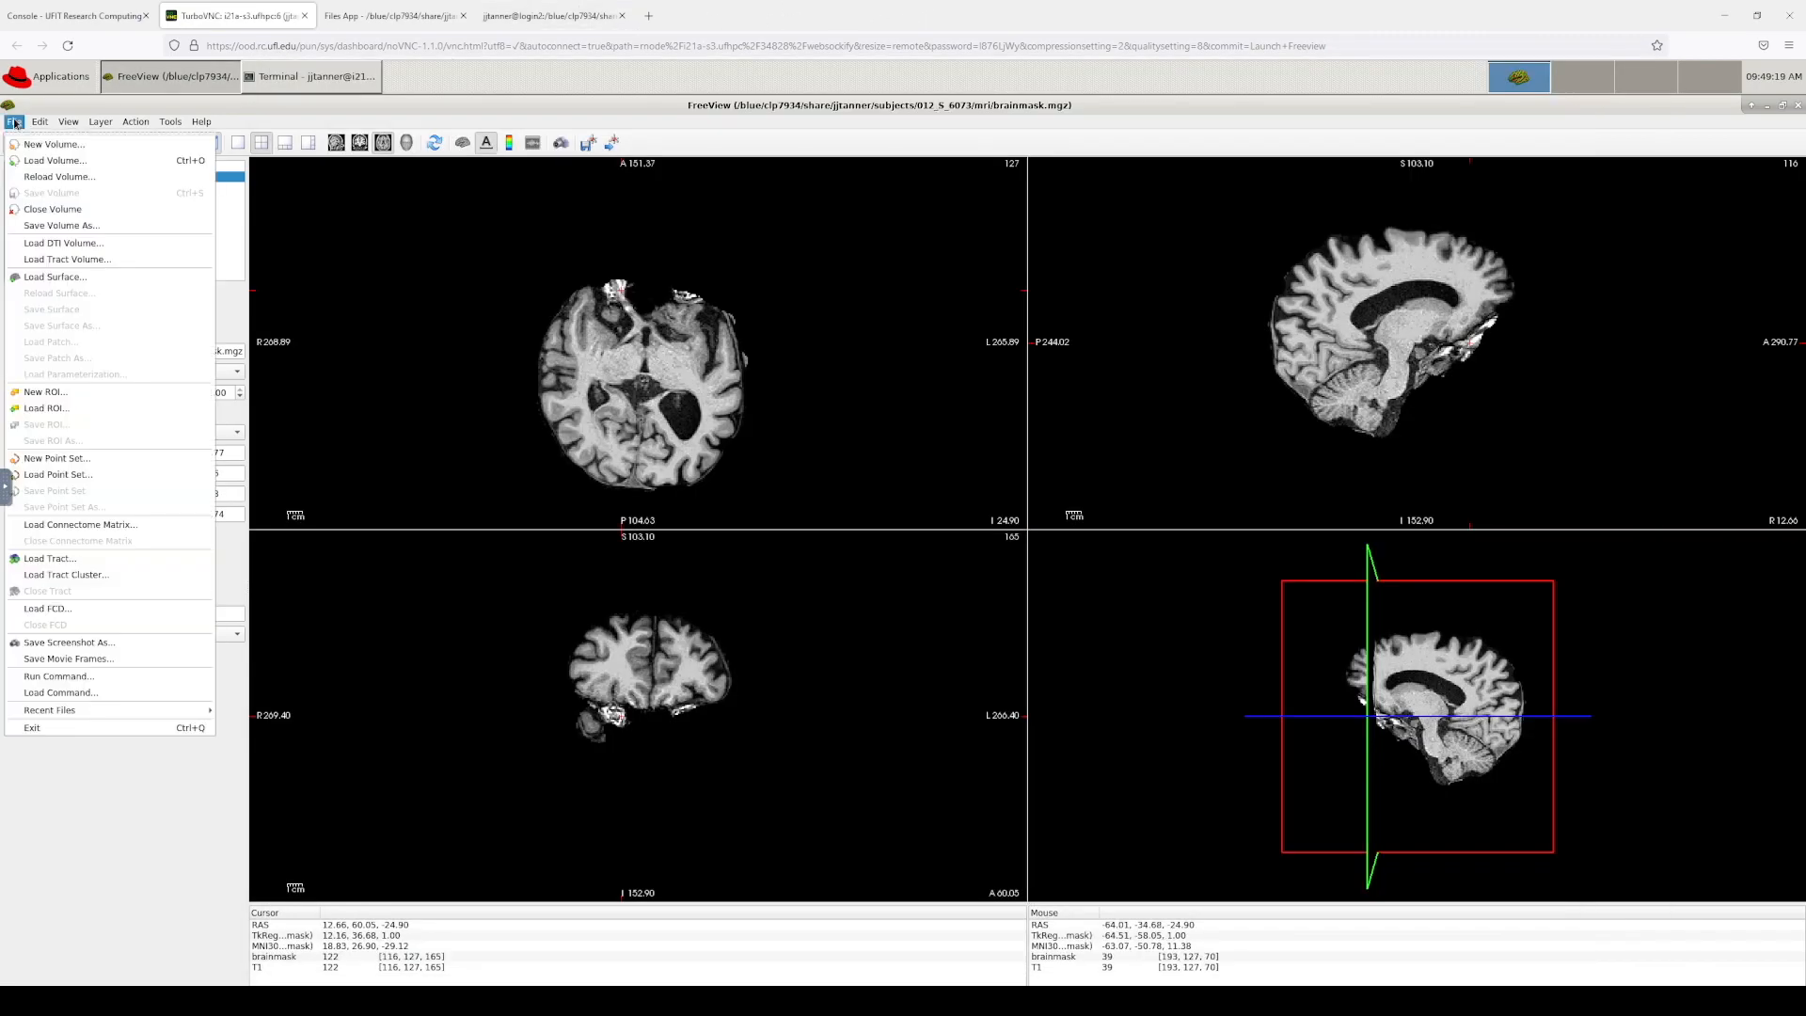
click(54, 277)
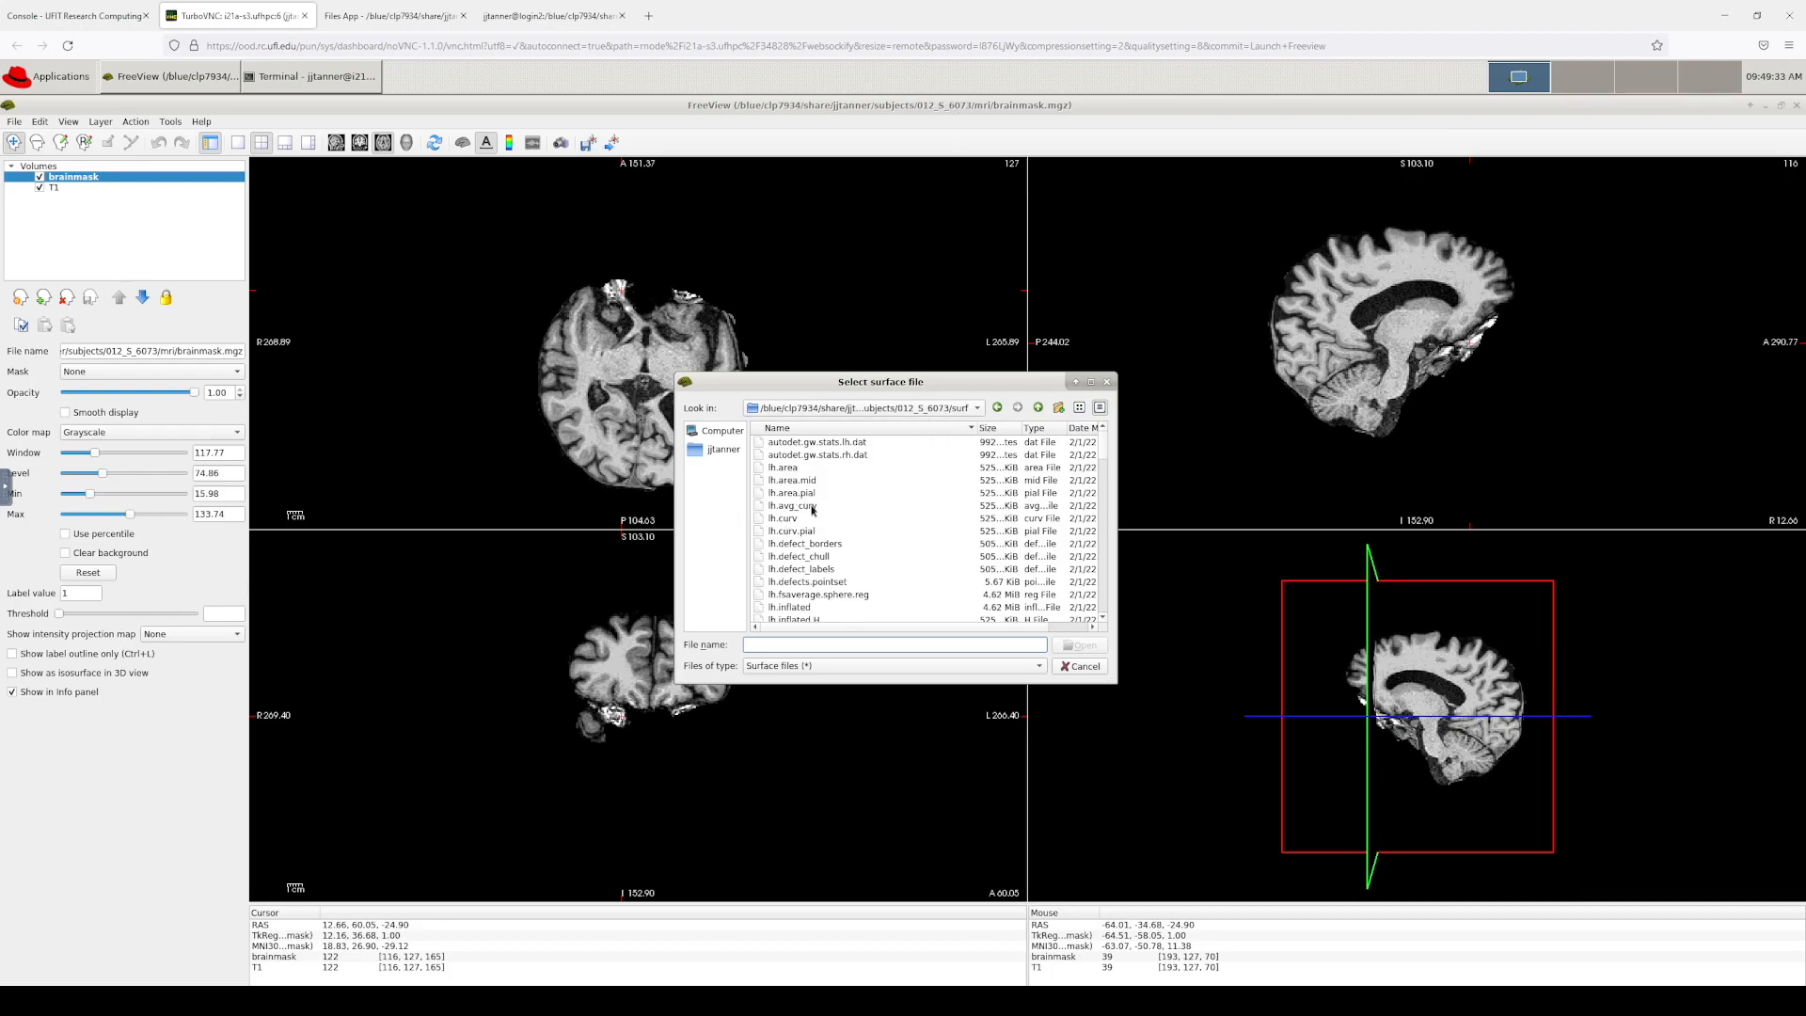
click(807, 543)
scroll(809, 542, down, 5)
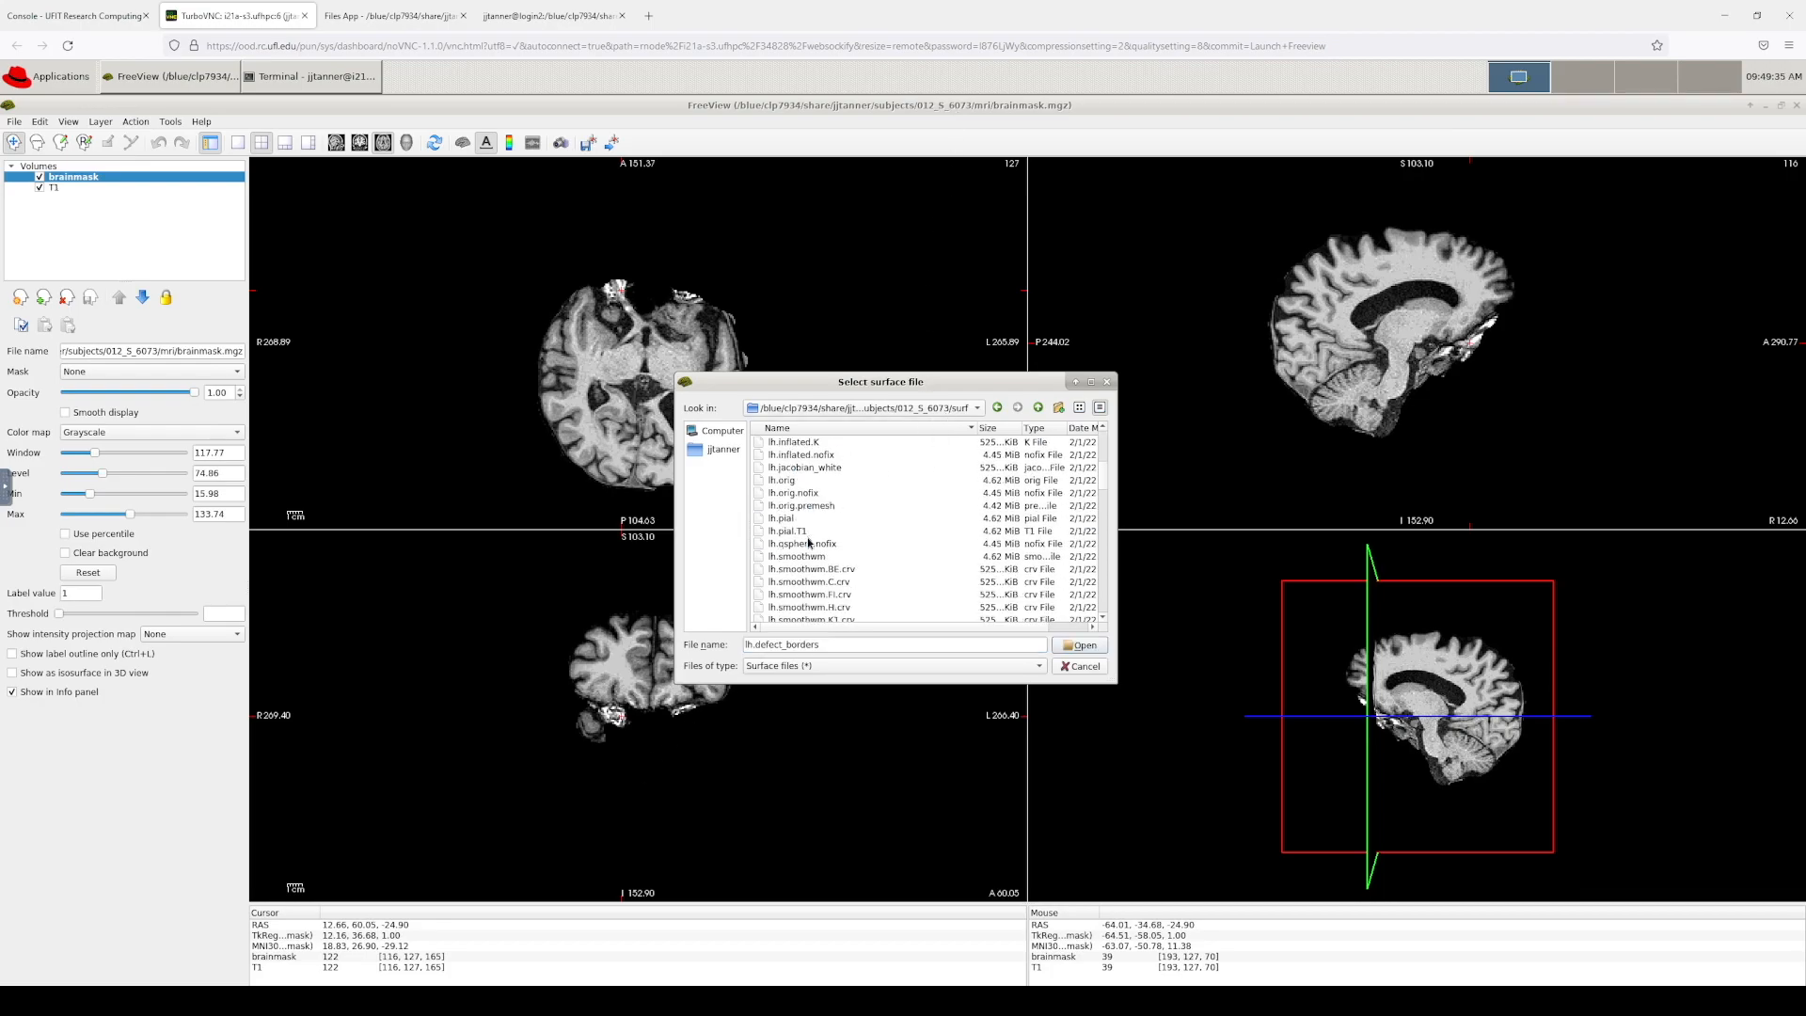
click(793, 519)
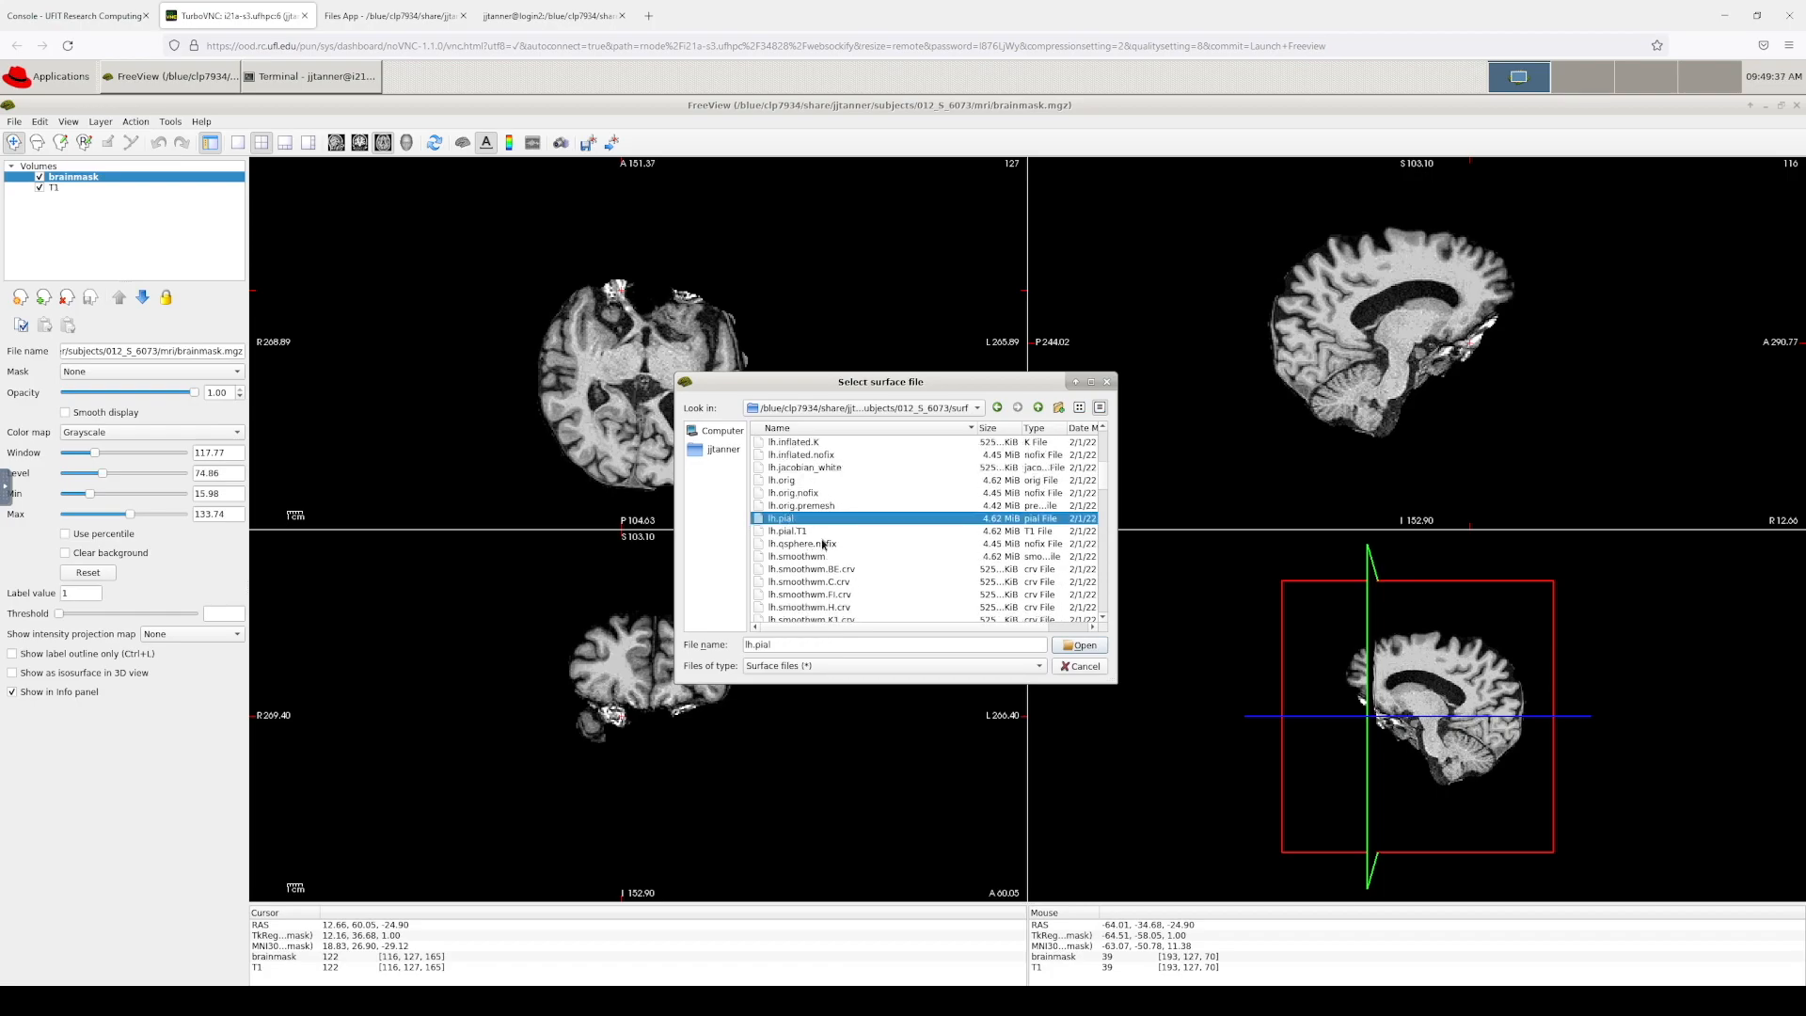
scroll(822, 543, down, 3)
ctrl+click(799, 569)
scroll(866, 544, down, 3)
scroll(865, 543, down, 5)
ctrl+click(785, 545)
scroll(785, 545, down, 5)
ctrl+click(785, 544)
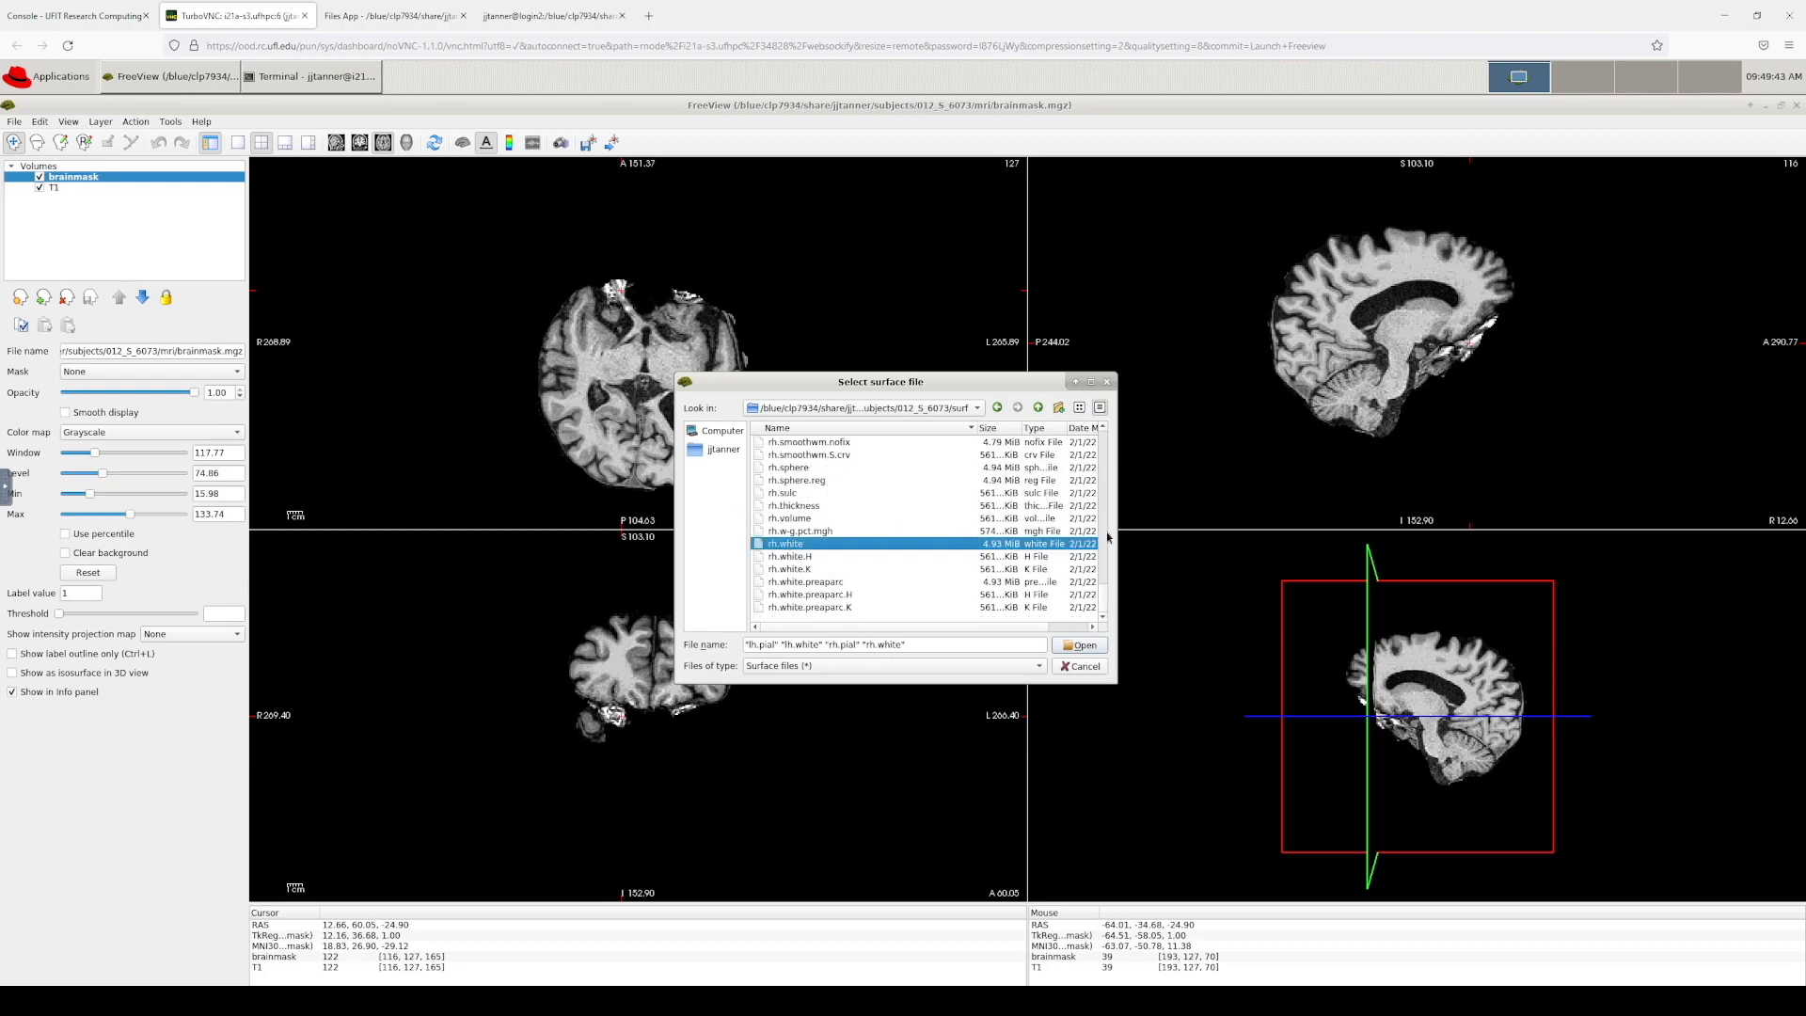
click(1078, 649)
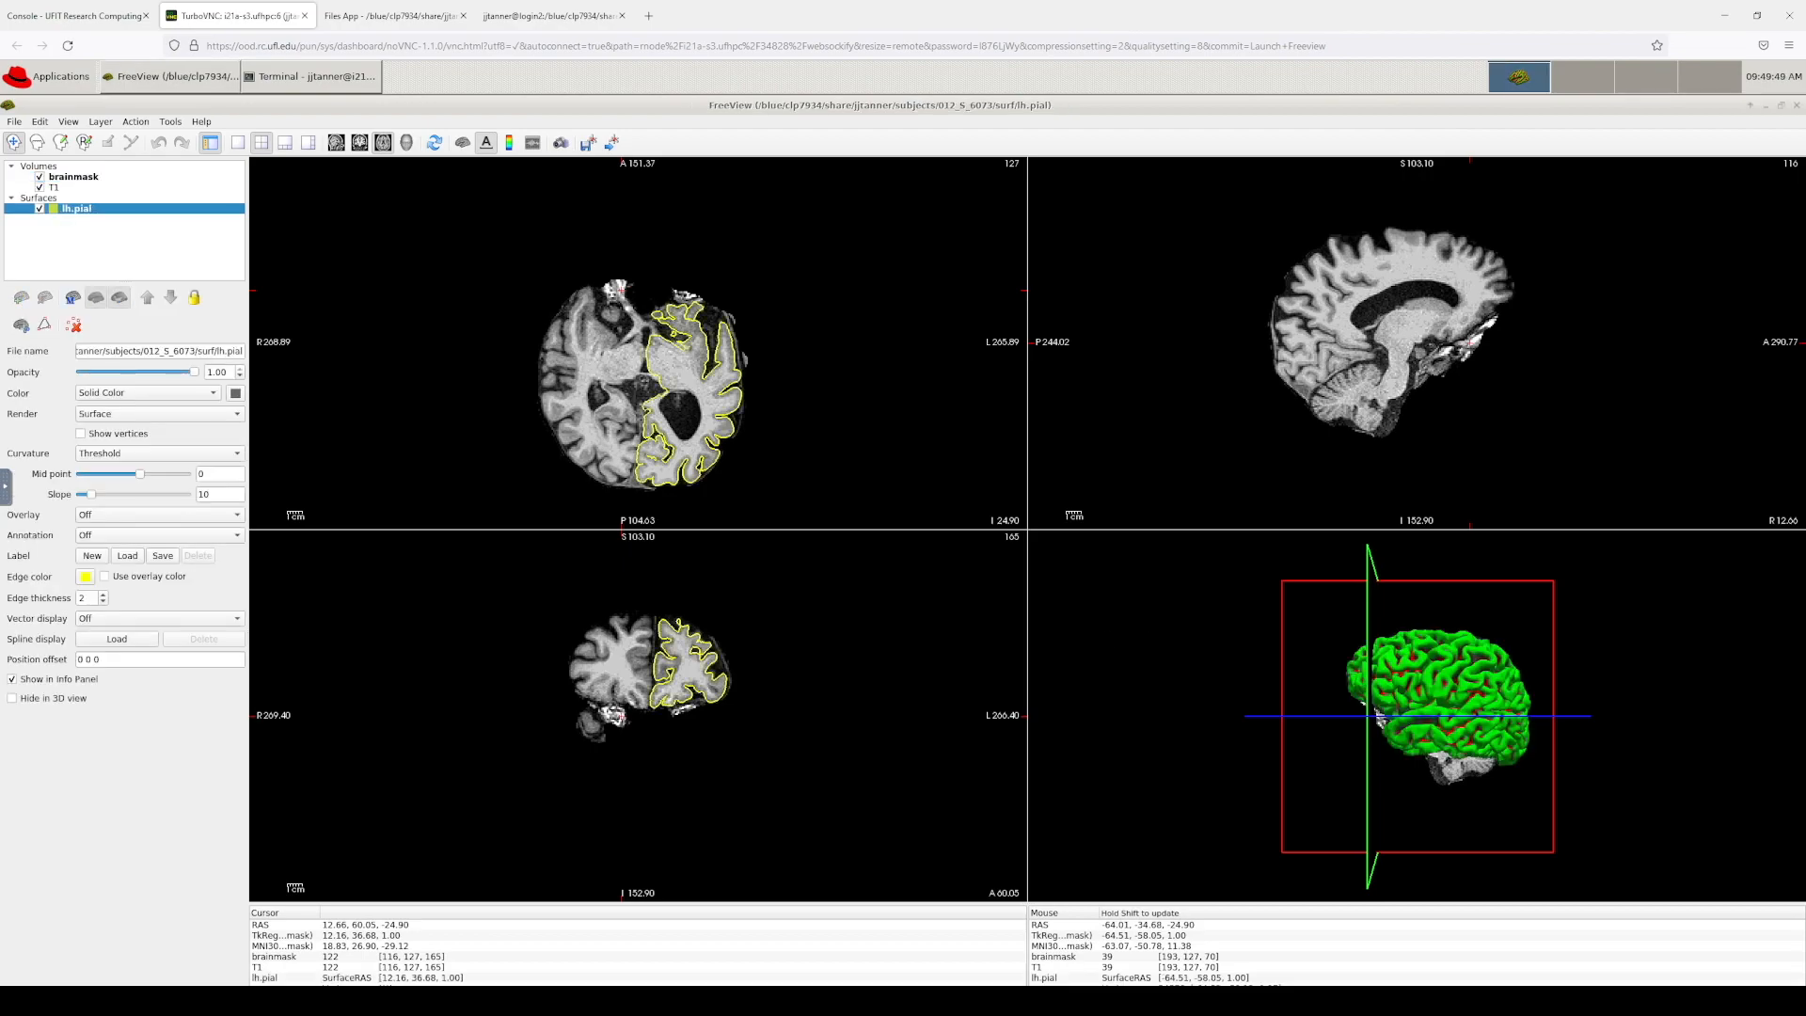
key(alt+Tab)
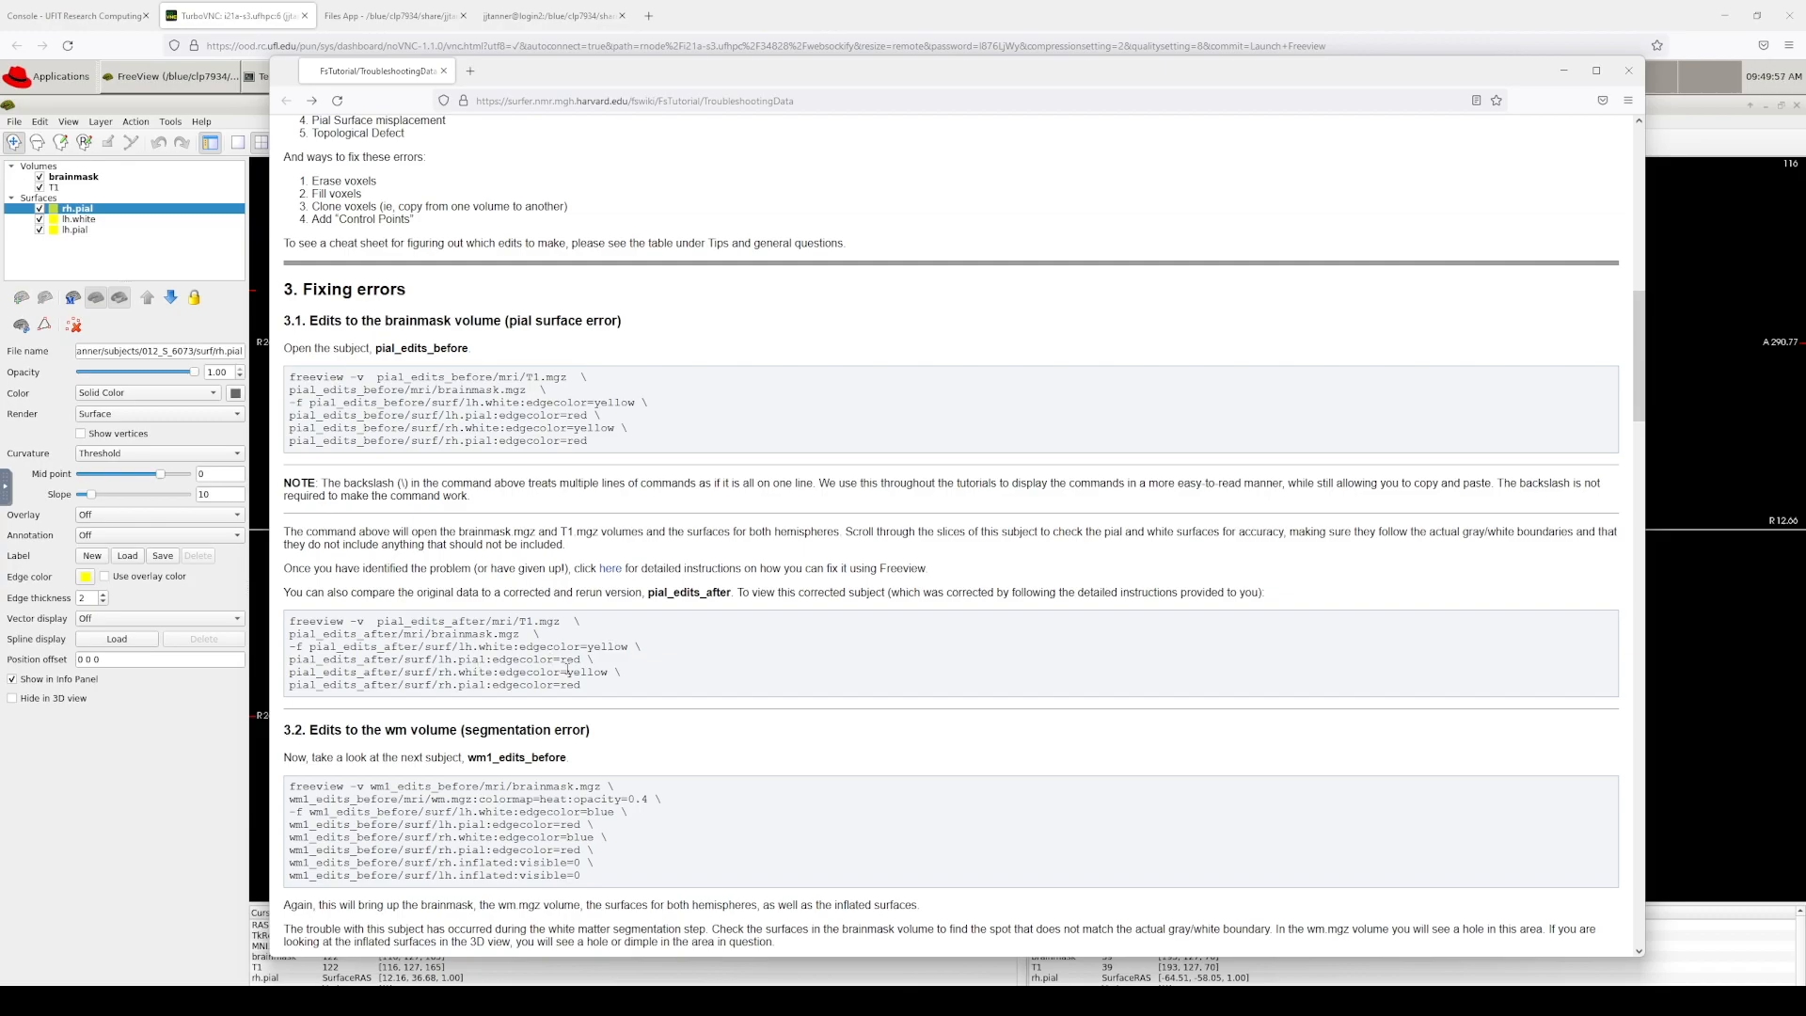
Step: Bring the FreeView window to the front, showing all four surfaces outlined in yellow
click(173, 778)
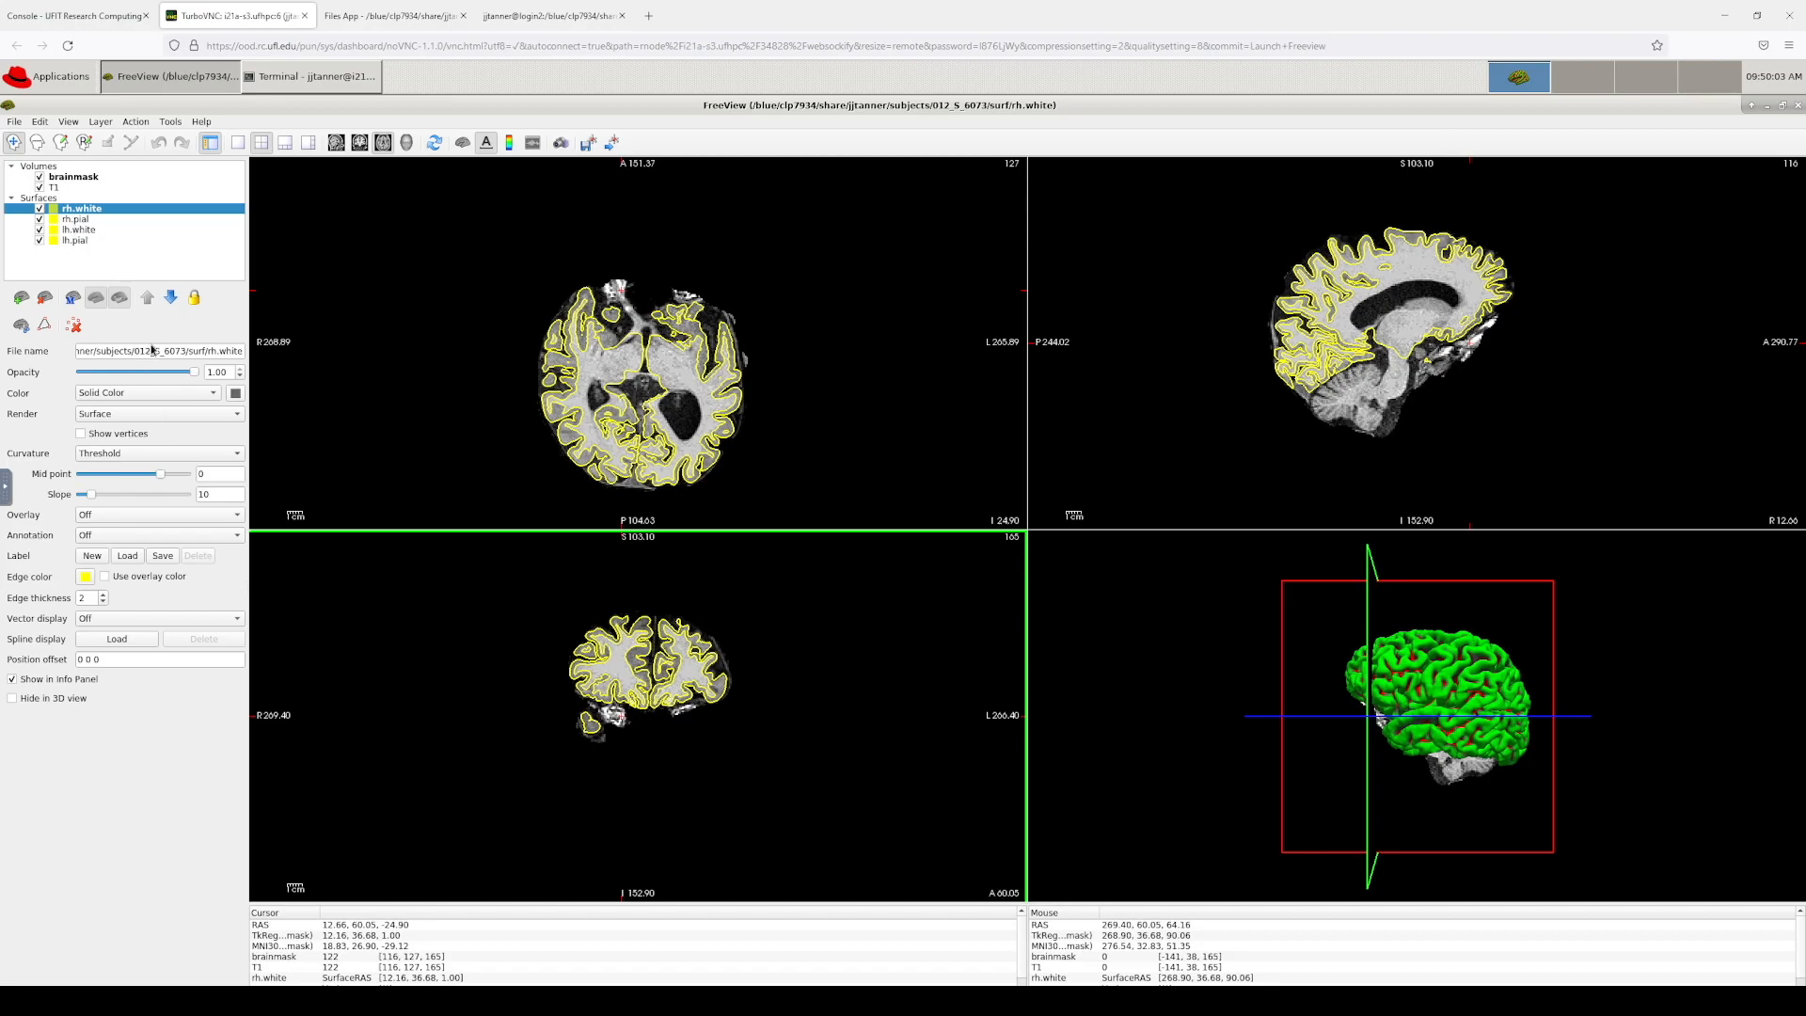
Step: Give rh.pial a red edge colour and bring up the lh.pial layer's properties
key(Down)
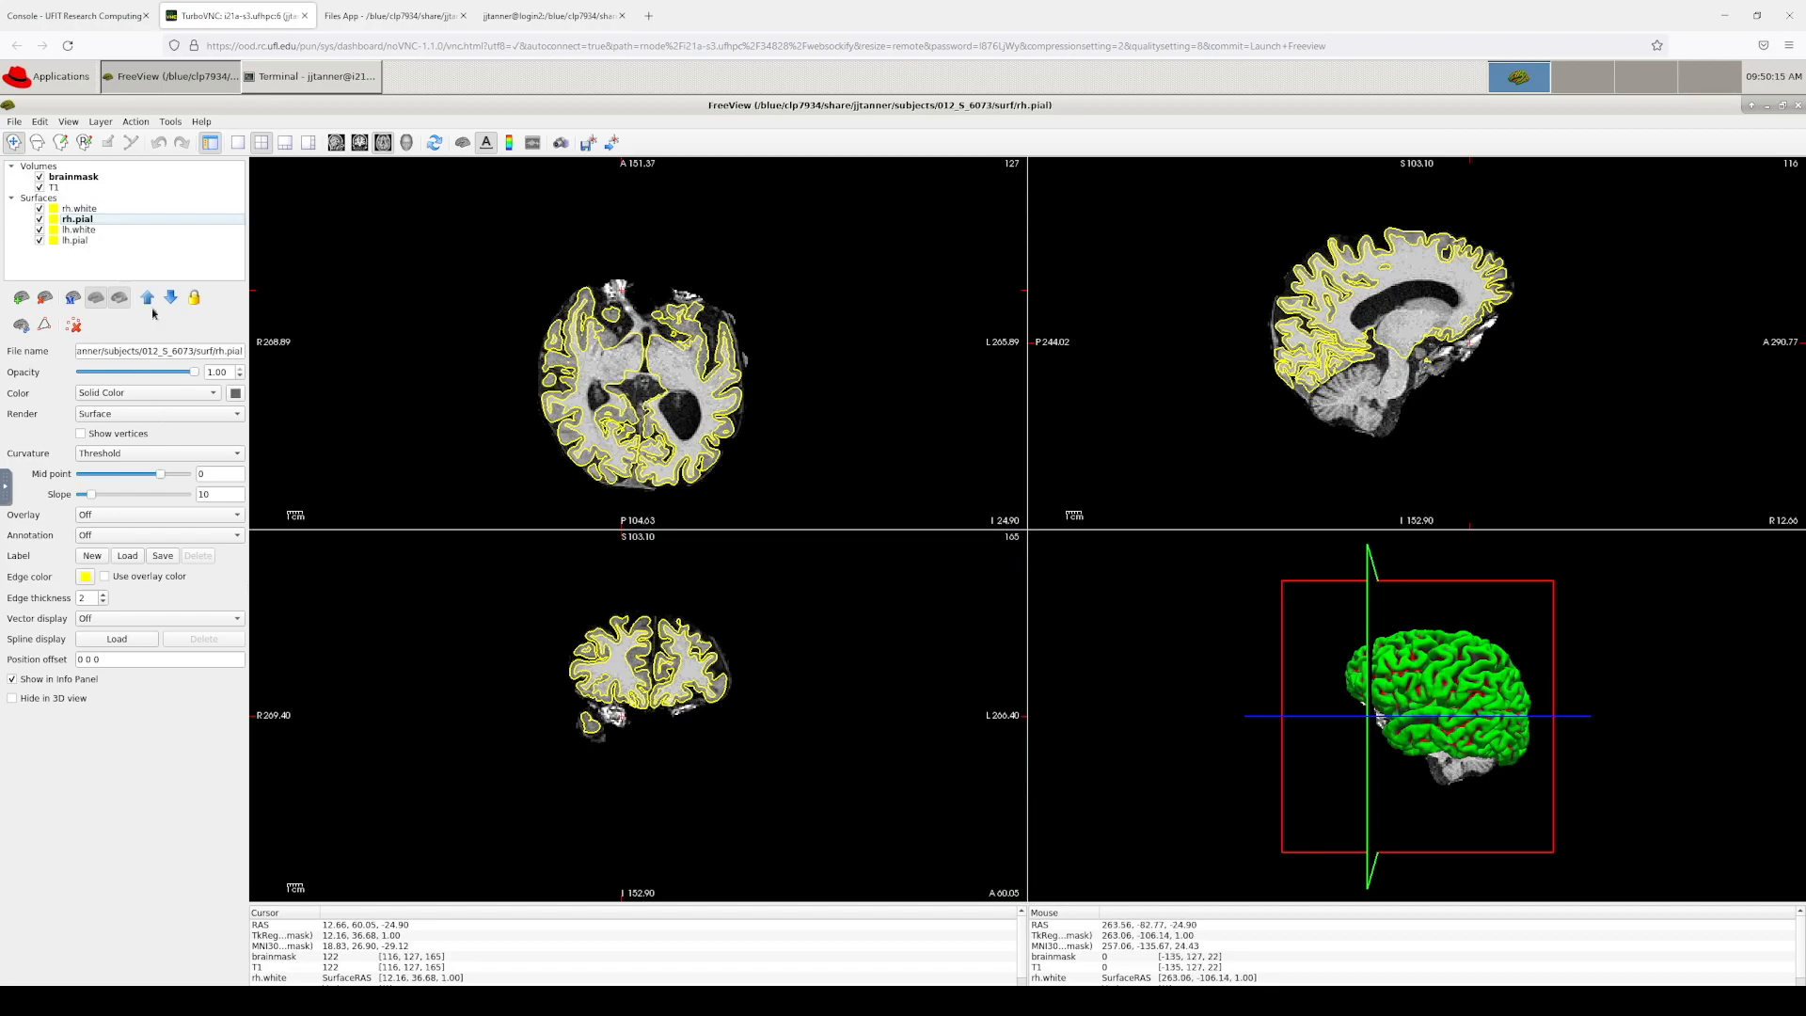
click(85, 578)
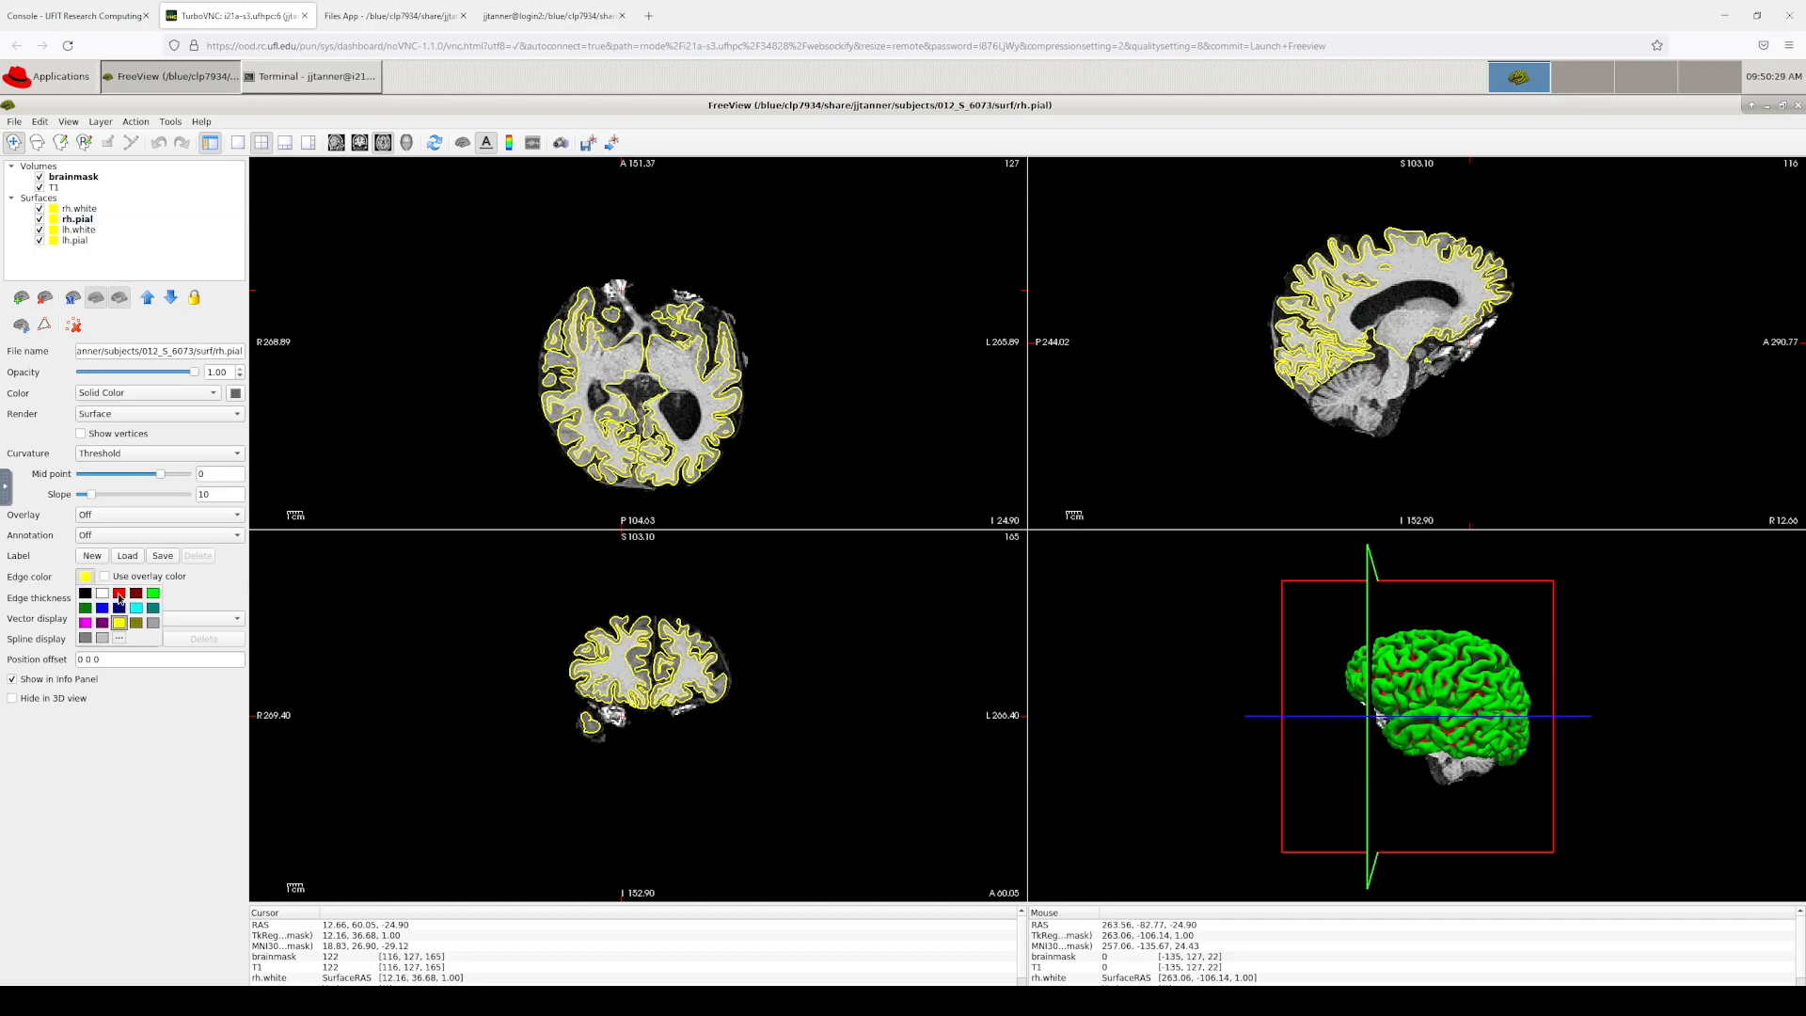
click(118, 592)
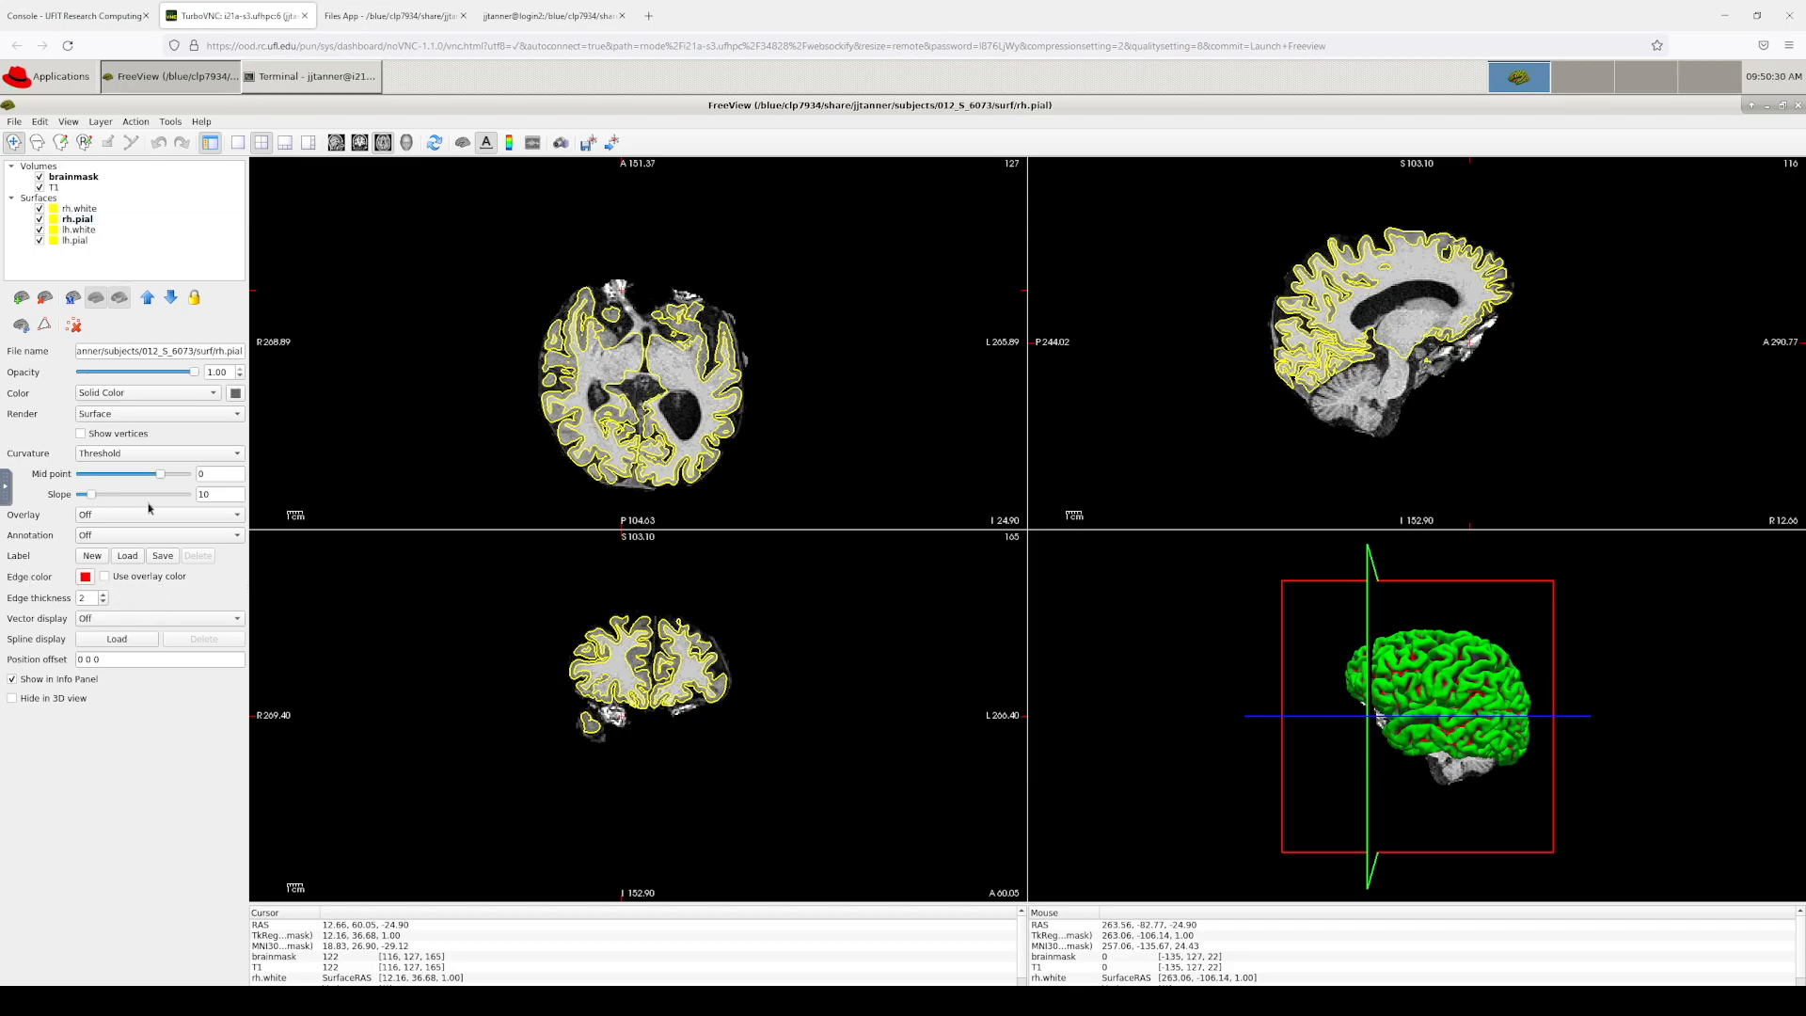
click(77, 241)
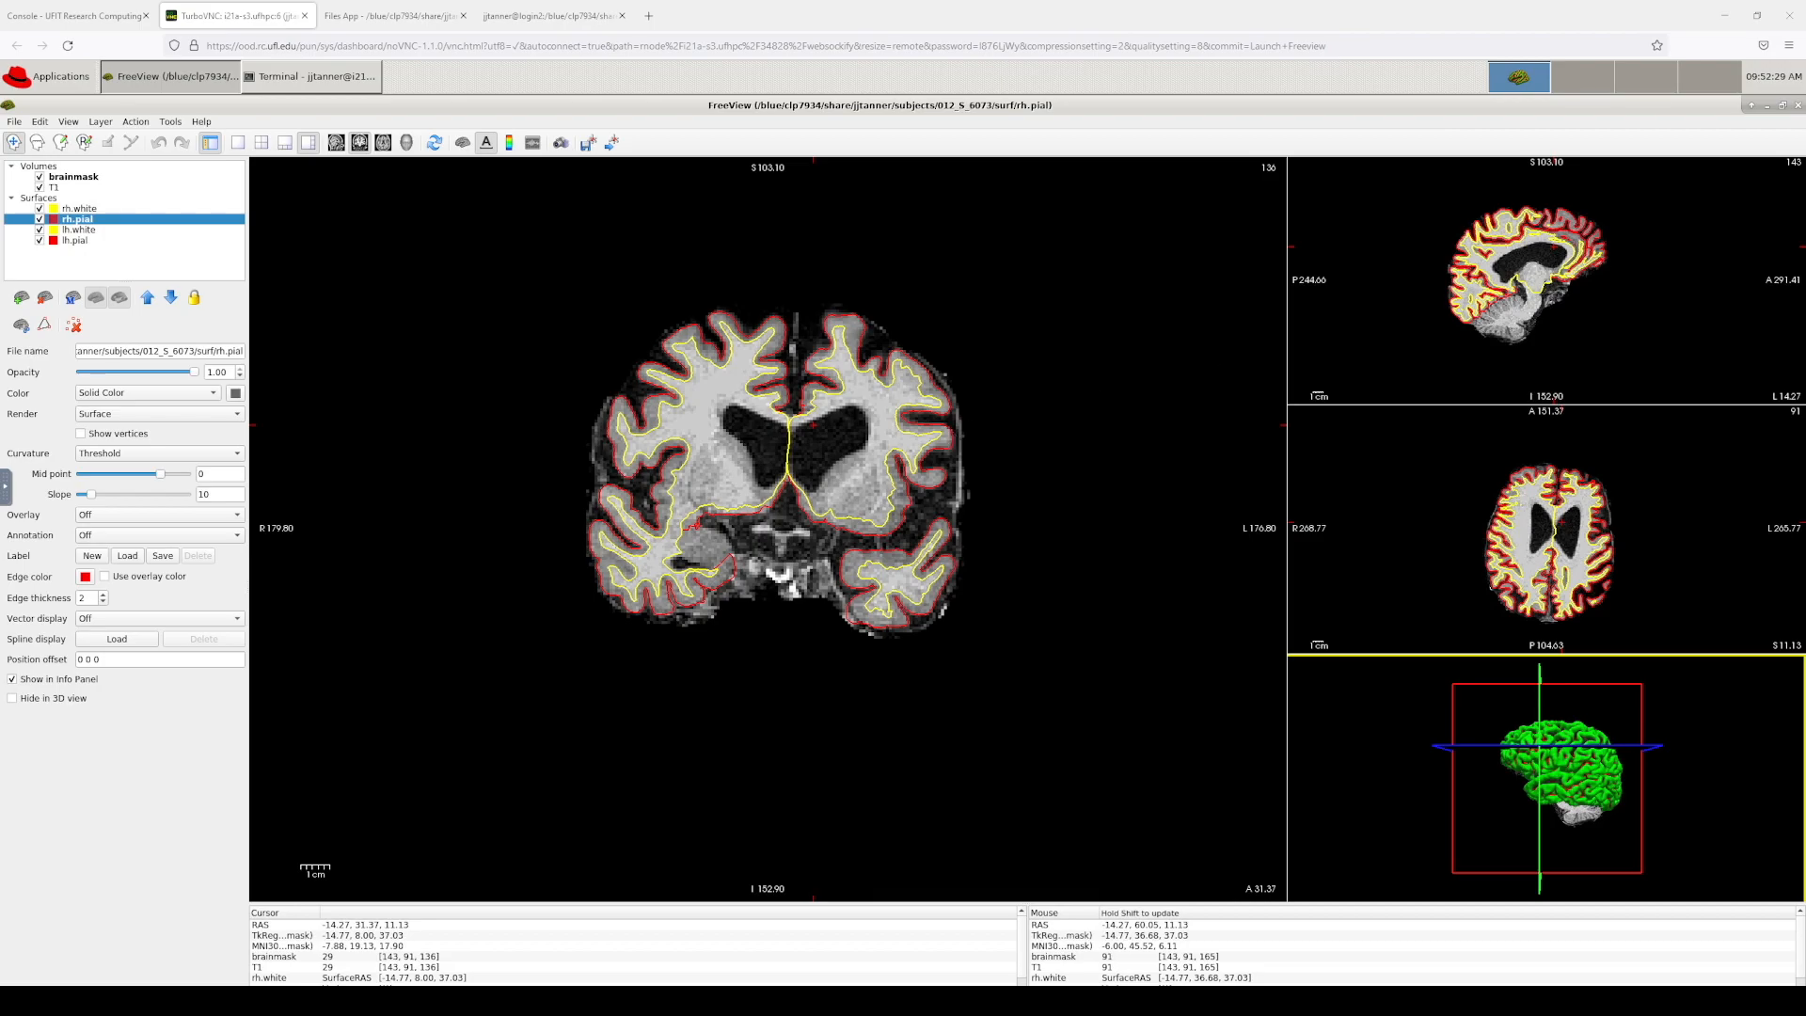
Step: Move the tutorial browser over FreeView, showing the Fixing errors section with the pial_edits commands
drag(1804, 221, 761, 128)
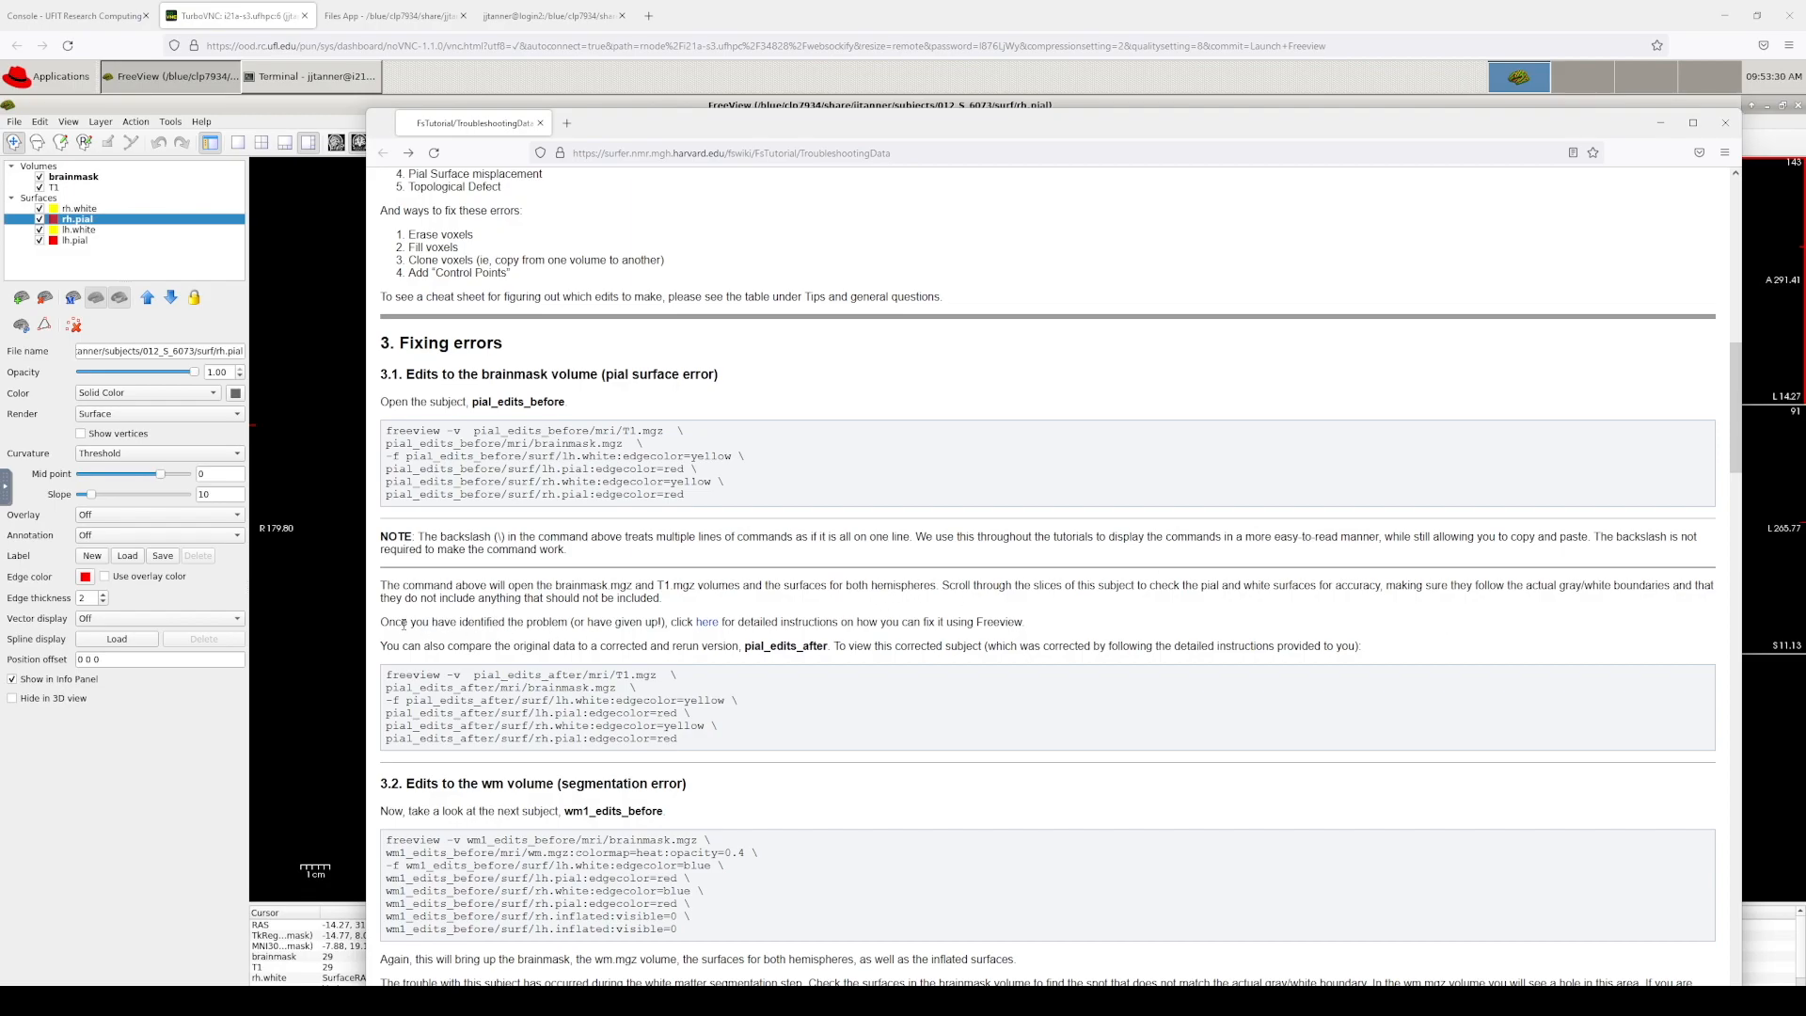
Step: Open the PialEdits_freeview page, read the slice 157 dura example, then minimize Firefox
click(705, 624)
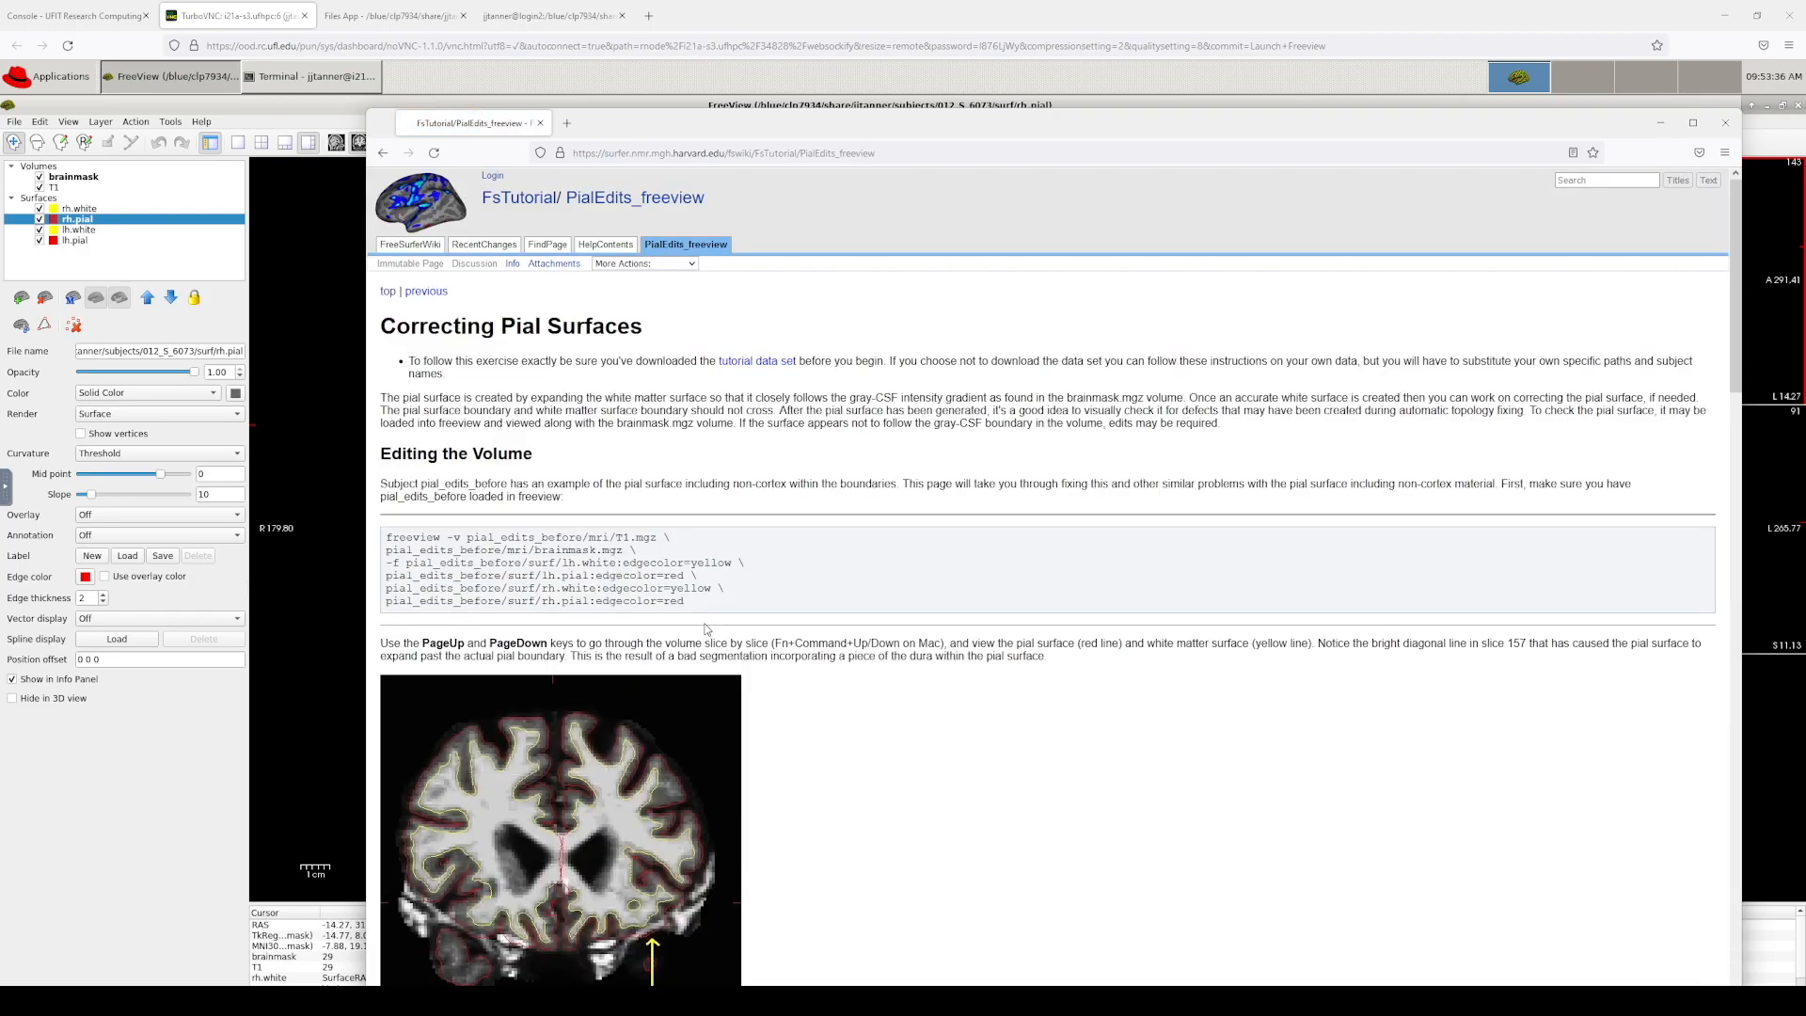
scroll(707, 628, down, 4)
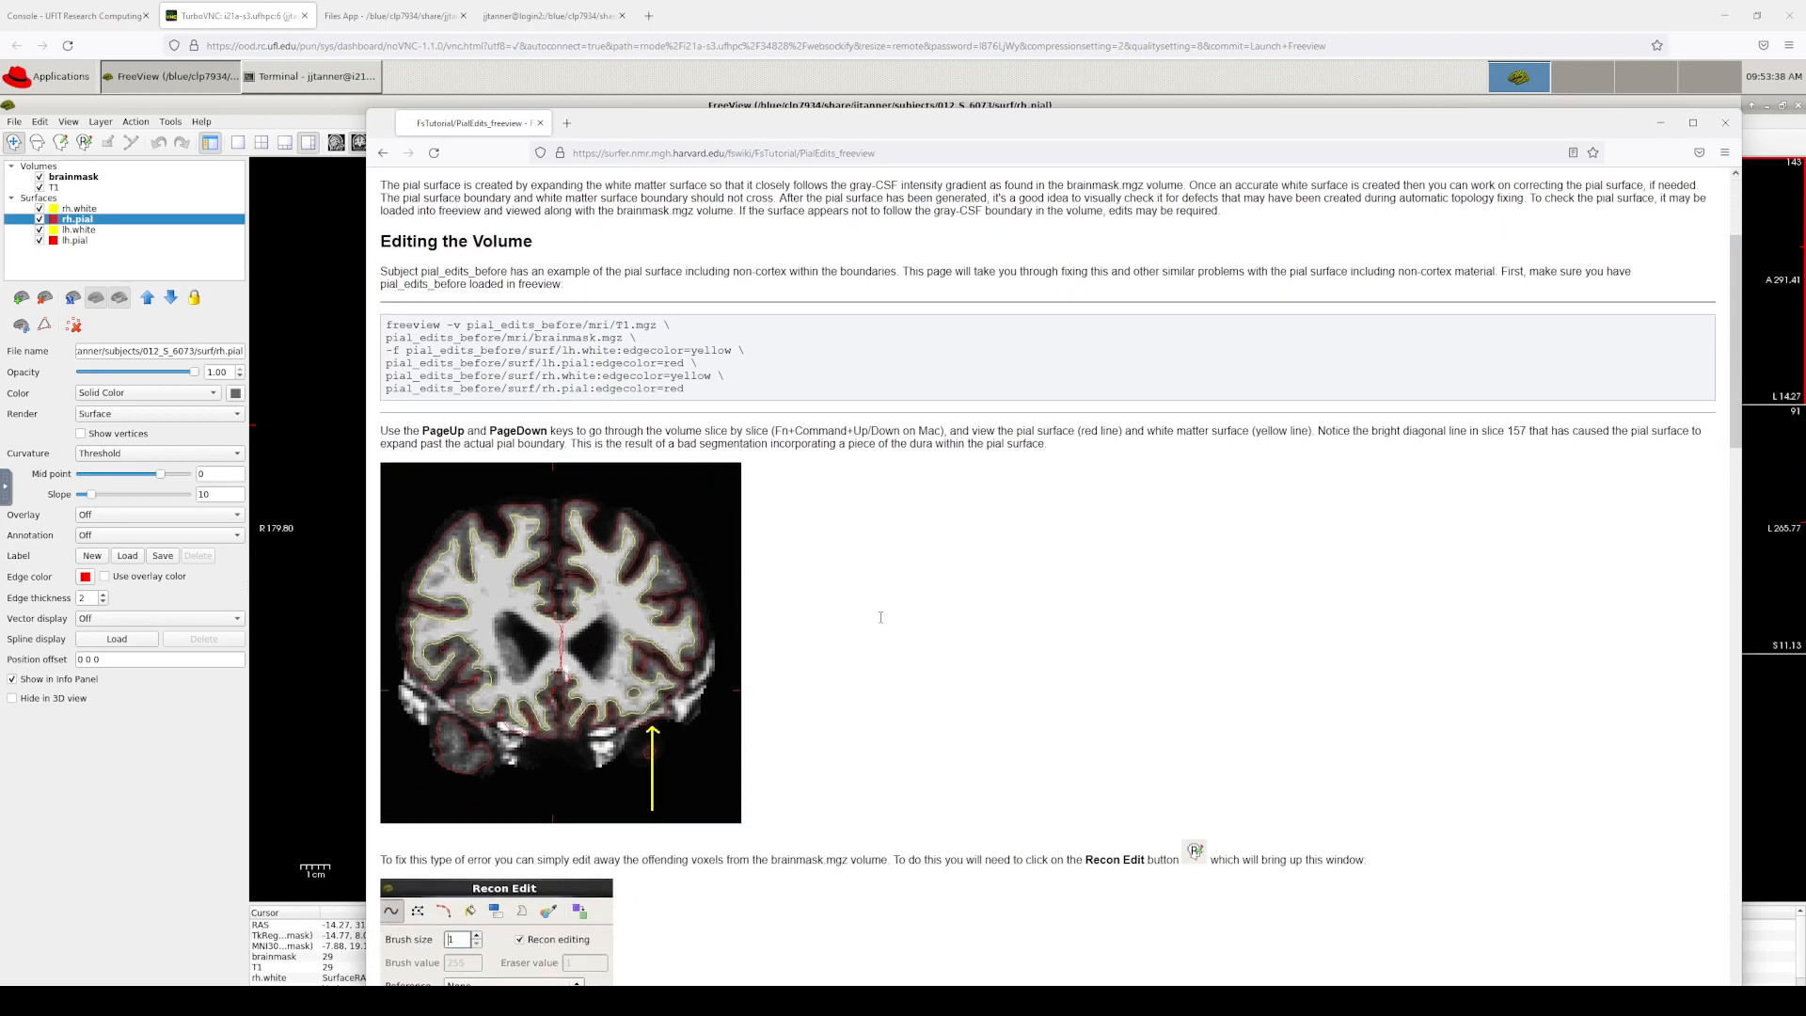
scroll(735, 712, down, 1)
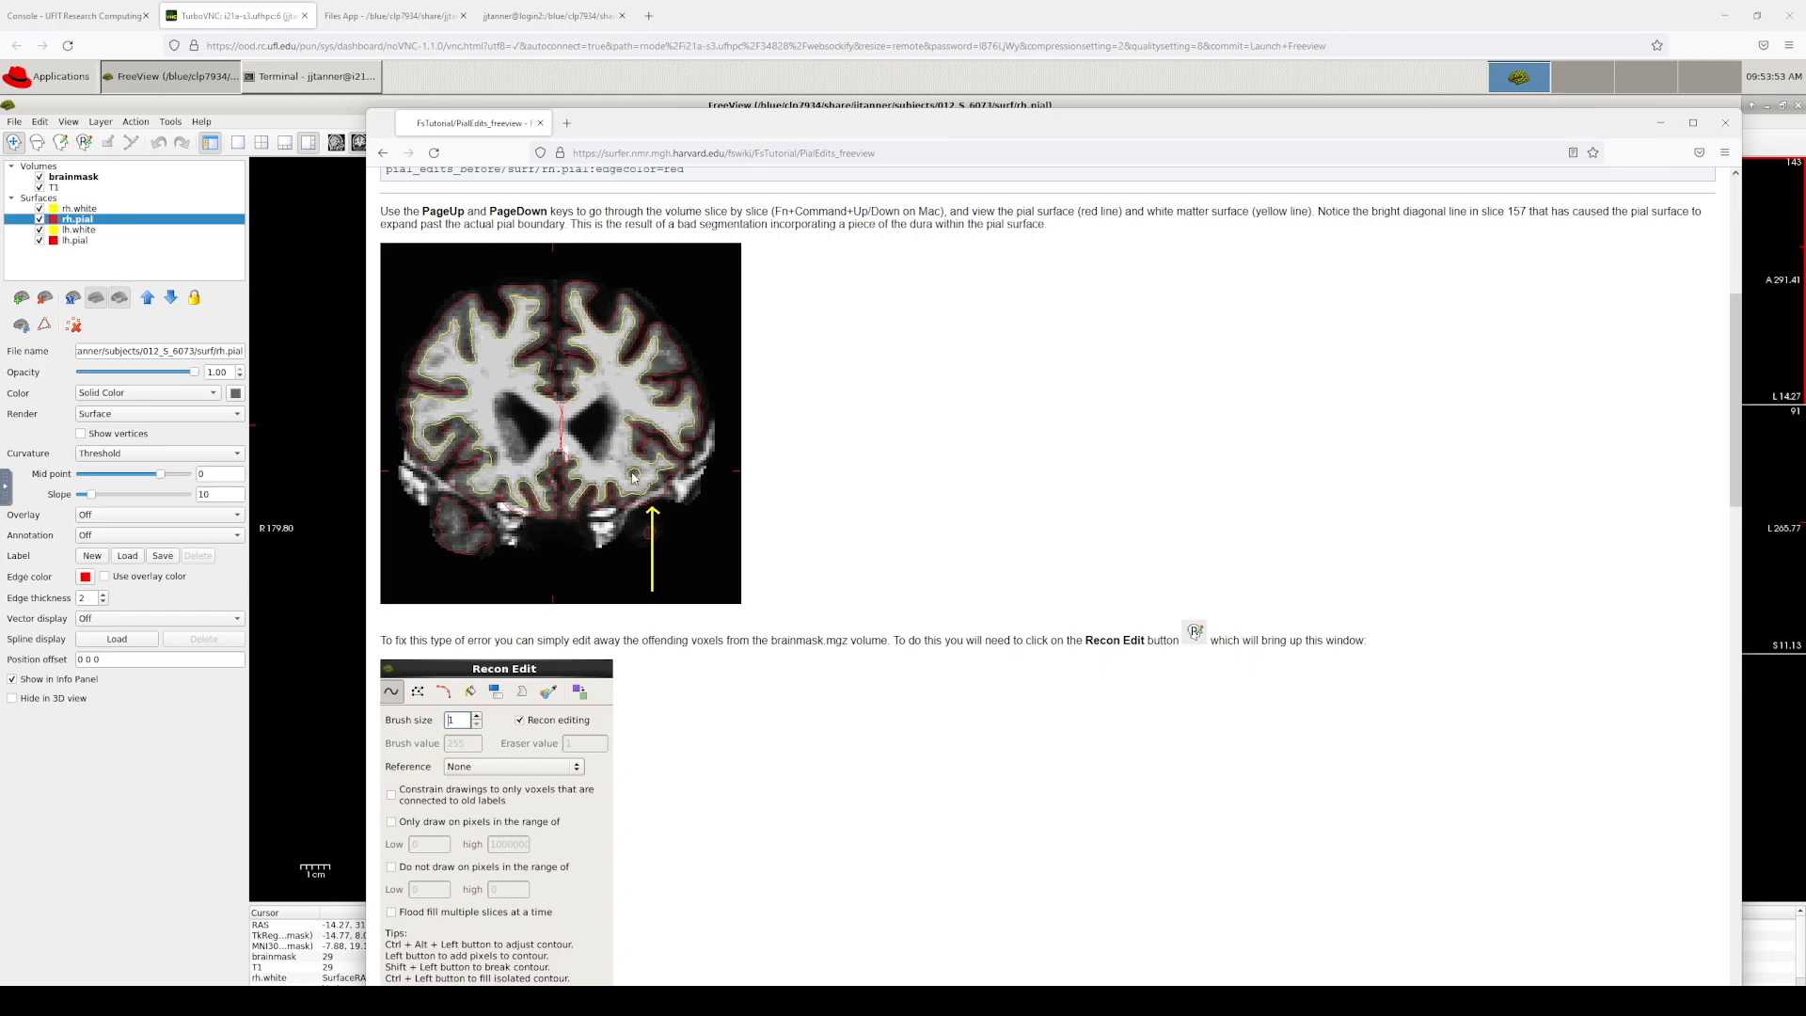
click(787, 26)
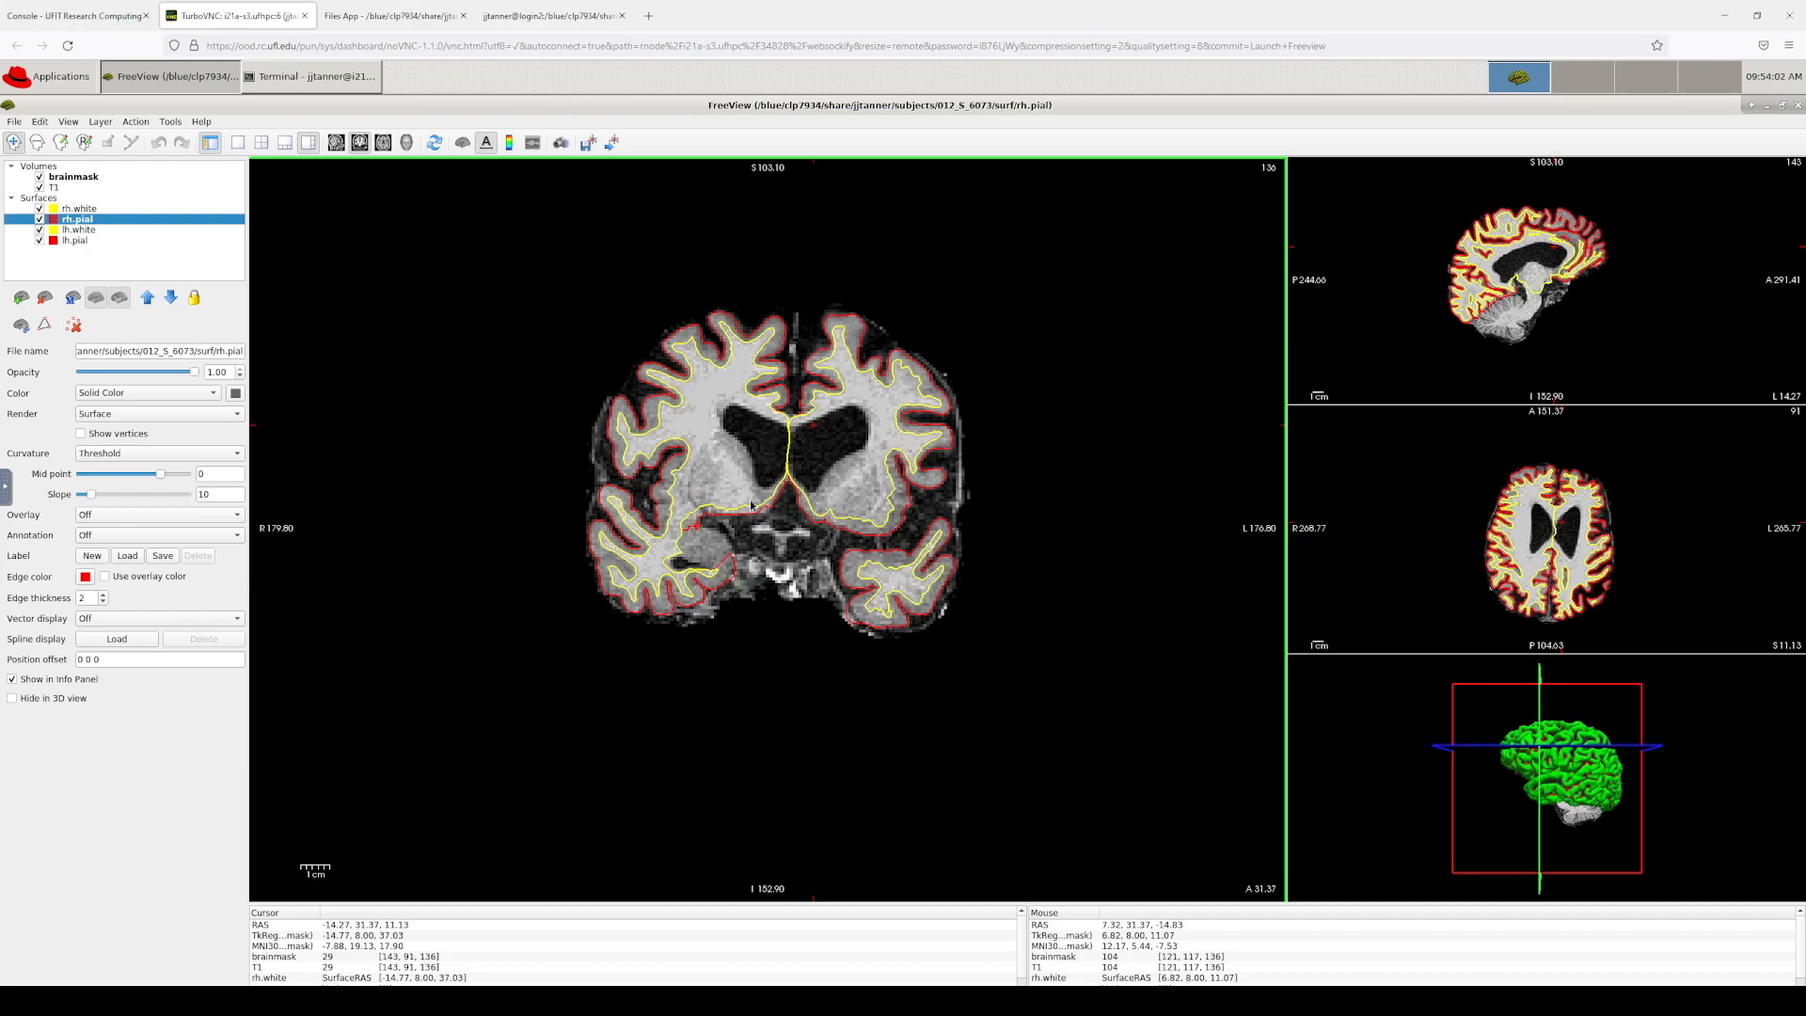
Step: Page the coronal view back from slice 131 to 122 and zoom in on the central structures
click(783, 502)
key(Down)
key(Down)
key(Down)
key(Down)
key(Down)
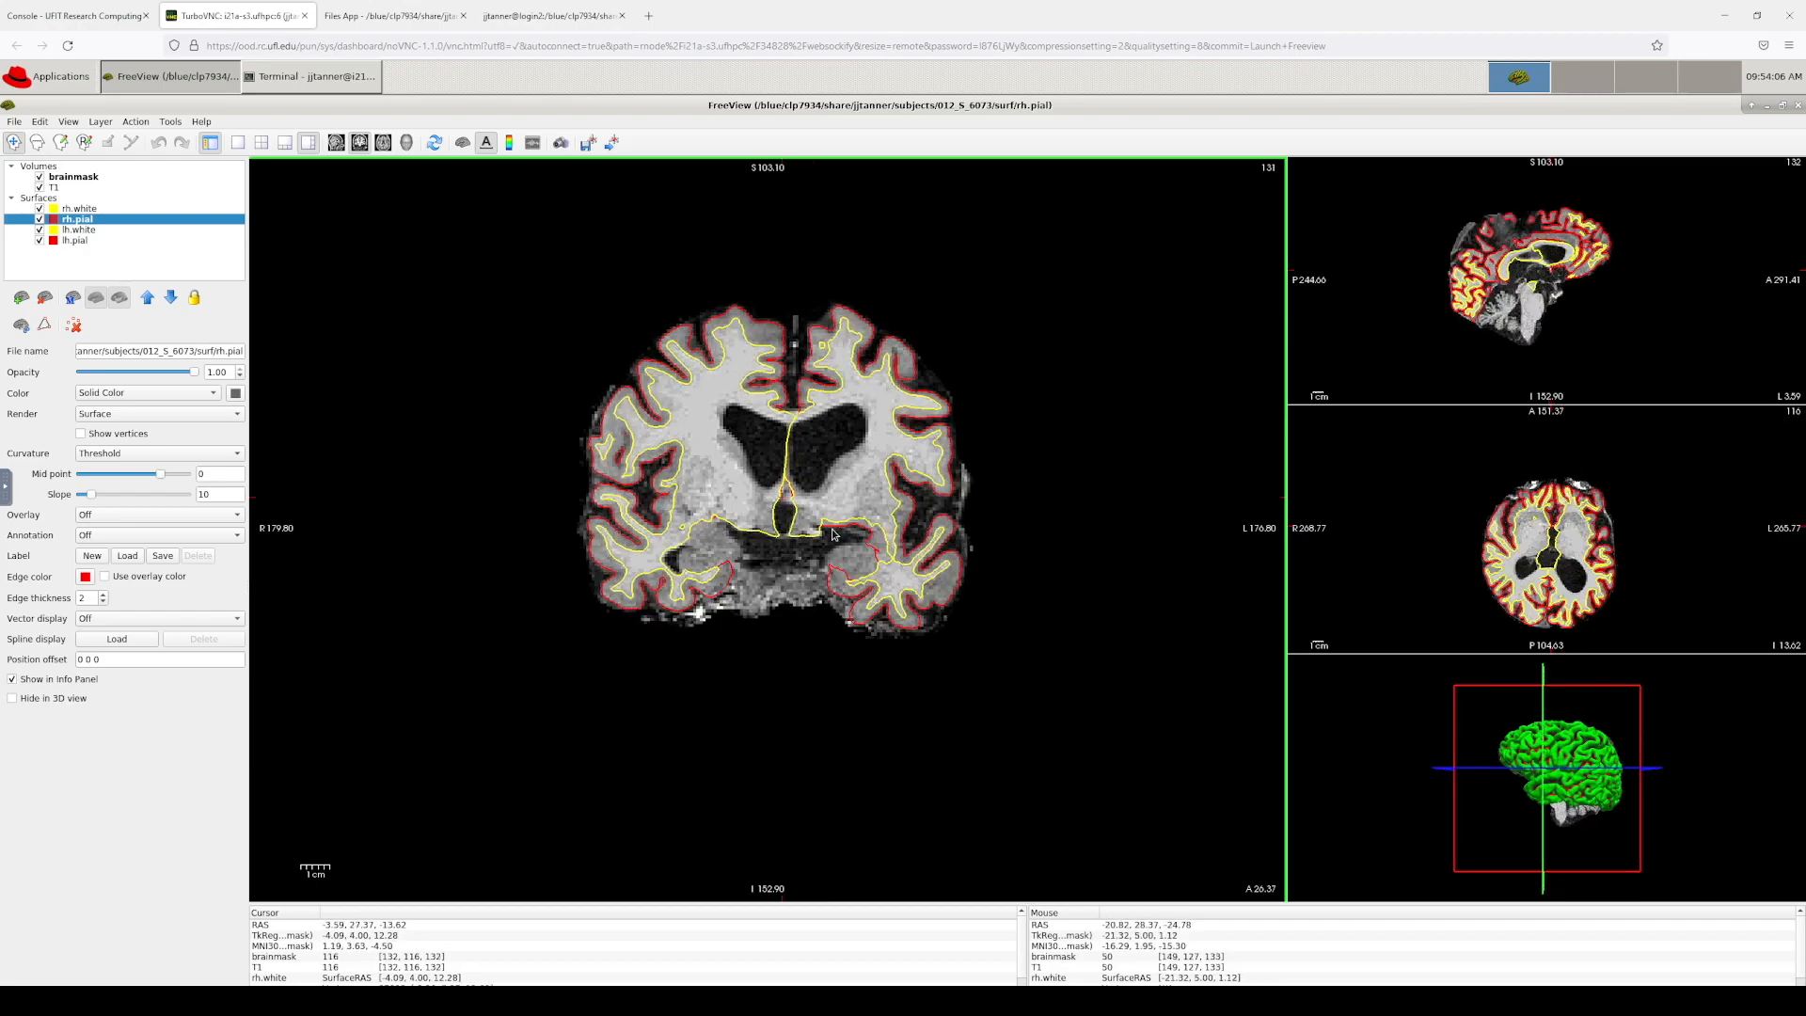
key(Down)
key(Down)
key(Down)
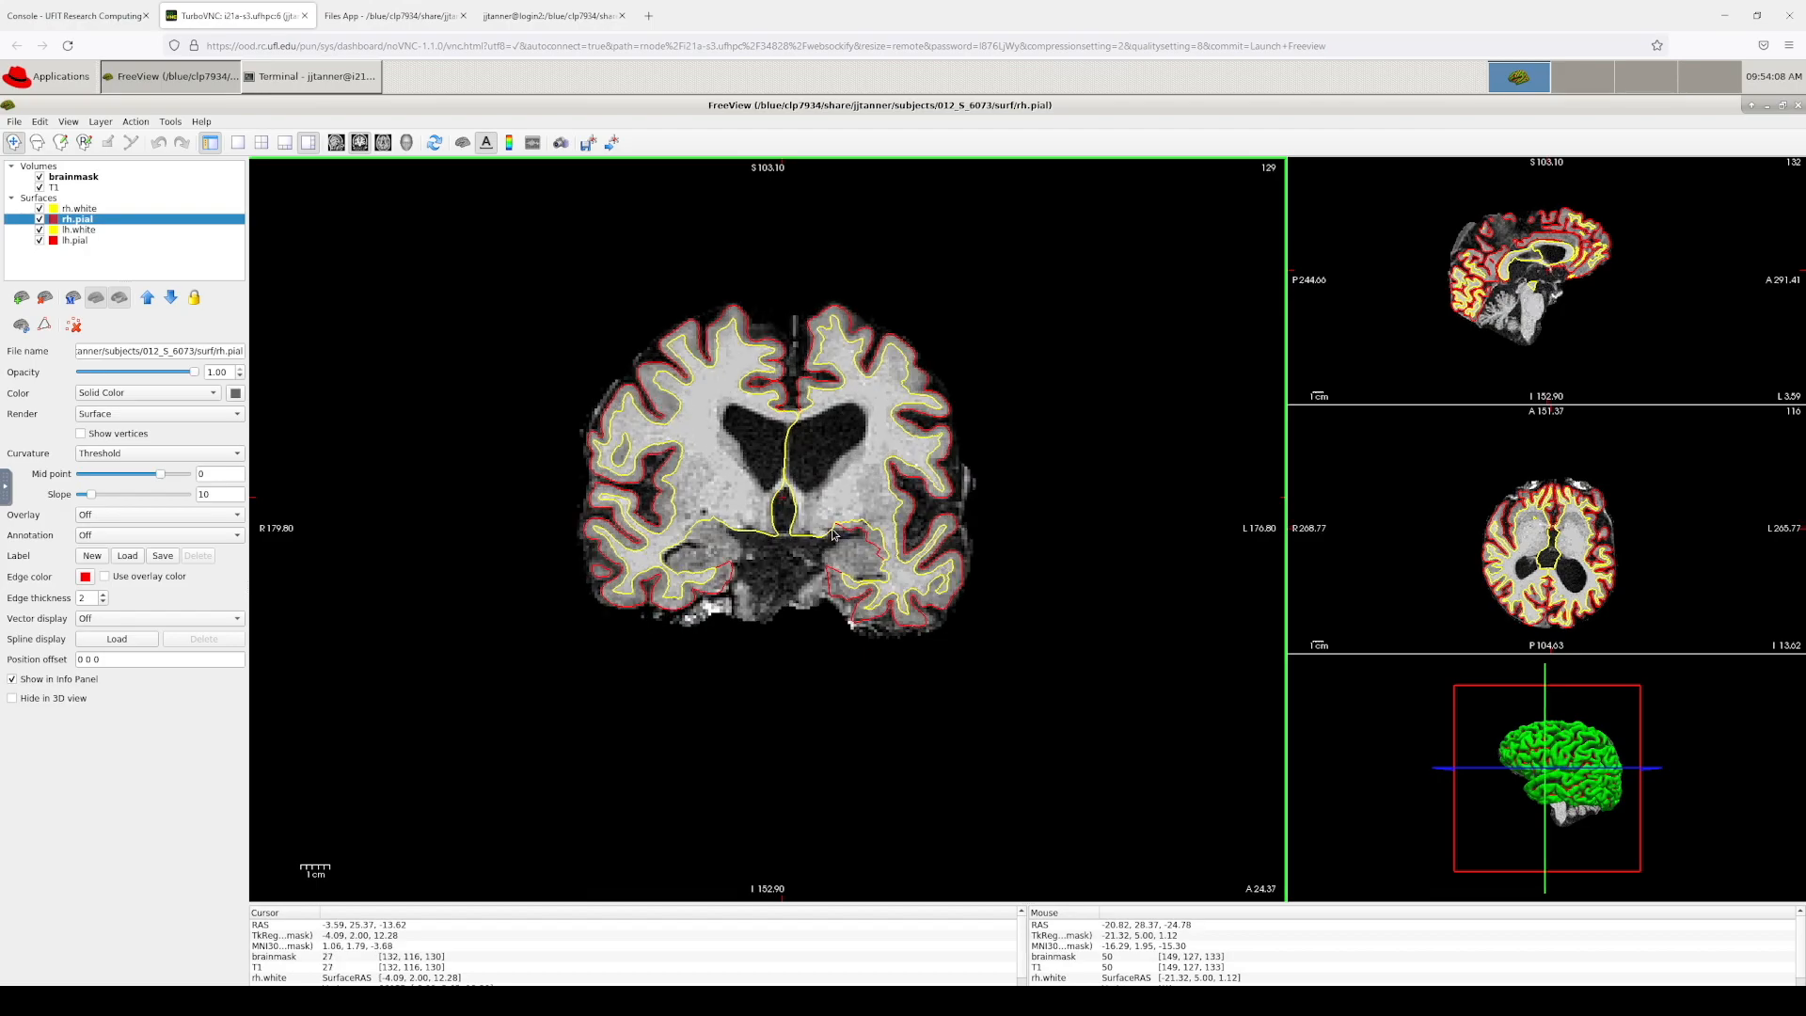
key(Down)
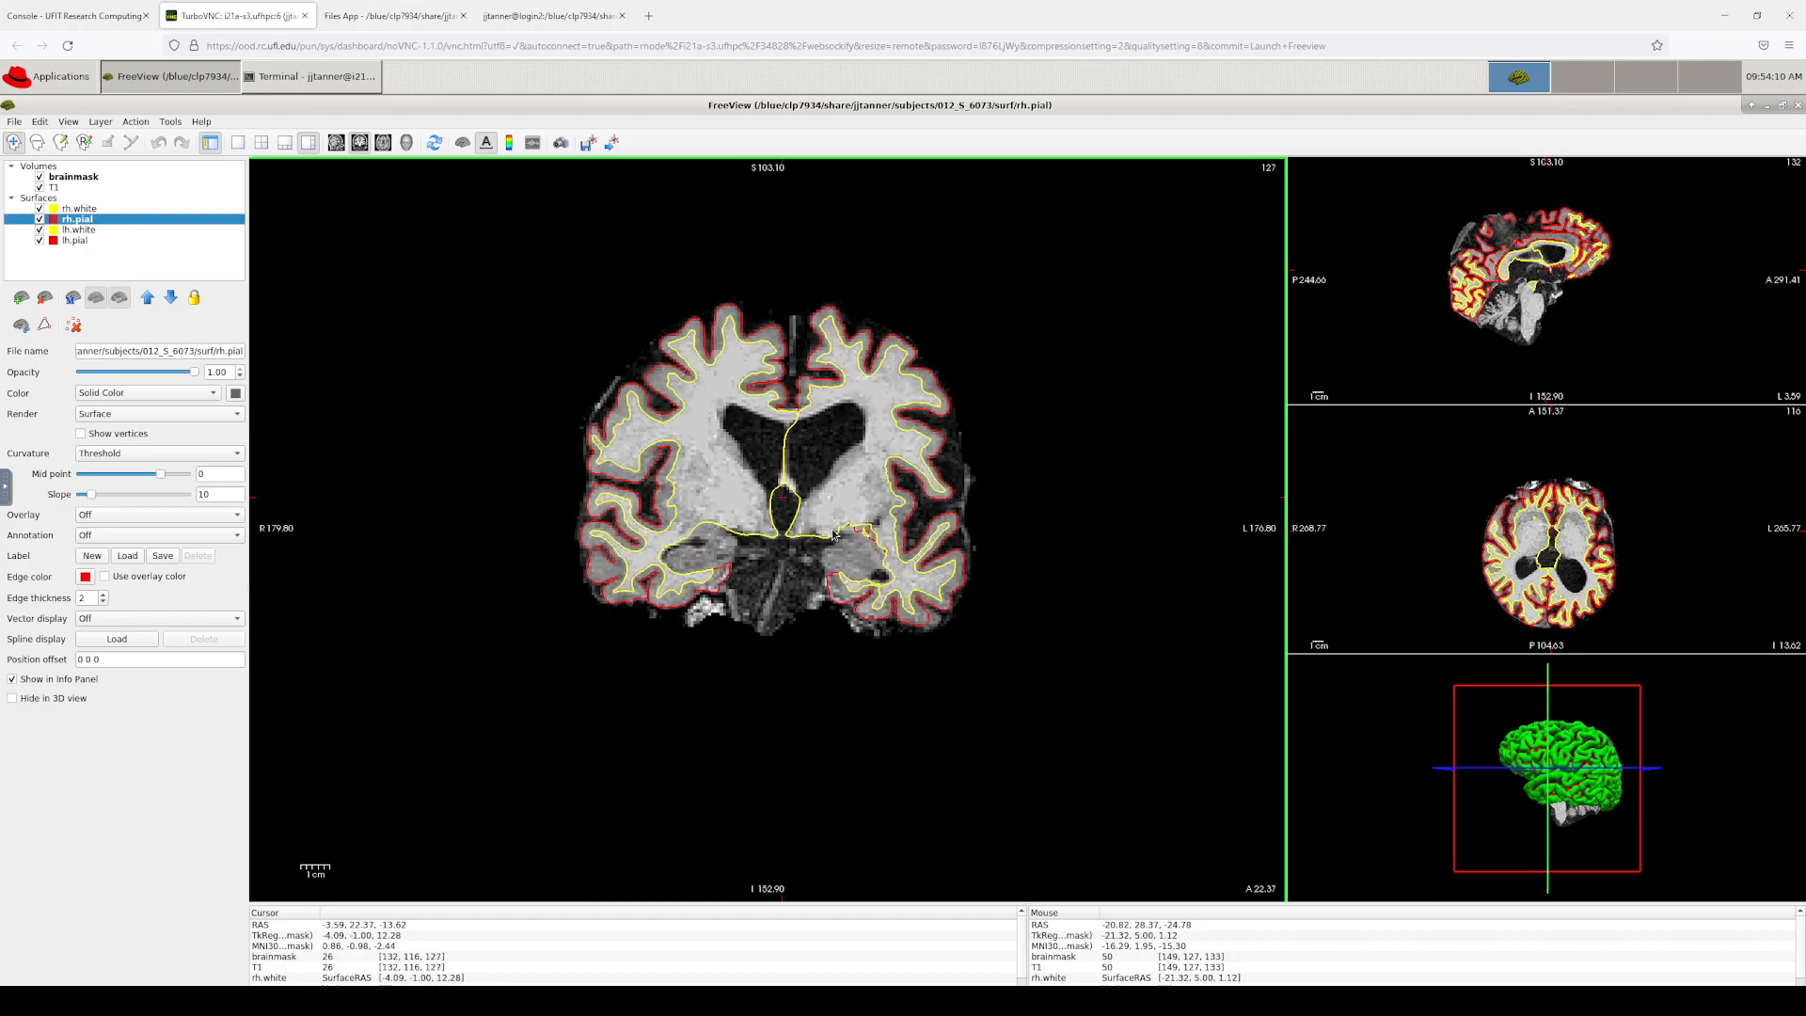
key(Down)
key(Down)
key(Down)
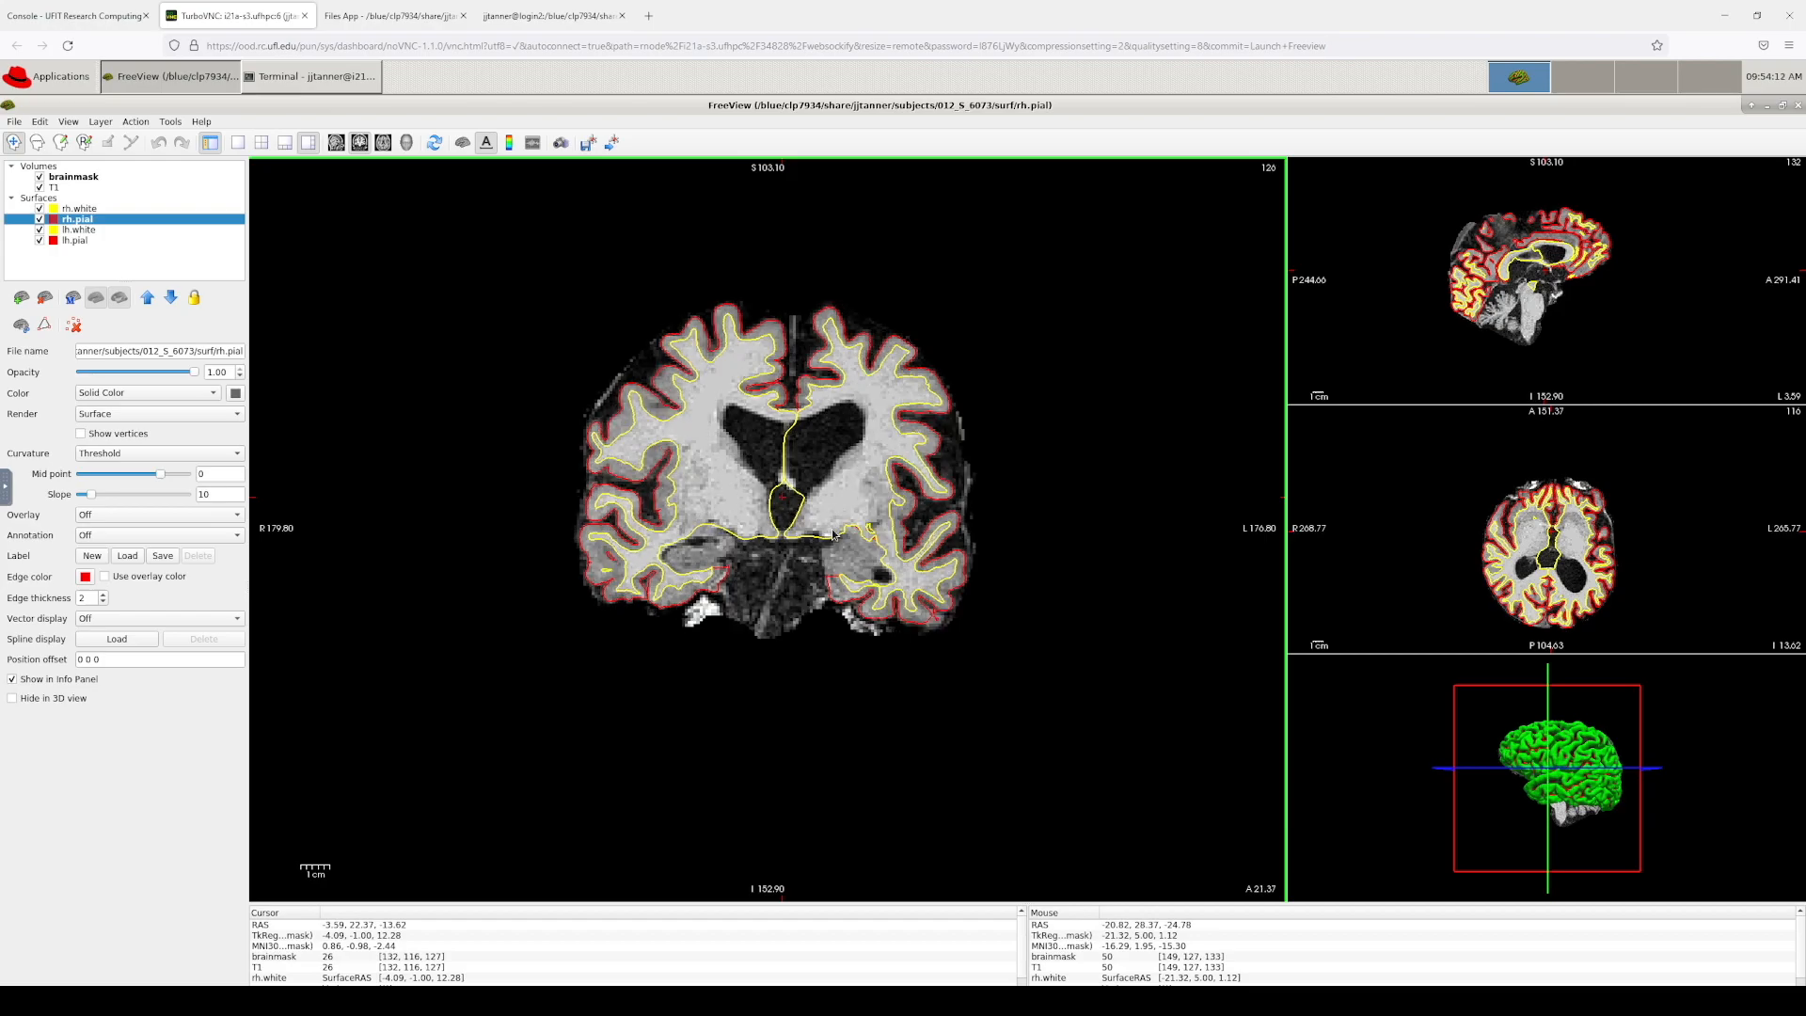
key(Down)
key(Down)
key(Down)
key(Down)
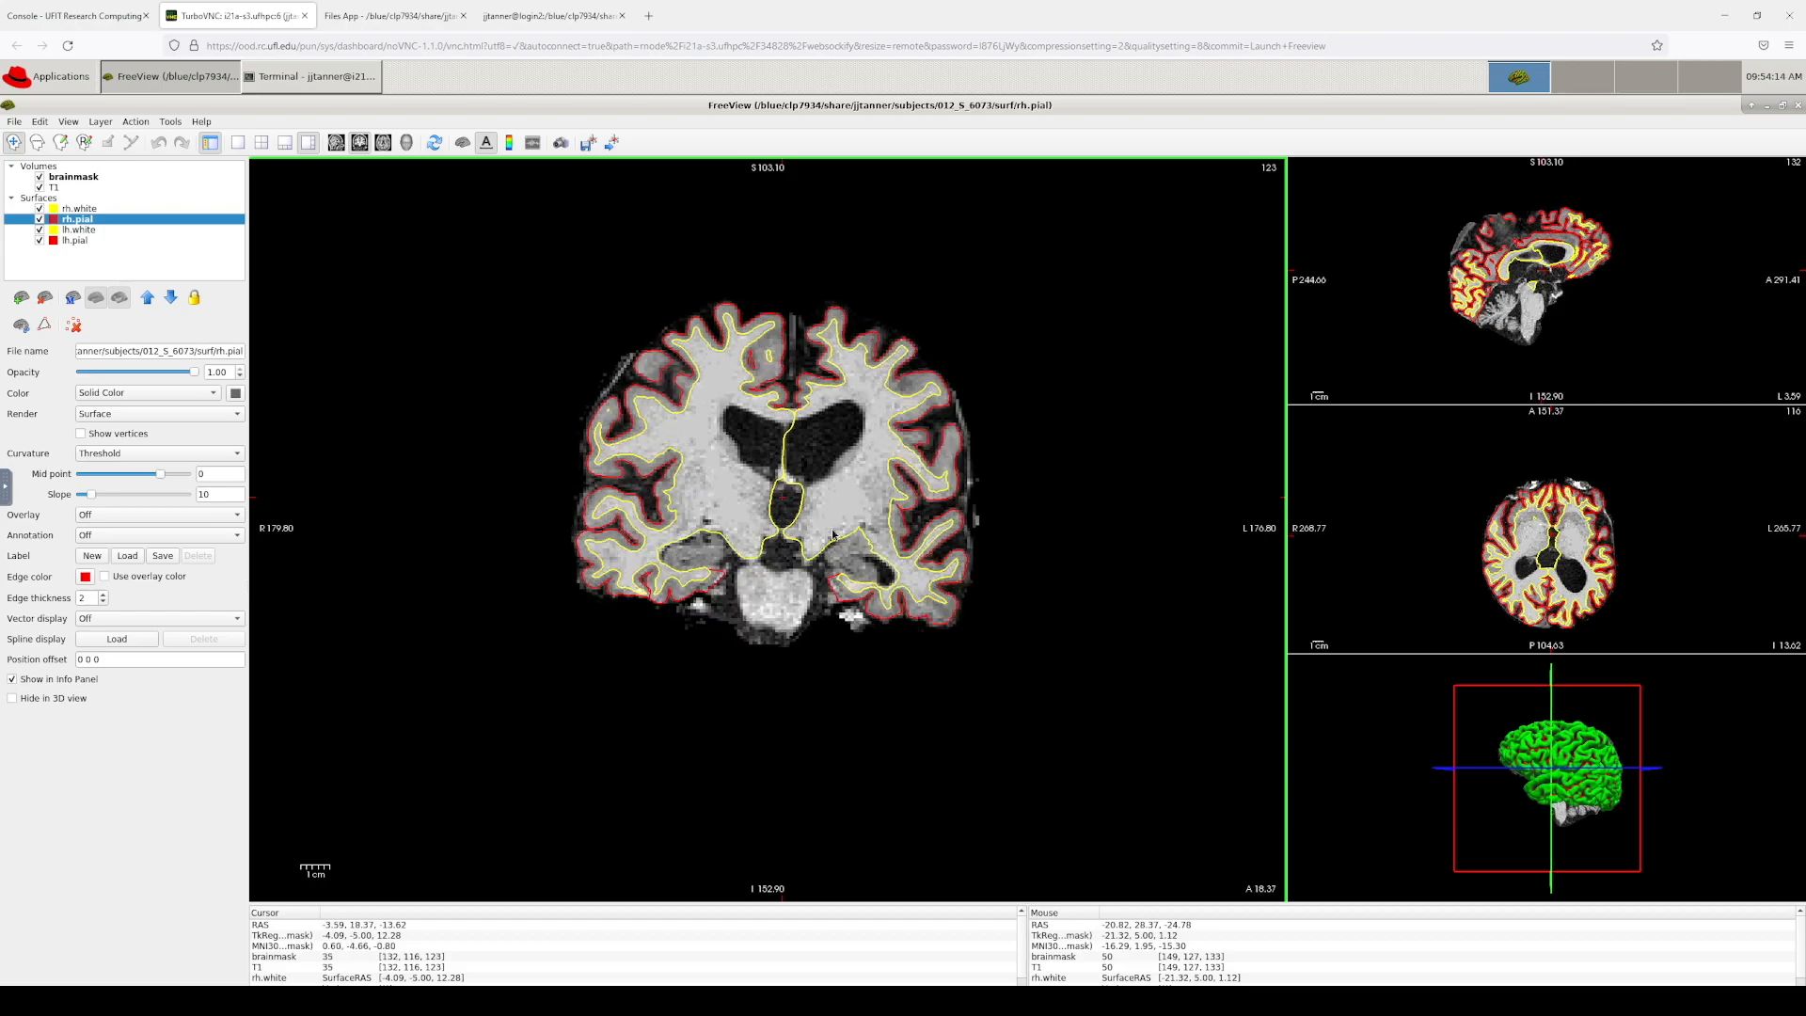
key(Up)
key(Up)
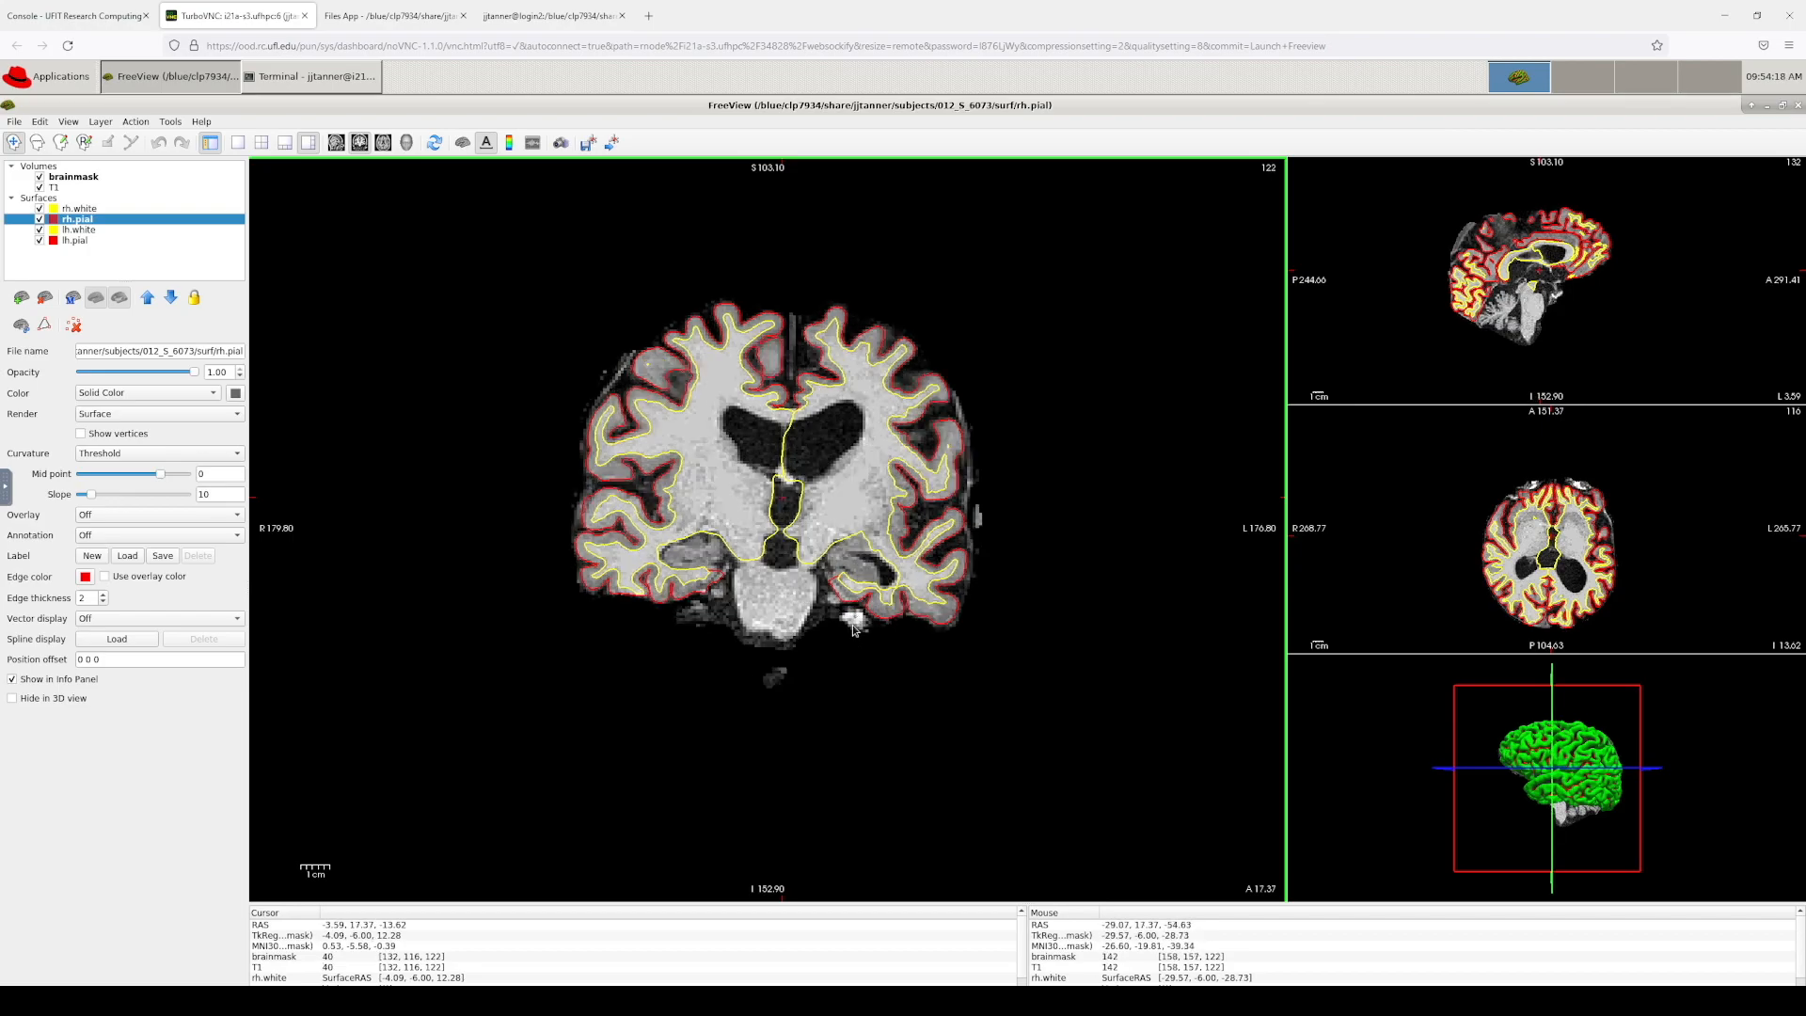
scroll(856, 611, up, 2)
scroll(866, 640, up, 4)
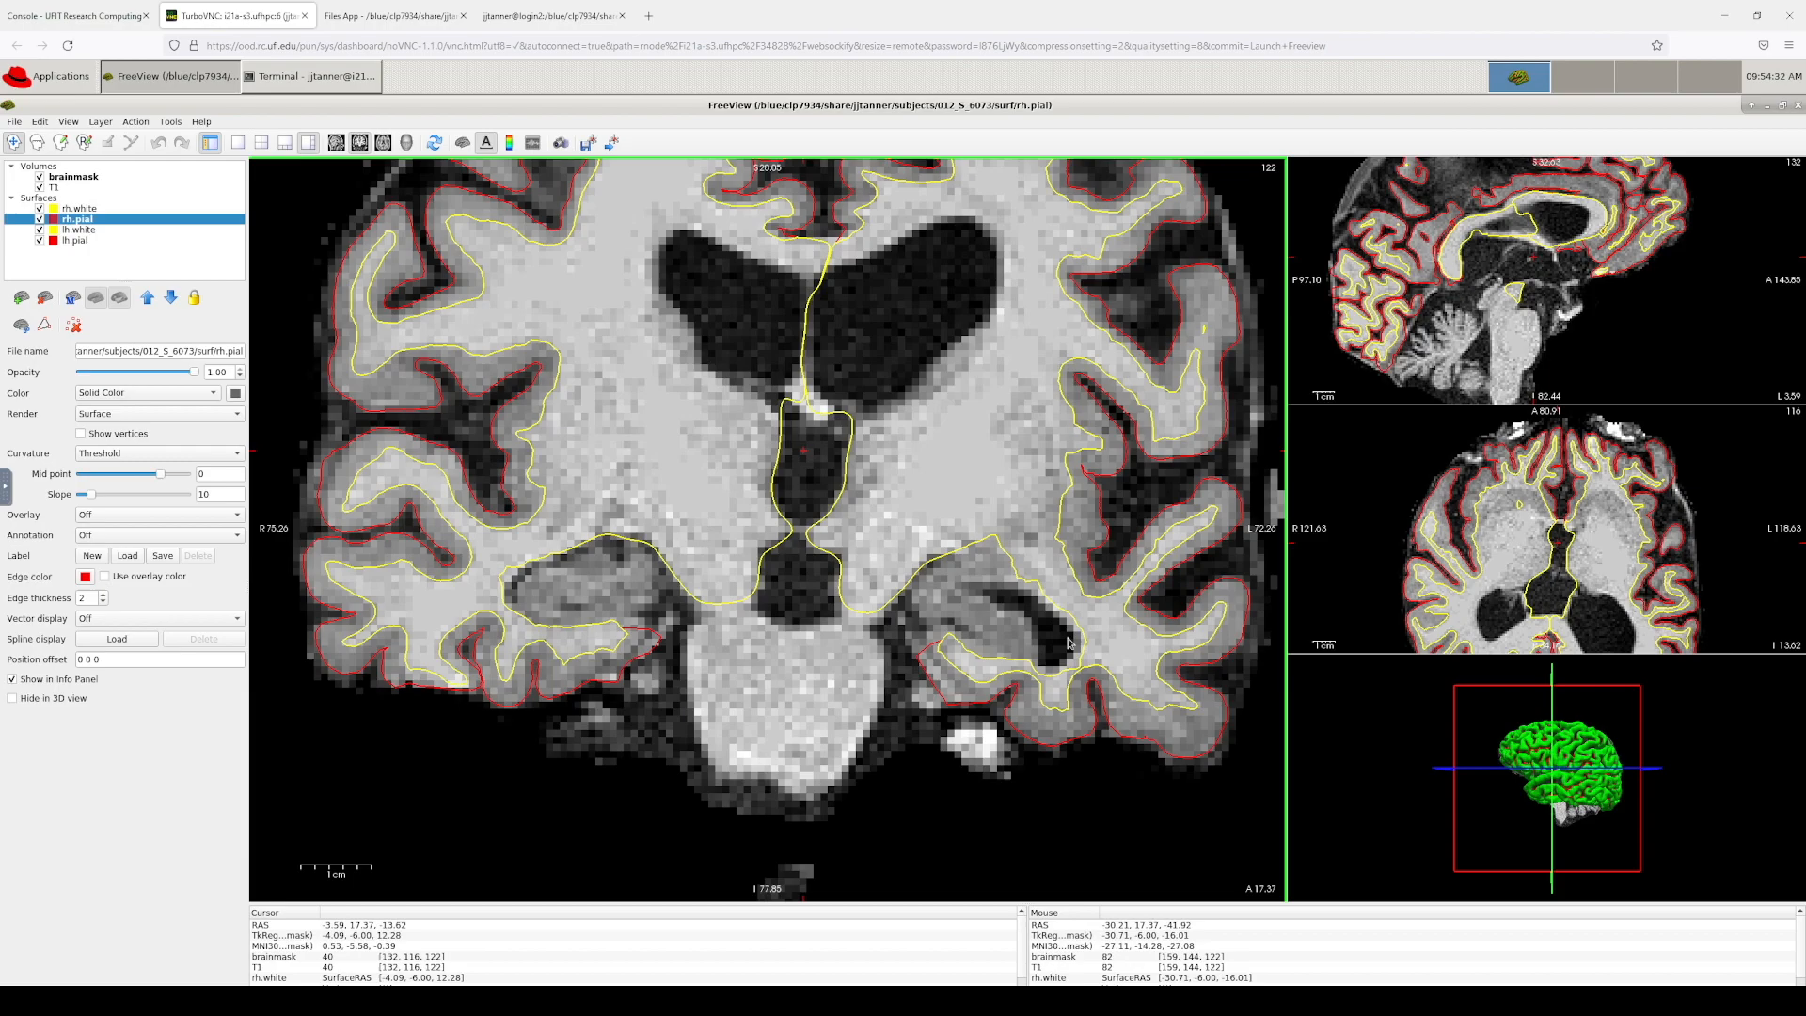
Step: Select the brainmask layer and page the coronal view back from slice 121 to 100
click(81, 178)
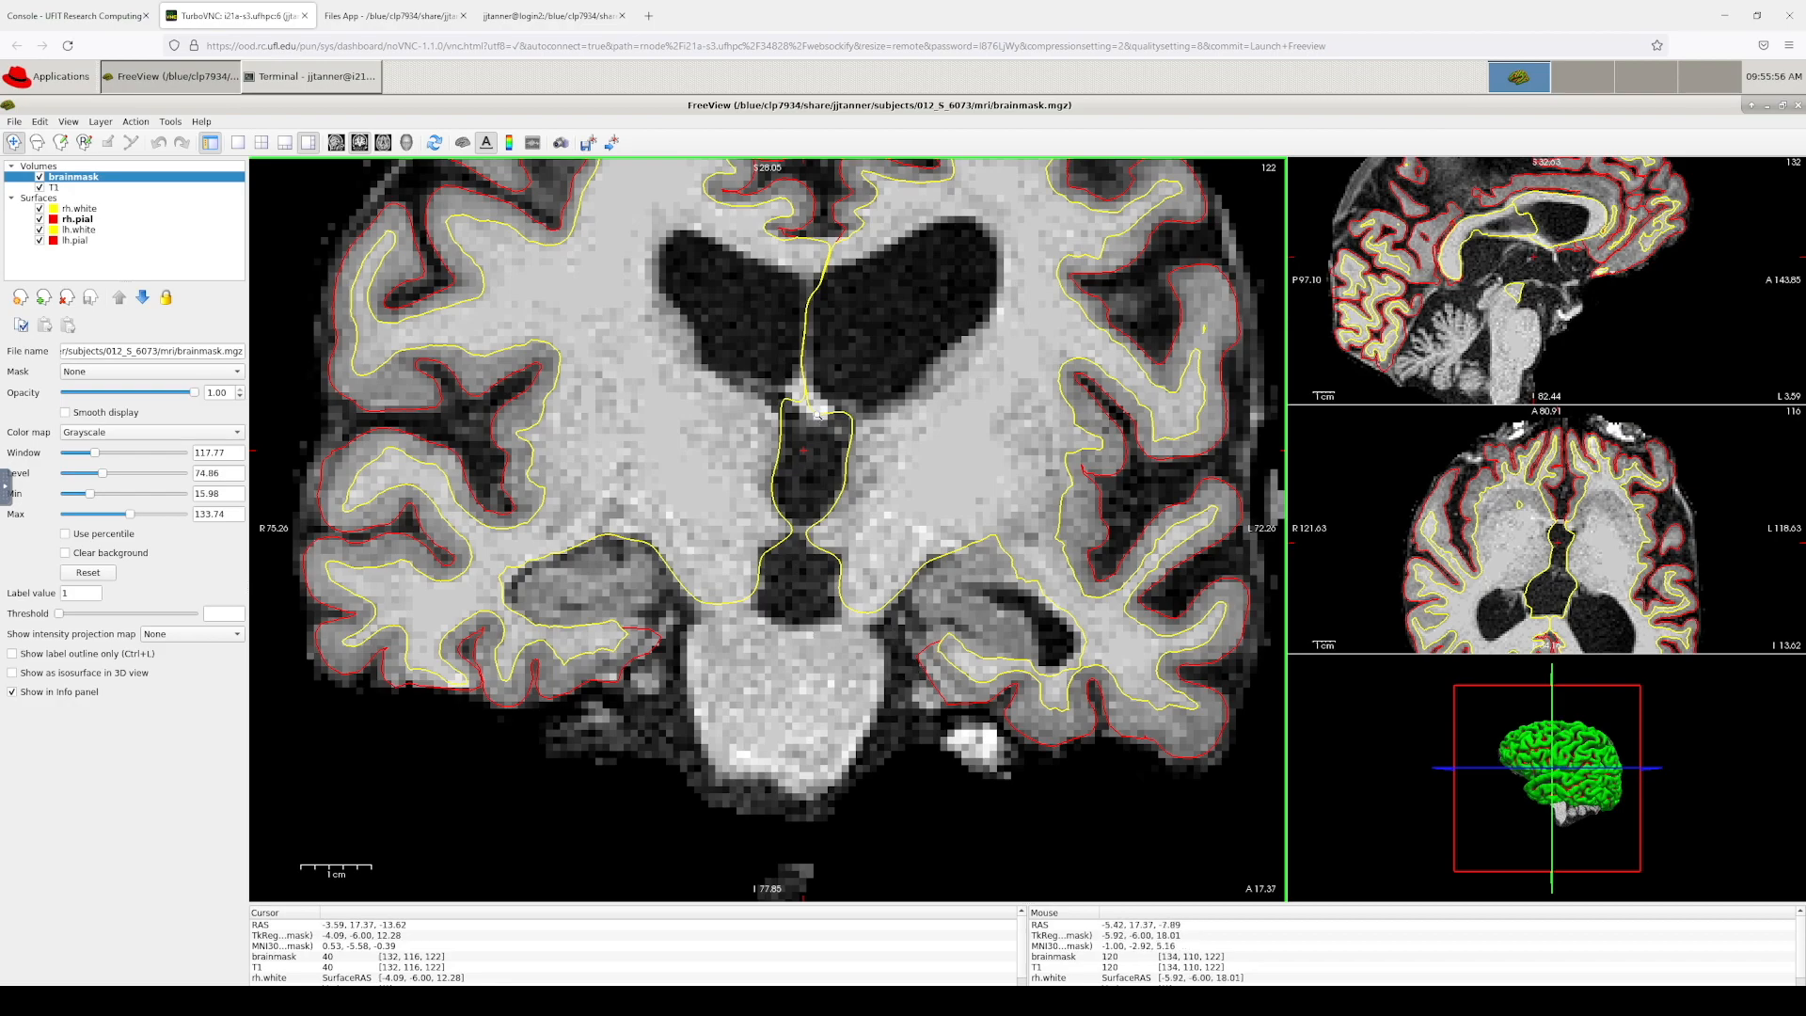
scroll(809, 493, down, 3)
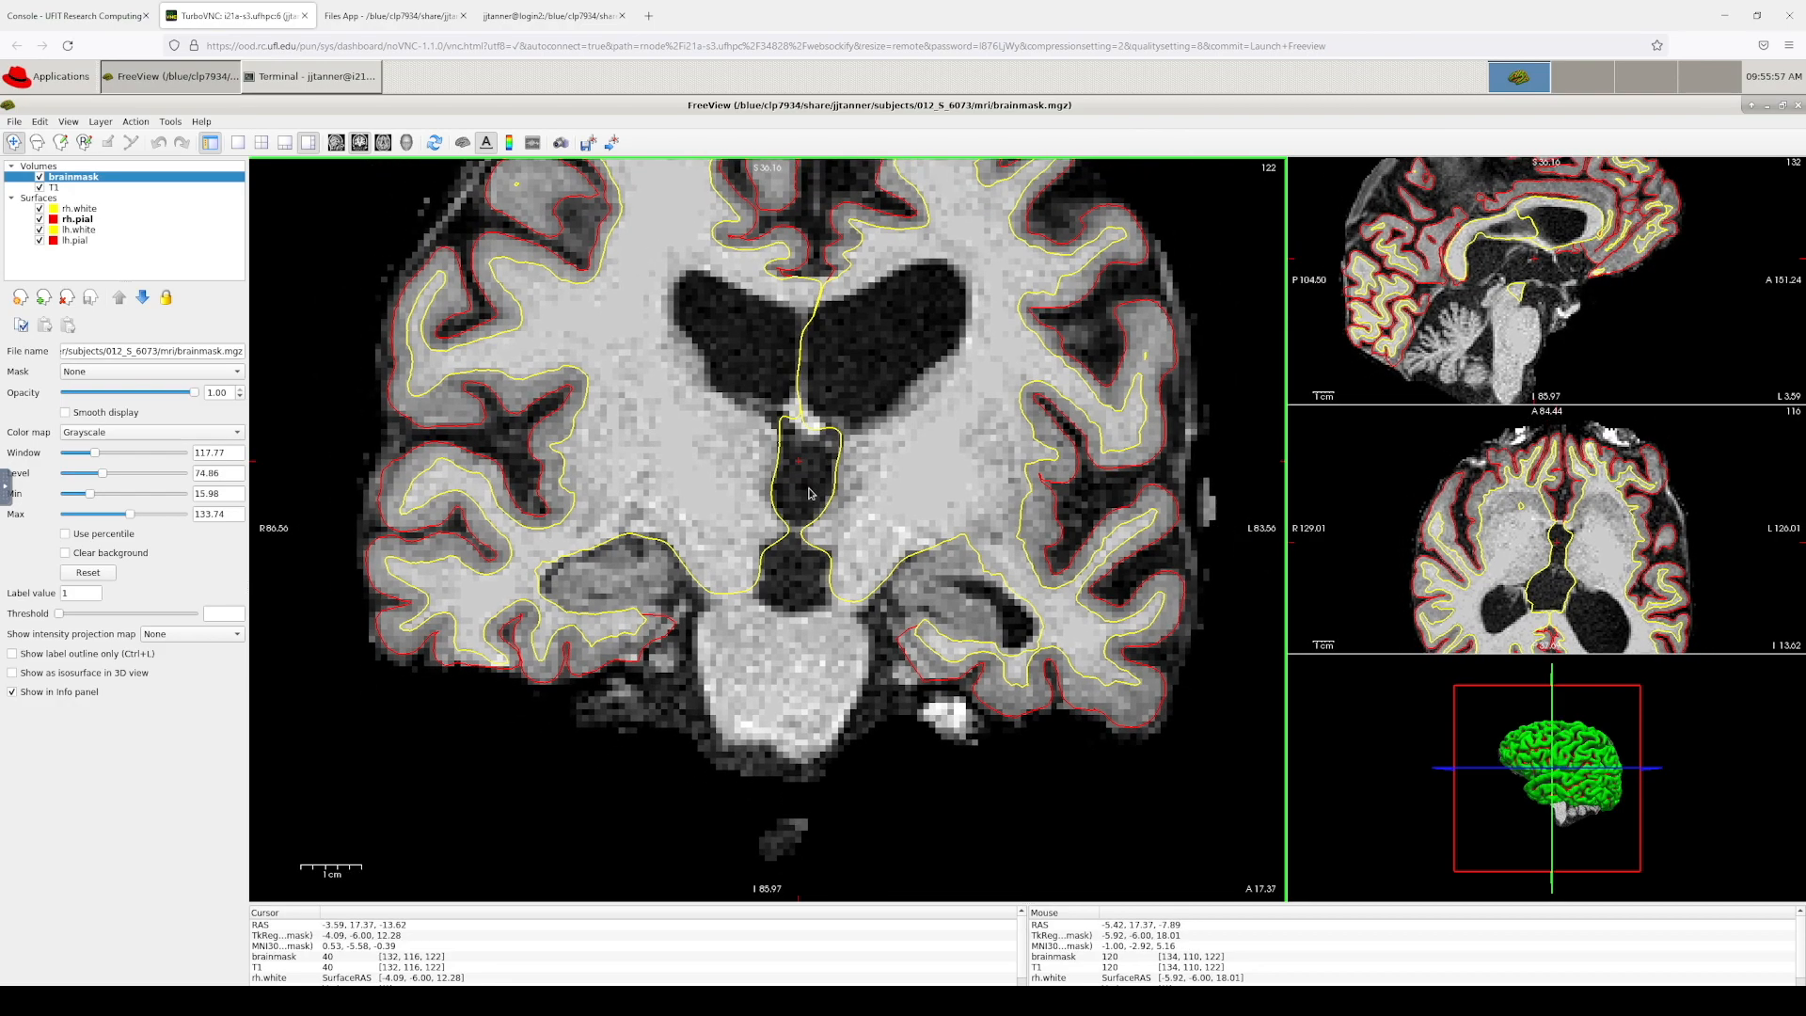
scroll(810, 493, down, 1)
key(Down)
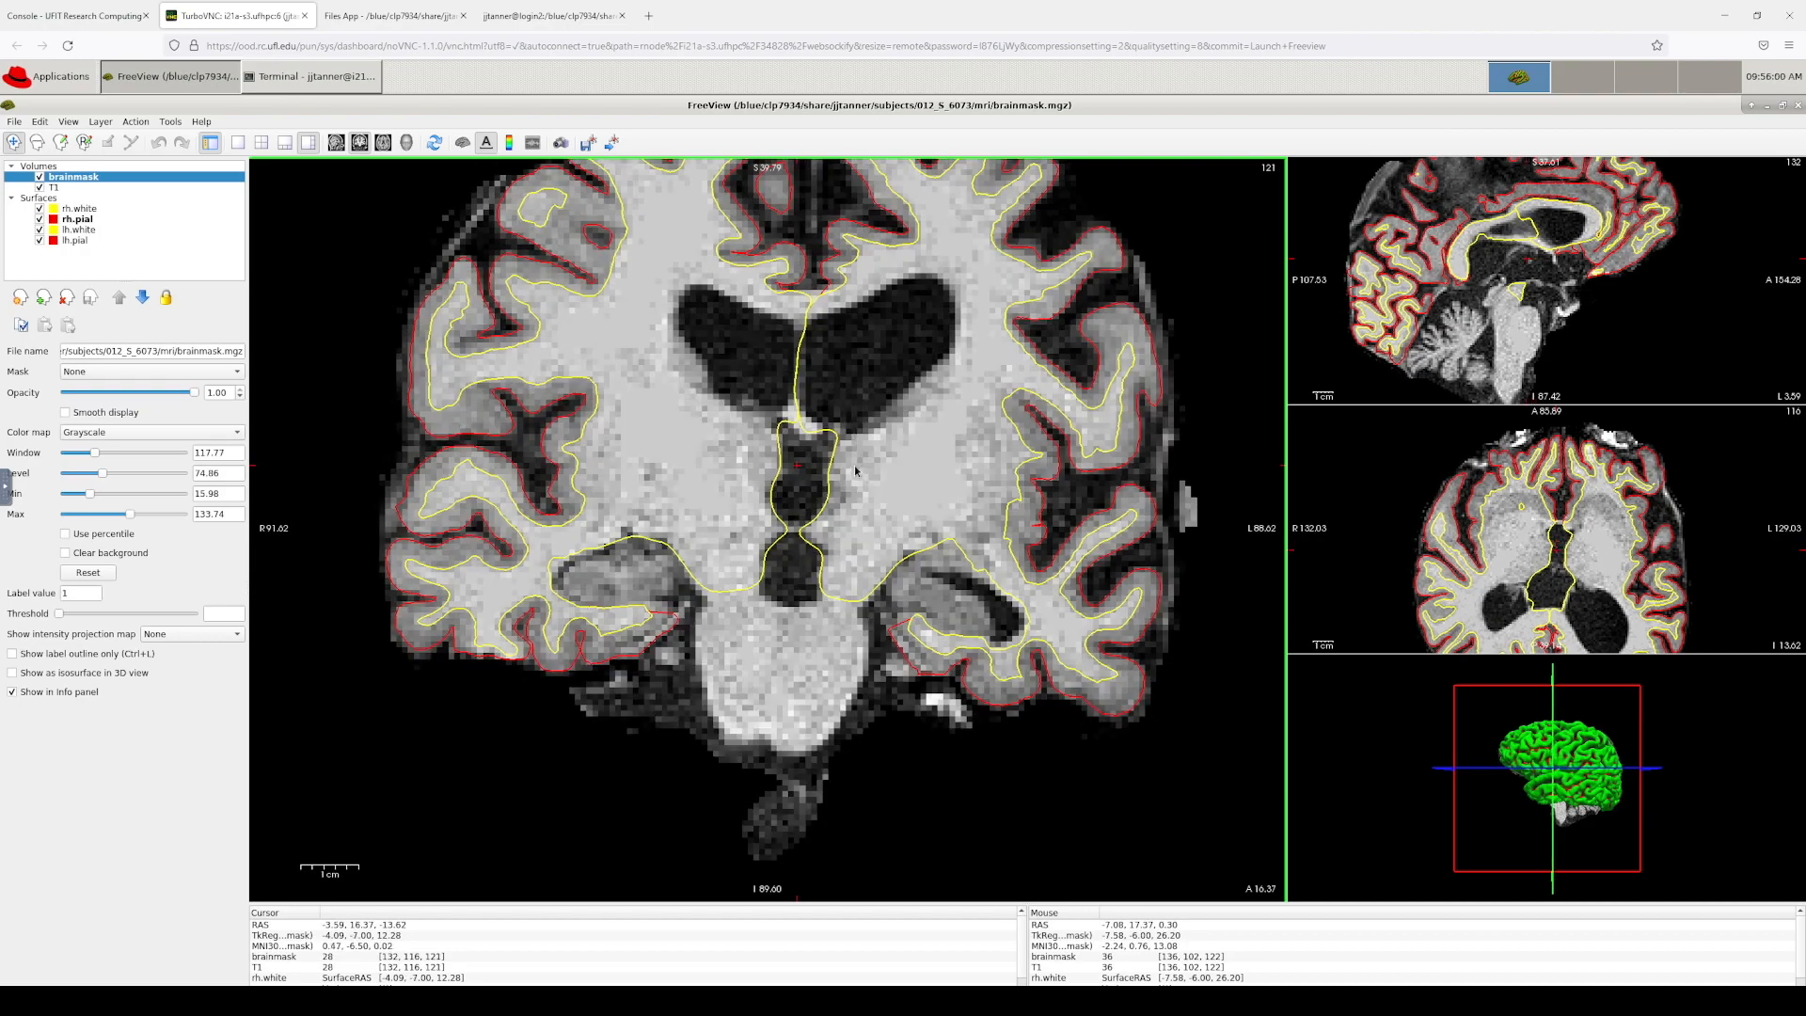
key(Down)
key(Down)
key(Down)
key(Down)
key(Down)
key(Down)
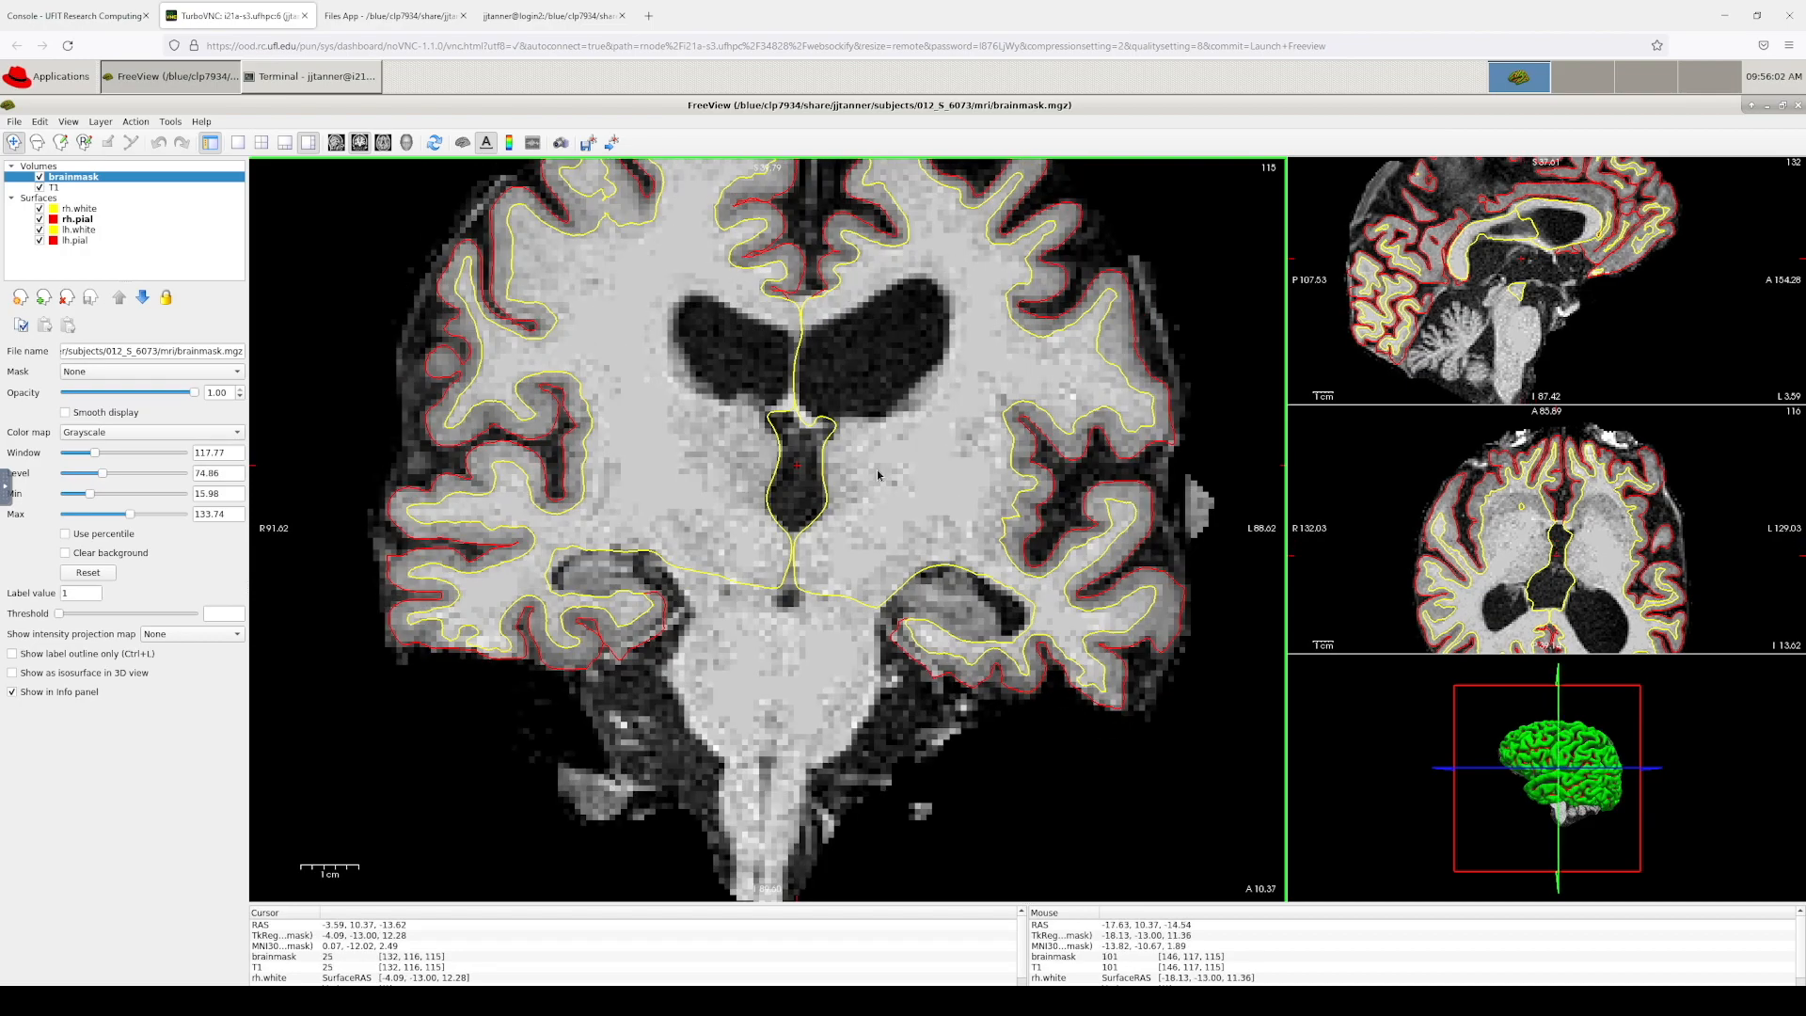
key(Down)
key(Down)
key(Down)
key(Down)
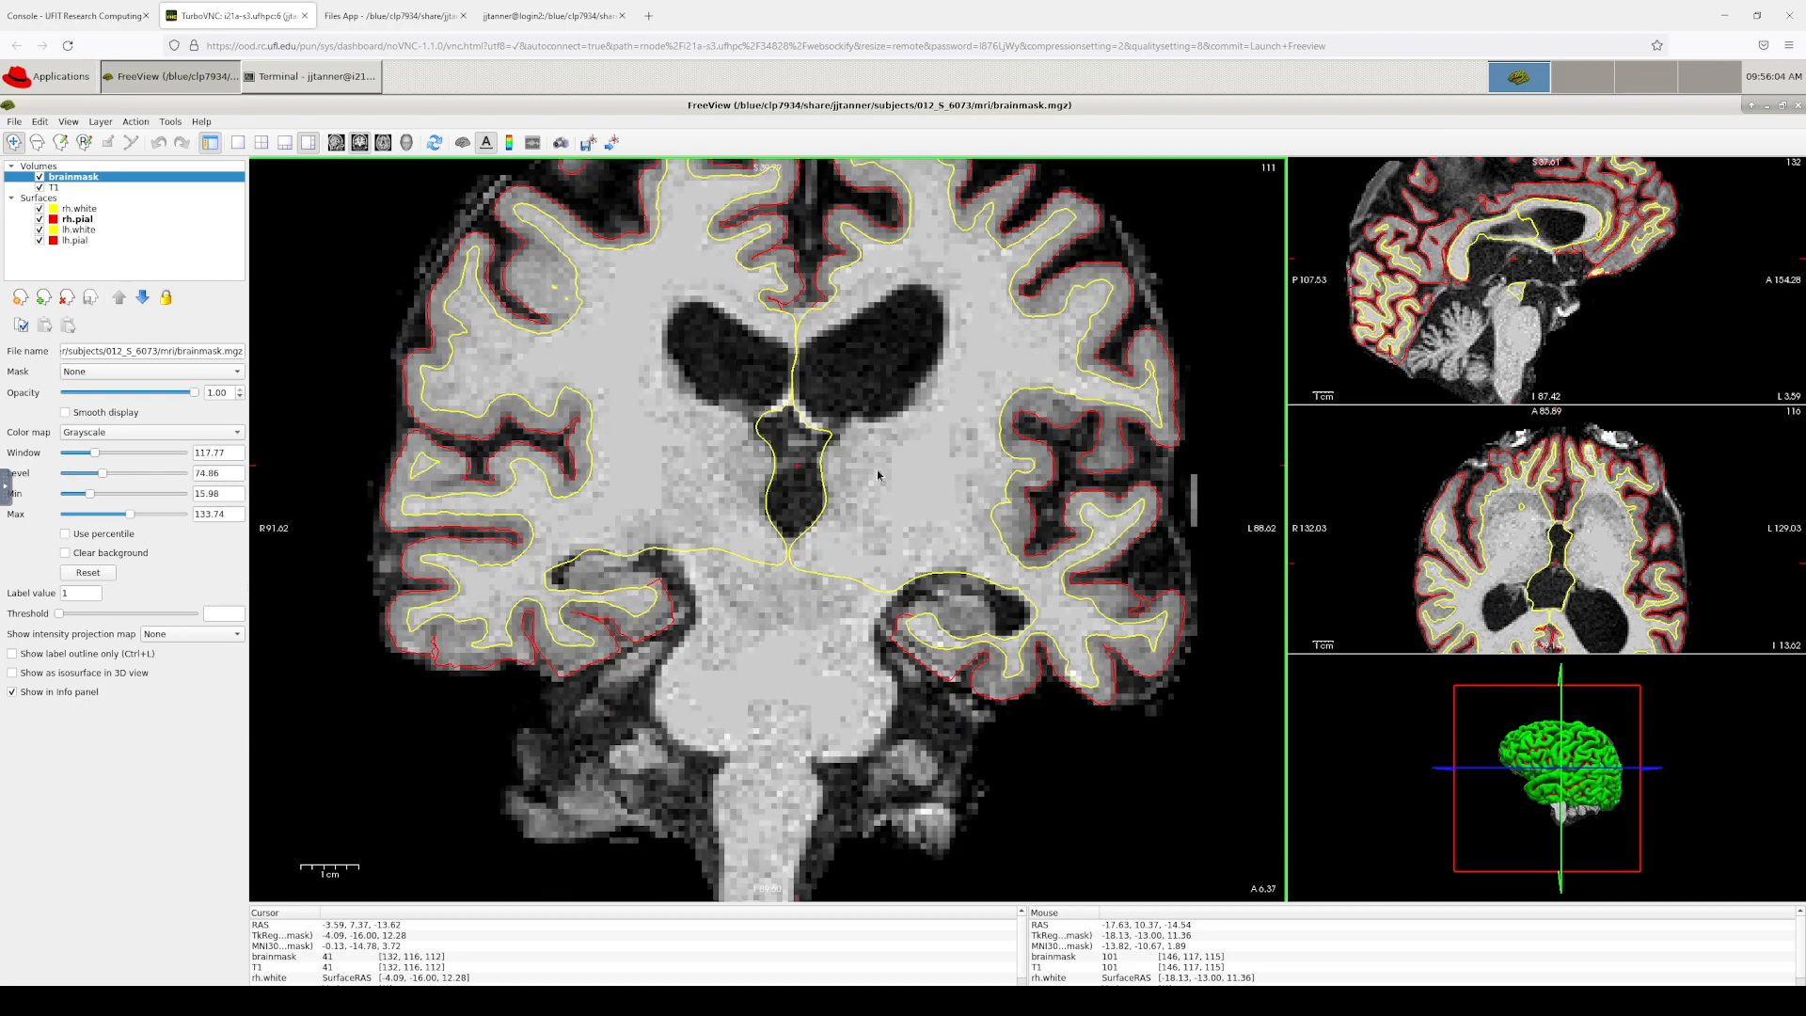
scroll(894, 466, down, 2)
scroll(896, 464, down, 1)
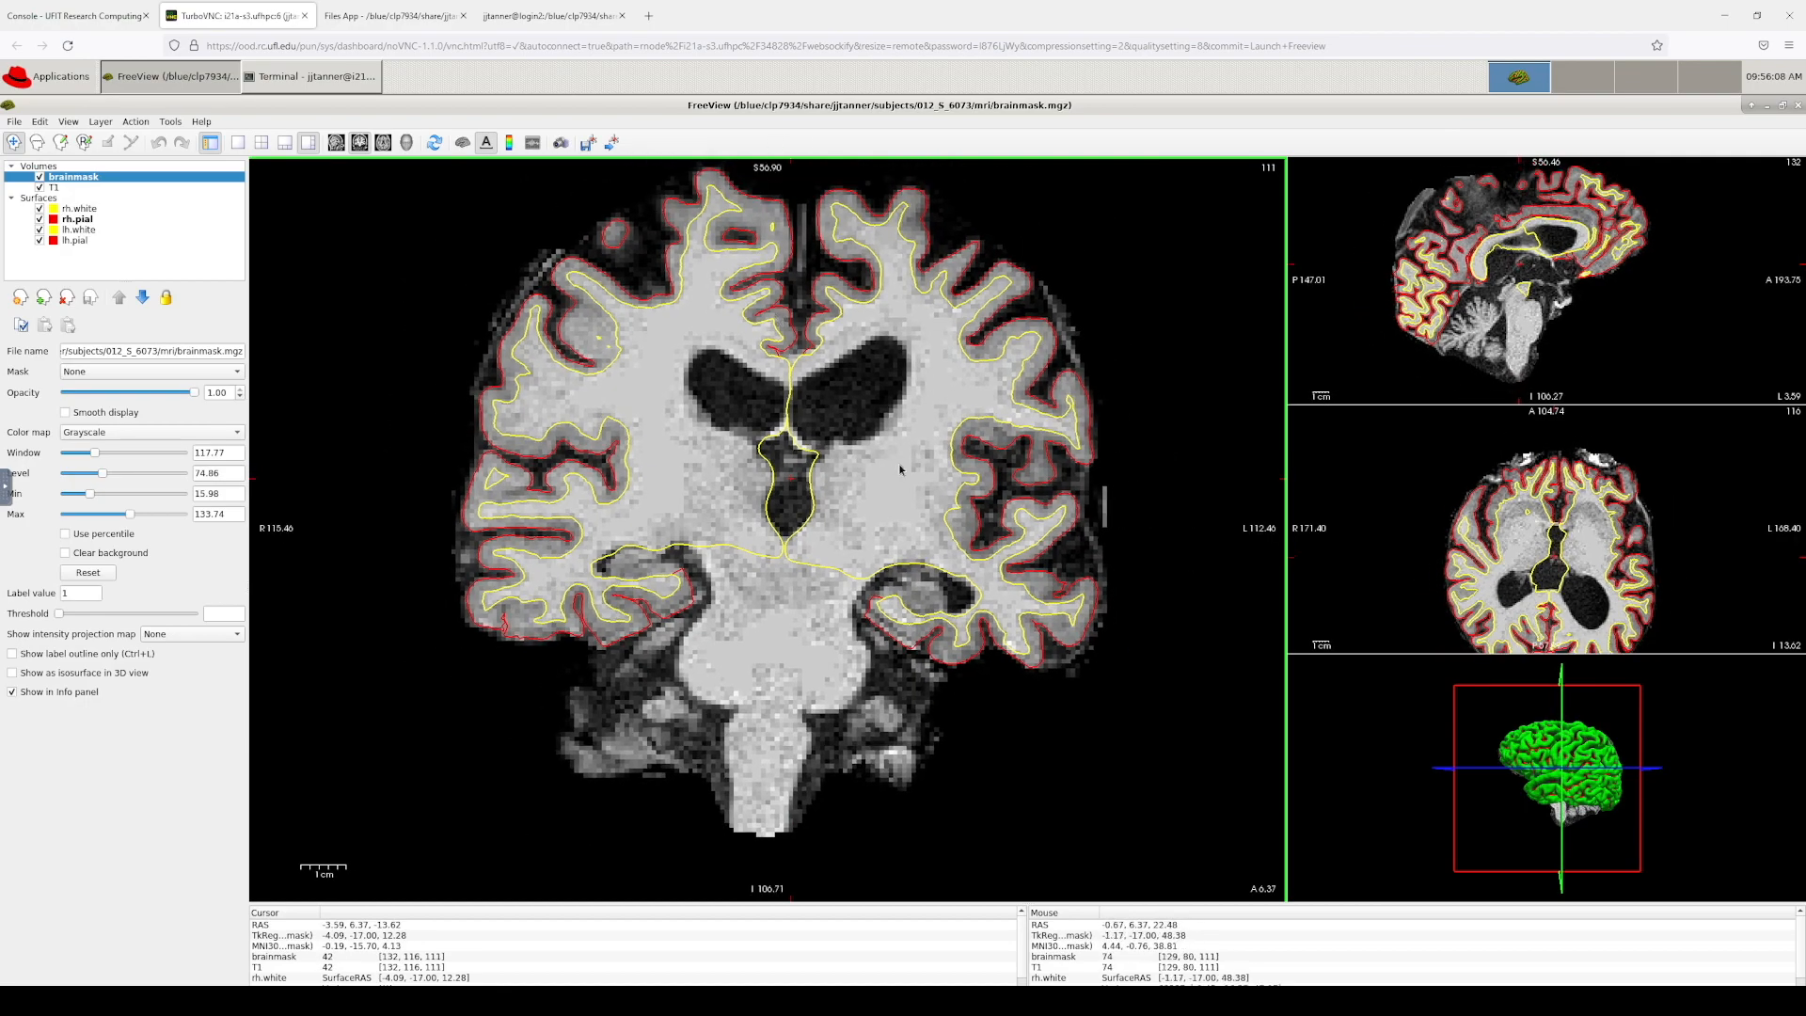
key(Down)
key(Down)
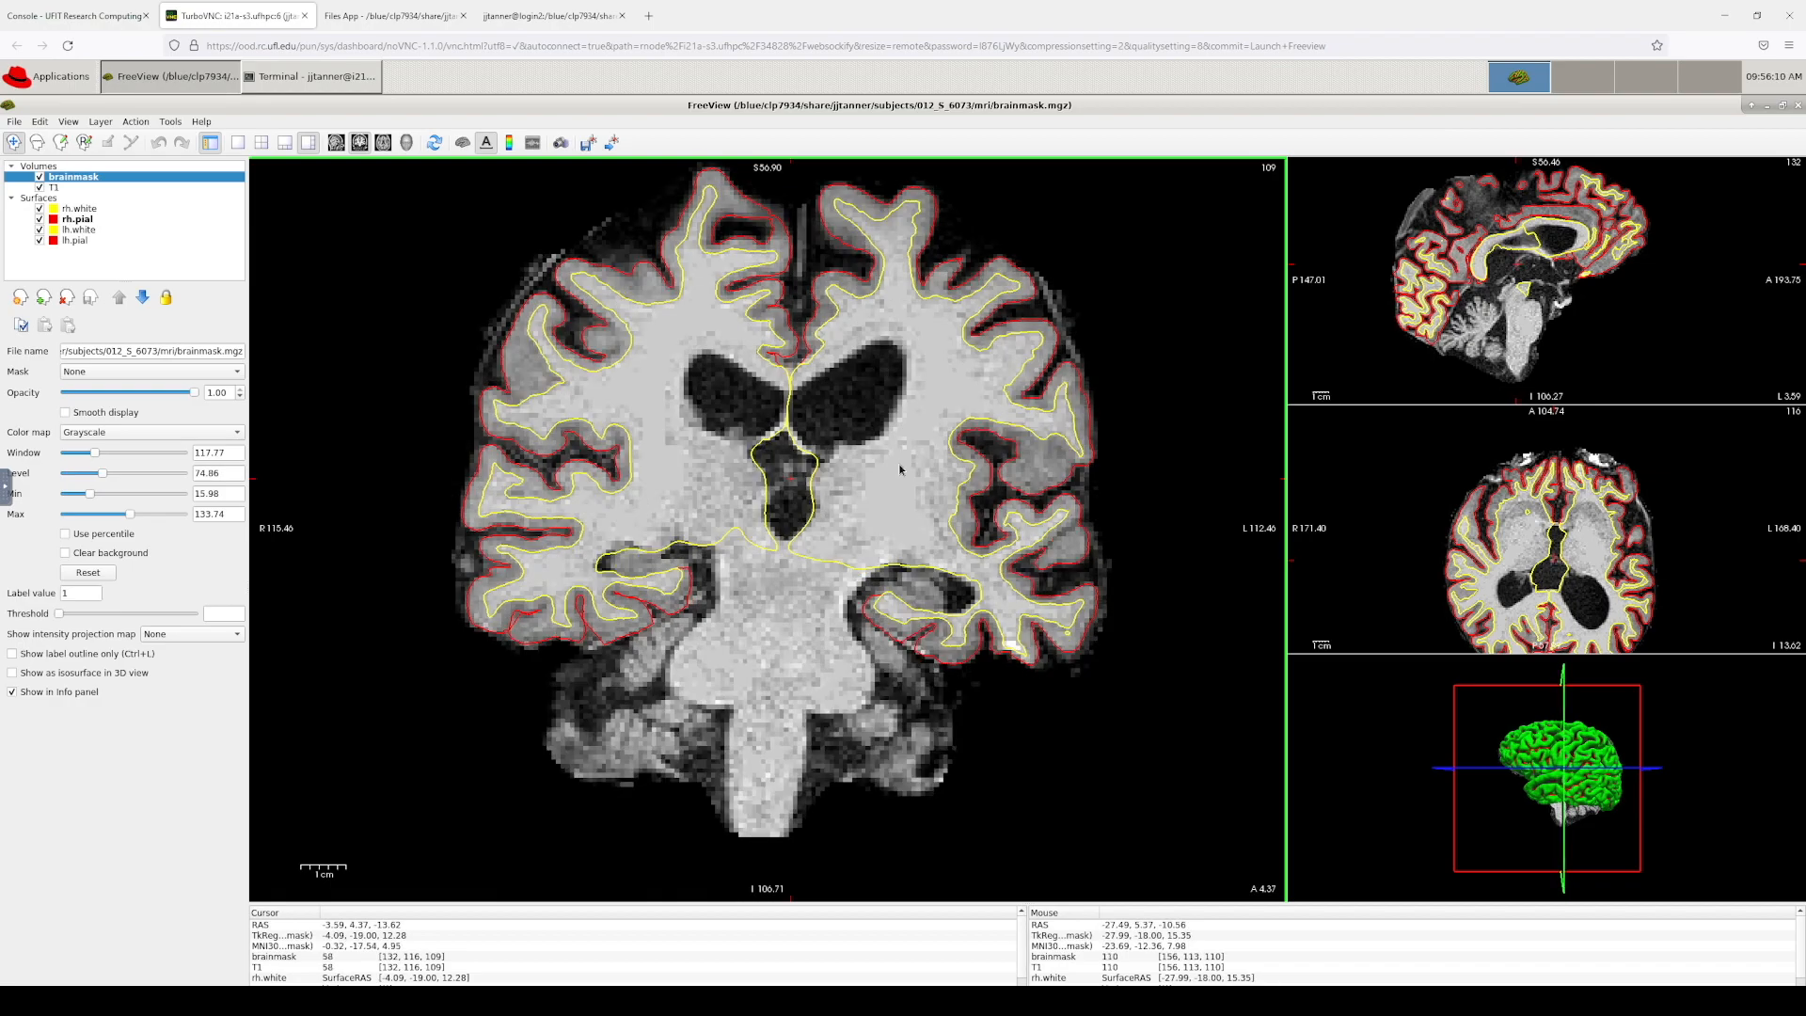
key(Down)
key(Down)
key(Down)
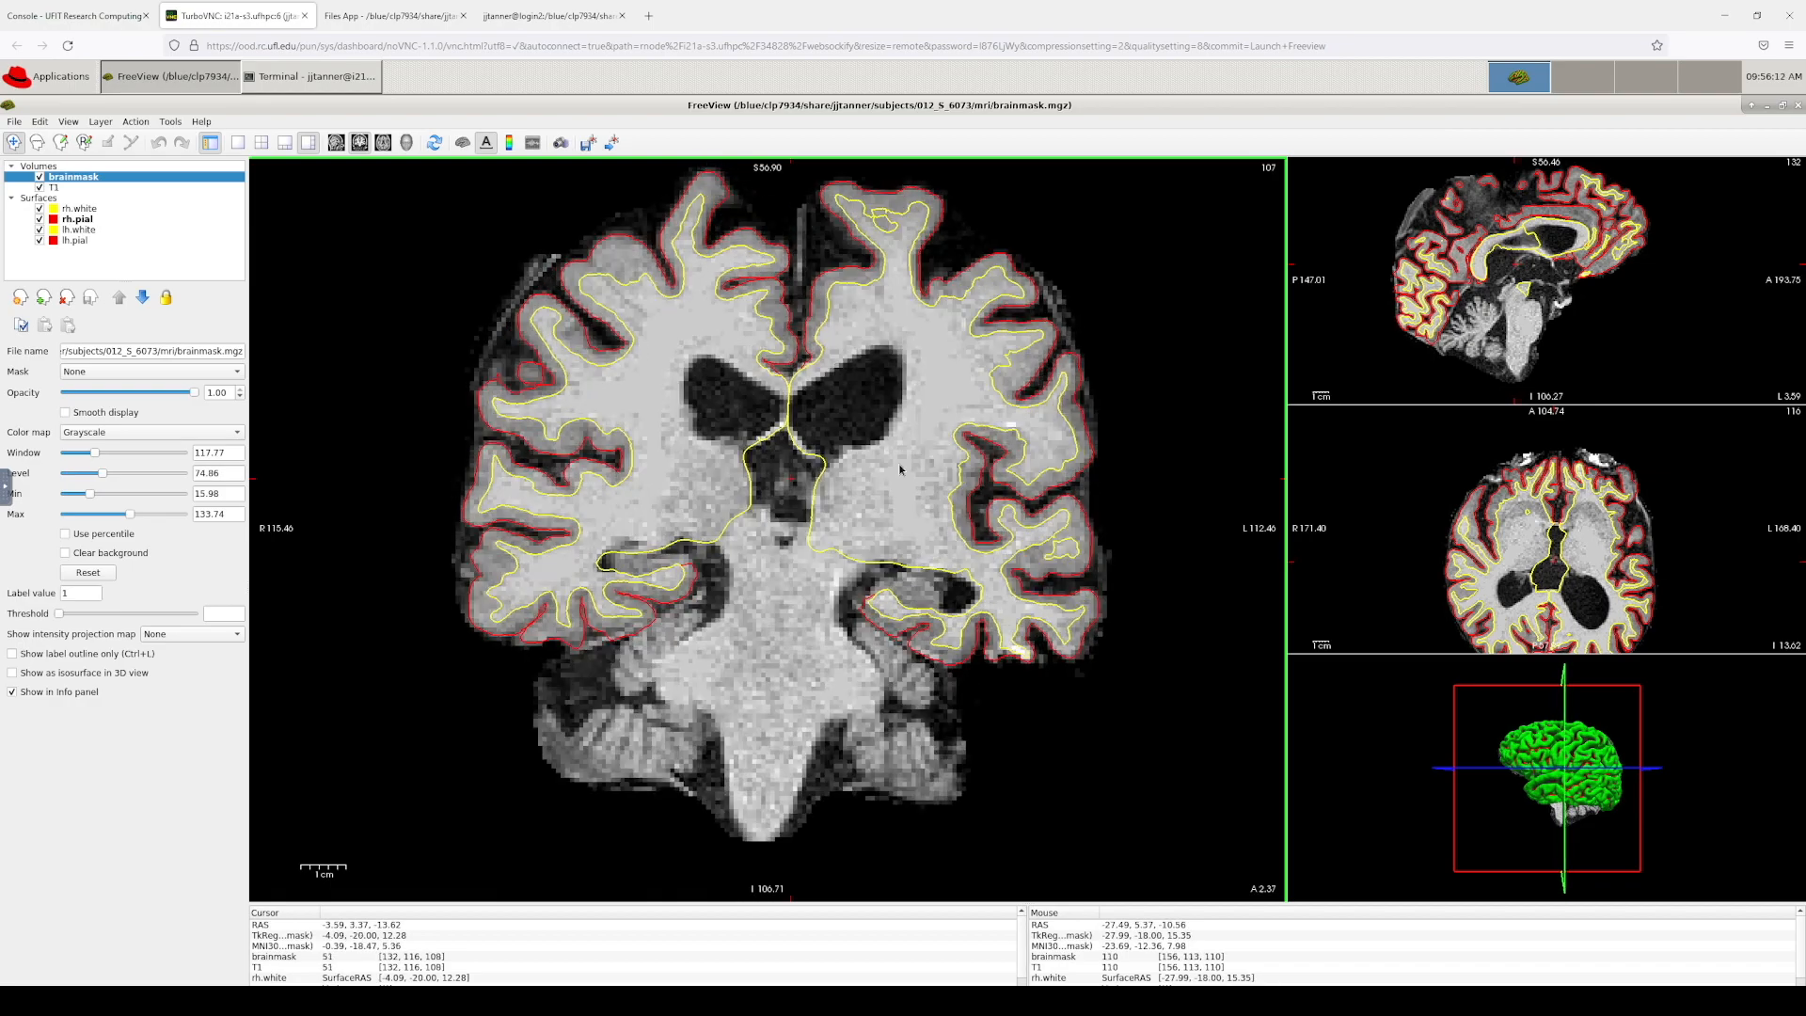
key(Down)
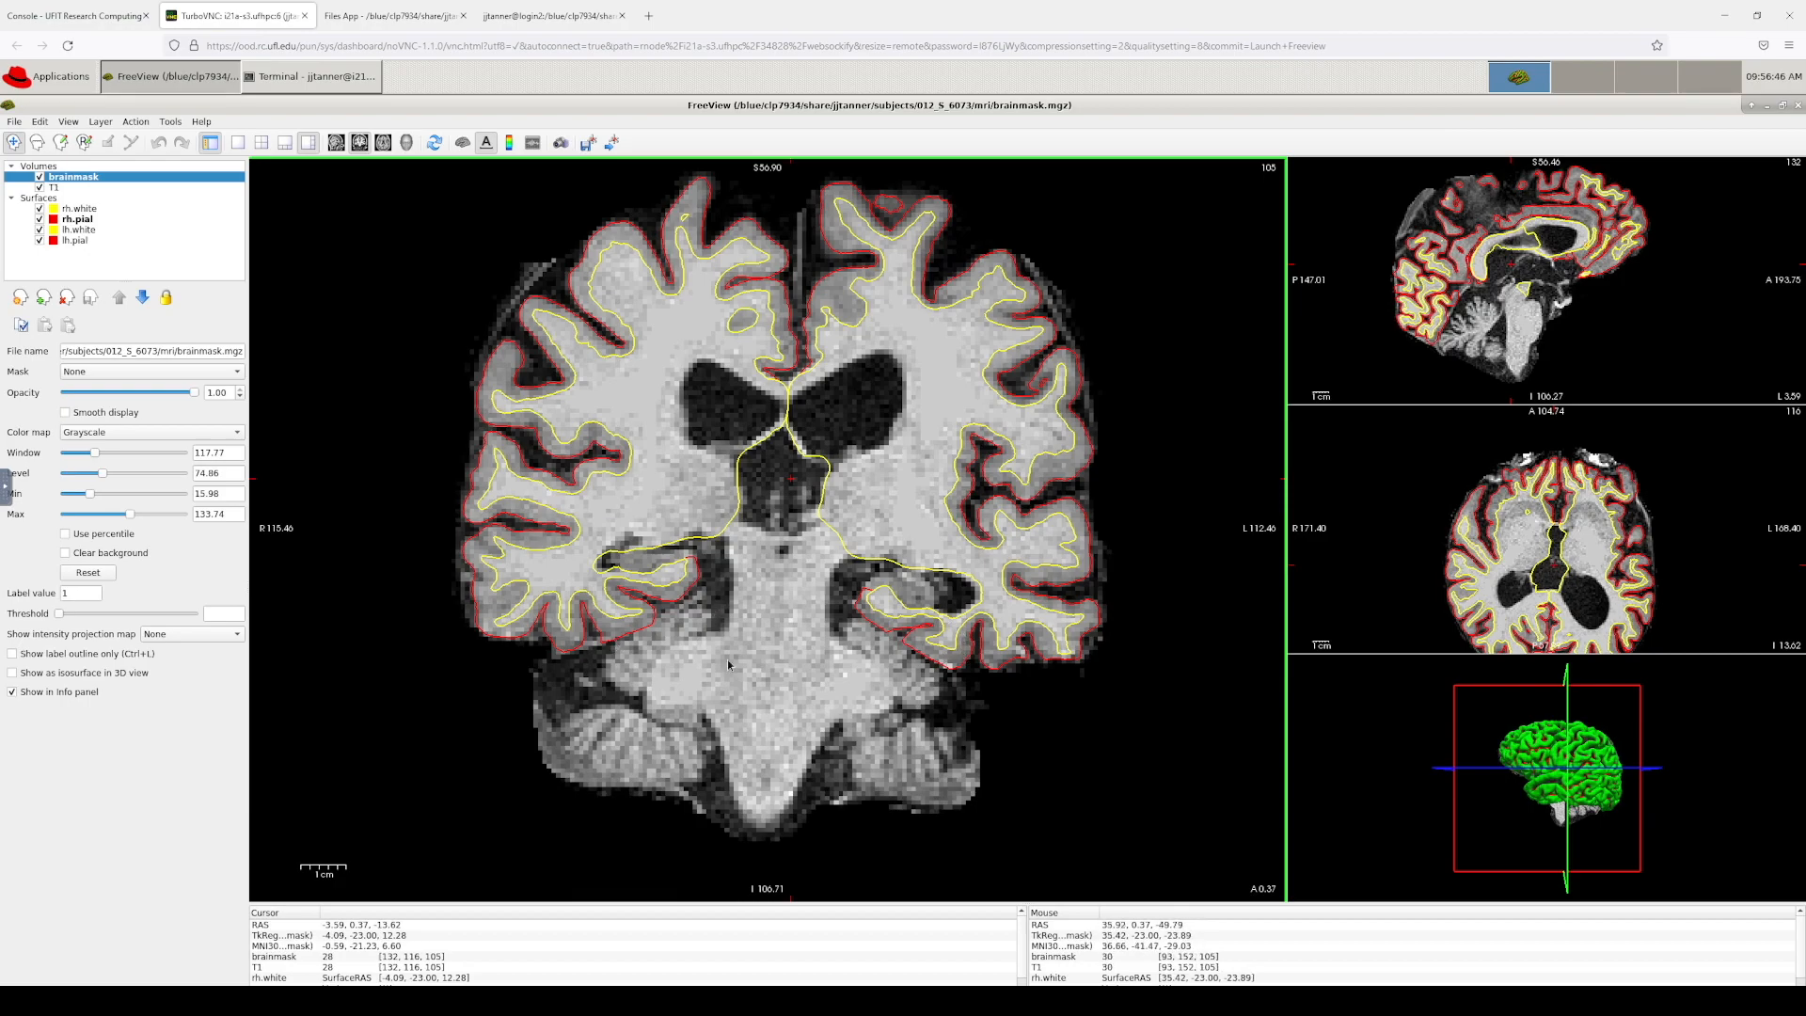
key(Down)
key(Down)
key(Down)
key(Down)
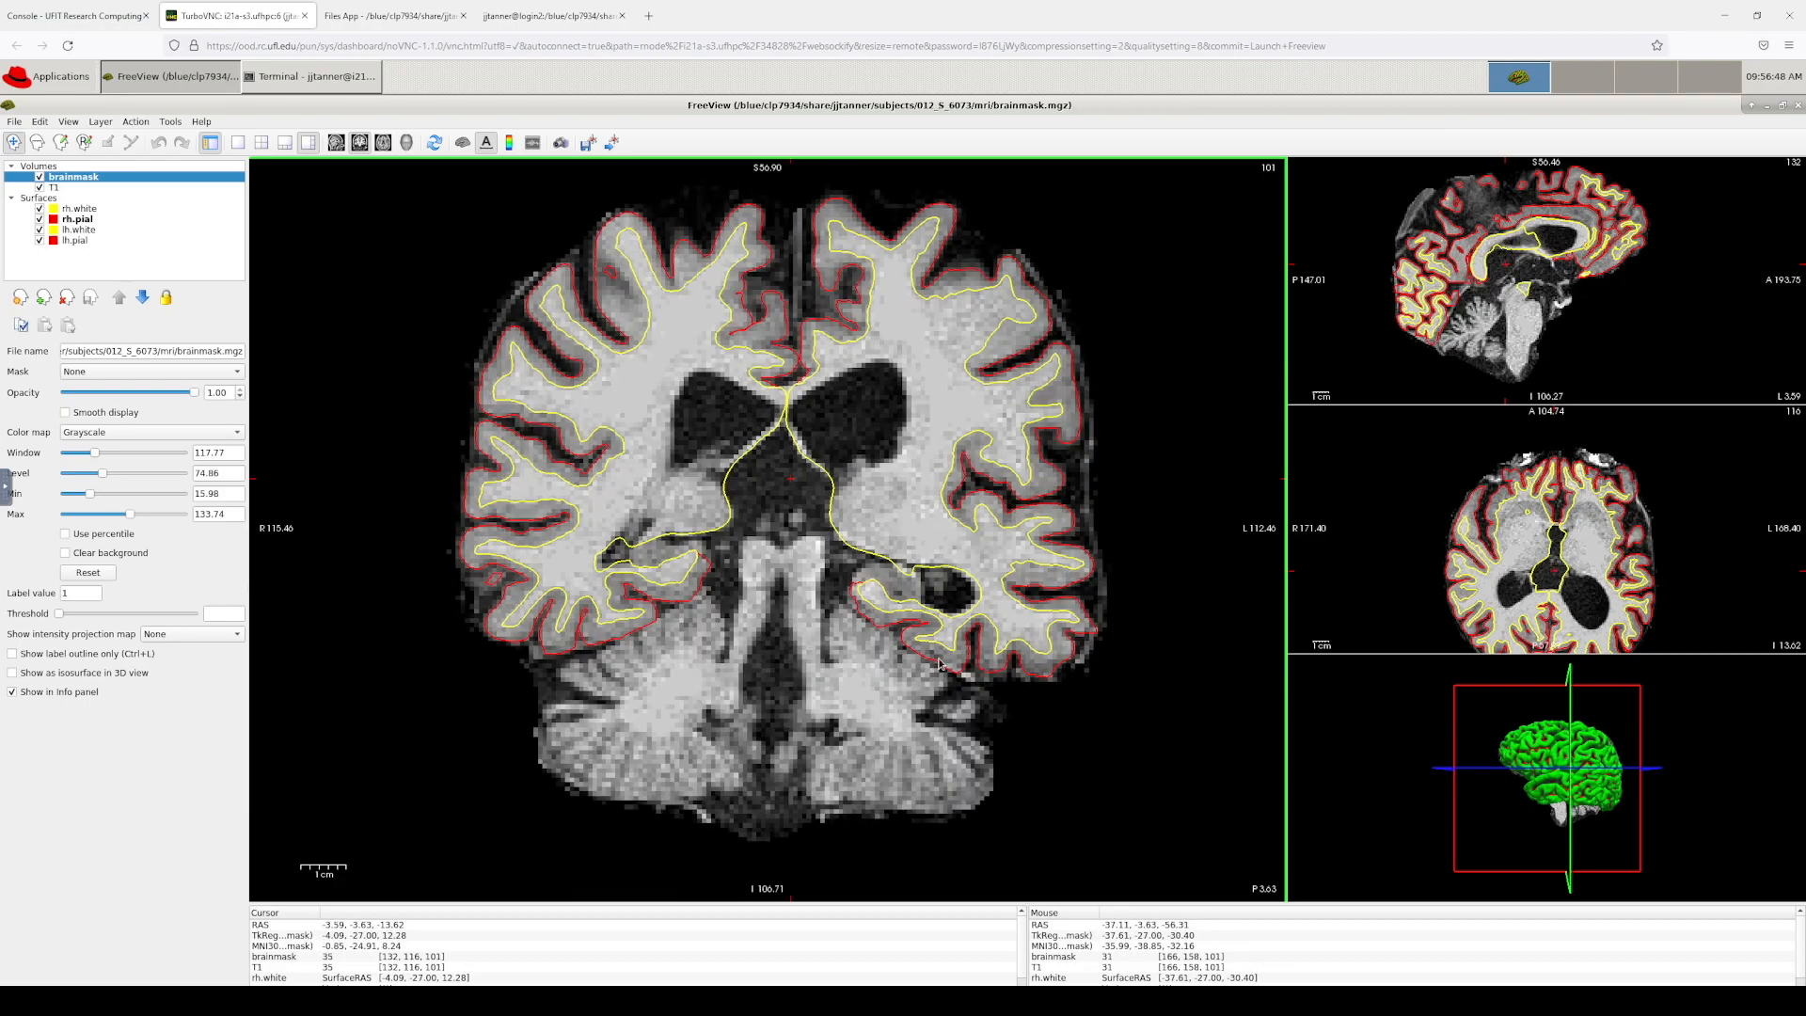
key(Down)
key(Down)
key(Down)
key(Down)
key(Down)
key(Down)
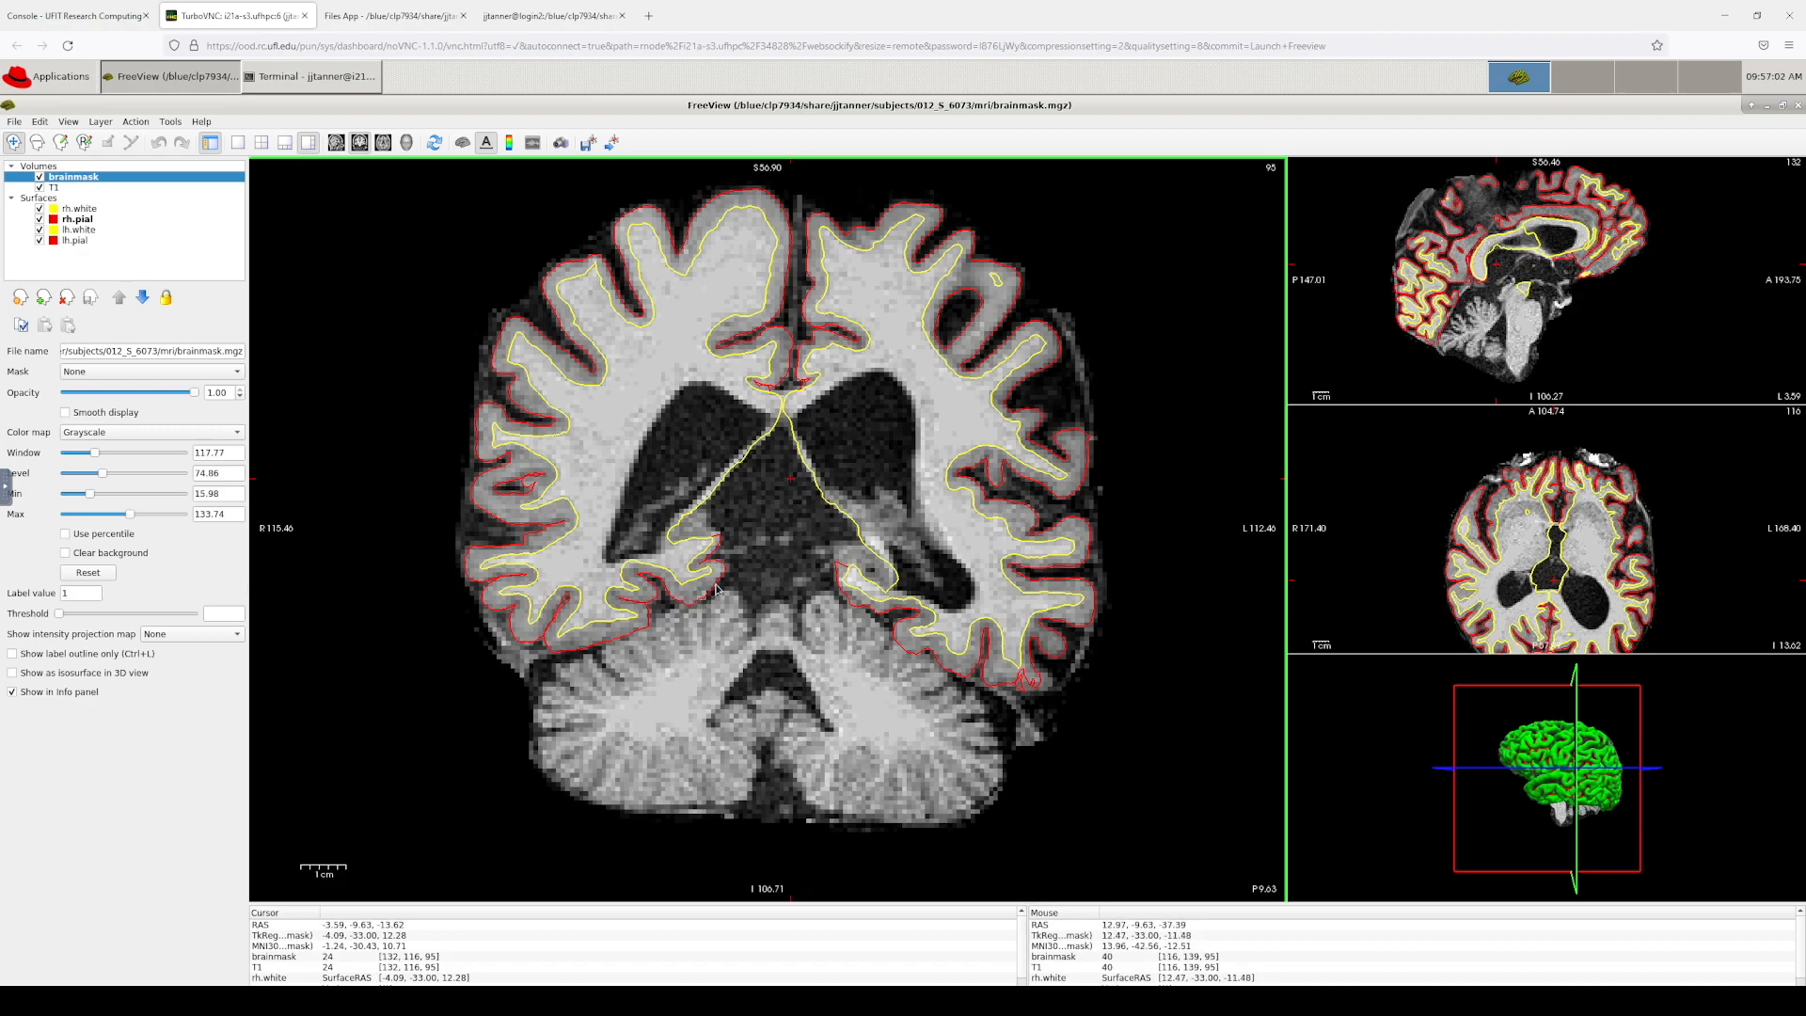
Step: Continue paging posteriorly from coronal slice 92 down to slice 65, checking the outlines
key(Down)
key(Down)
key(Down)
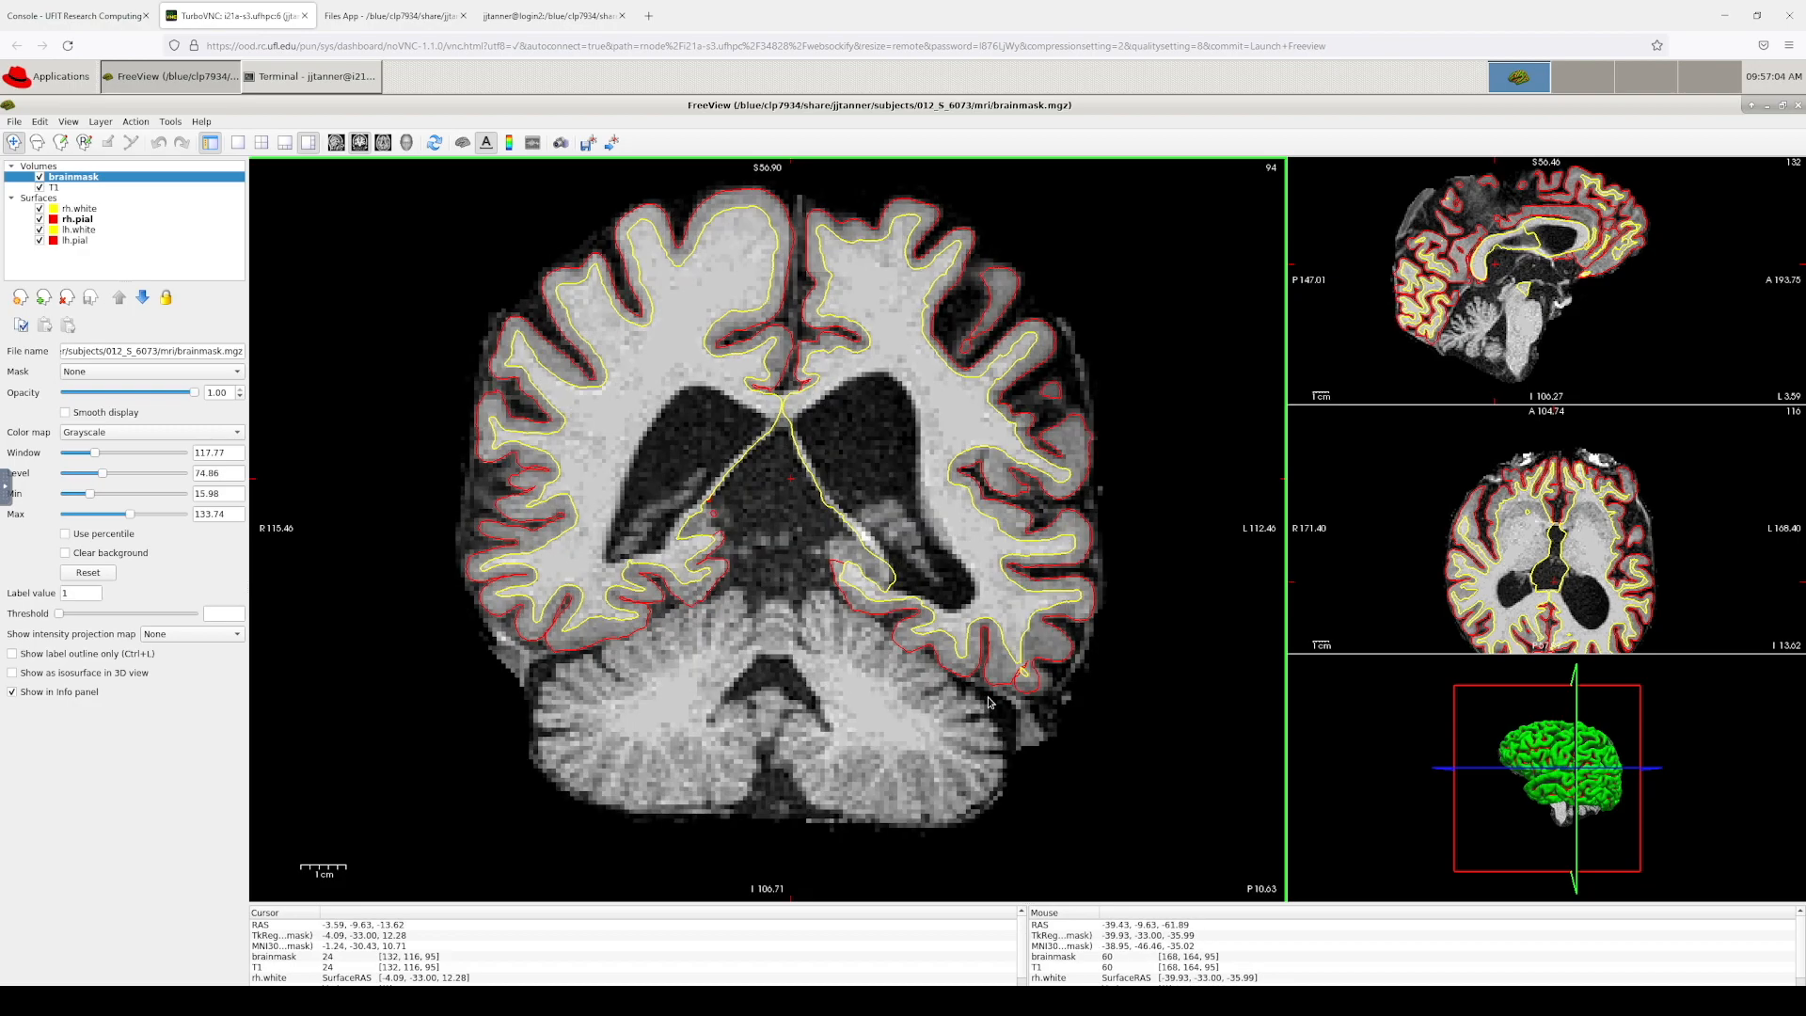
key(Down)
key(Down)
key(Down)
key(Down)
key(Down)
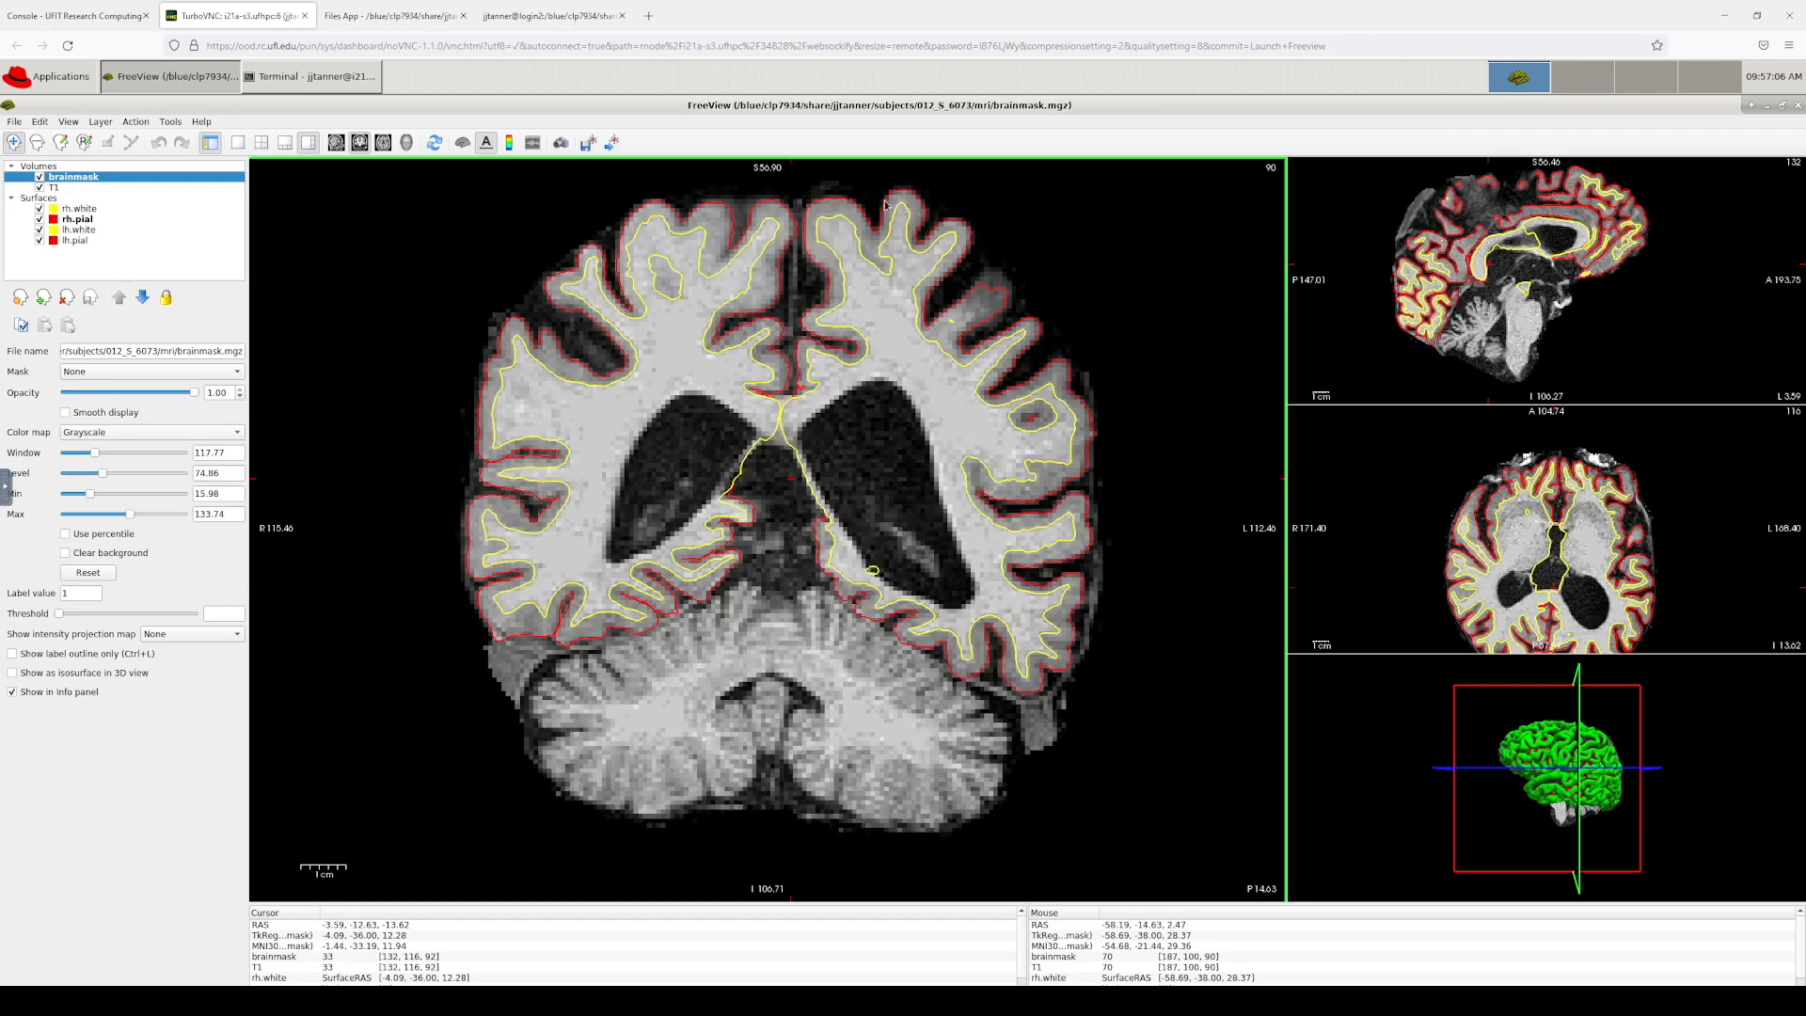
key(Down)
key(Down)
key(Down)
key(Down)
key(Down)
key(Down)
key(Down)
key(Down)
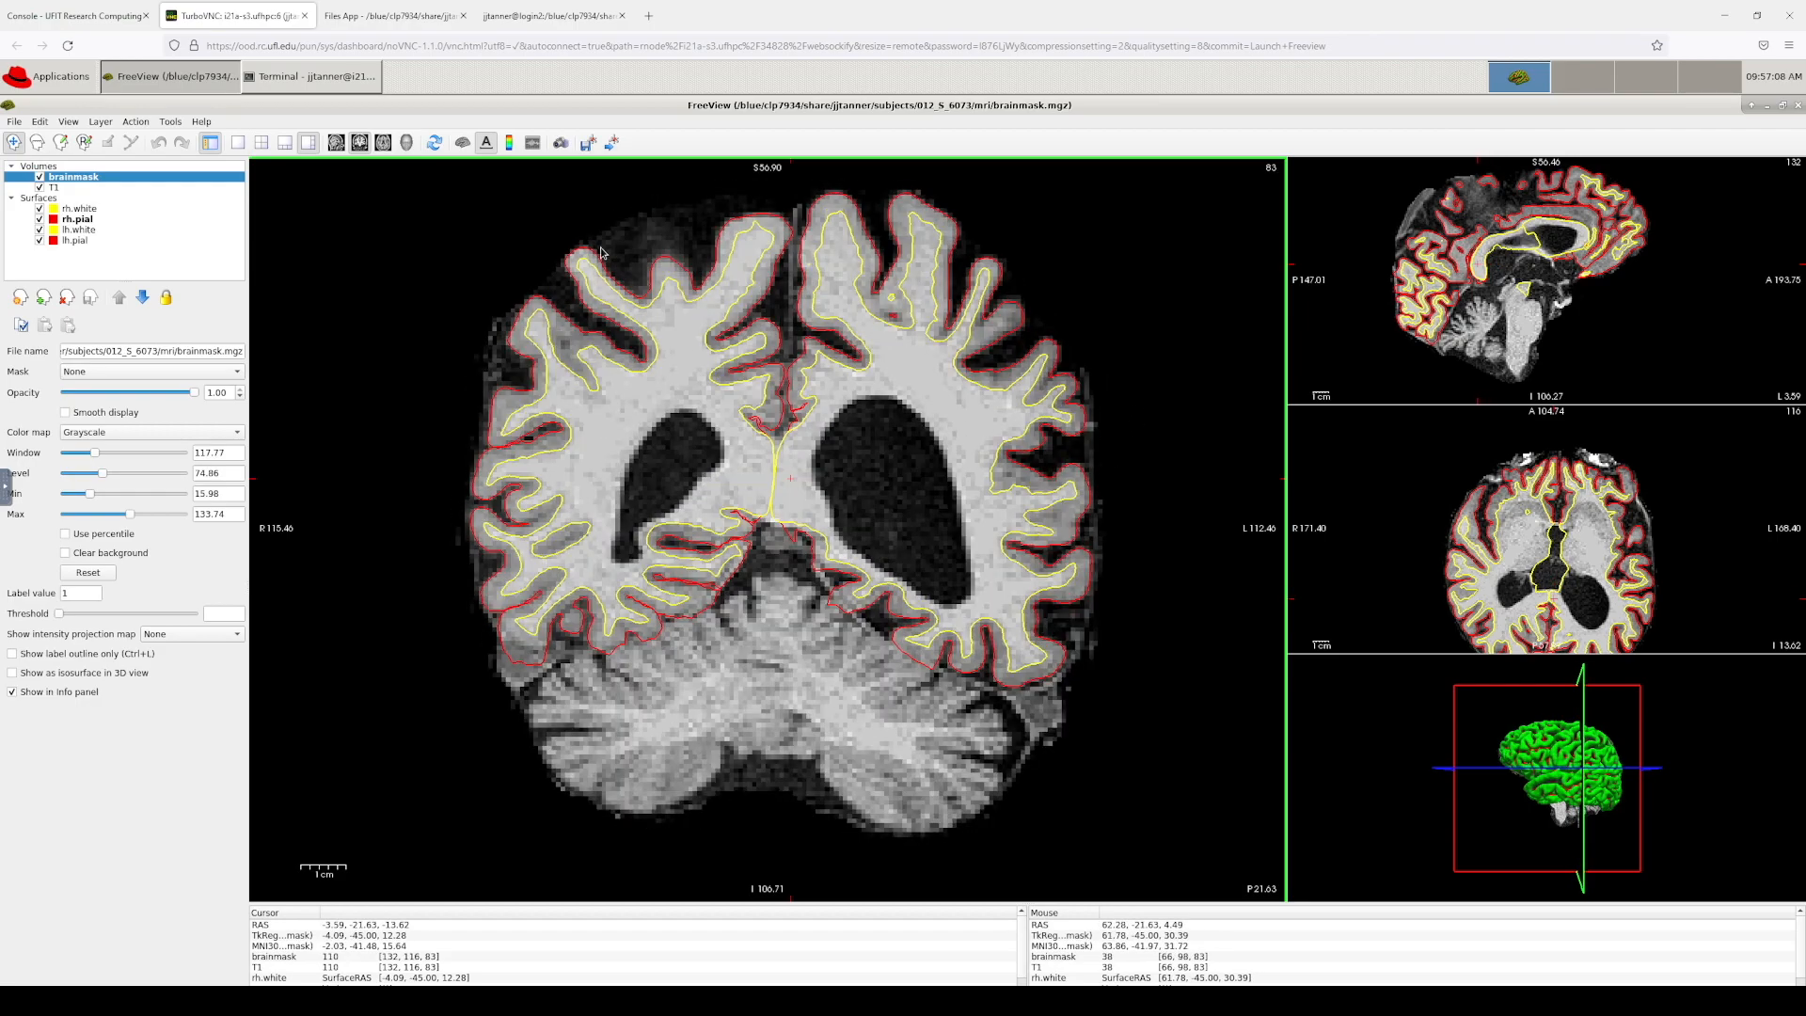
key(Down)
key(Down)
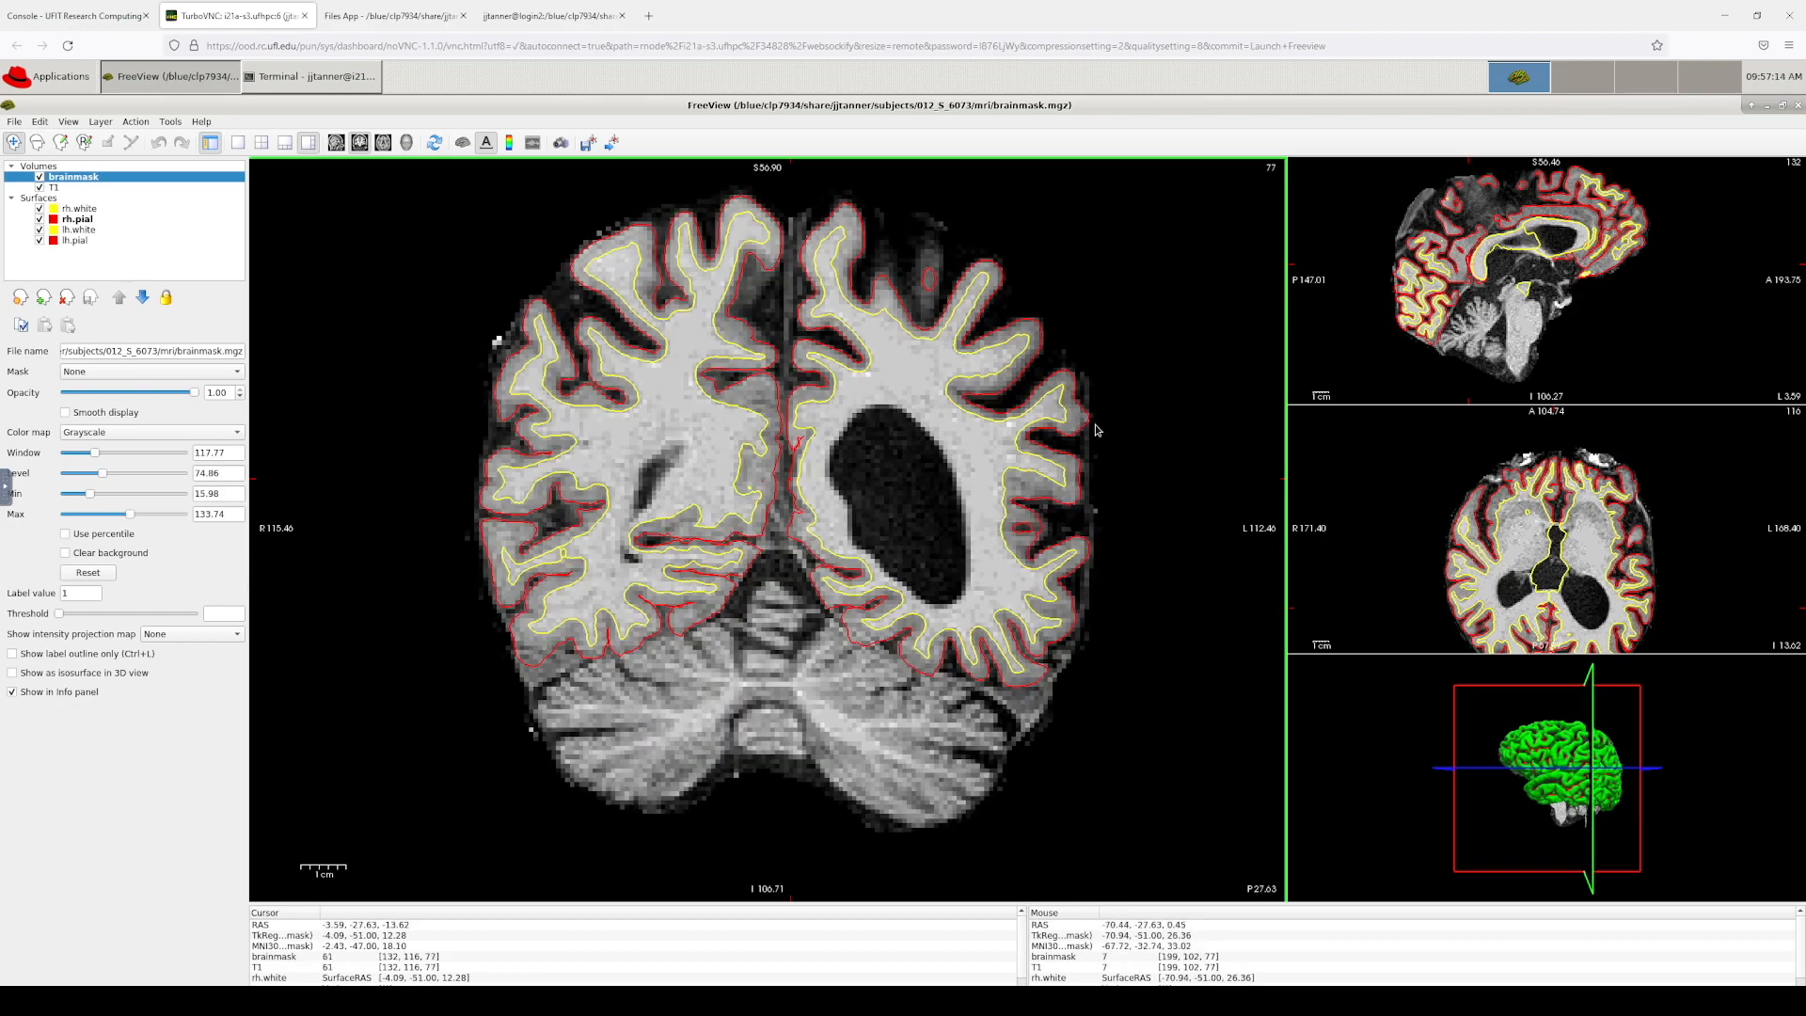
key(Down)
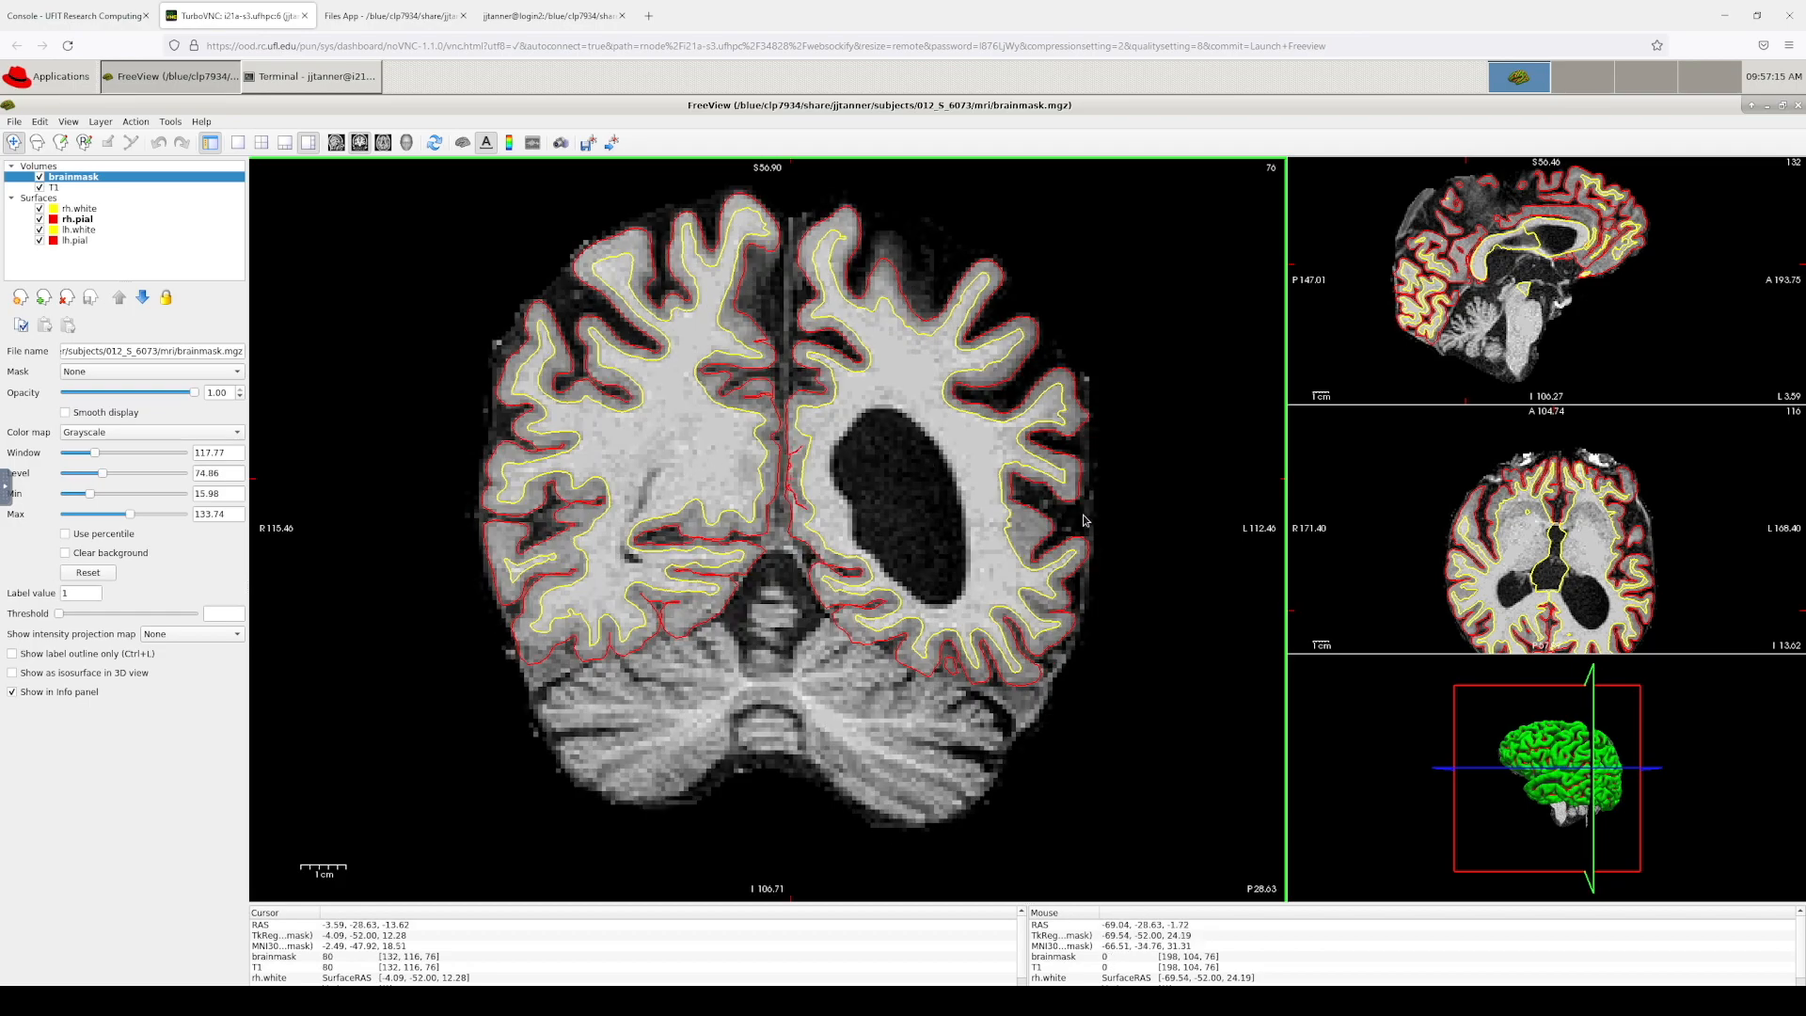
key(Down)
key(Down)
key(Down)
key(Down)
key(Down)
key(Down)
key(Down)
key(Down)
key(Down)
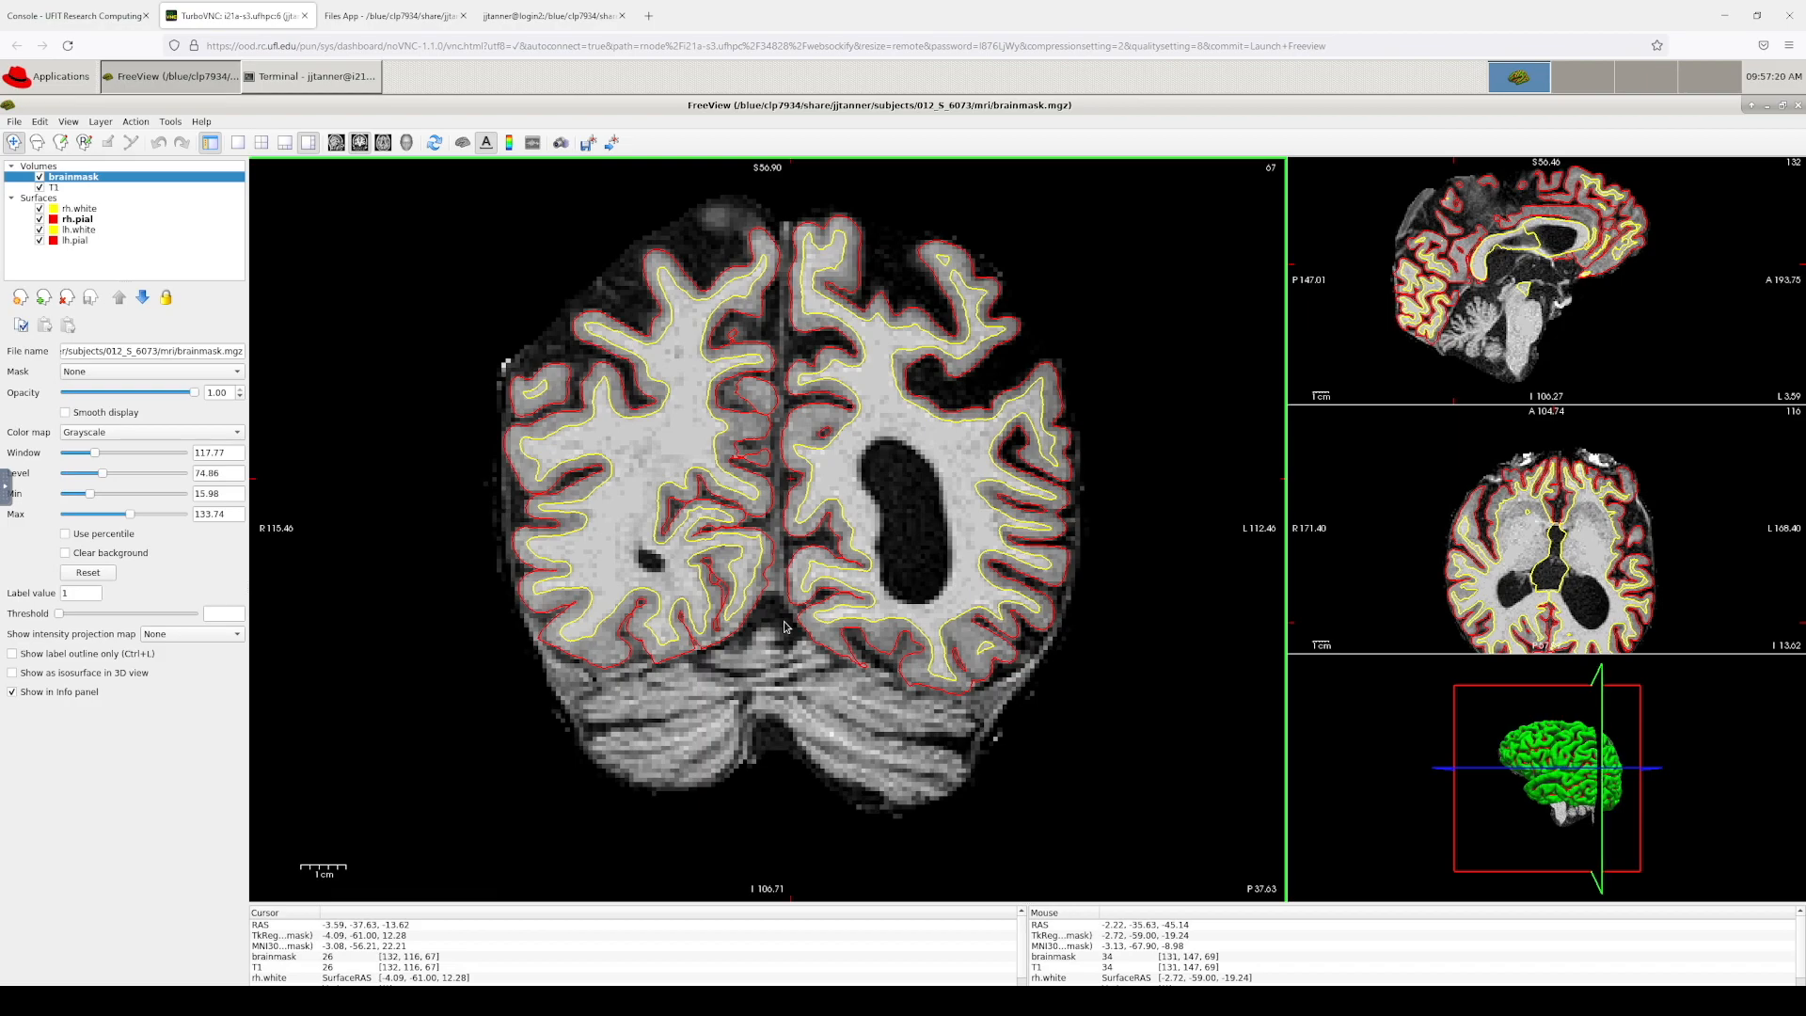
key(Down)
key(Down)
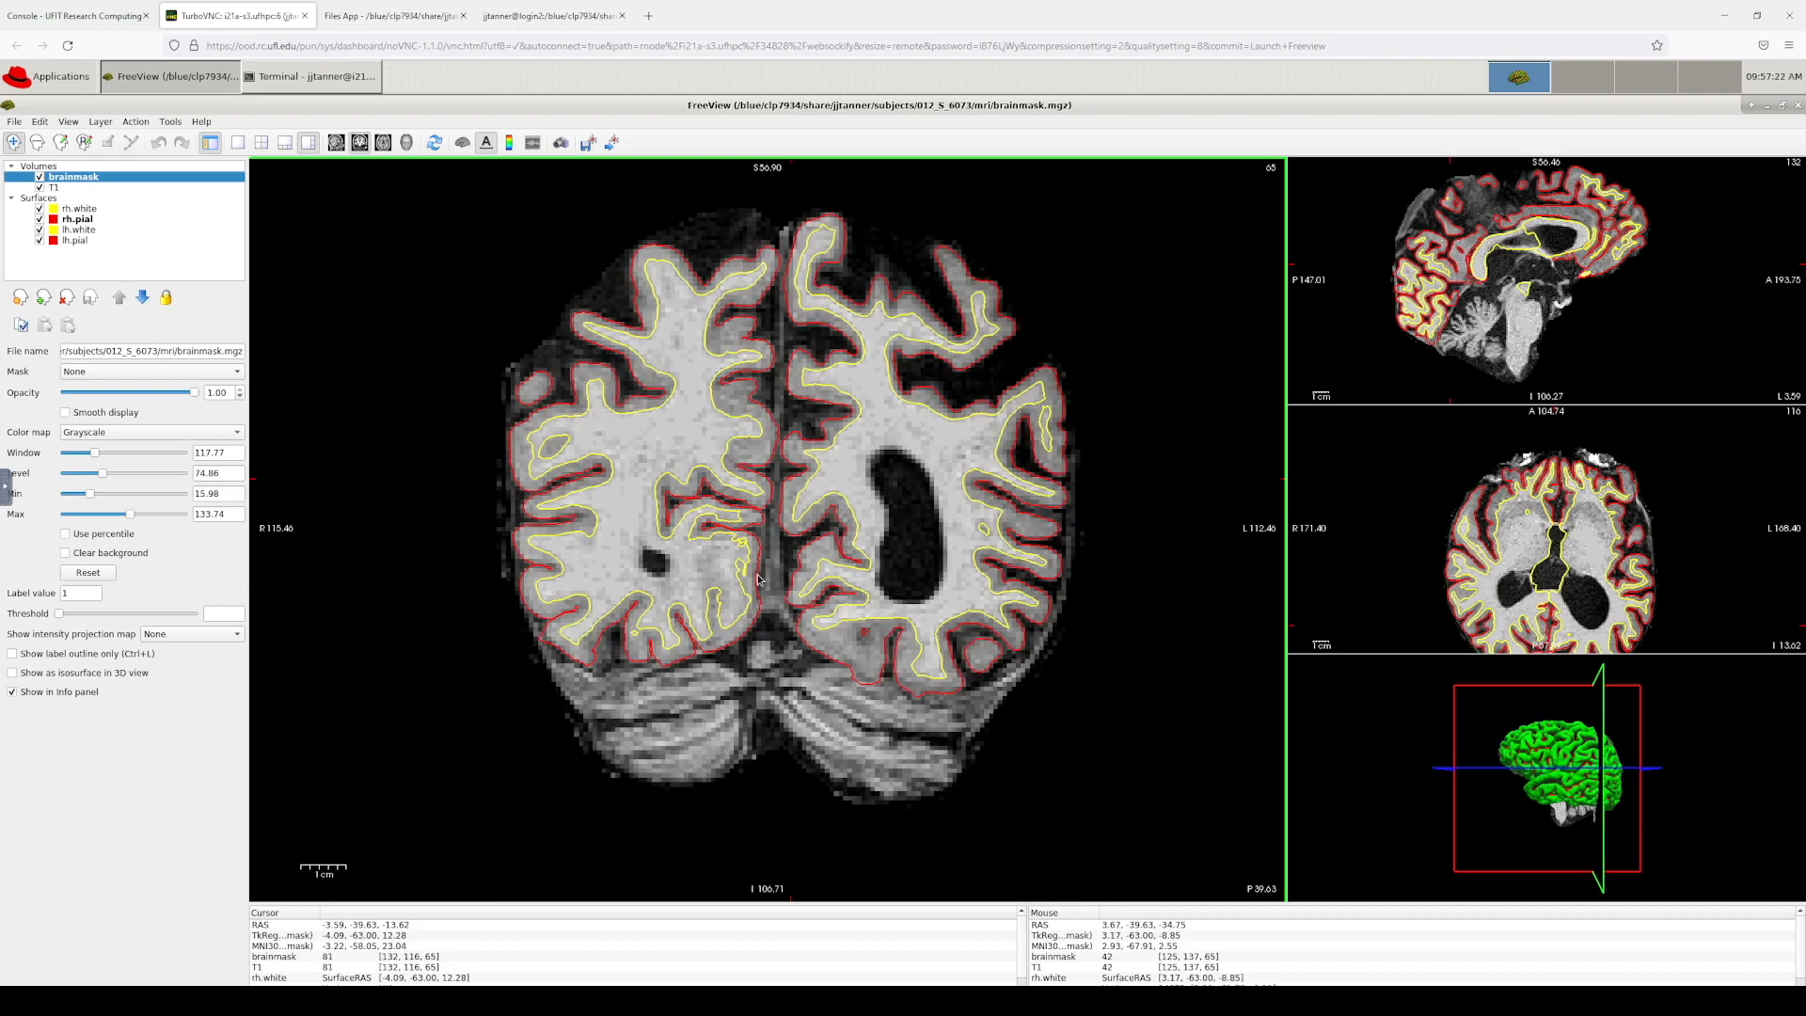
Step: Jump to frontal coronal slice 167, then step down and settle on slice 157
click(1608, 241)
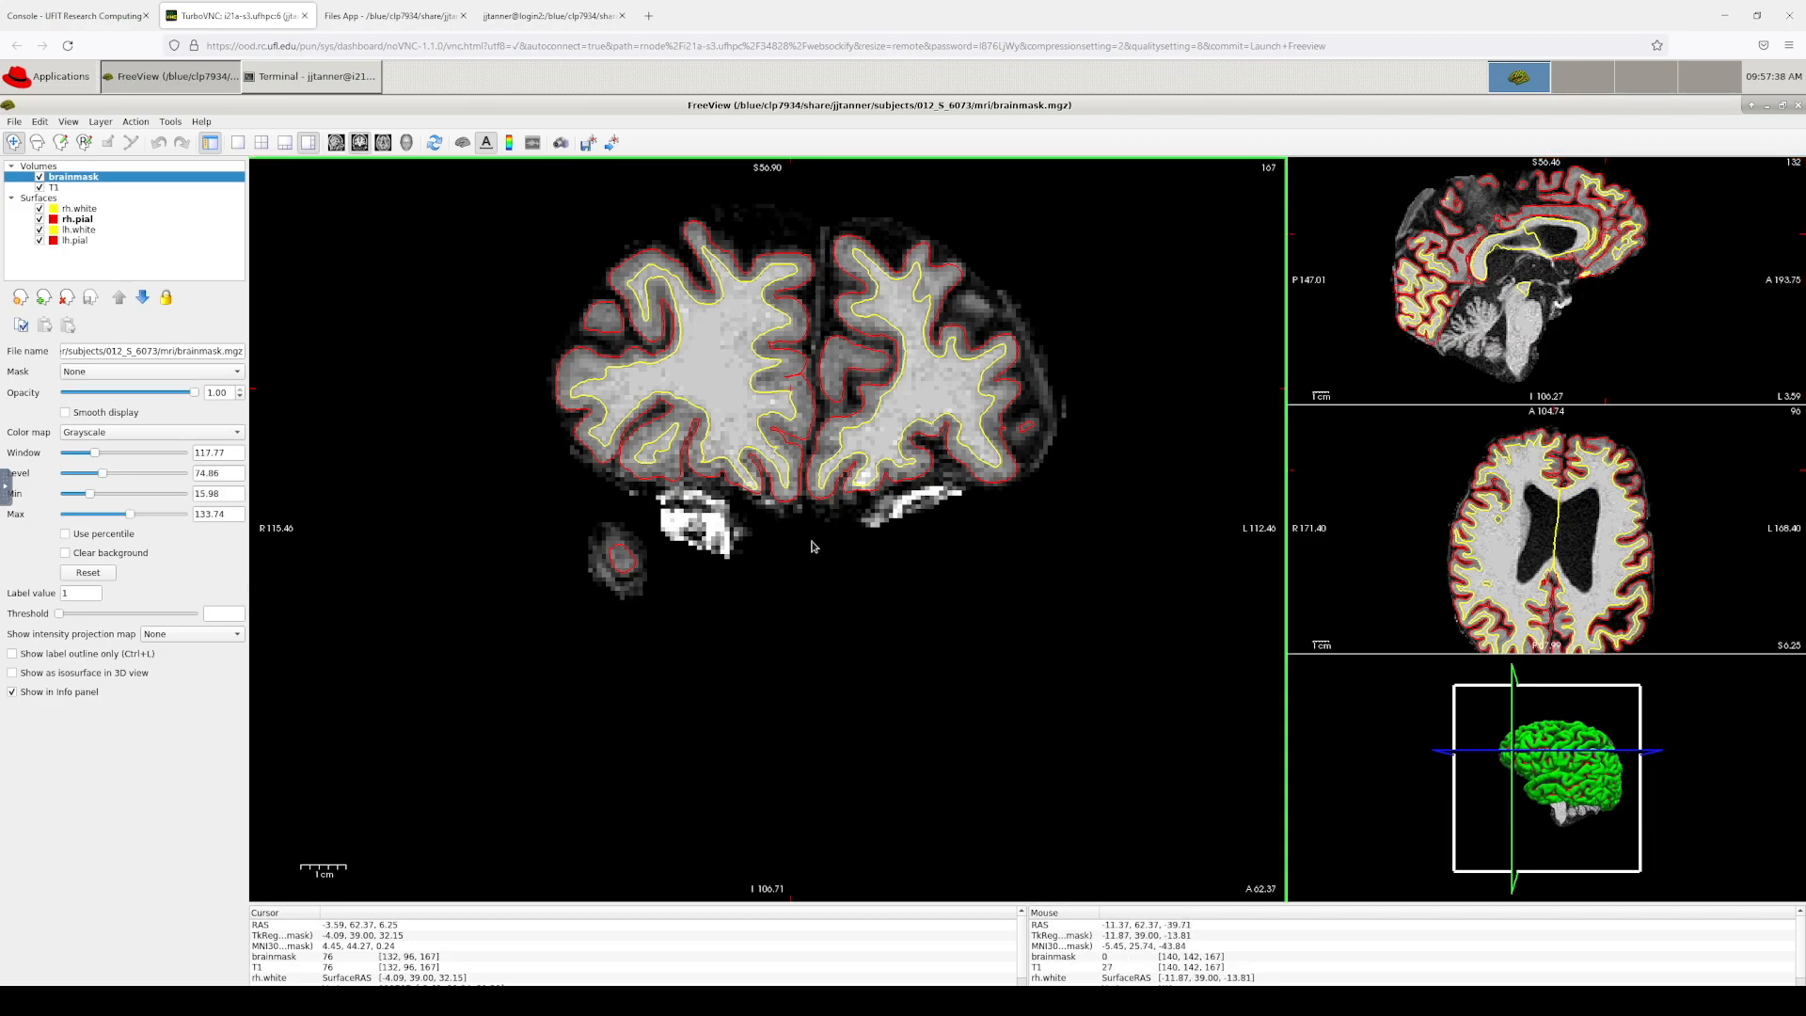
key(Down)
key(Down)
key(Down)
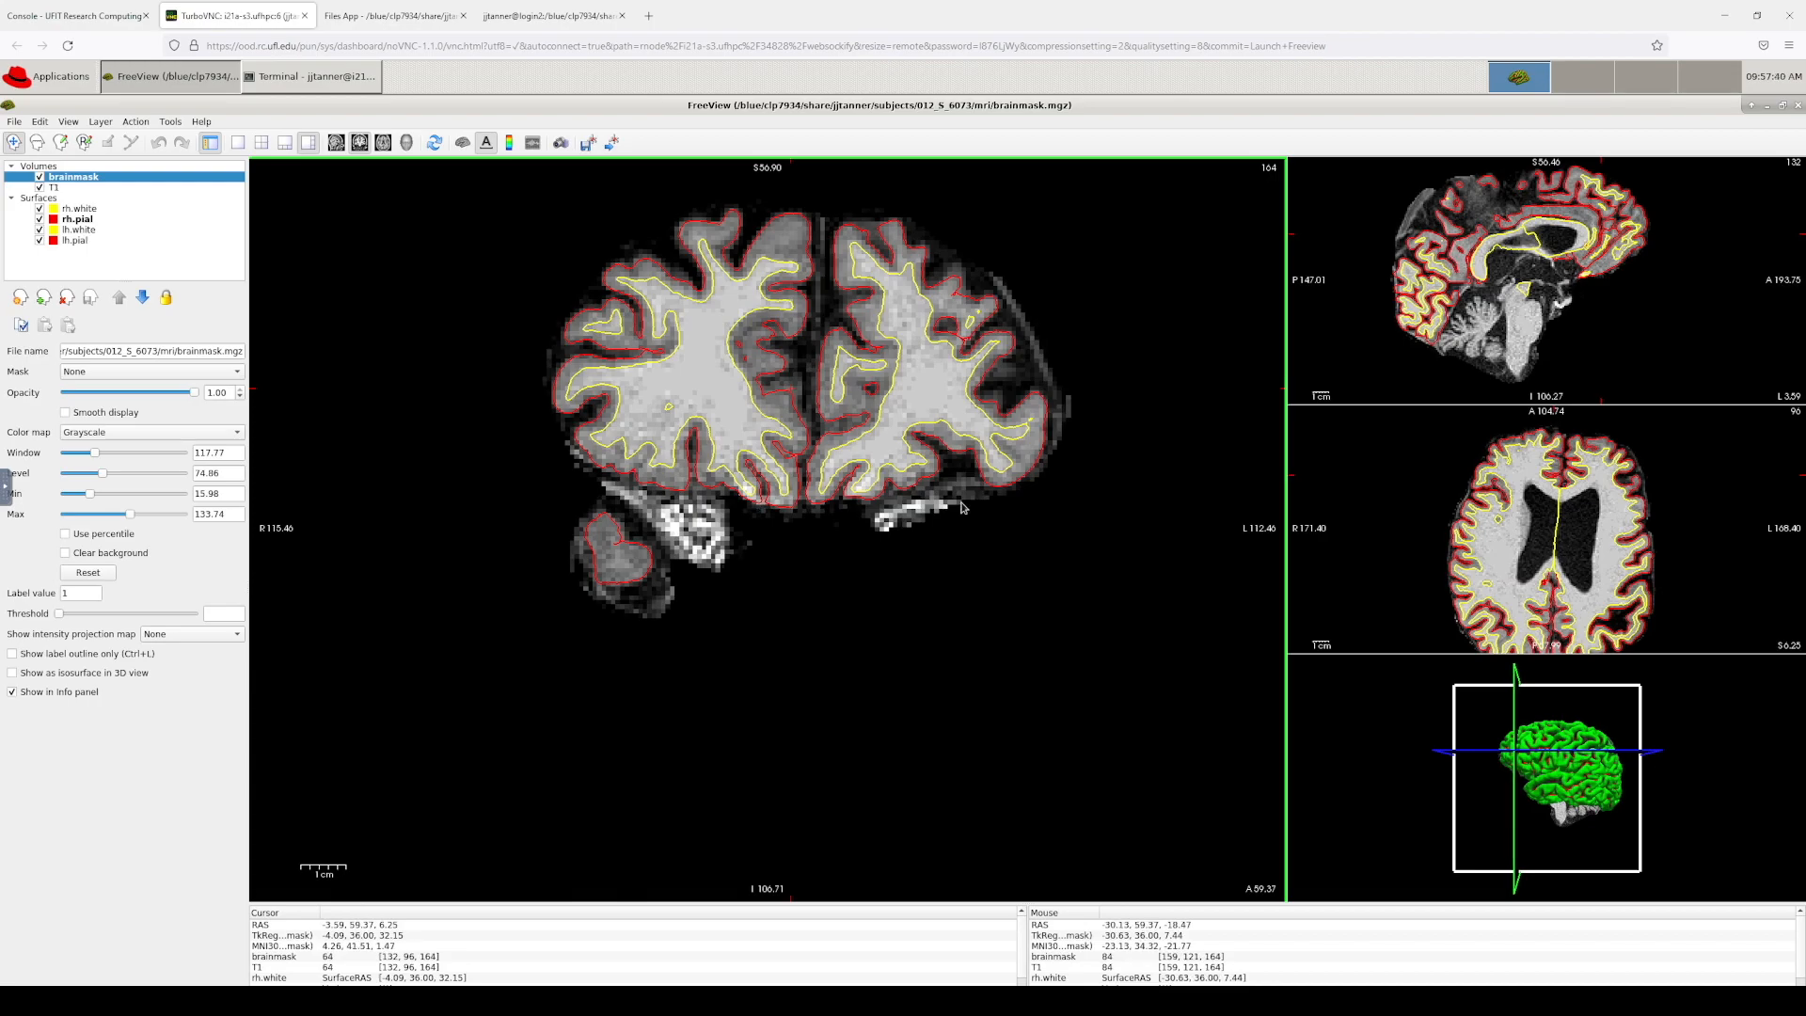
key(Down)
key(Down)
key(Down)
key(Down)
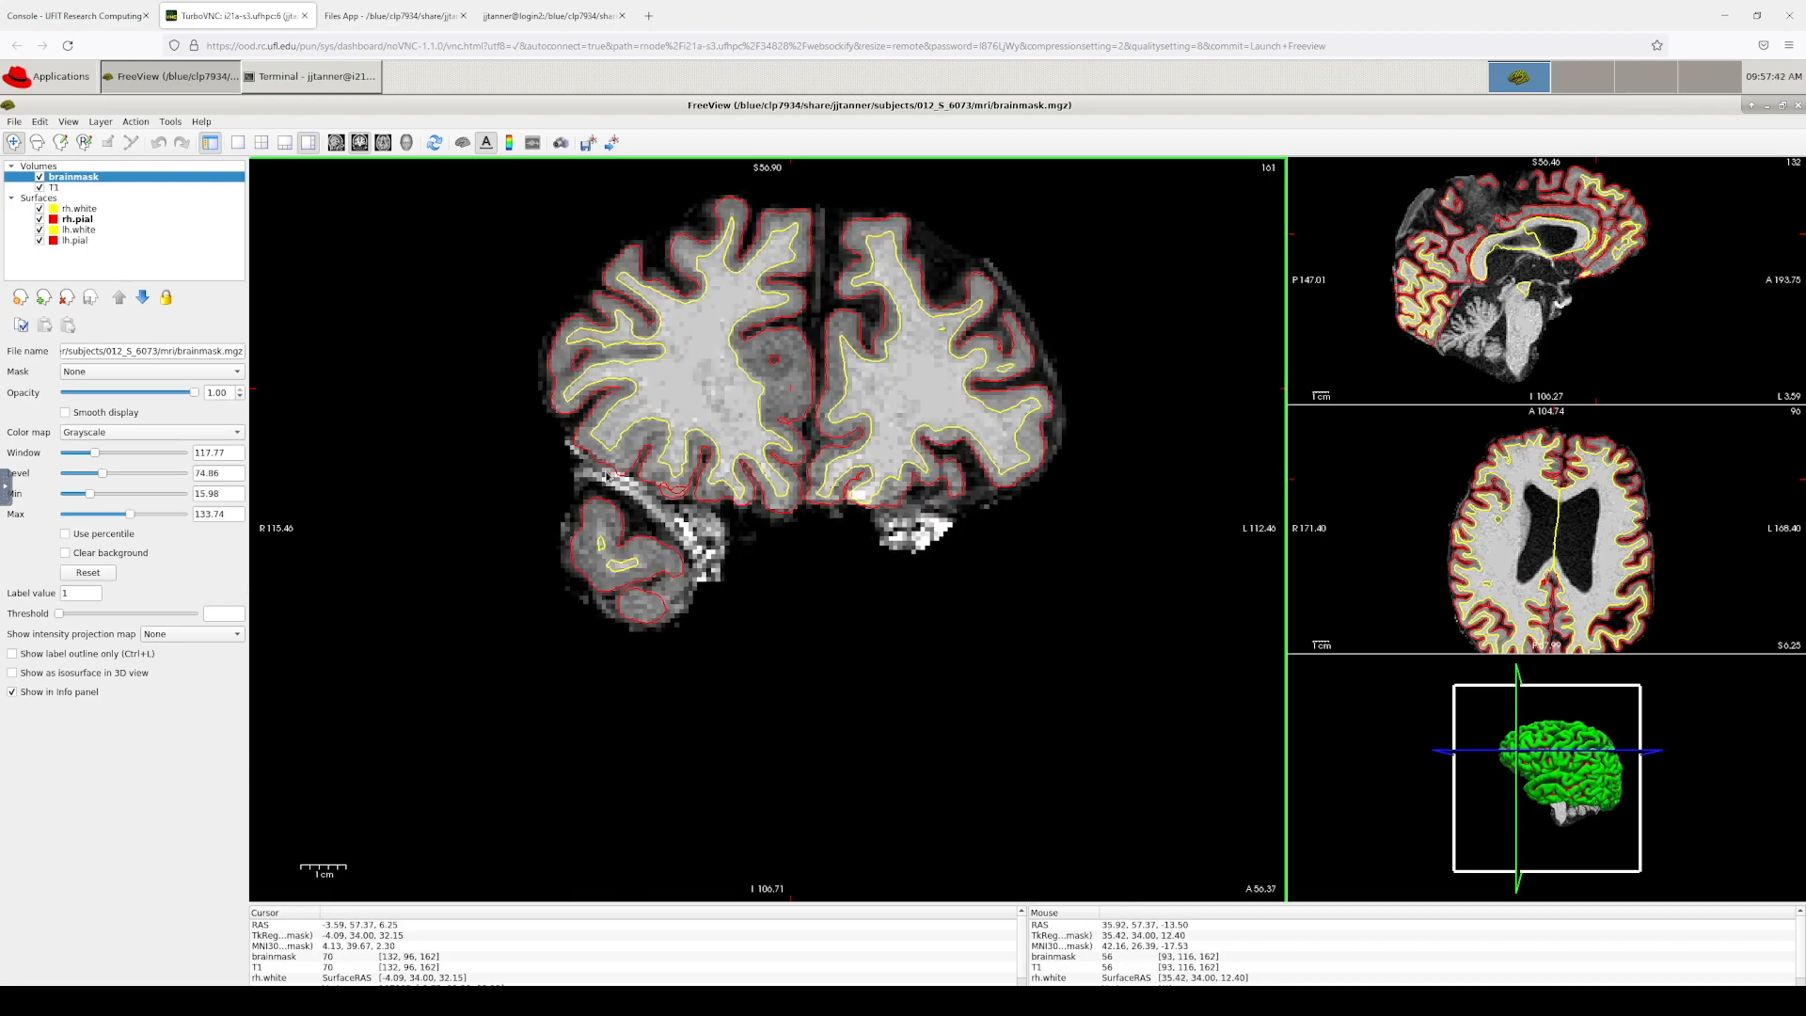
key(Down)
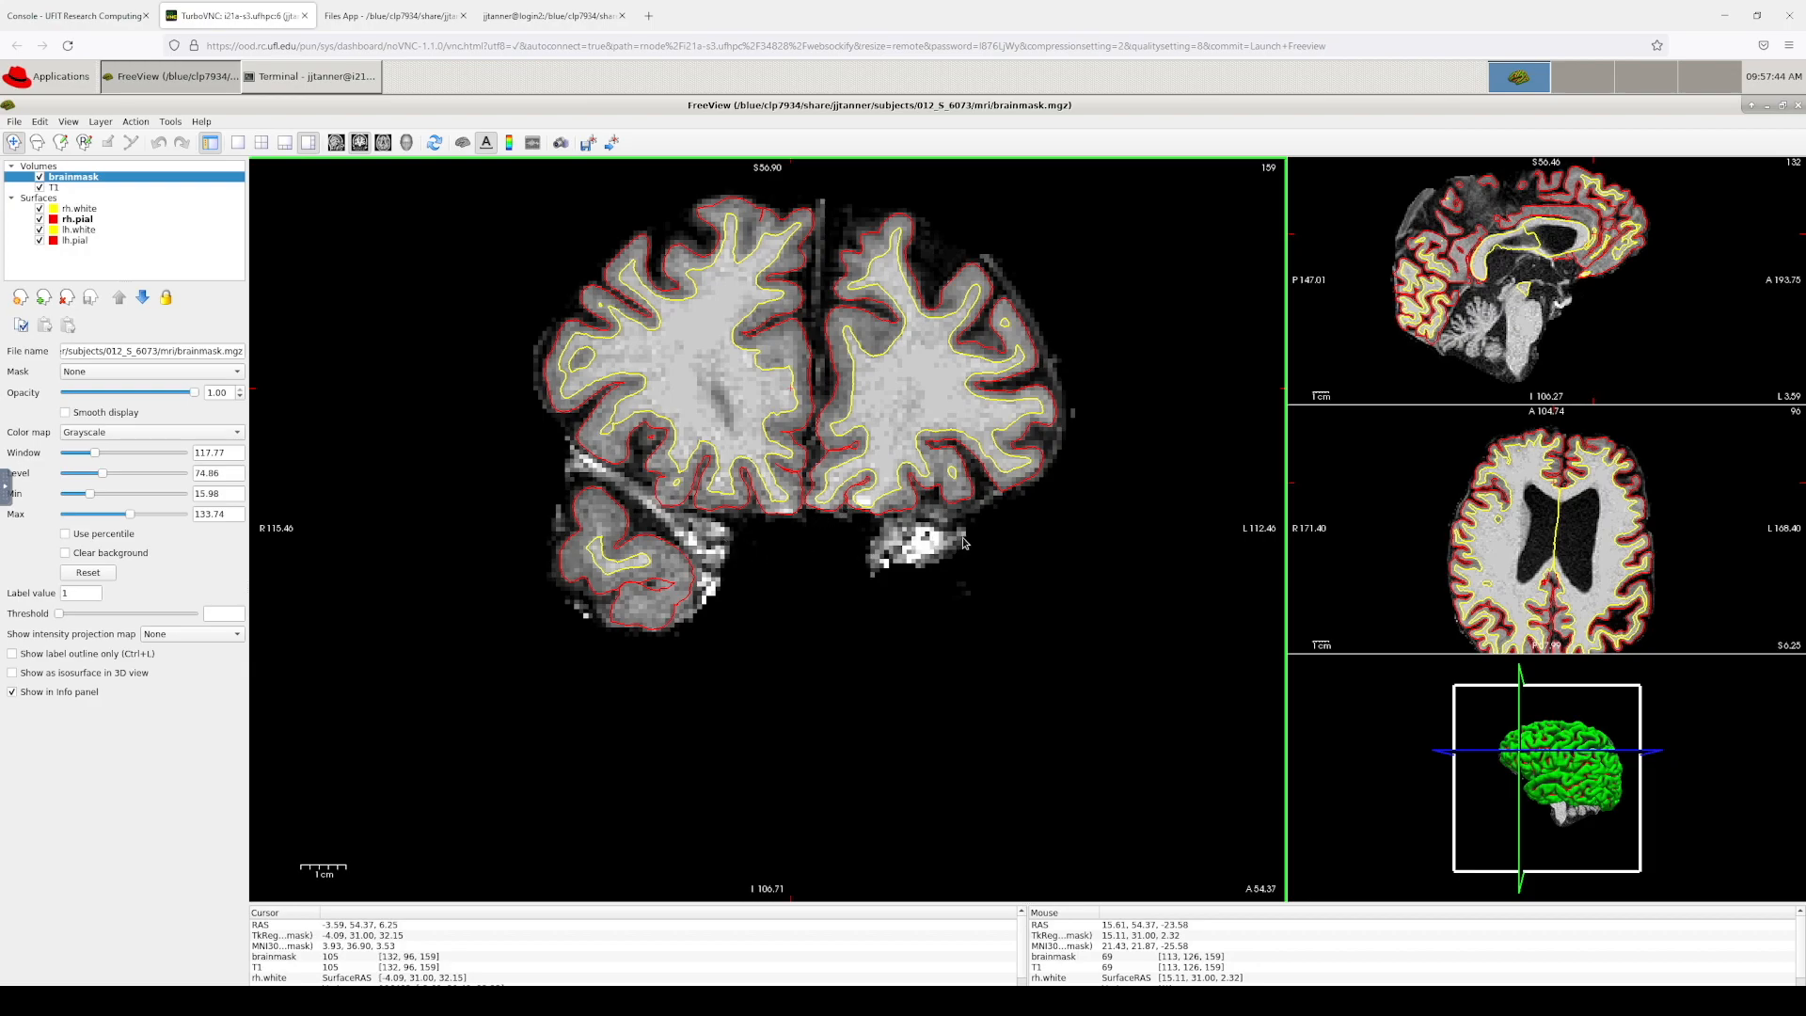
key(Down)
key(Down)
key(Down)
key(Down)
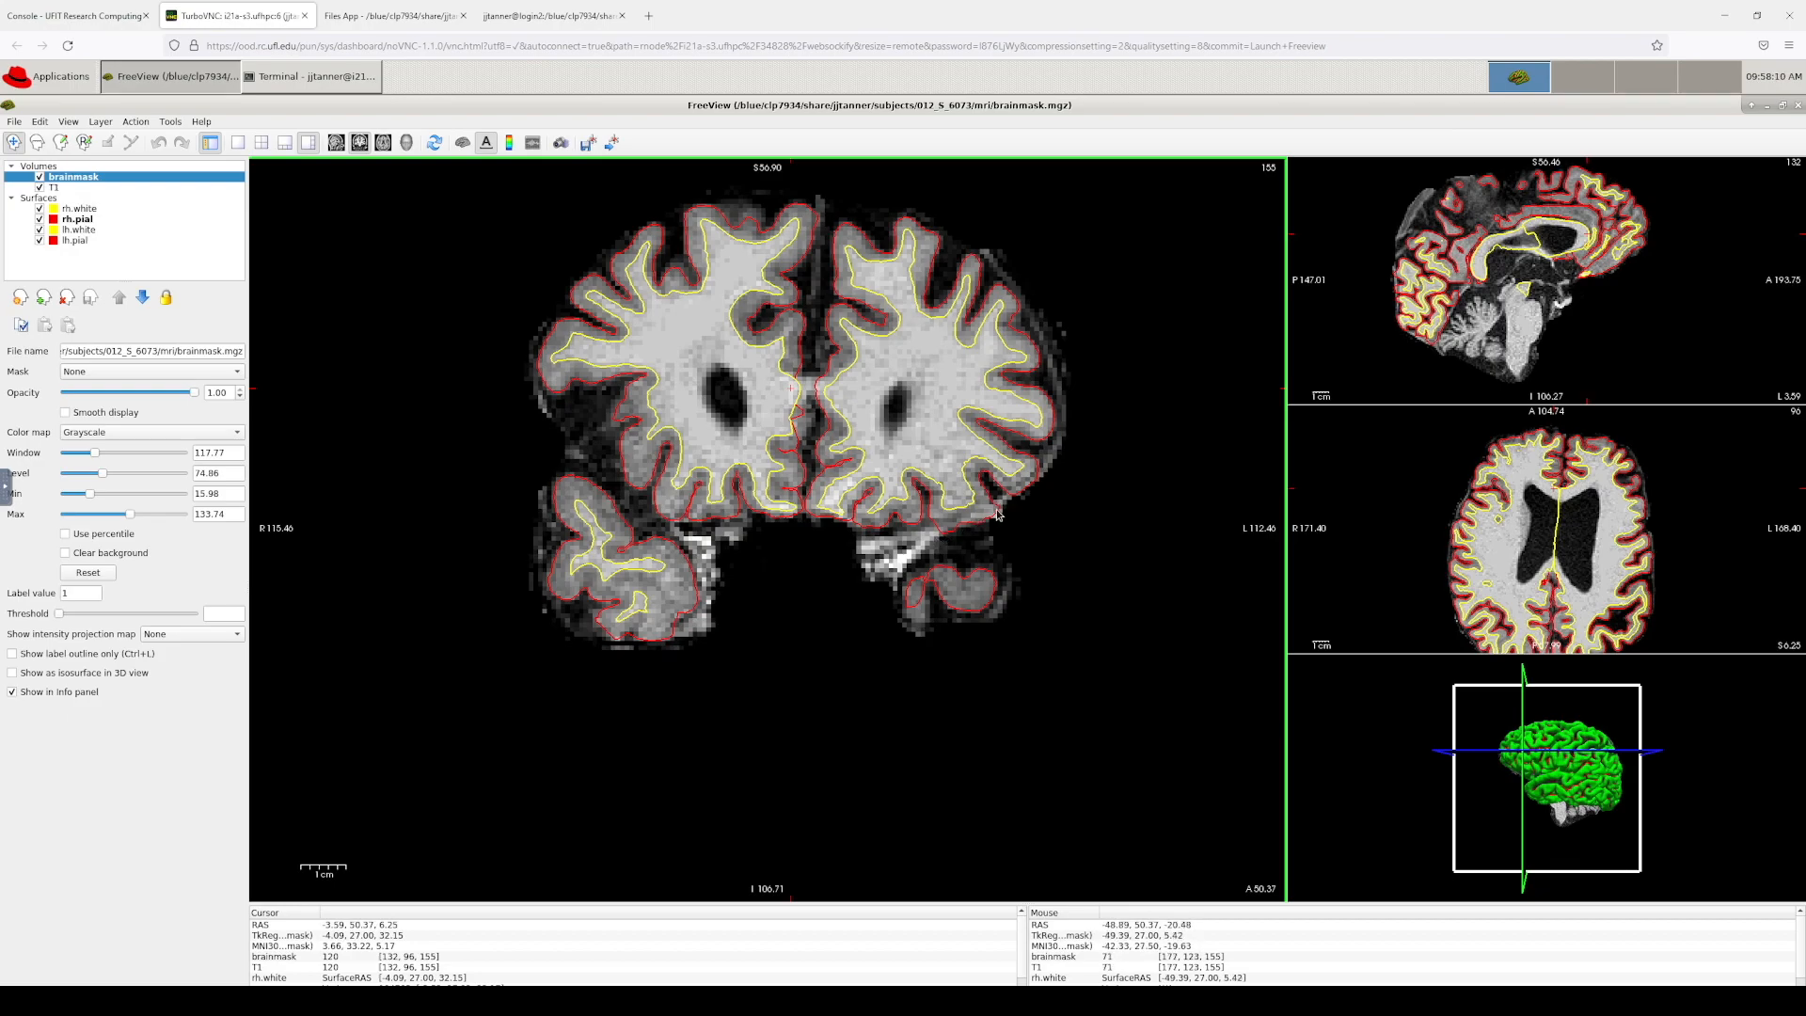
key(Up)
key(Up)
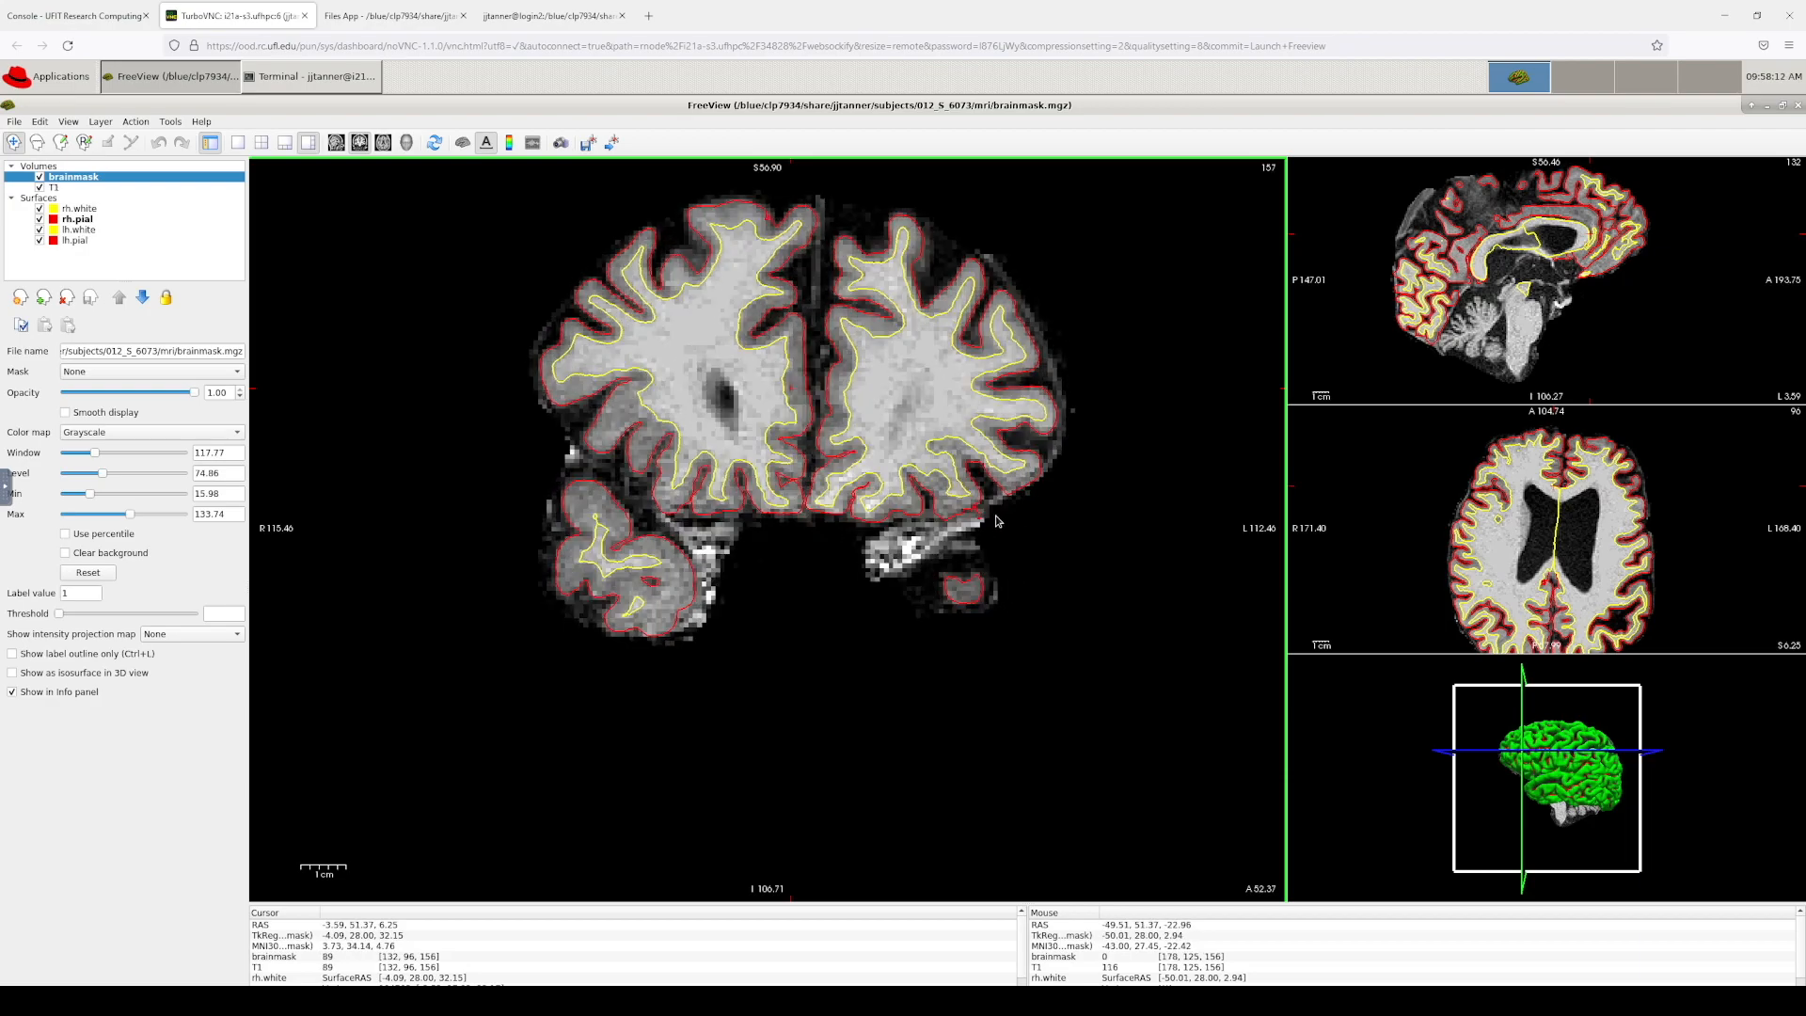
key(Page_Up)
key(Page_Down)
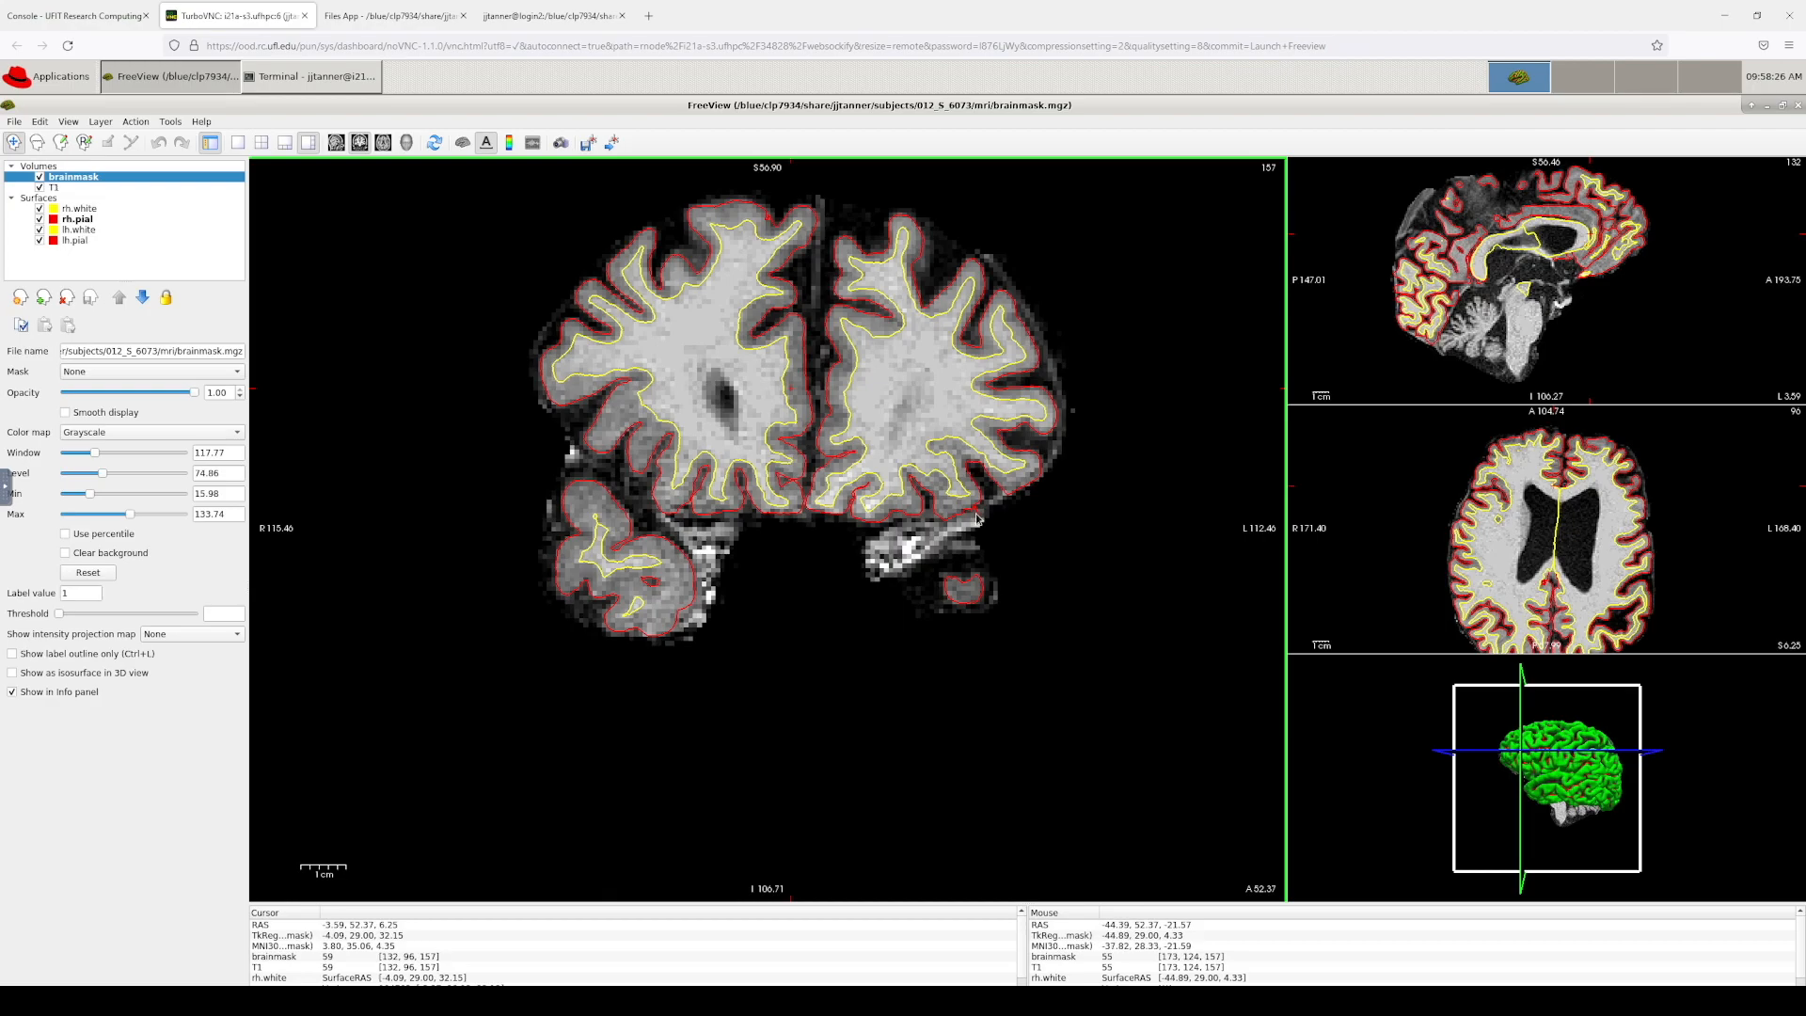
Step: Zoom in on the suspected dura streak, comparing slices 156–158 and ending on slice 157
click(979, 518)
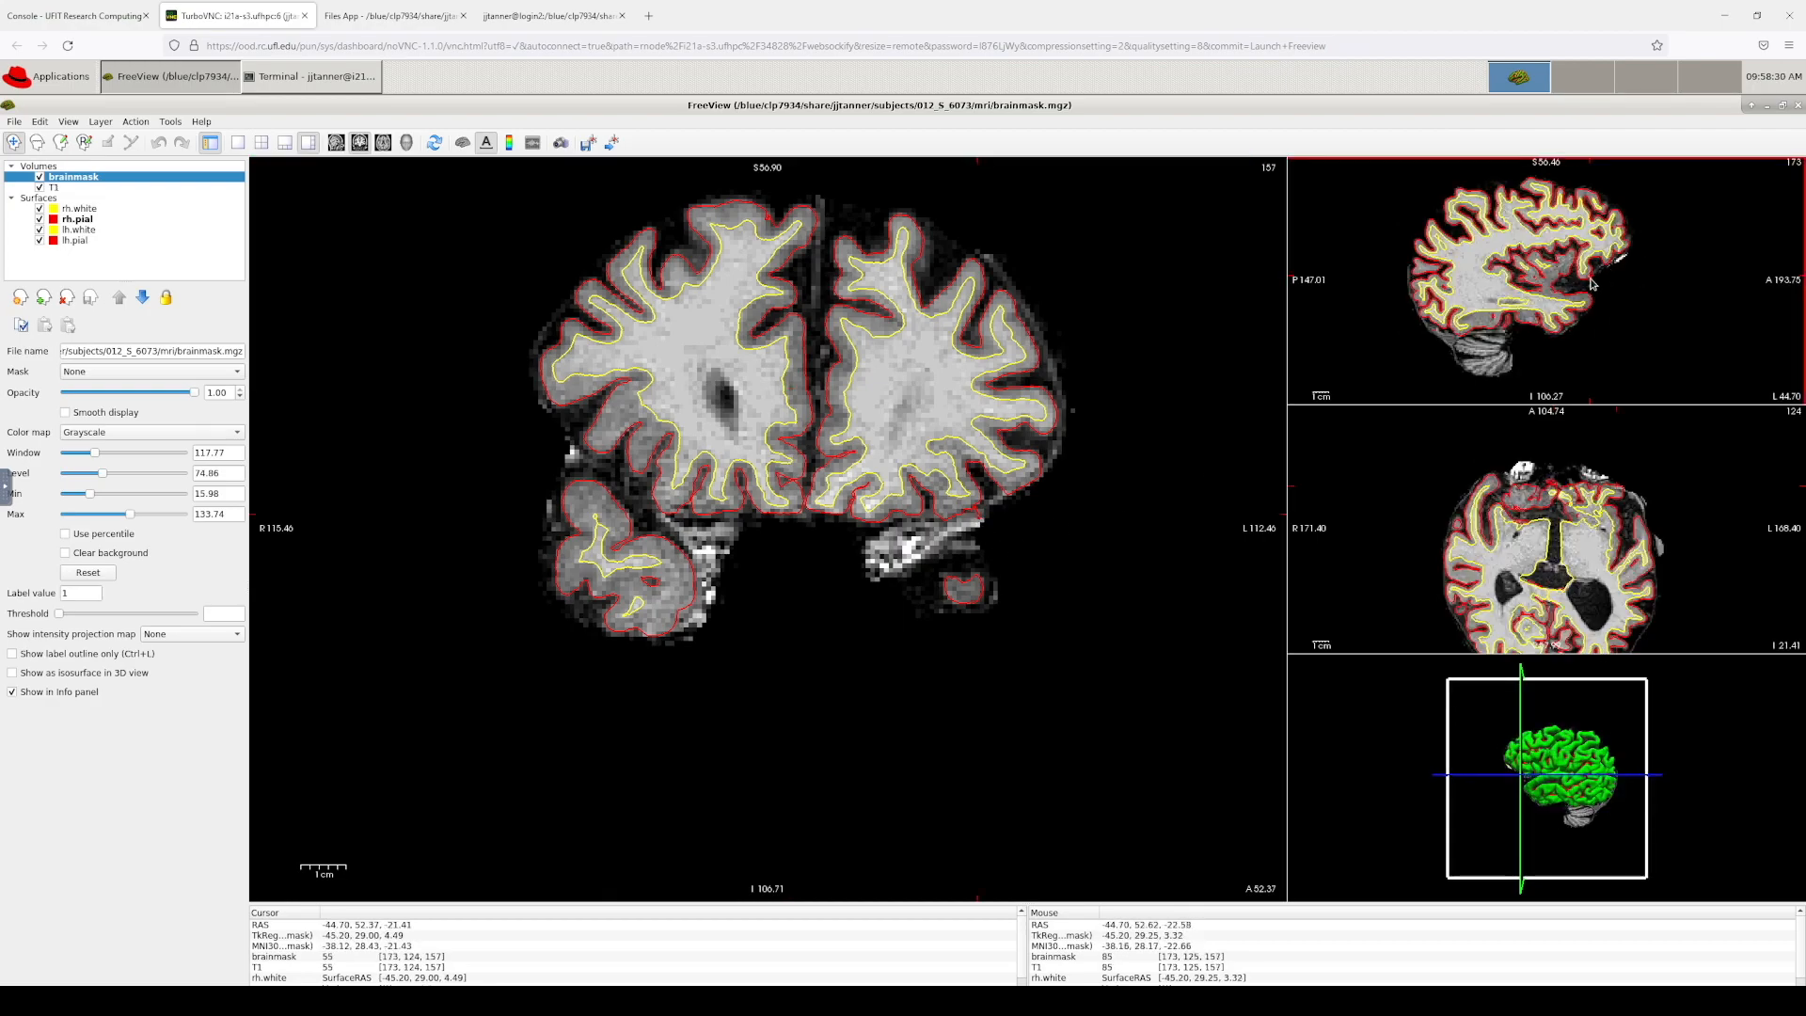
scroll(1599, 282, up, 5)
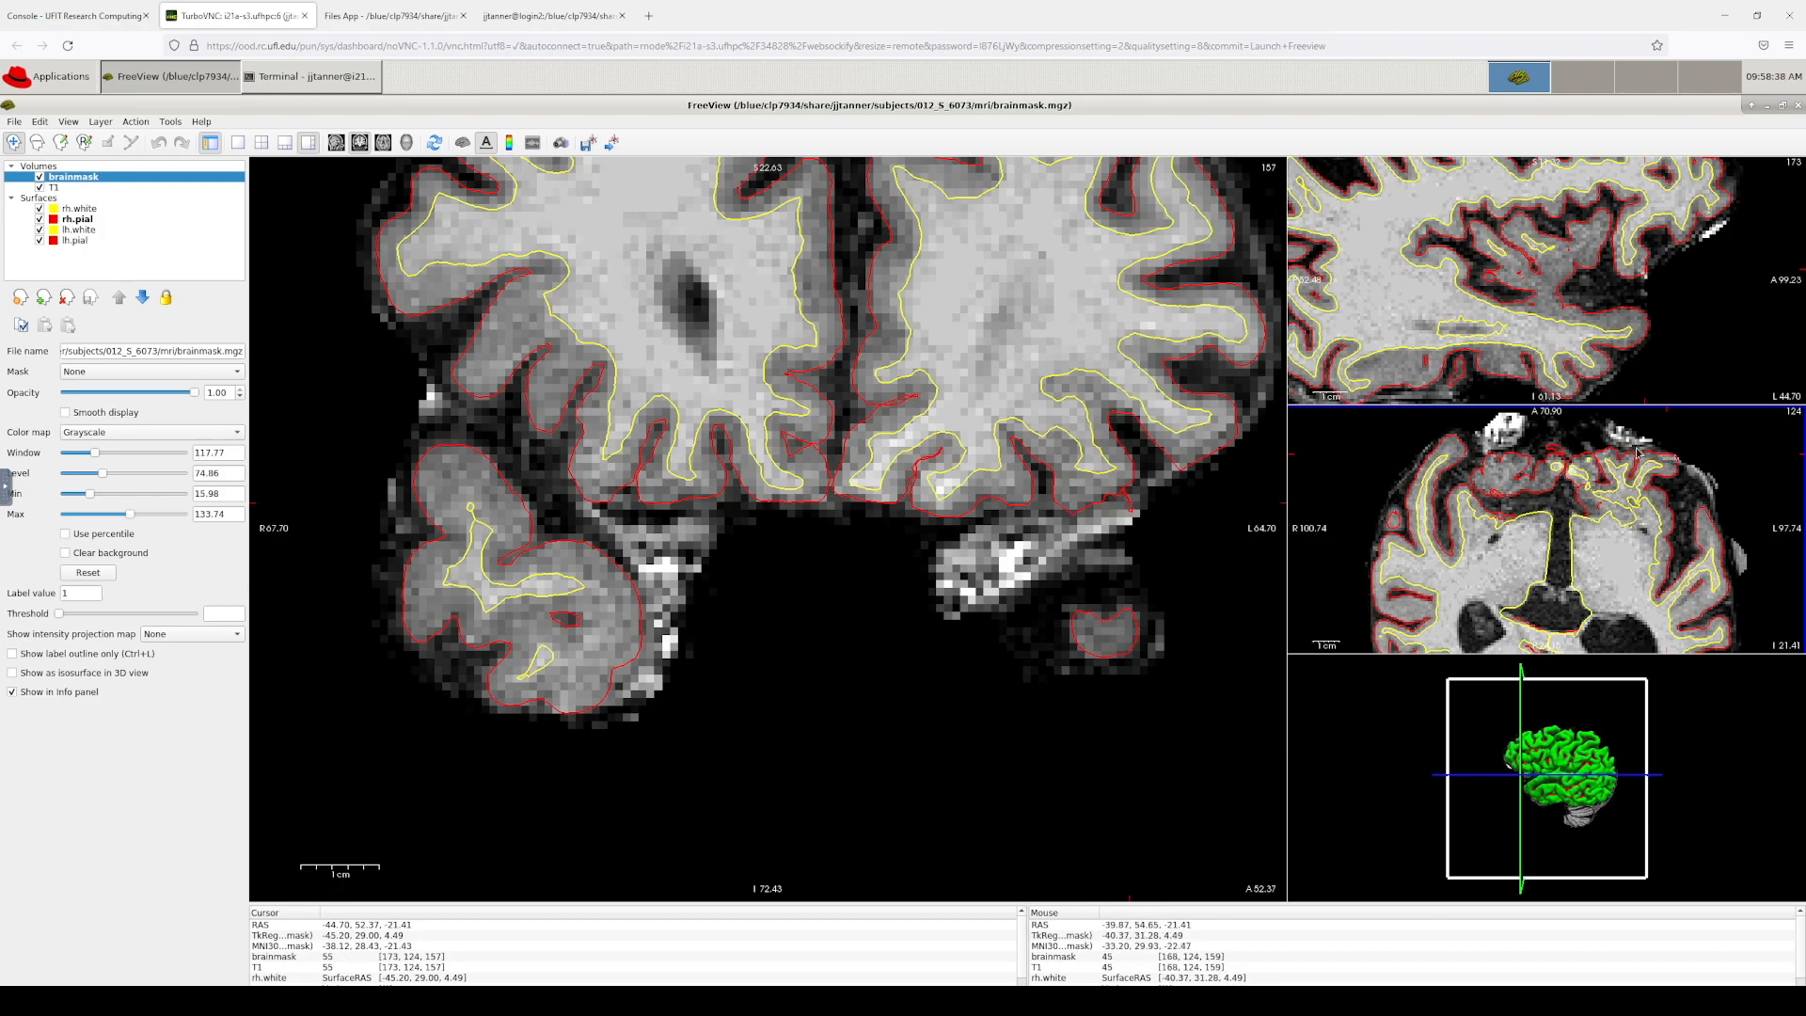
scroll(1671, 461, up, 3)
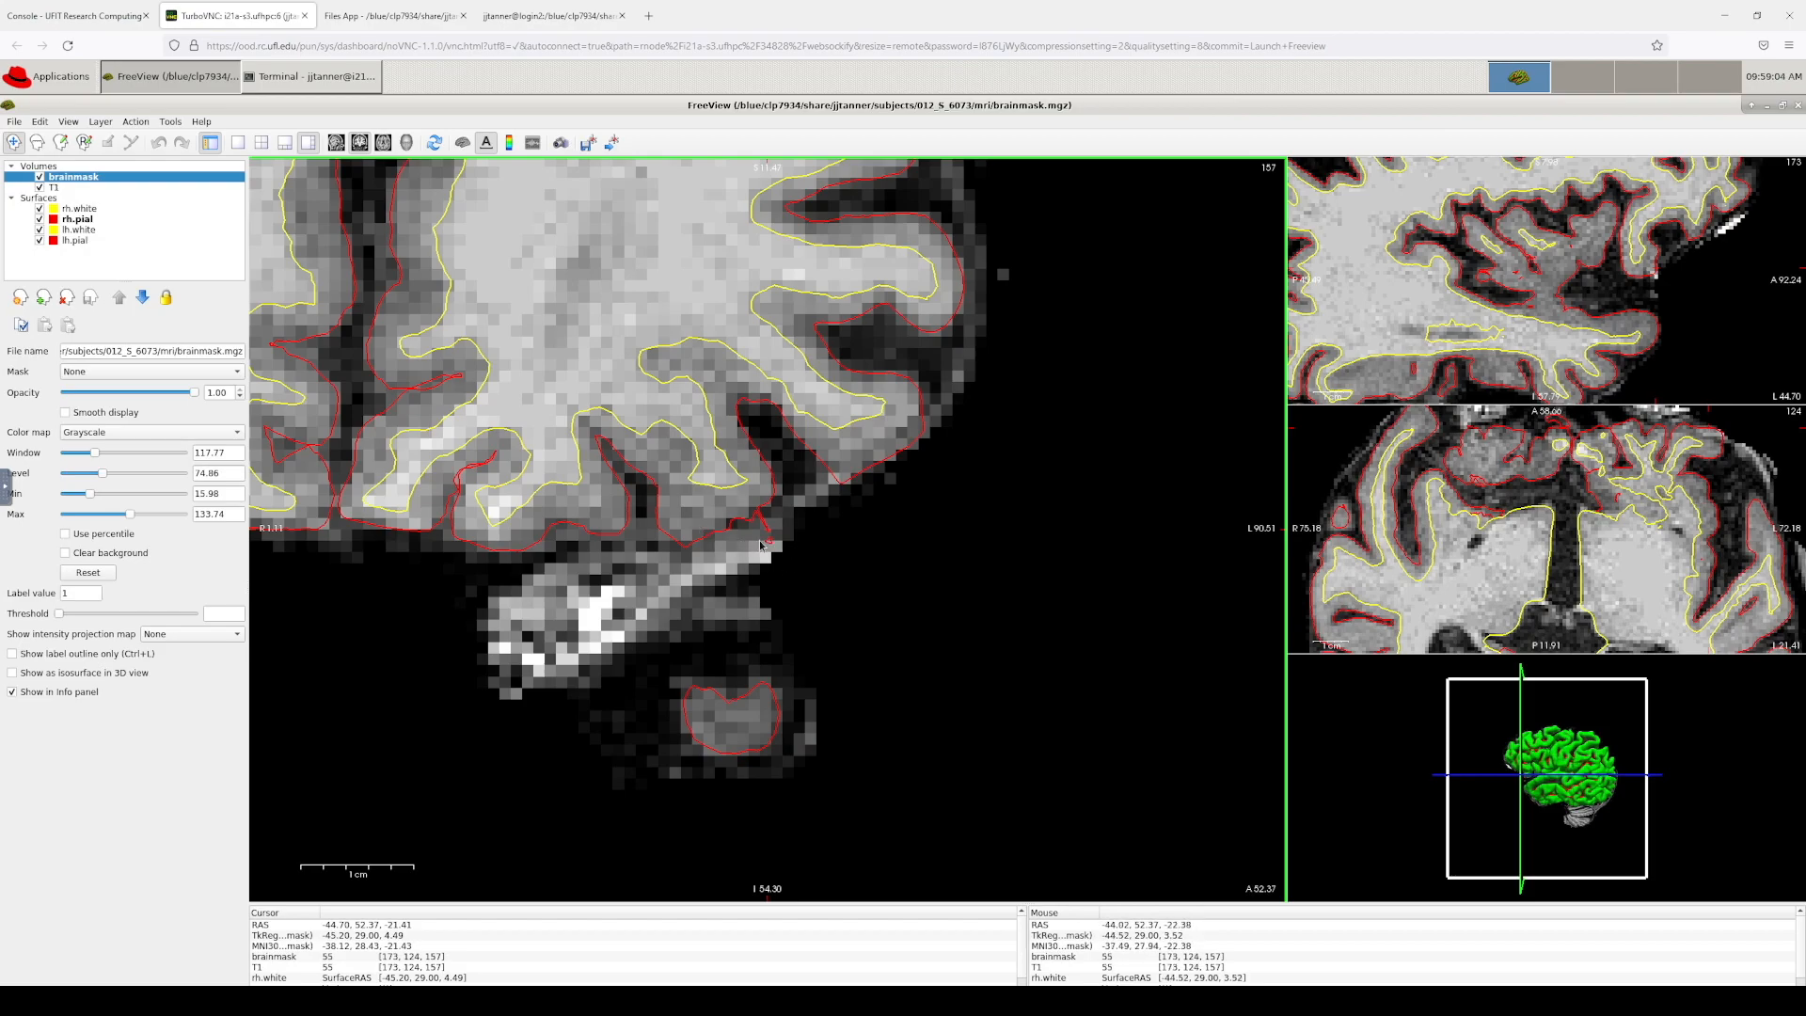
key(Page_Down)
key(Page_Up)
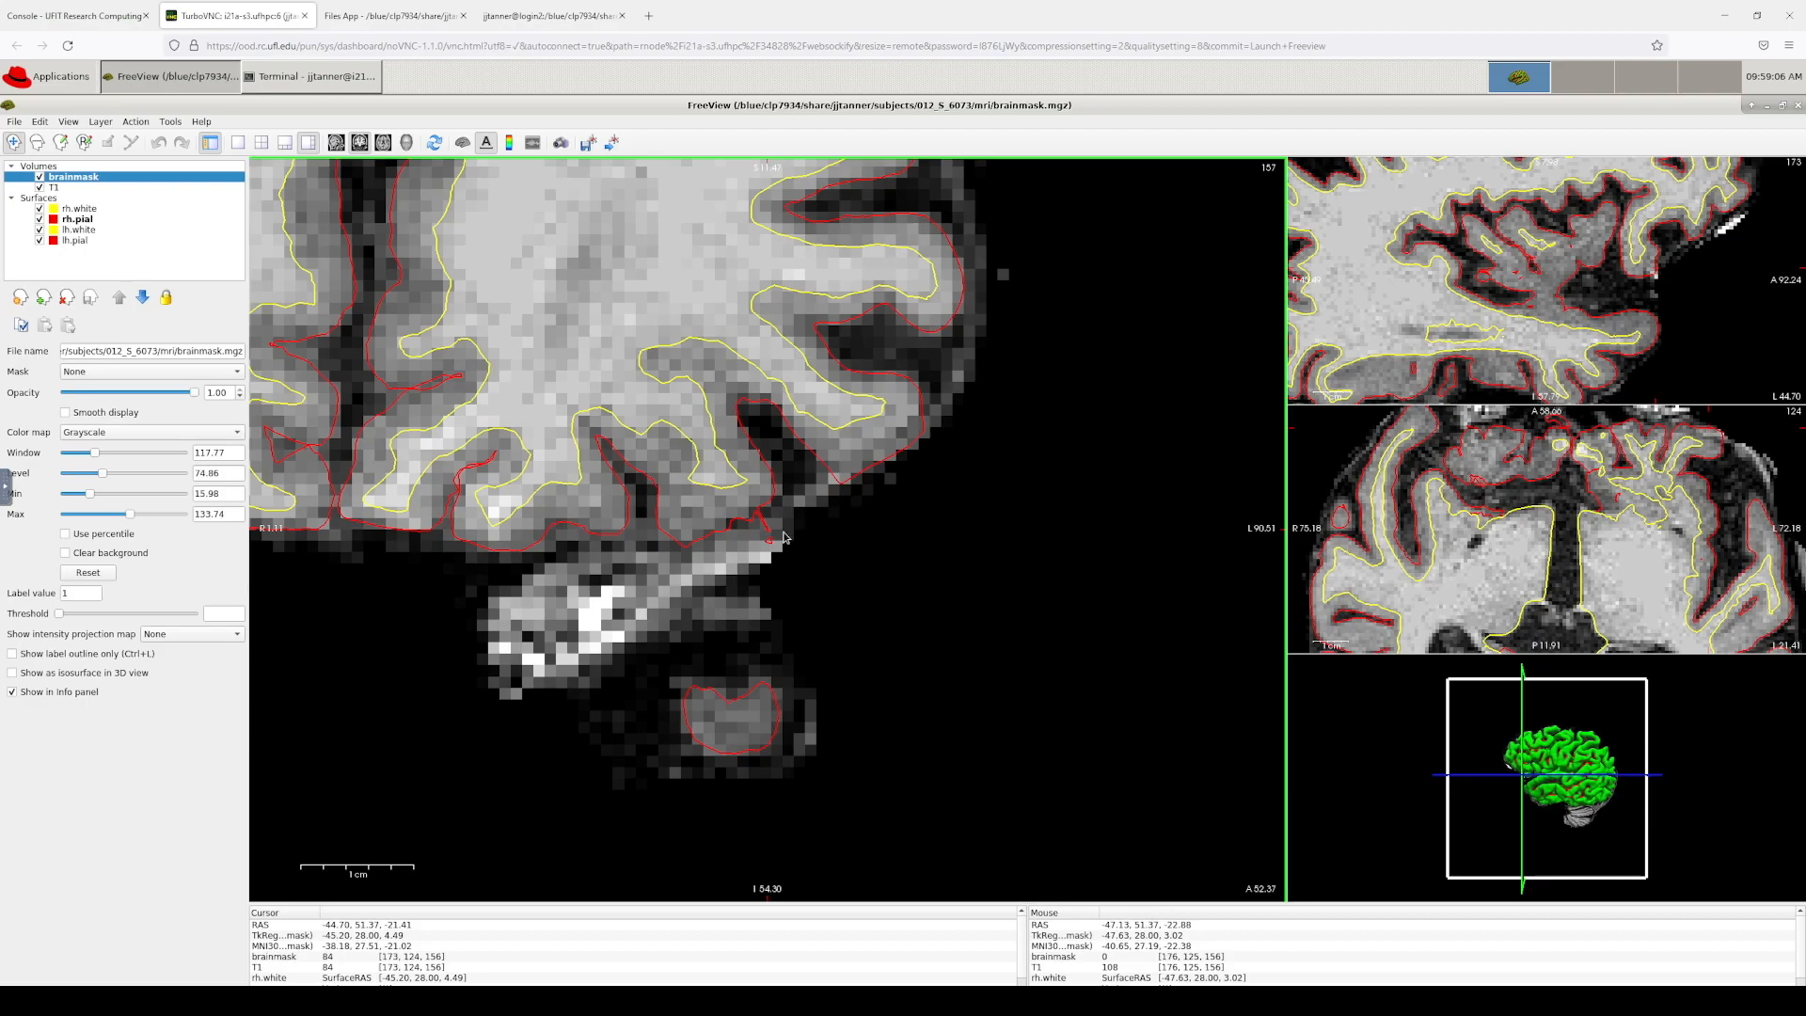
key(Page_Up)
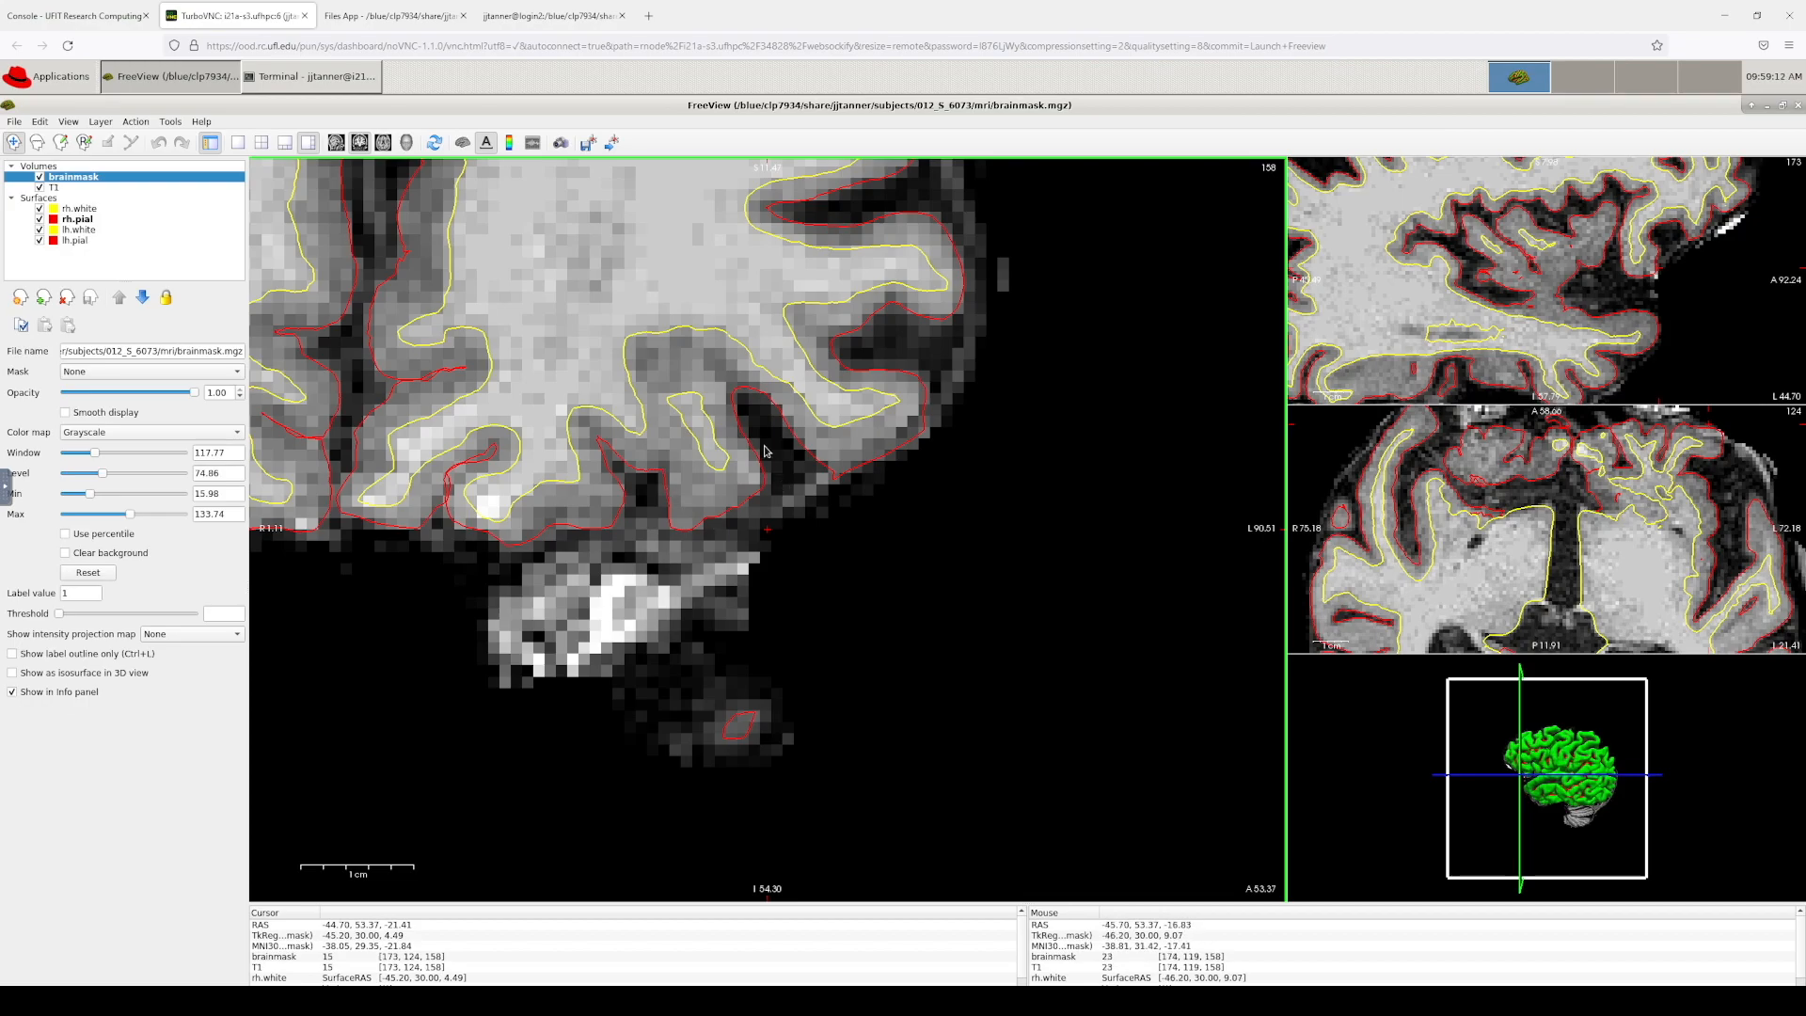
key(Down)
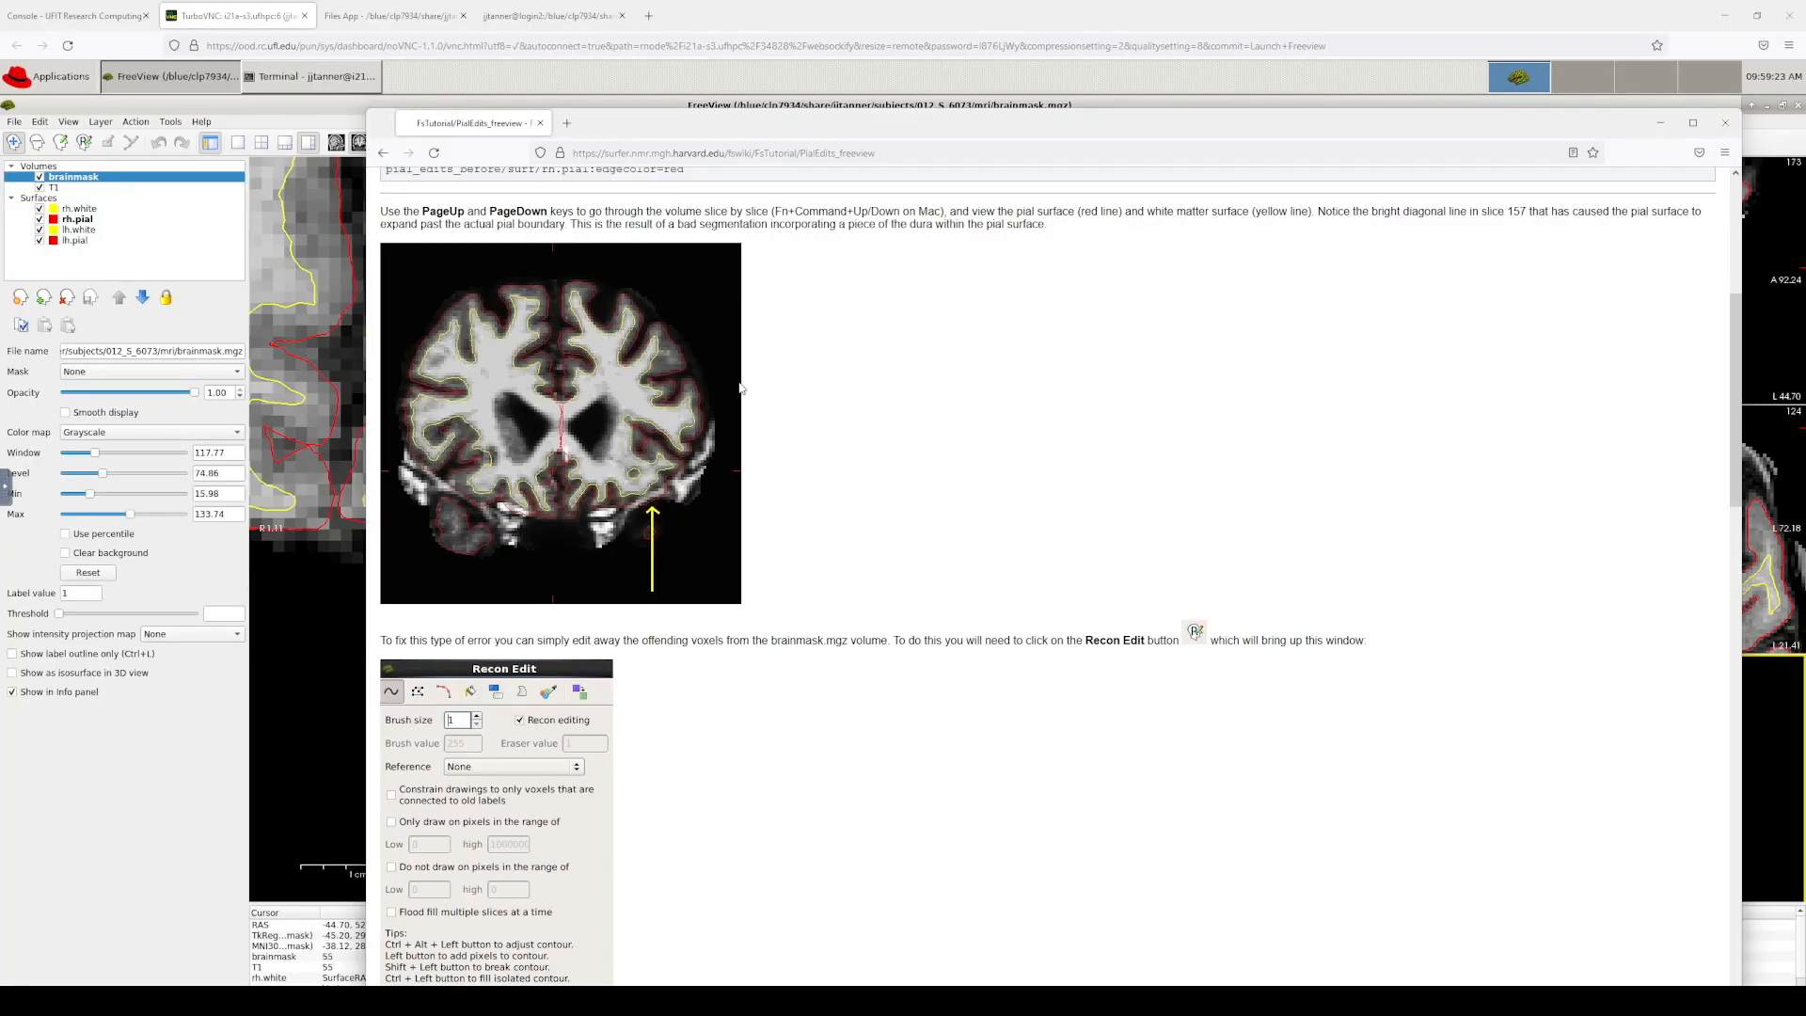
click(382, 152)
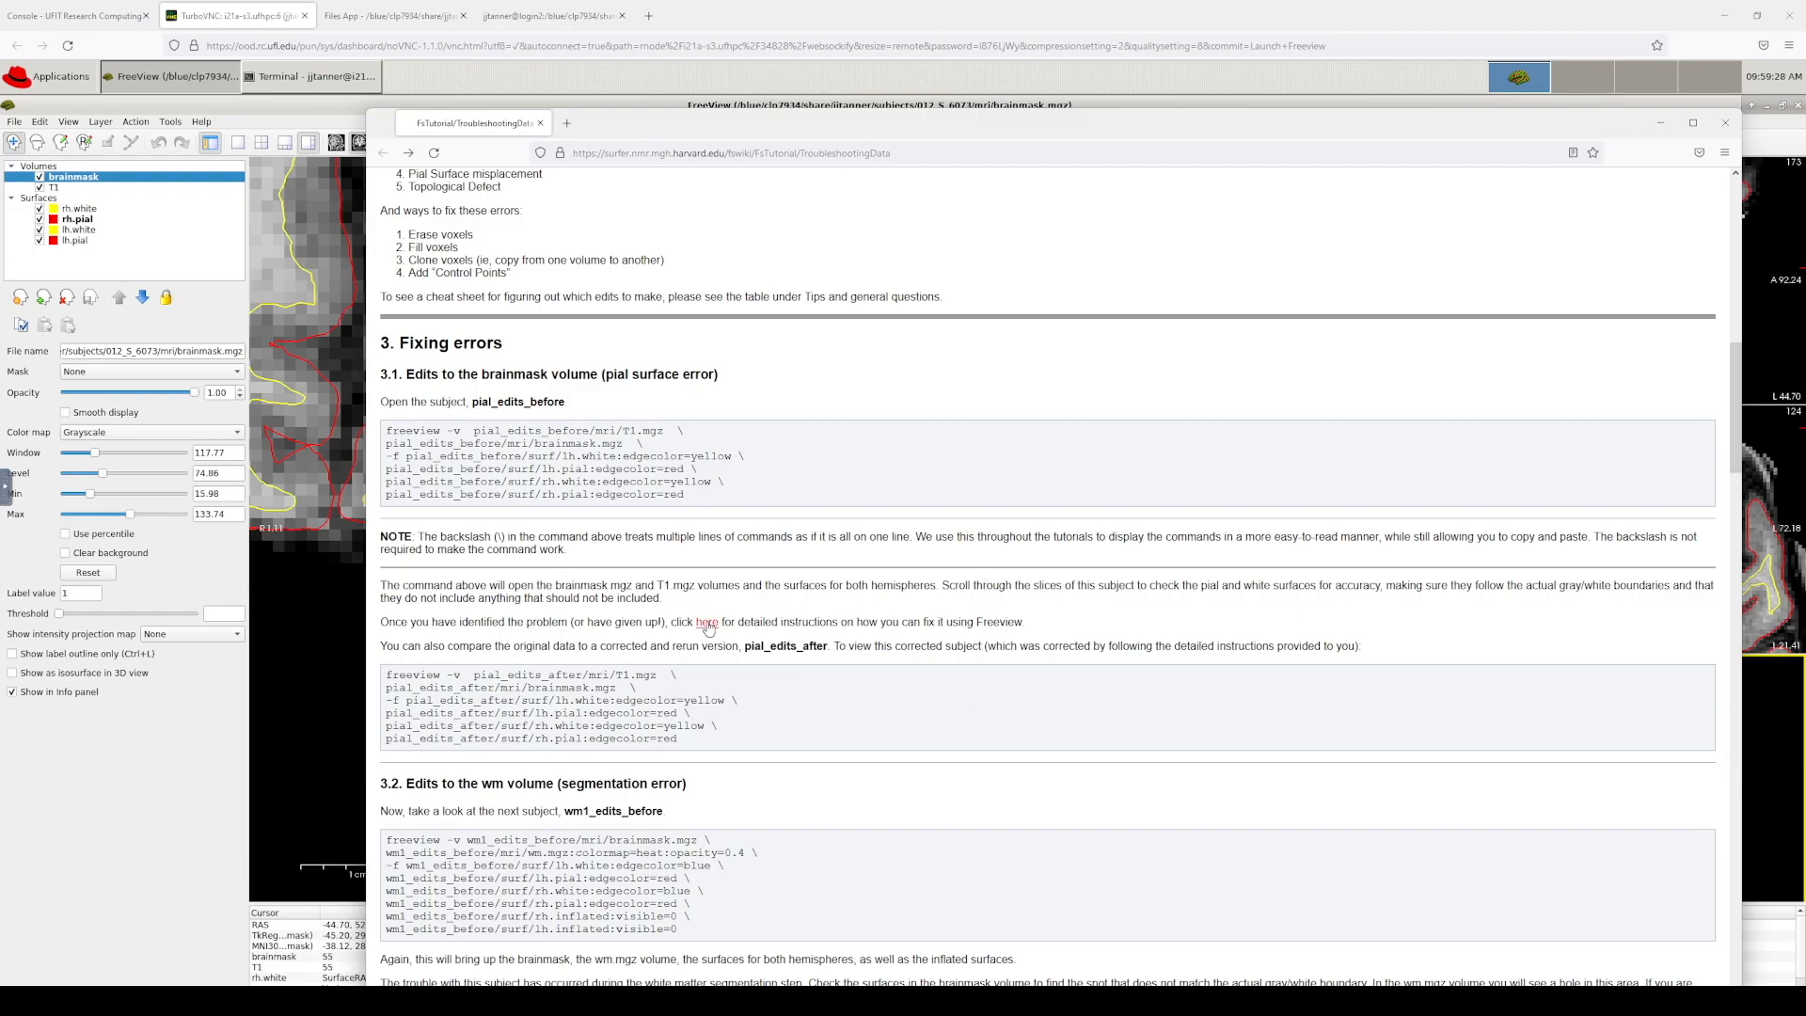
scroll(696, 644, down, 3)
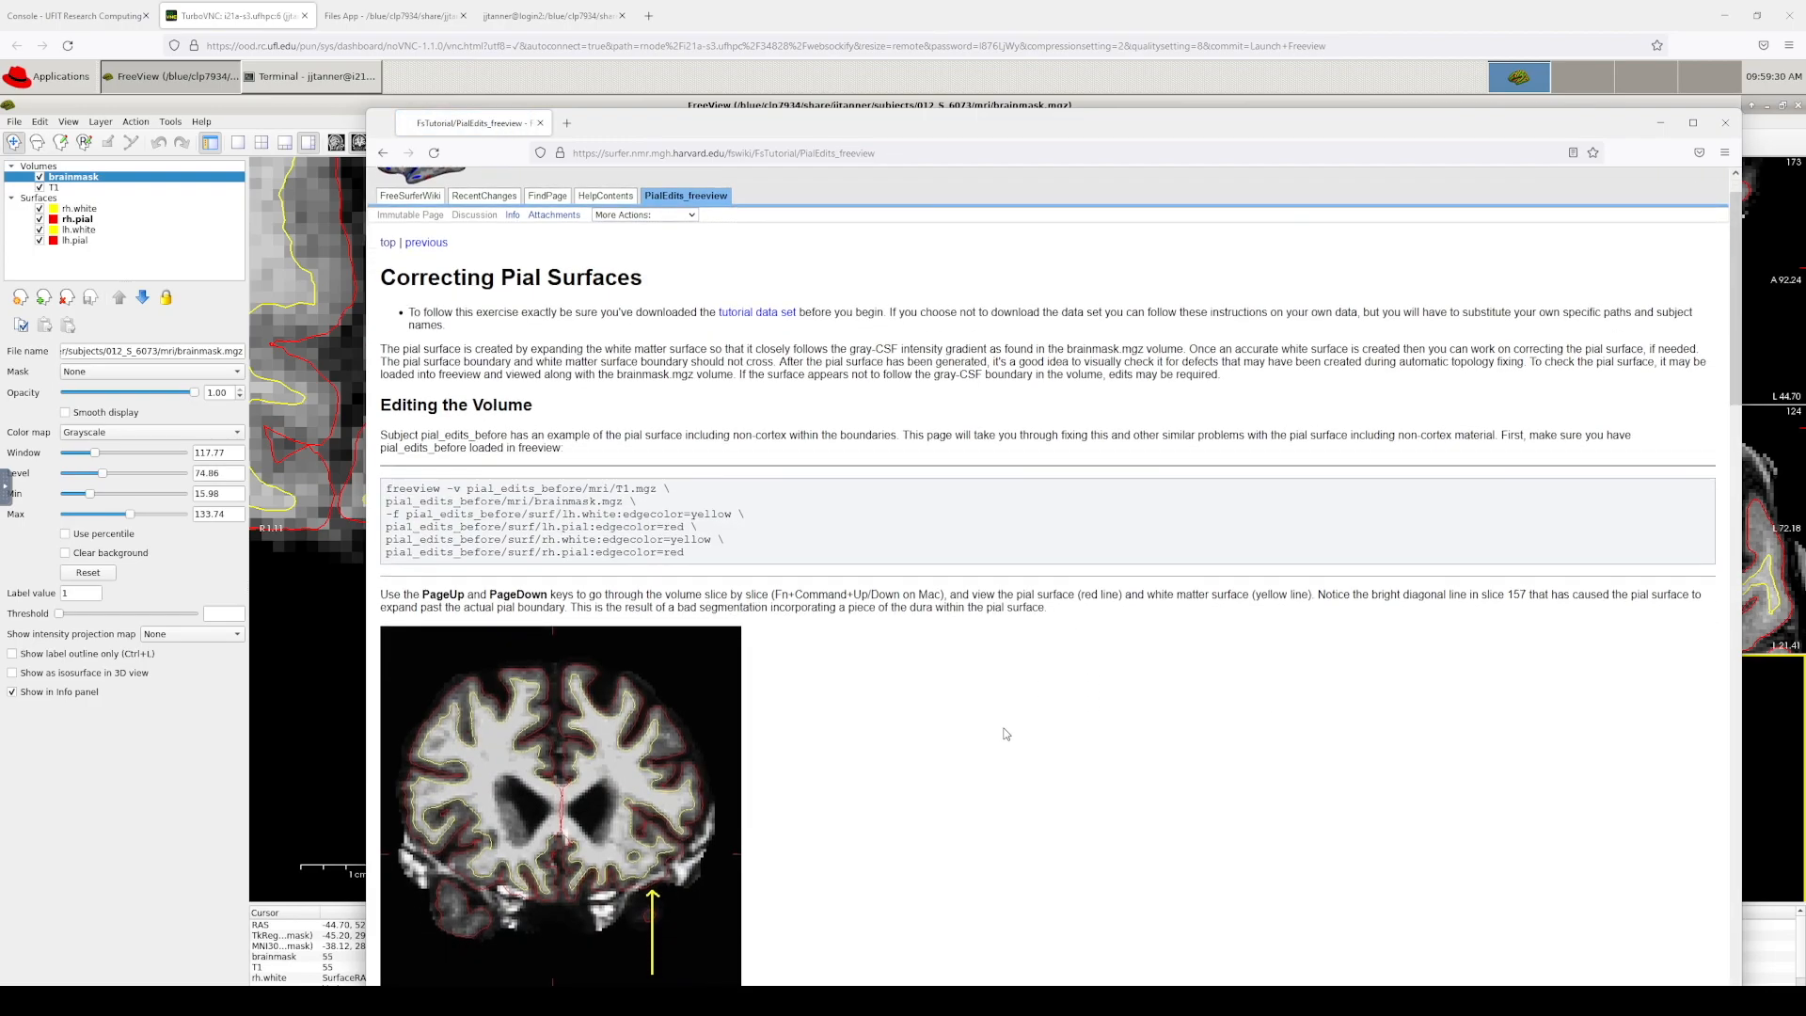
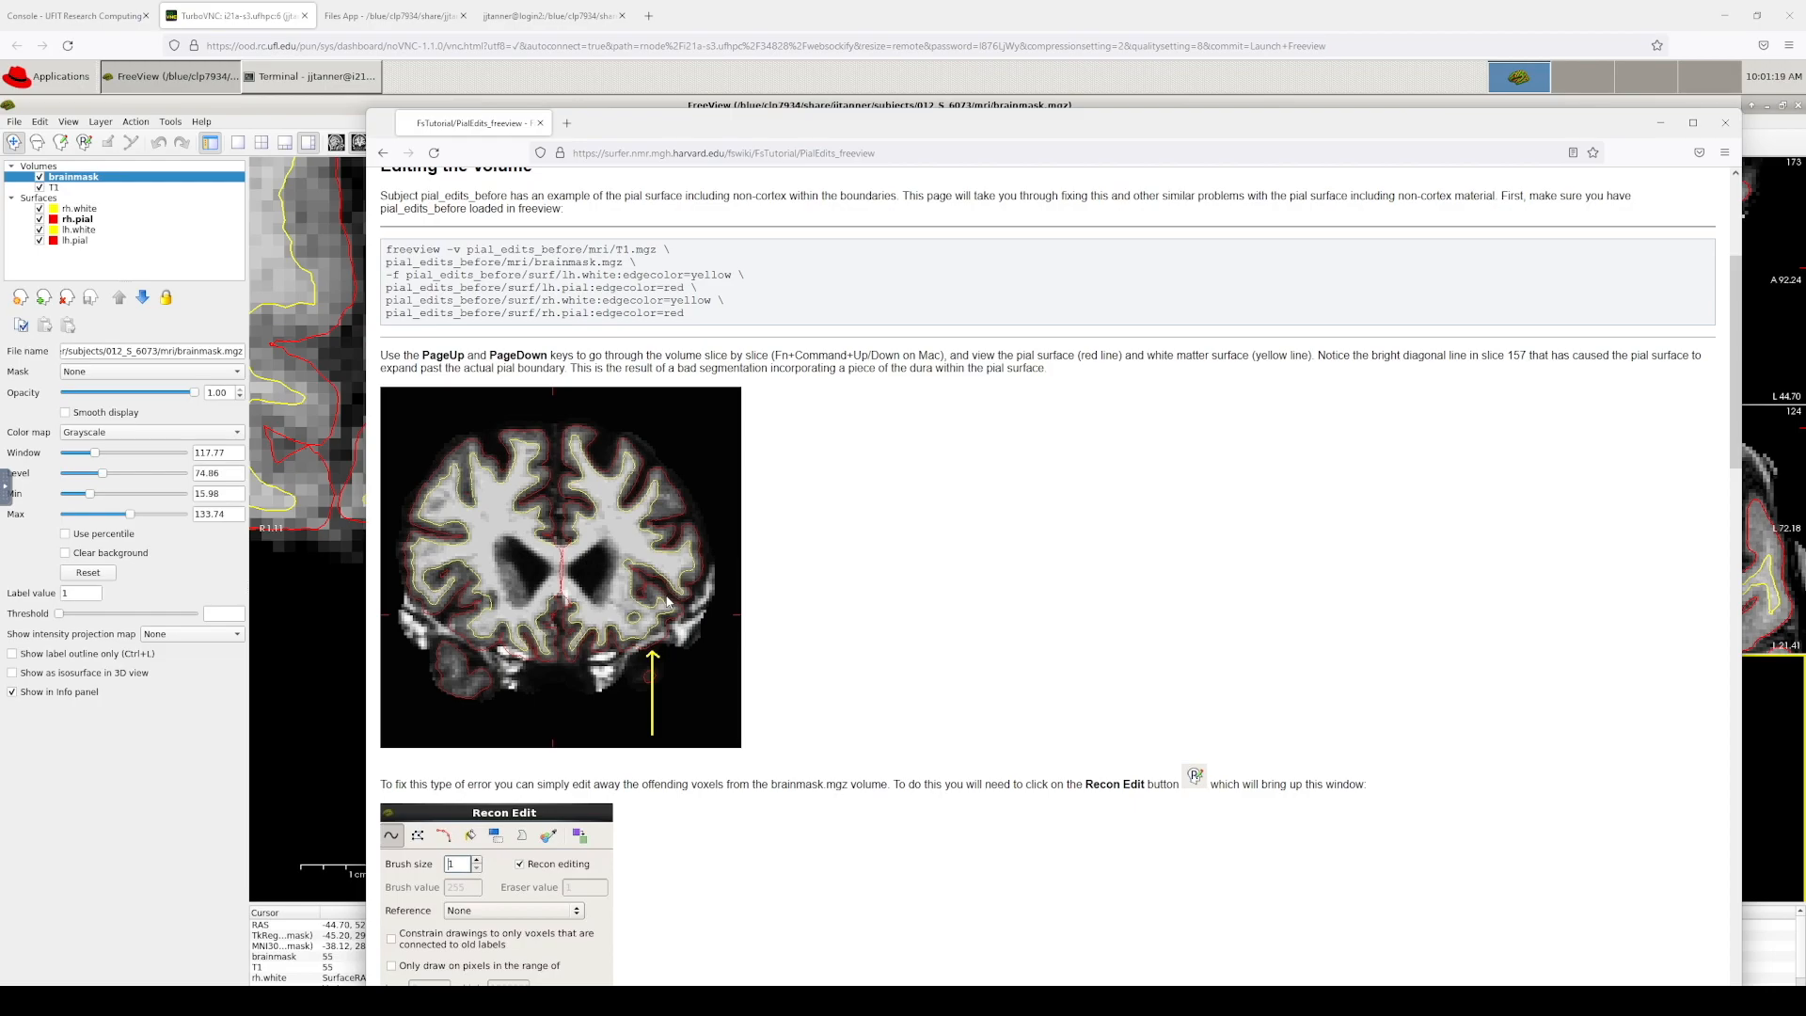
Step: Scroll the PialEdits_freeview page to the slice 157 dura-erasing instructions and corrected brain image
scroll(823, 630, down, 3)
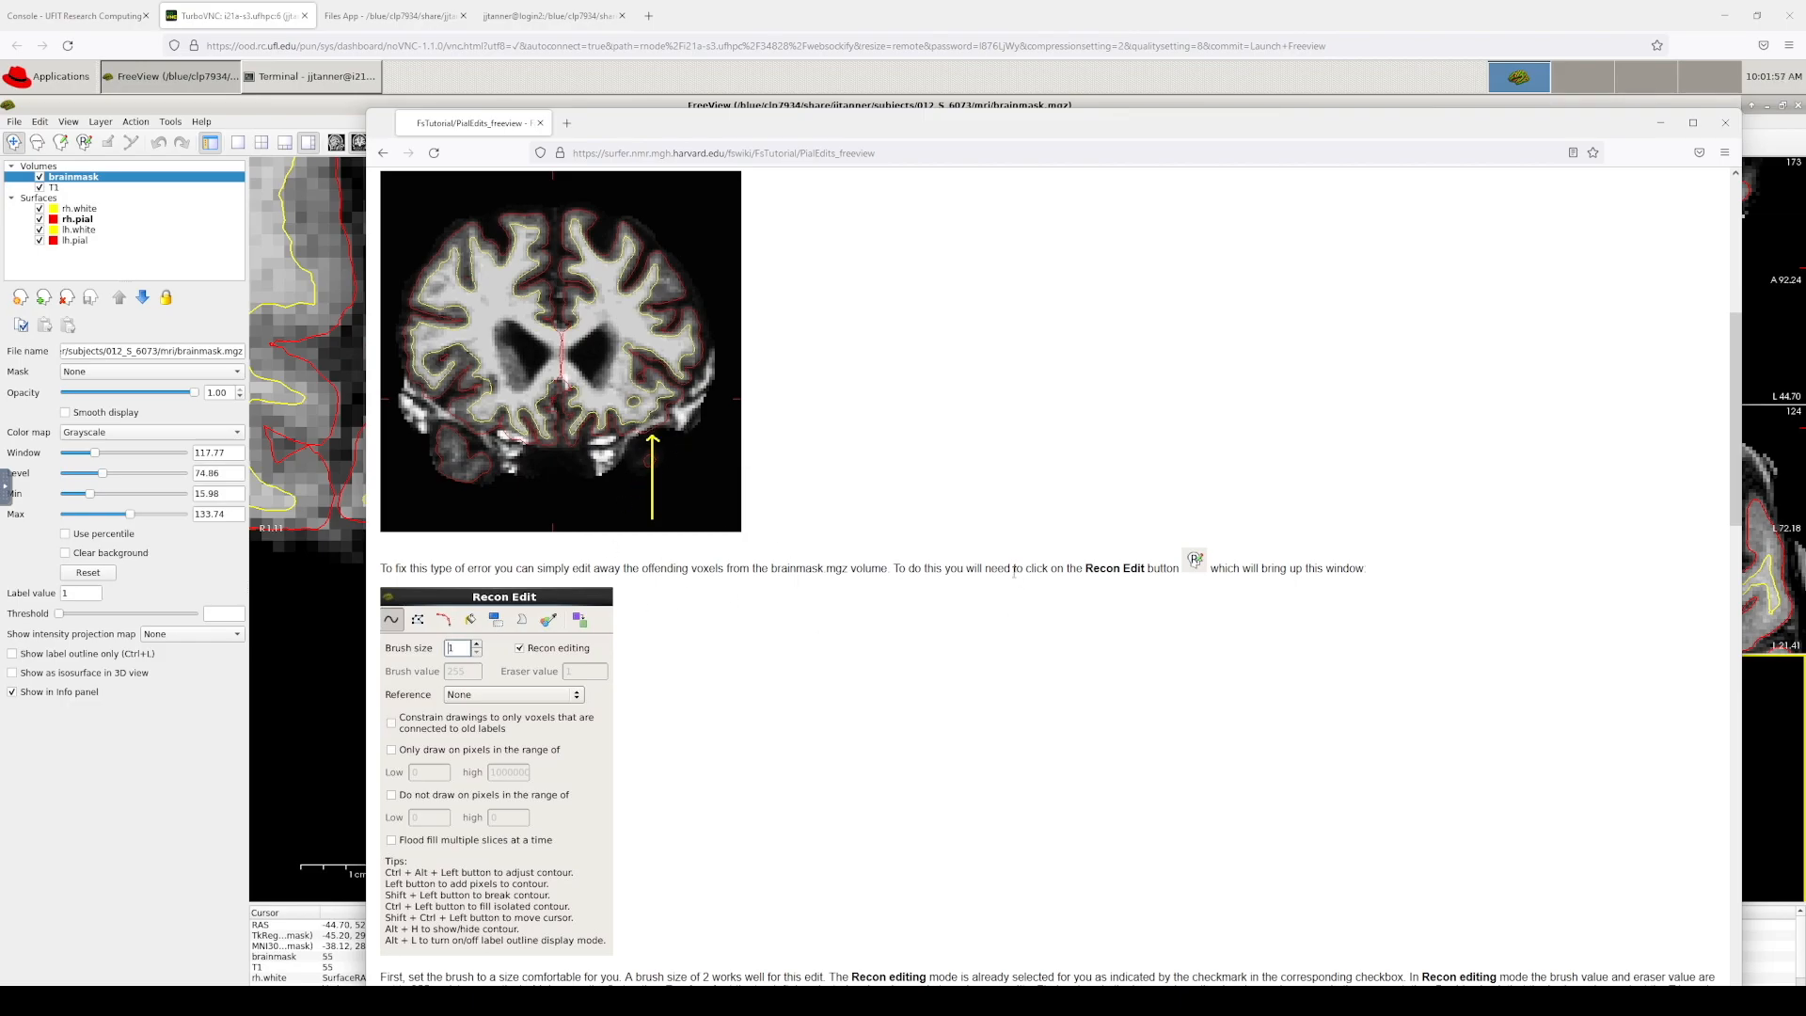
scroll(1128, 545, down, 3)
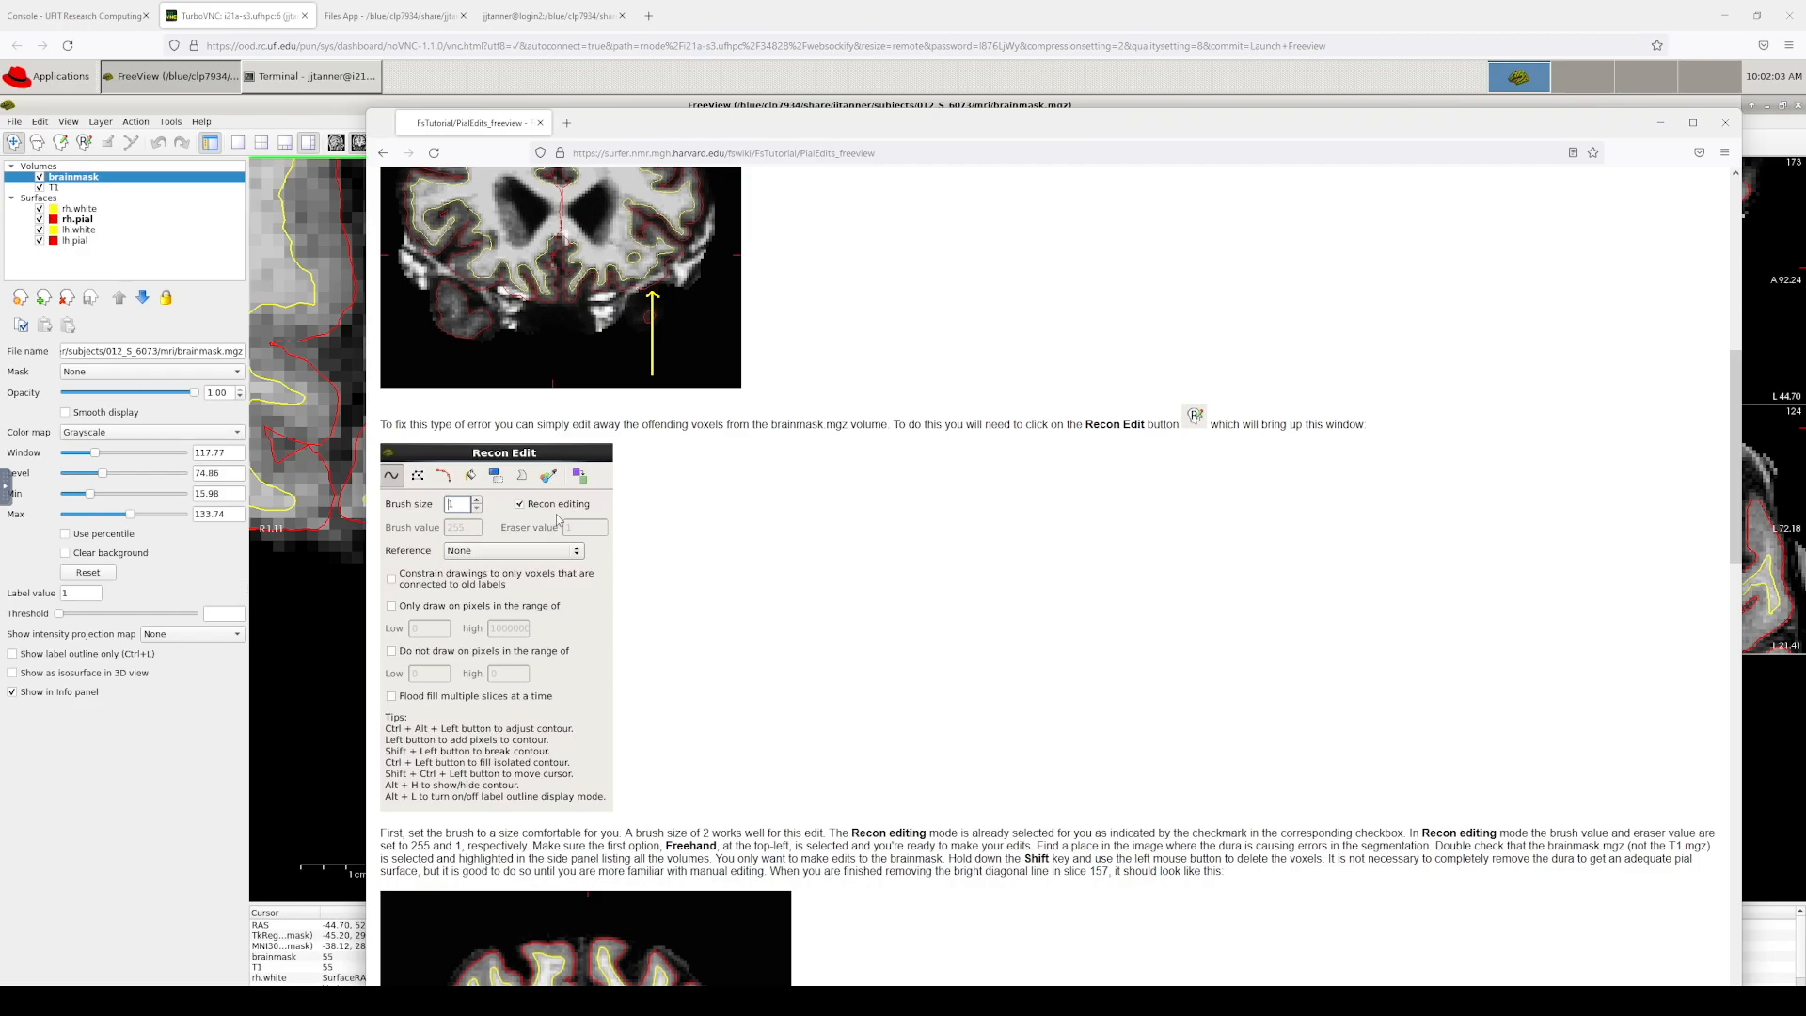
scroll(884, 711, down, 5)
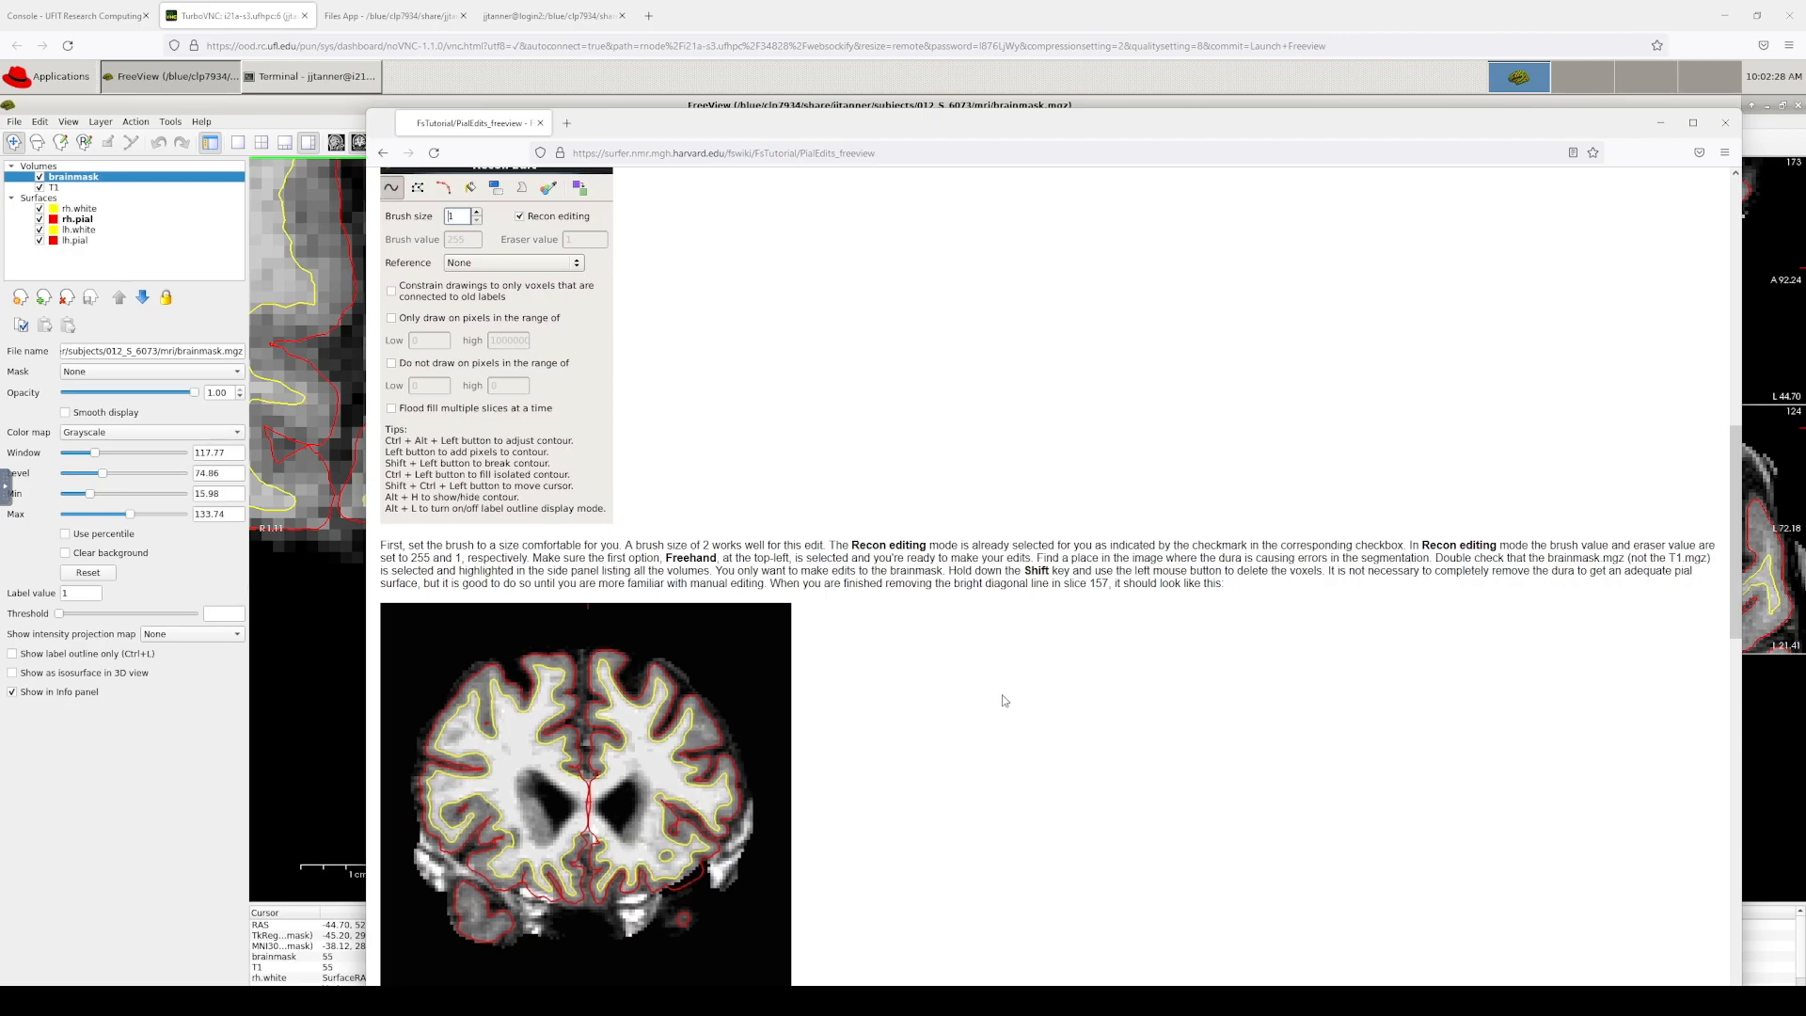
Step: Select brainmask.mgz, open the Recon Edit tool (brush size 3), and dock its panel on the right
click(555, 100)
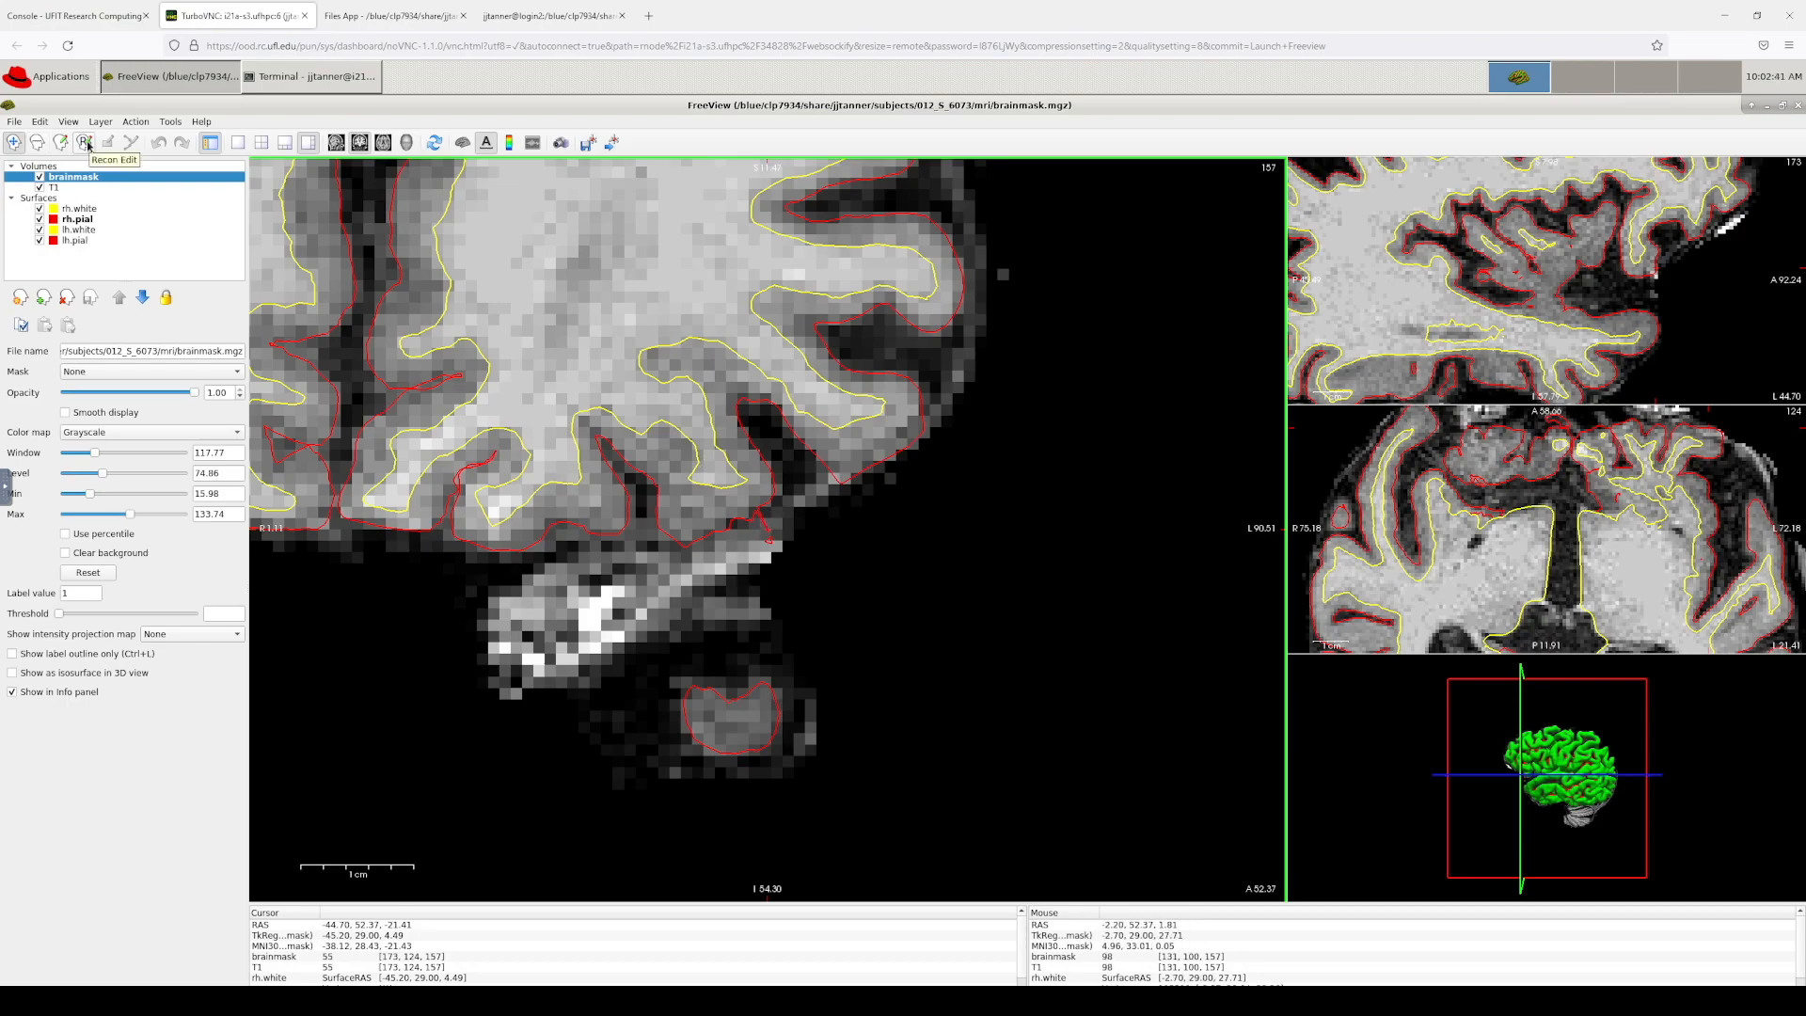
click(88, 179)
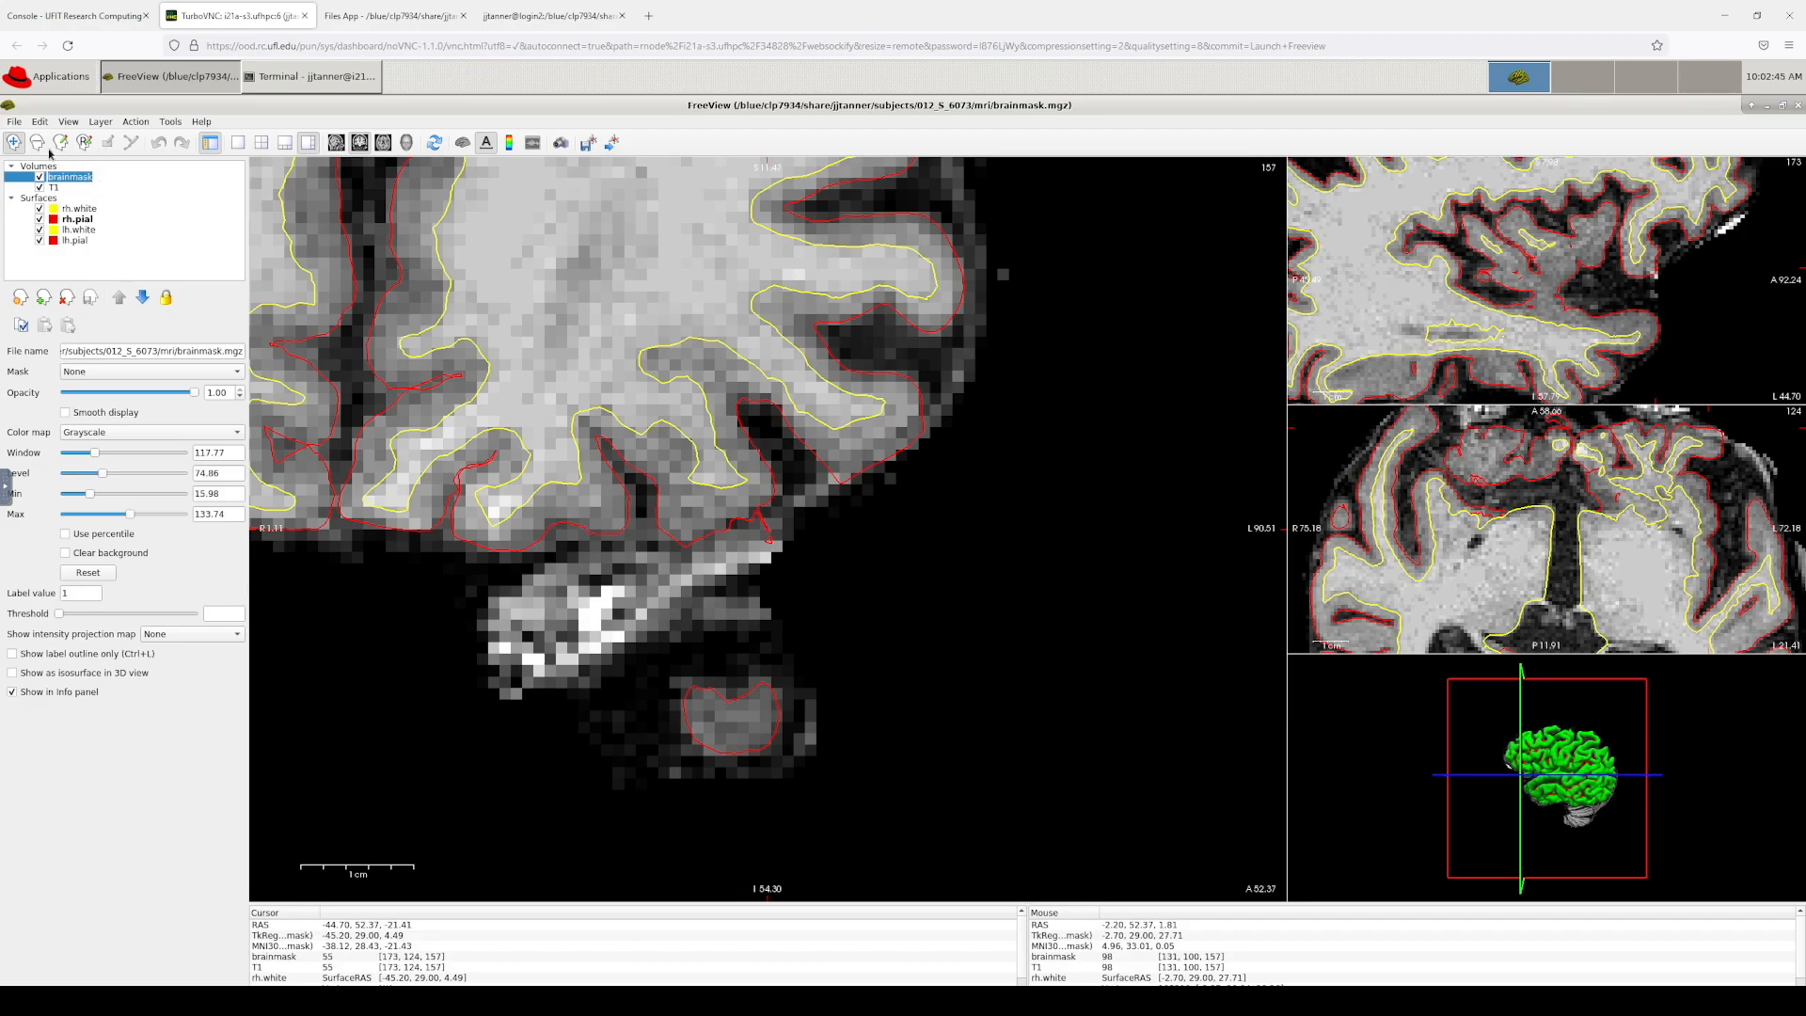
click(84, 141)
drag(97, 159, 1465, 209)
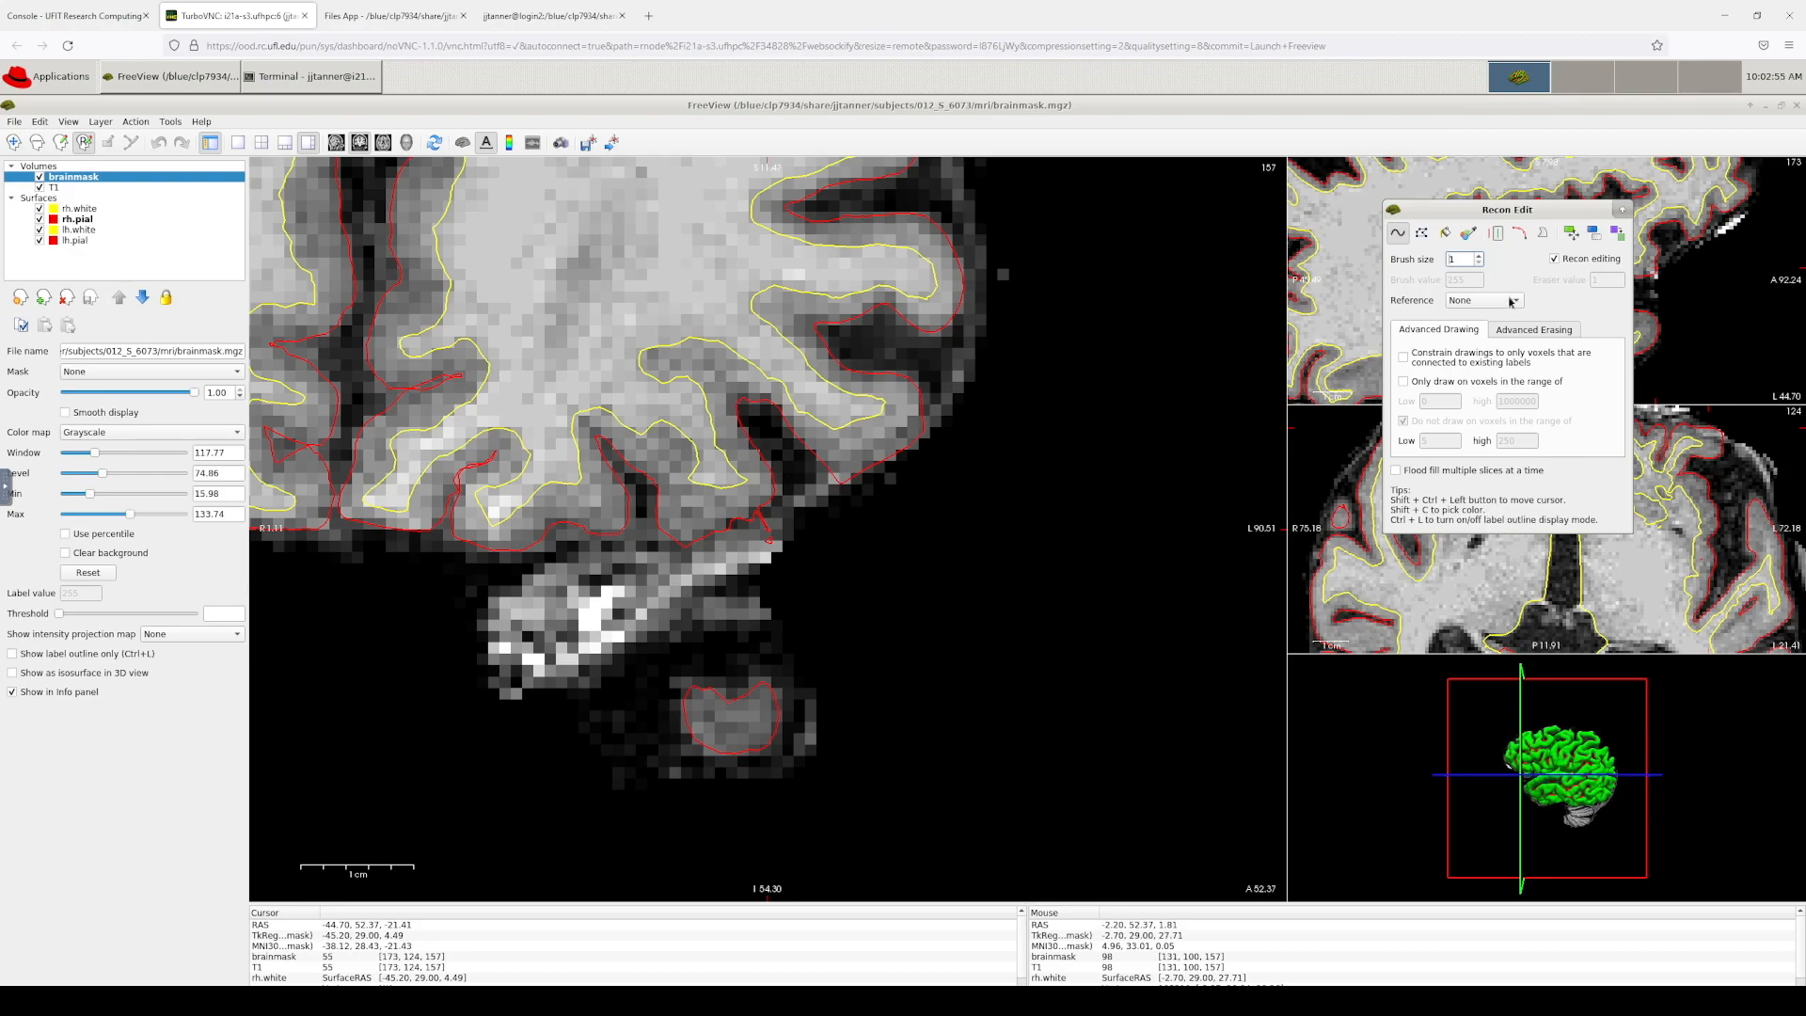
click(1505, 329)
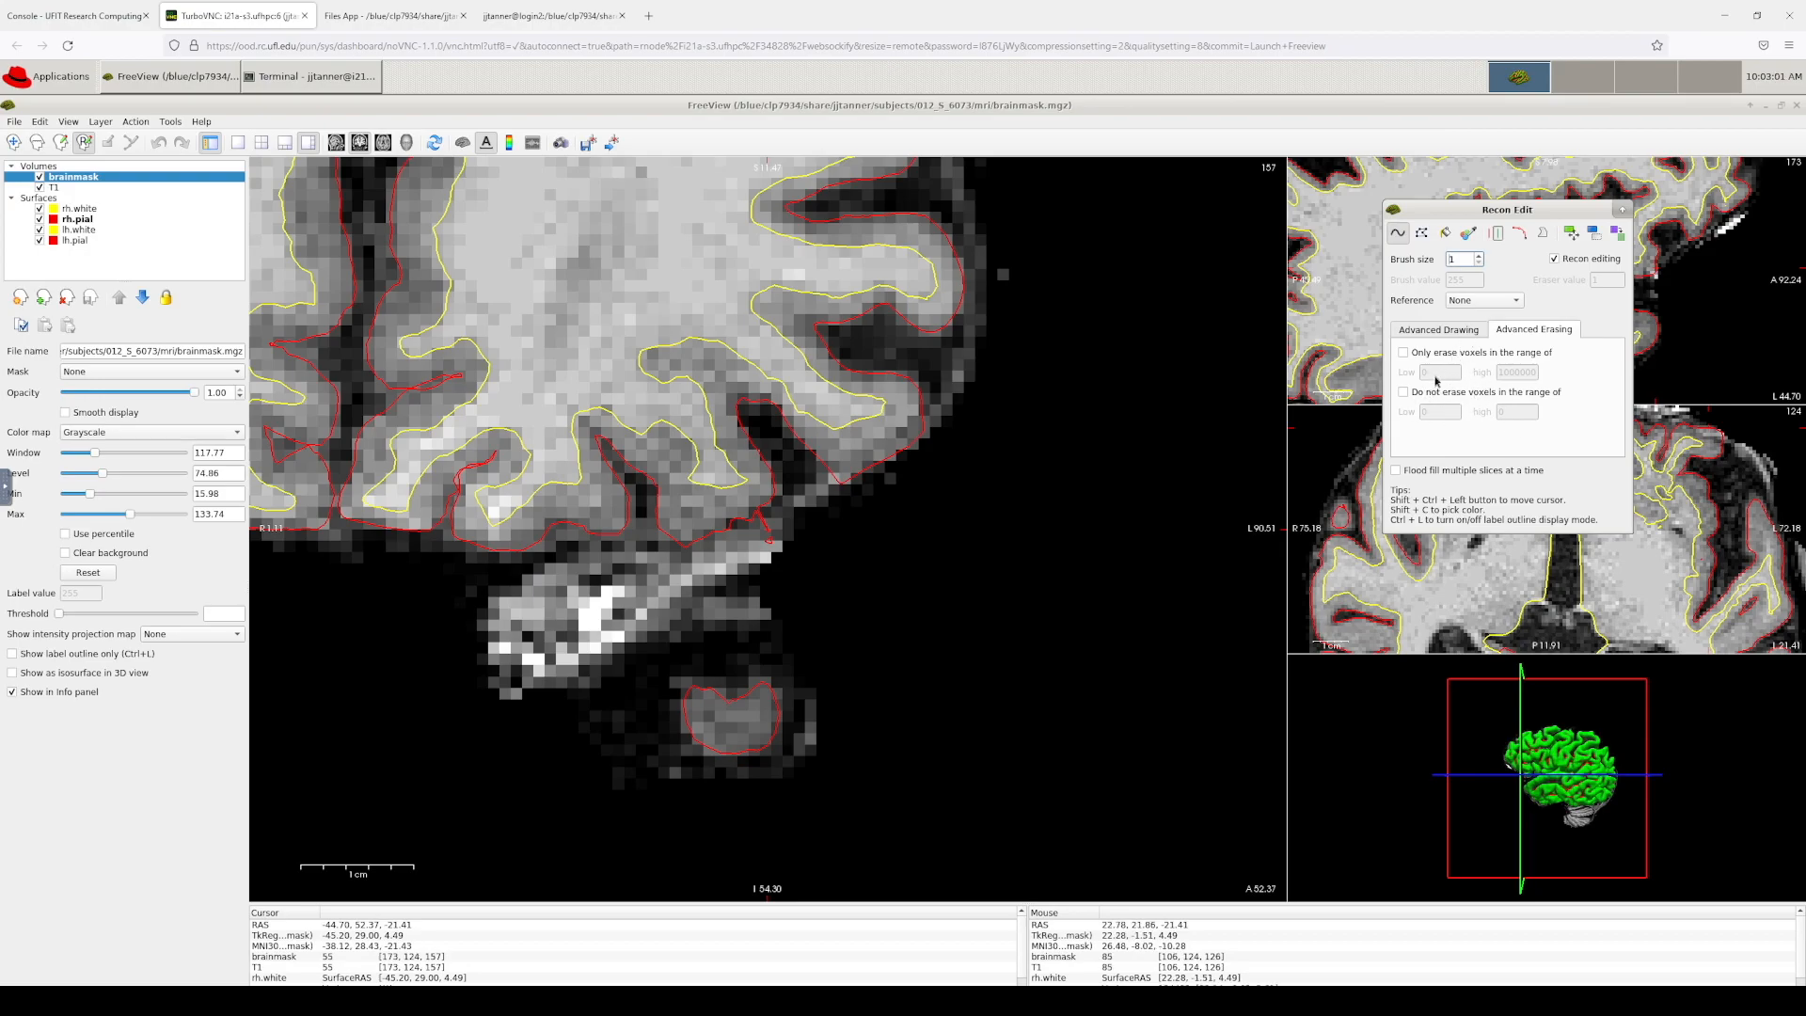
click(1451, 339)
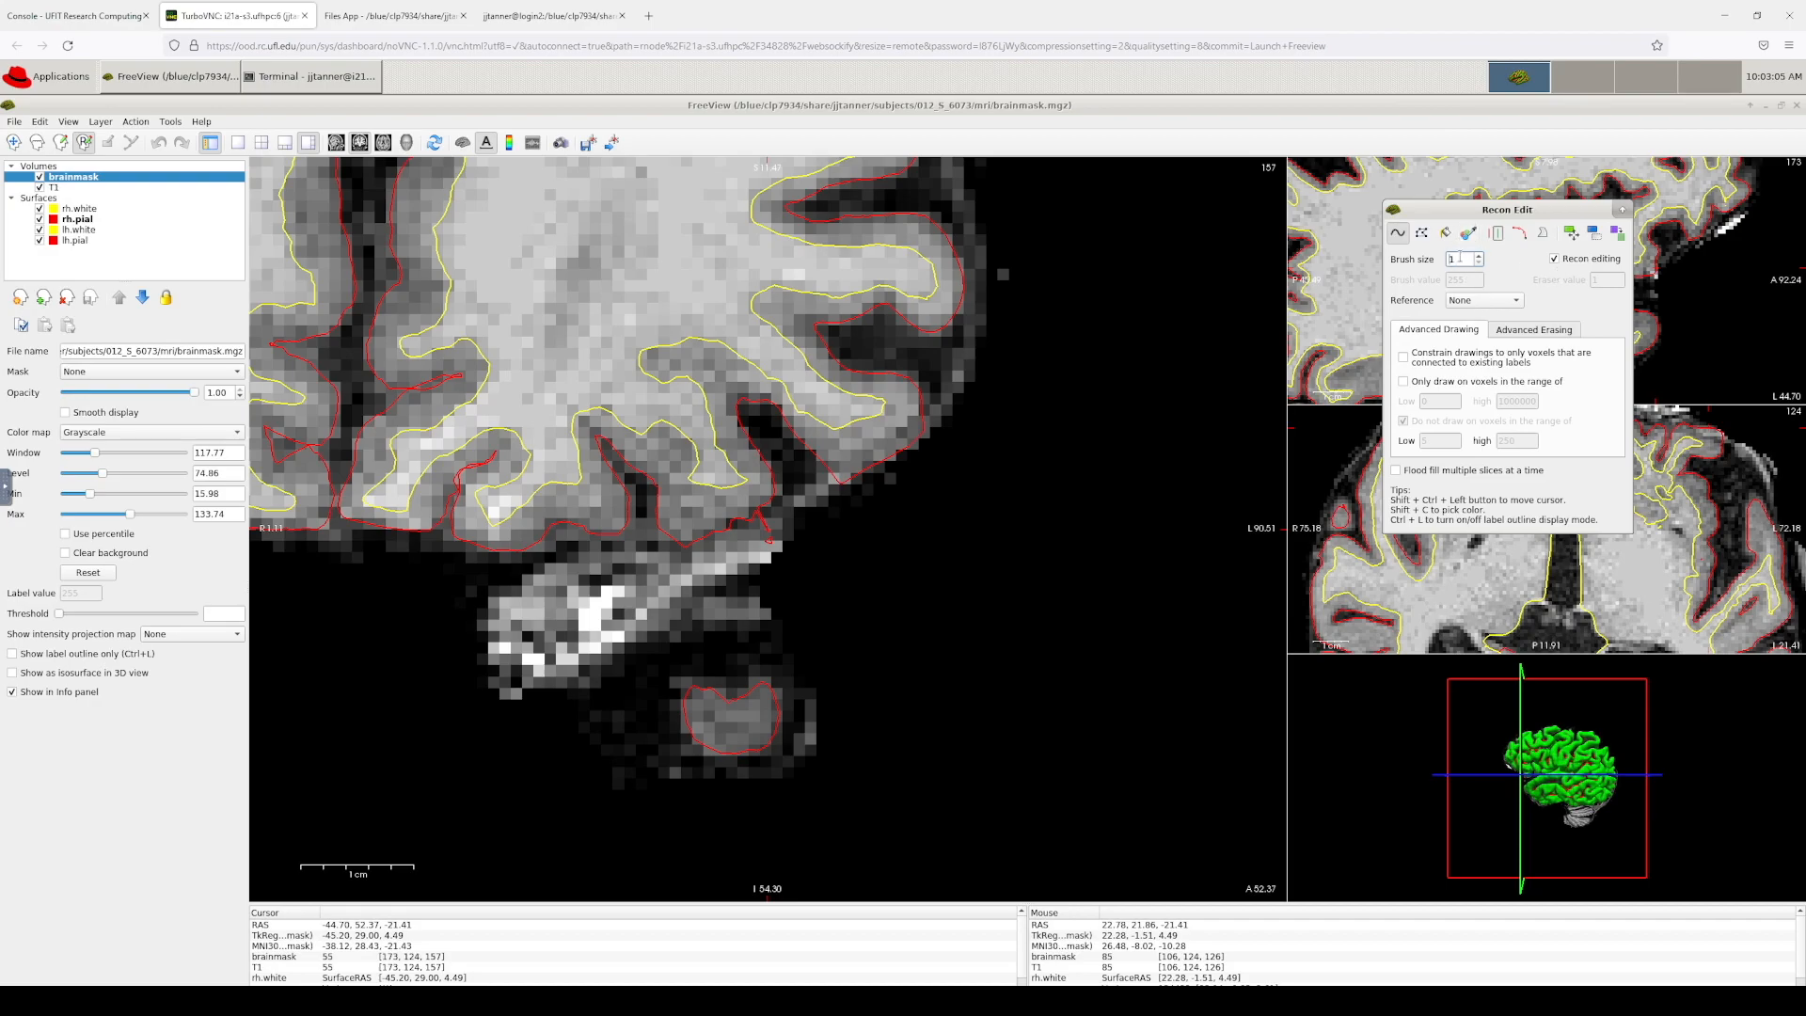
Step: Erase the short run of bright voxels just below the pial outline on slice 157
click(766, 518)
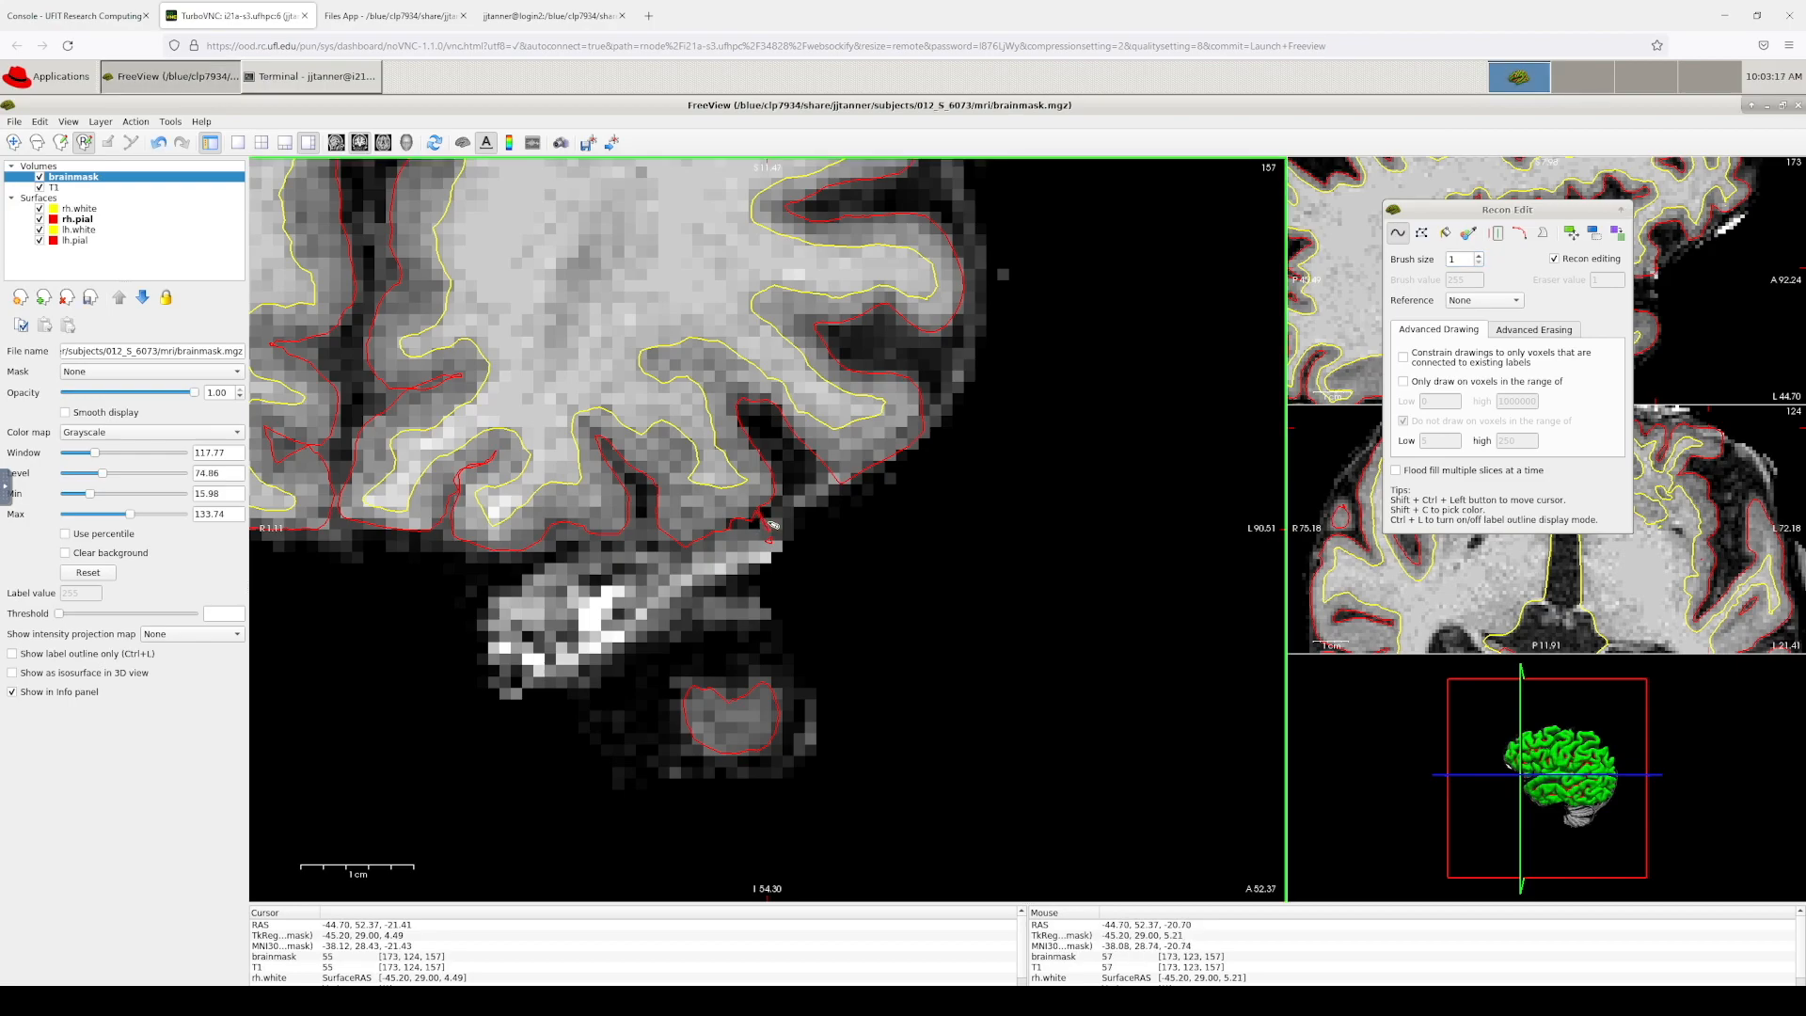
drag(771, 524, 767, 534)
Step: On slice 156, erase the bright dura voxels along the lower pial edge
key(Down)
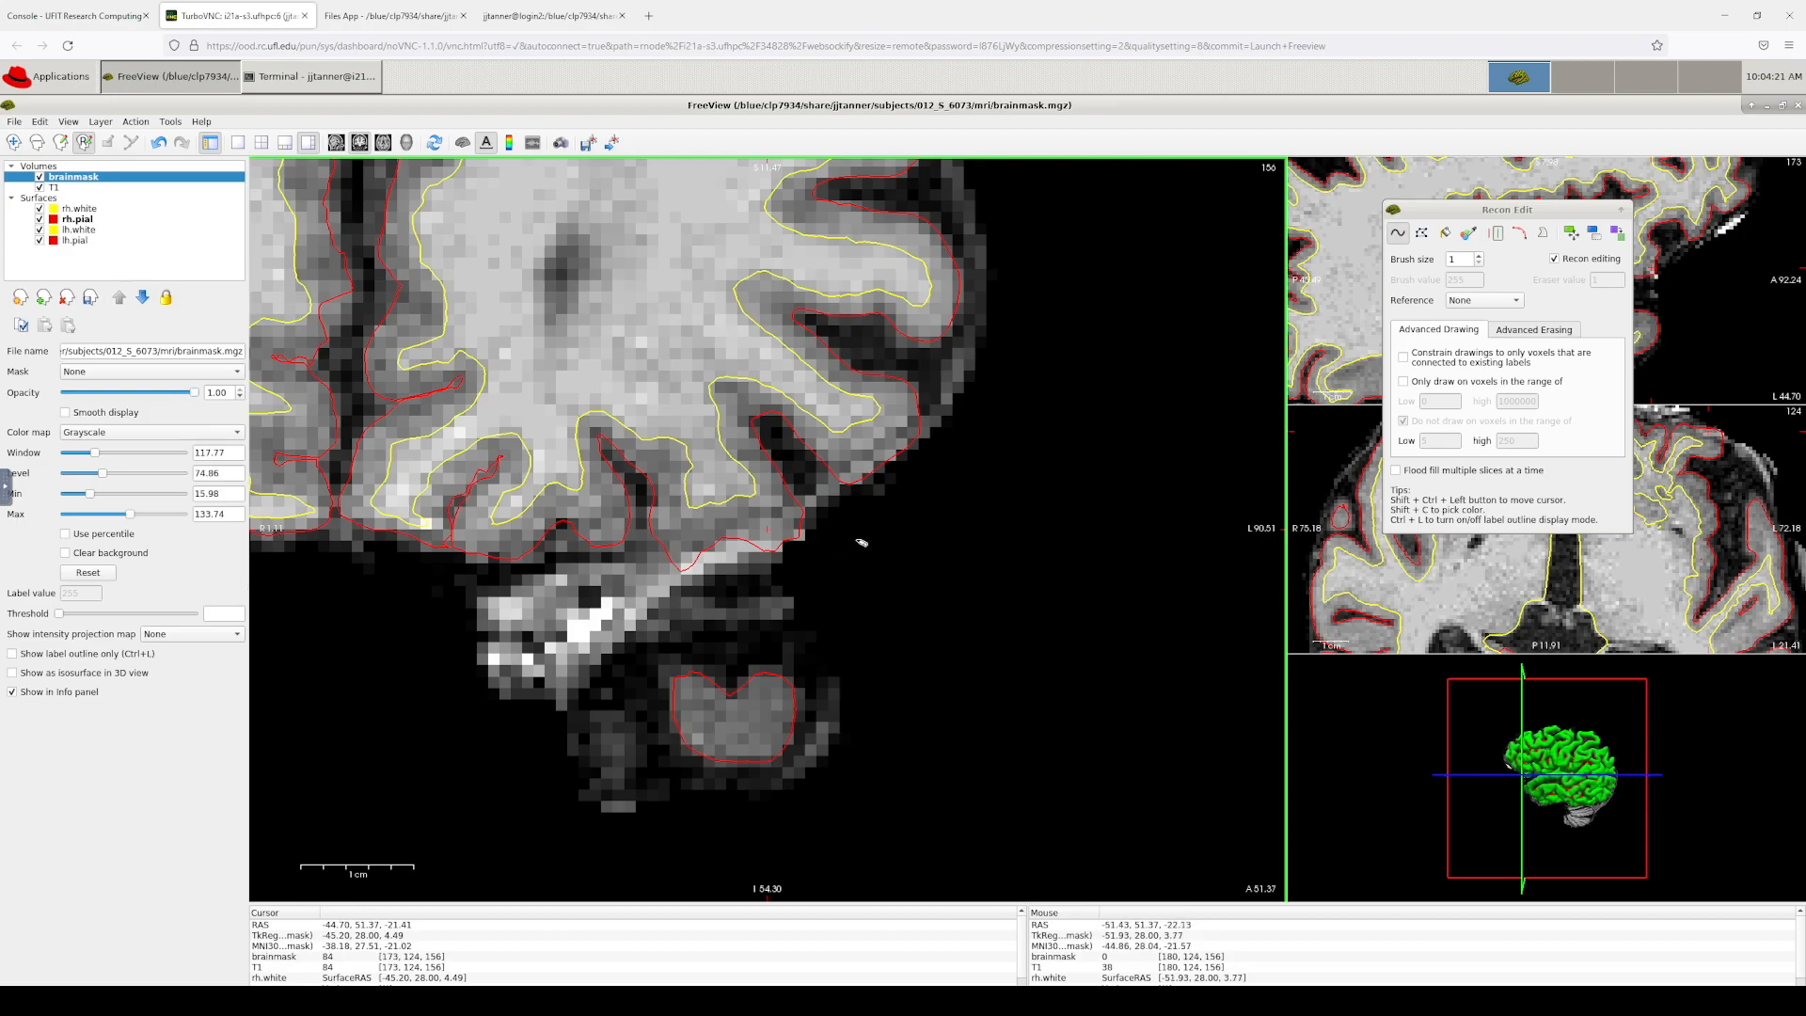
key(Up)
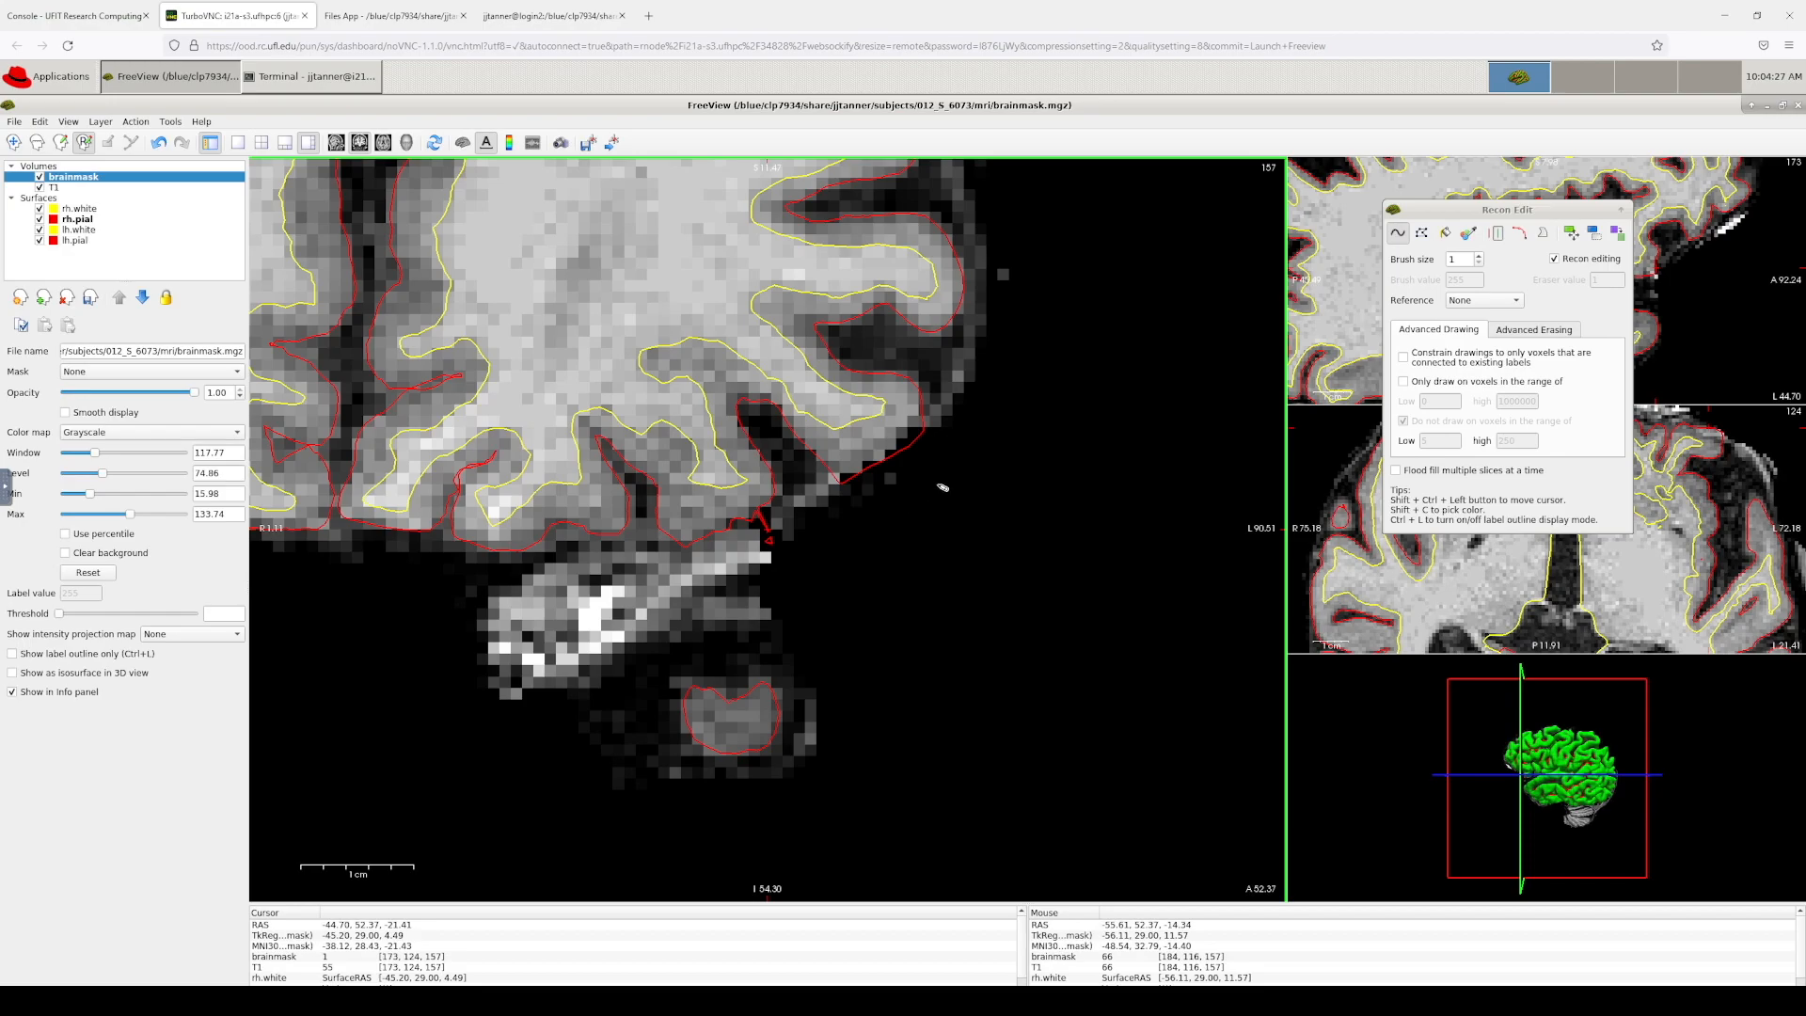
key(Down)
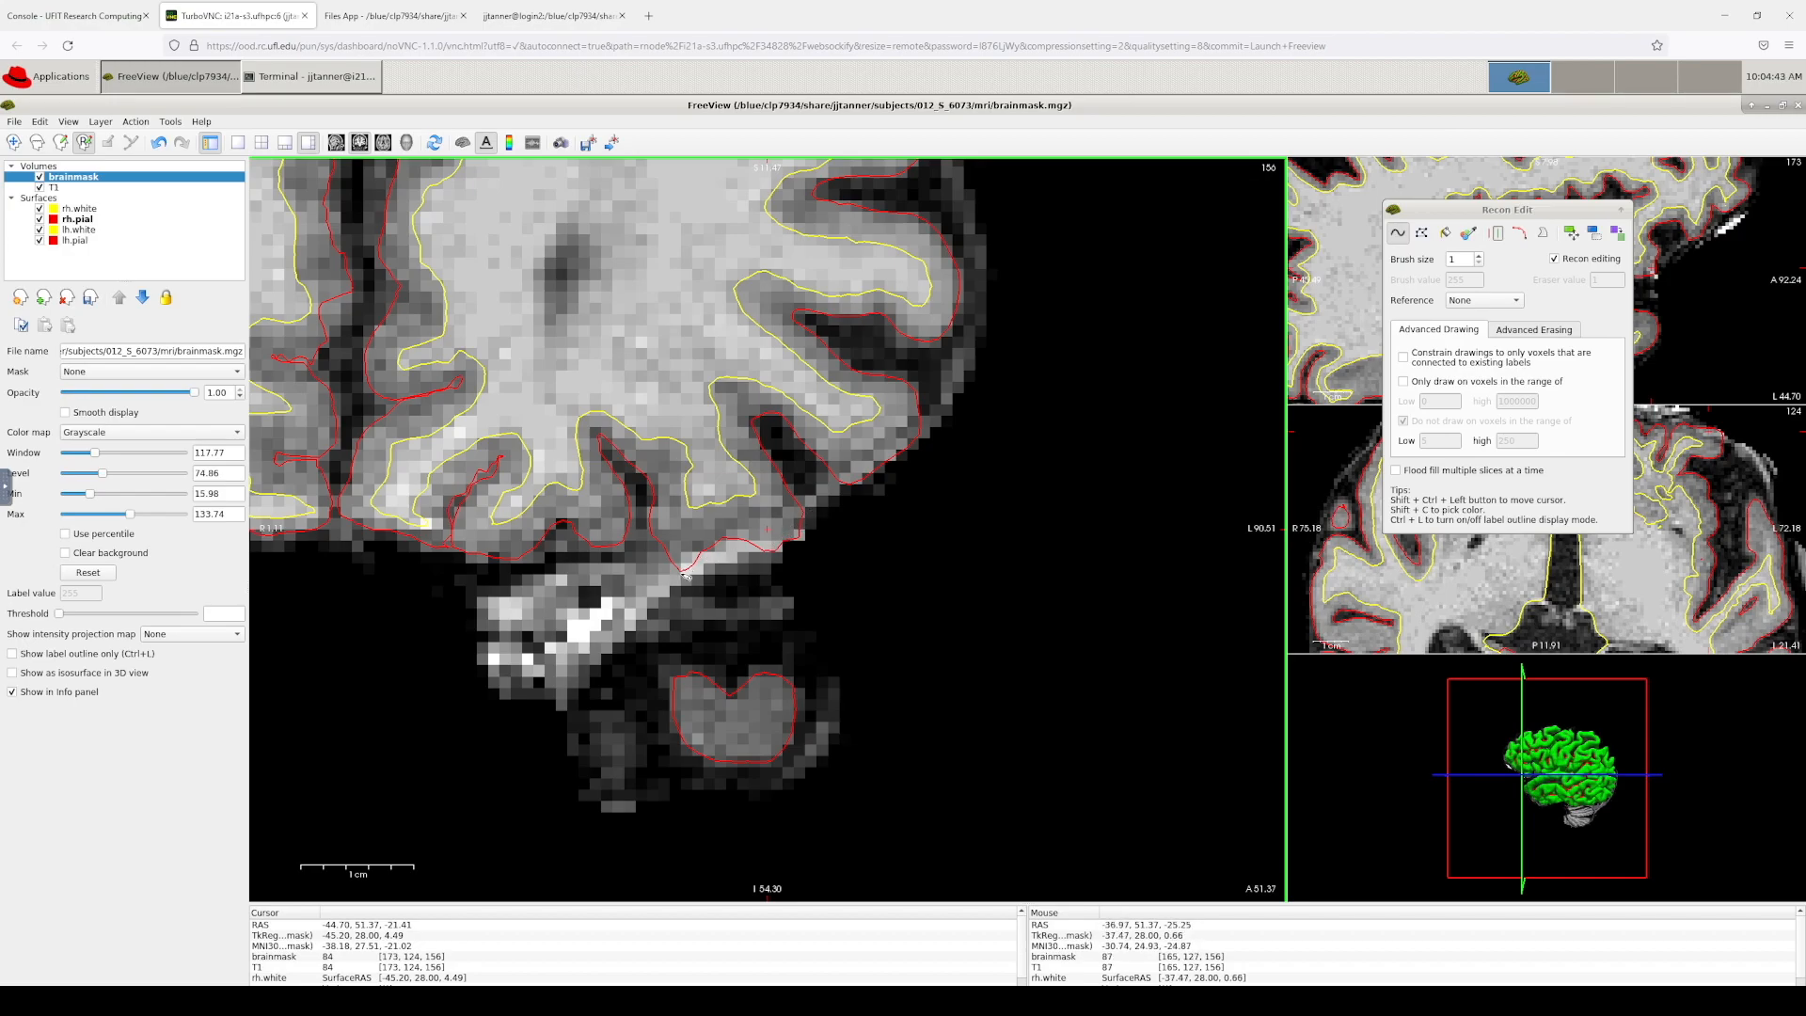
mouse_move(737, 544)
shift+mouse_down()
mouse_move(797, 515)
mouse_move(801, 532)
mouse_move(760, 551)
mouse_move(786, 541)
shift+mouse_up()
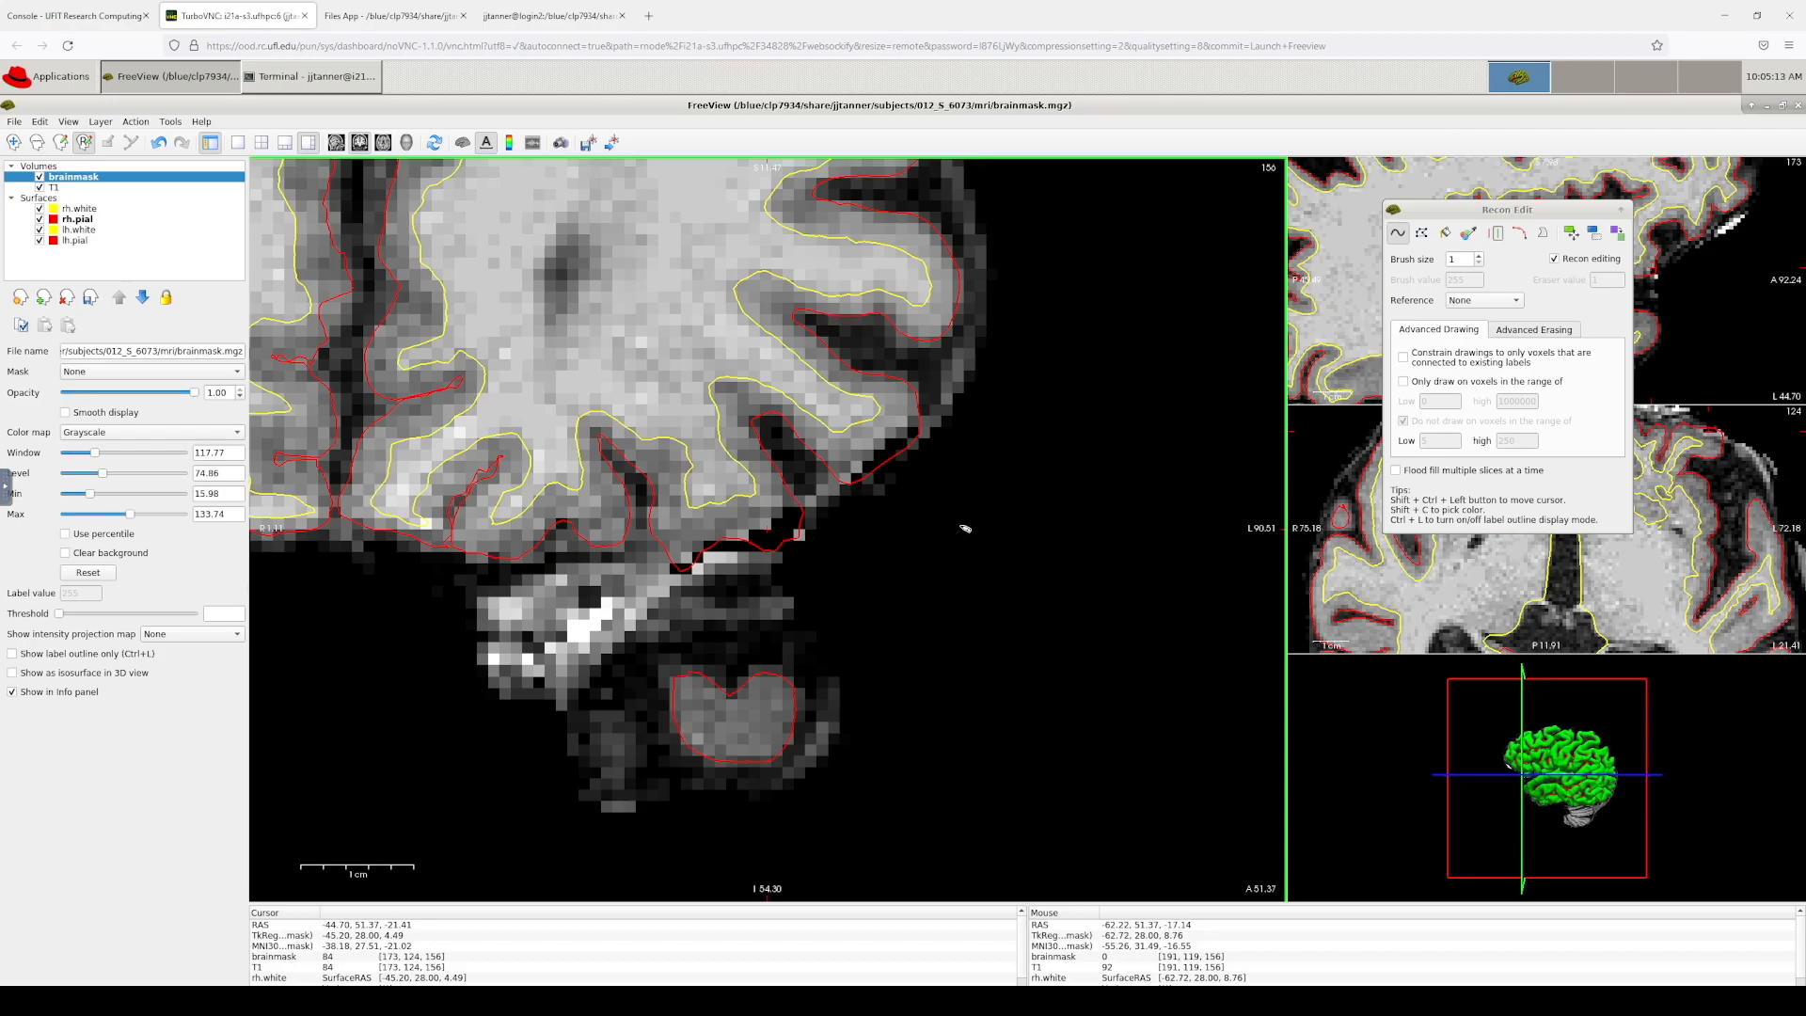
Step: On slice 155, erase the diagonal run of dura voxels beneath the lower pial edge in two strokes
key(Down)
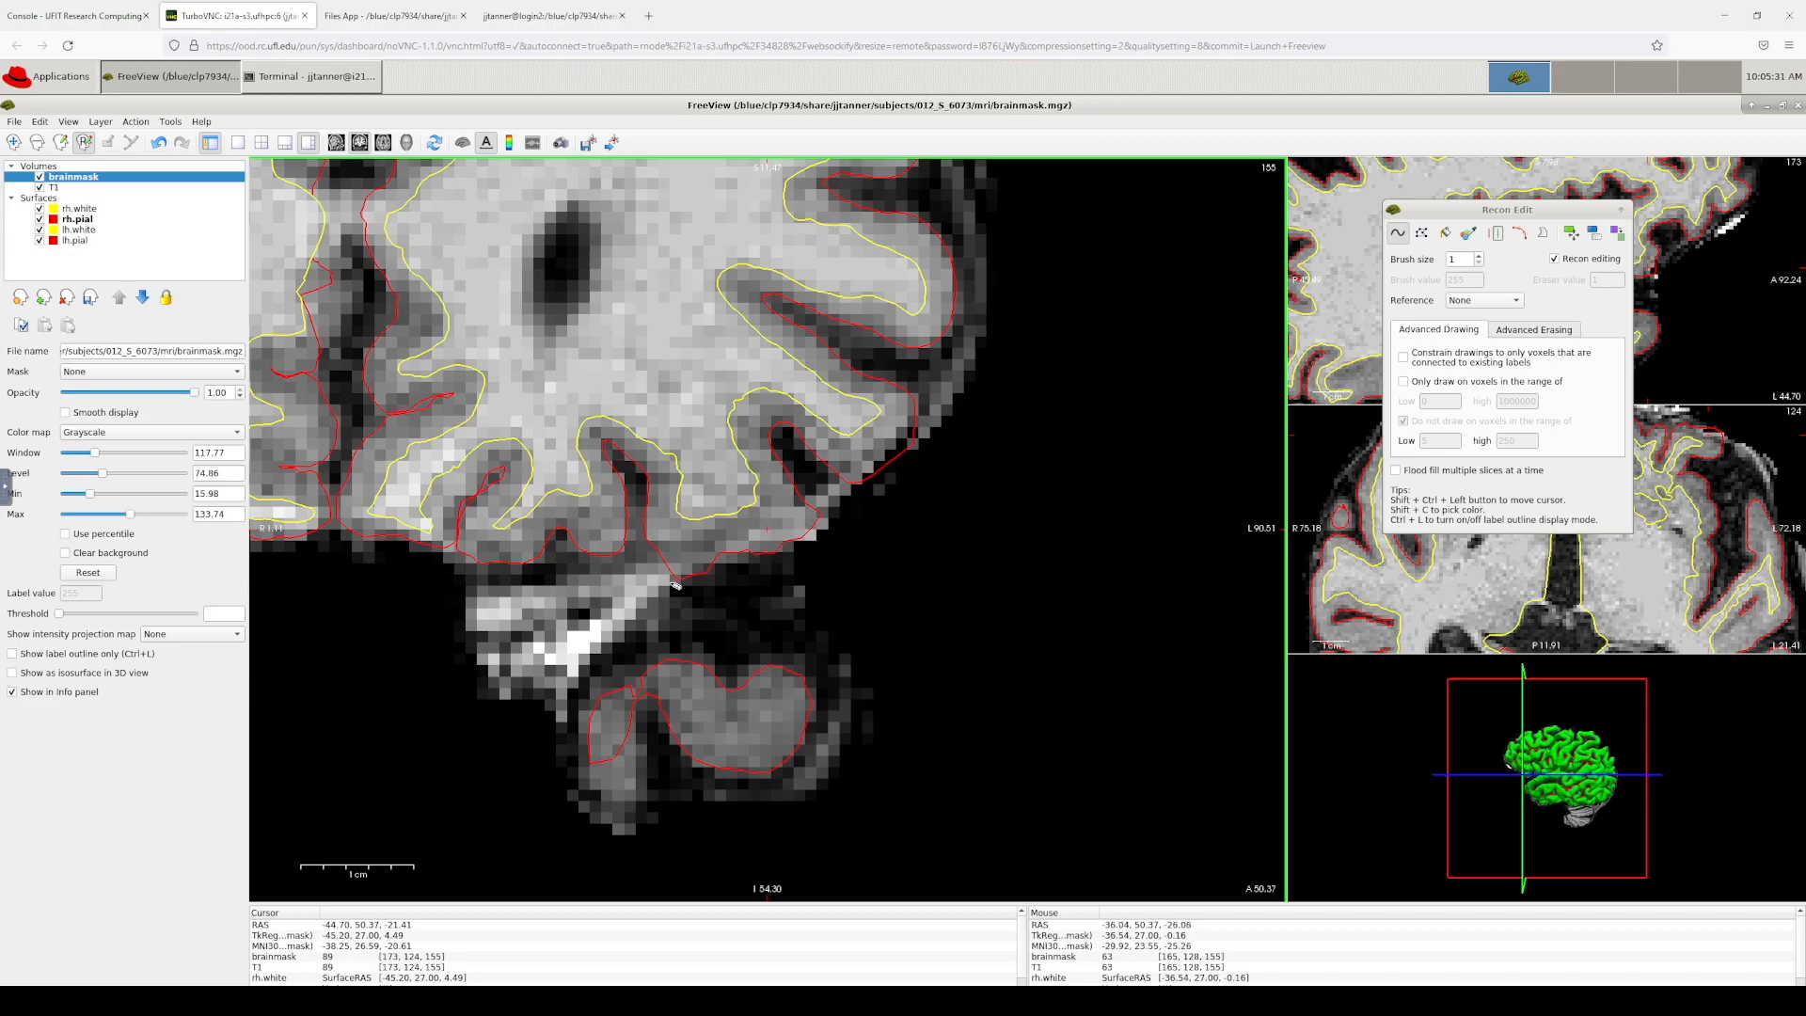
shift+drag(733, 548, 810, 510)
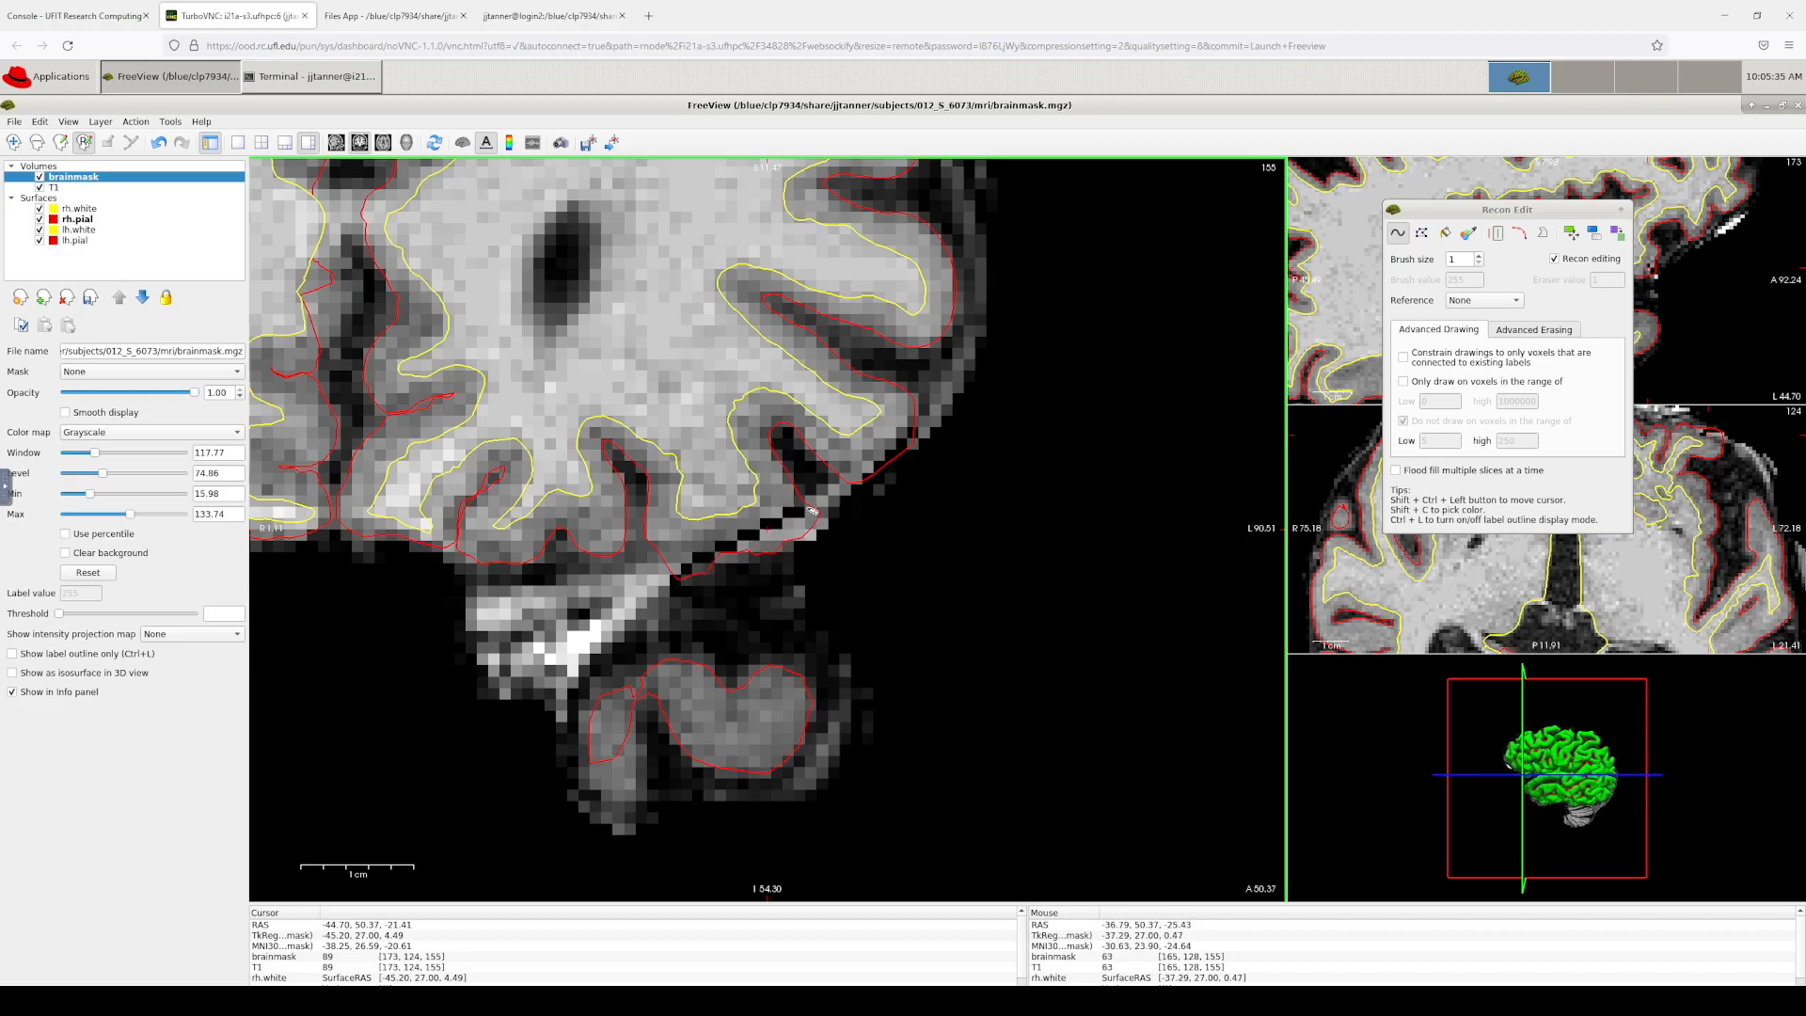
mouse_move(740, 547)
shift+mouse_down()
mouse_move(820, 517)
mouse_move(681, 582)
mouse_move(722, 571)
mouse_move(687, 558)
shift+mouse_up()
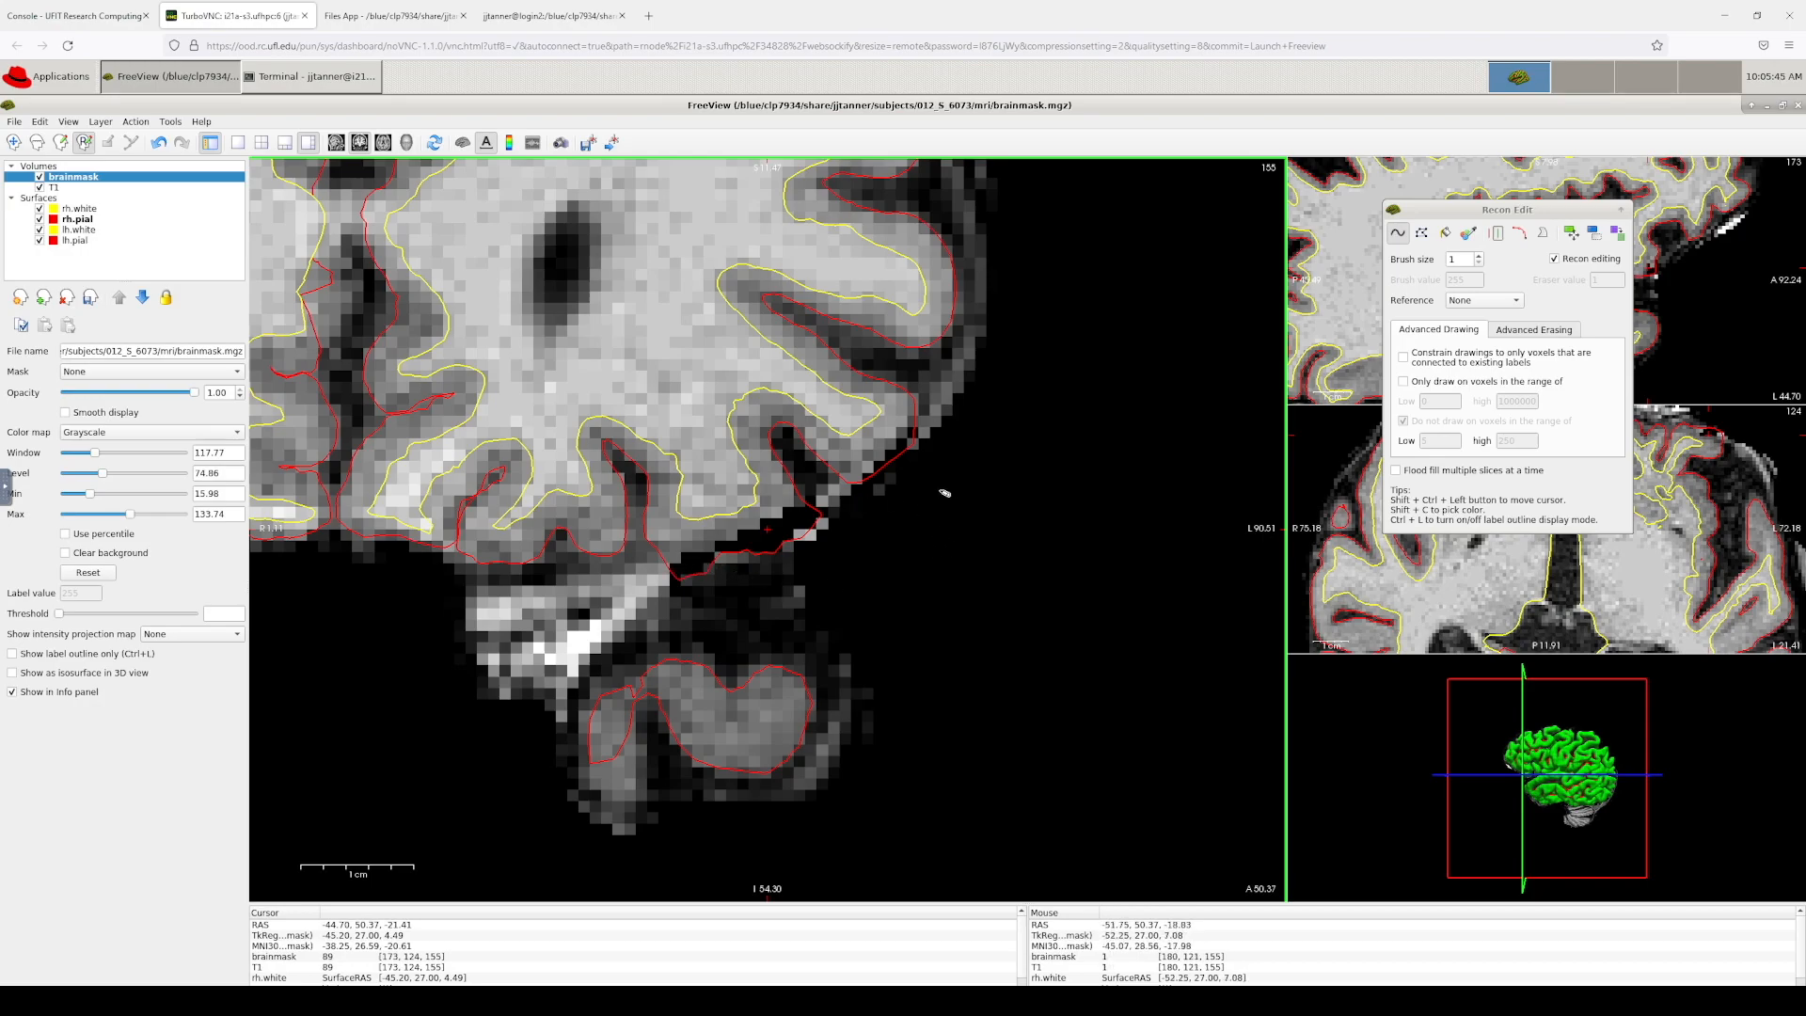
key(Down)
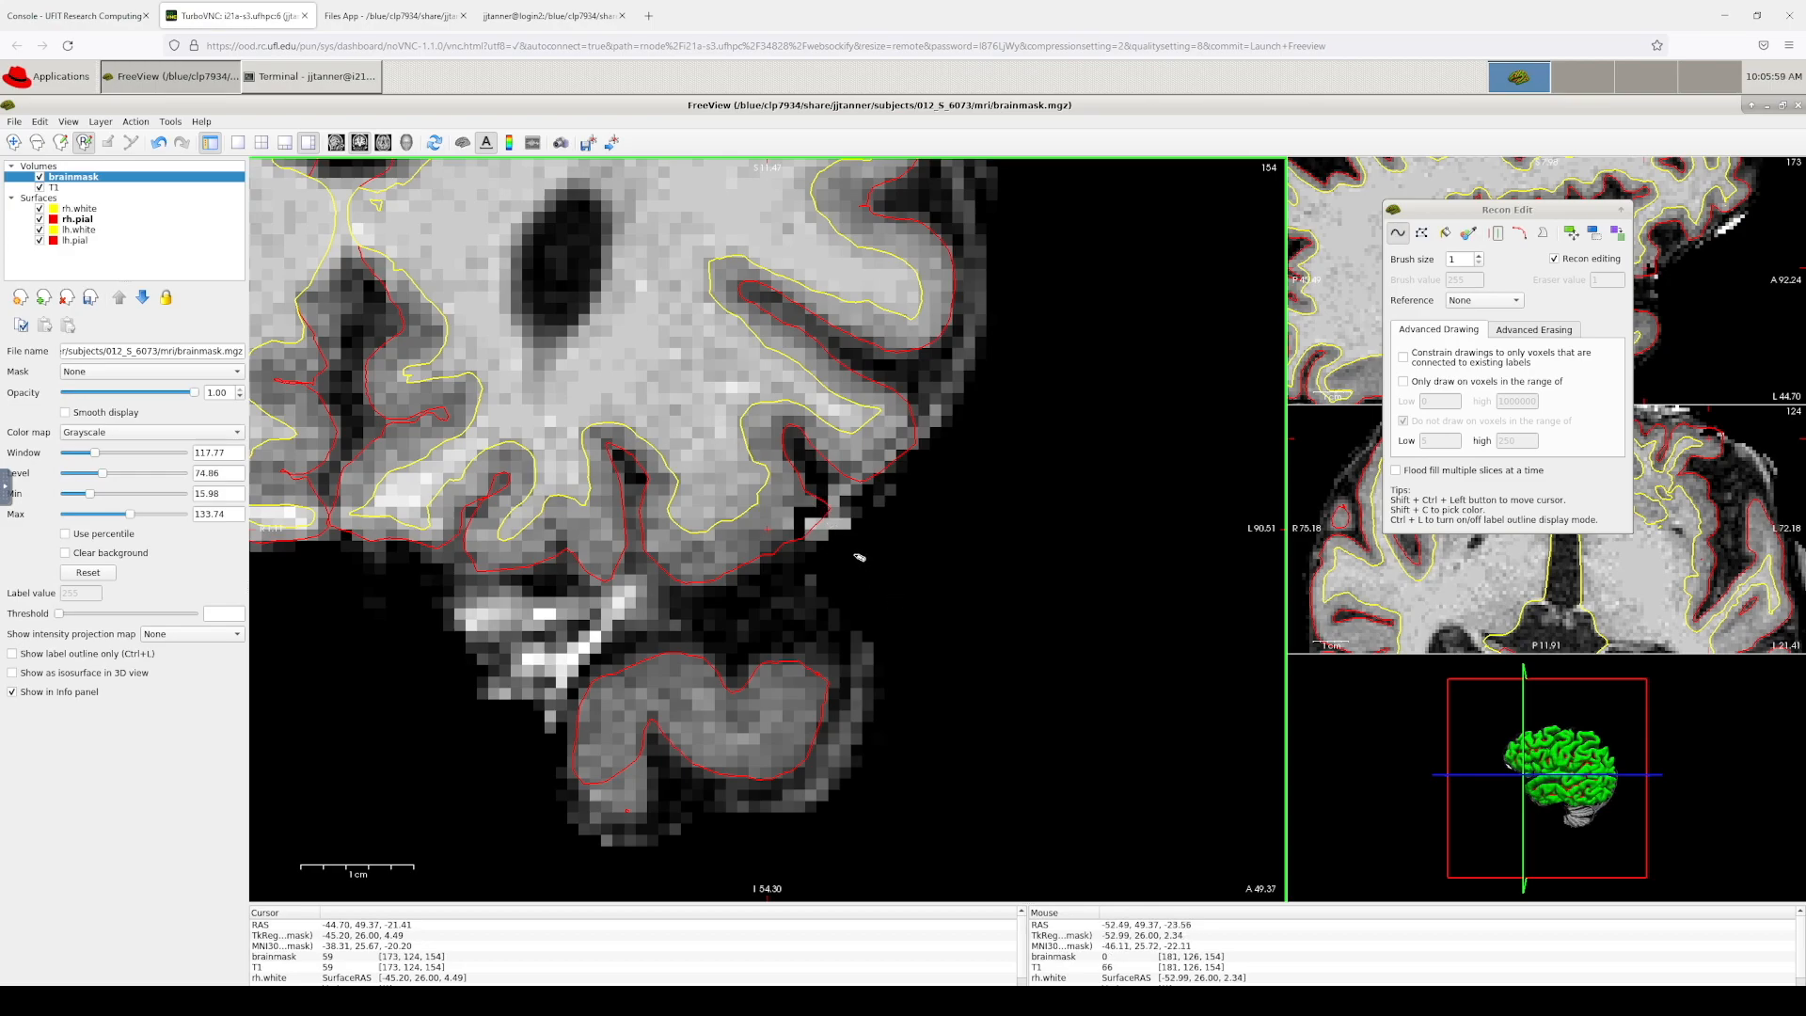
Step: Erase the leftover dura voxels along the cortex edge on slice 154, then zoom out on slice 153
shift+click(812, 523)
drag(856, 501, 913, 428)
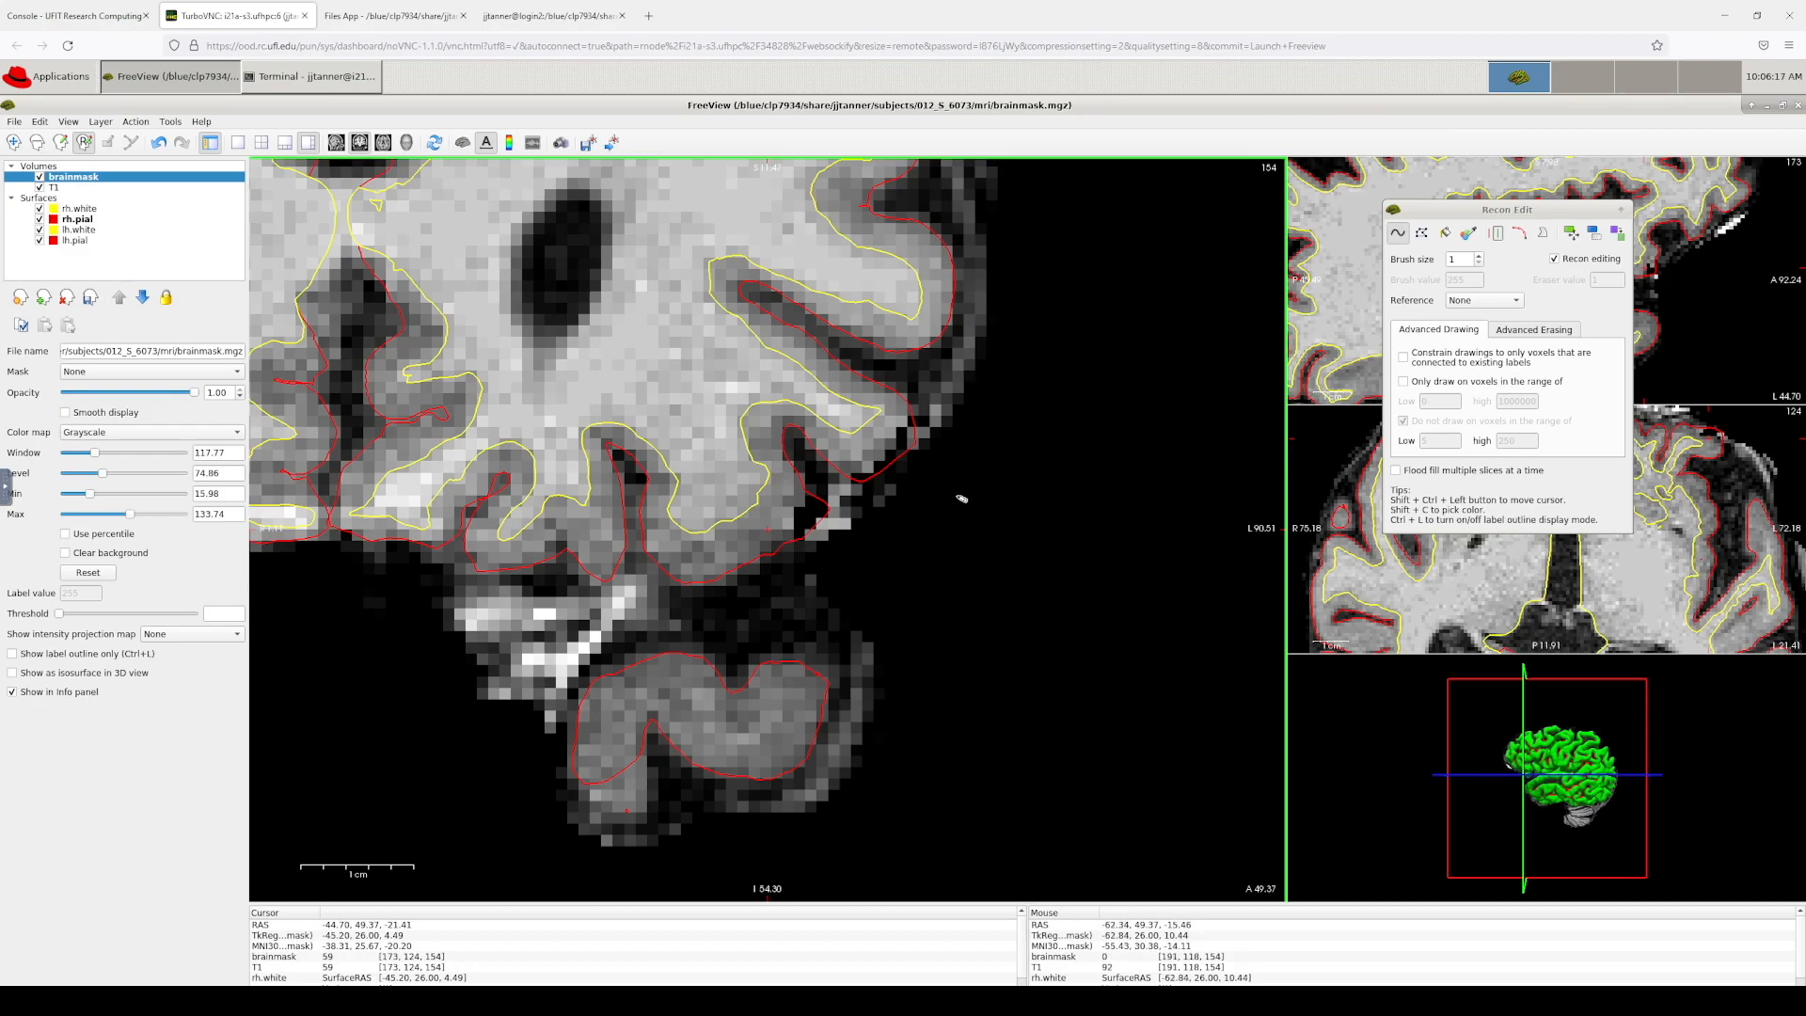
key(Down)
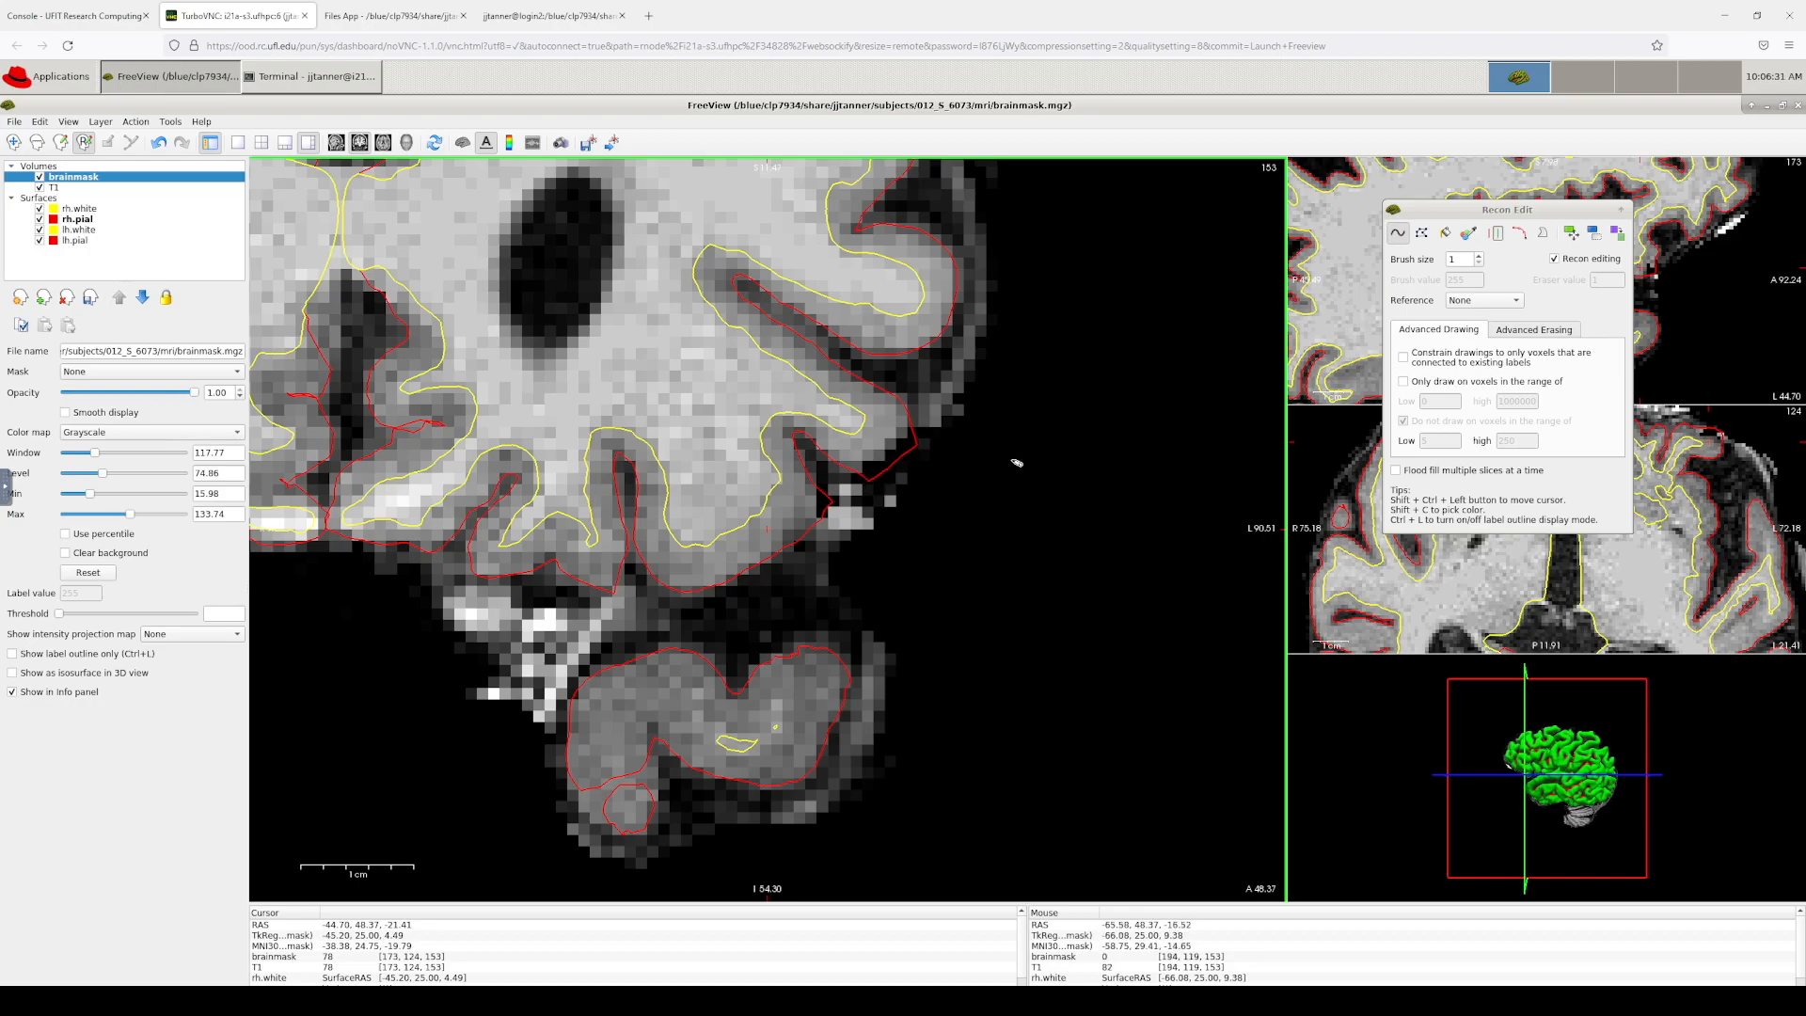
right_drag(350, 229, 442, 583)
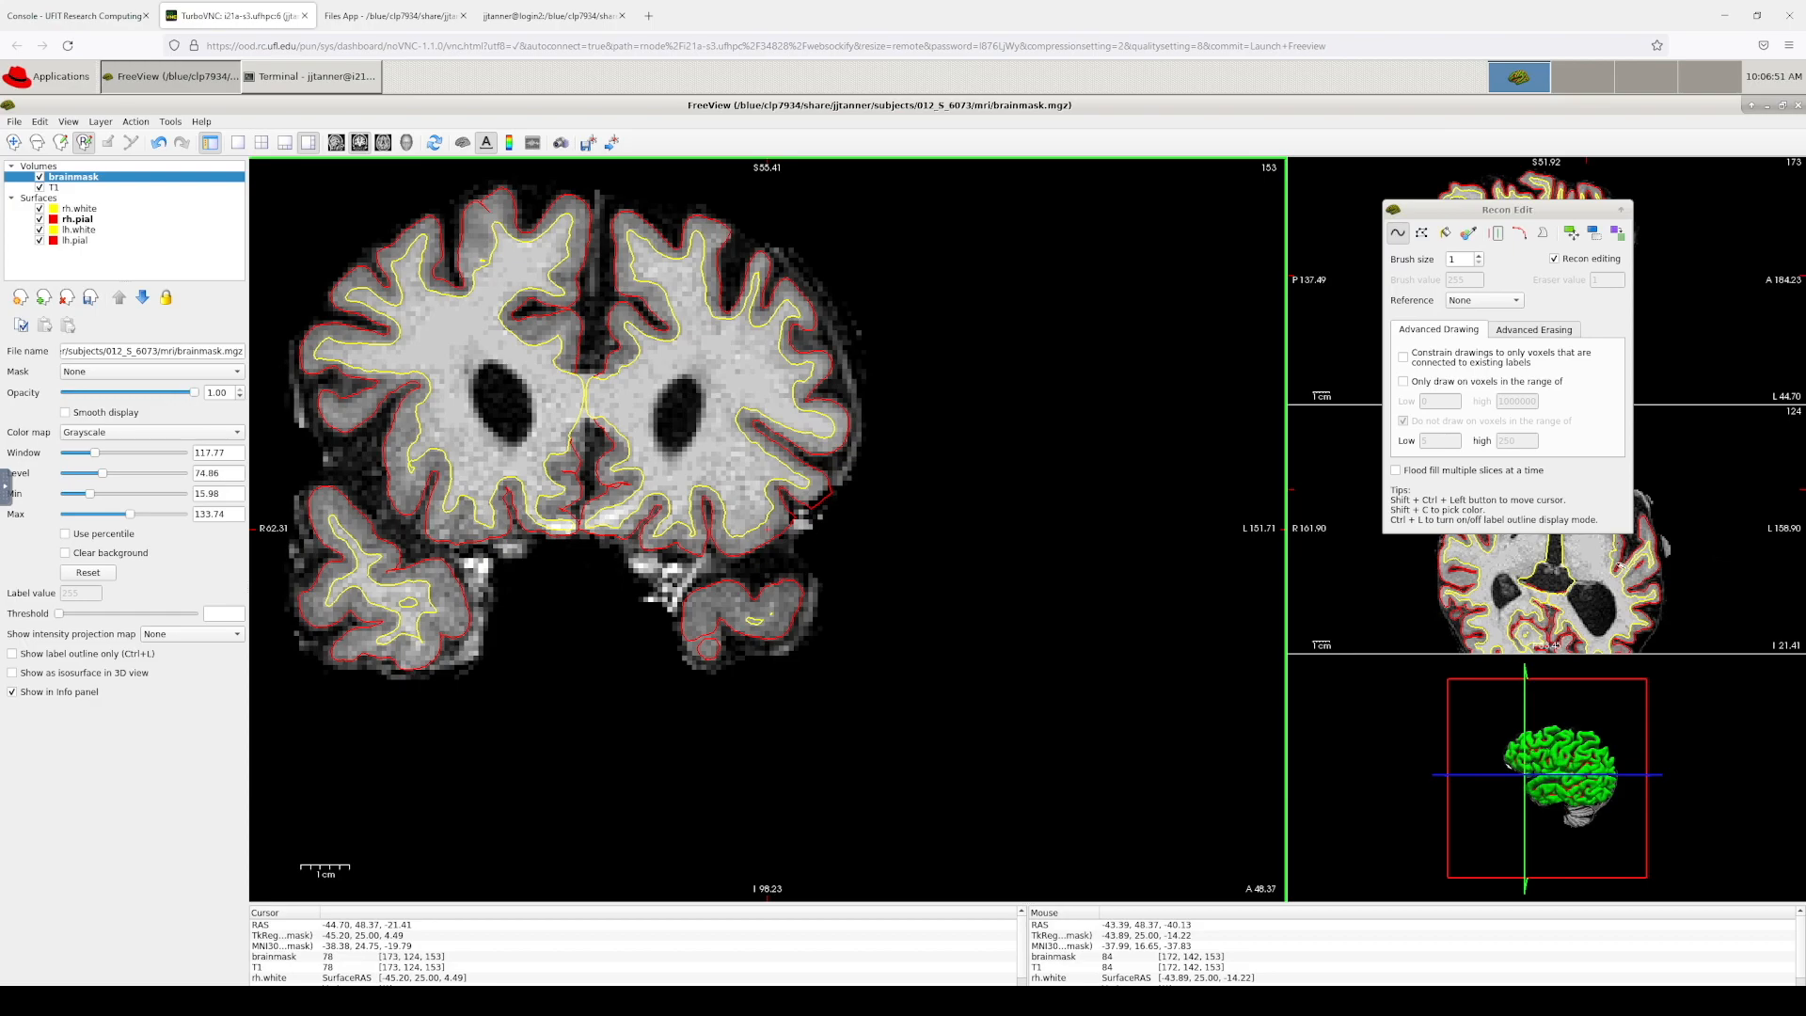
Step: Page back through the coronal slices from 150 via 146 down to slice 140
key(Down)
key(Down)
key(Down)
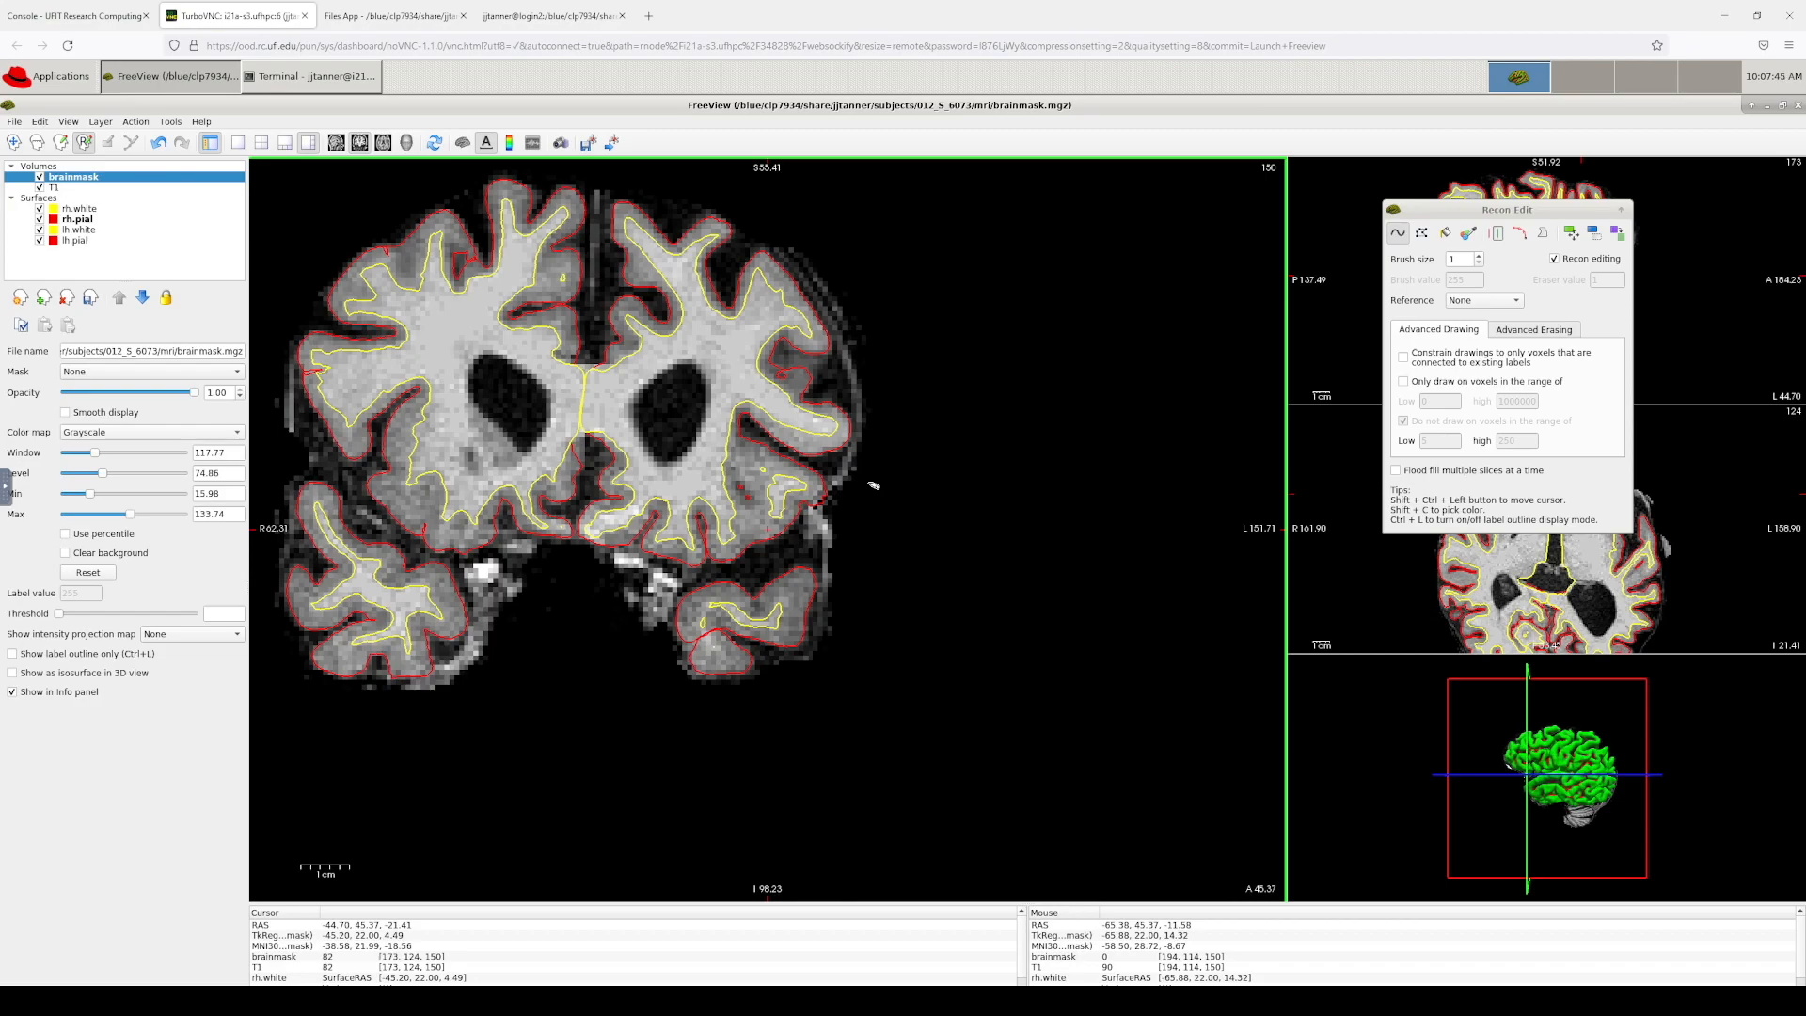
key(Down)
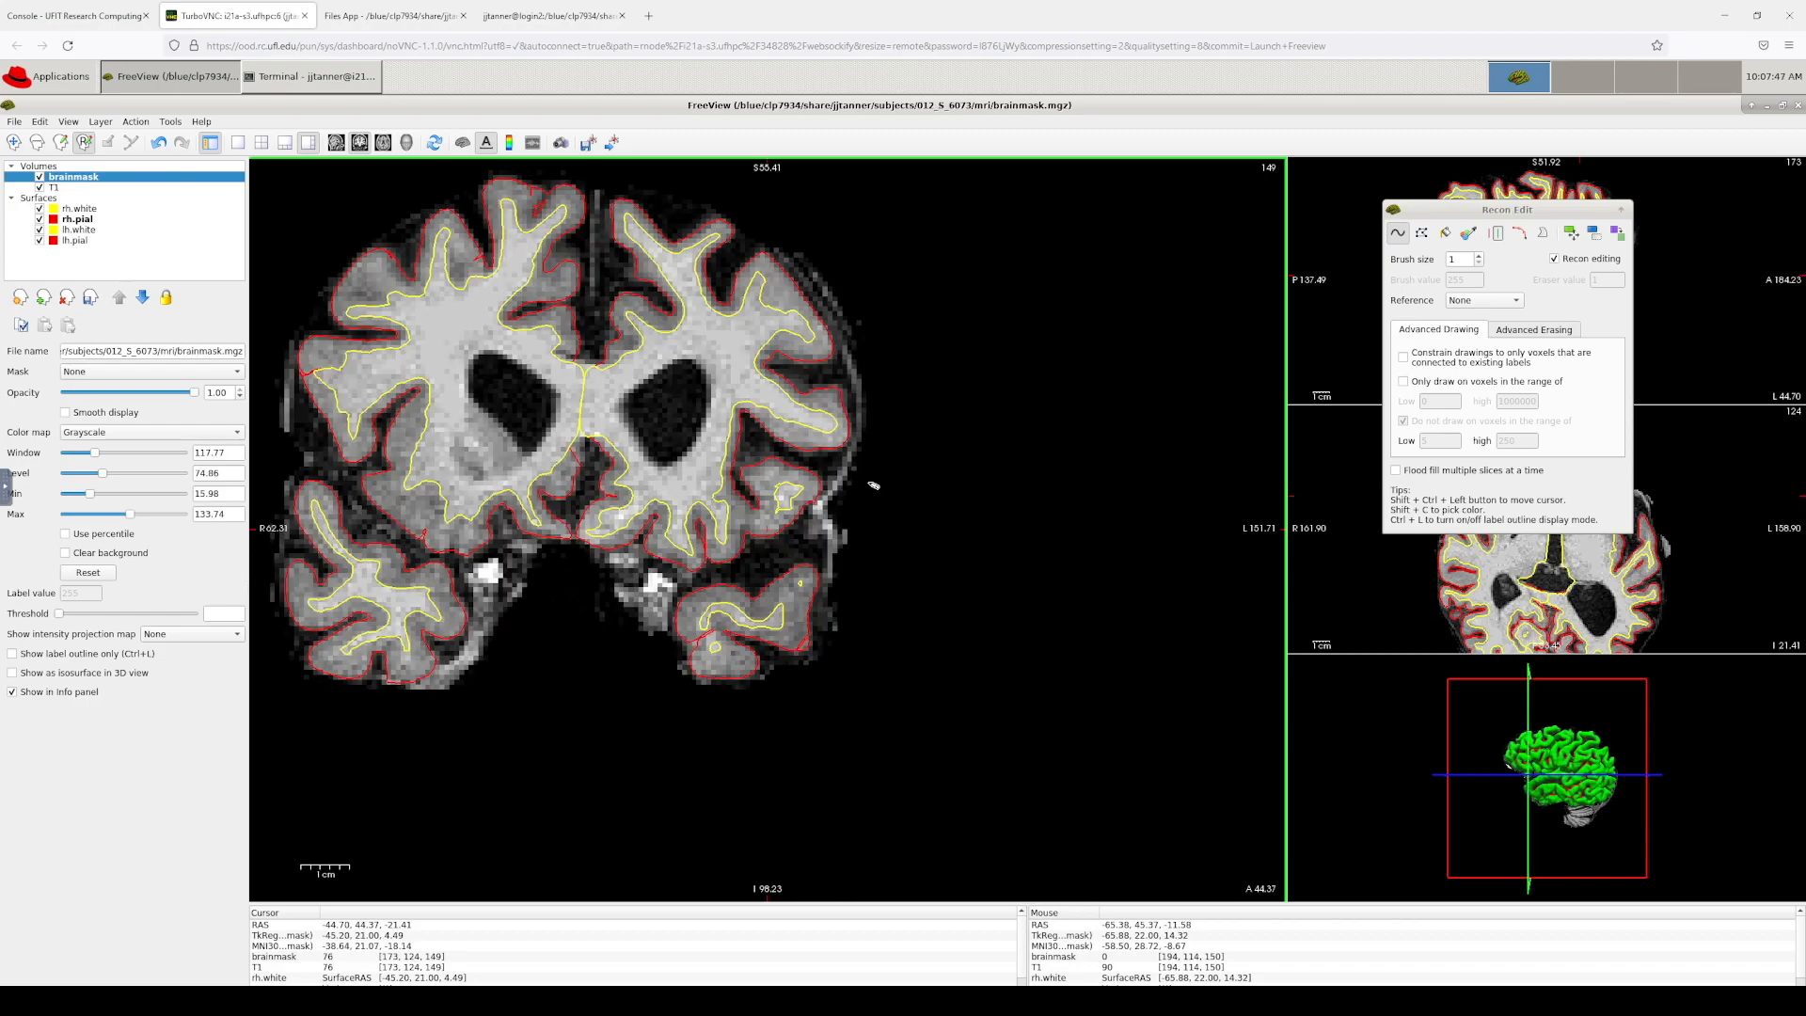
key(Down)
key(Down)
key(Down)
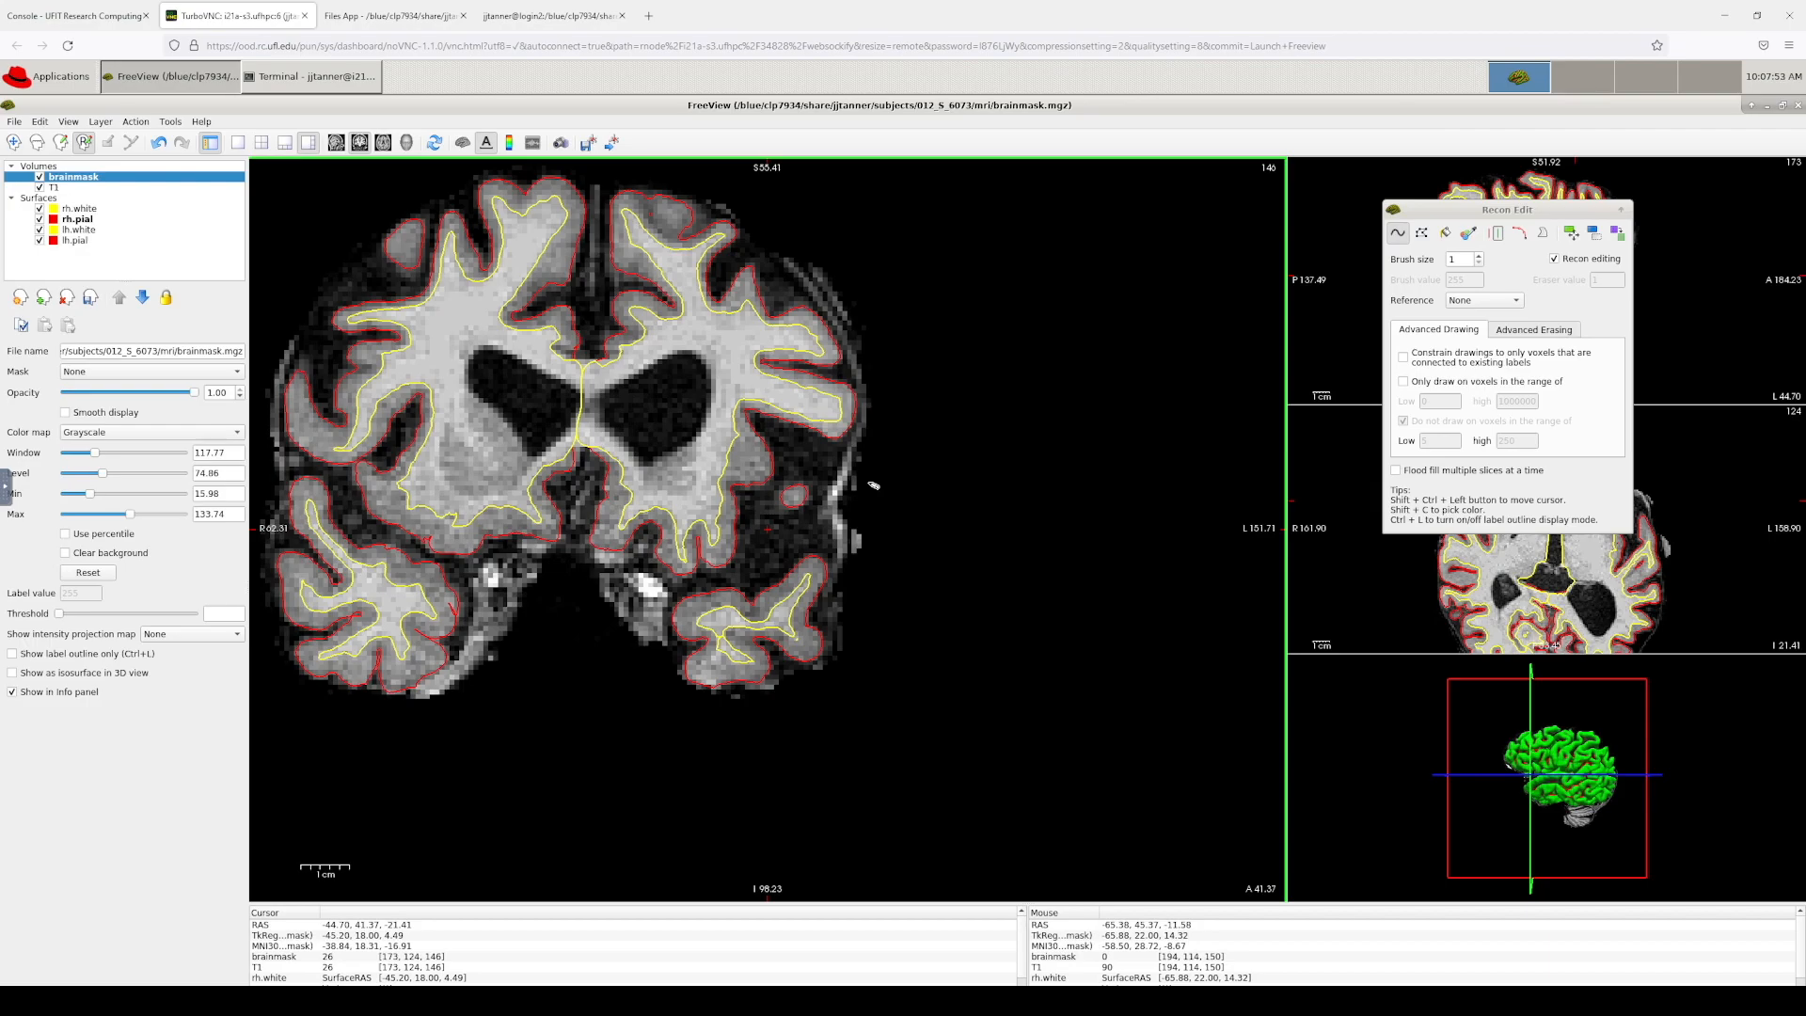
key(Down)
key(Down)
key(Down)
key(Down)
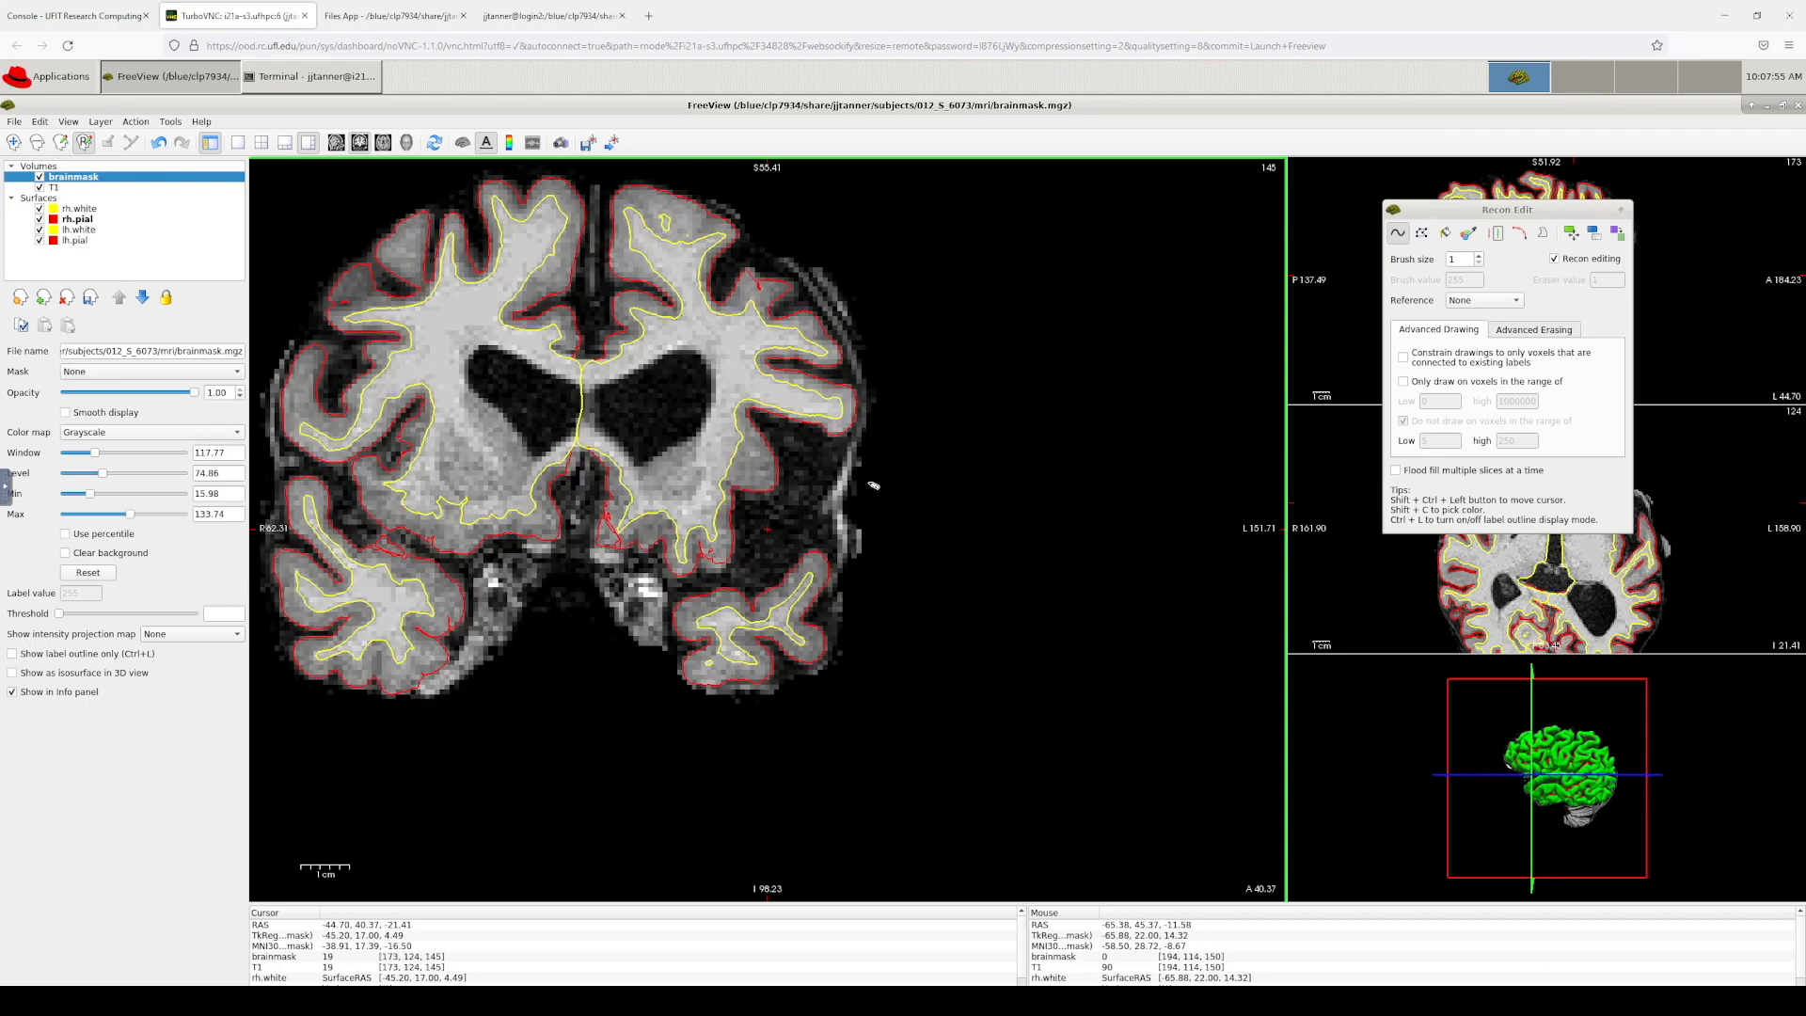
key(Down)
key(Down)
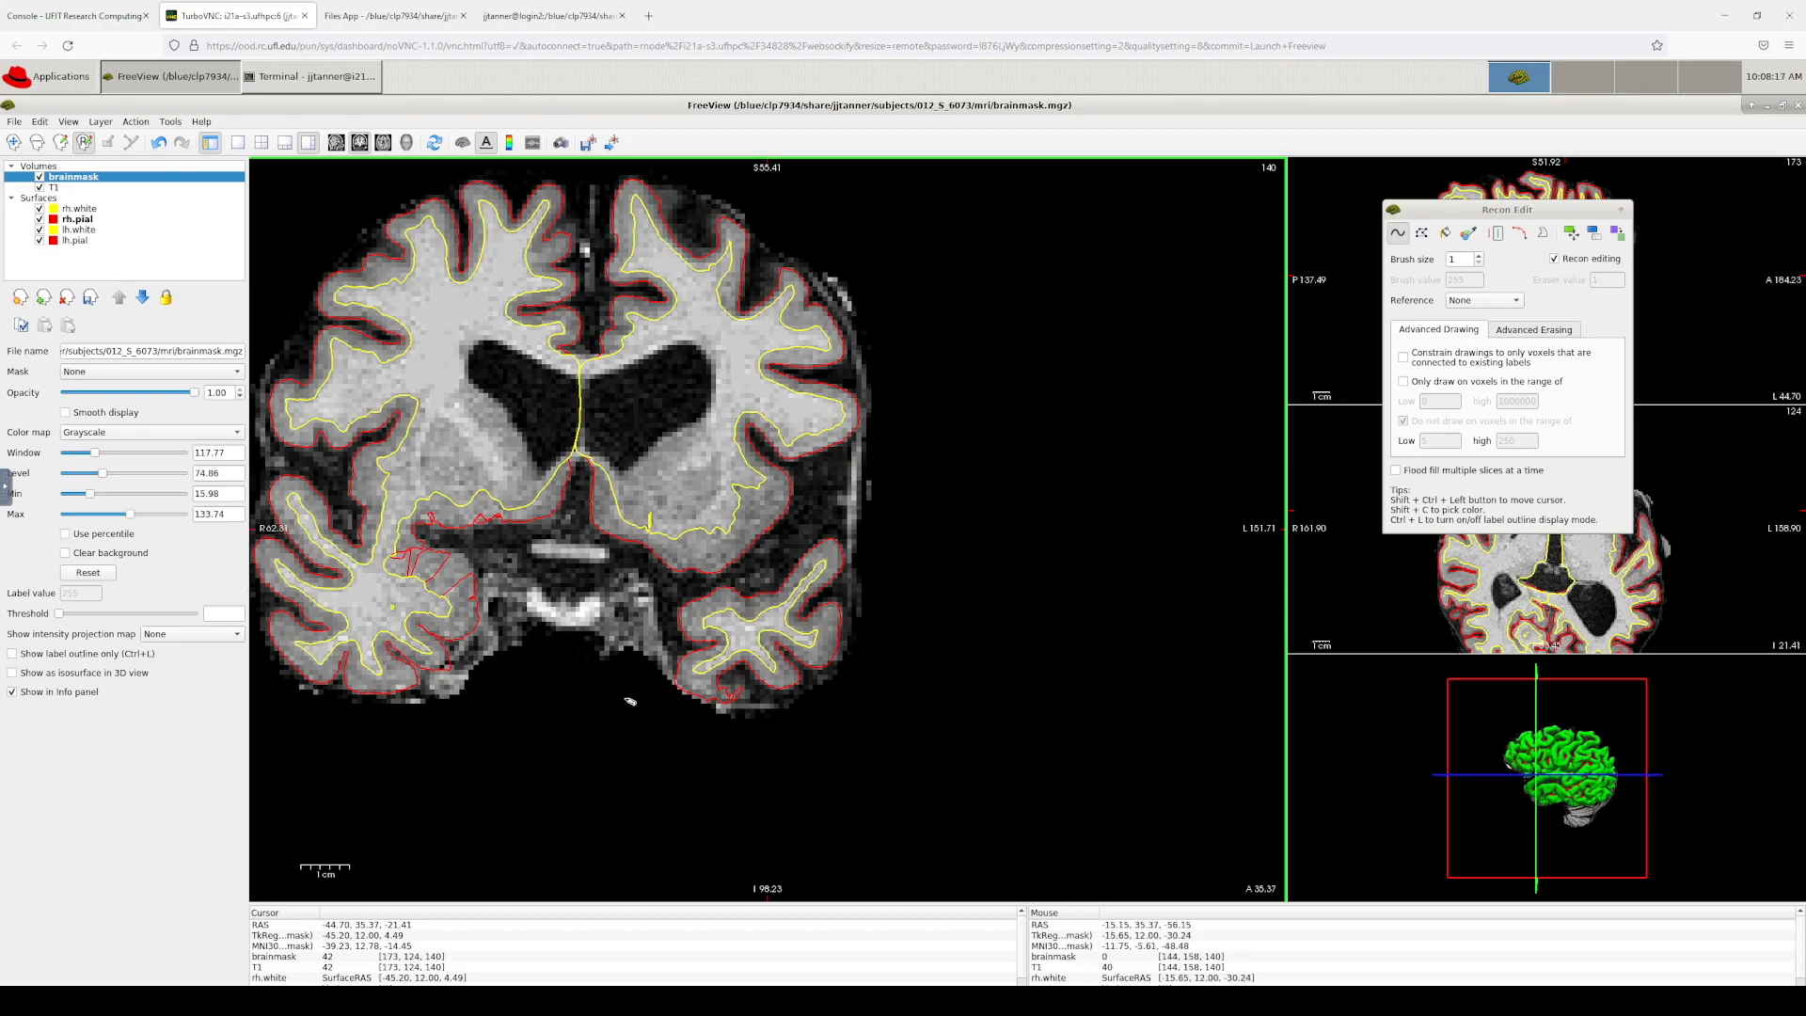
Step: Erase a stretch of dura voxels on coronal slice 139, then switch back to the pial-edits tutorial
key(Down)
key(Down)
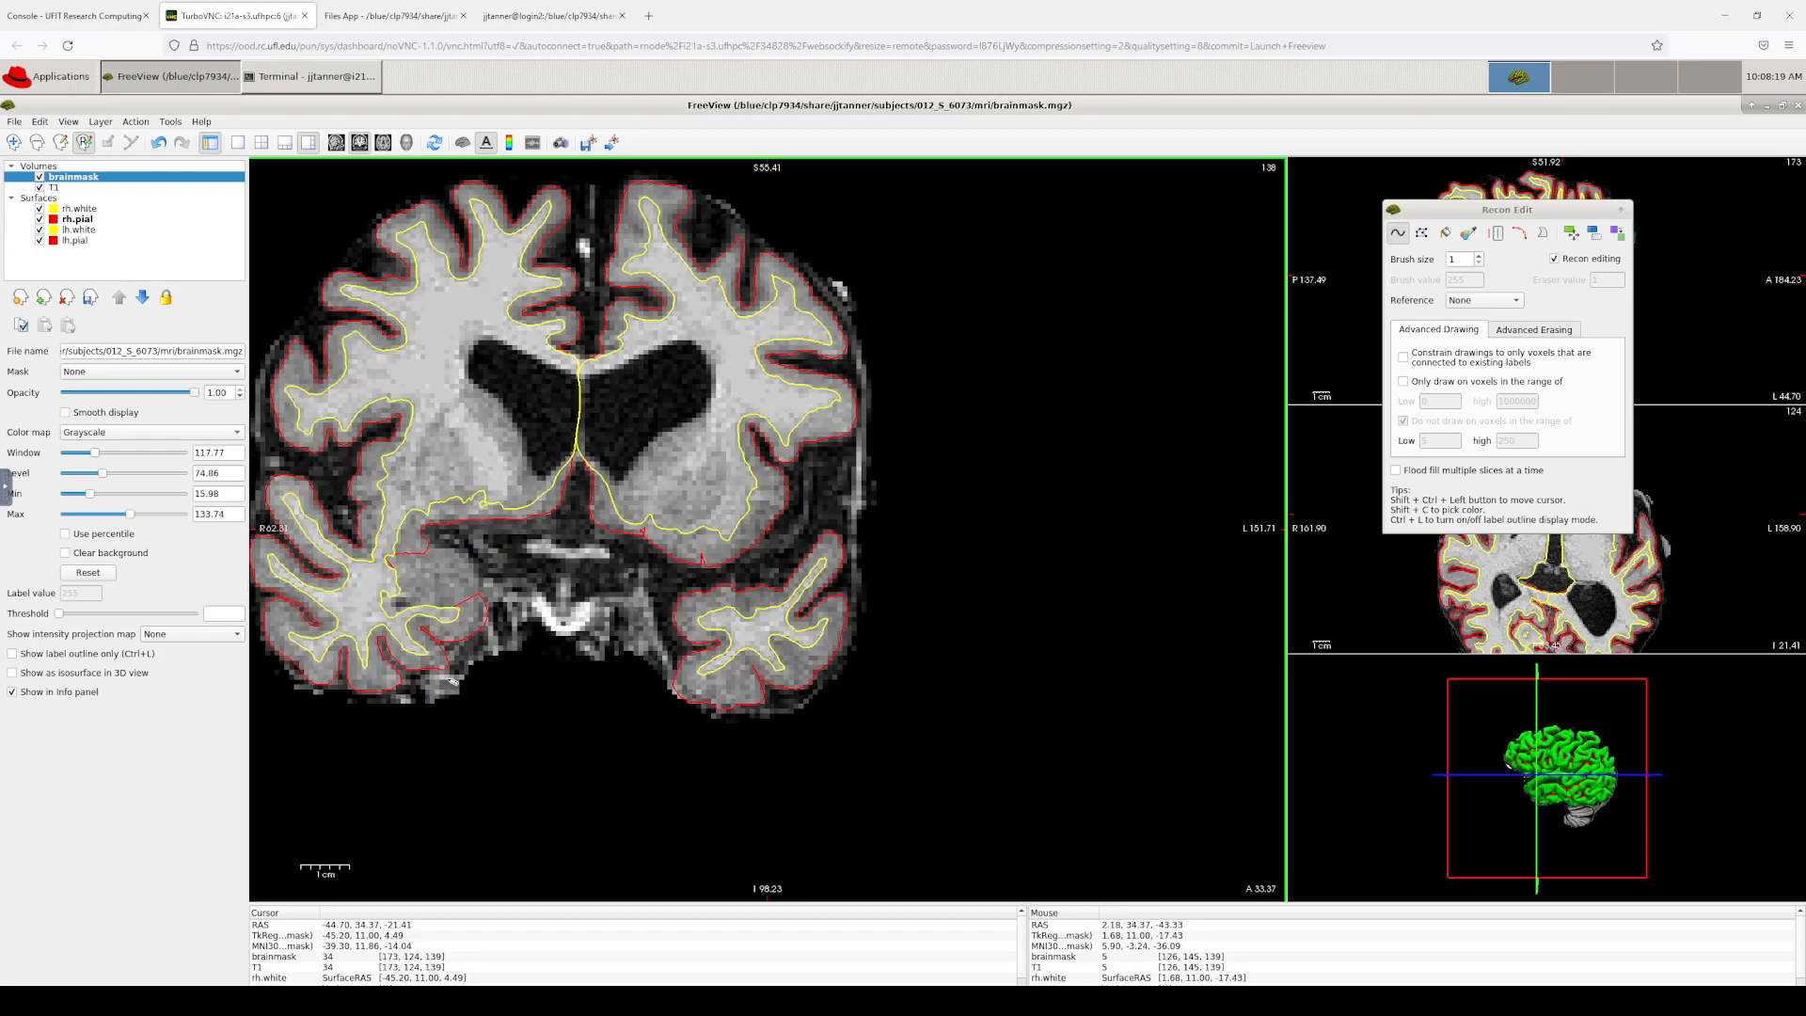
key(Up)
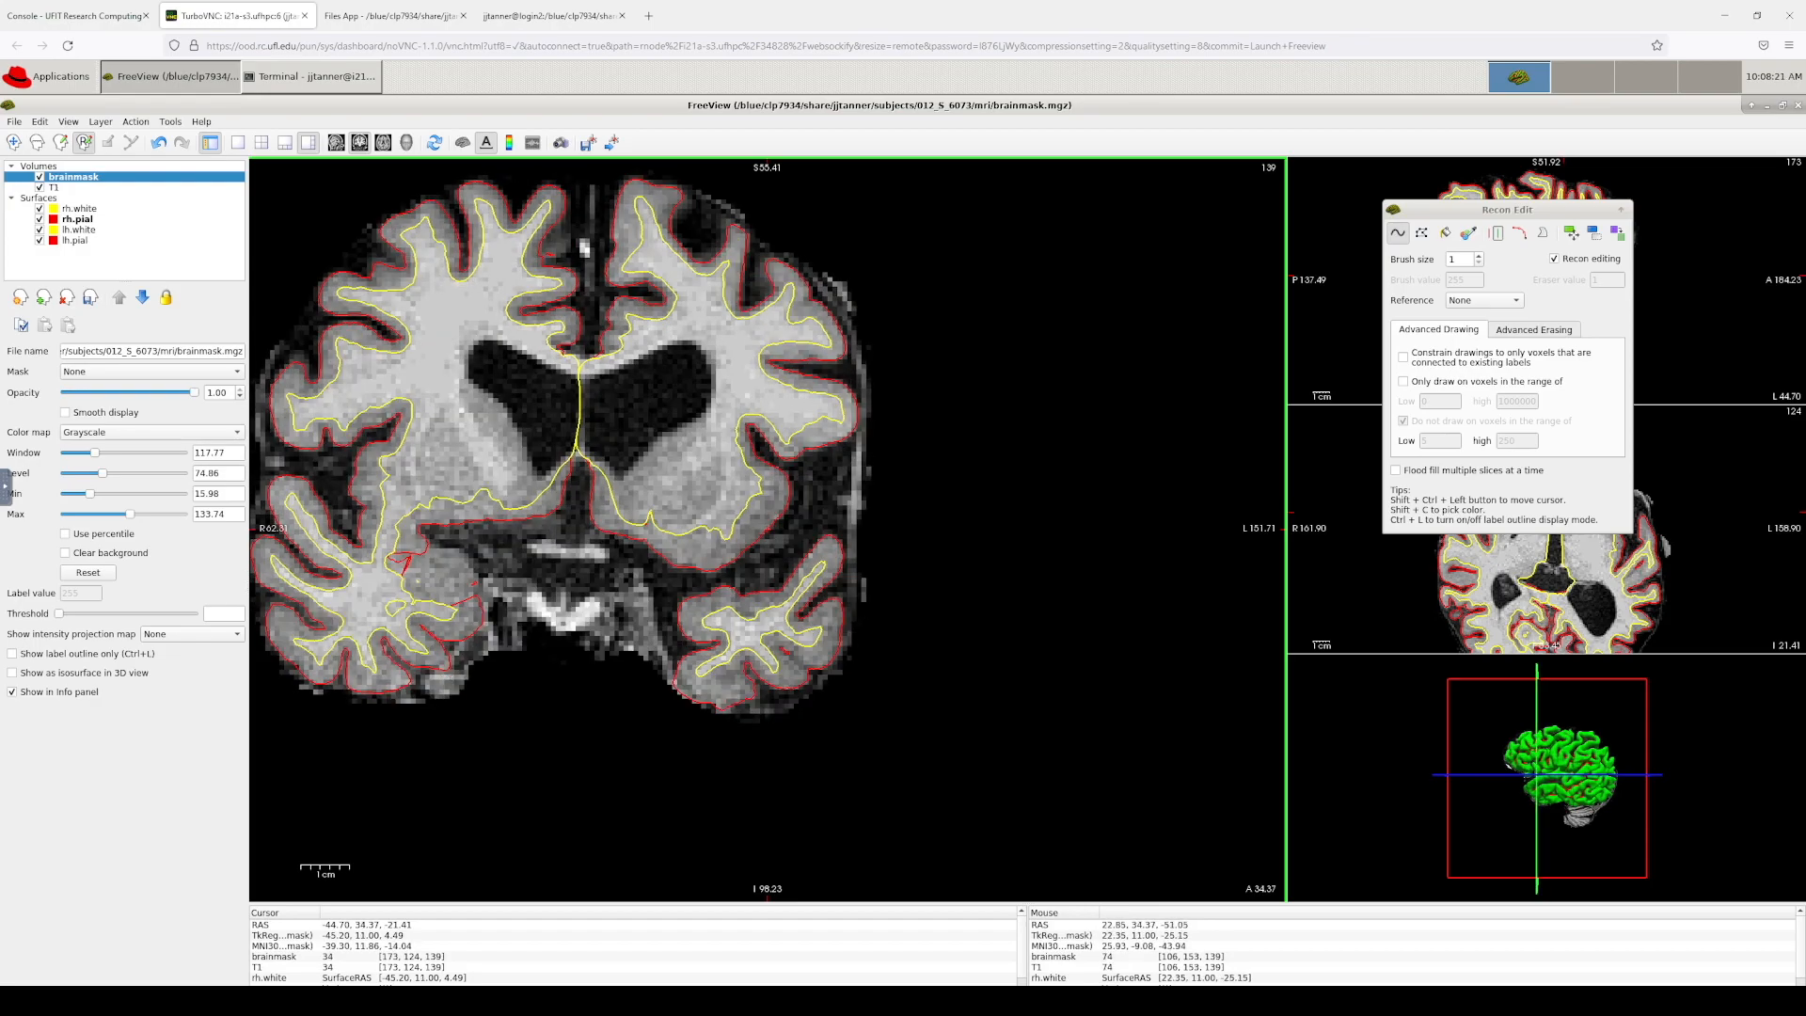
shift+drag(445, 673, 484, 624)
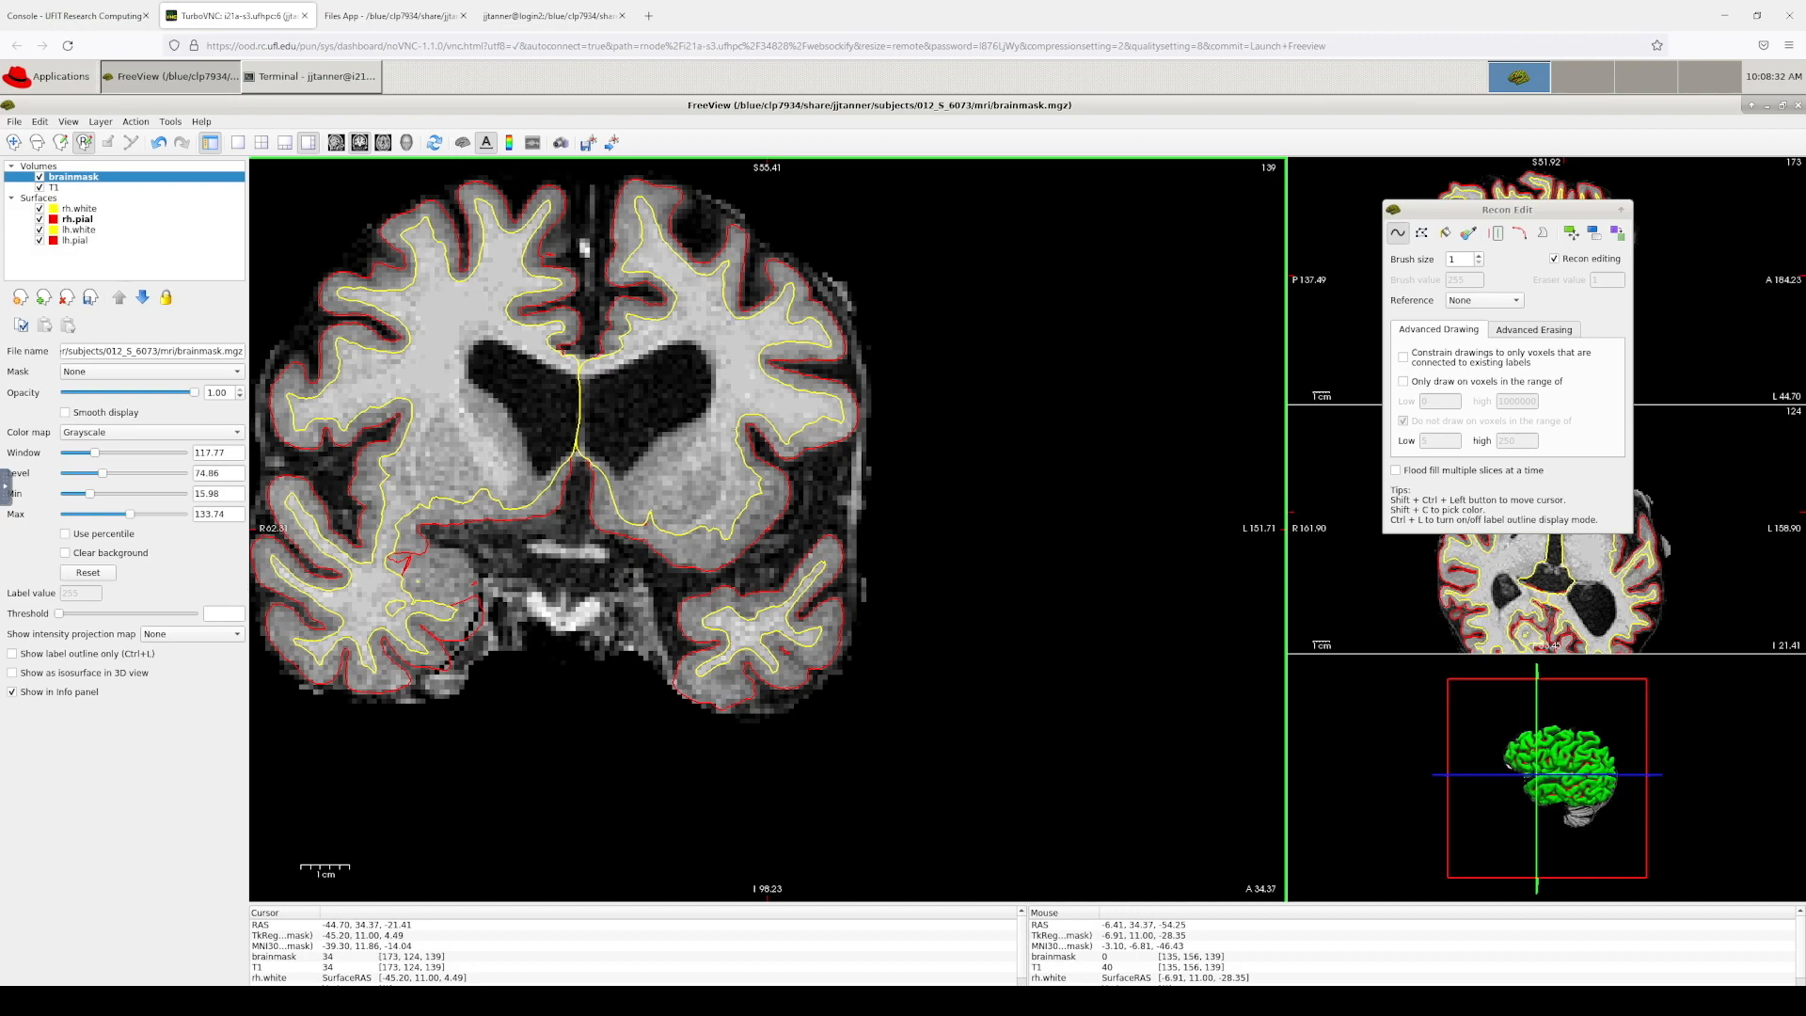
key(alt+Tab)
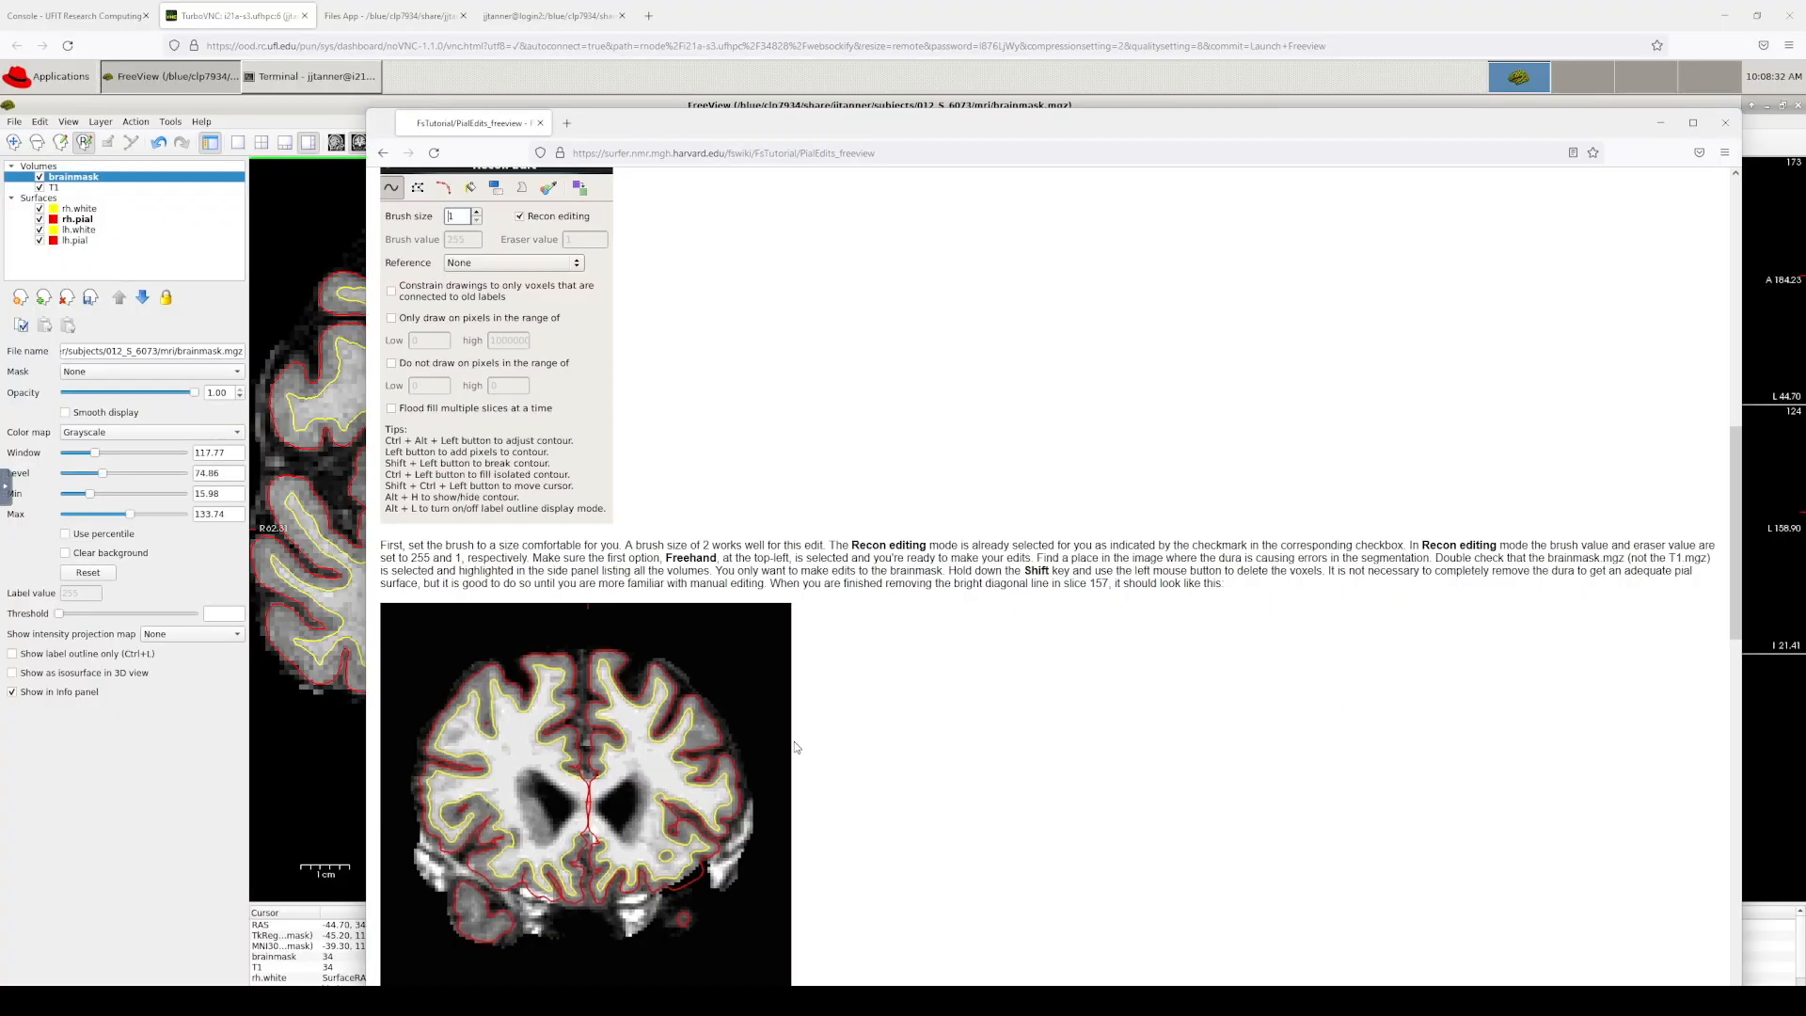
Step: Scroll past the video tutorial to the recon-all -autorecon-pial command under Regenerating the Surface
scroll(838, 675, down, 5)
scroll(583, 527, down, 4)
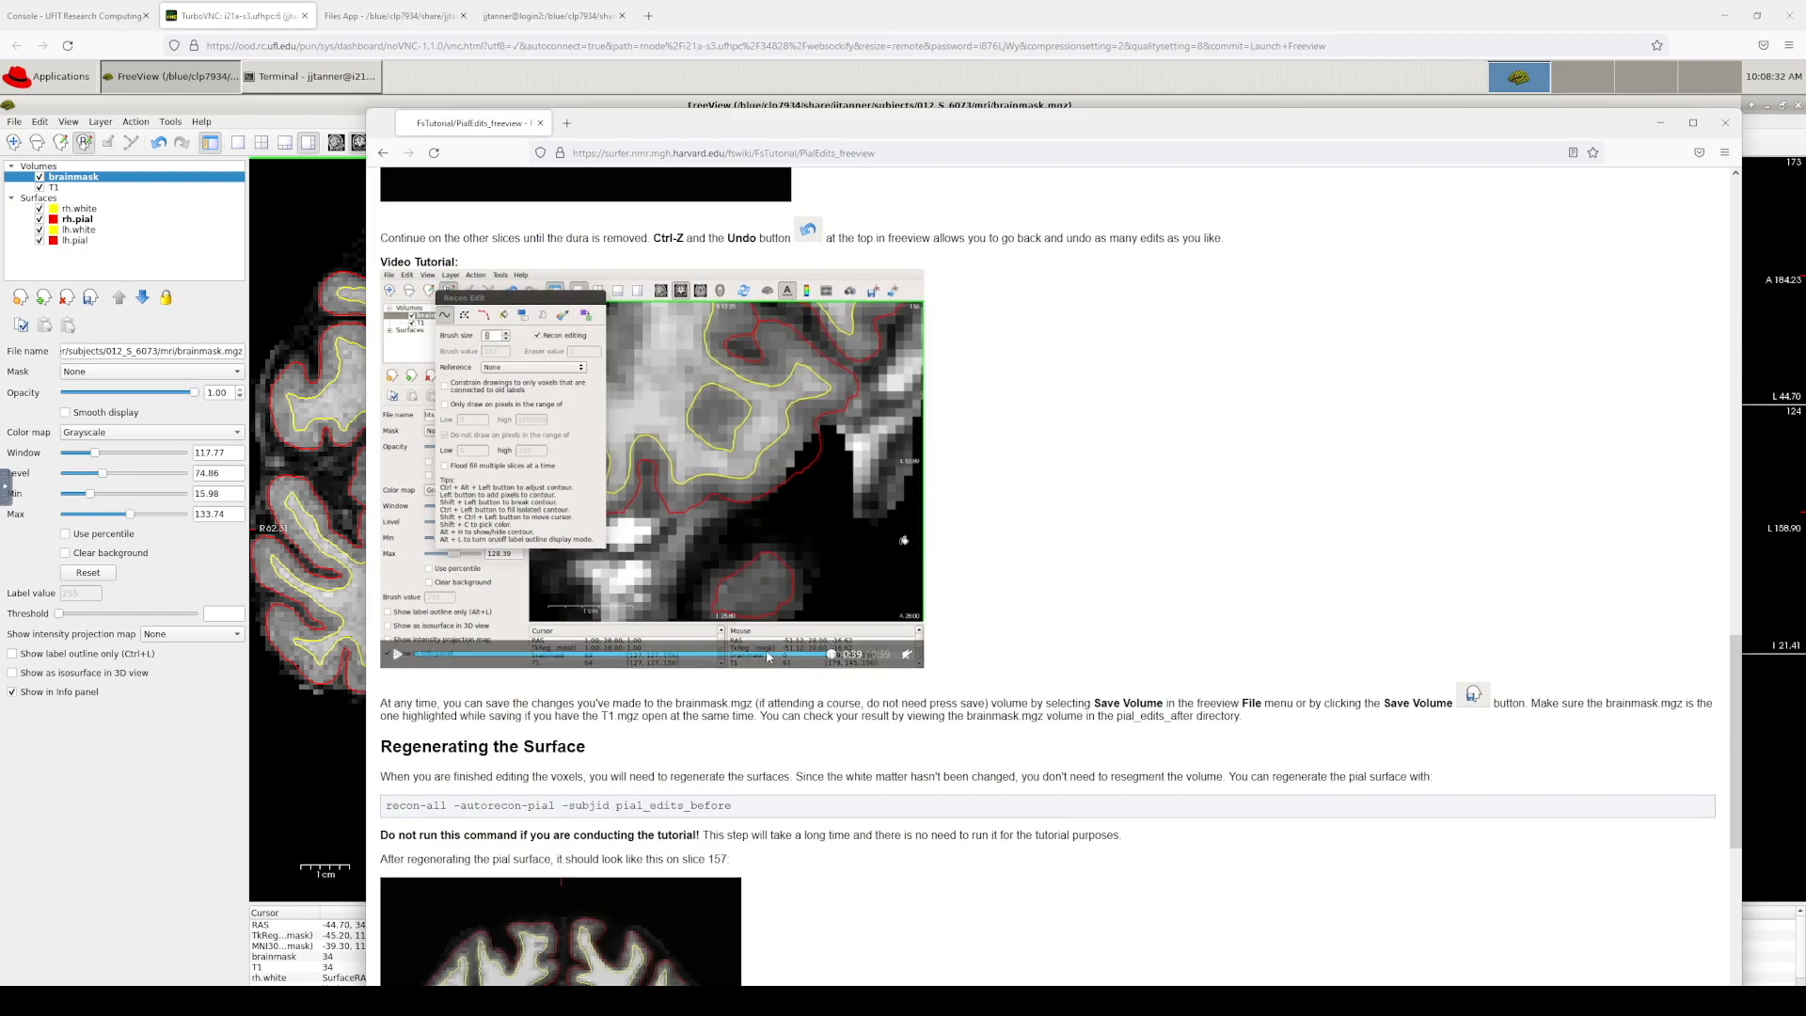
scroll(1078, 677, down, 1)
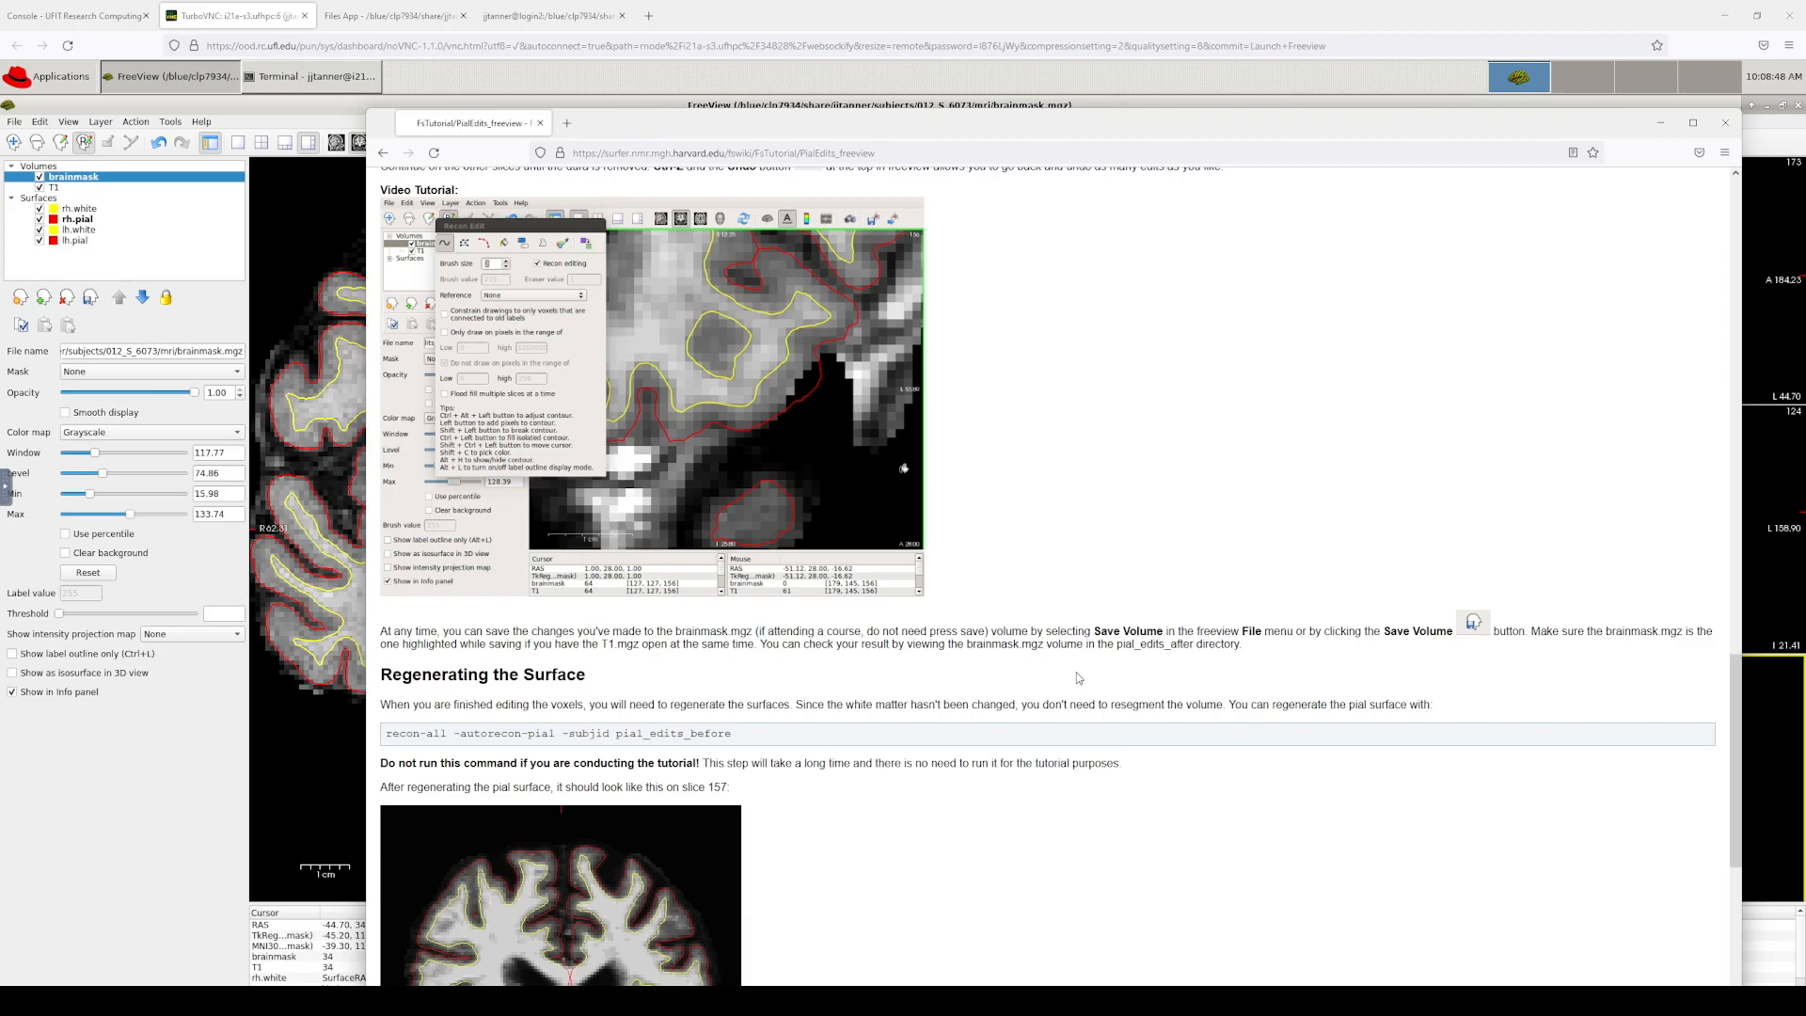
Step: Close the old login2 shell, open a new terminal in the subjects folder, and return to Freeview
click(513, 13)
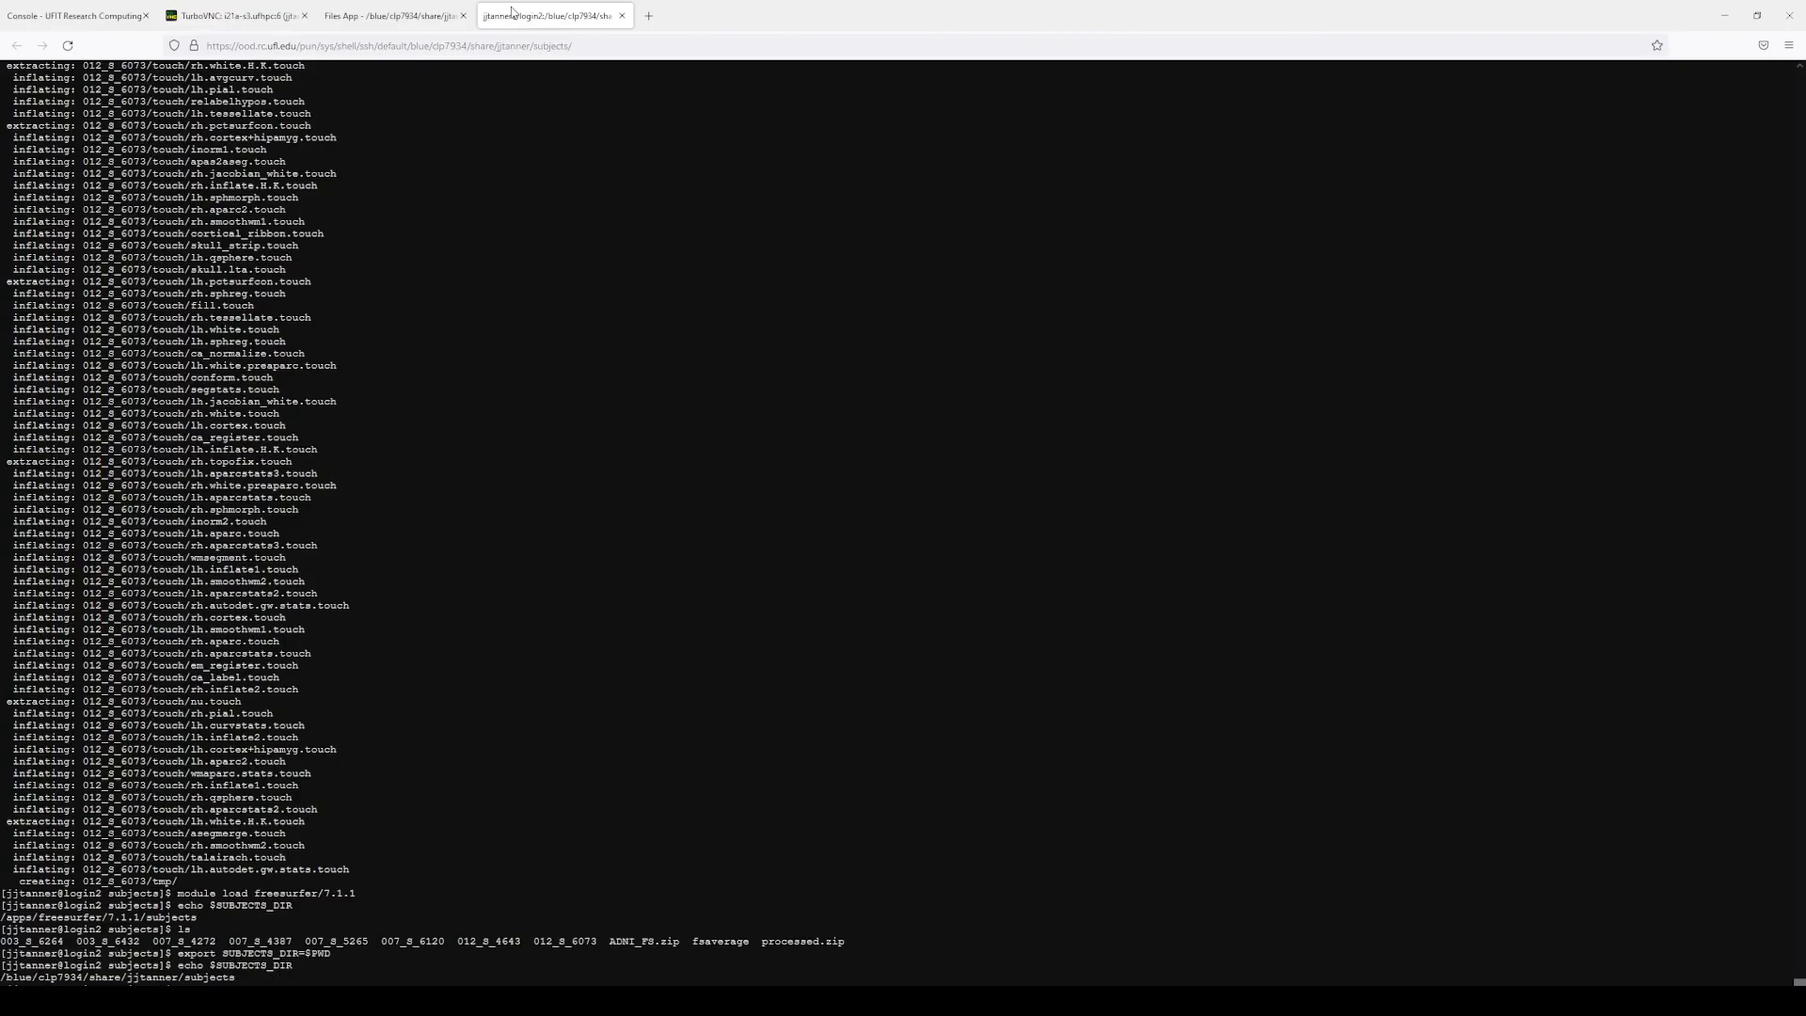
click(365, 13)
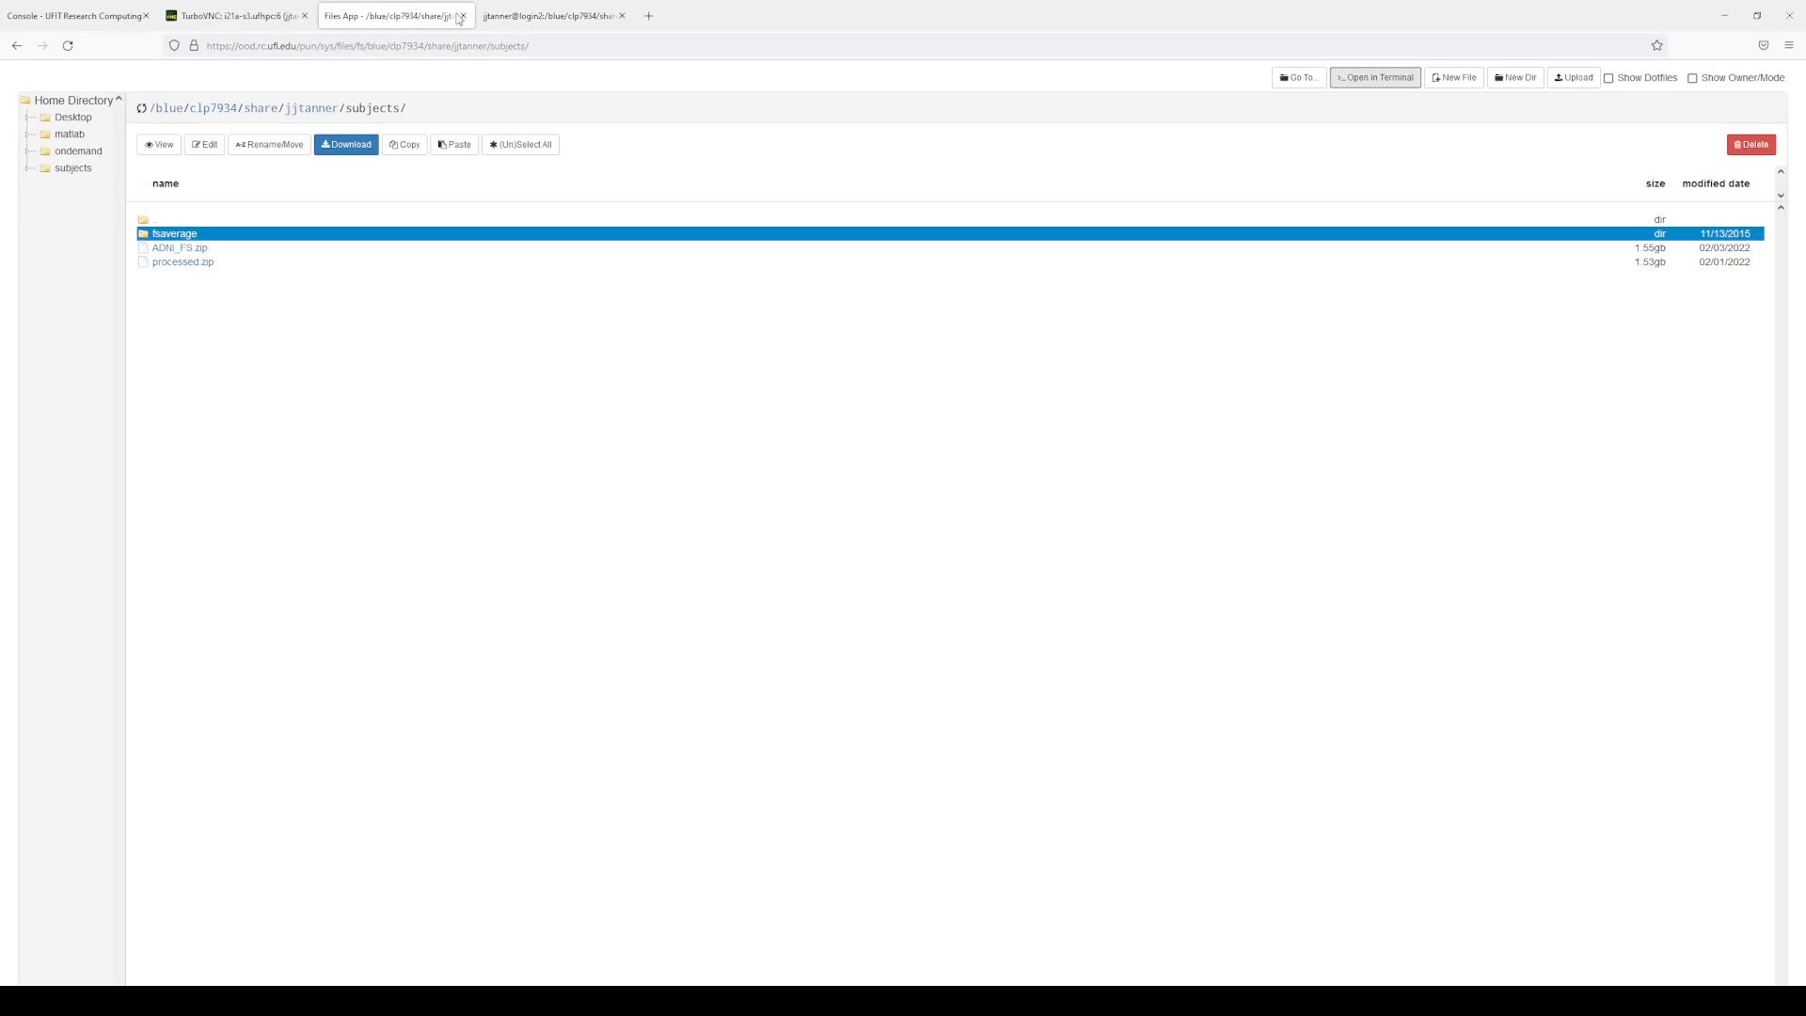
click(557, 17)
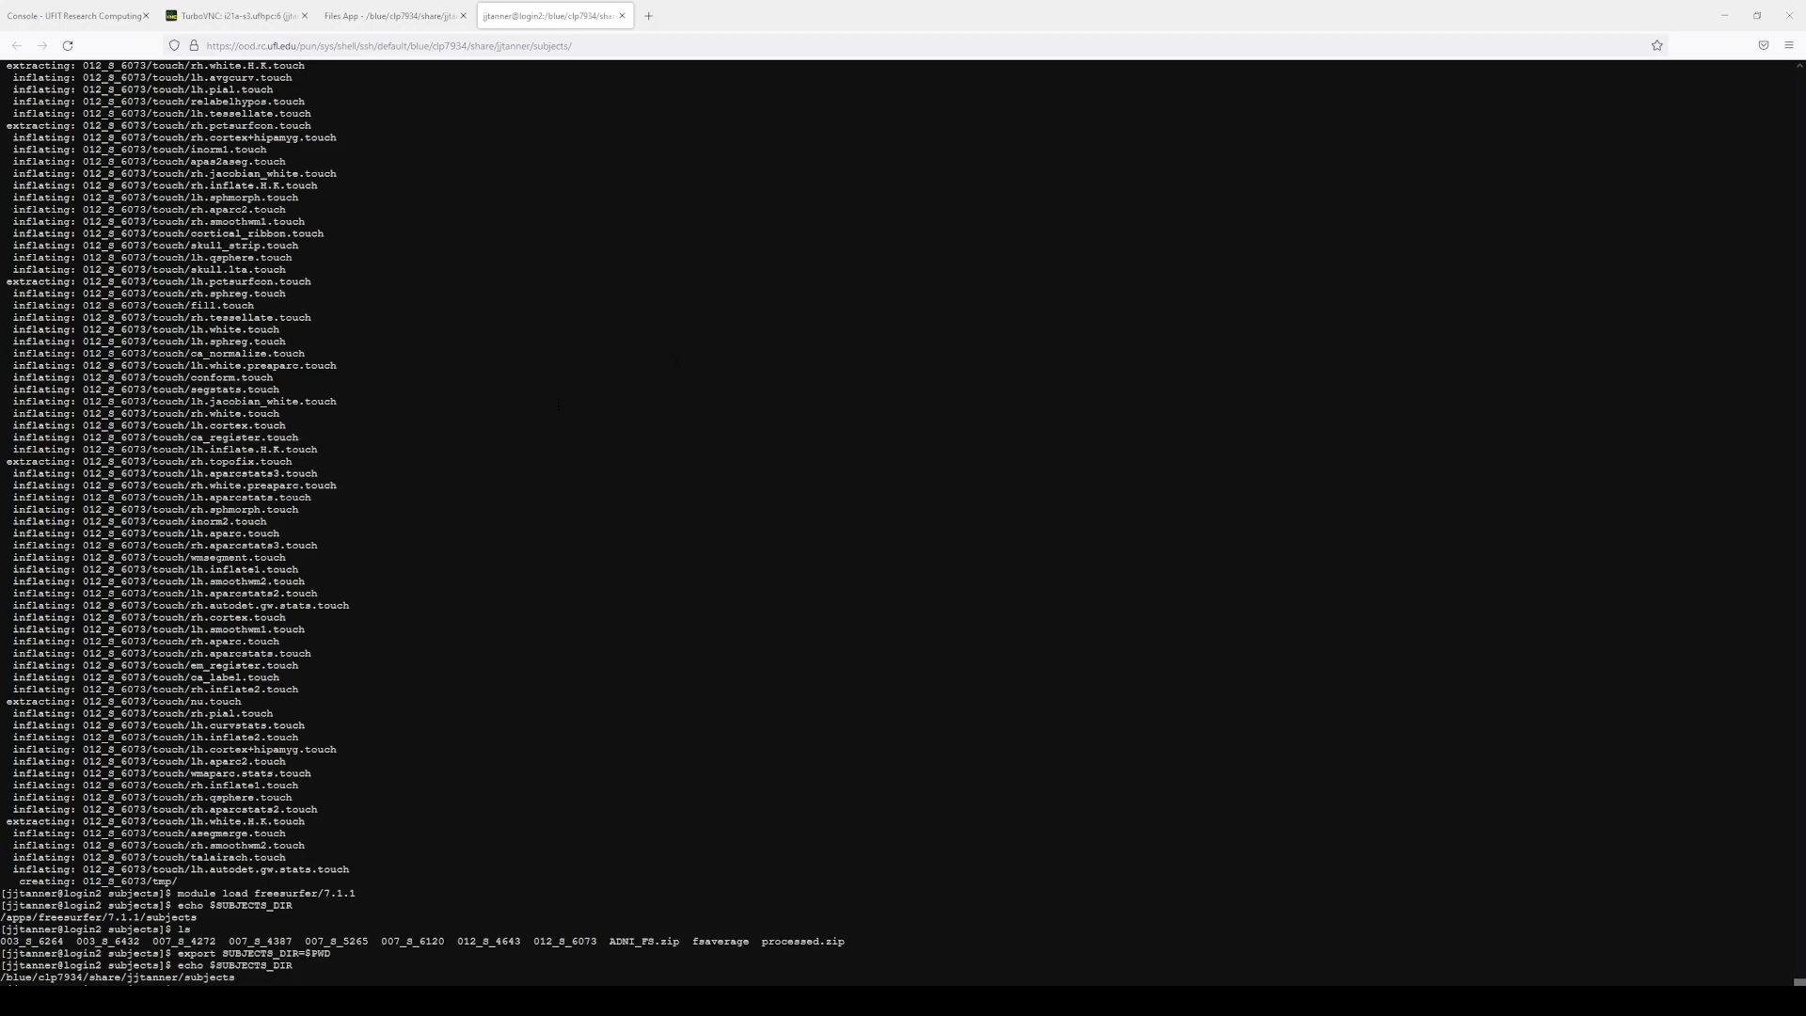
click(622, 16)
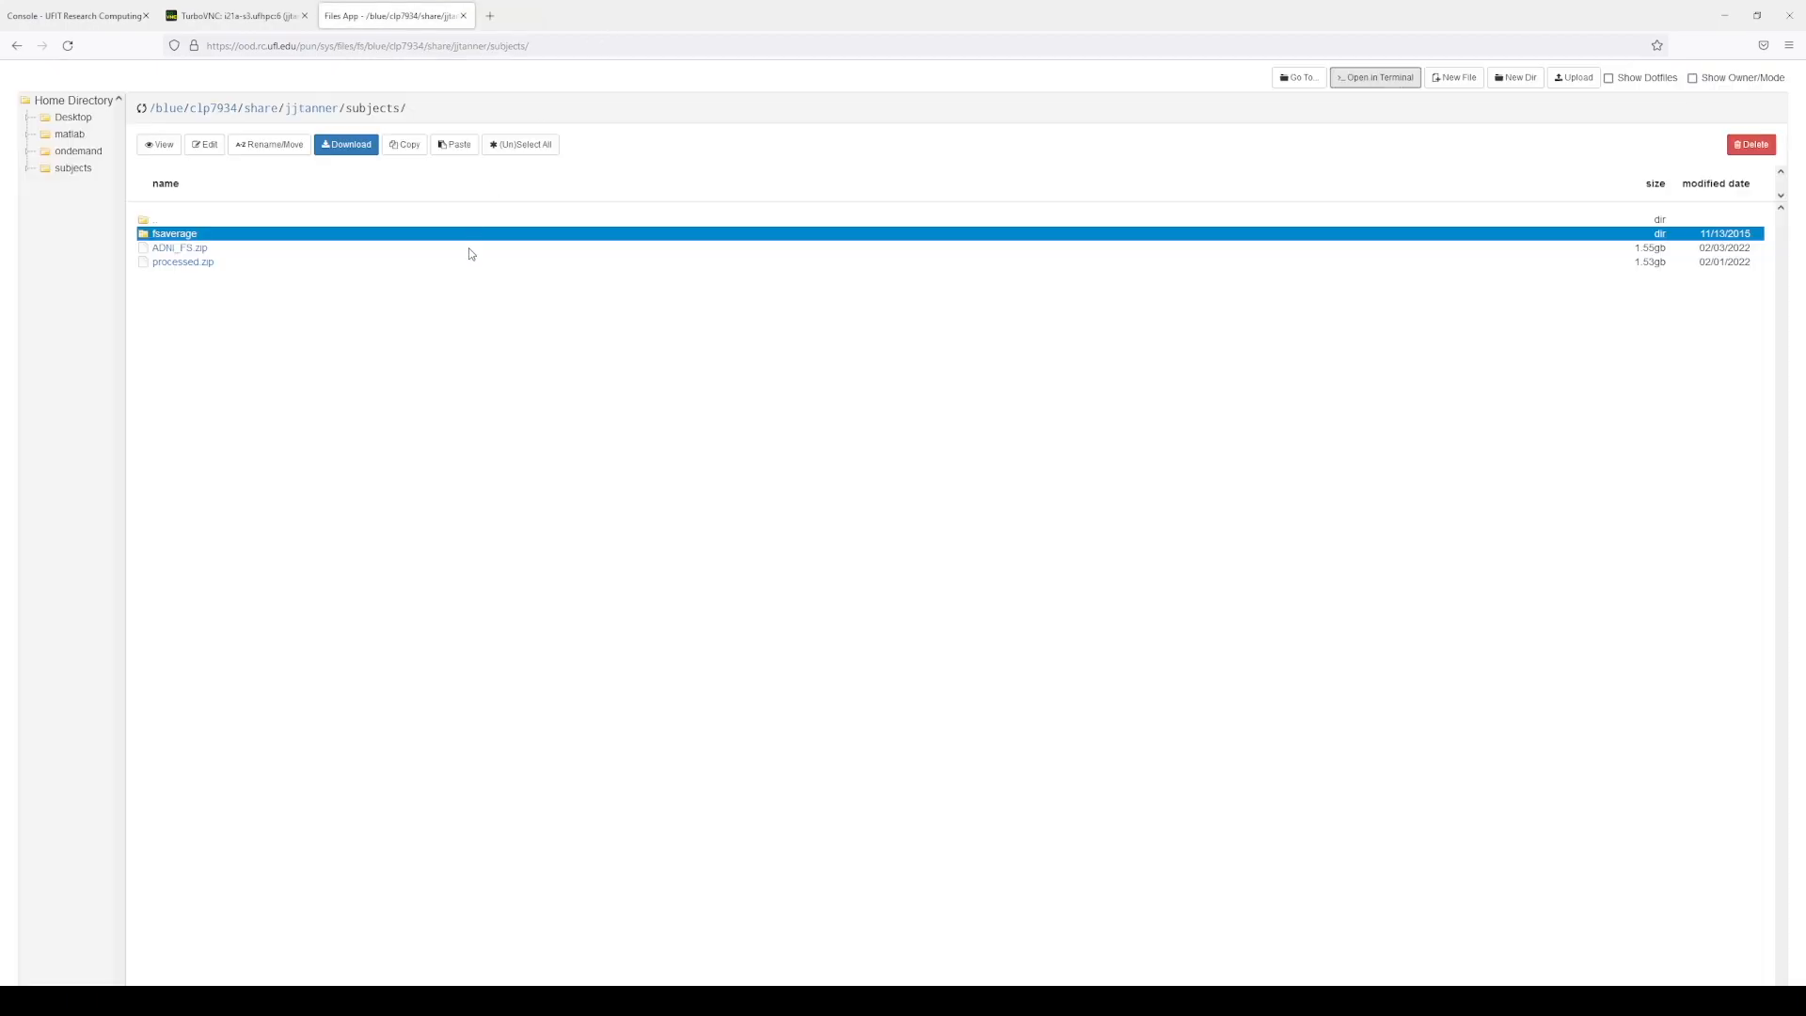
click(1382, 81)
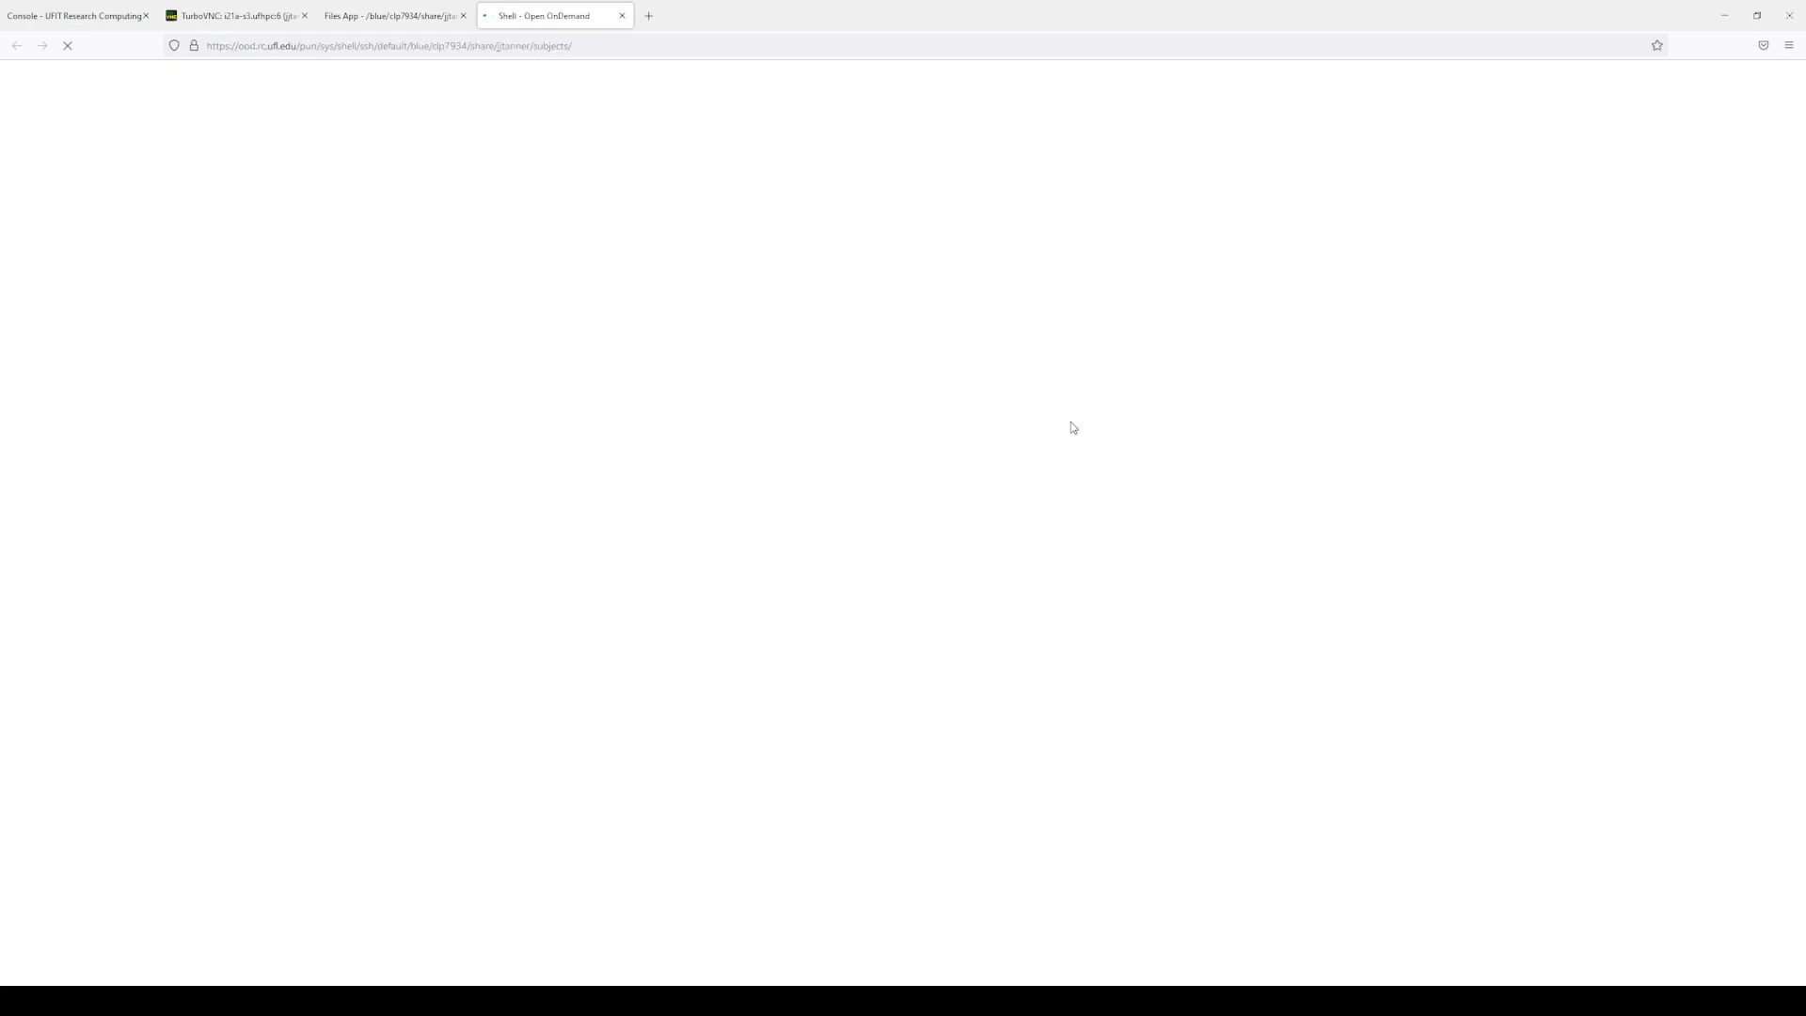
click(281, 19)
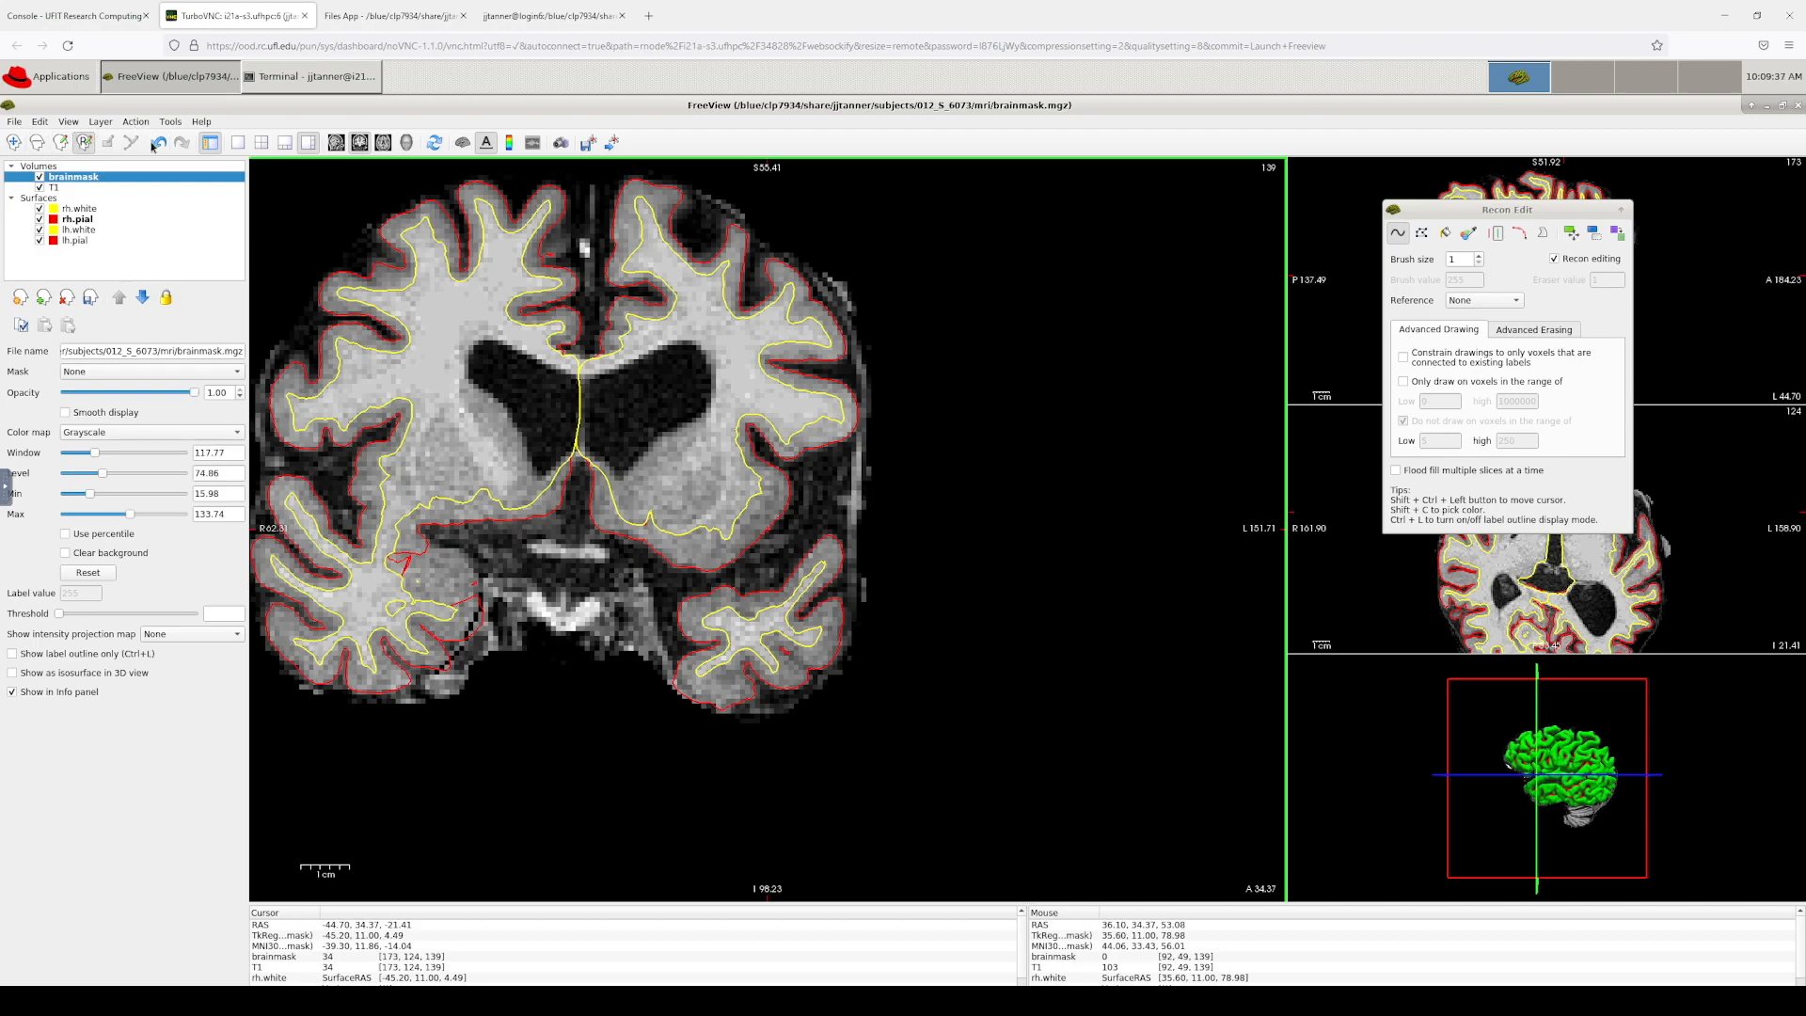
Step: In the new shell session, list the subjects folder and cd into 012_S_6073/mri
click(523, 15)
text(ls)
key(Return)
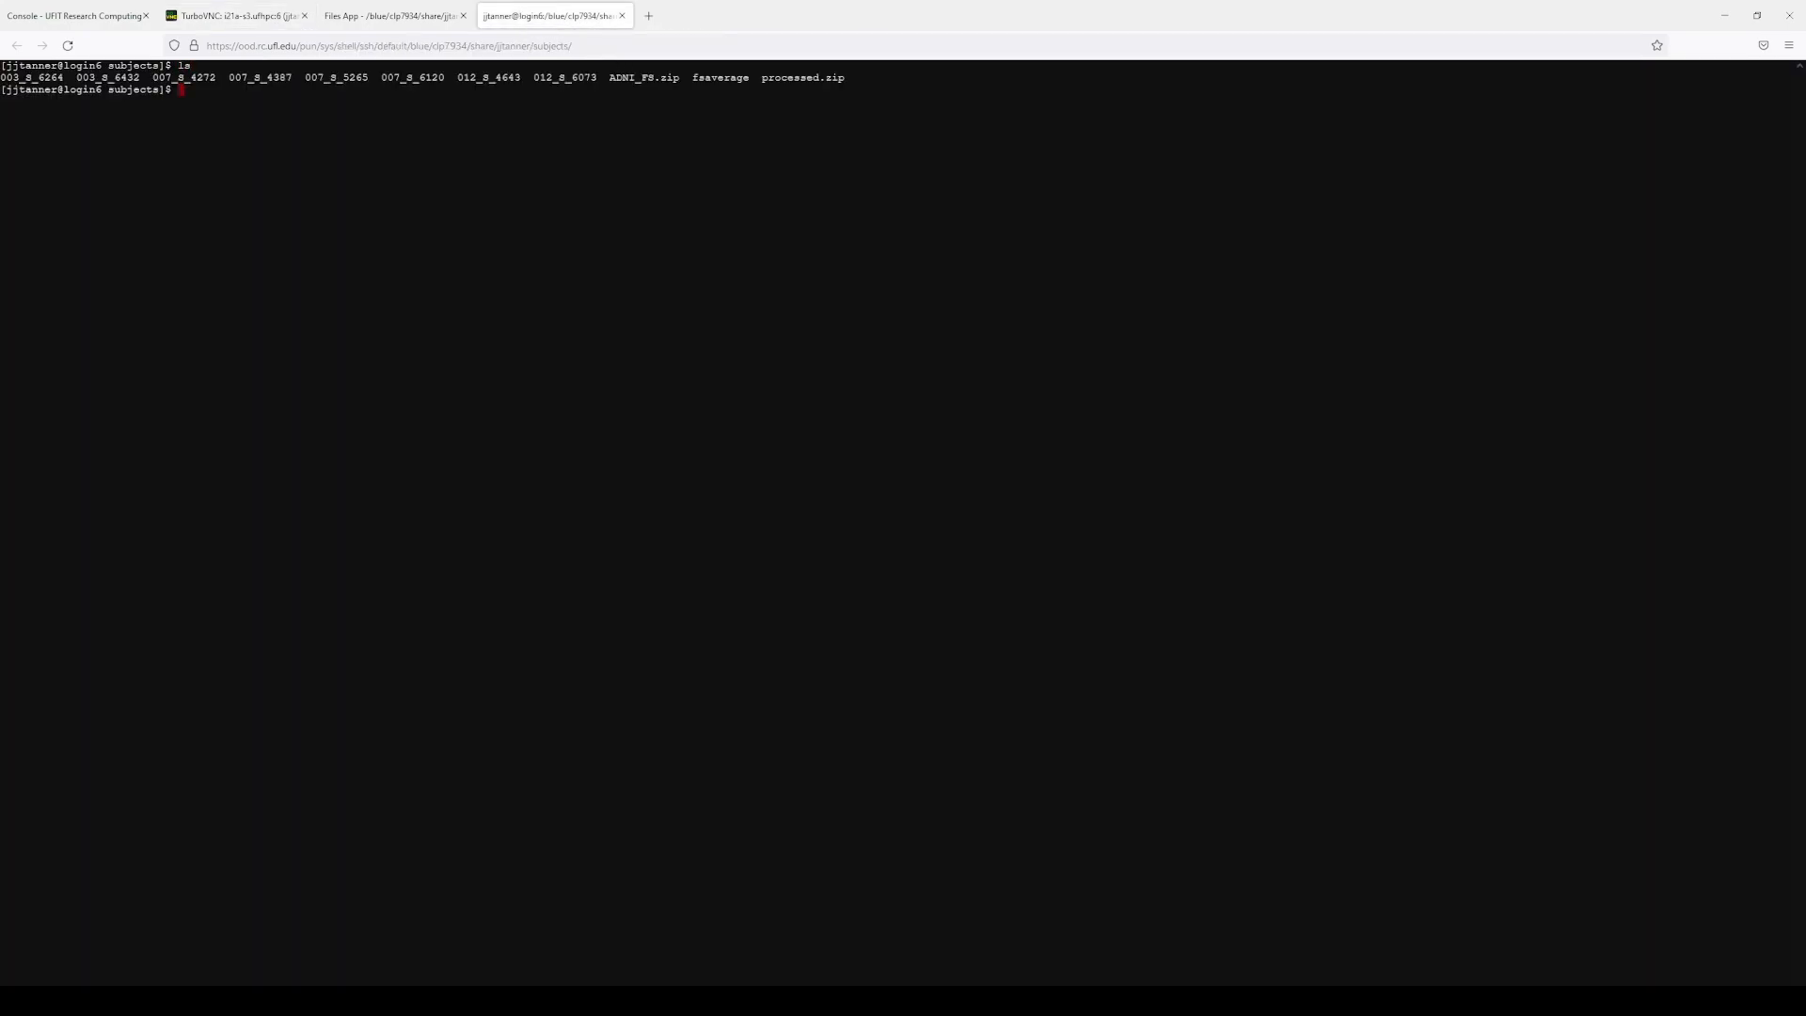
double_click(543, 78)
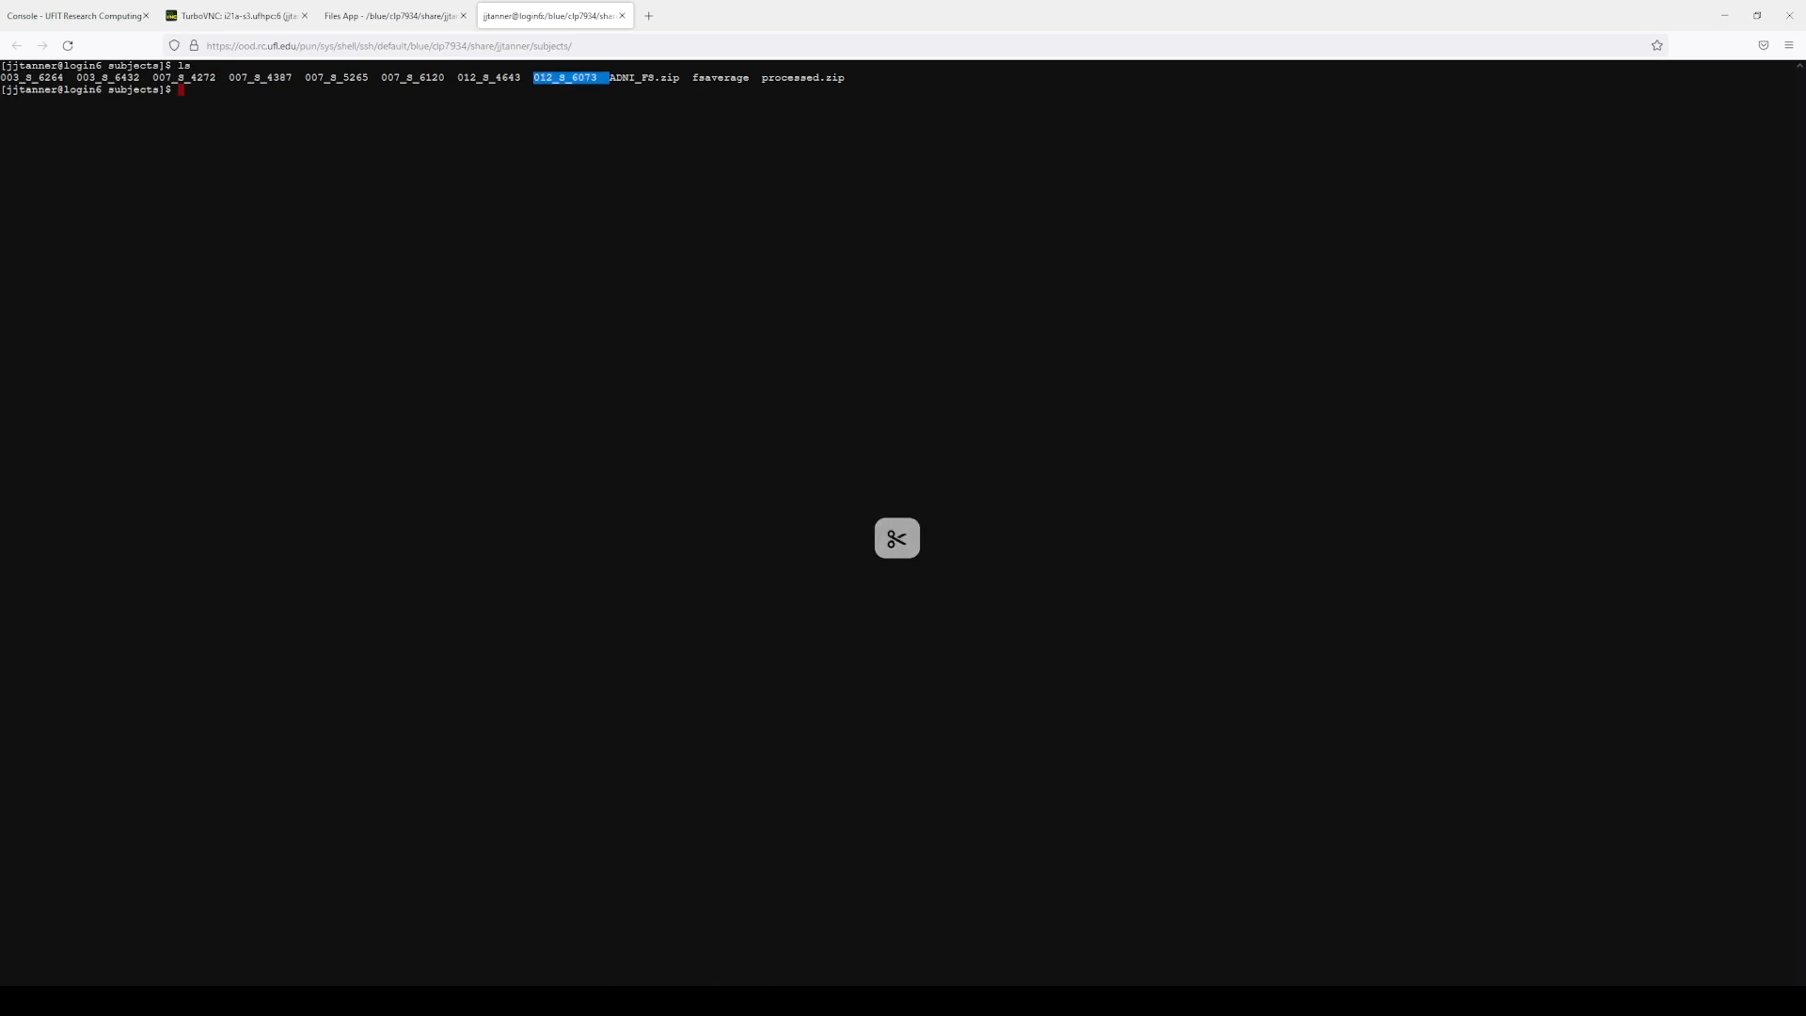
text(cd)
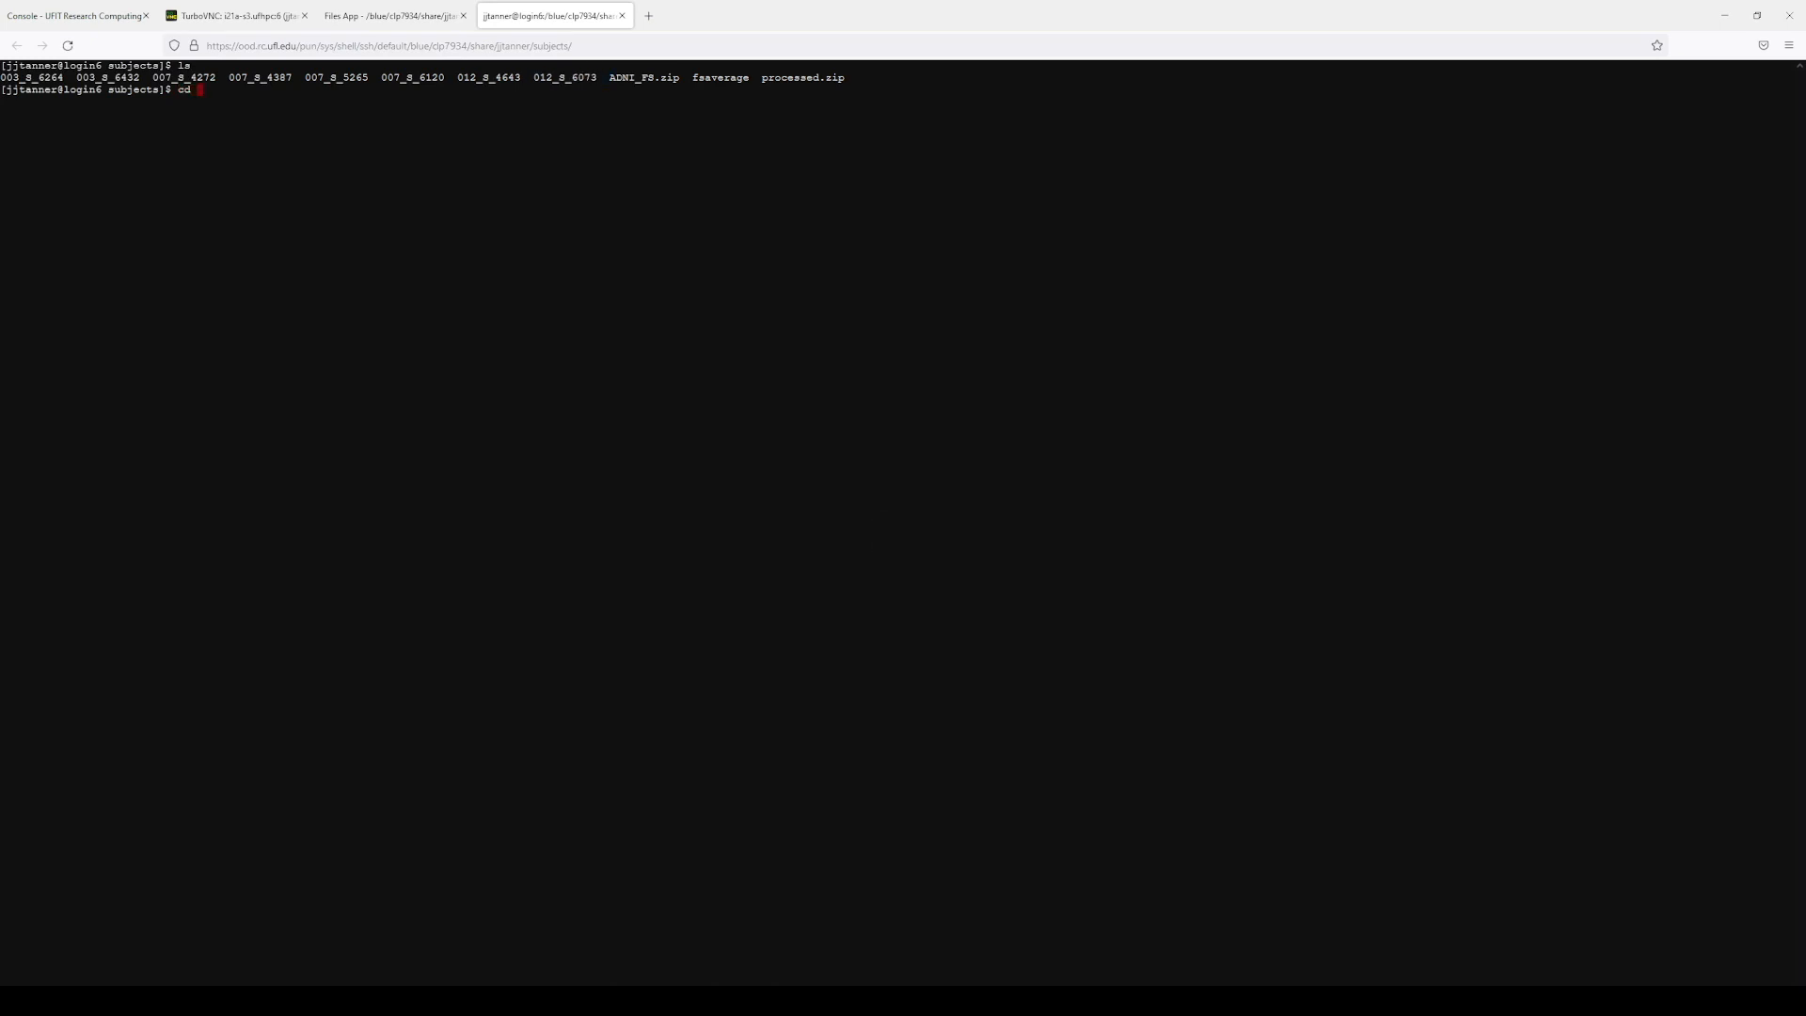
text(012_S_6073)
key(BackSpace)
text(/mri)
key(Return)
Step: List the mri files and type cp brainmask.mgz ../../012_S_6073_unedited_brainmask.mgz
text(ls)
key(Return)
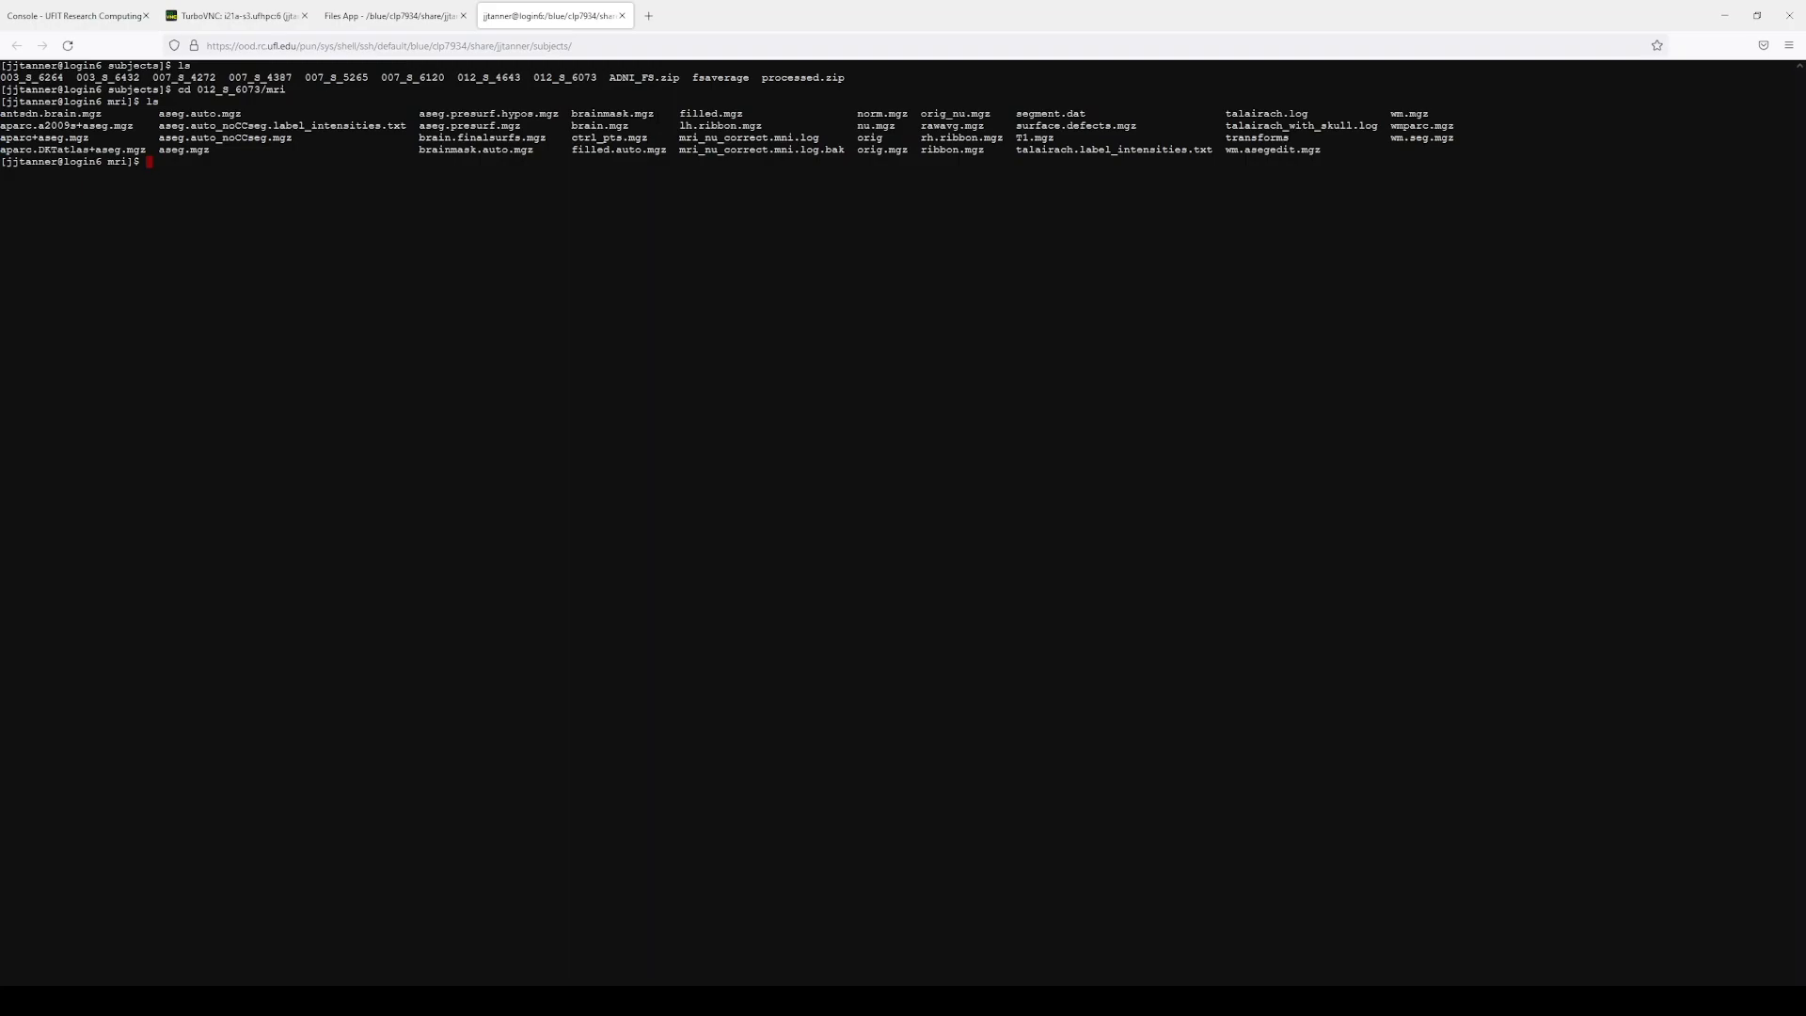
text(cp b)
text(rain)
text(.mgz)
key(BackSpace)
key(BackSpace)
key(BackSpace)
key(BackSpace)
text(mask.mgz ../..)
text(012_S_6073_unedited_brainmask)
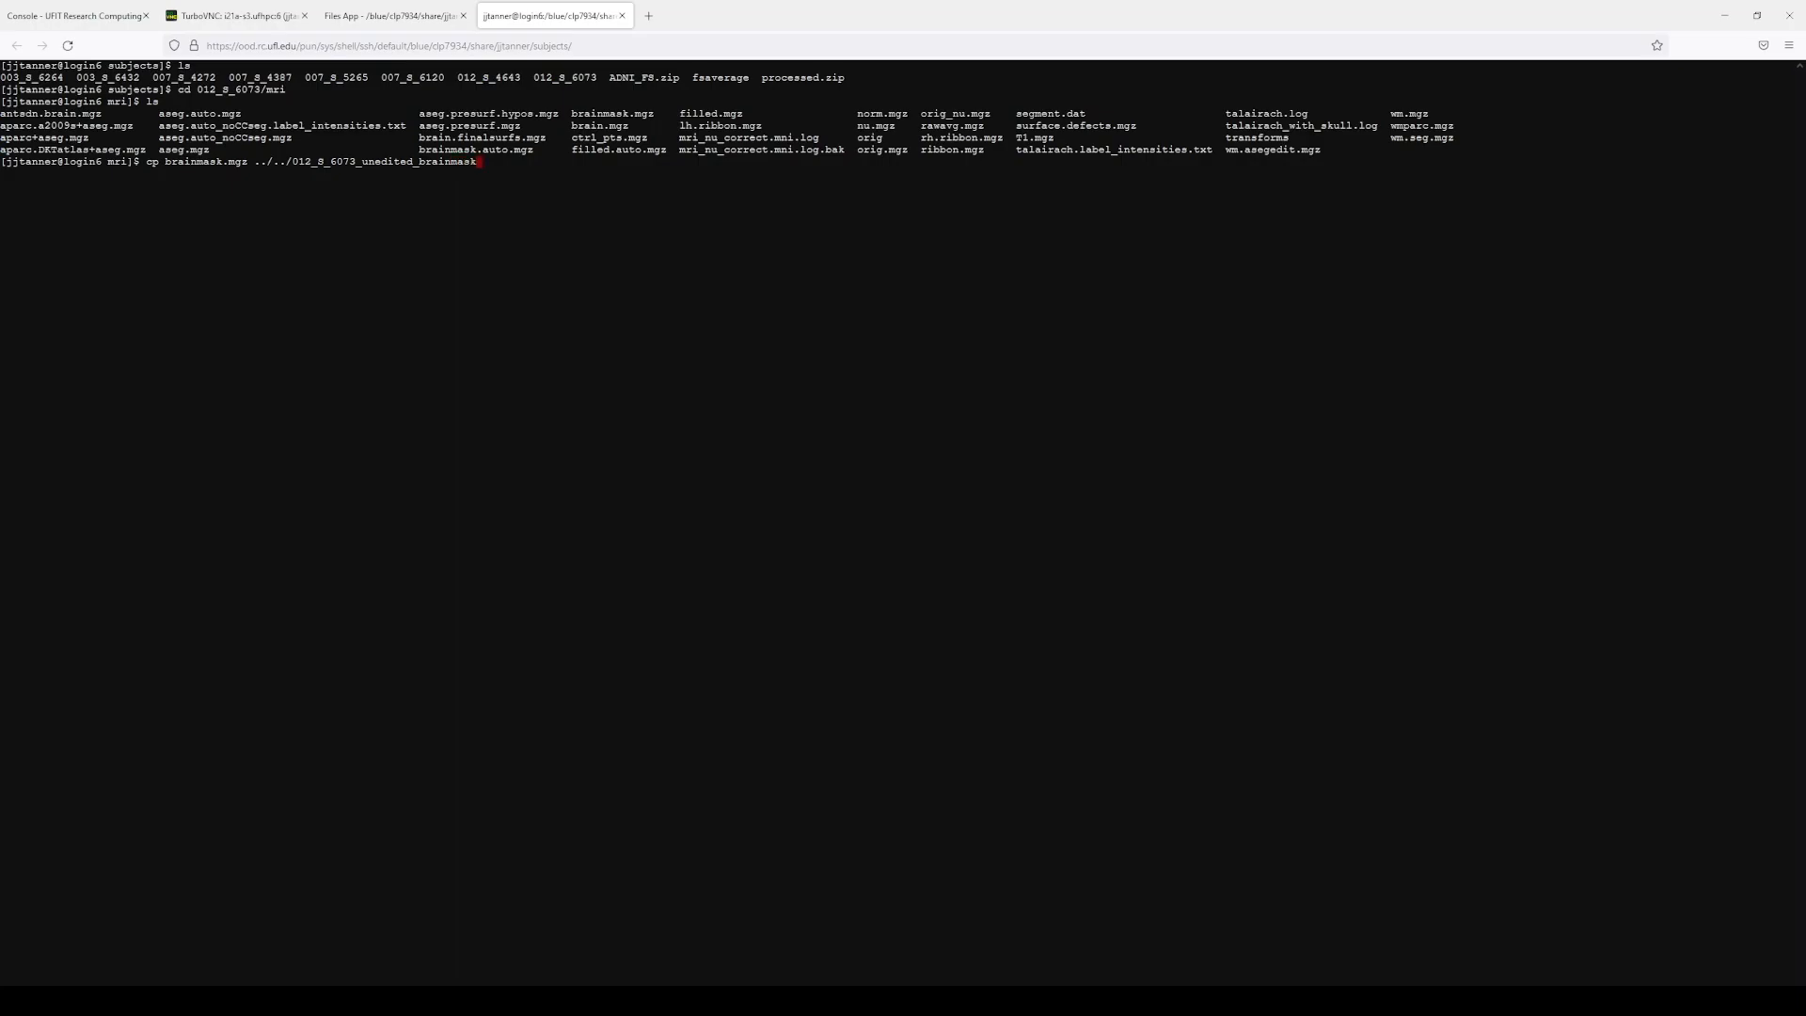
text(.mgz)
Step: Run the brainmask backup copy, then save the edited brainmask.mgz volume in Freeview
key(Return)
click(235, 15)
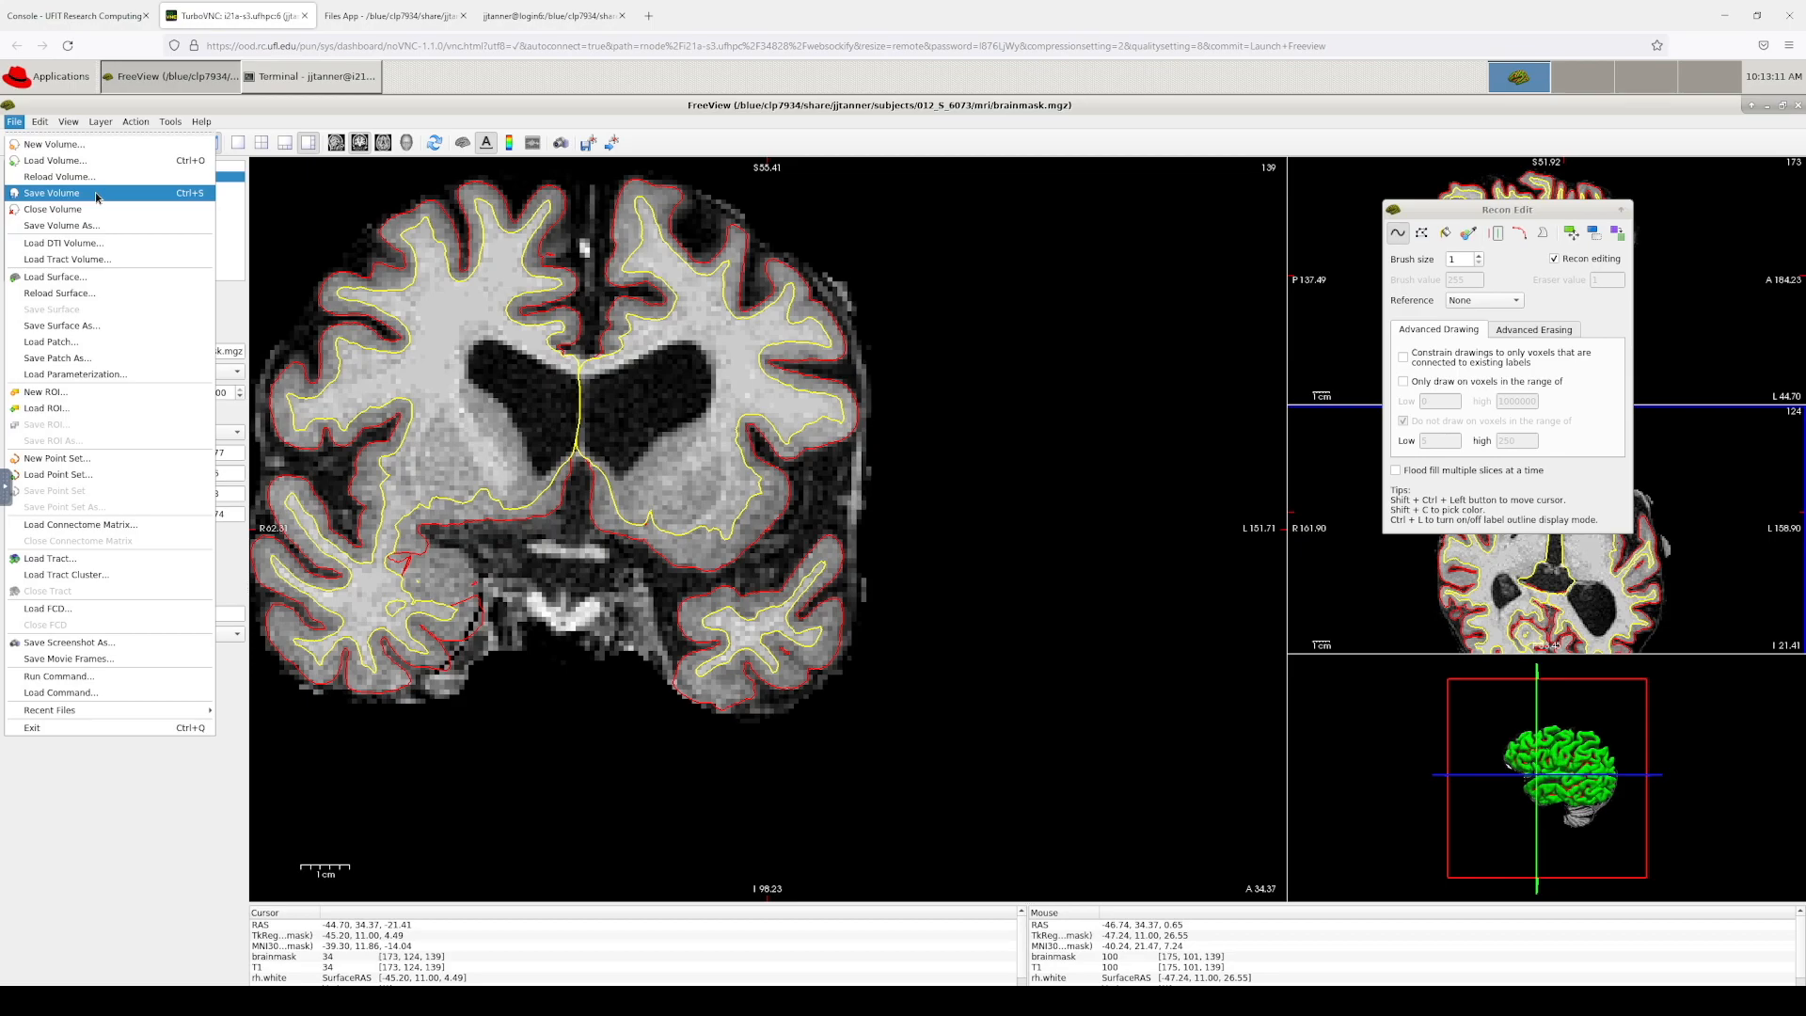
click(97, 197)
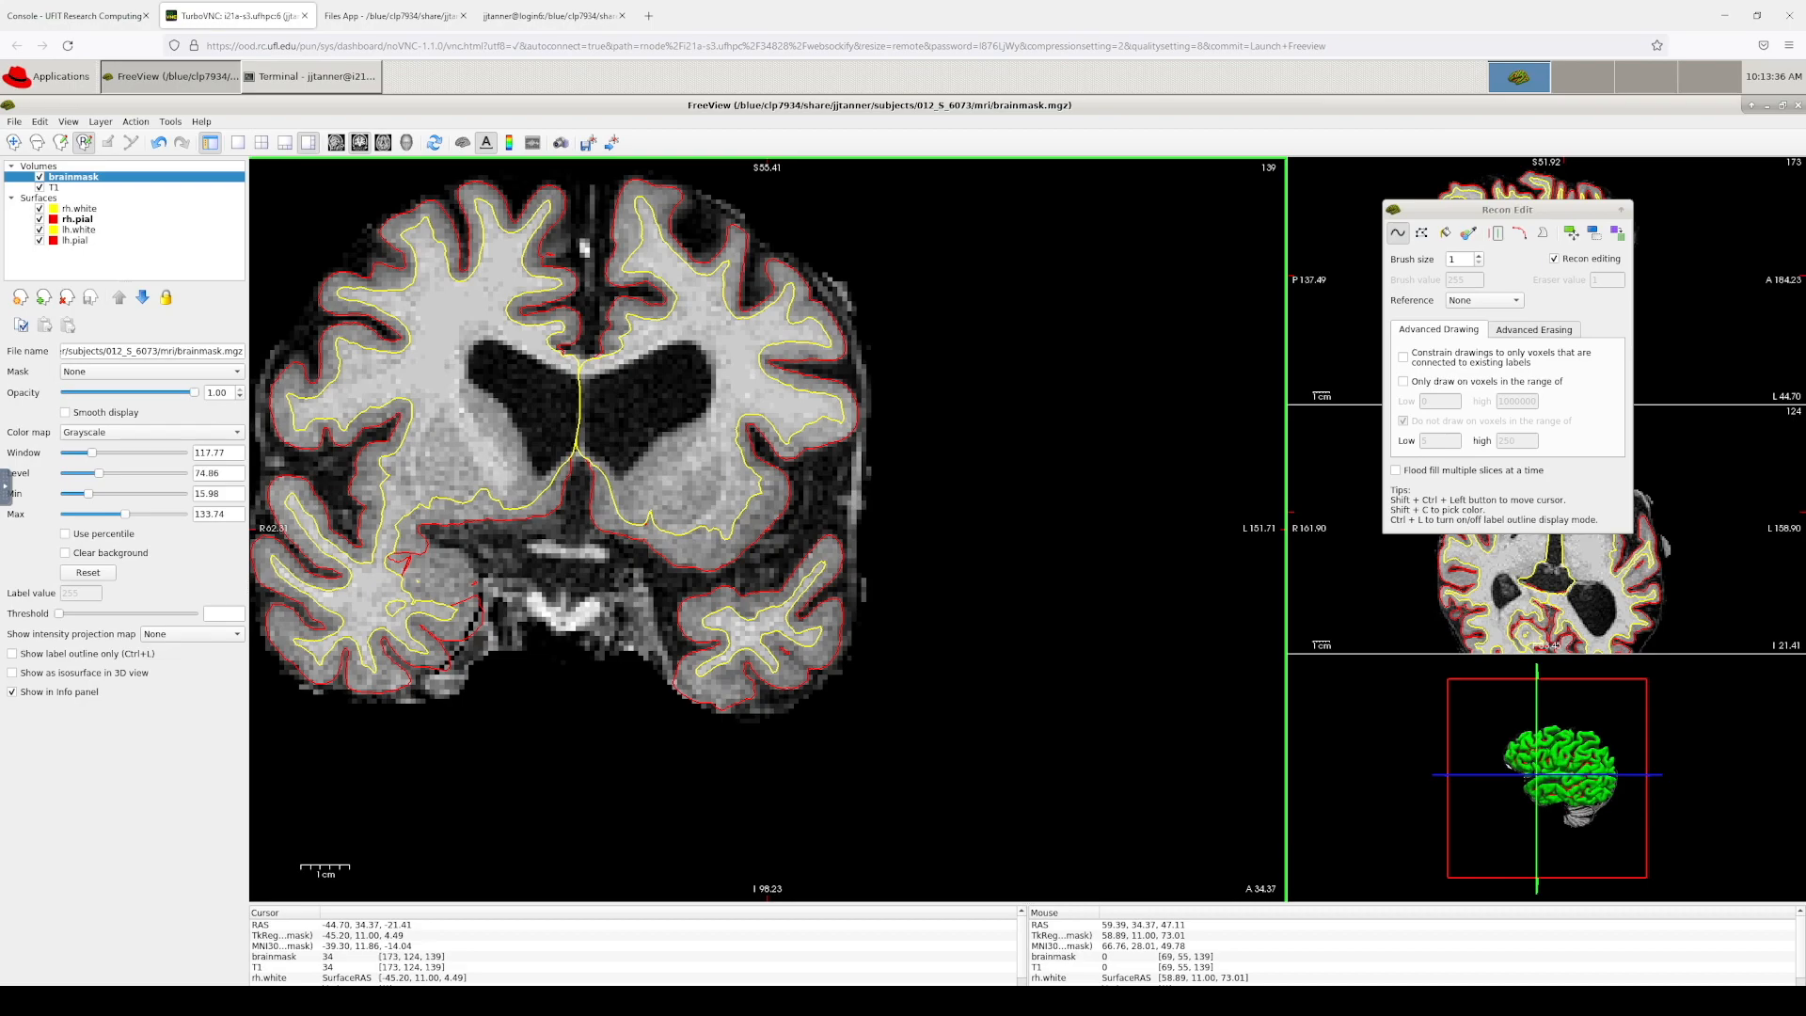
Step: Go back to TroubleshootingData and open the WhiteMatterEdits_freeview tutorial from section 3.2
key(alt+Tab)
scroll(905, 488, down, 4)
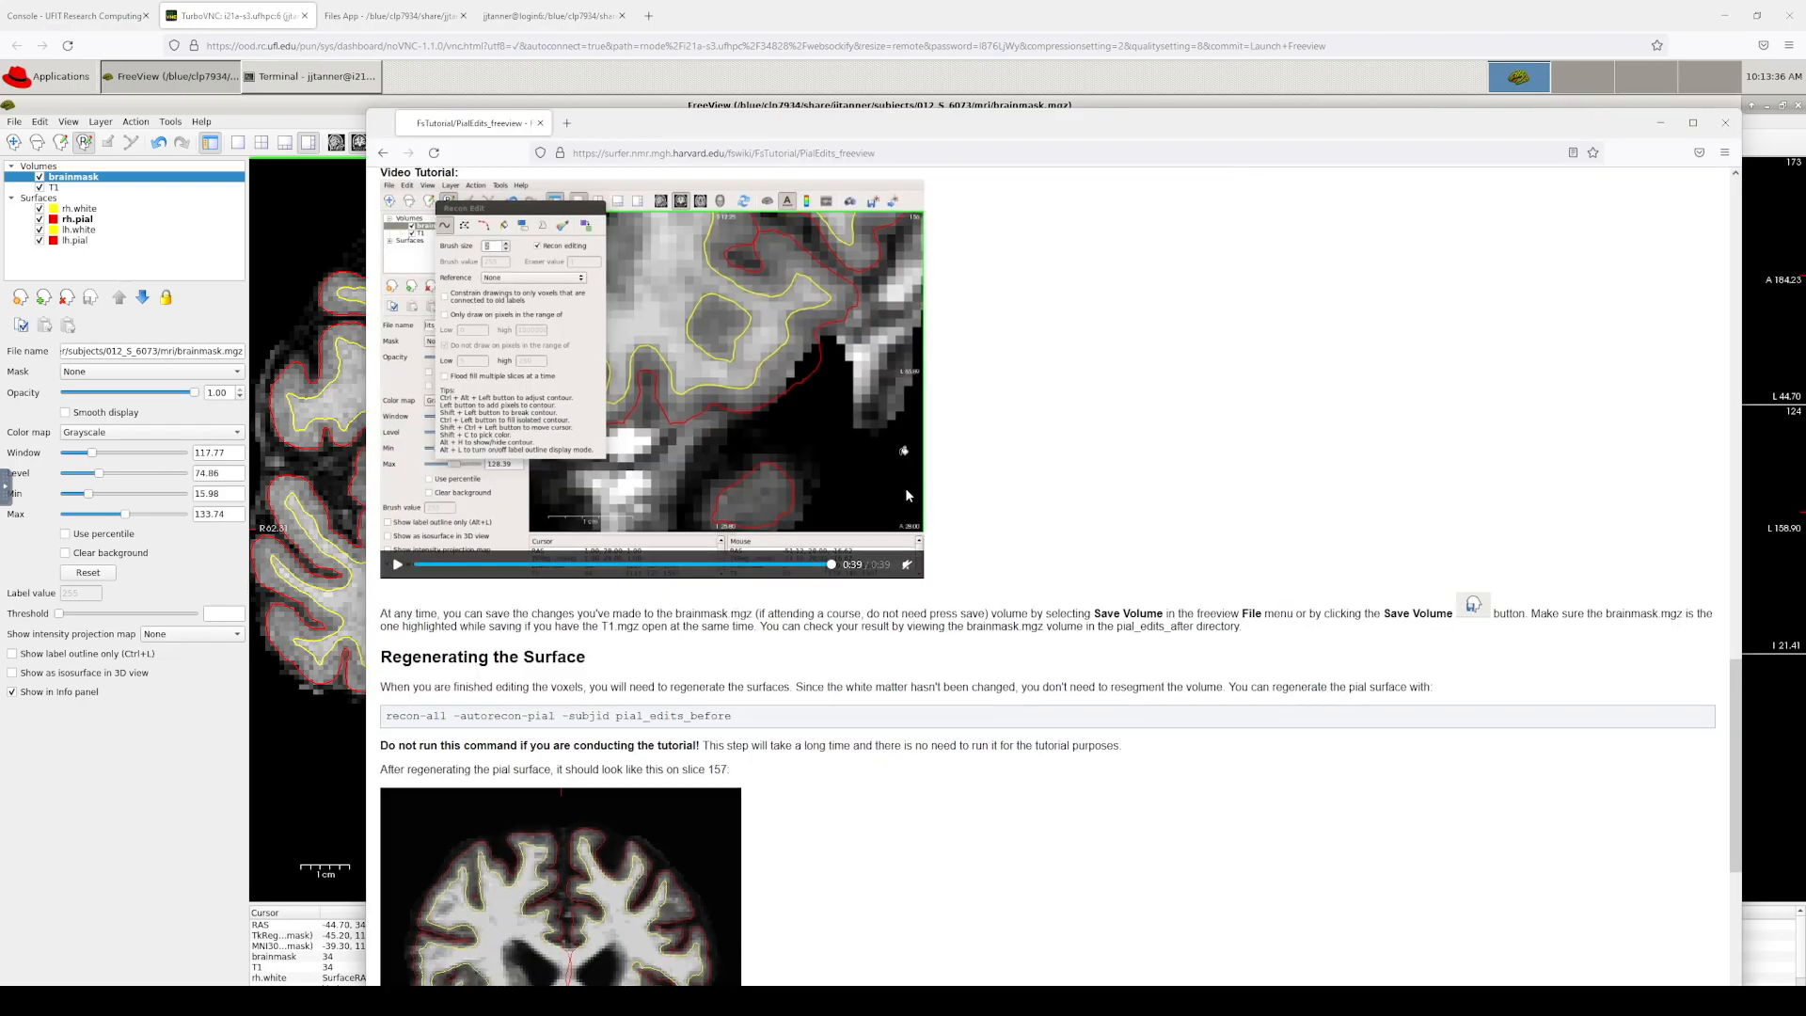
scroll(884, 465, up, 2)
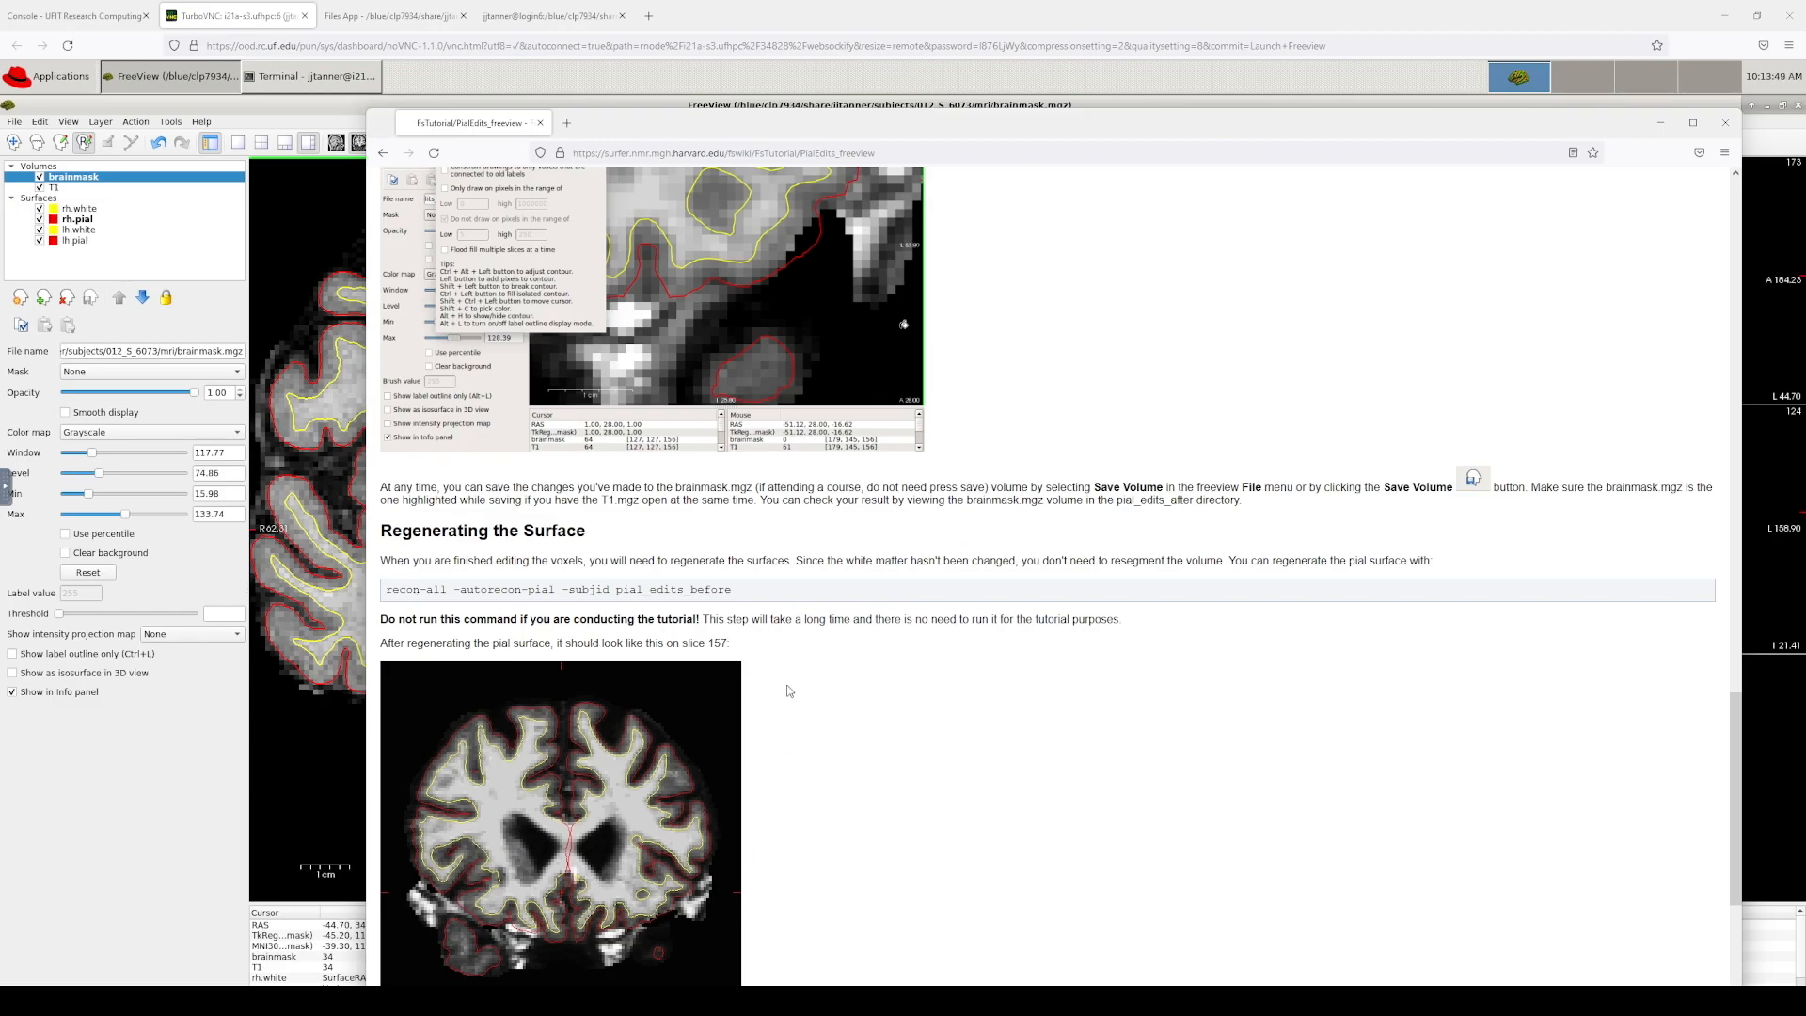
scroll(815, 676, down, 3)
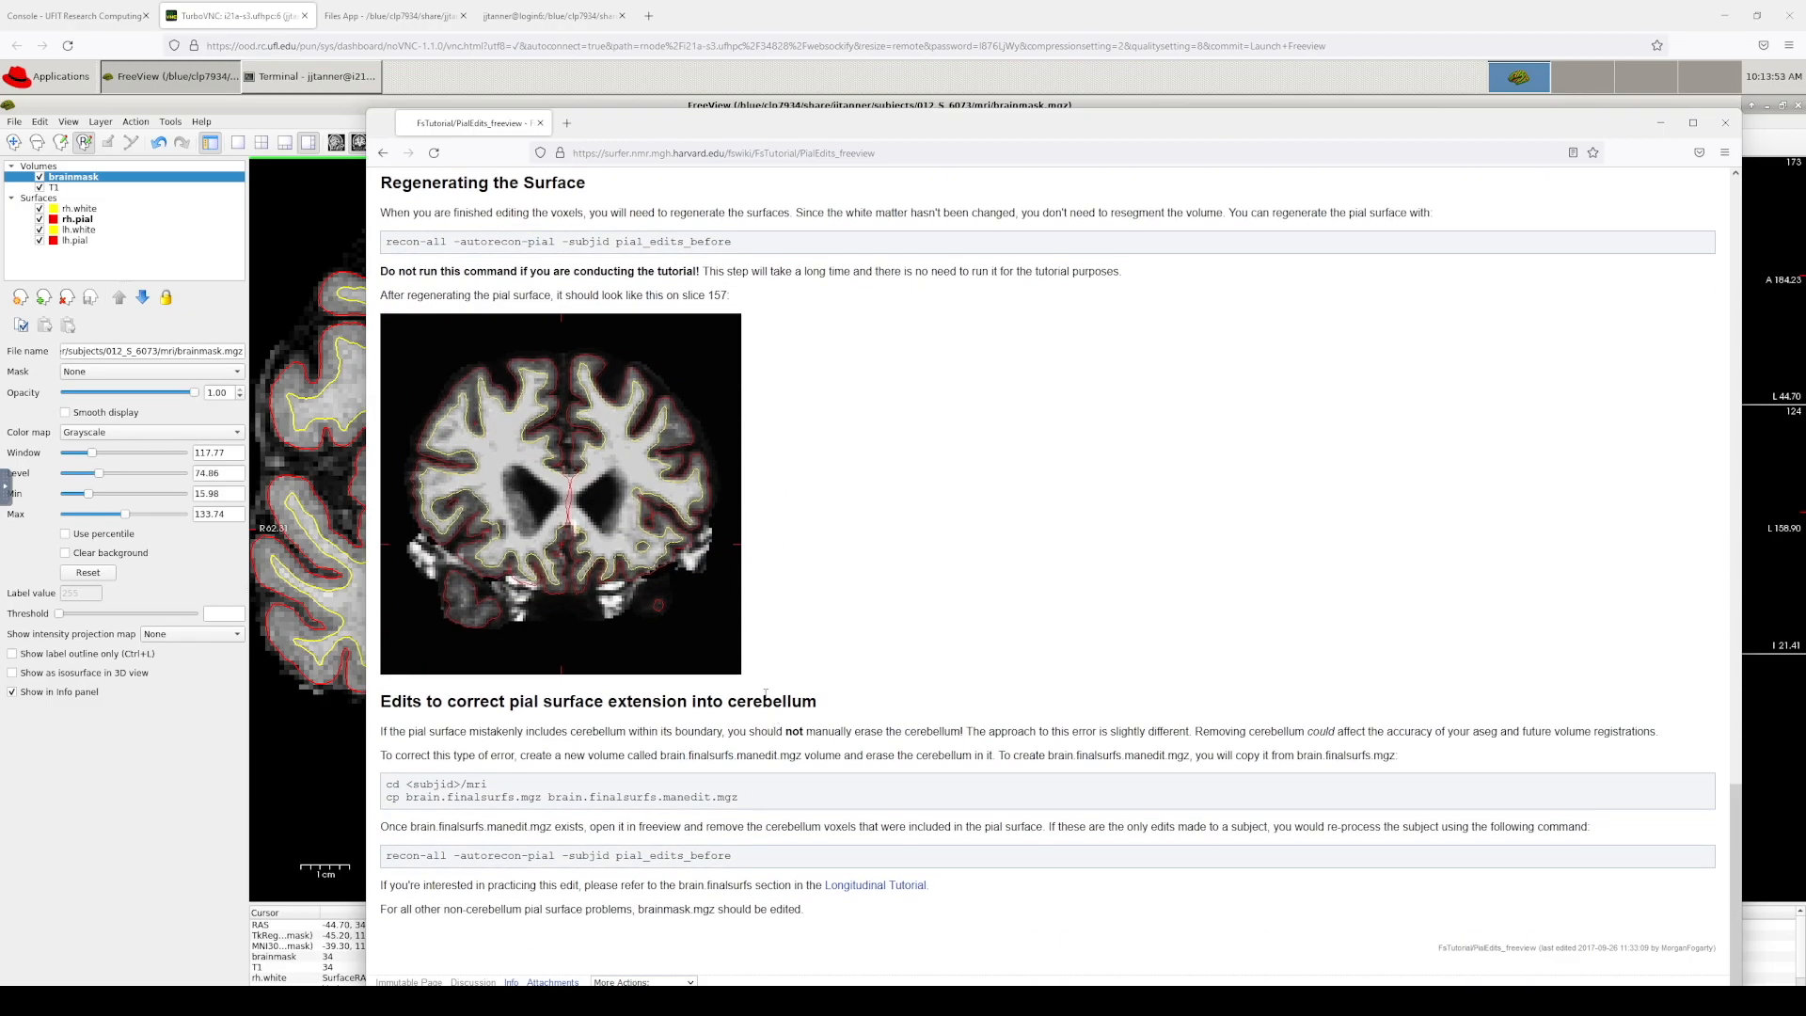
scroll(776, 714, up, 4)
click(382, 153)
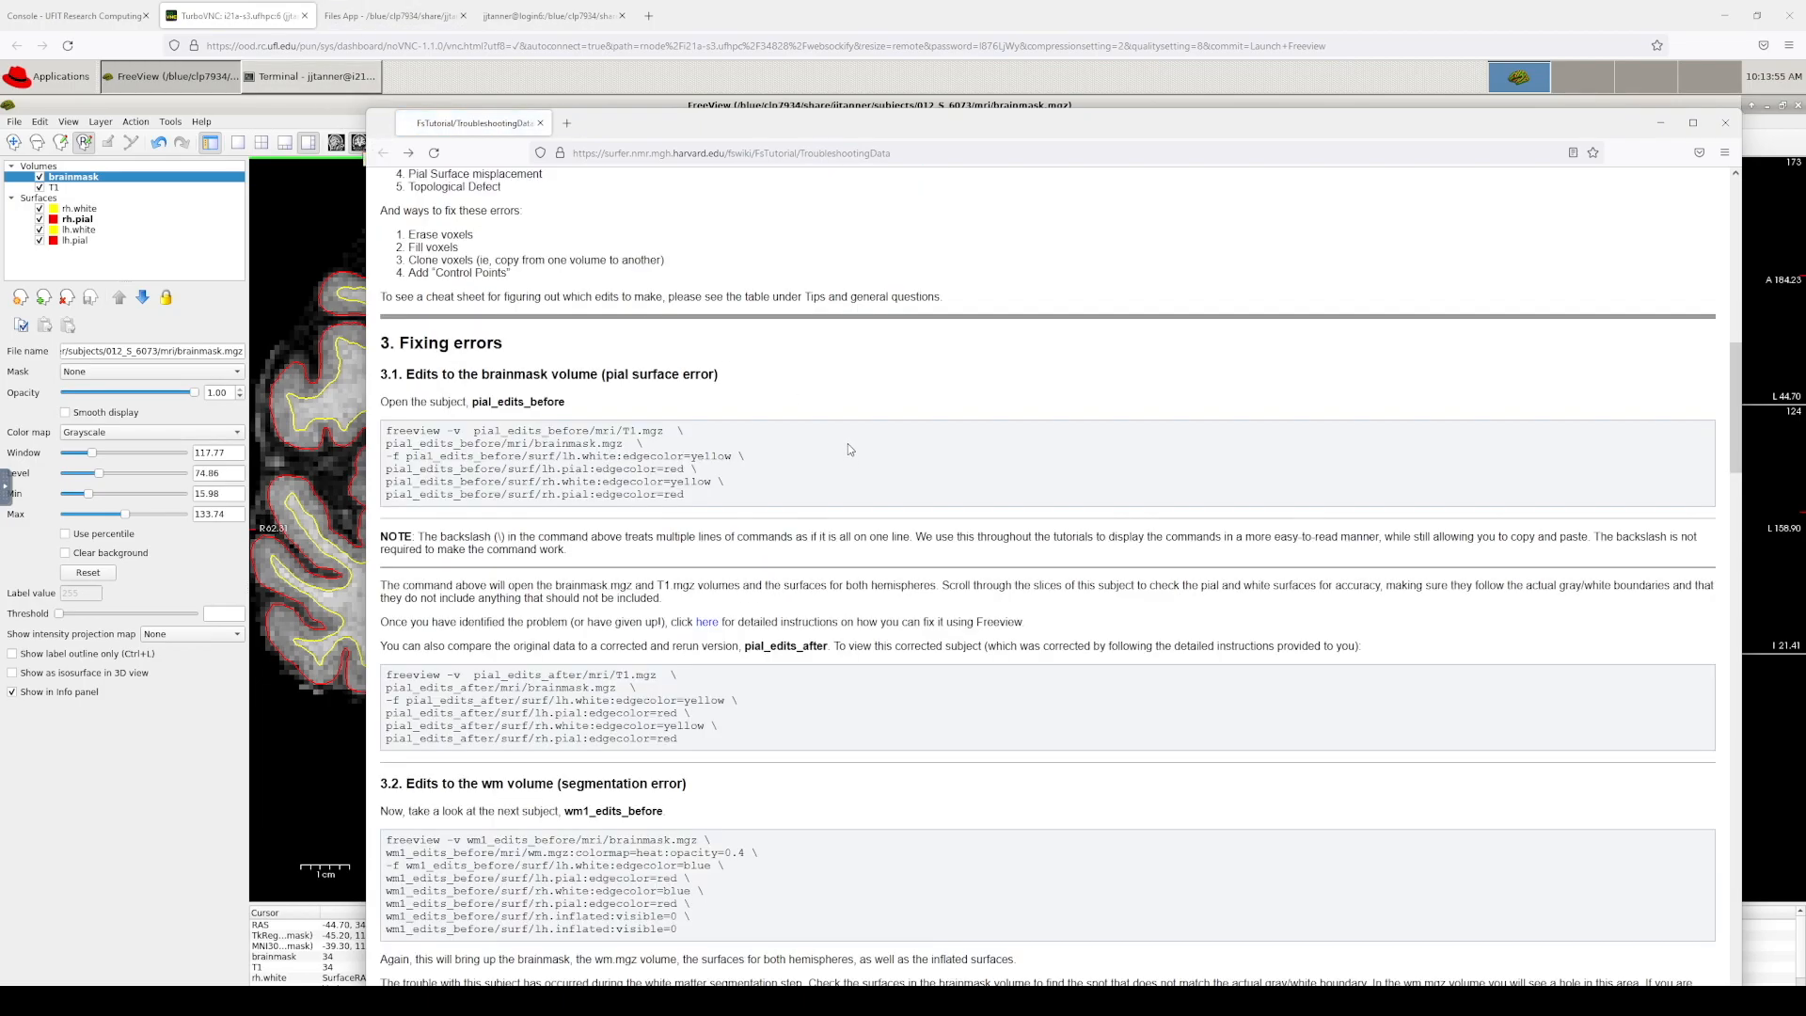
scroll(814, 555, down, 4)
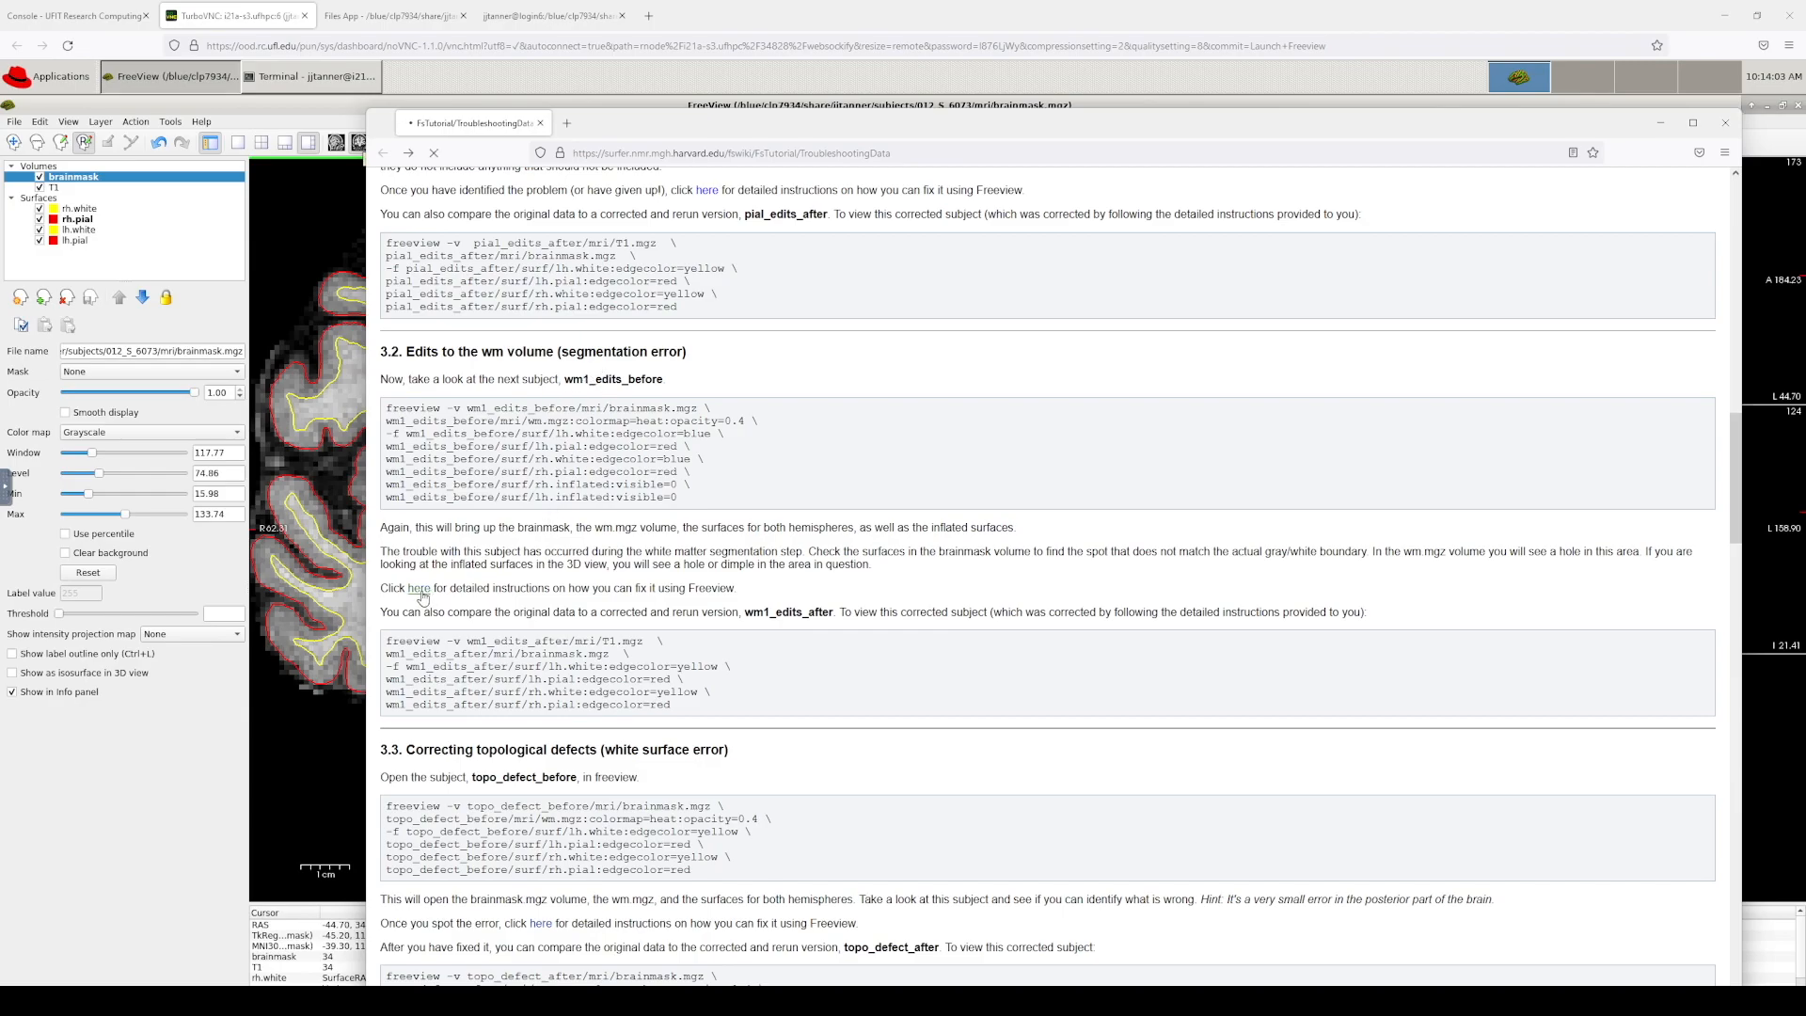
click(419, 589)
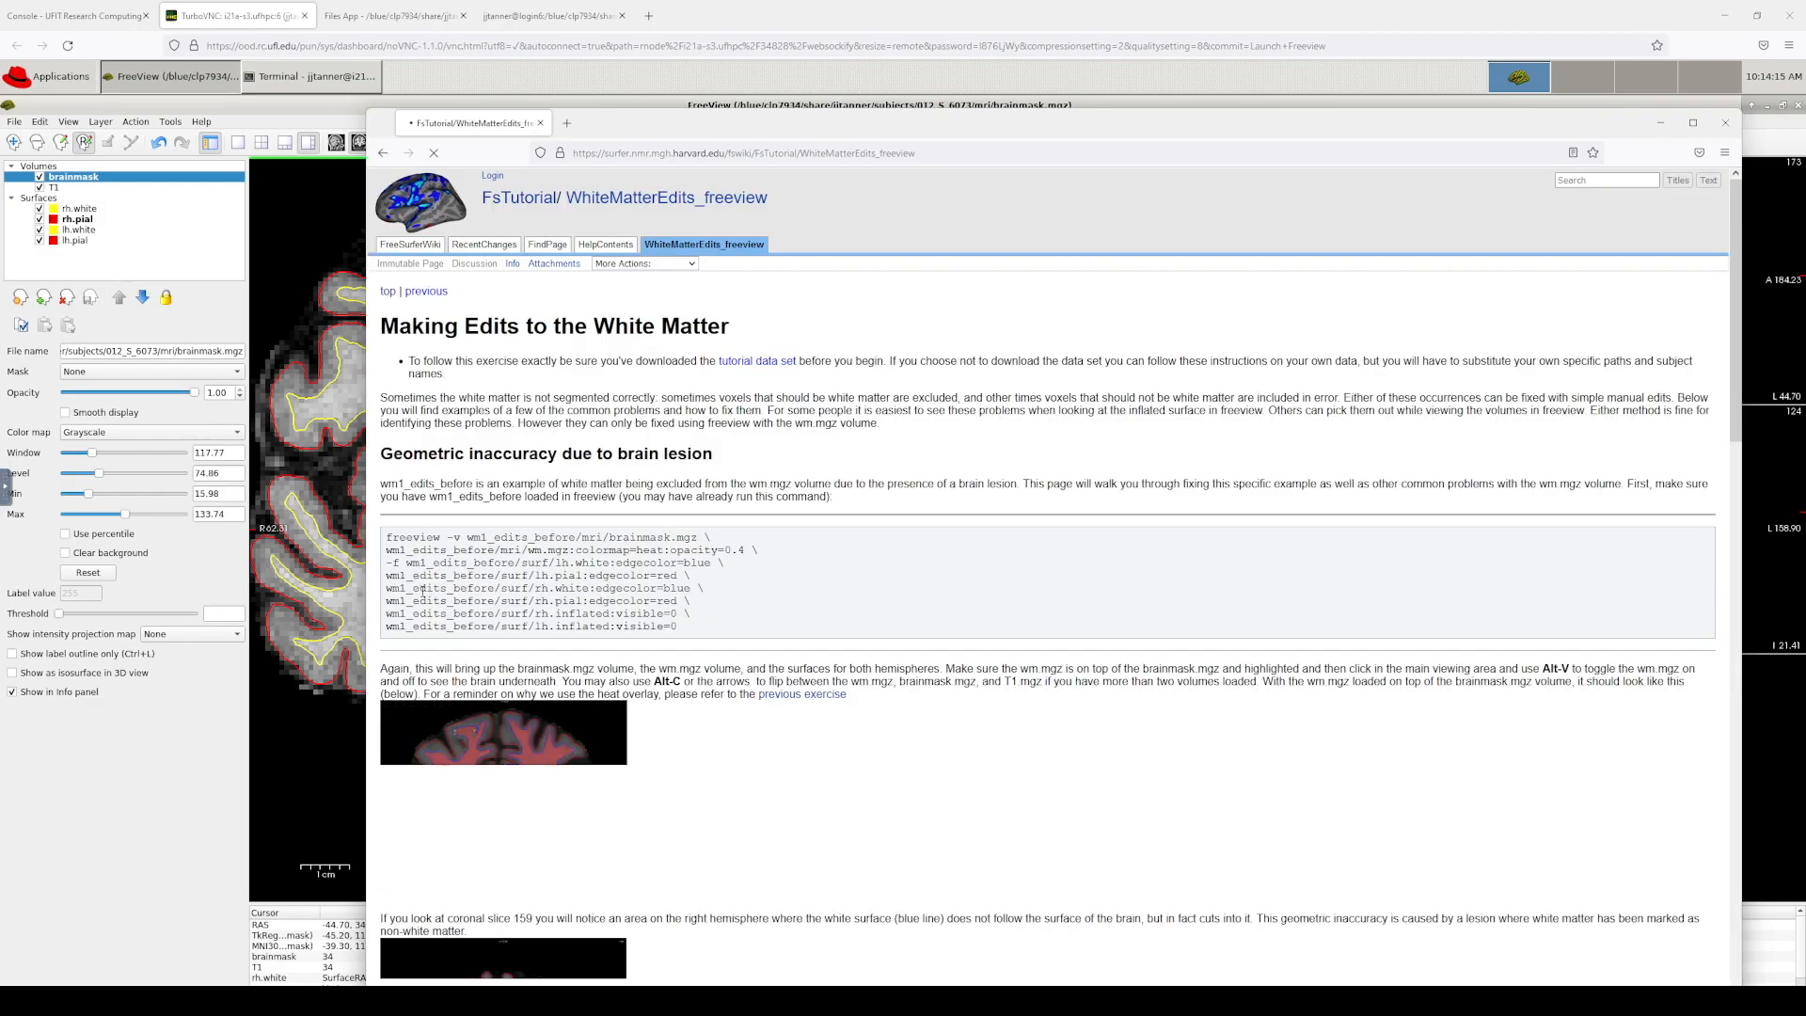
Step: Scroll through the WhiteMatterEdits_freeview tutorial to read the white matter edits
scroll(895, 625, down, 3)
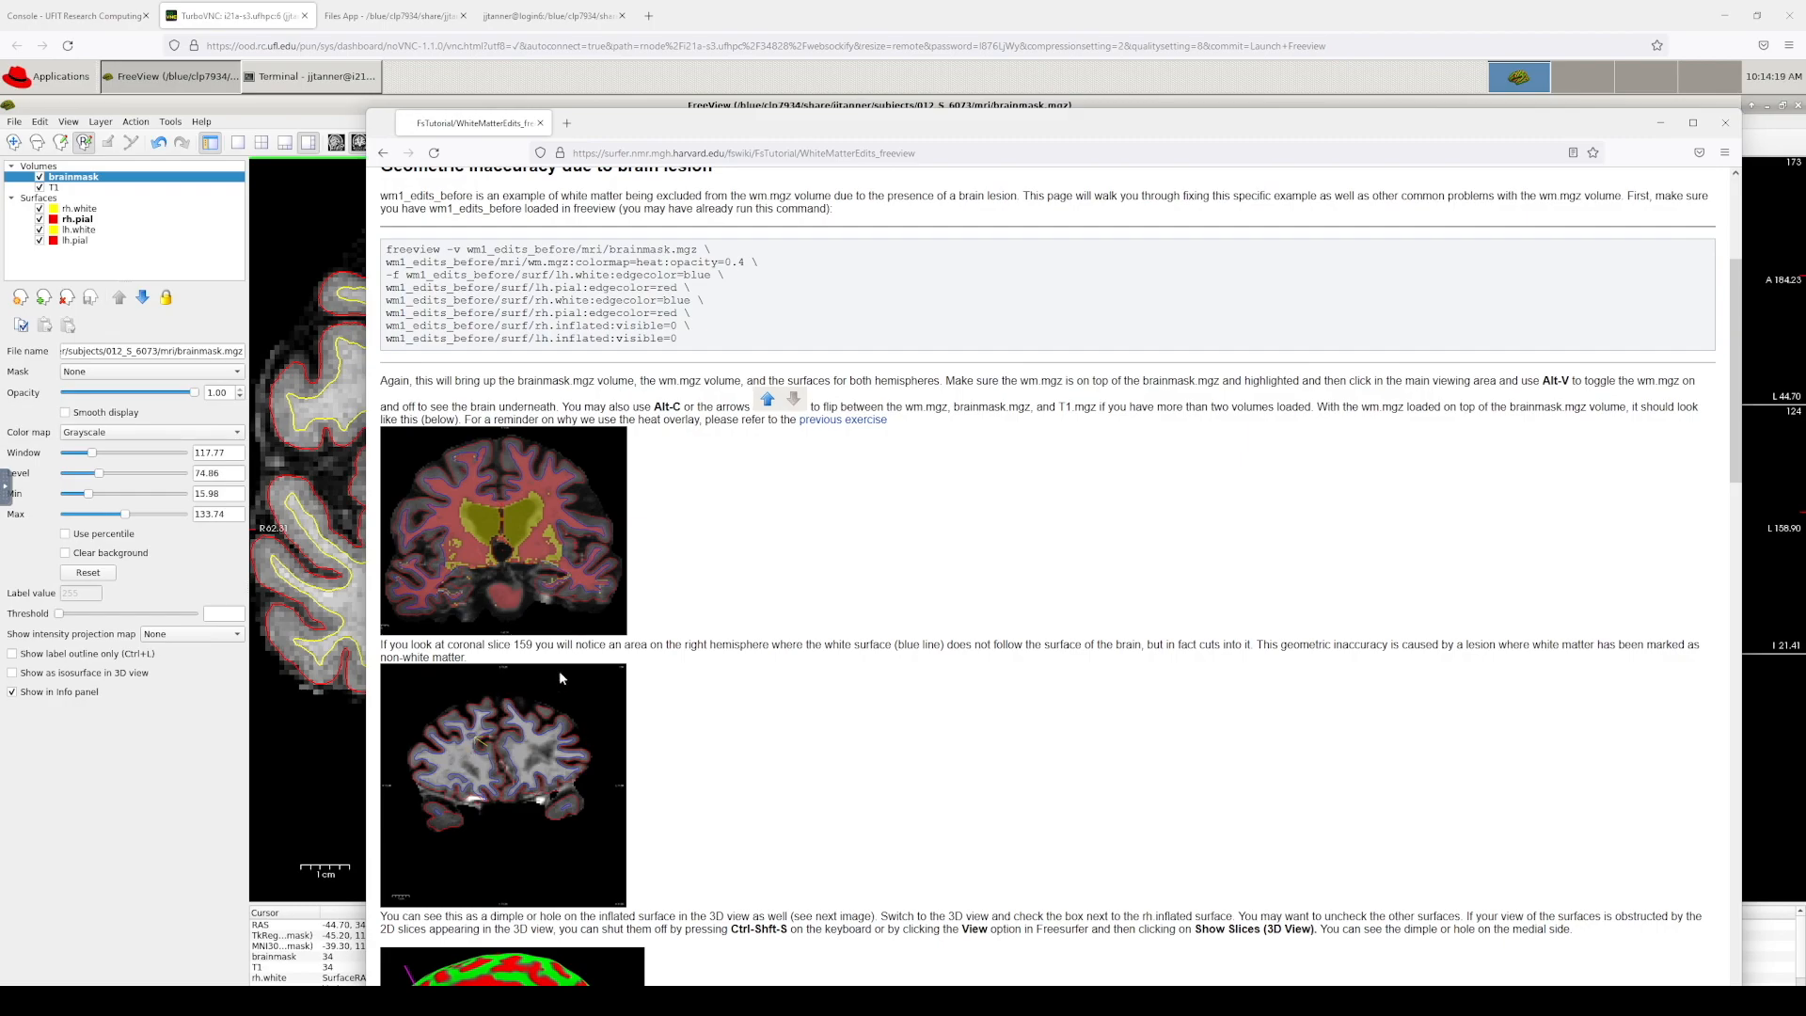
scroll(668, 611, down, 2)
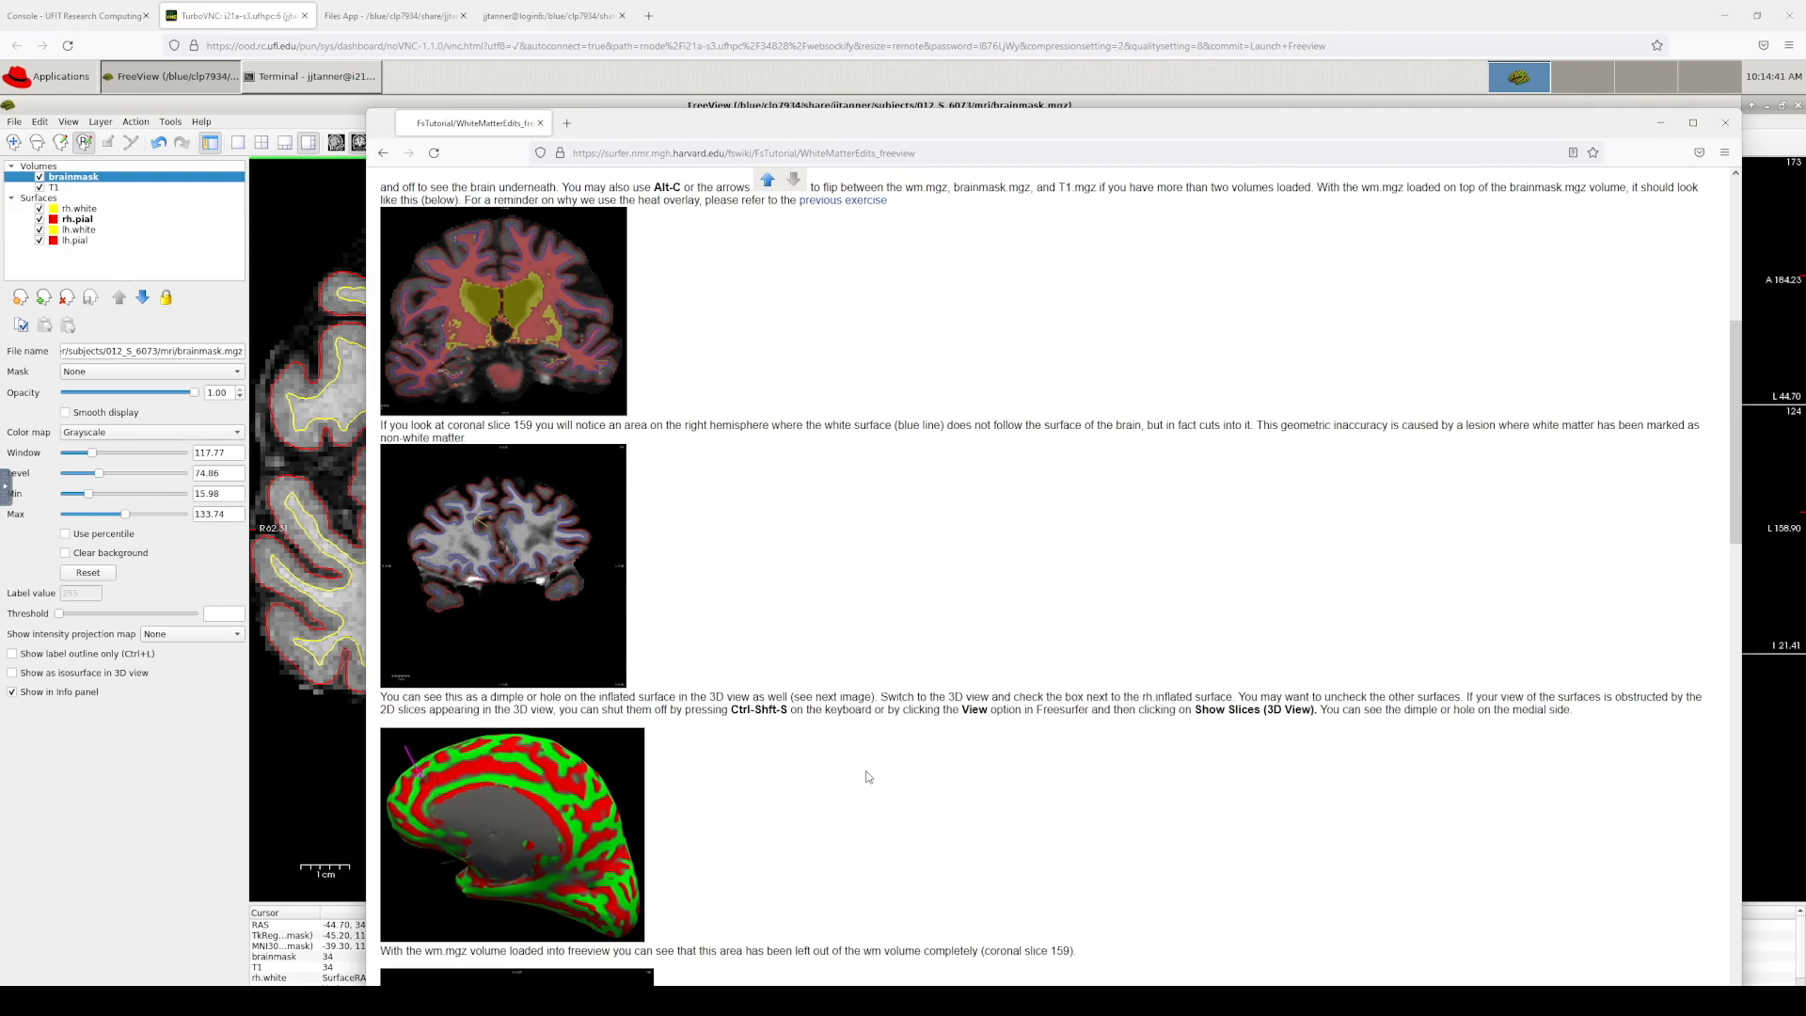
scroll(867, 774, down, 5)
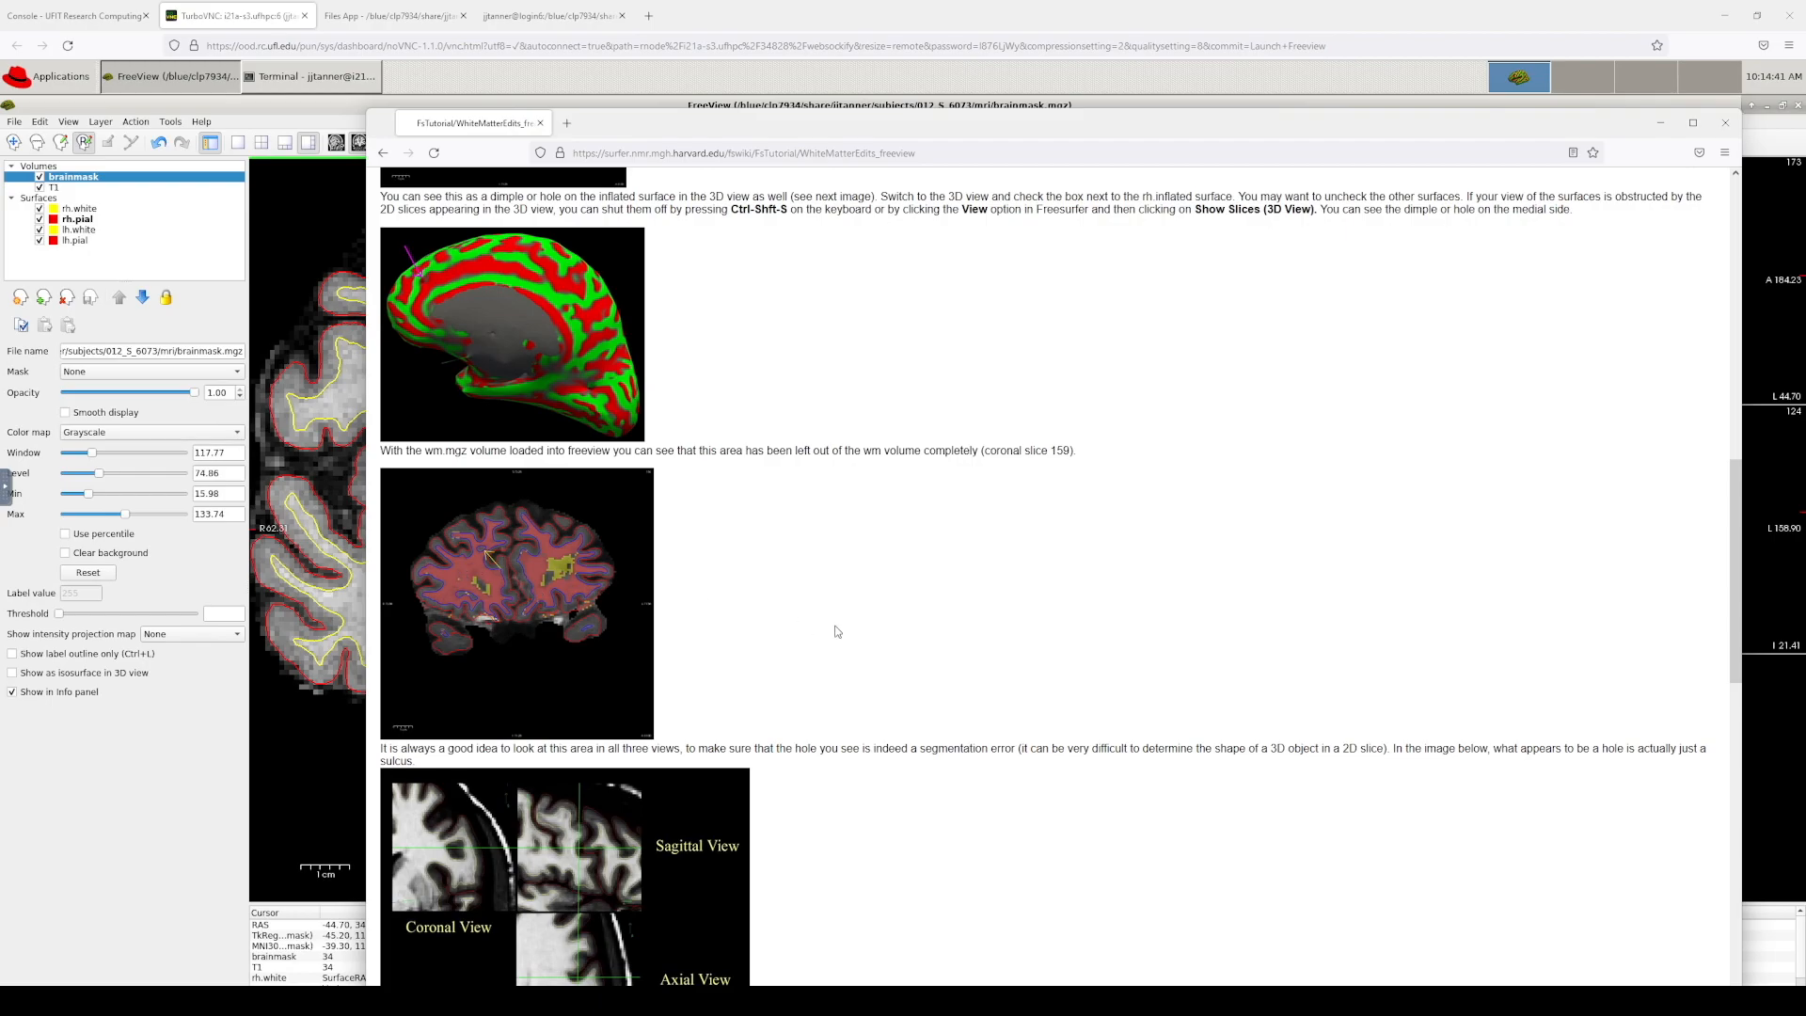
scroll(677, 493, down, 4)
scroll(771, 599, down, 4)
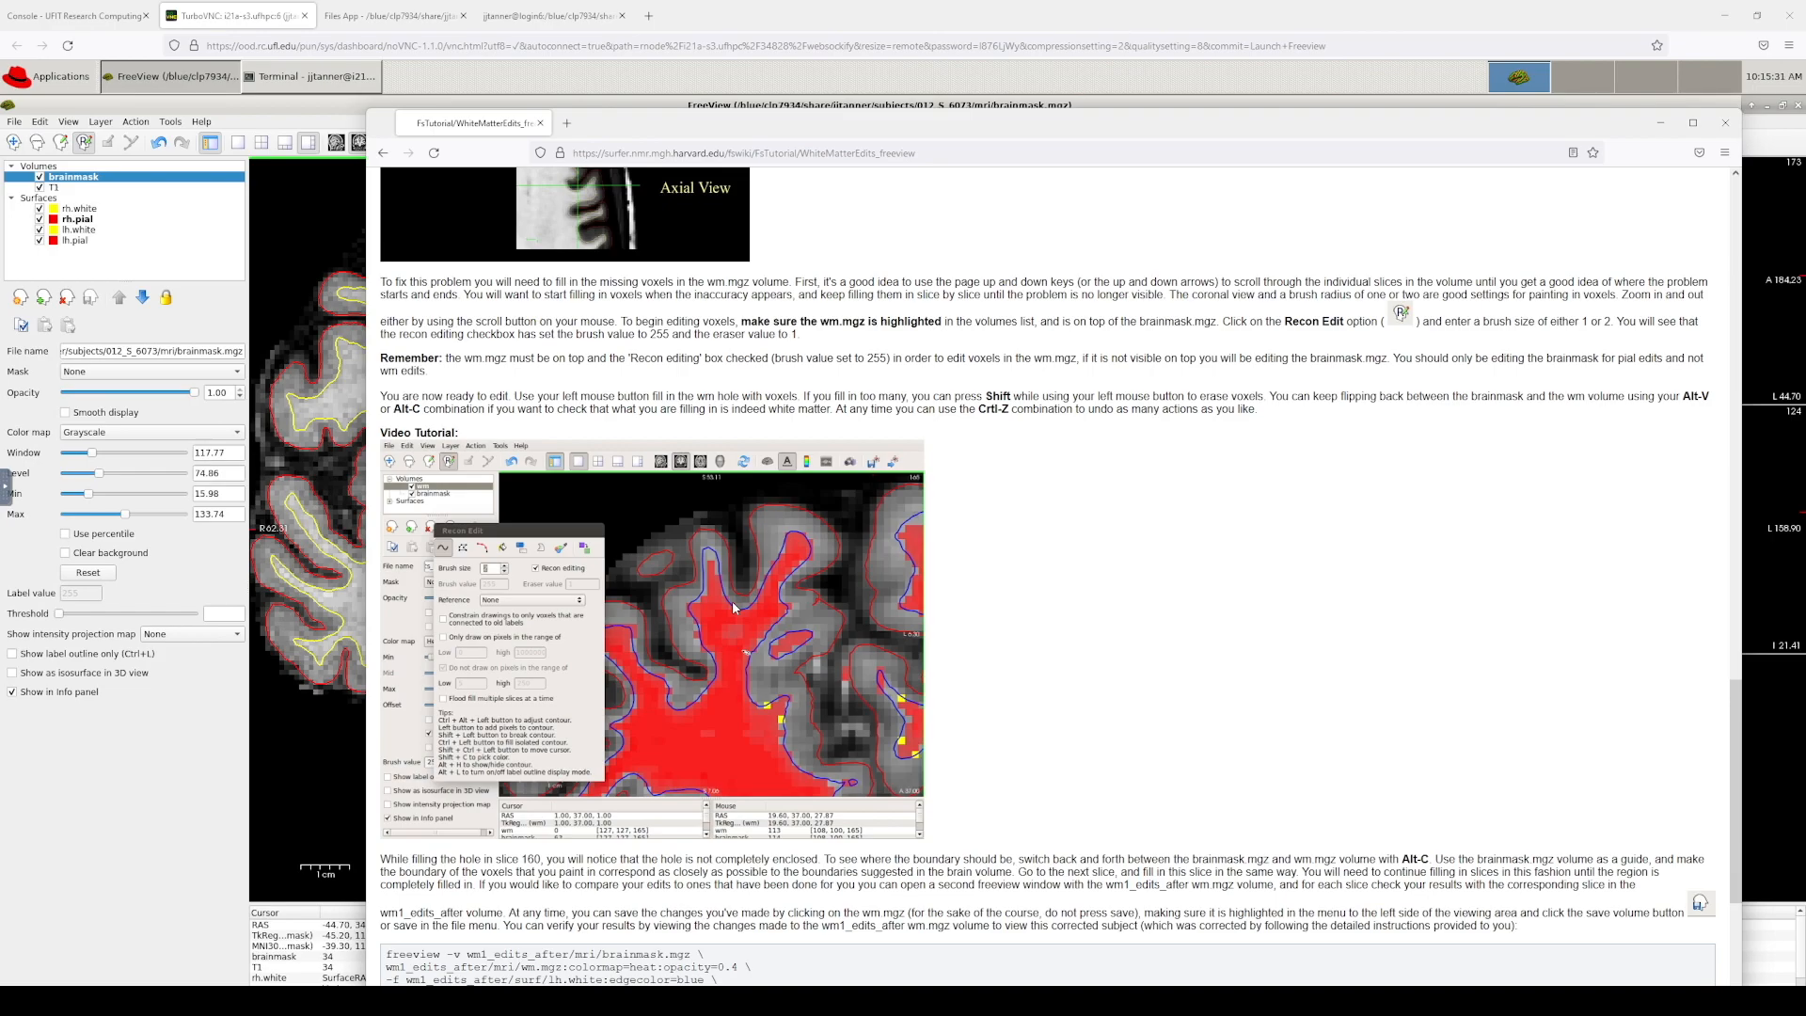
scroll(1021, 576, down, 3)
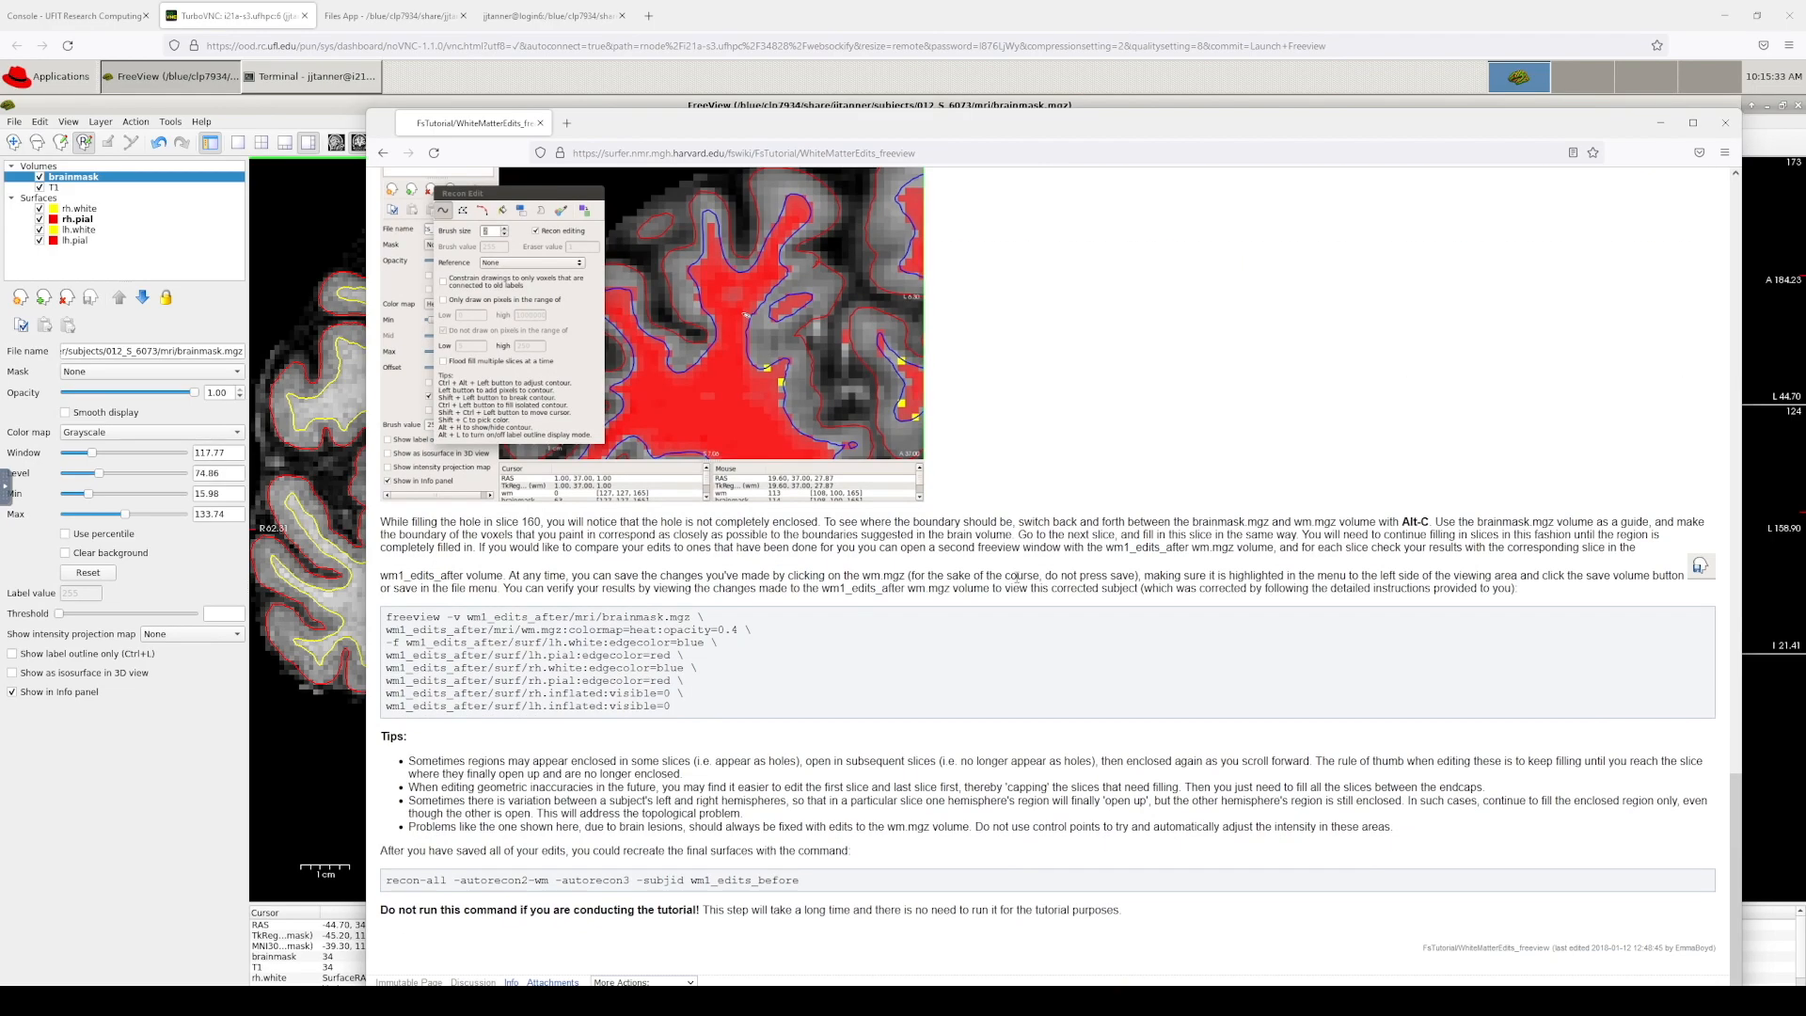
Step: Return to TroubleshootingData and open the TopologicalDefect_freeview page from section 3.3
click(383, 154)
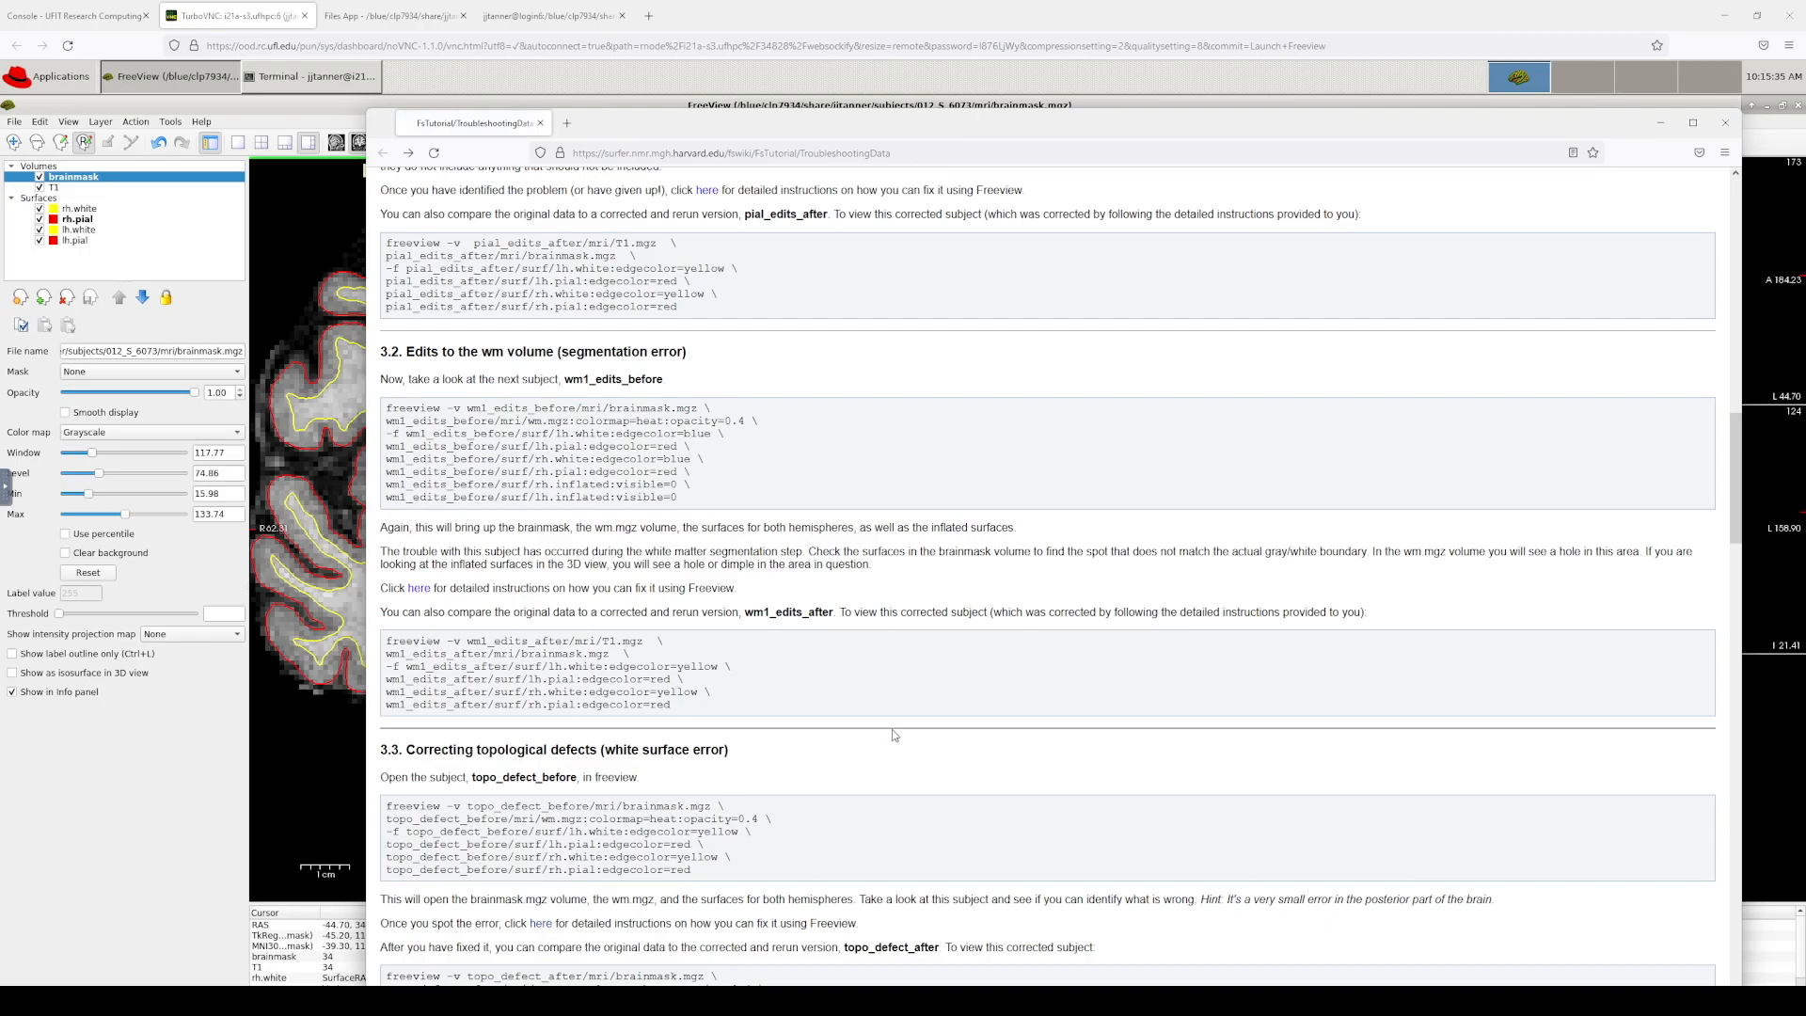
scroll(882, 700, down, 3)
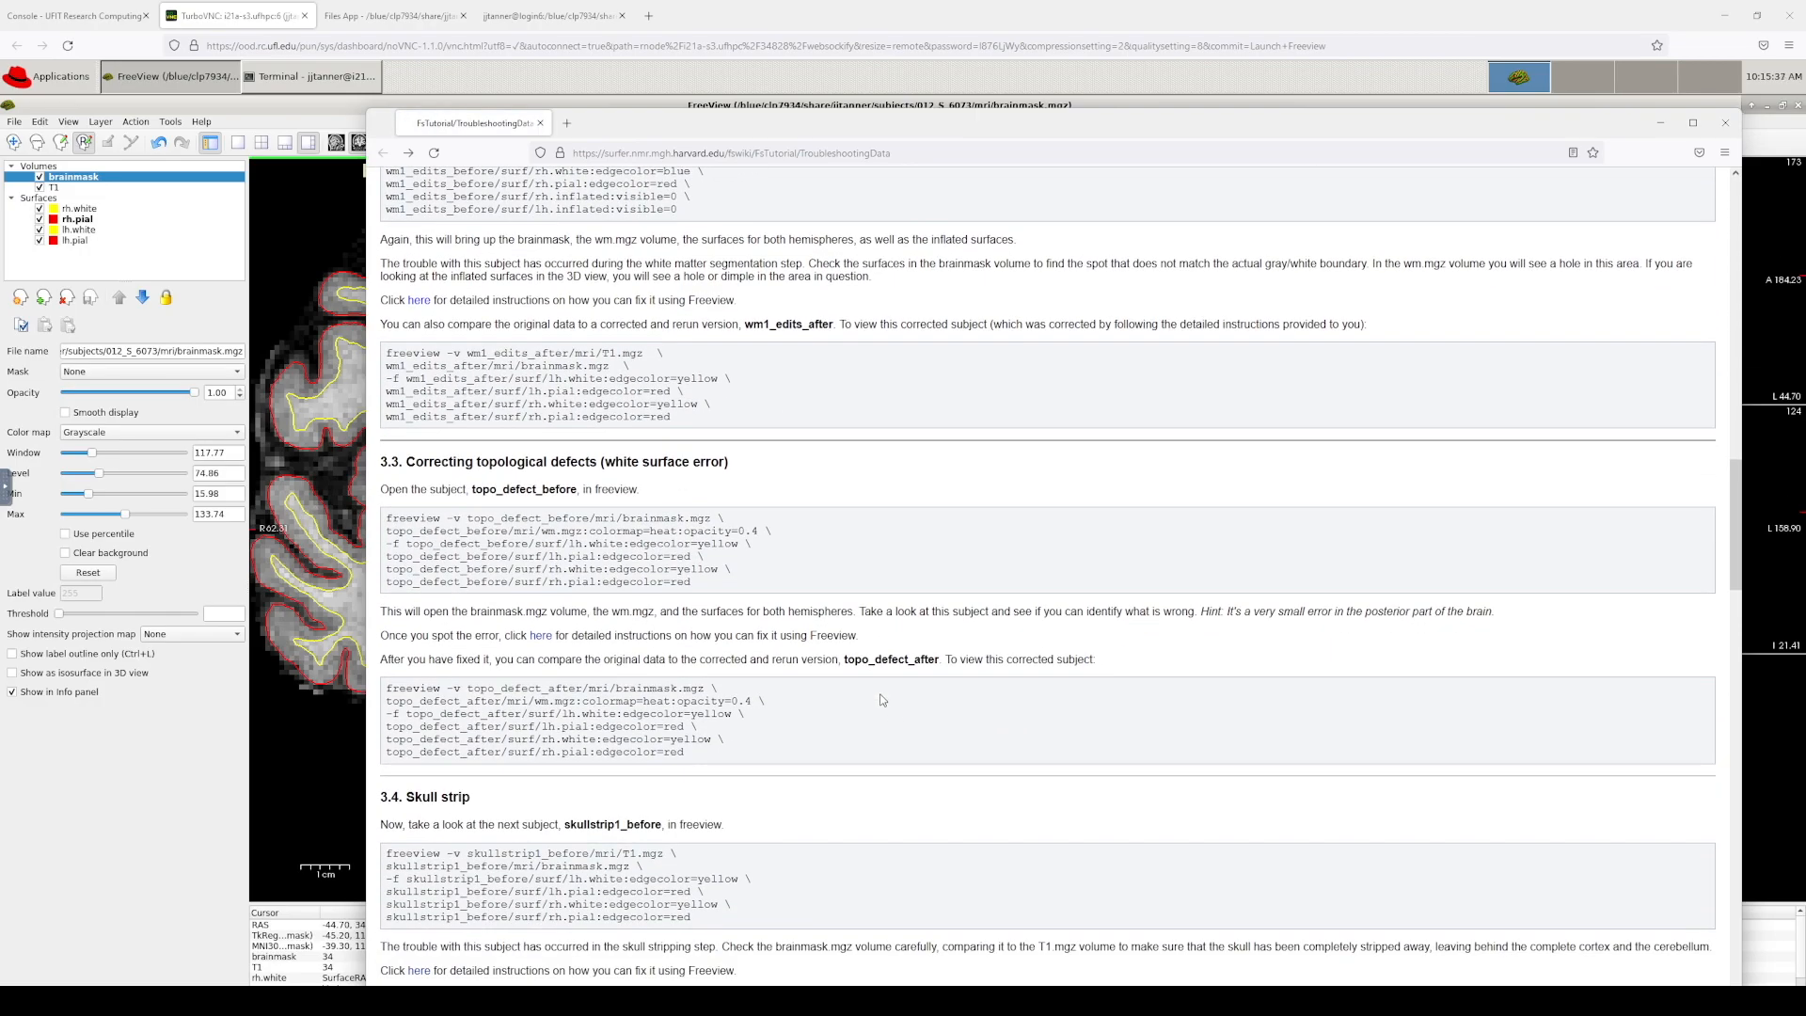
click(542, 639)
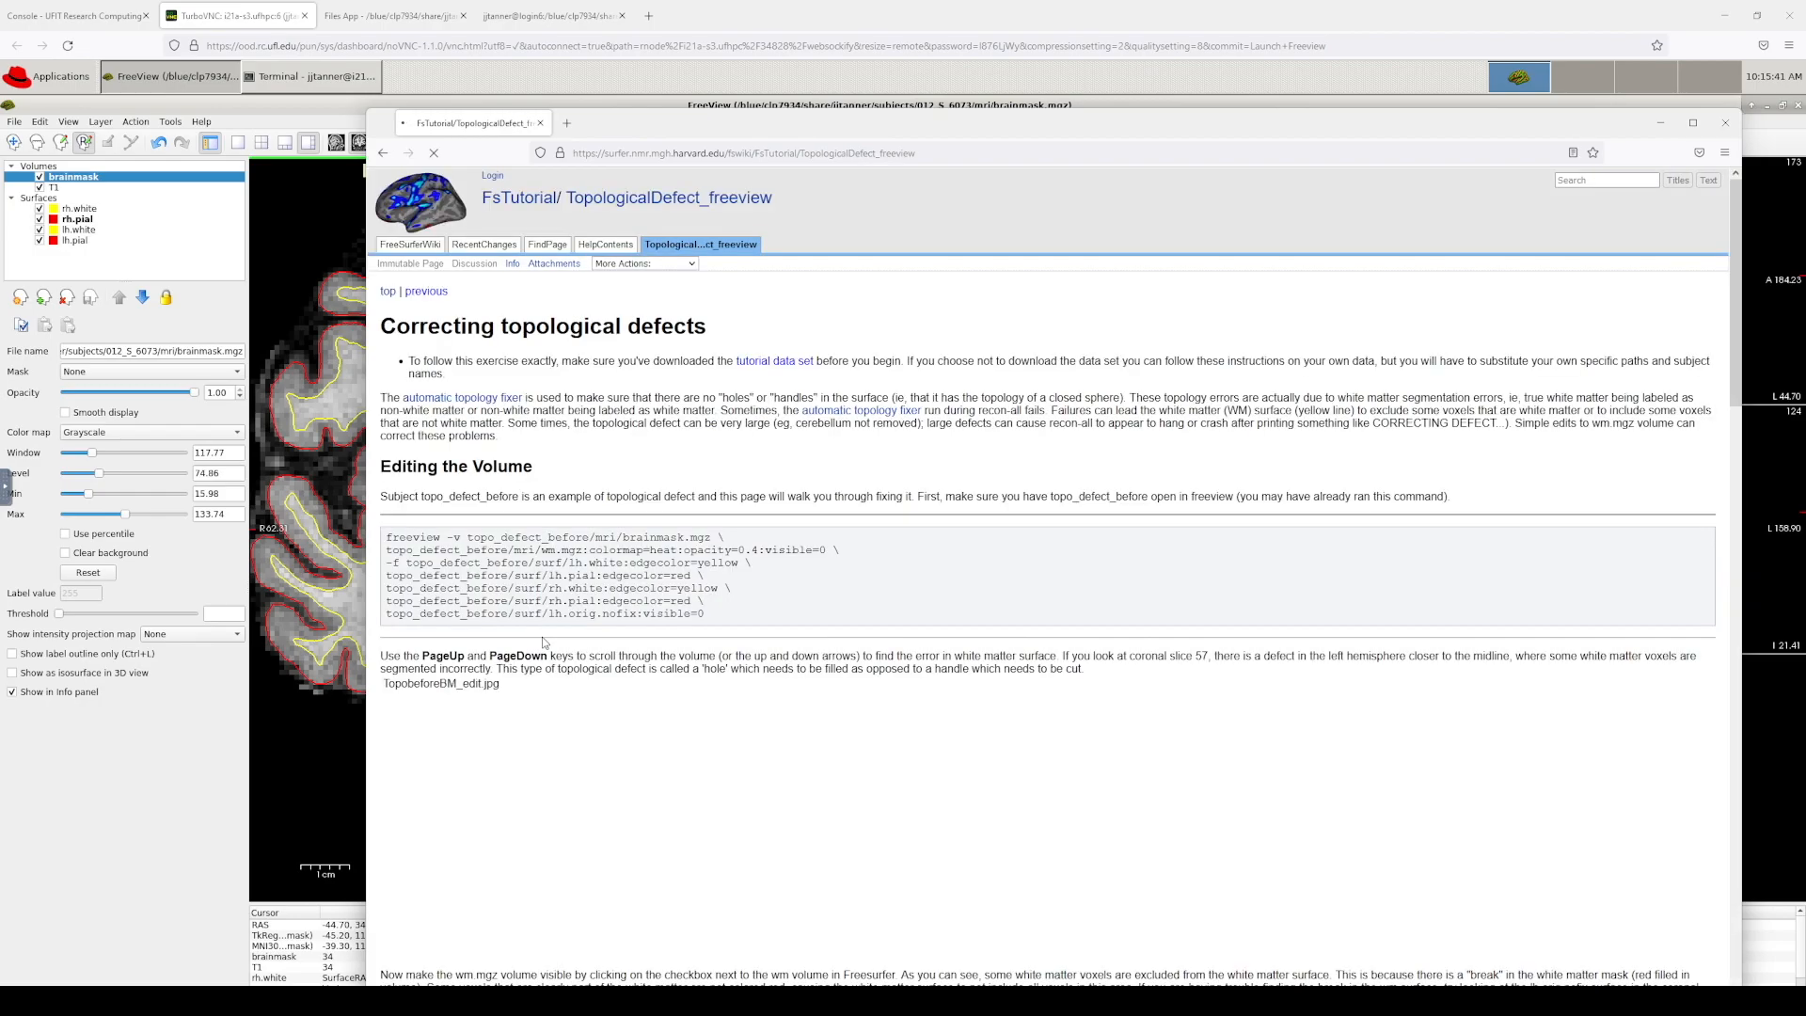
Step: Zoom the topological defect tutorial to 240% to show the midline 'hole' defect example
scroll(1170, 571, down, 5)
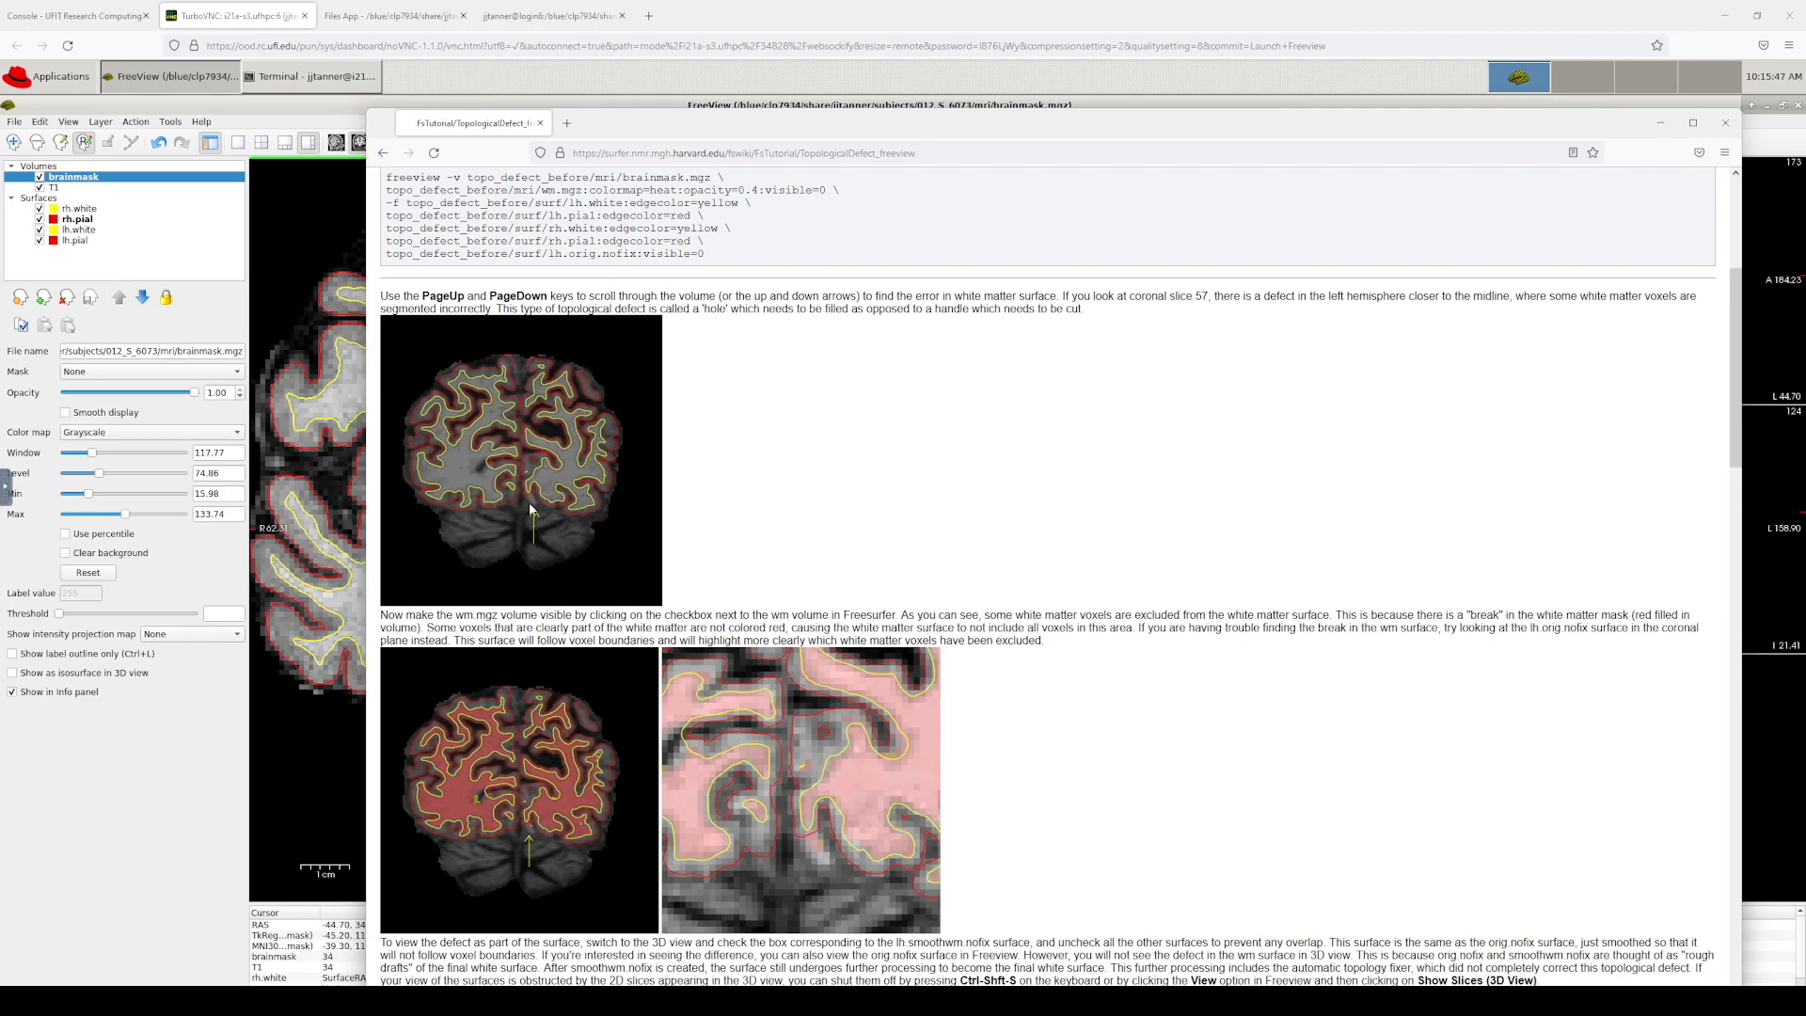
ctrl+scroll(529, 502, up, 7)
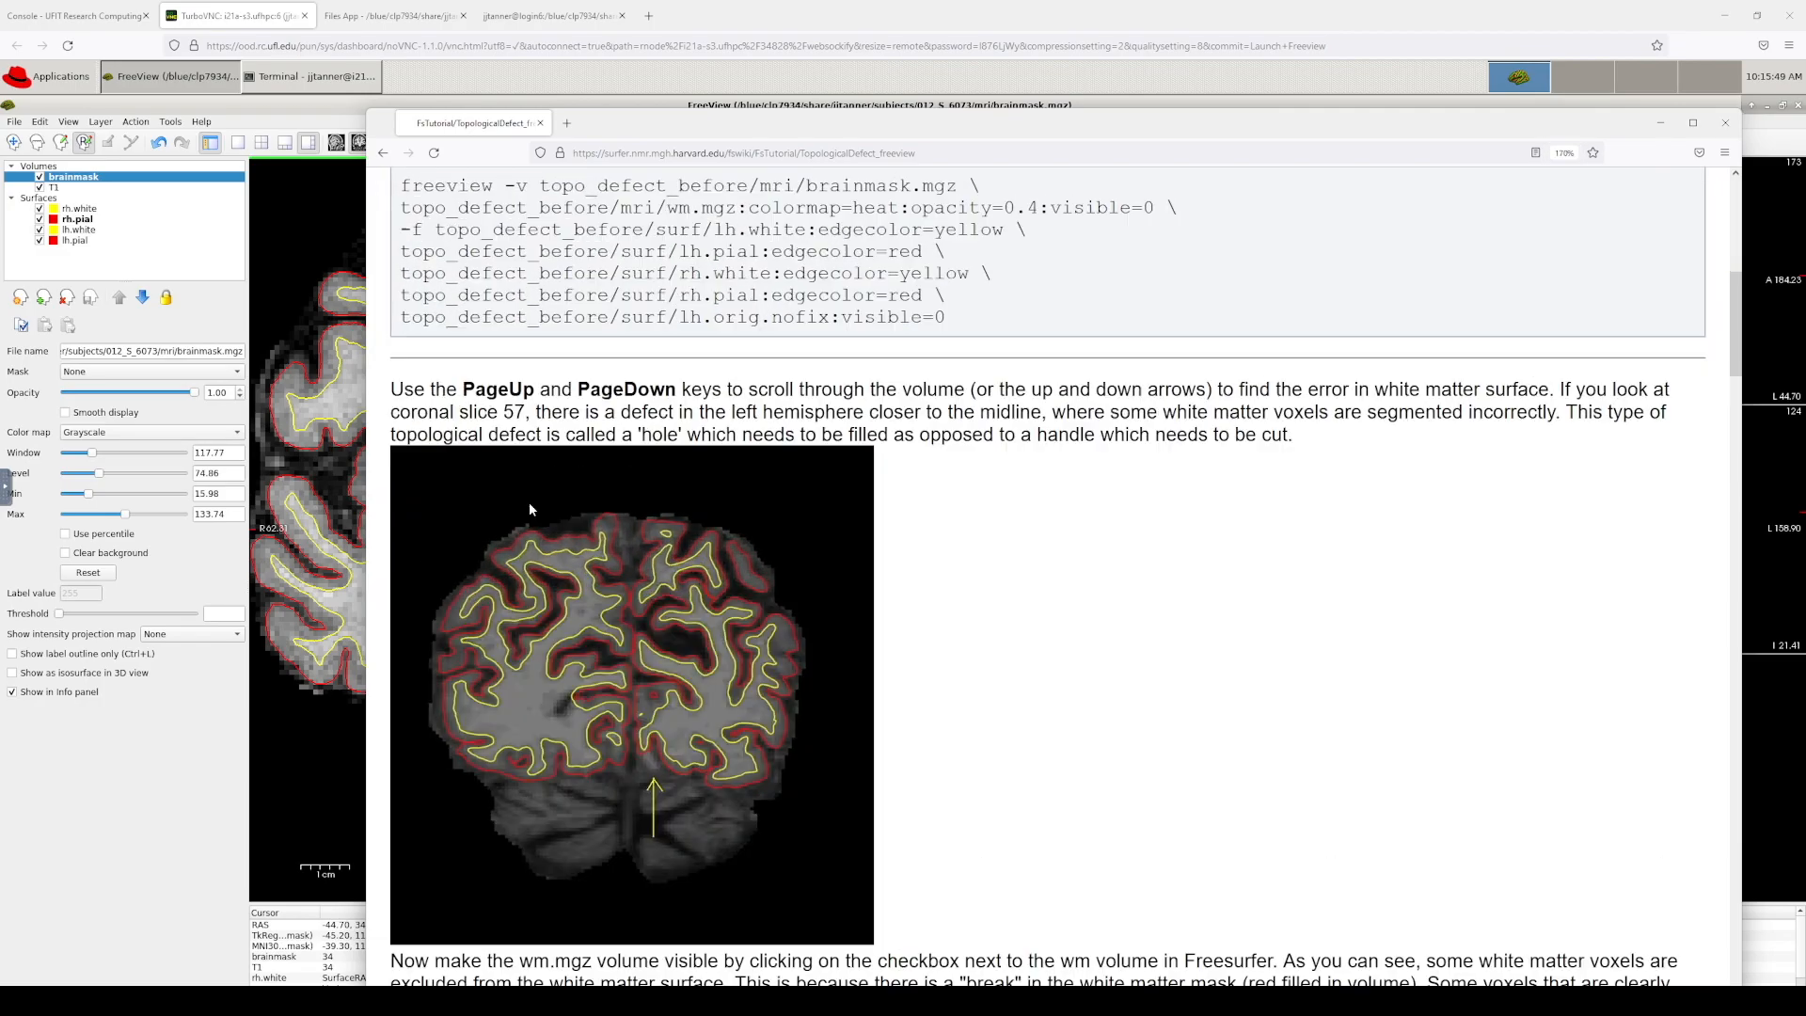
scroll(702, 527, down, 8)
scroll(702, 526, up, 5)
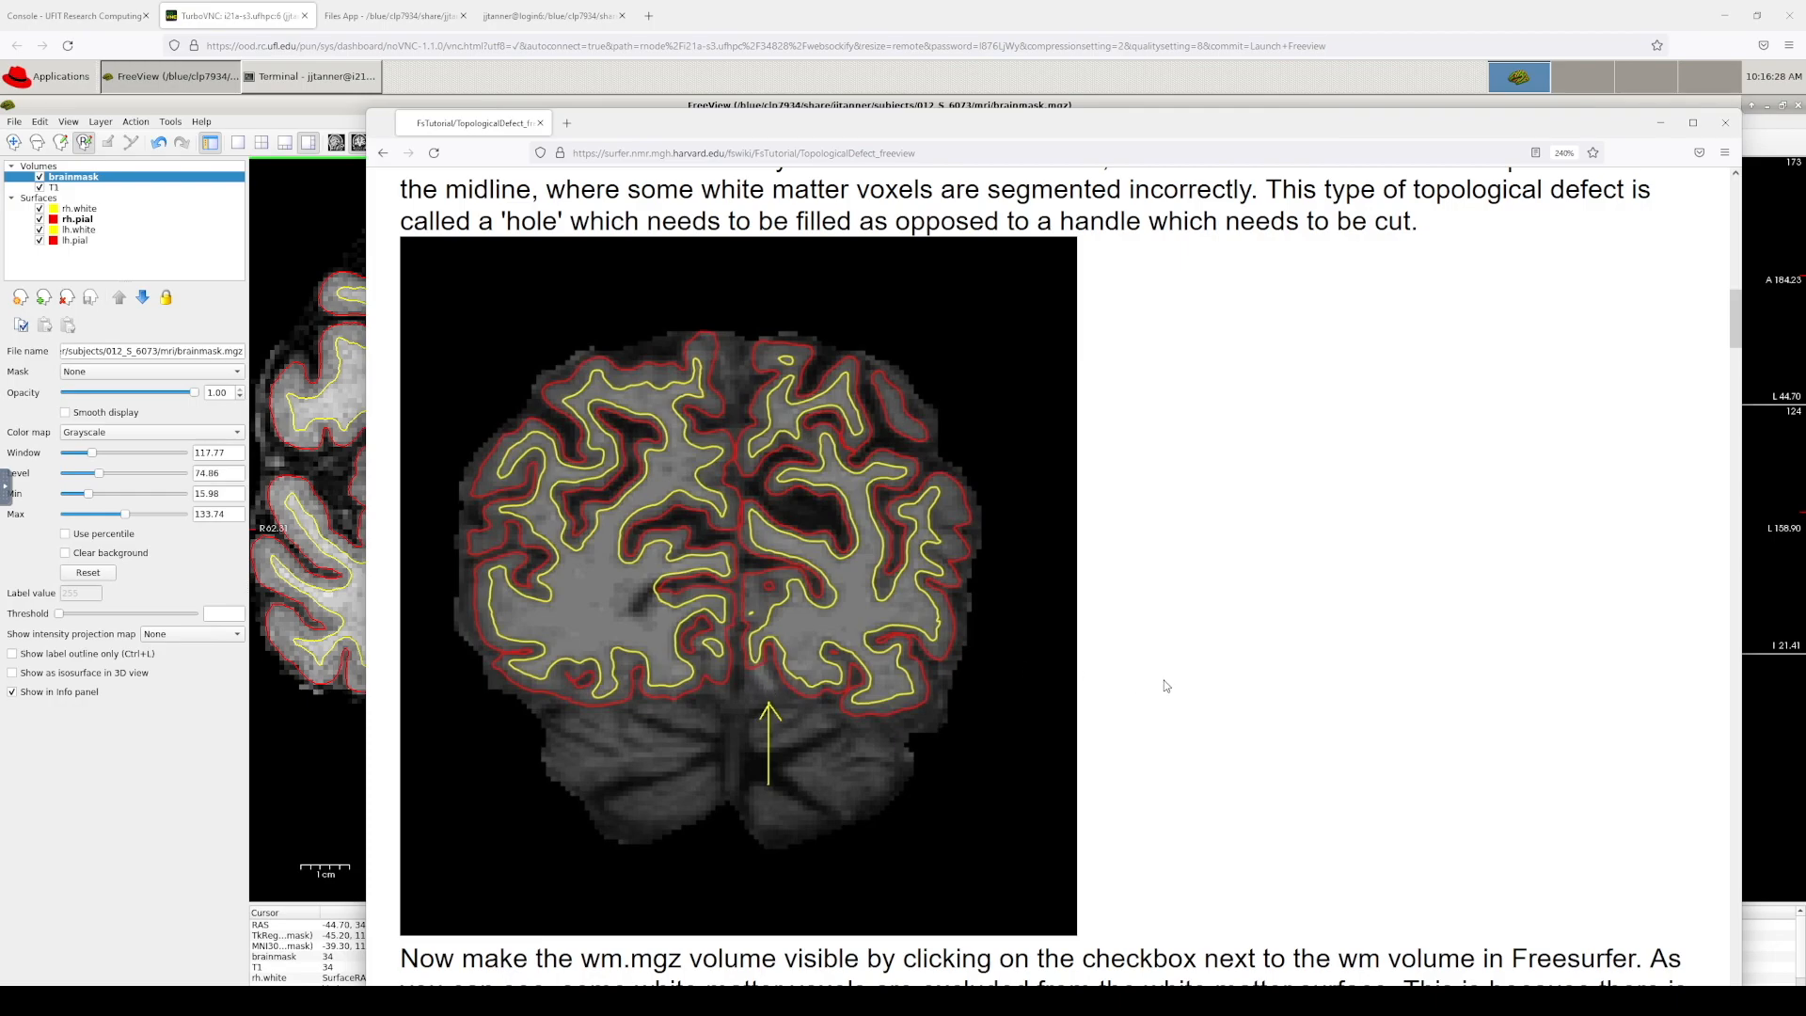
scroll(1132, 676, down, 8)
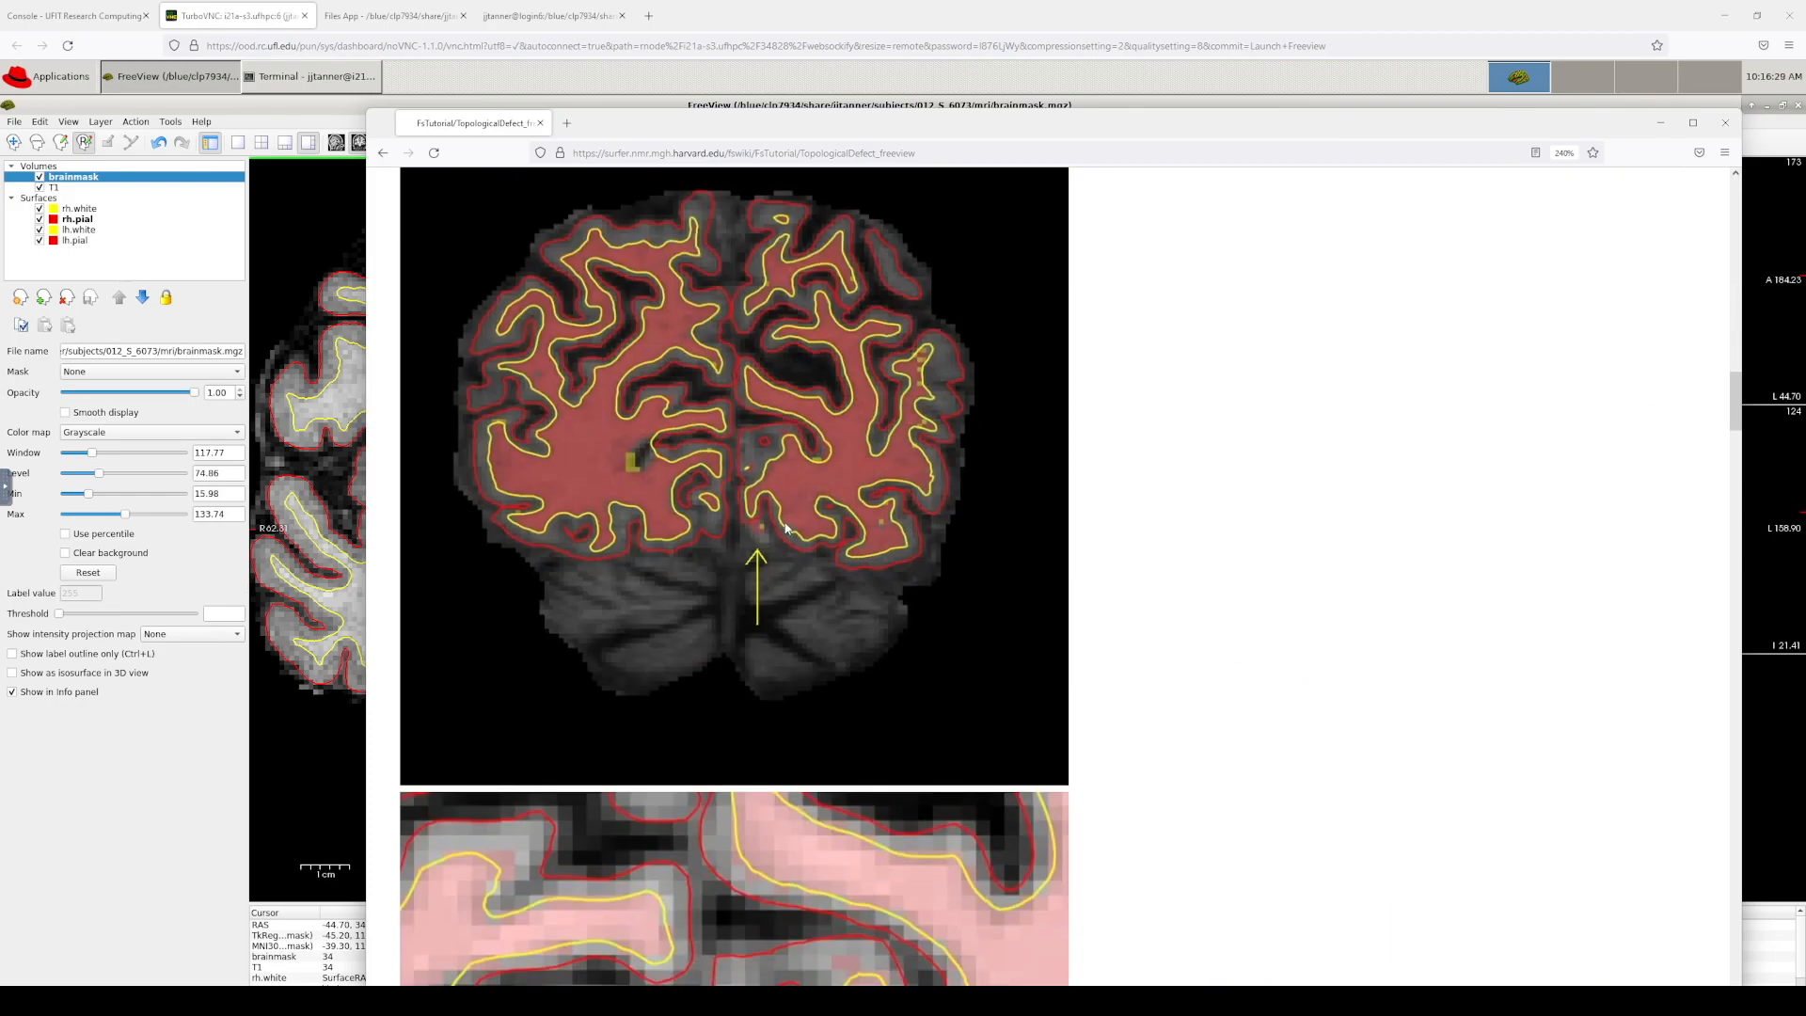
scroll(884, 592, down, 5)
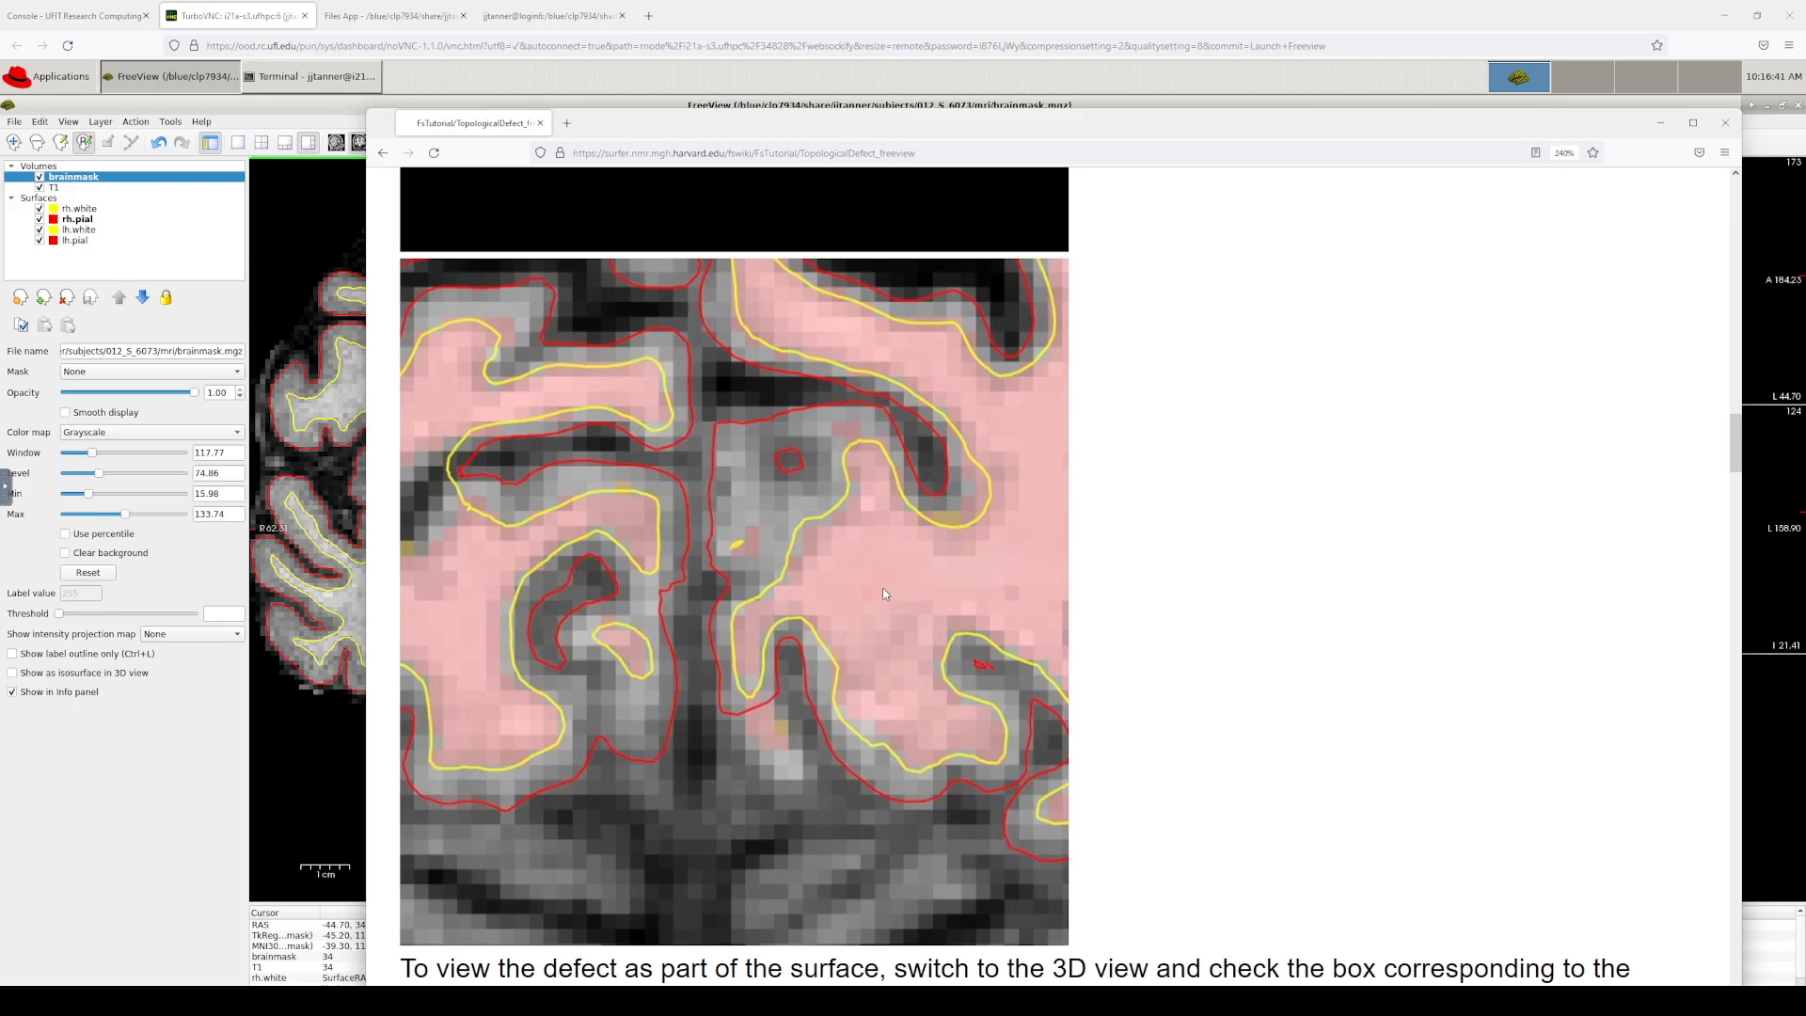
scroll(884, 593, up, 5)
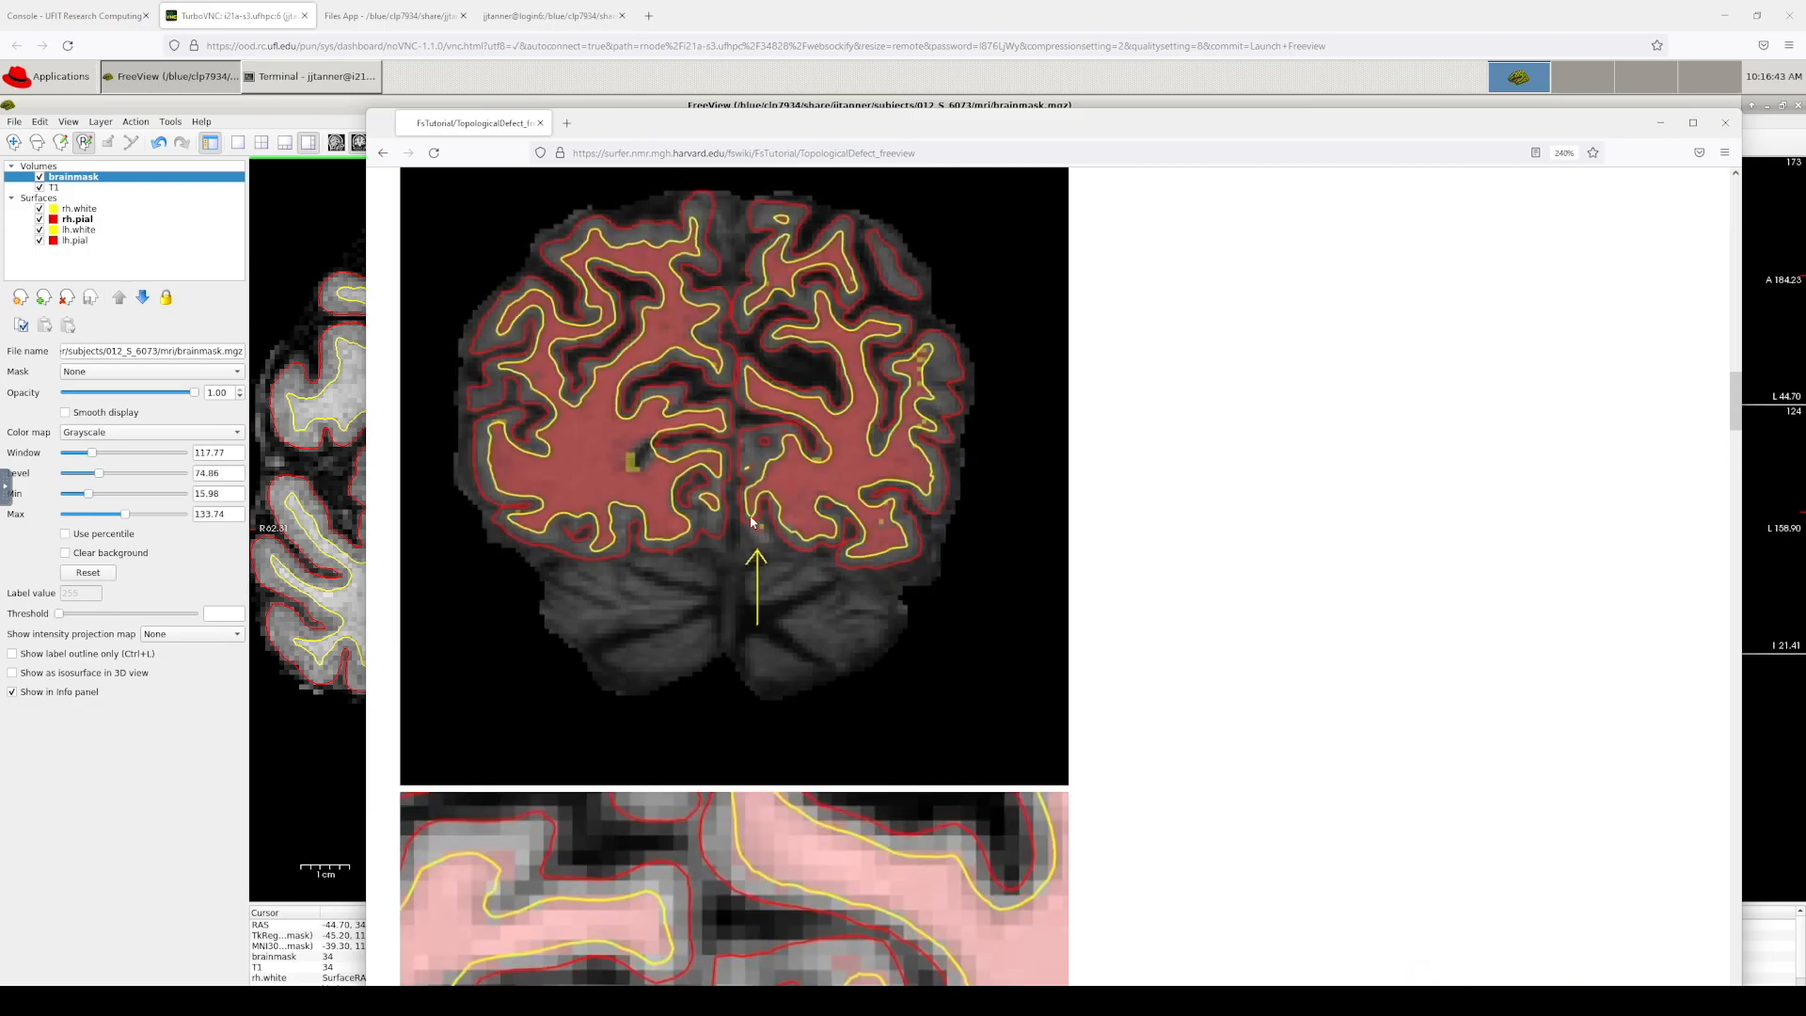
scroll(757, 535, up, 11)
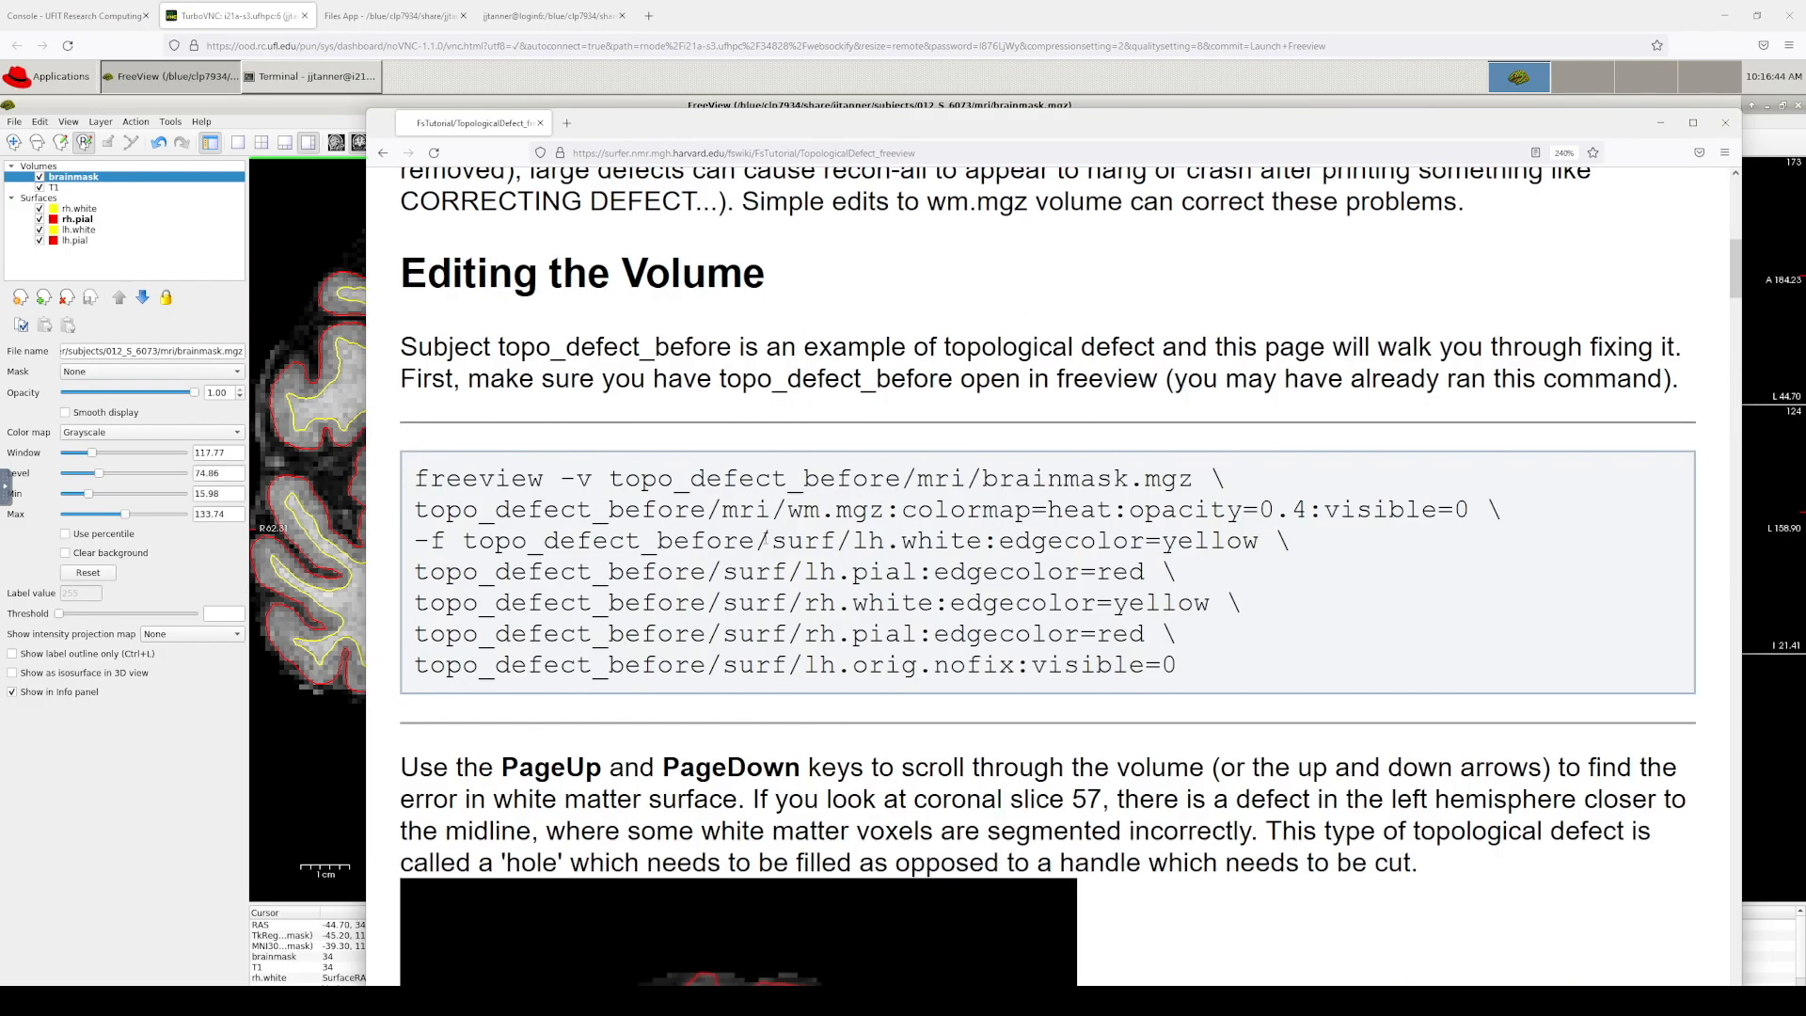
scroll(996, 485, down, 6)
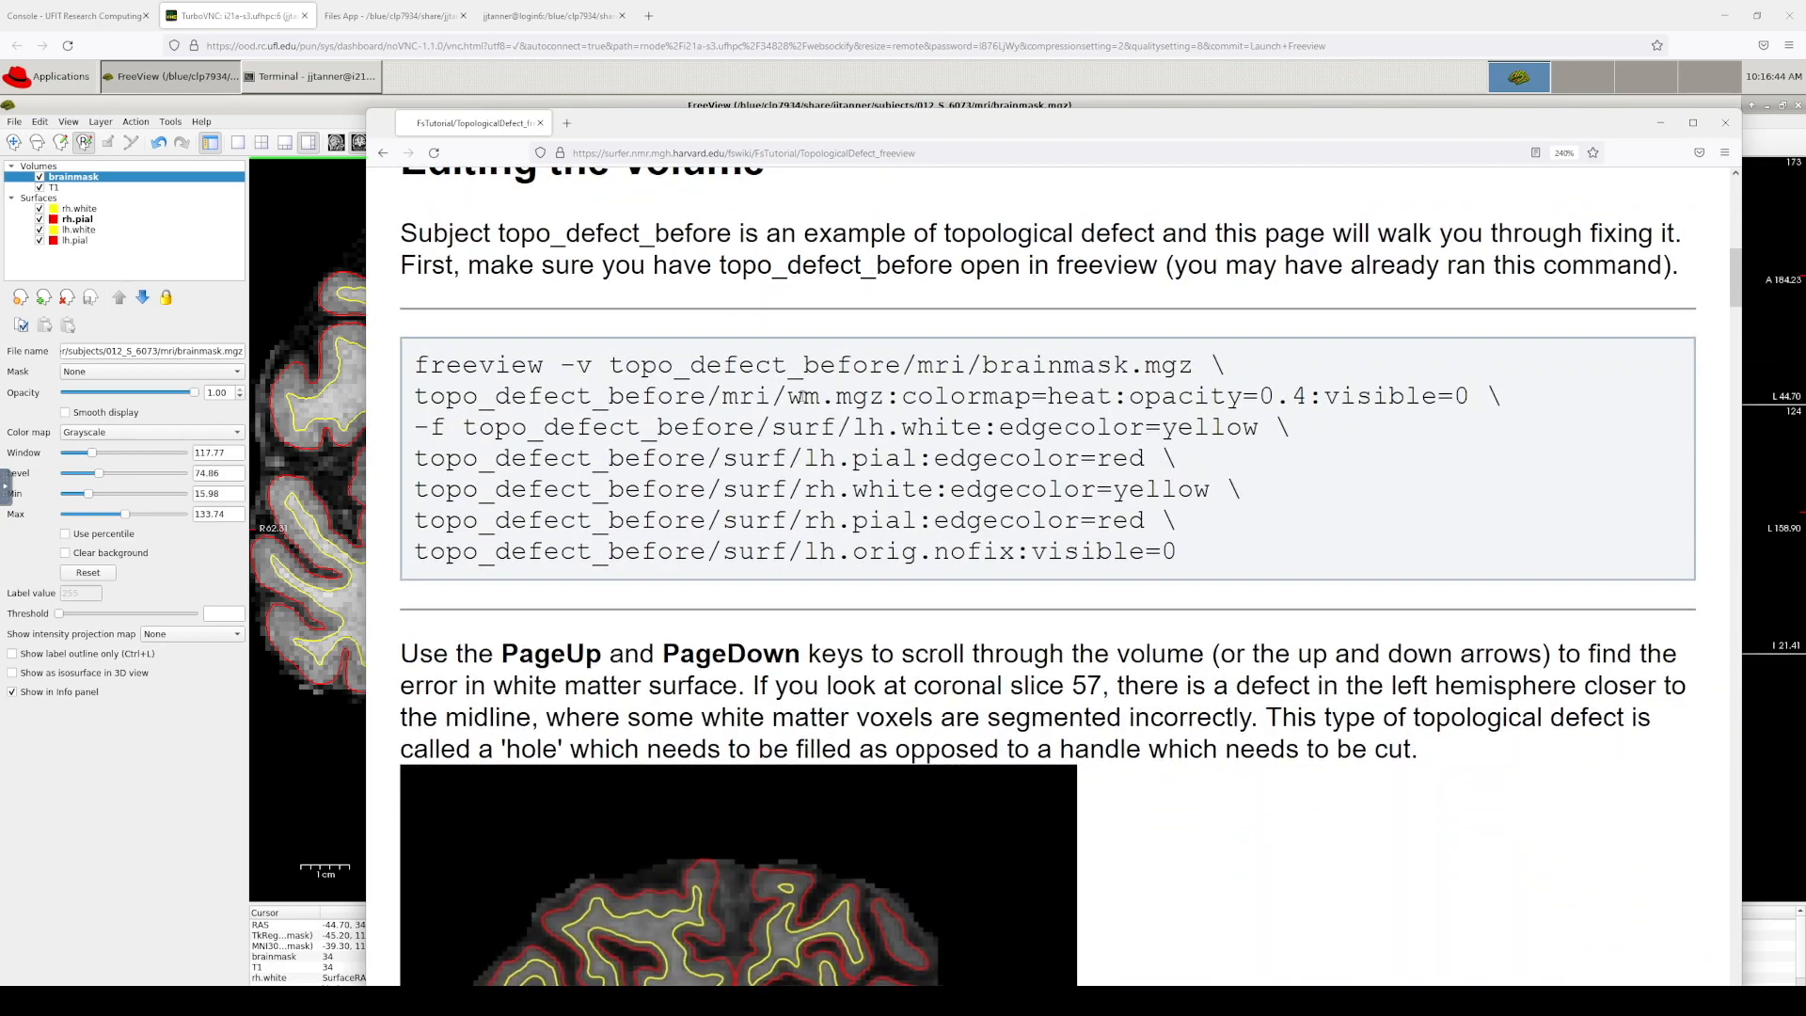
scroll(1153, 525, down, 20)
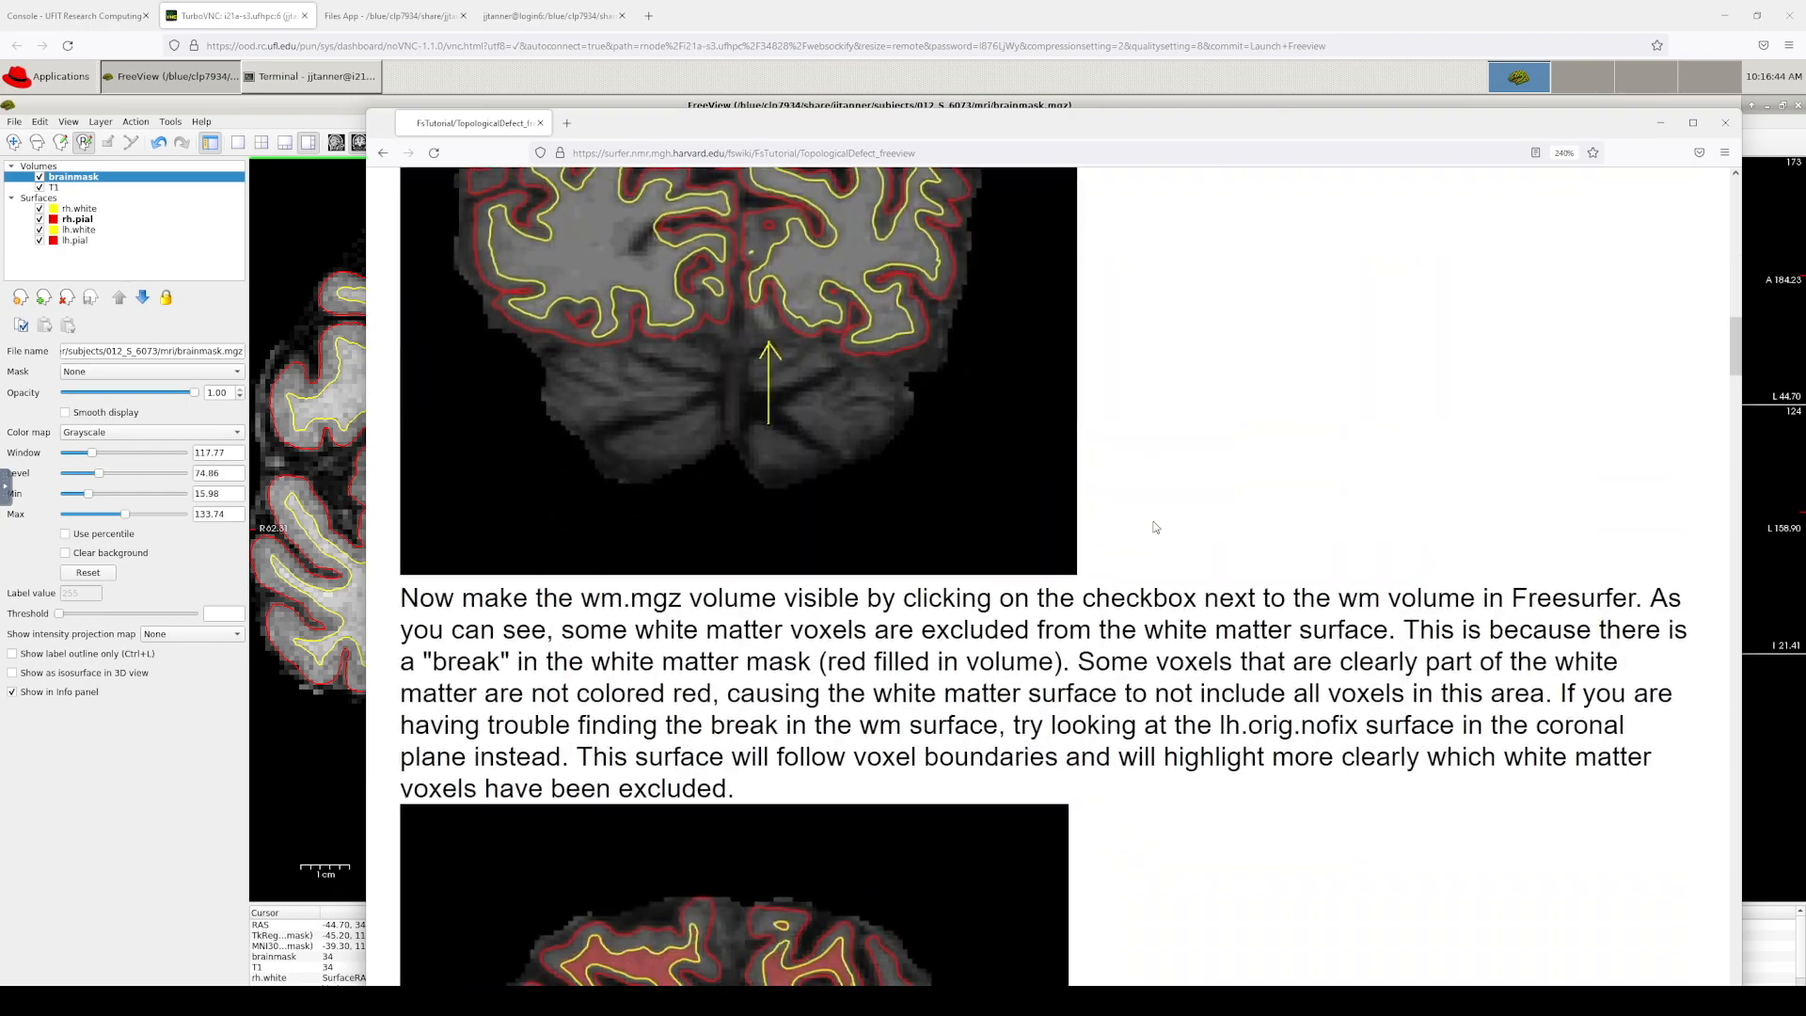
scroll(816, 651, up, 3)
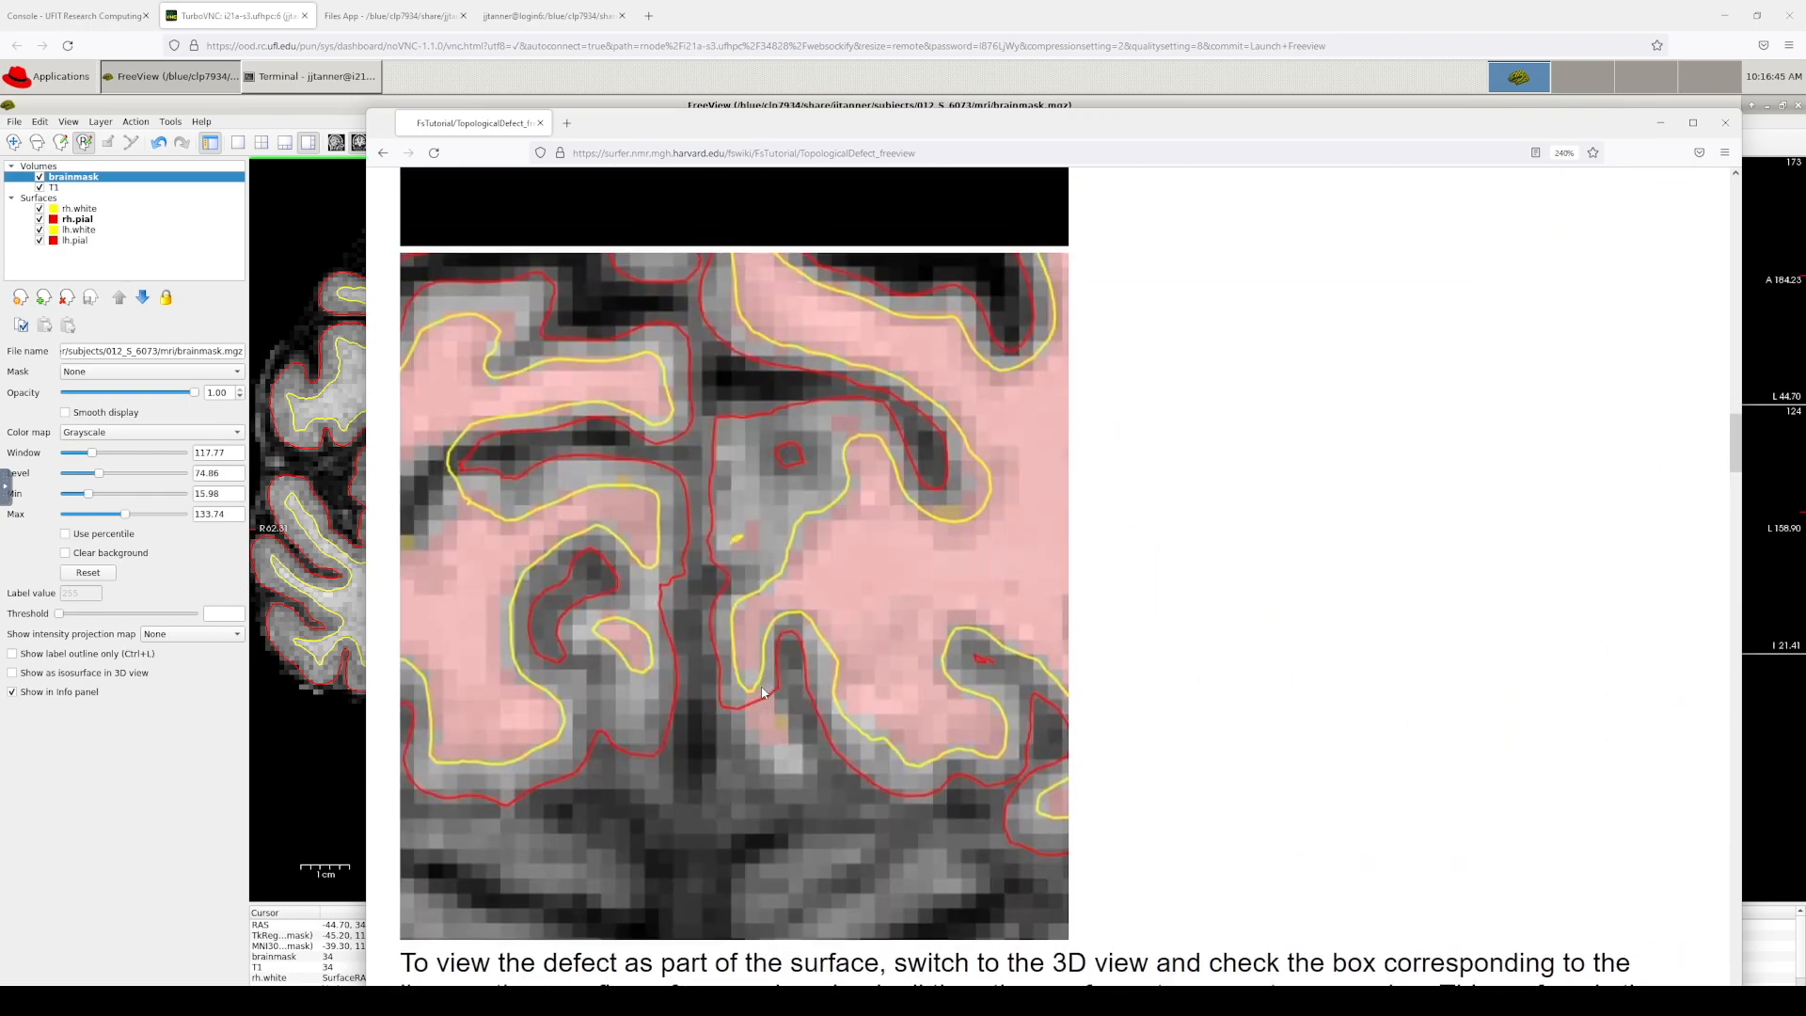
scroll(763, 695, down, 15)
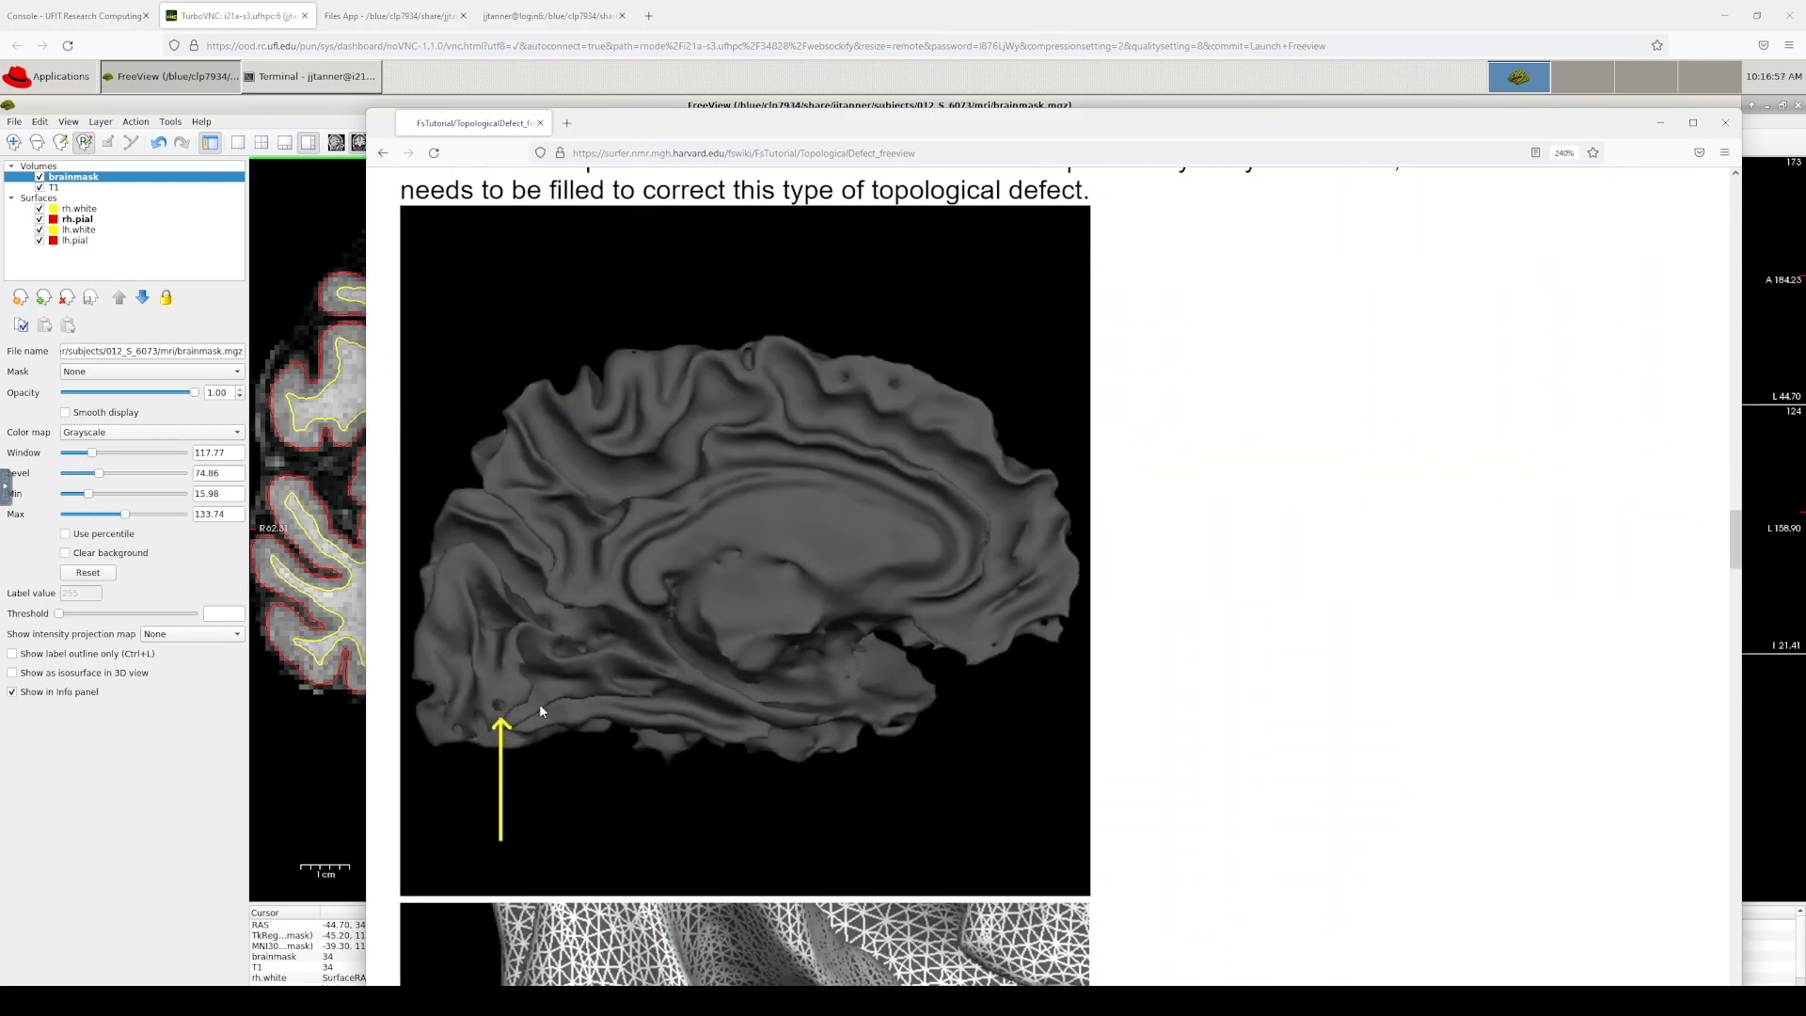
scroll(541, 710, down, 7)
scroll(853, 741, down, 9)
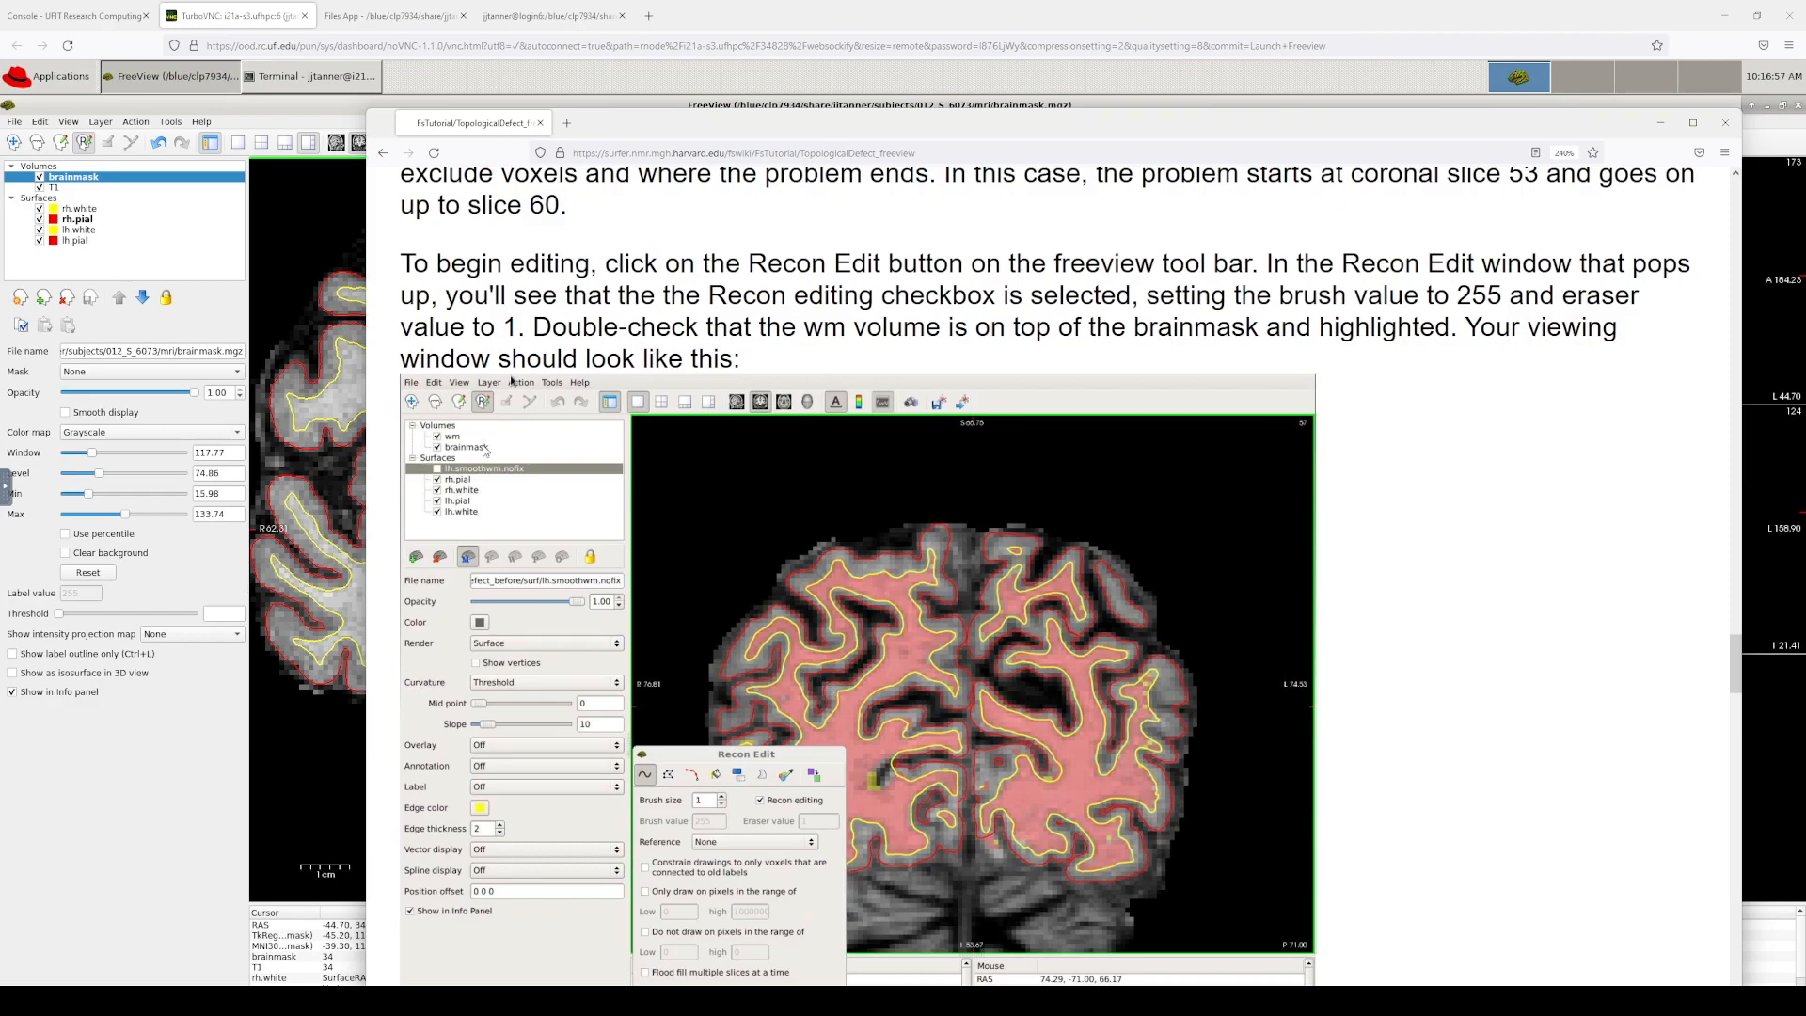
scroll(943, 666, down, 1)
scroll(943, 666, down, 3)
scroll(1153, 662, down, 6)
scroll(1153, 662, down, 2)
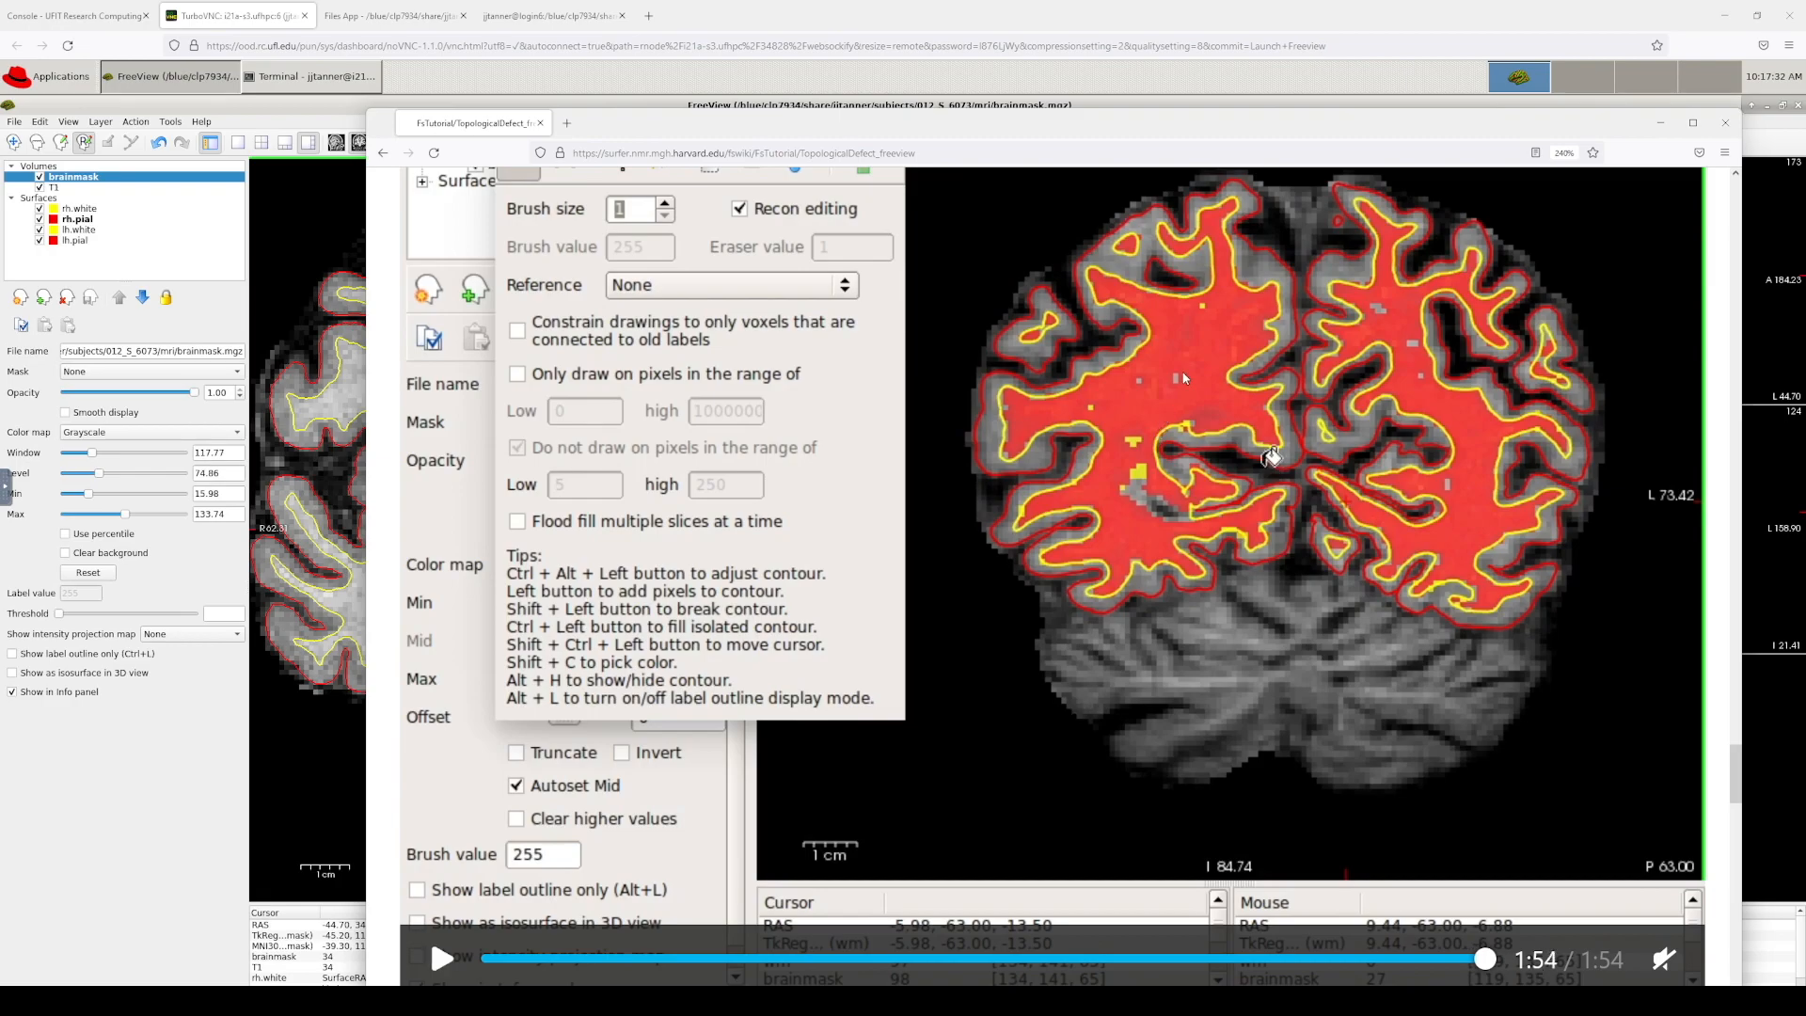
Step: Scroll the TopologicalDefect_freeview page to the Regenerating the Surface recon-all command
scroll(1031, 685, down, 10)
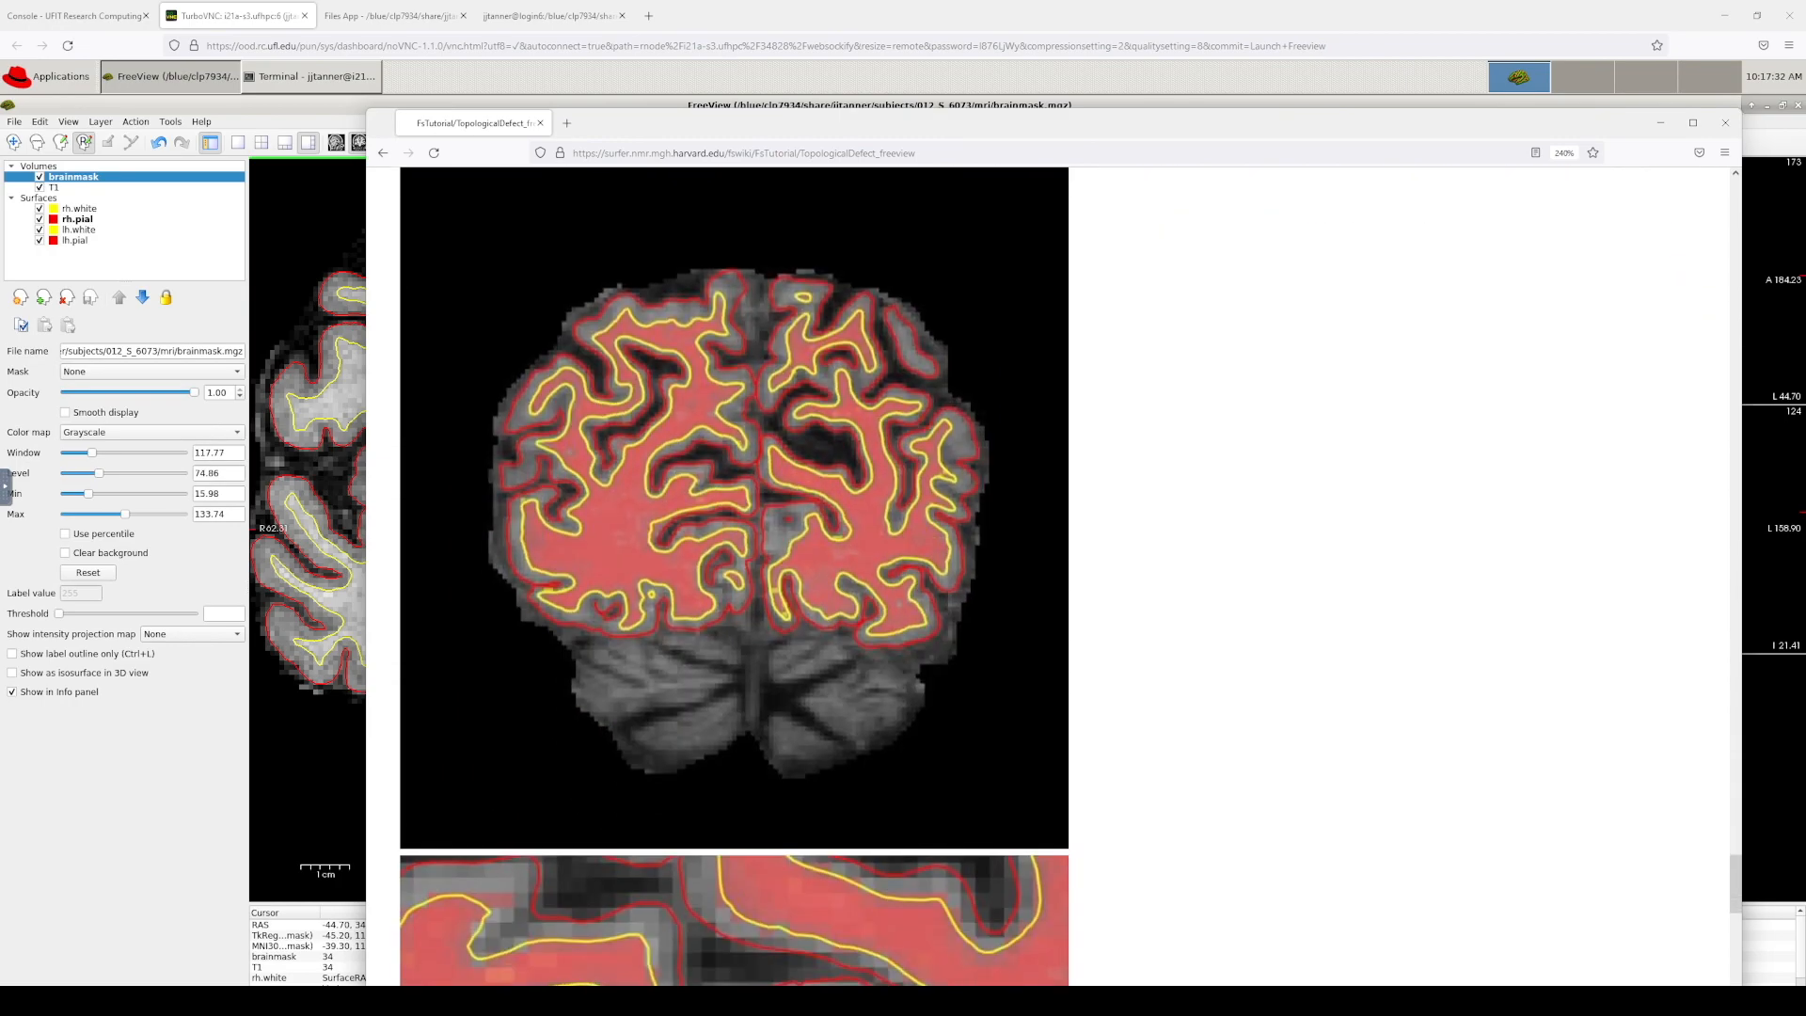
scroll(1056, 674, up, 5)
scroll(1056, 667, down, 12)
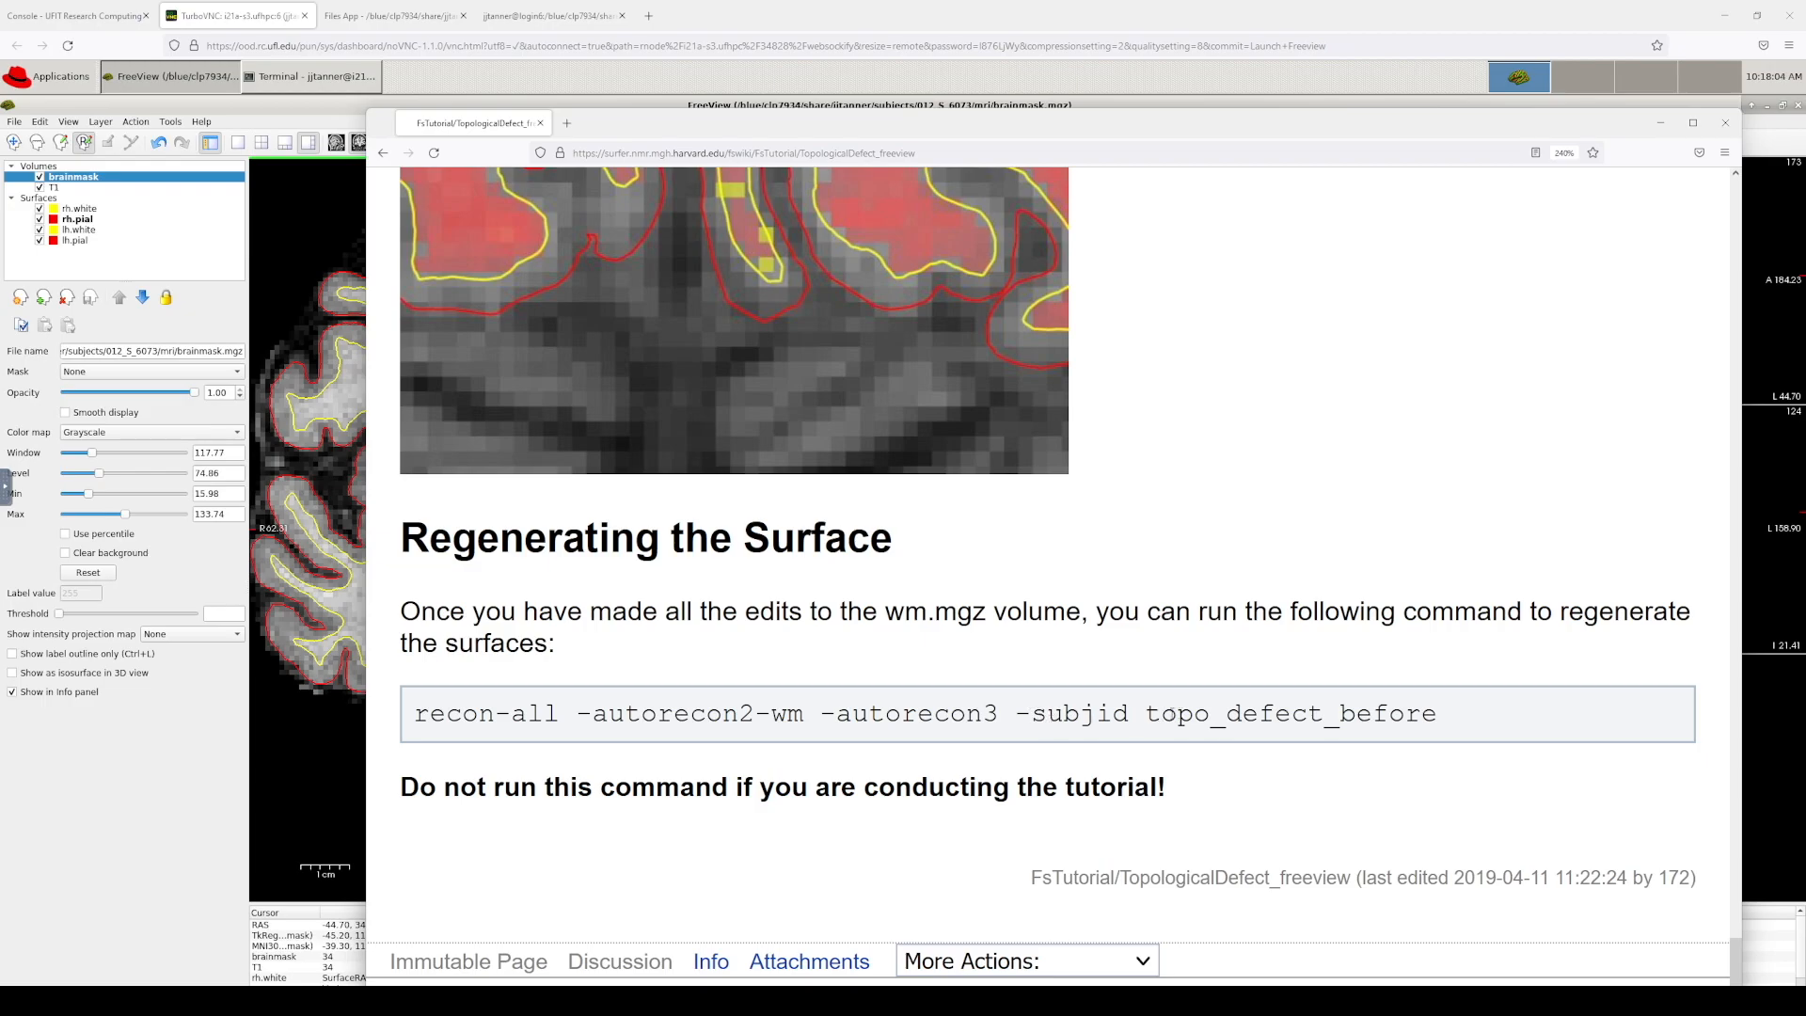
Step: Select 'topo_defect_before' in the recon-all command, then raise the Freeview window
drag(1146, 715, 1439, 717)
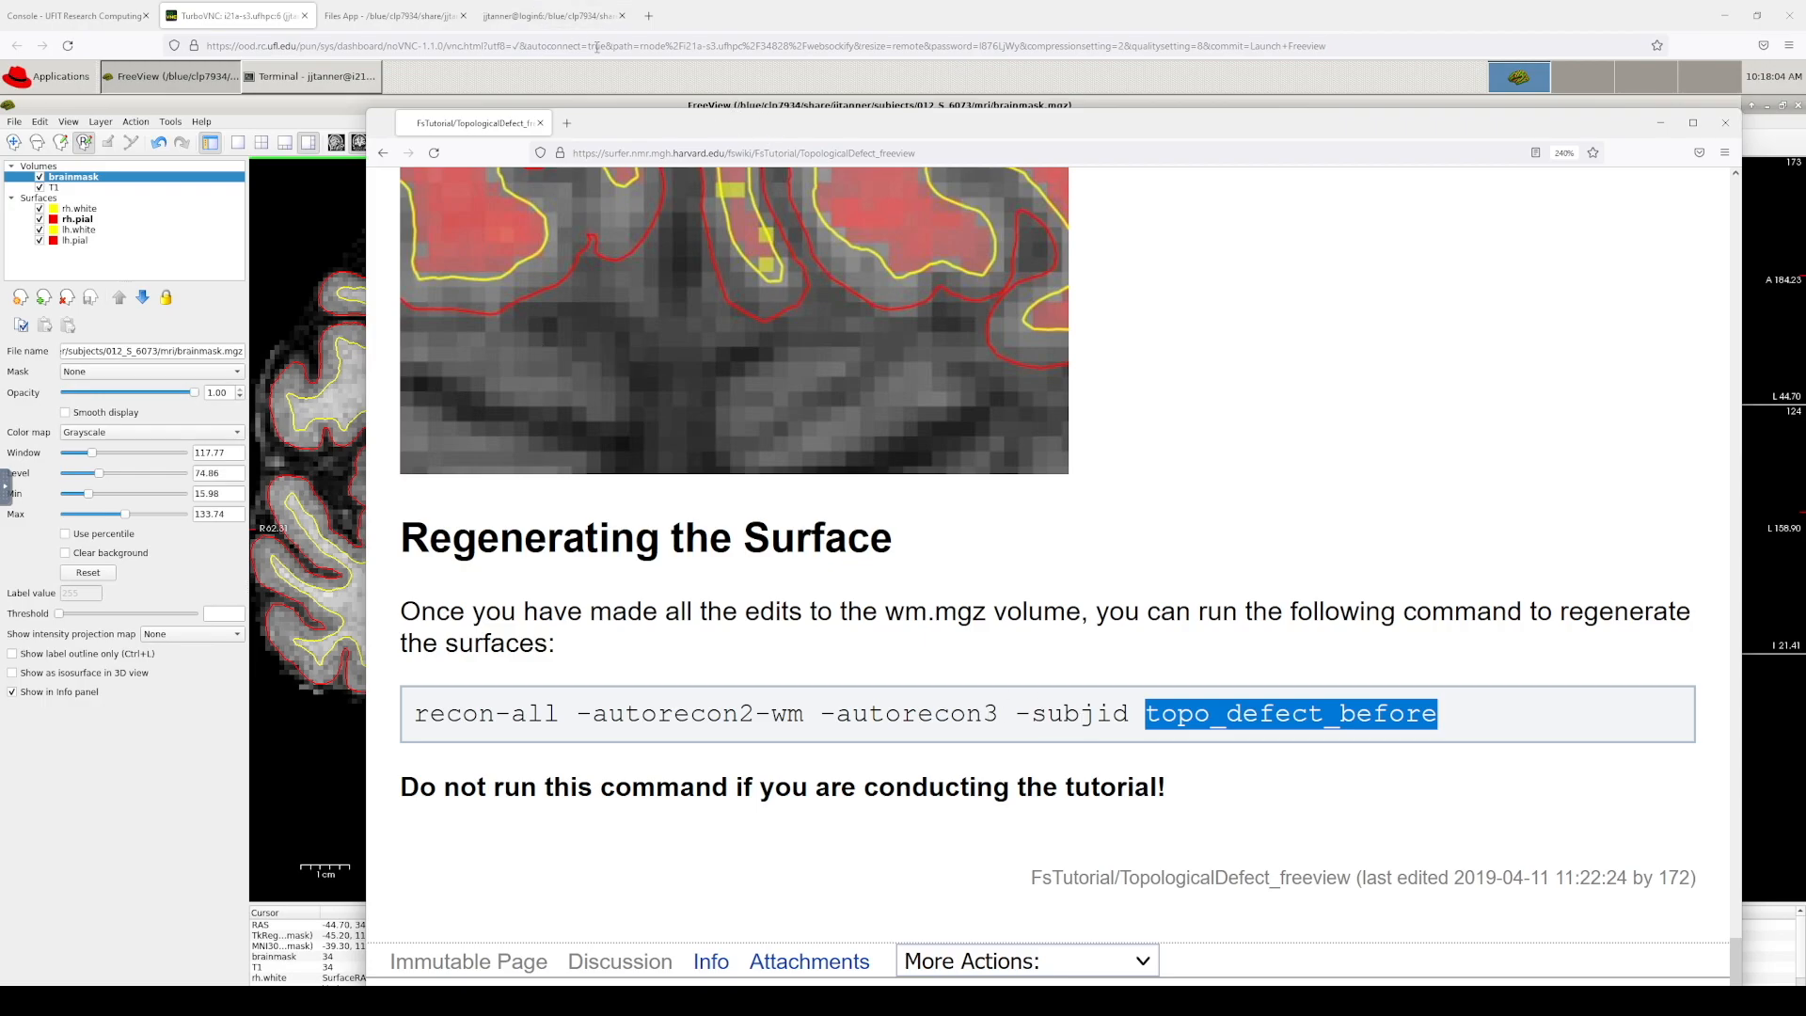
click(962, 104)
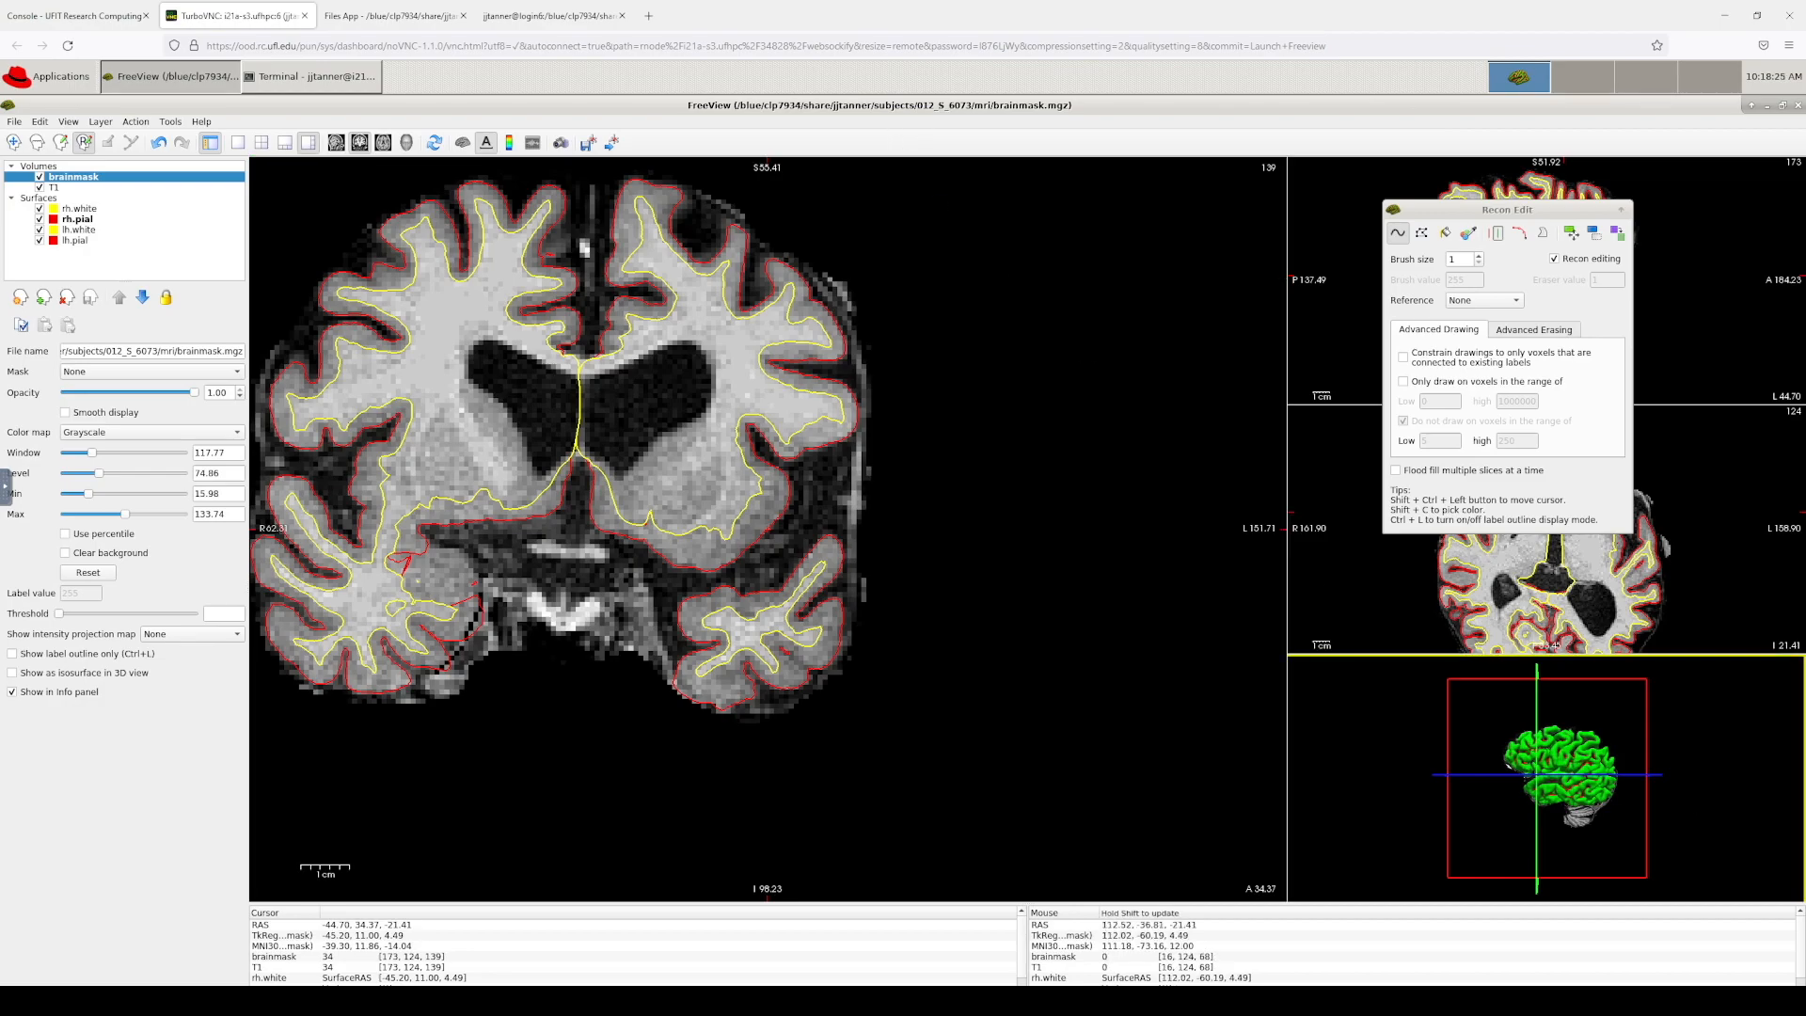
Step: Raise the topological defect tutorial window over Freeview again
click(1550, 944)
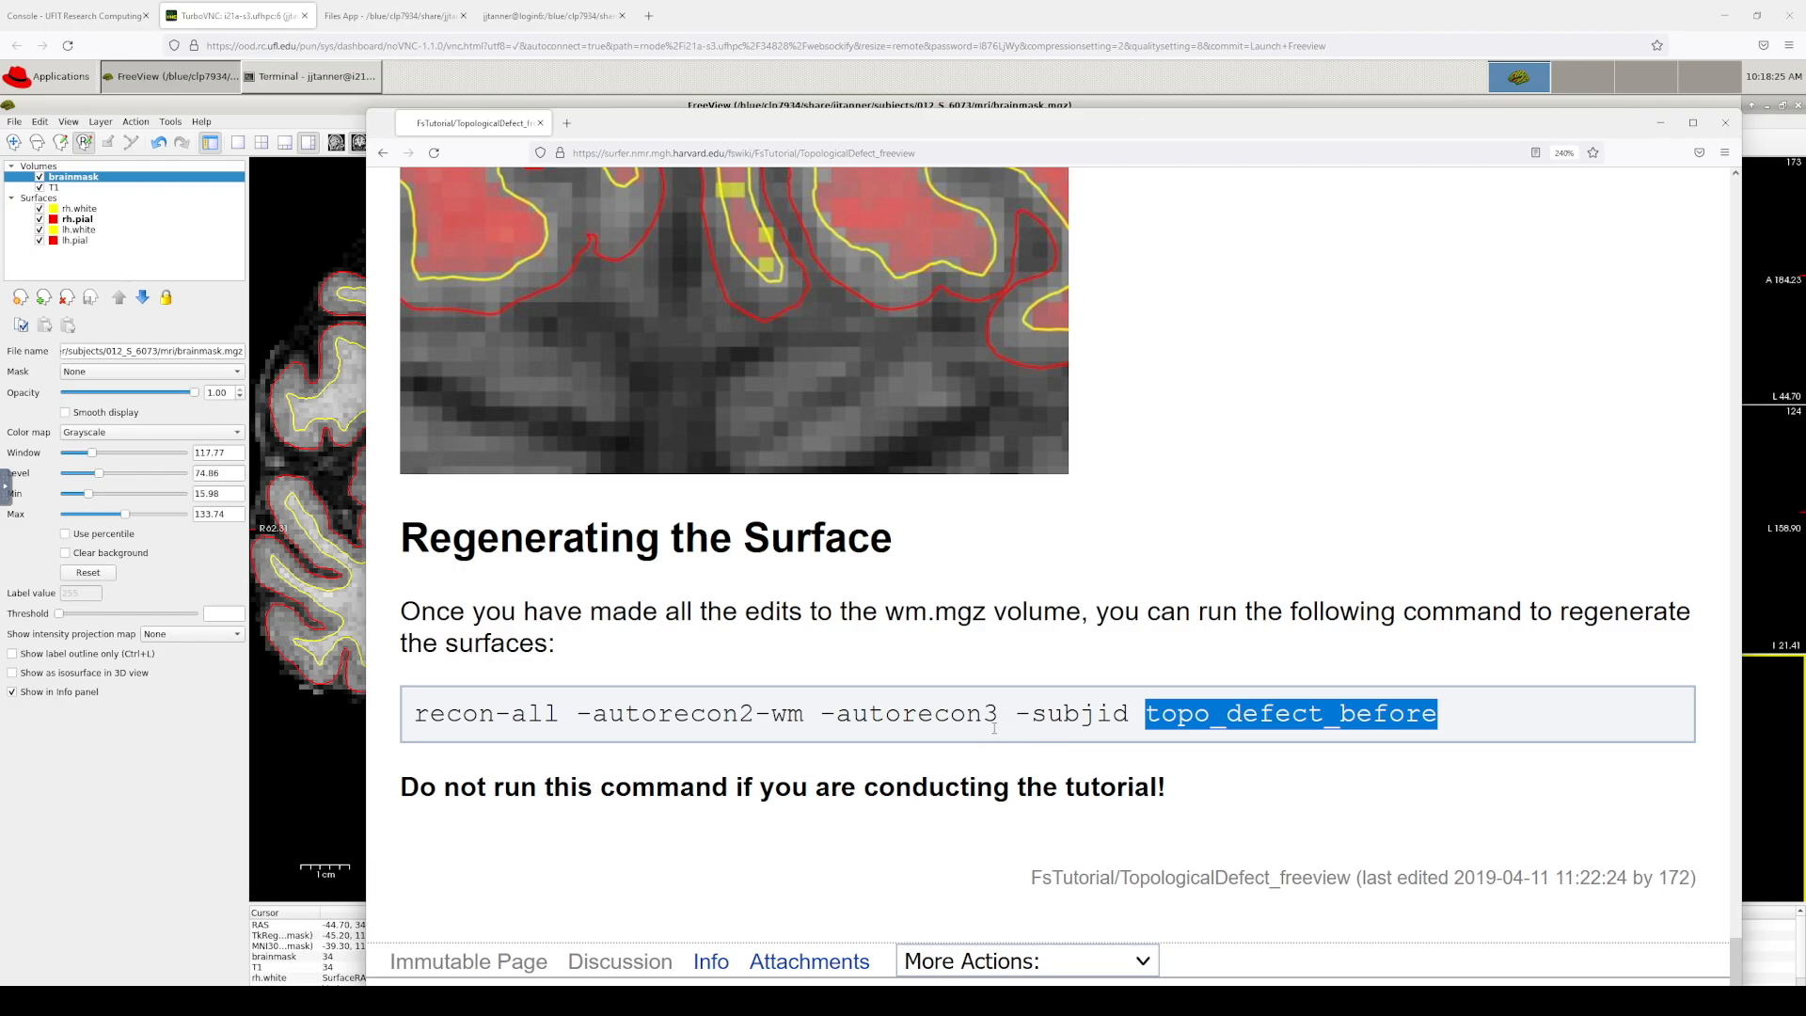
Step: Go back to TroubleshootingData and open the ControlPoints_freeview tutorial from section 3.5
scroll(787, 294, up, 3)
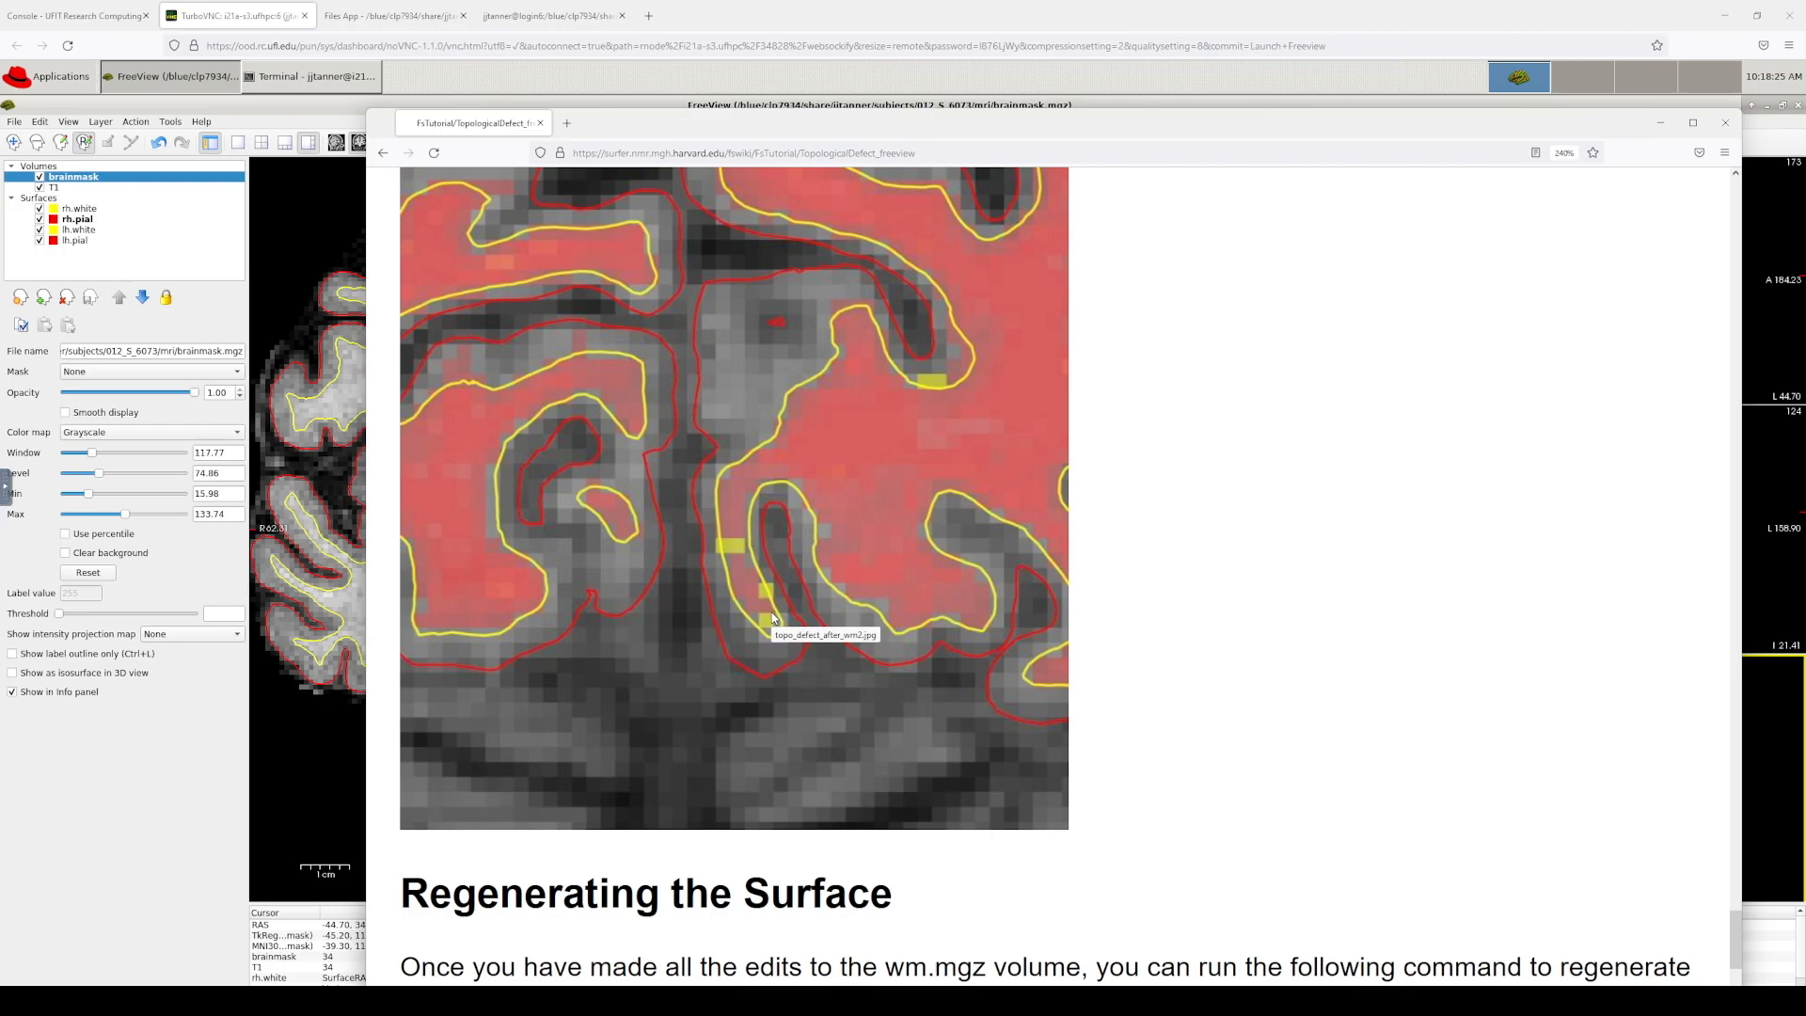
ctrl+scroll(943, 485, down, 4)
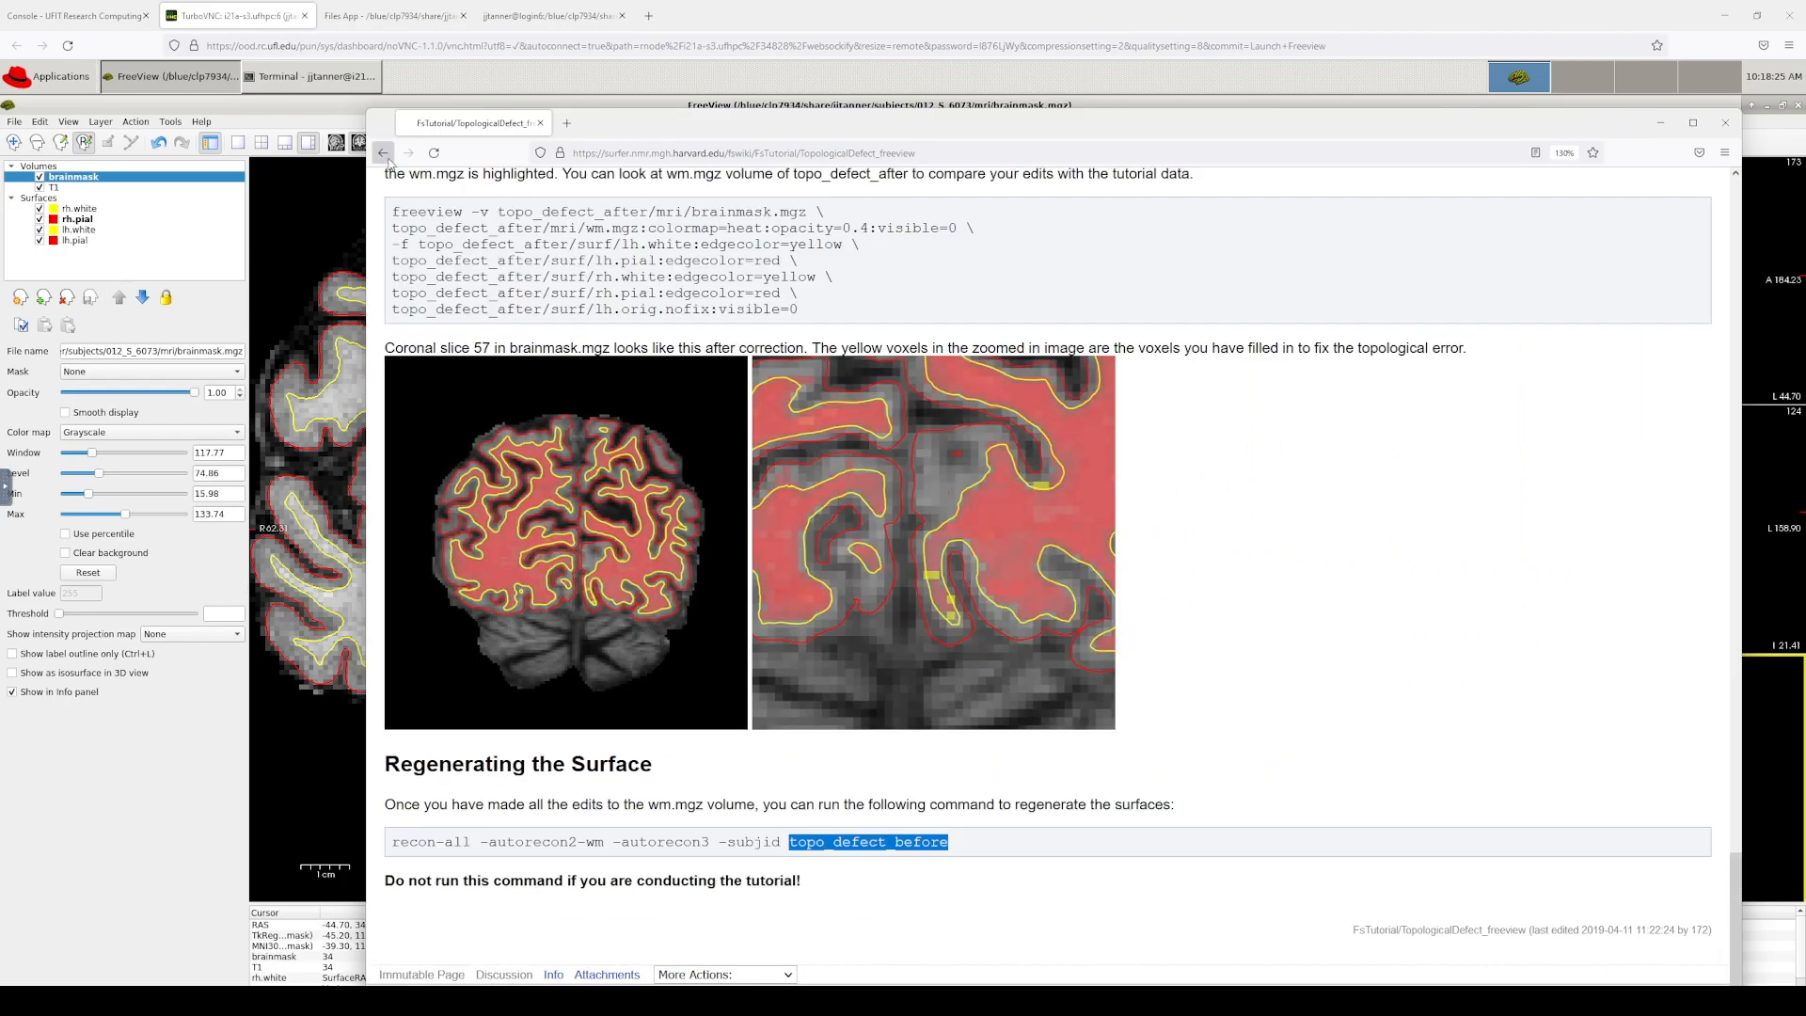
click(383, 152)
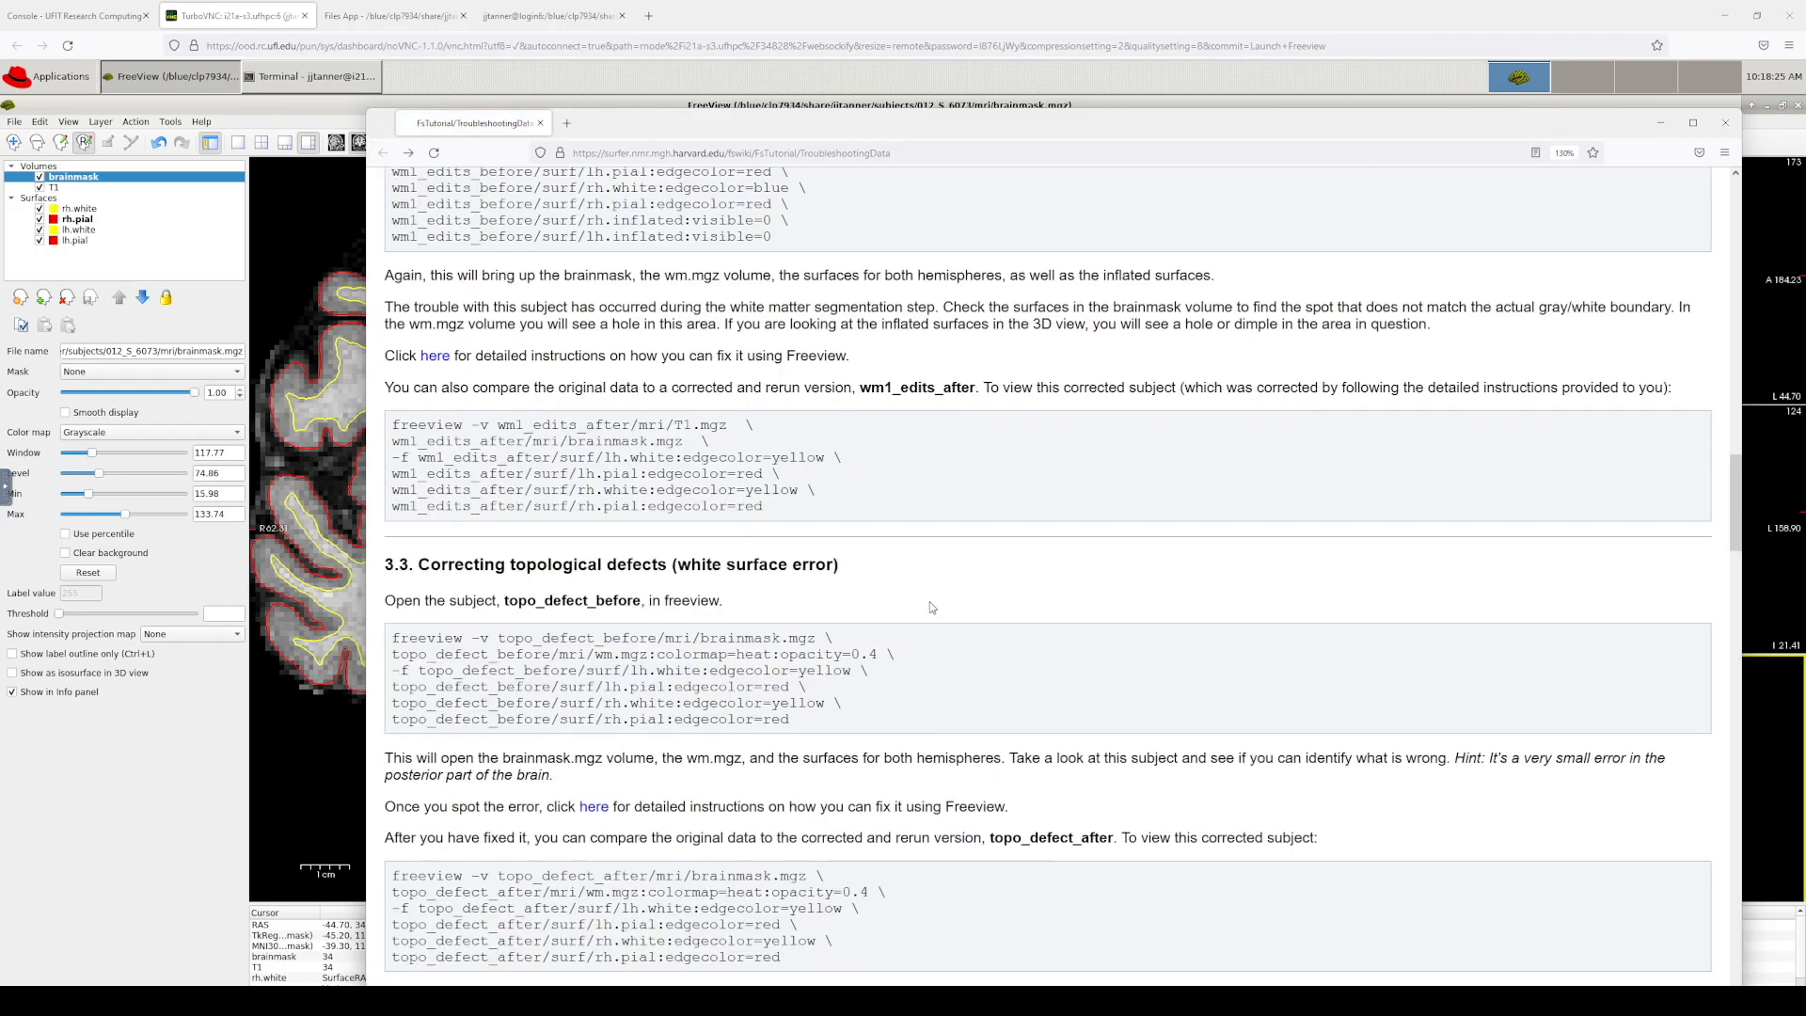
scroll(931, 607, down, 10)
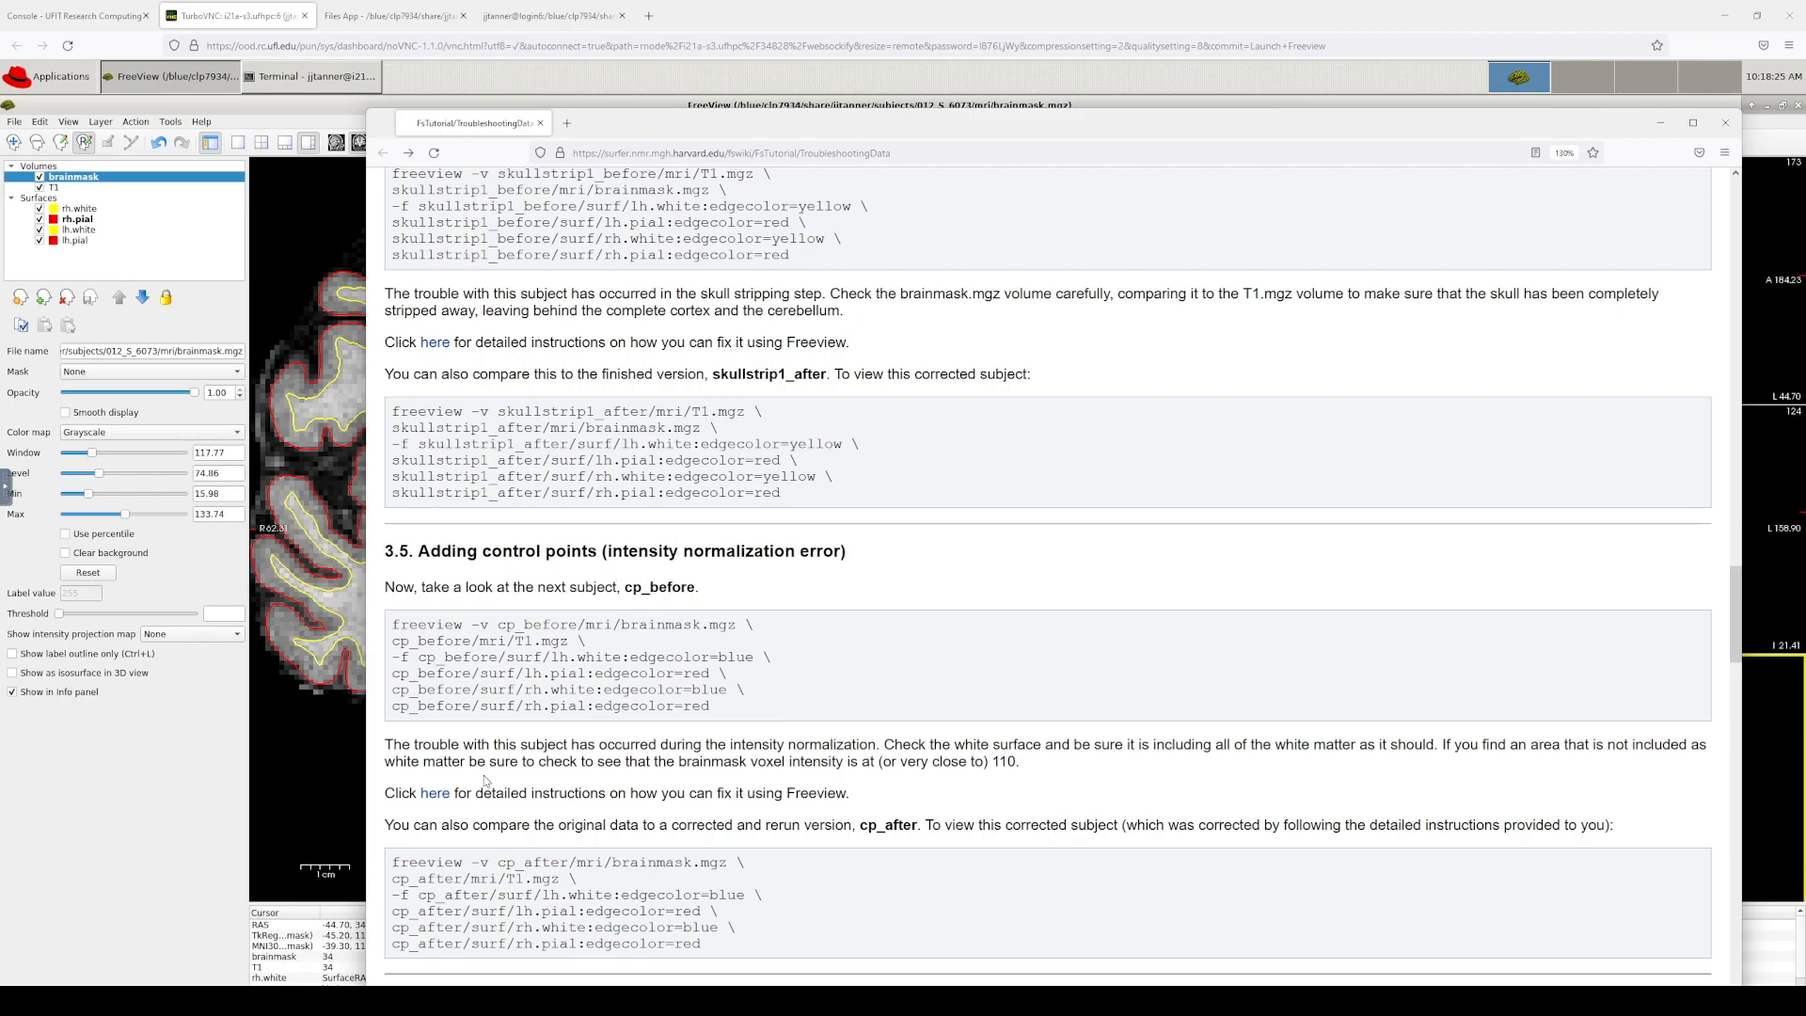
click(435, 794)
scroll(649, 348, up, 3)
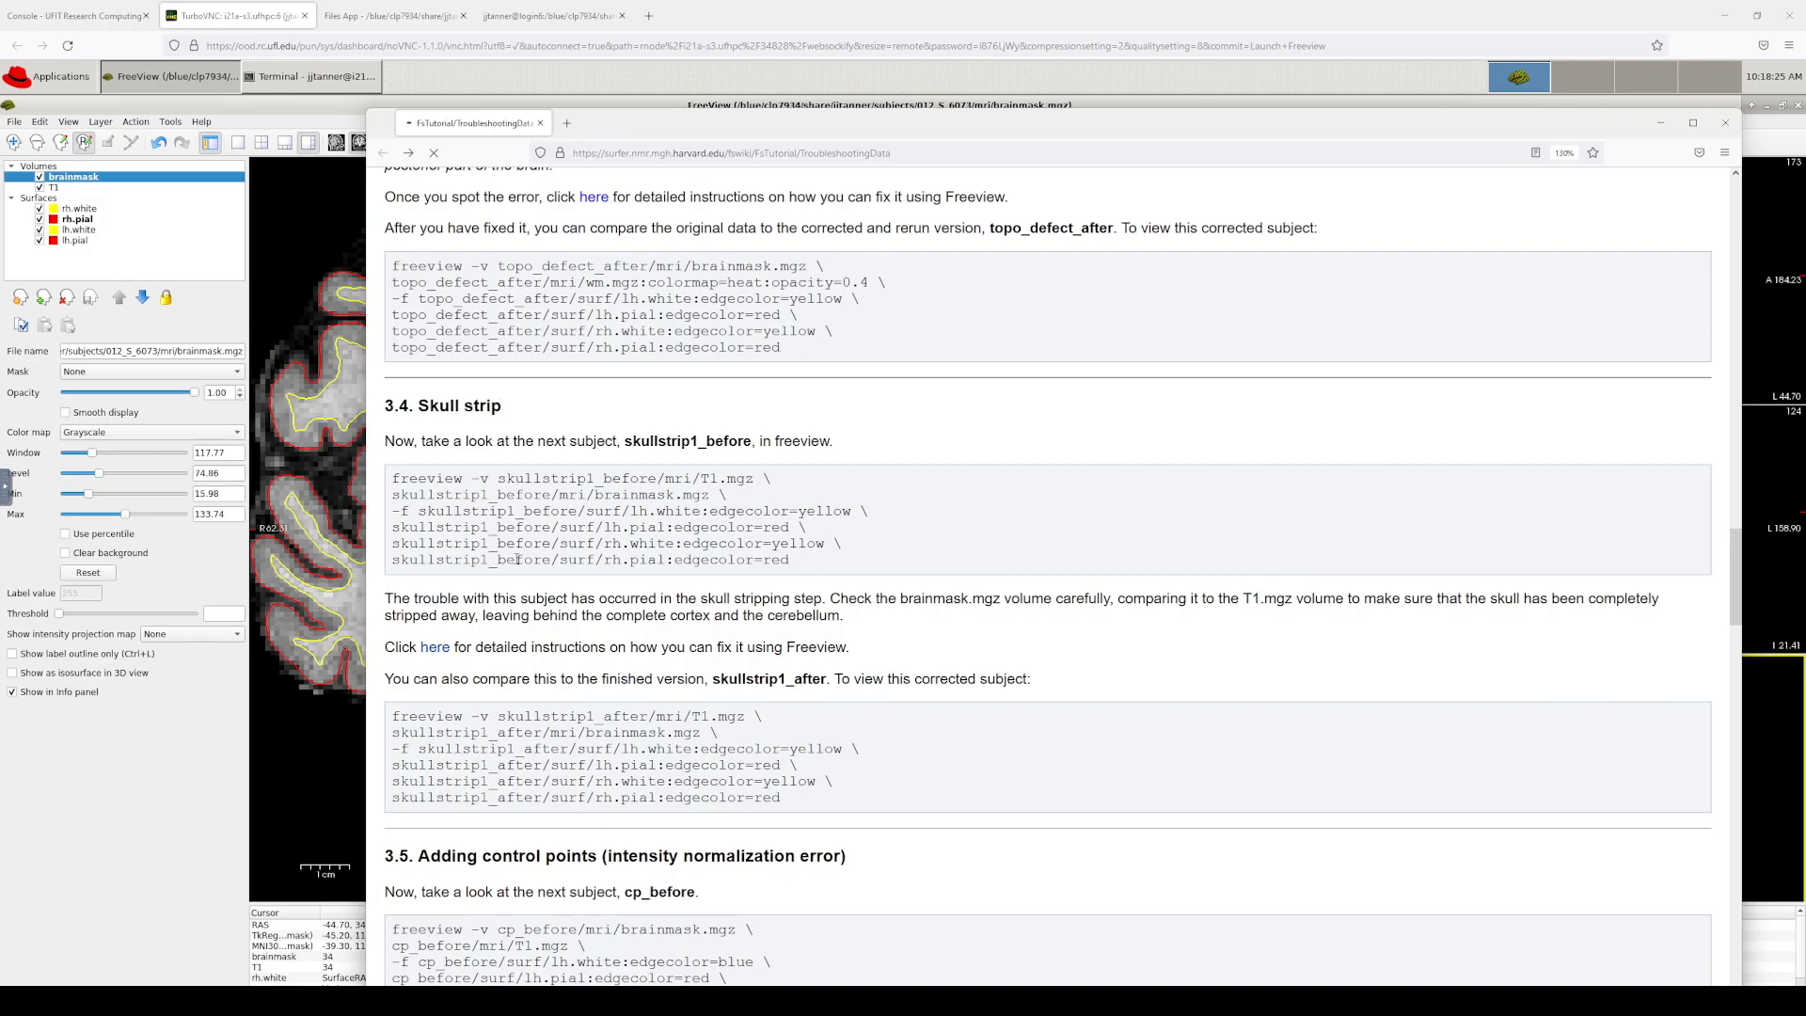
scroll(515, 557, down, 1)
scroll(513, 555, down, 1)
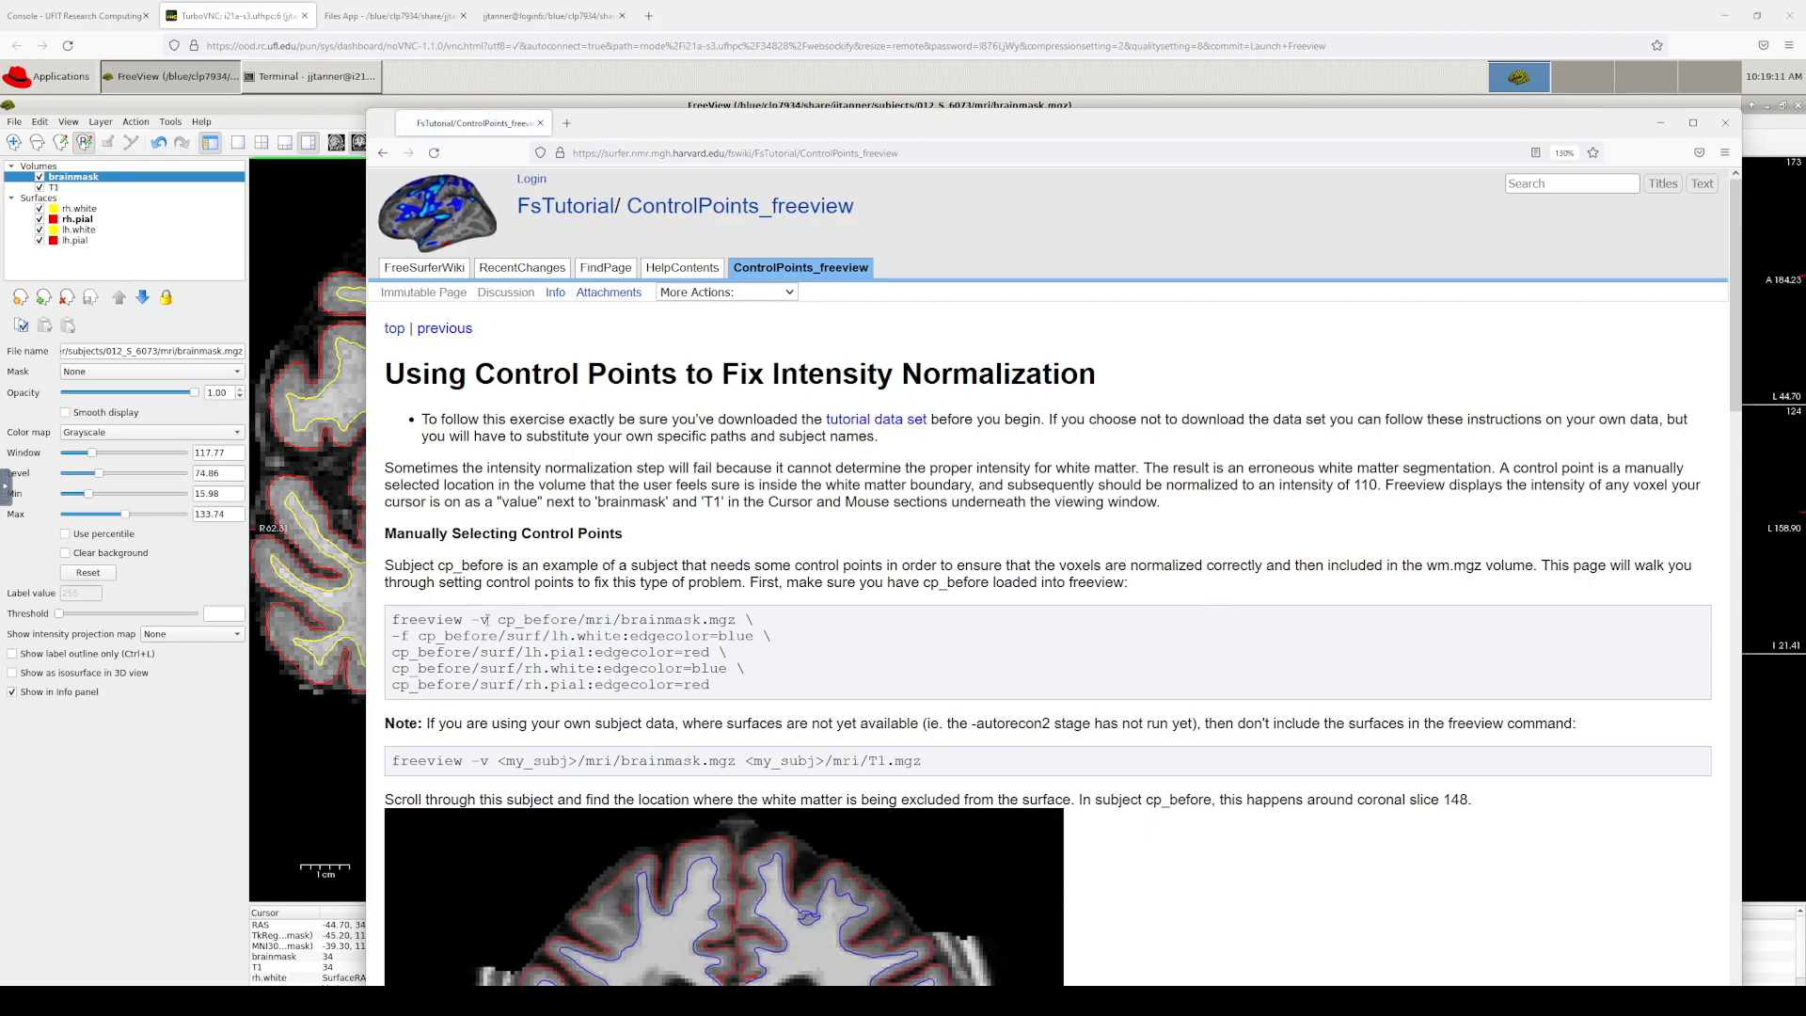
Step: Read the slice 148 example and control-point tips, then switch back to Freeview
scroll(671, 618, down, 10)
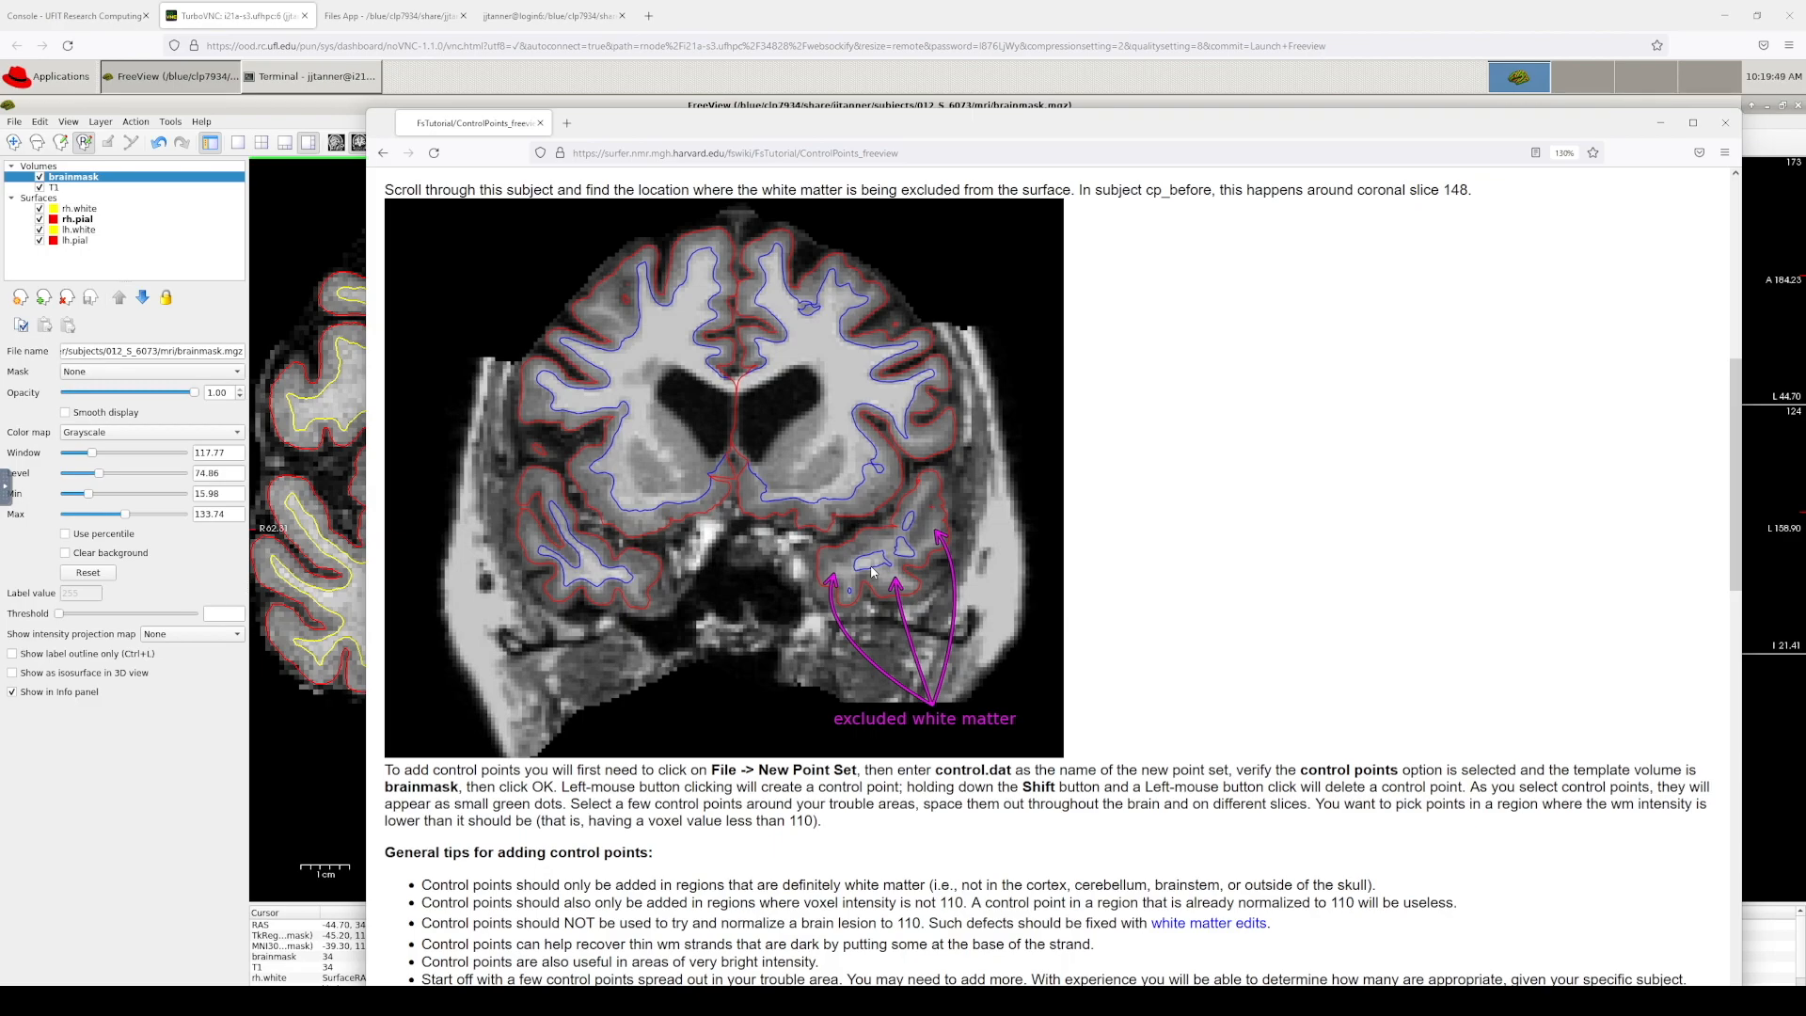
scroll(1012, 673, up, 2)
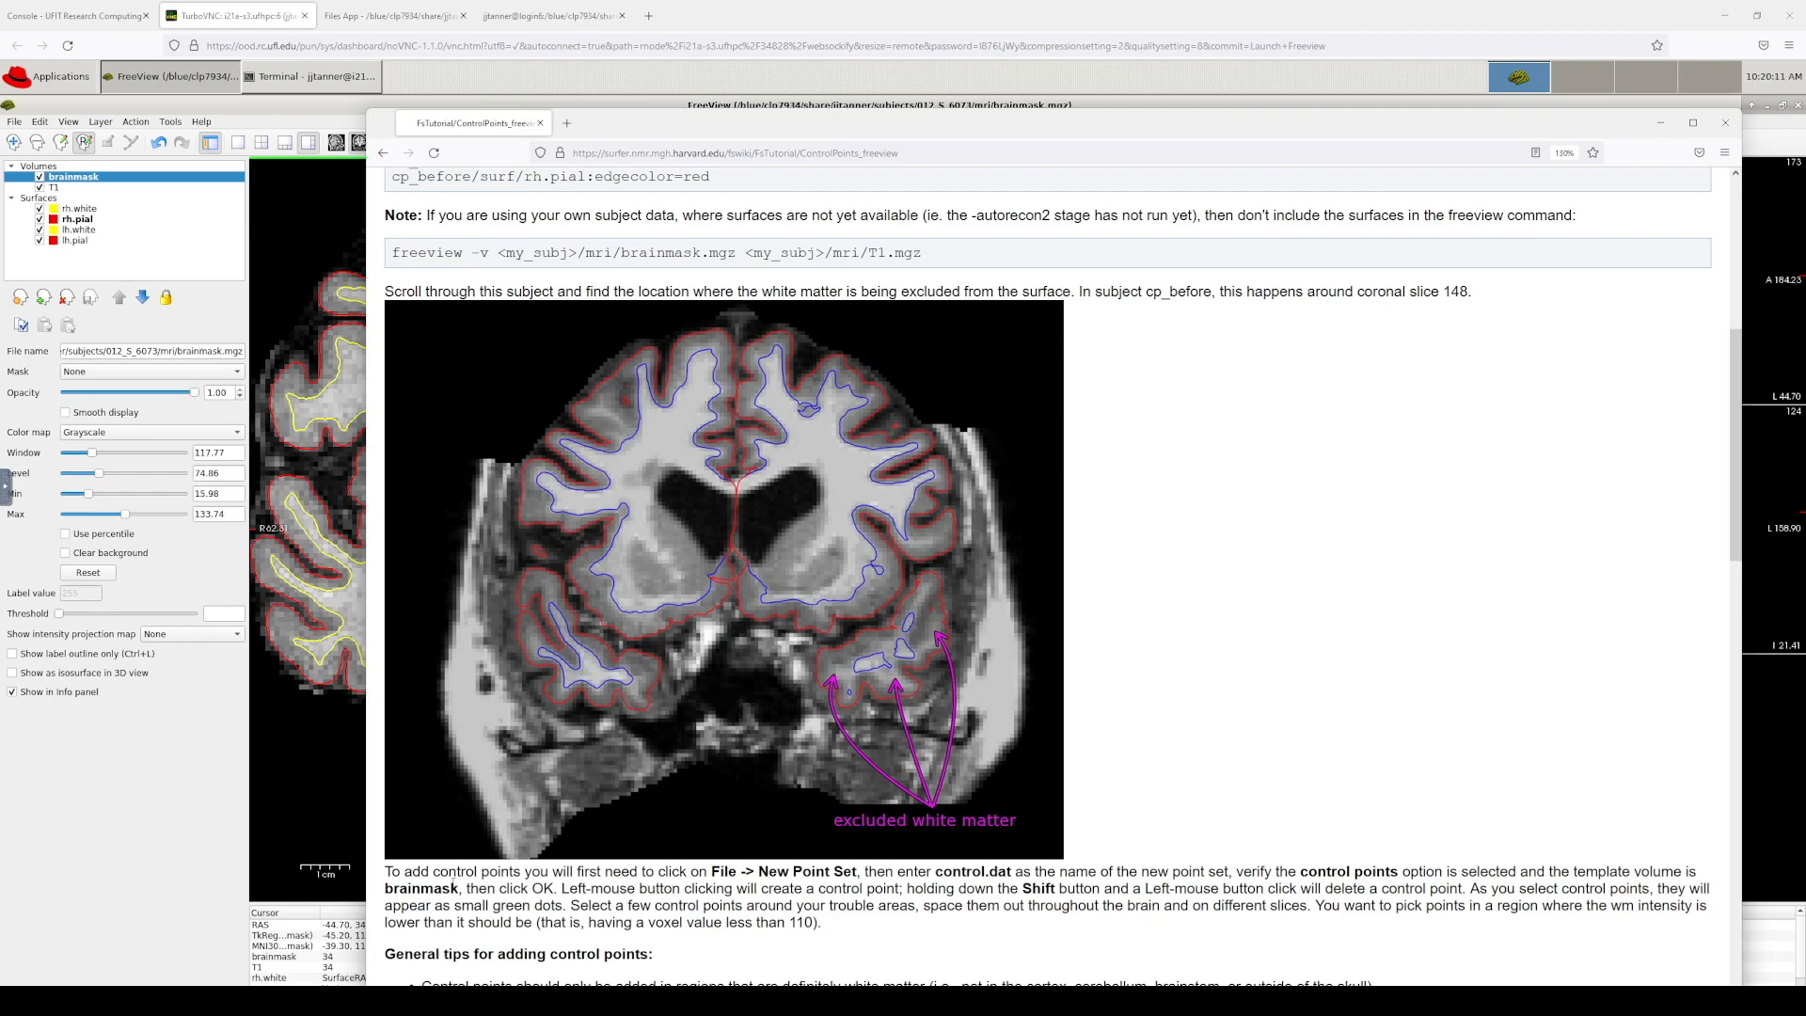
scroll(739, 846, down, 2)
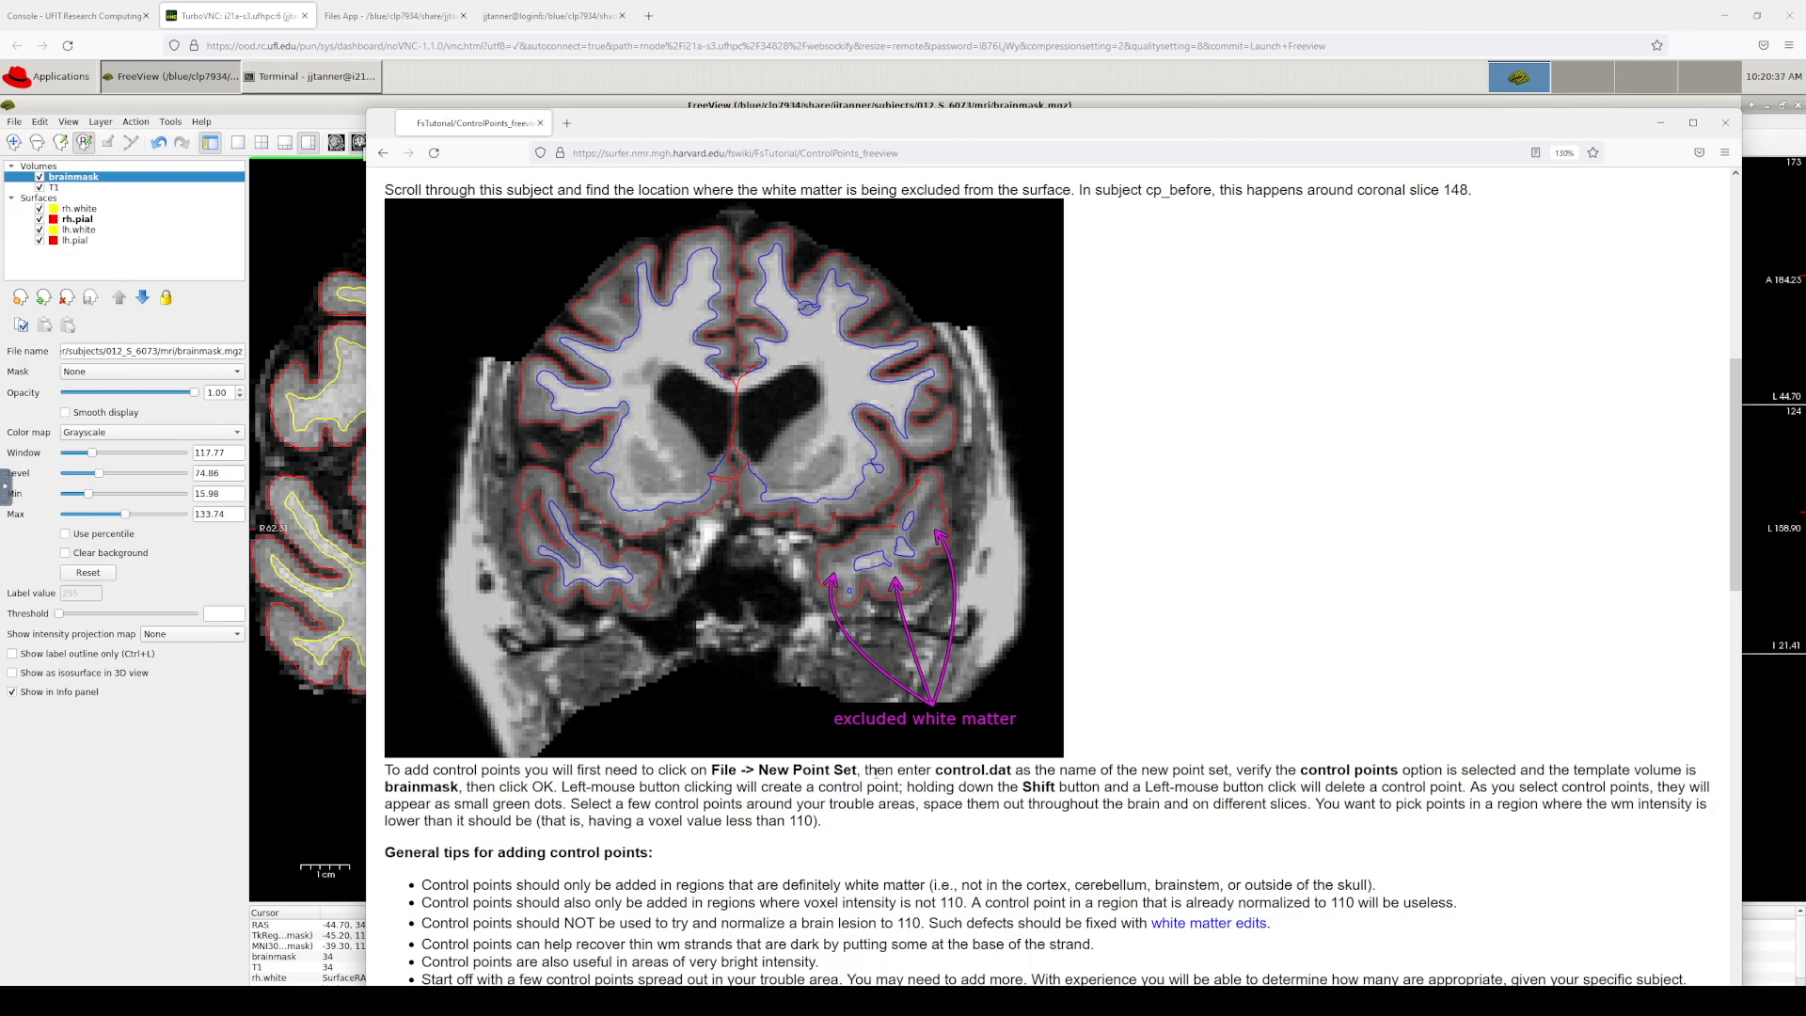
click(504, 107)
Step: Create a new control-point set named control.dat using the brainmask volume as its template
click(13, 123)
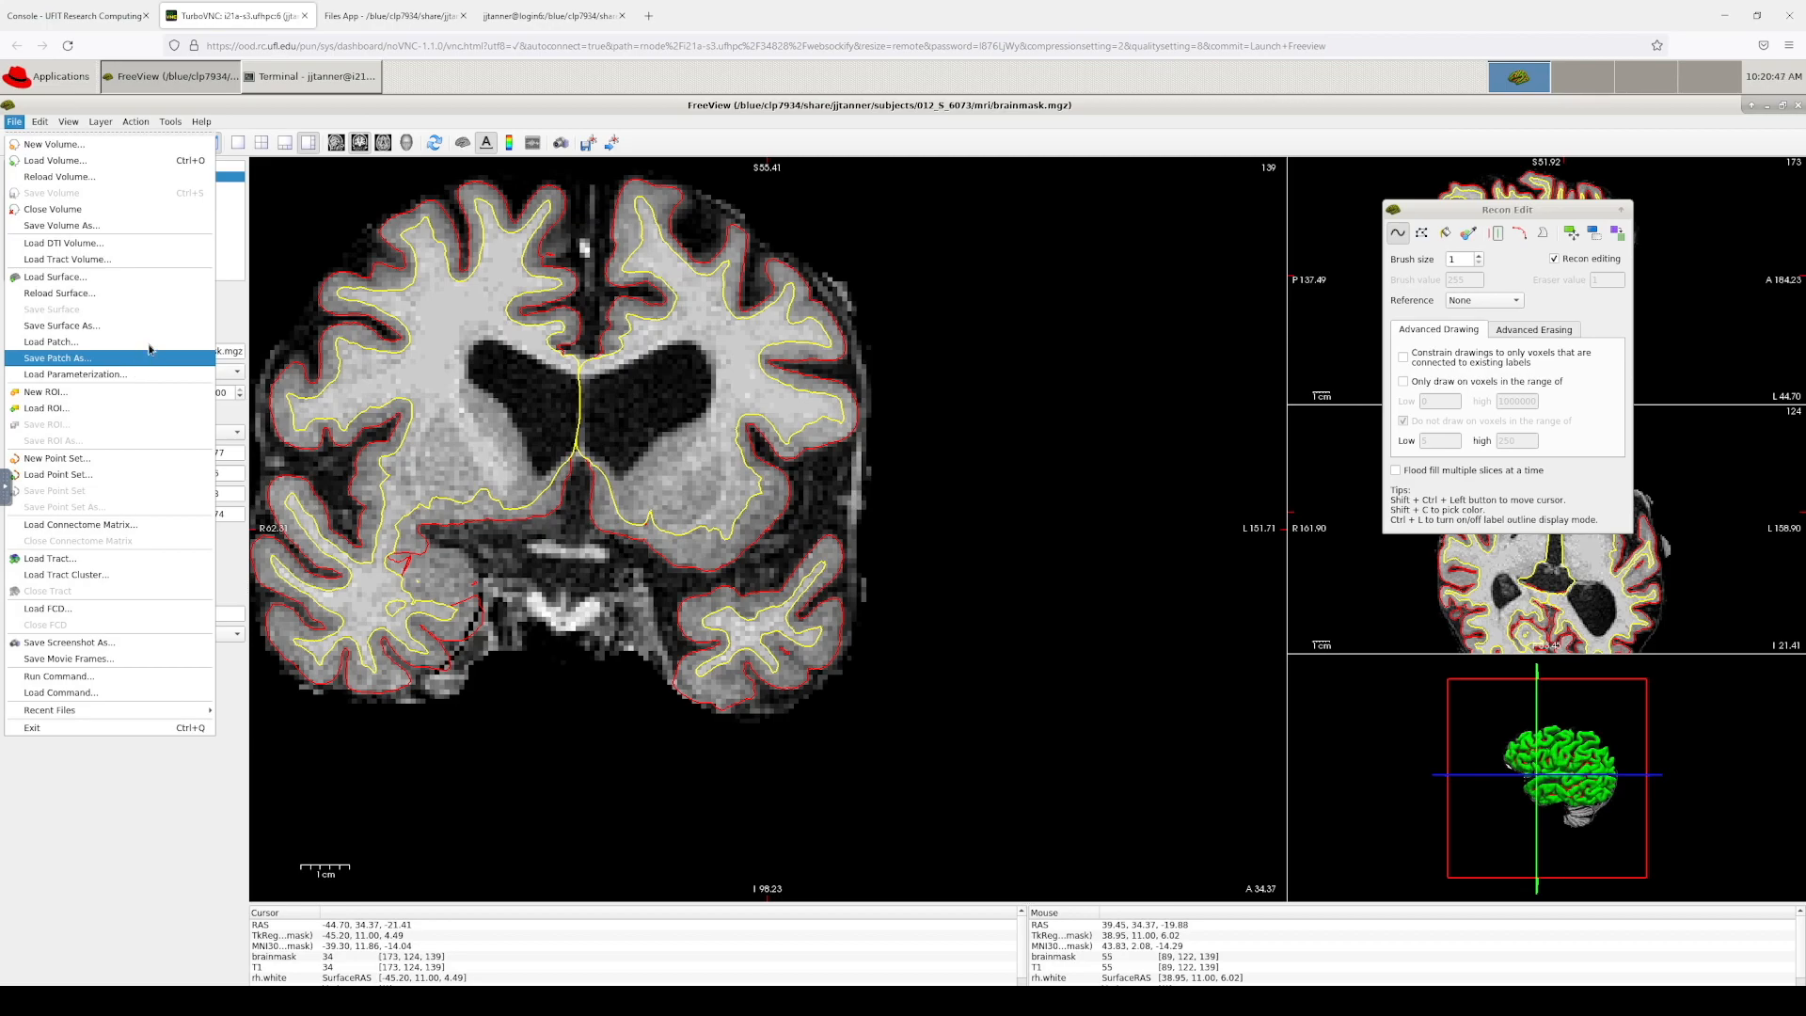
click(115, 459)
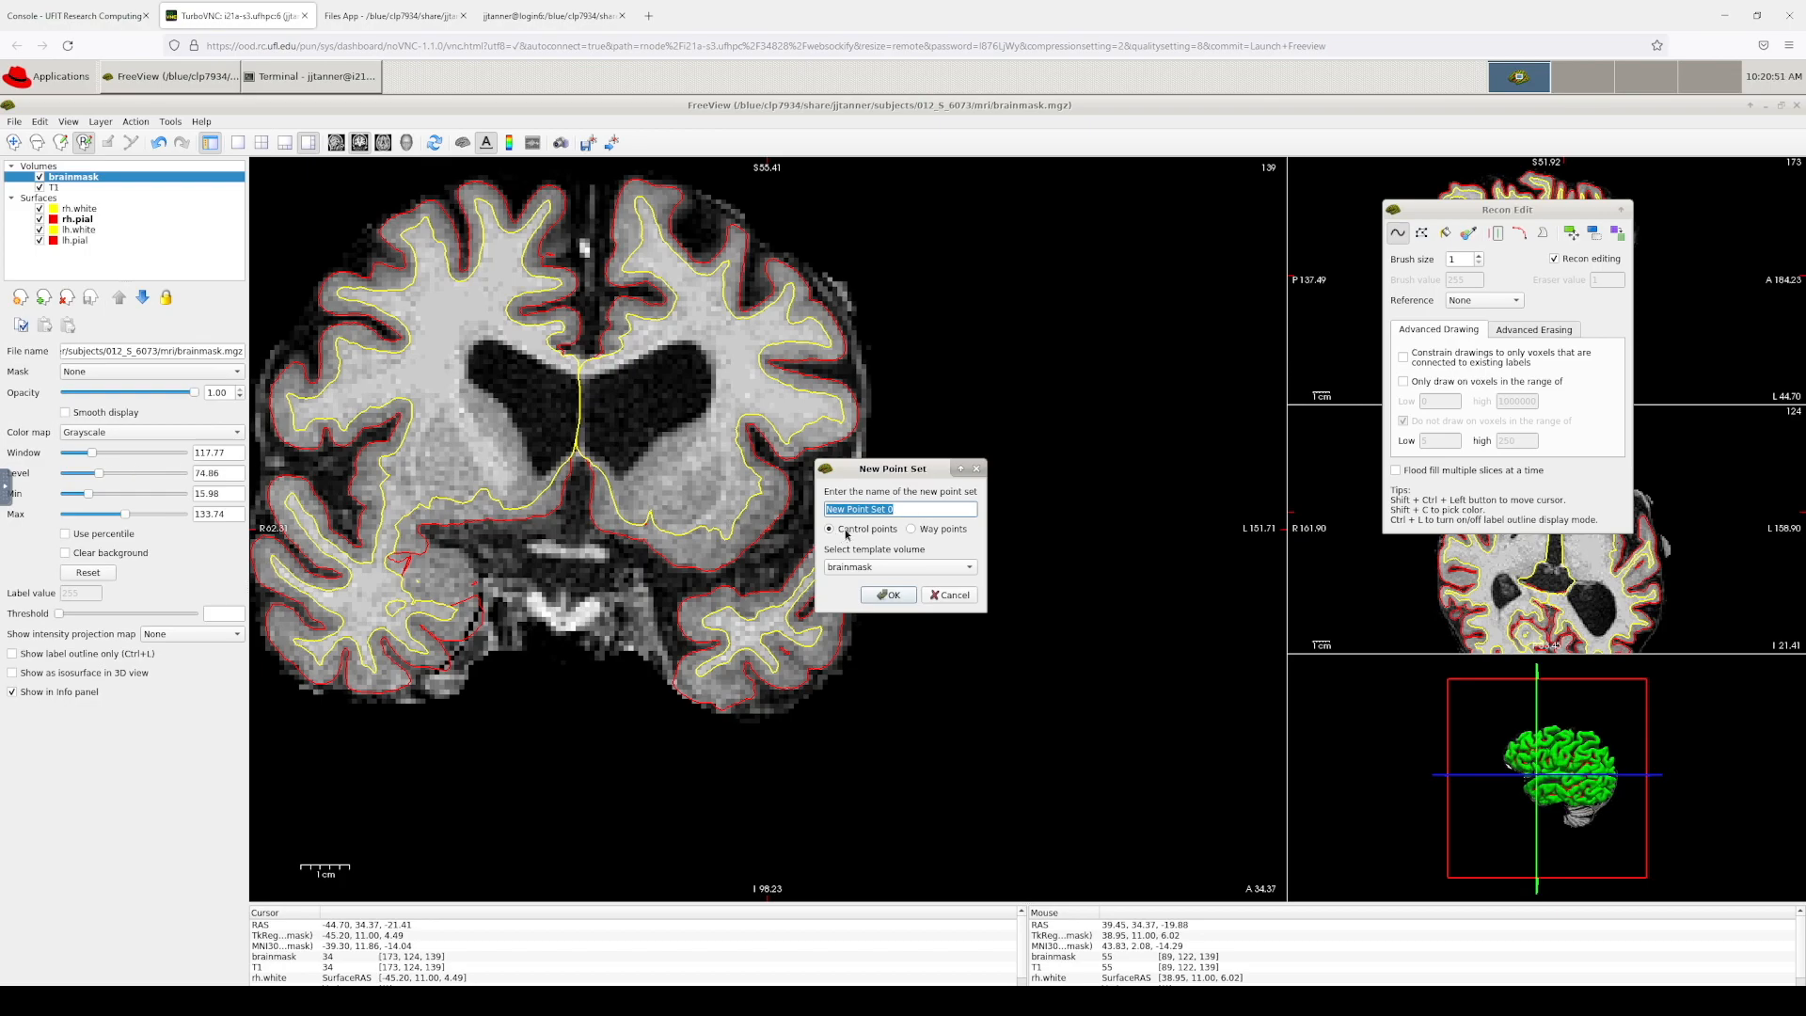
text(control.dat)
click(892, 595)
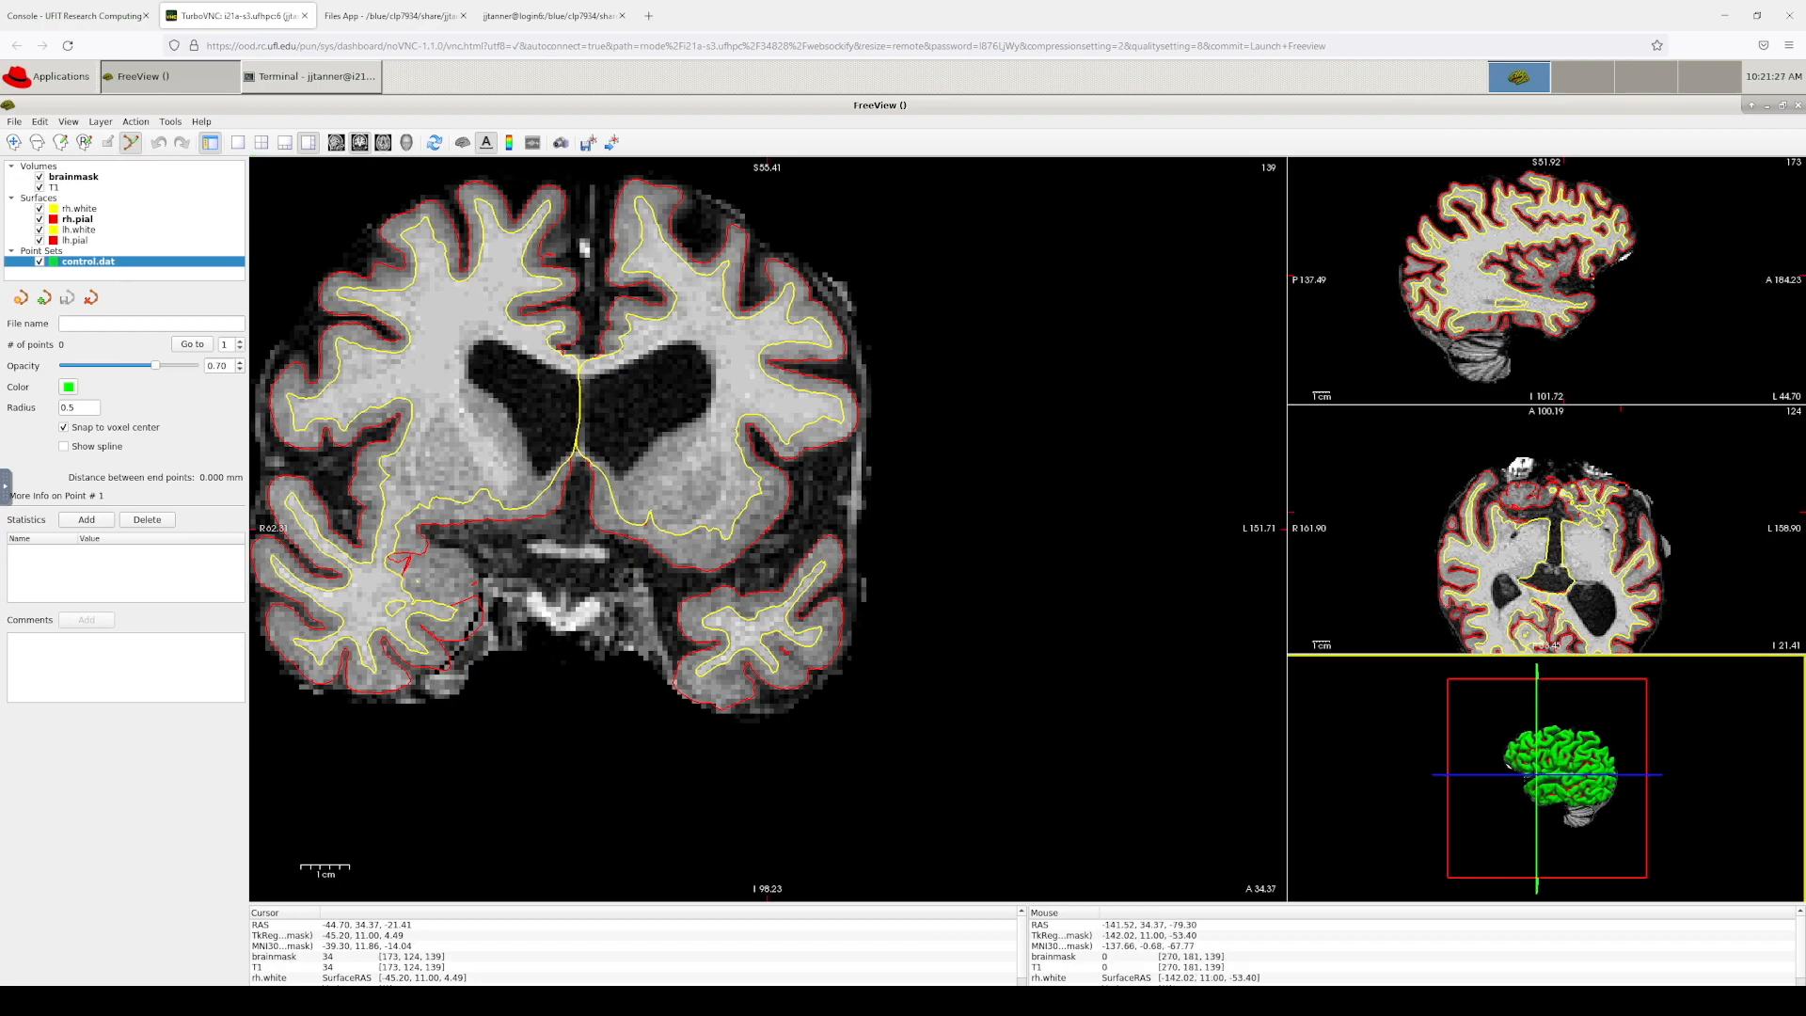
Step: Look over the wiki's example slice with green control points, then go back to Freeview
key(alt+Tab)
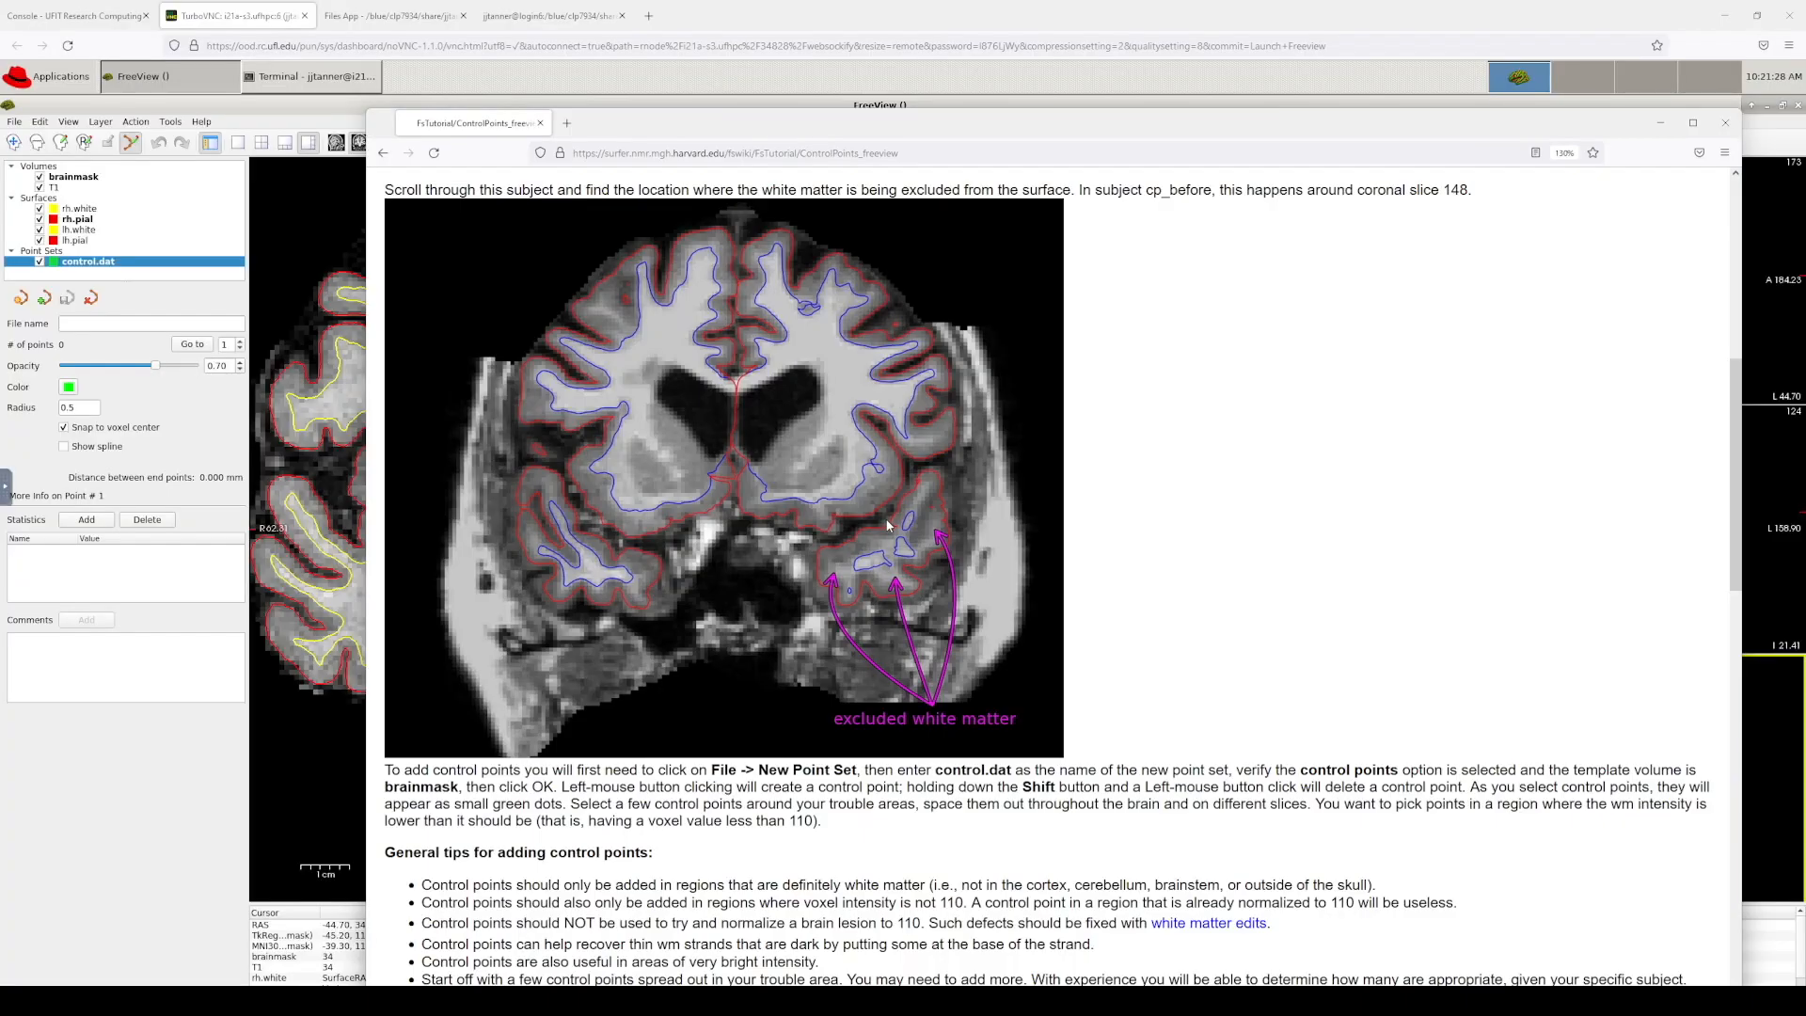
scroll(888, 525, down, 6)
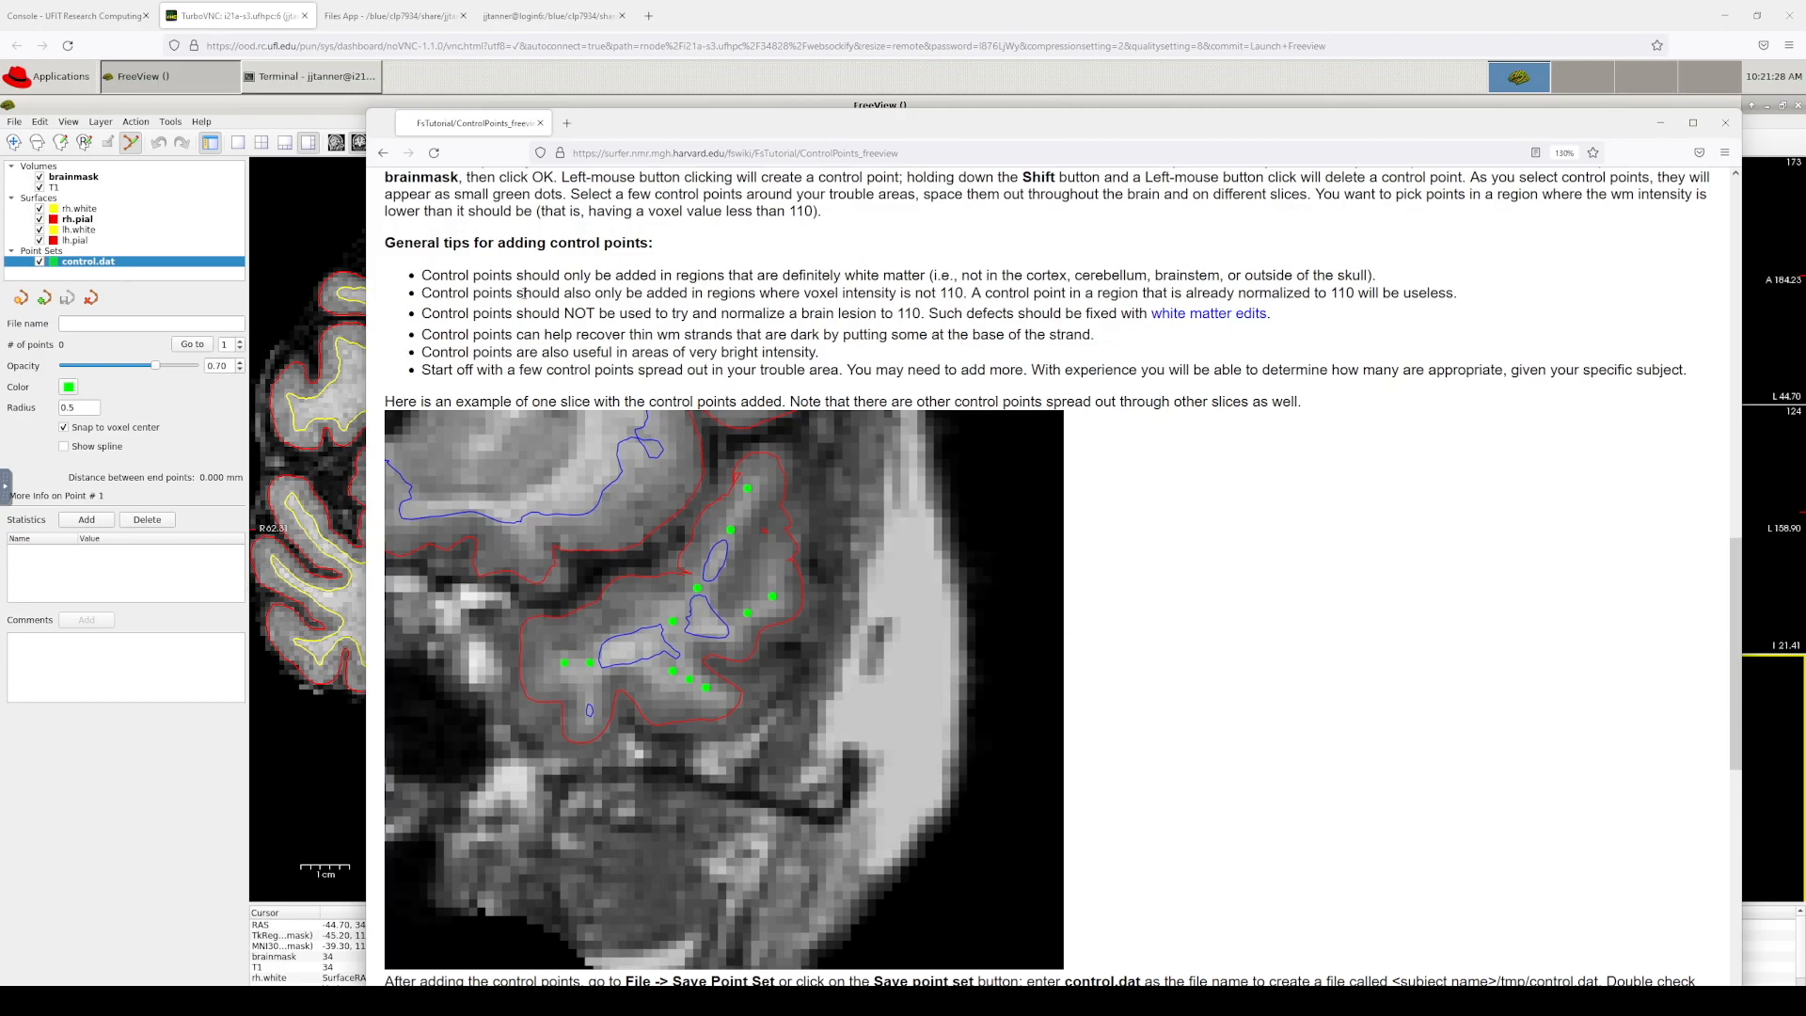
scroll(800, 297, up, 1)
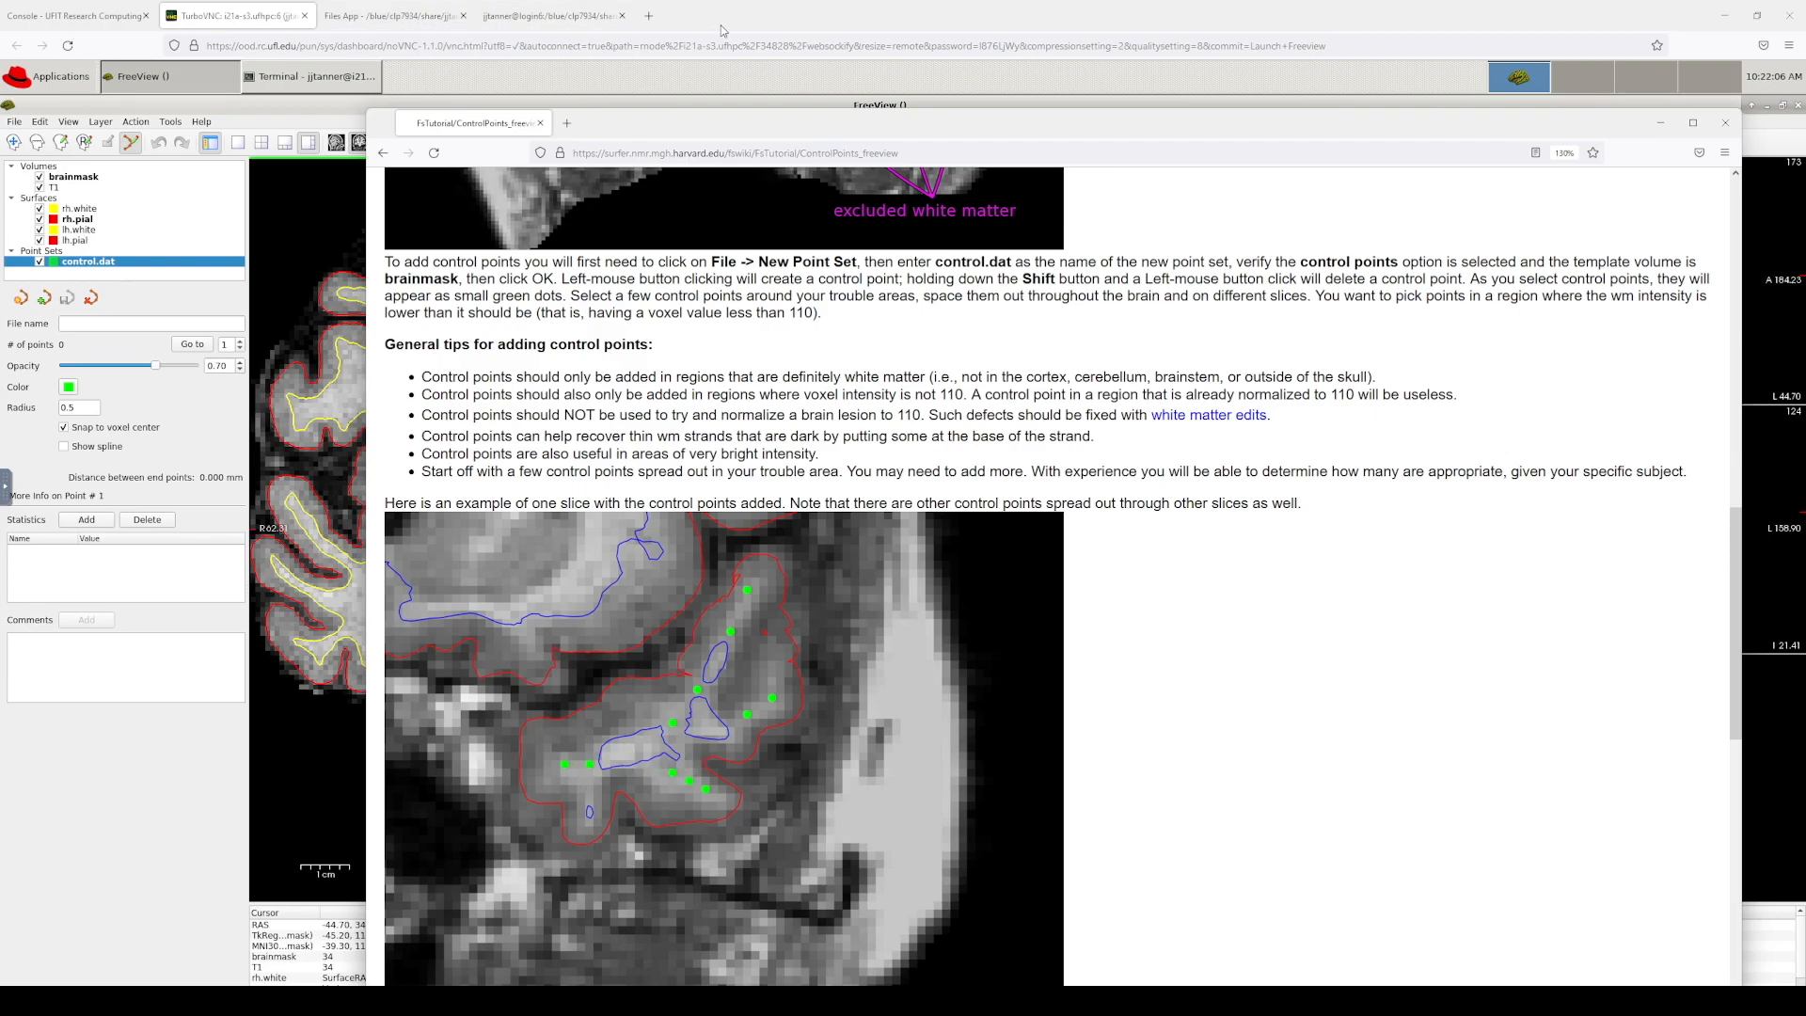
click(708, 103)
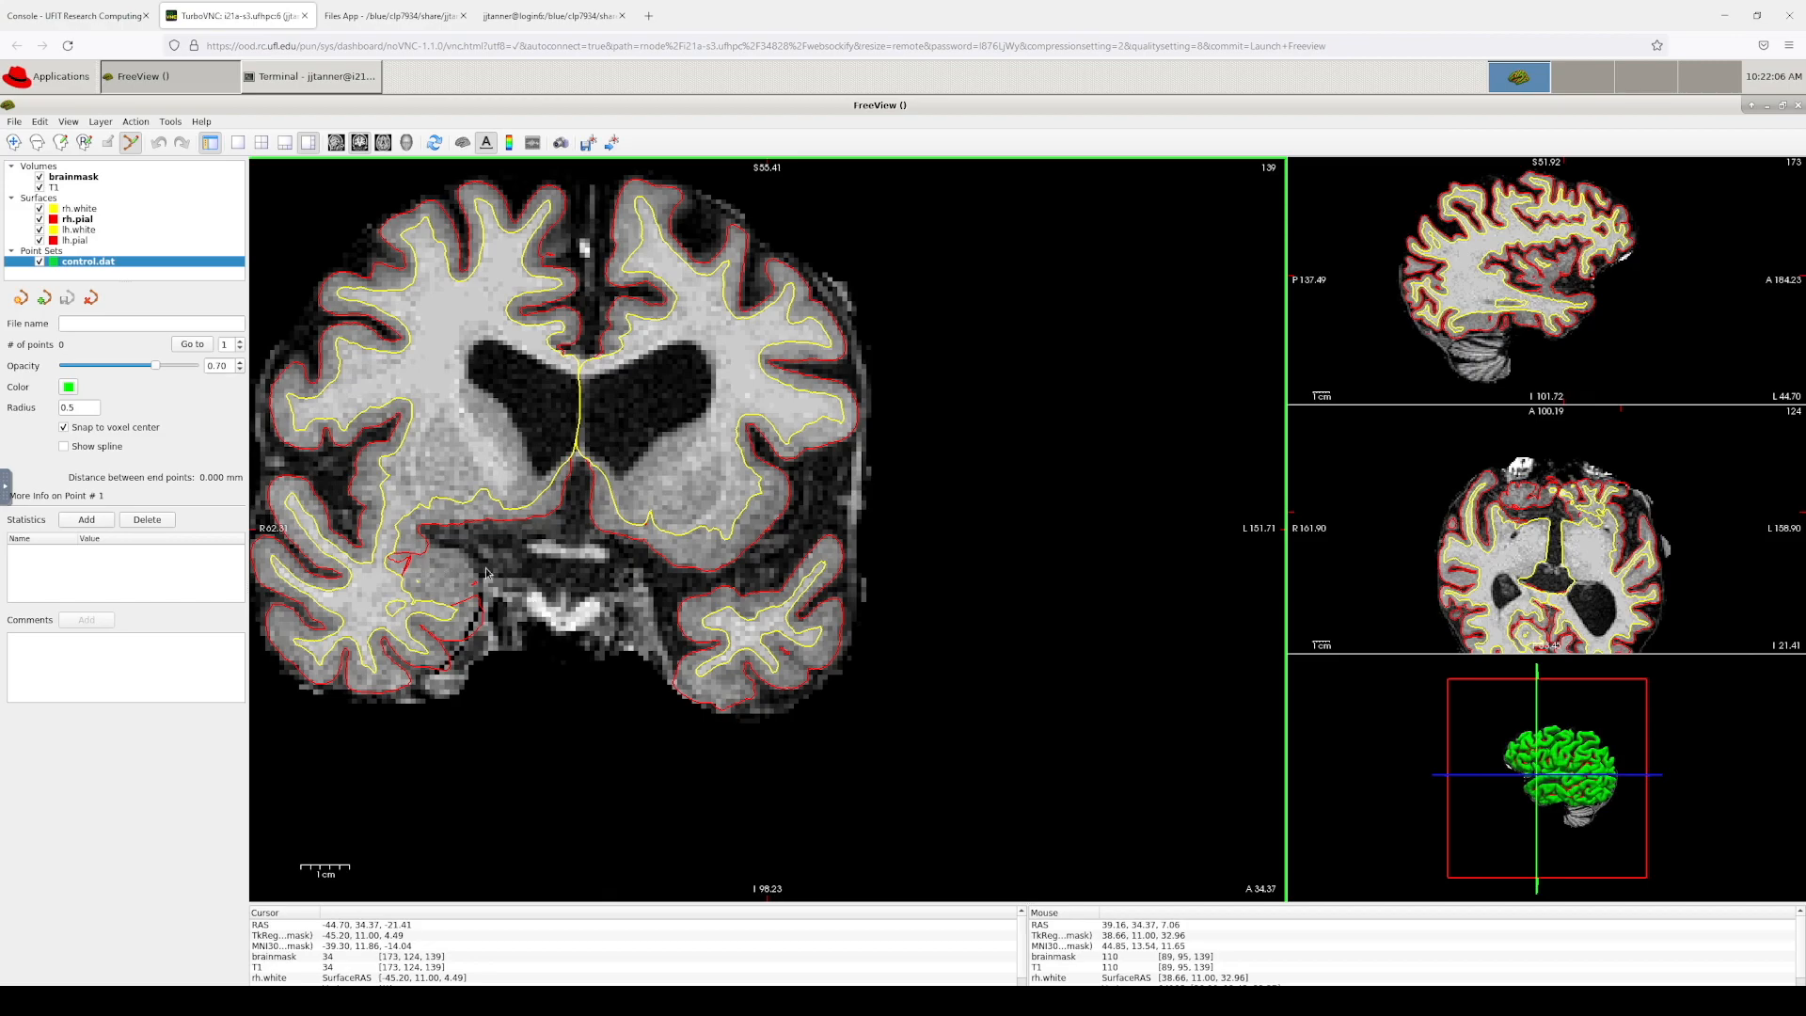
Step: Step the coronal view down from slice 139 to add a control point to control.dat
key(Down)
key(Down)
key(Down)
key(Down)
key(Down)
key(Down)
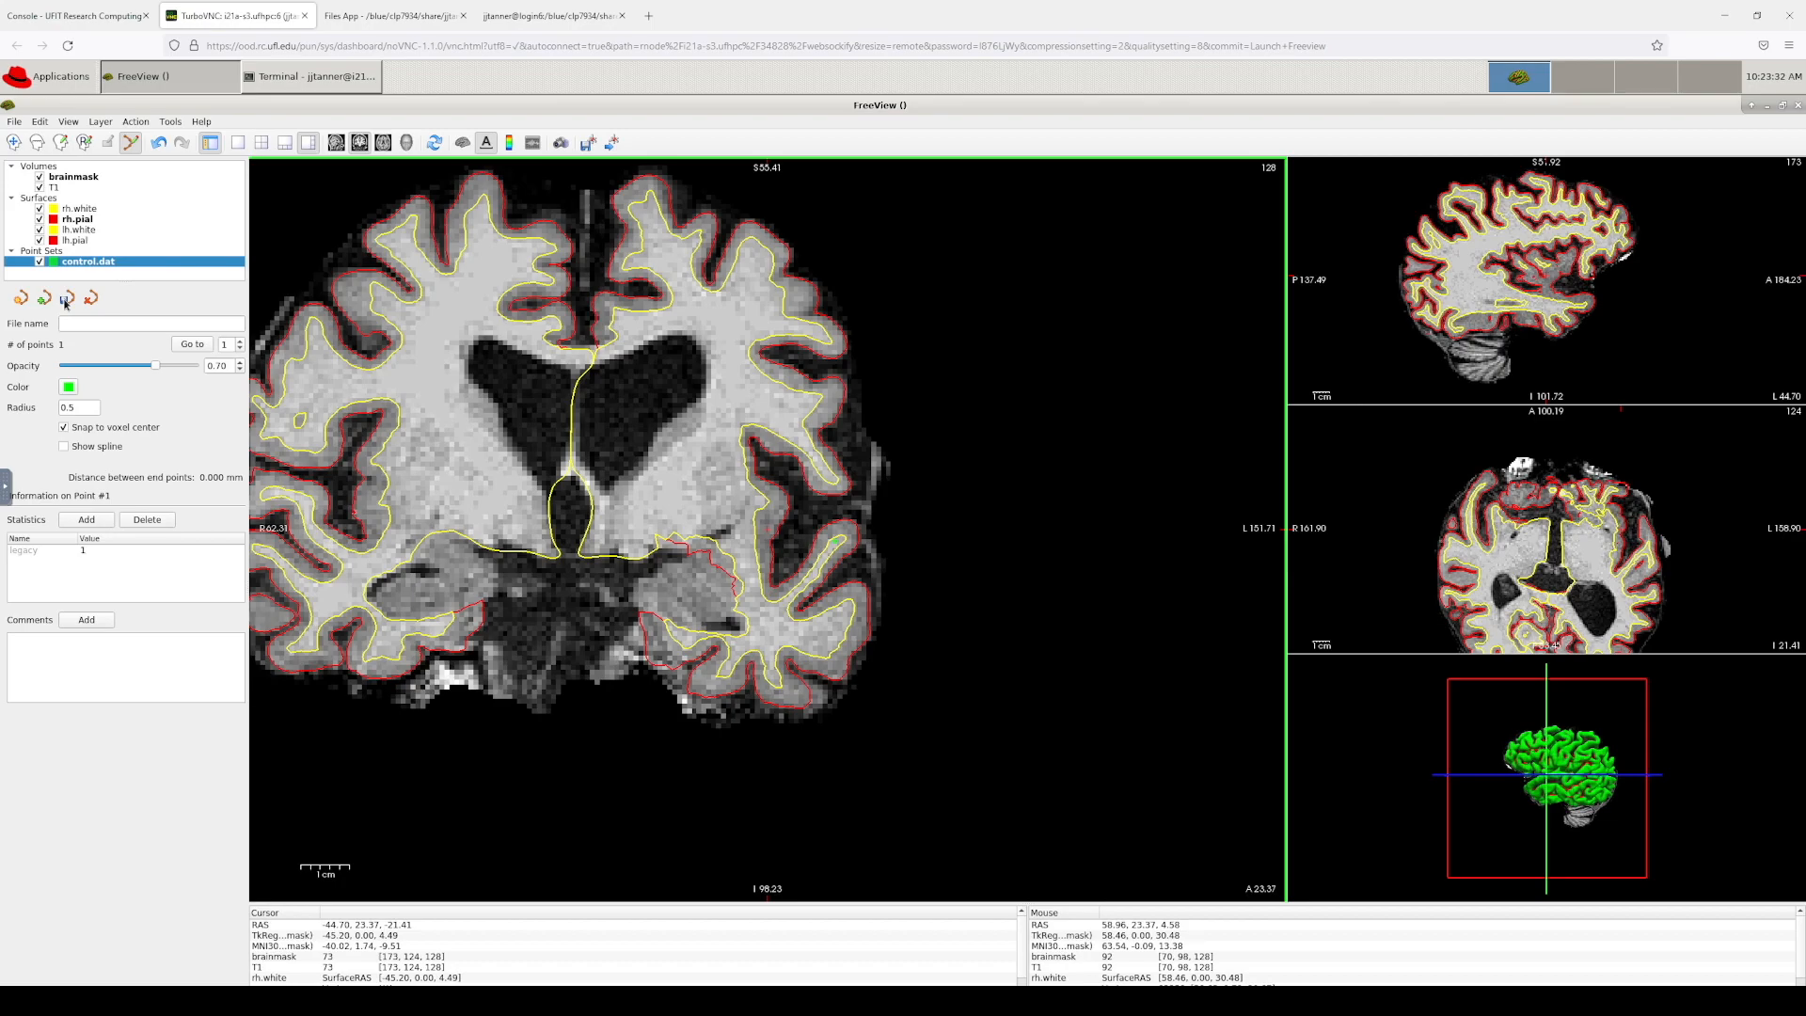
Step: Save the point set as control.dat in Control Points format and return to the tutorial page
click(66, 300)
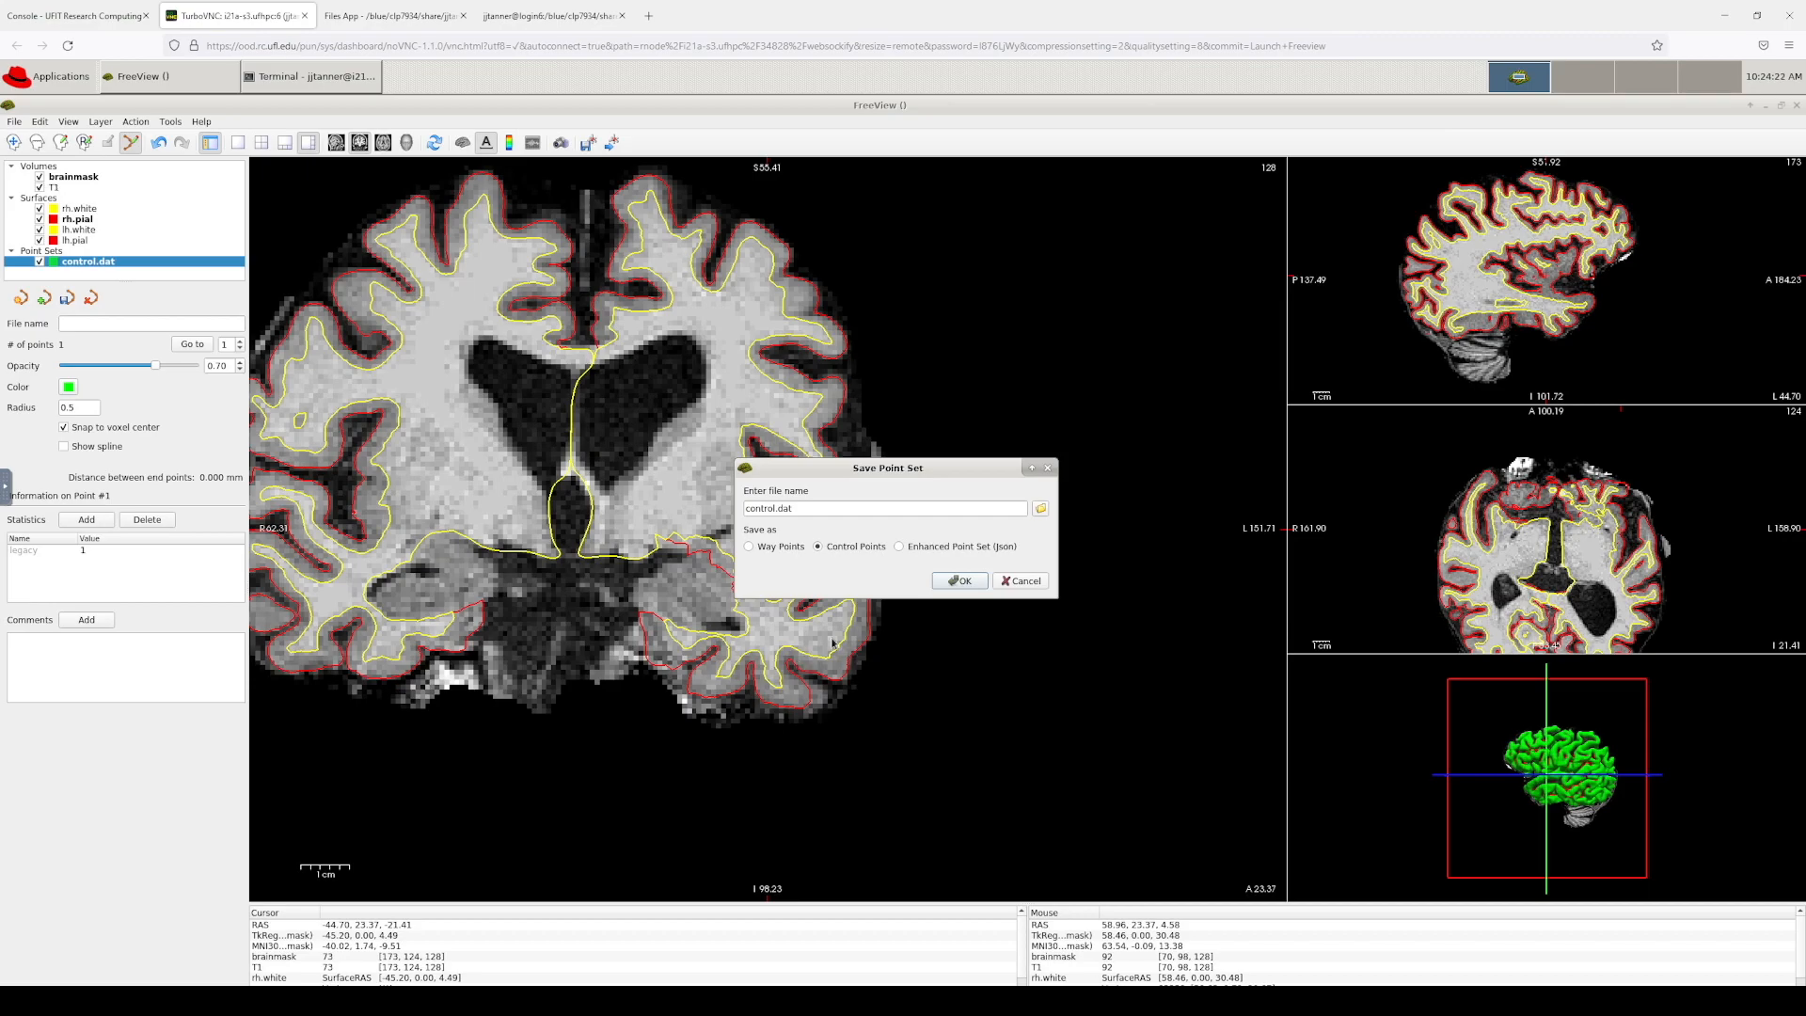
click(982, 582)
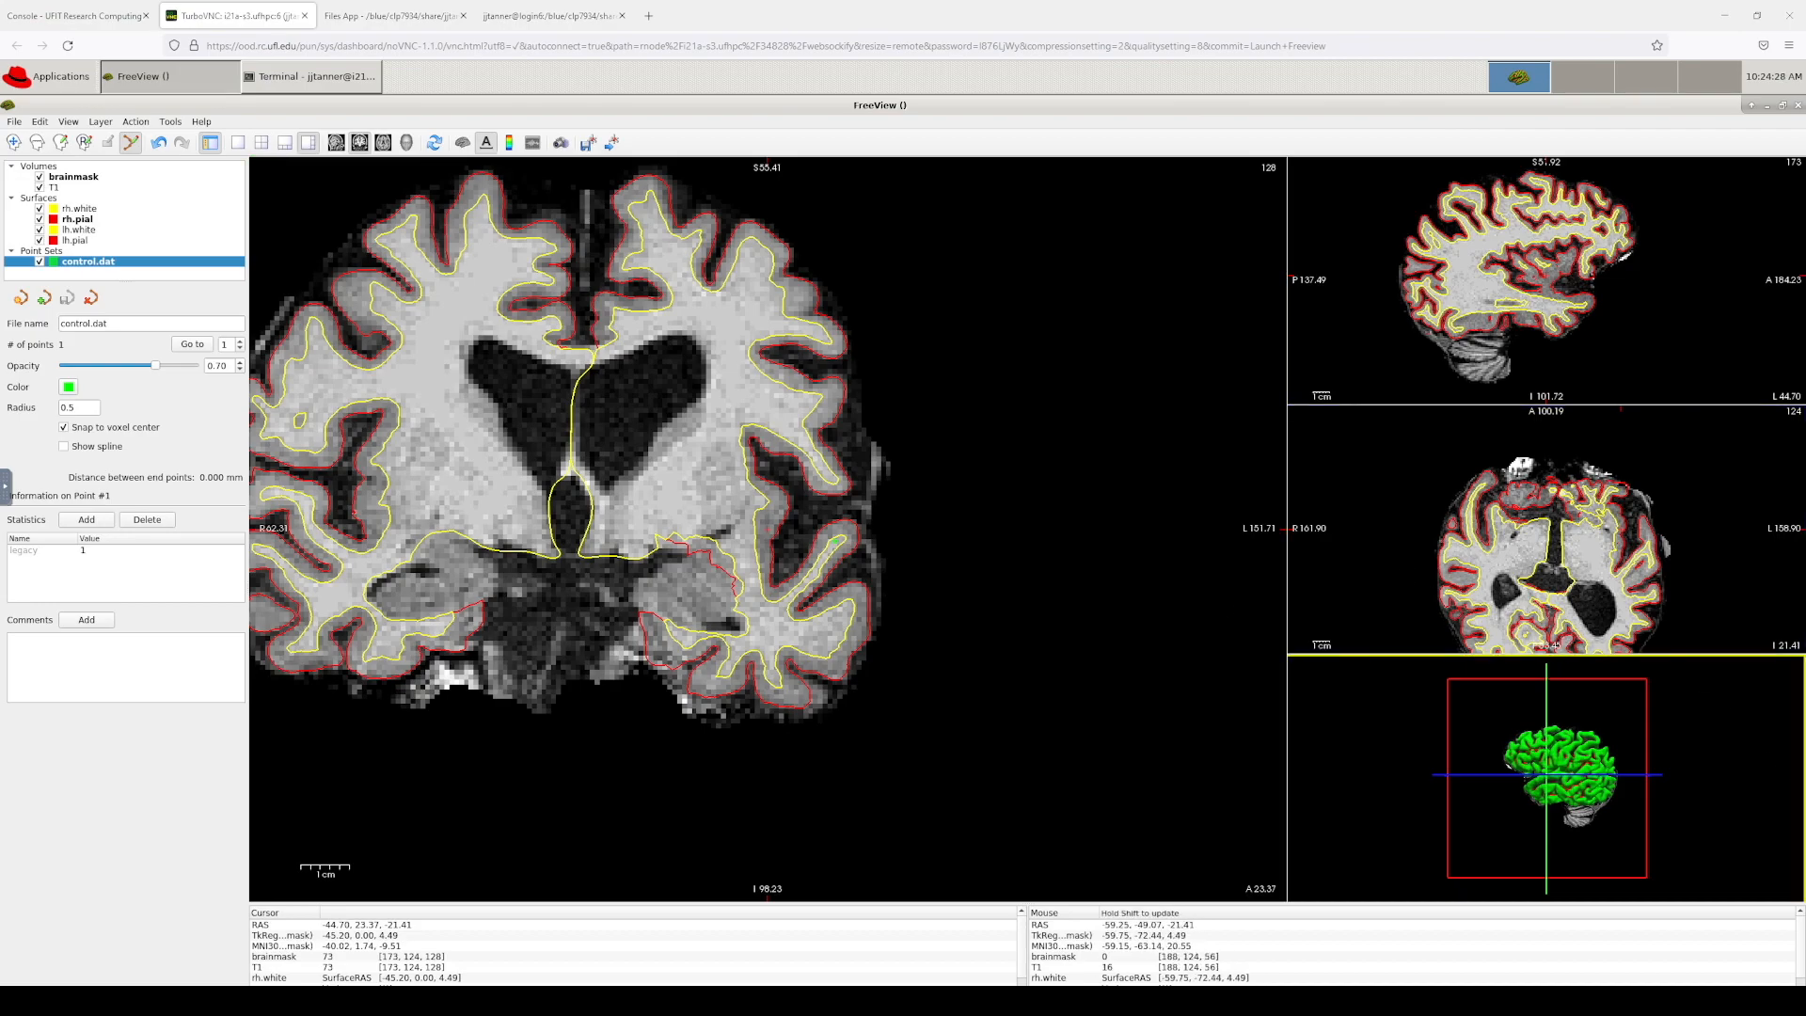
key(alt+Tab)
scroll(675, 483, down, 5)
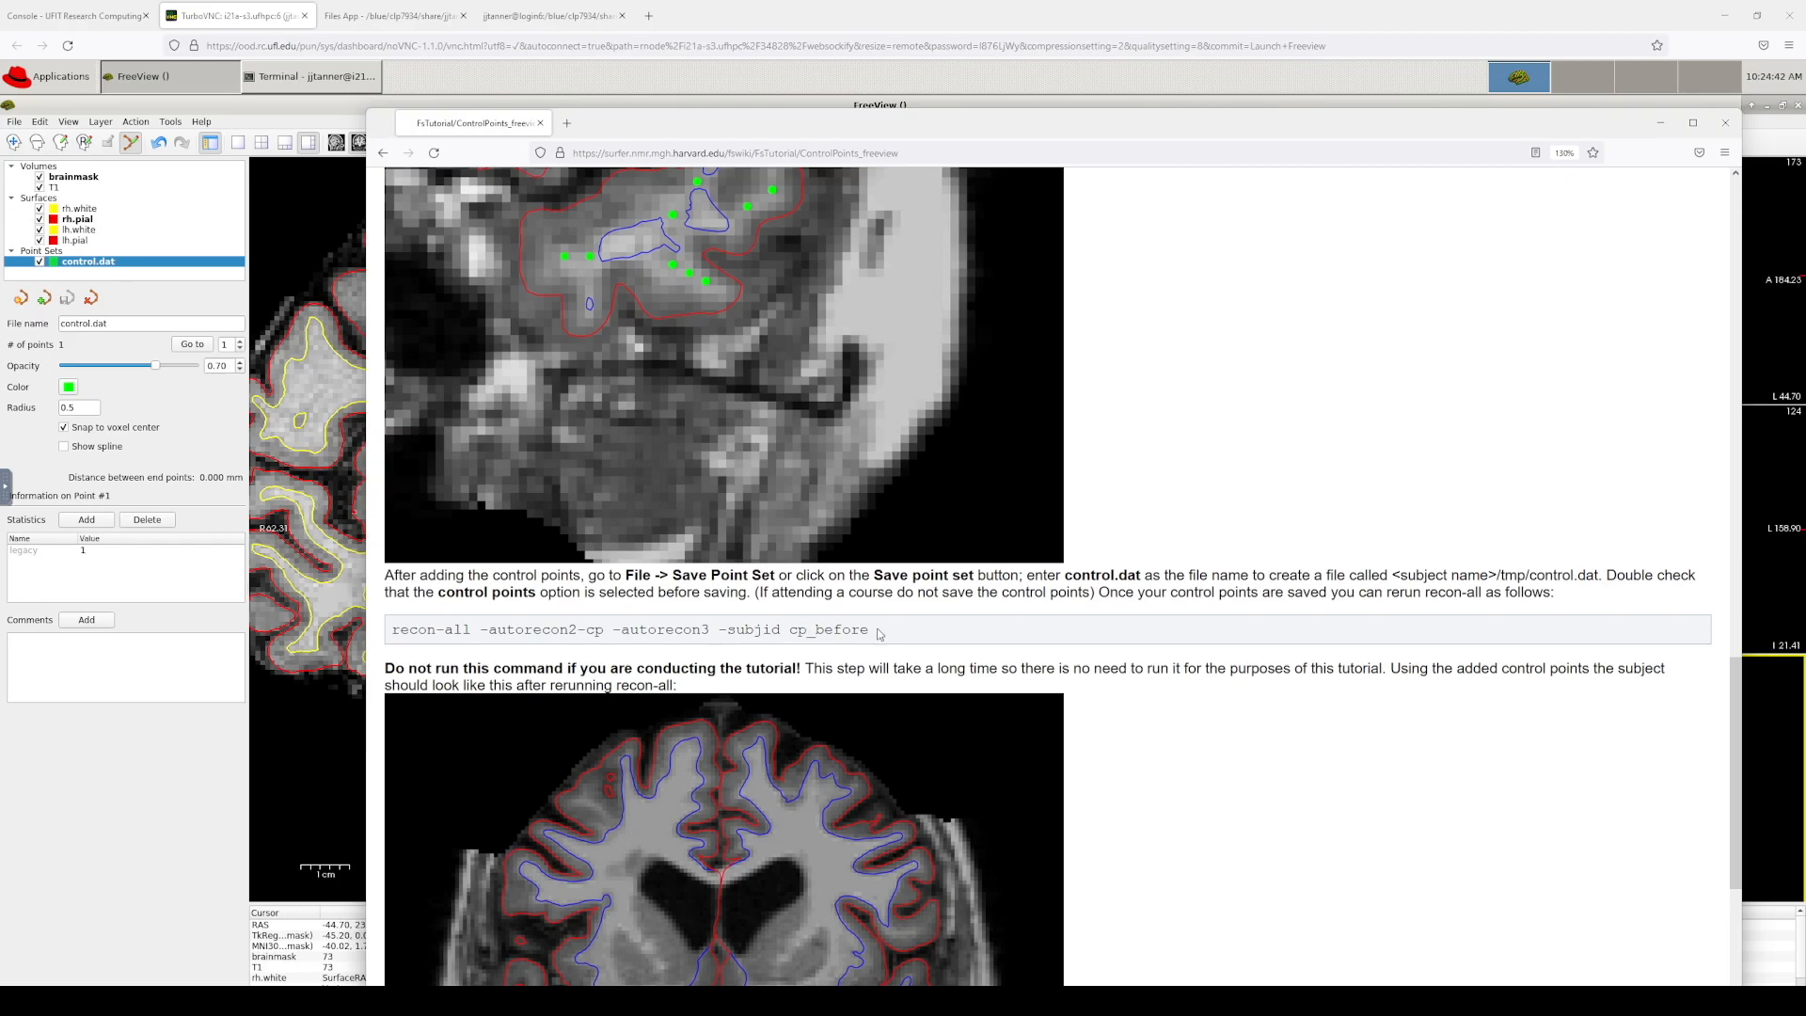
Step: Scroll the tutorial around its recon-all -autorecon2-cp step, then bring Freeview back in front
scroll(1104, 683, down, 5)
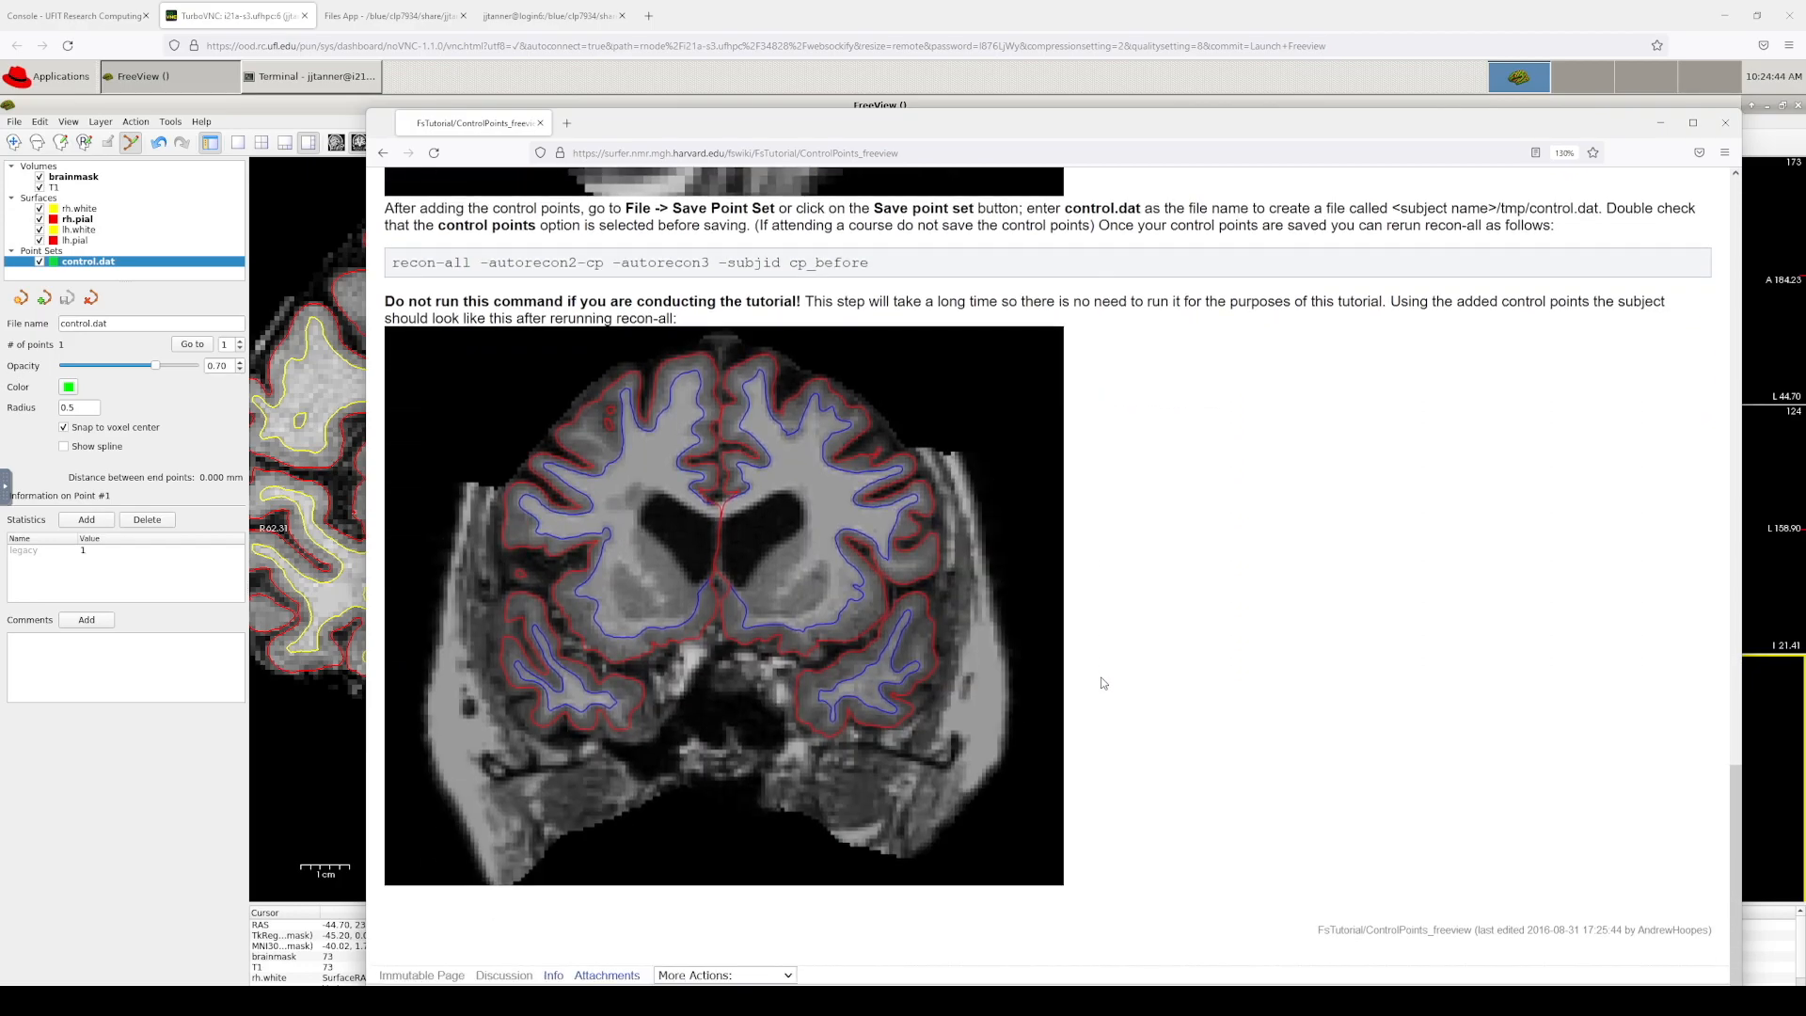
scroll(980, 721, up, 10)
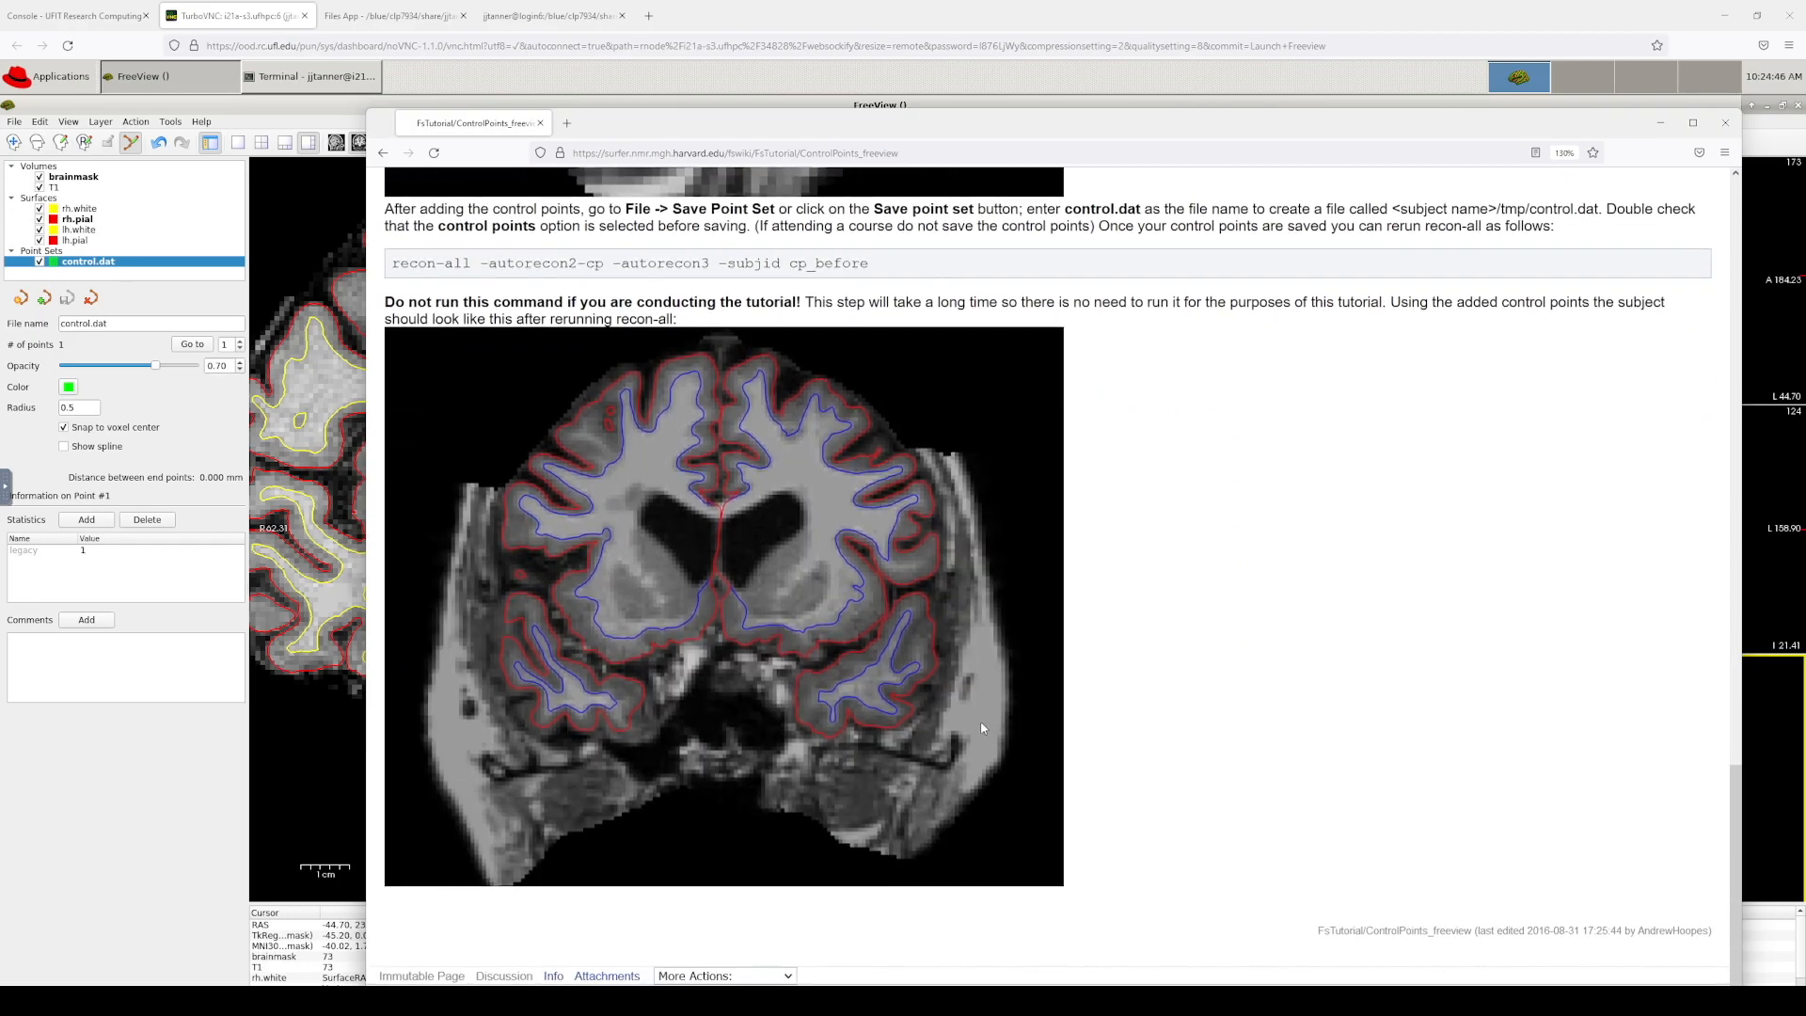
scroll(716, 701, up, 8)
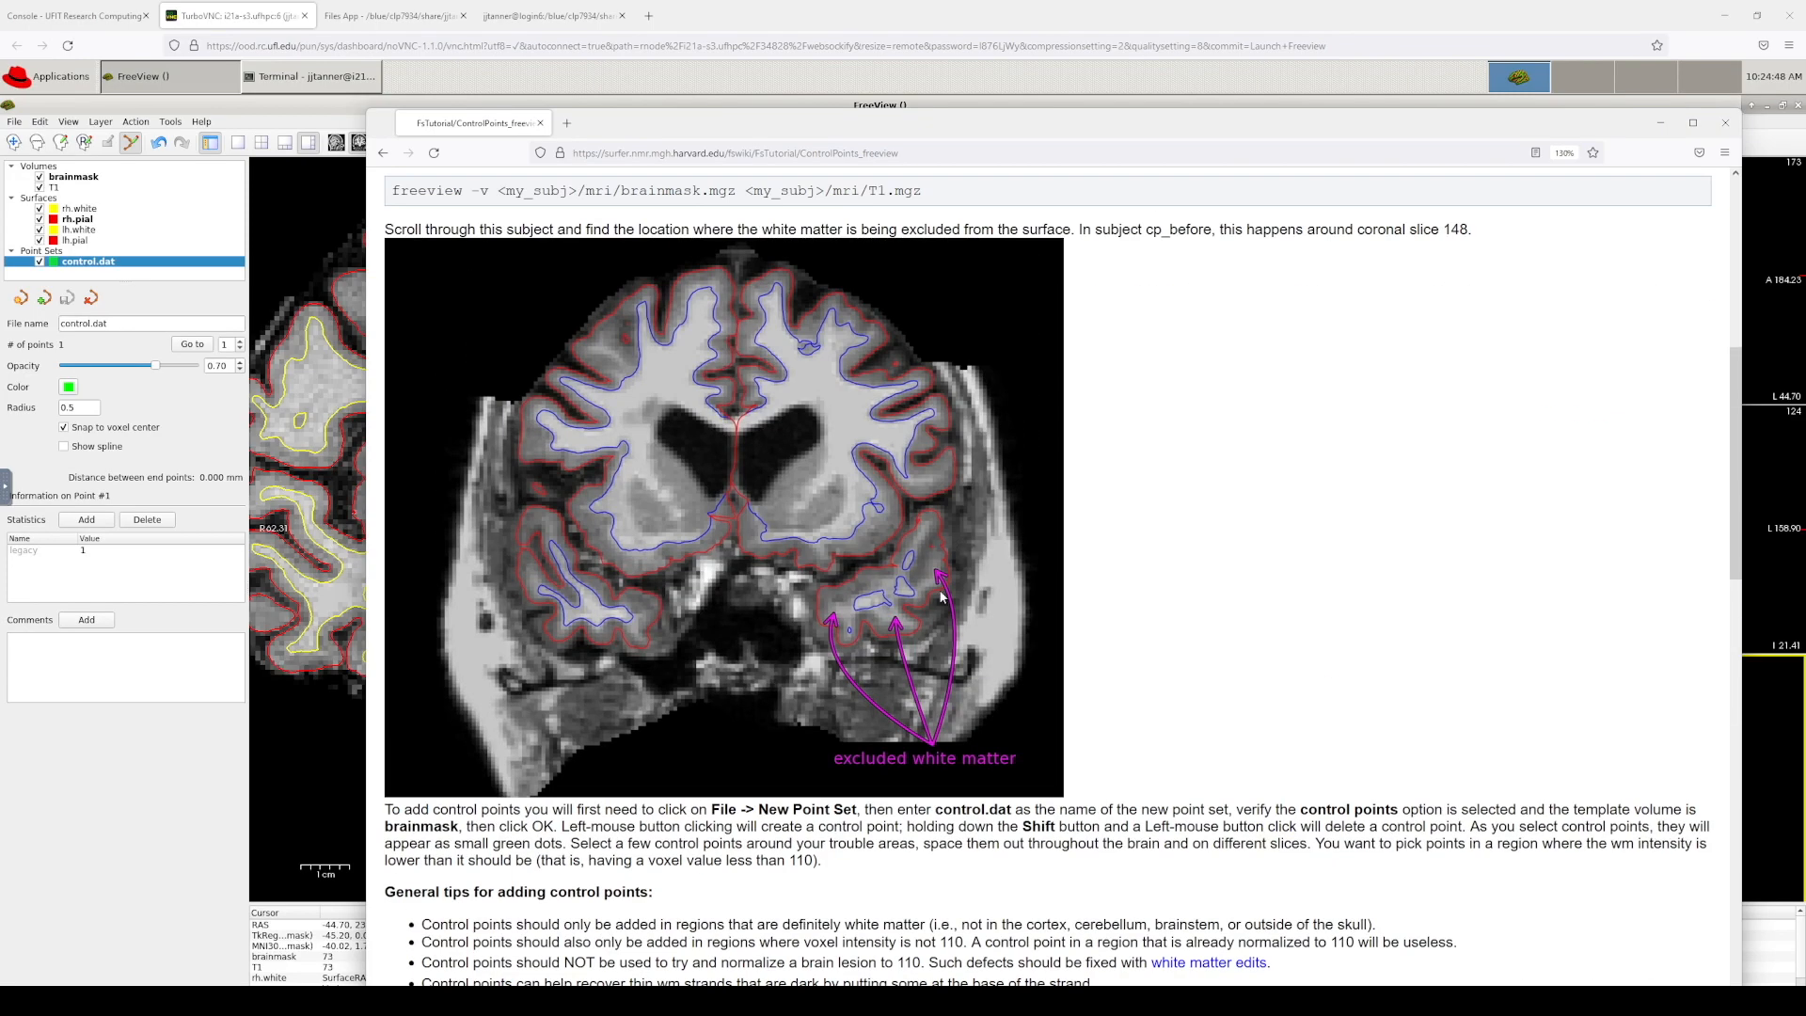
scroll(940, 596, down, 15)
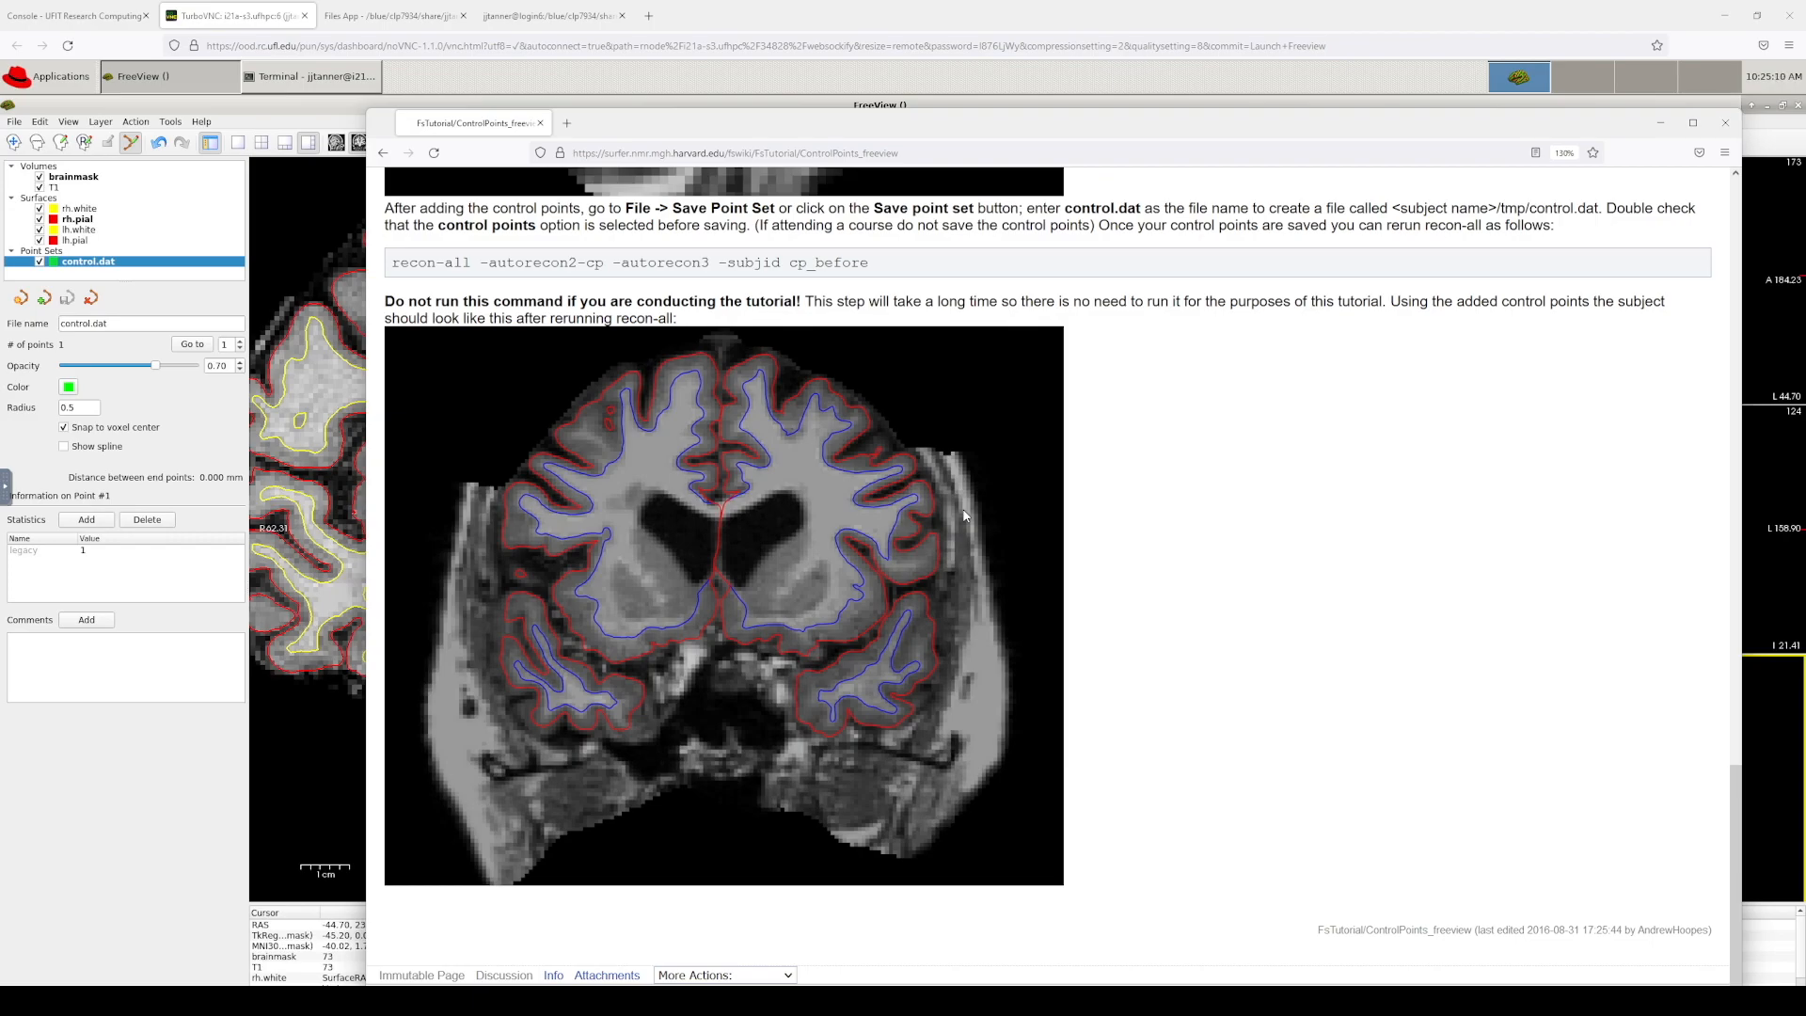
click(547, 98)
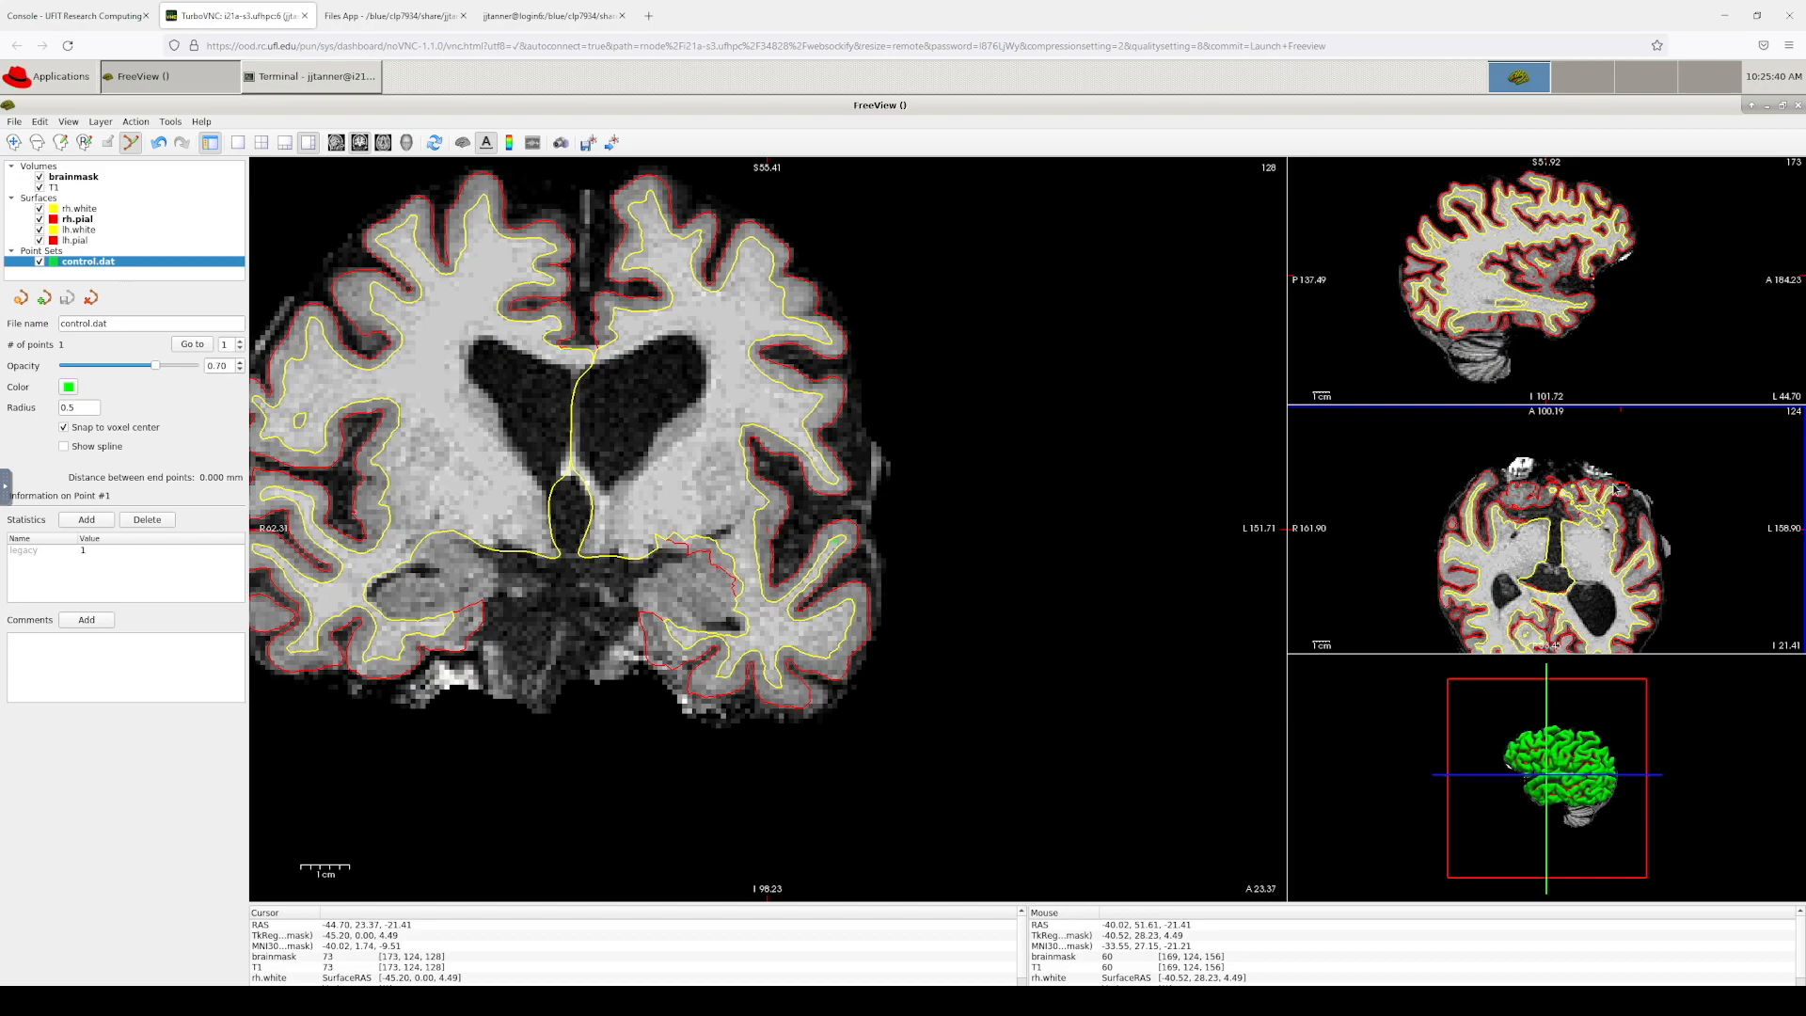
Step: Select the brainmask layer, close the File menu without choosing anything, and quit Freeview
click(74, 178)
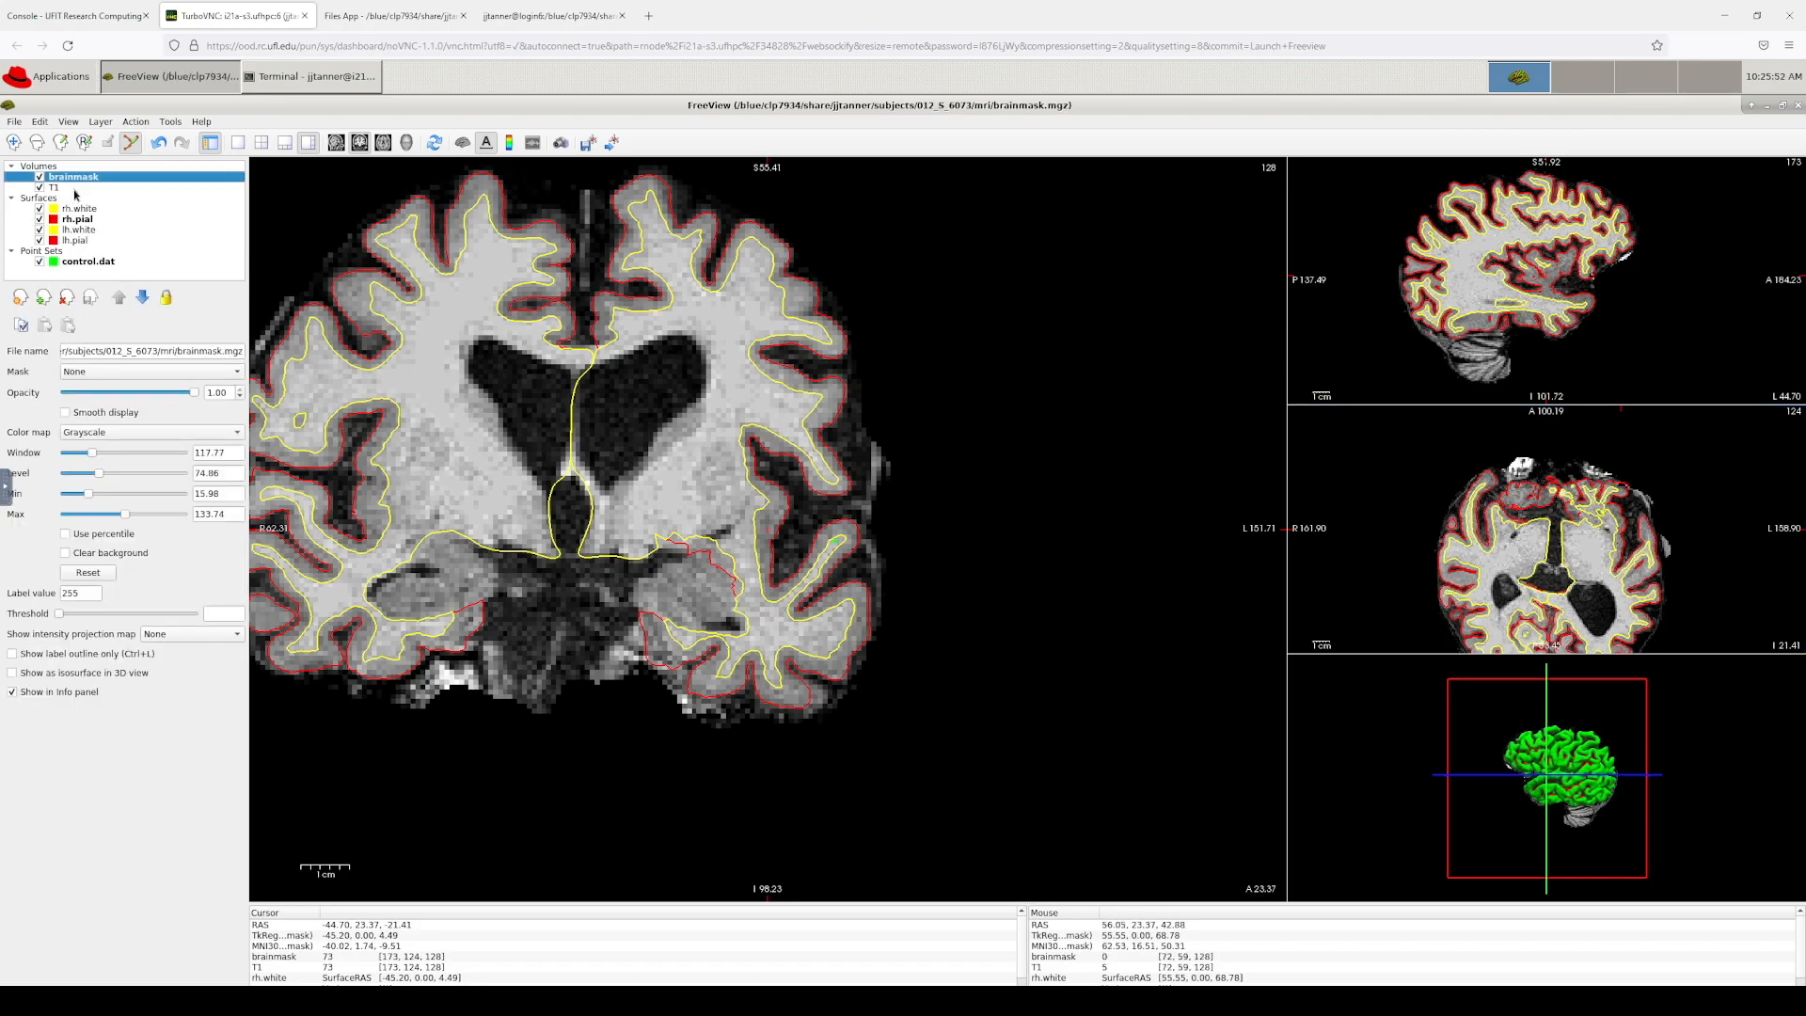
click(12, 122)
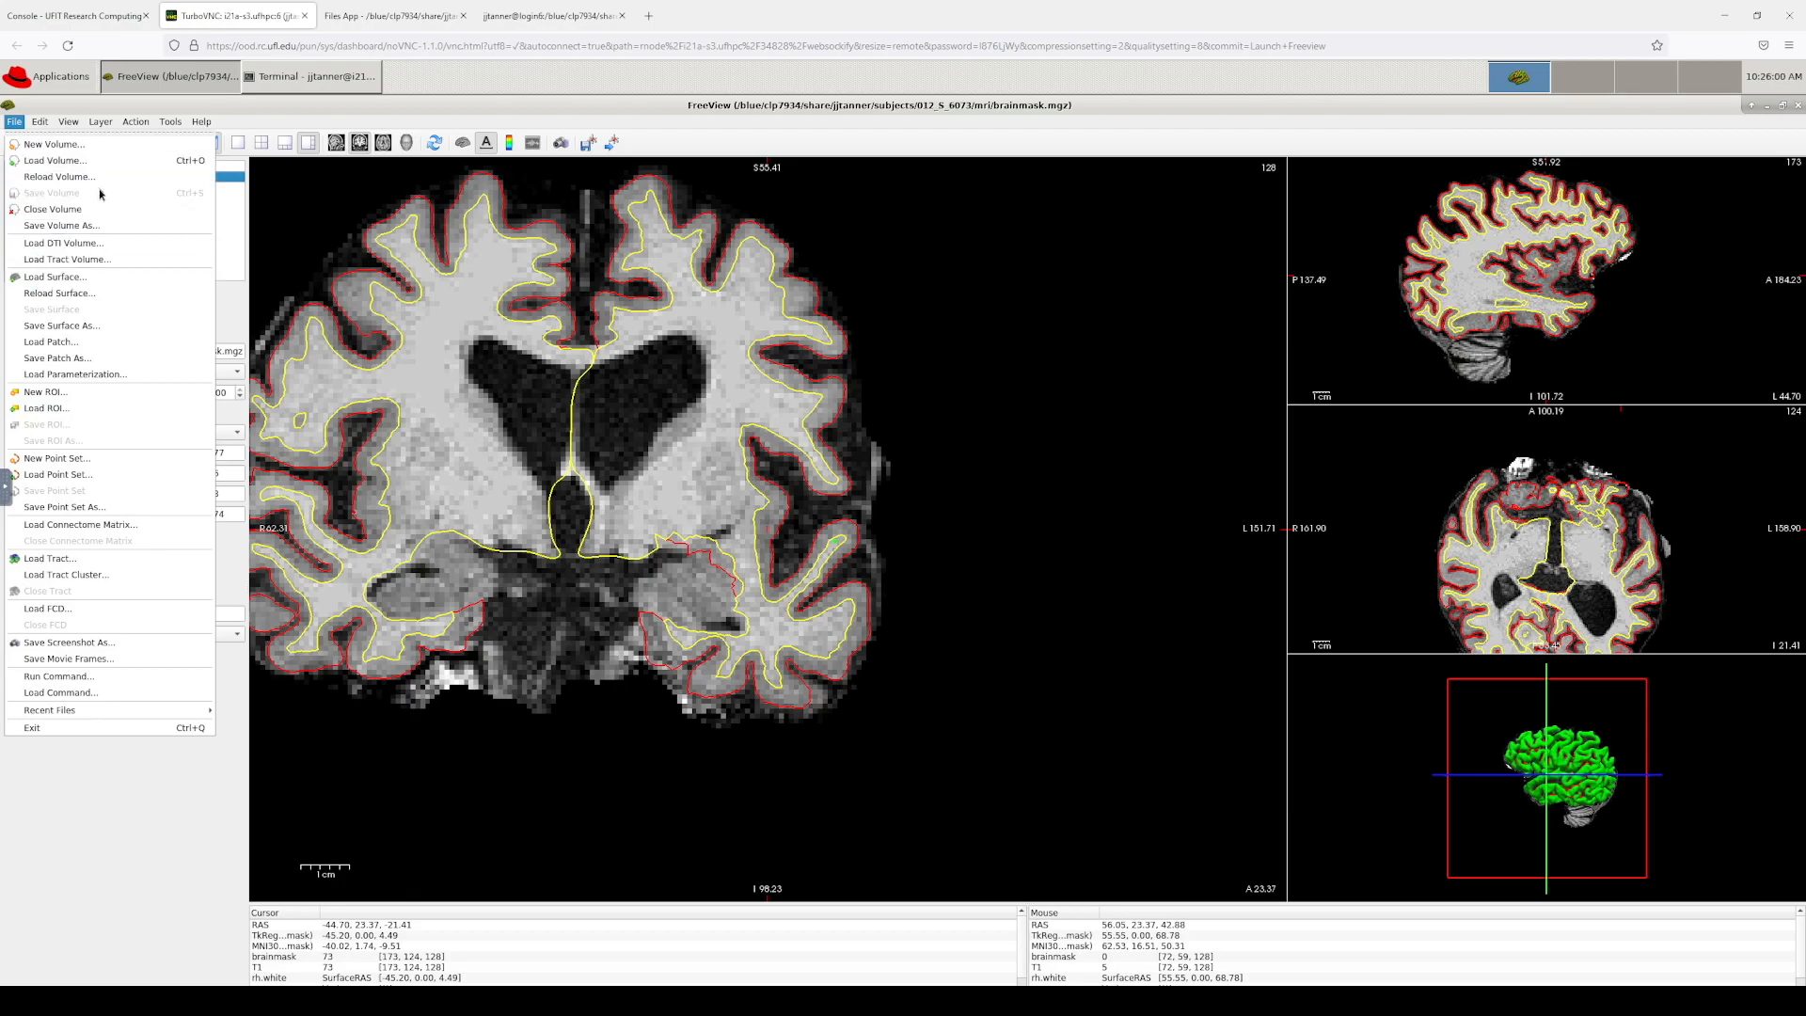
click(516, 118)
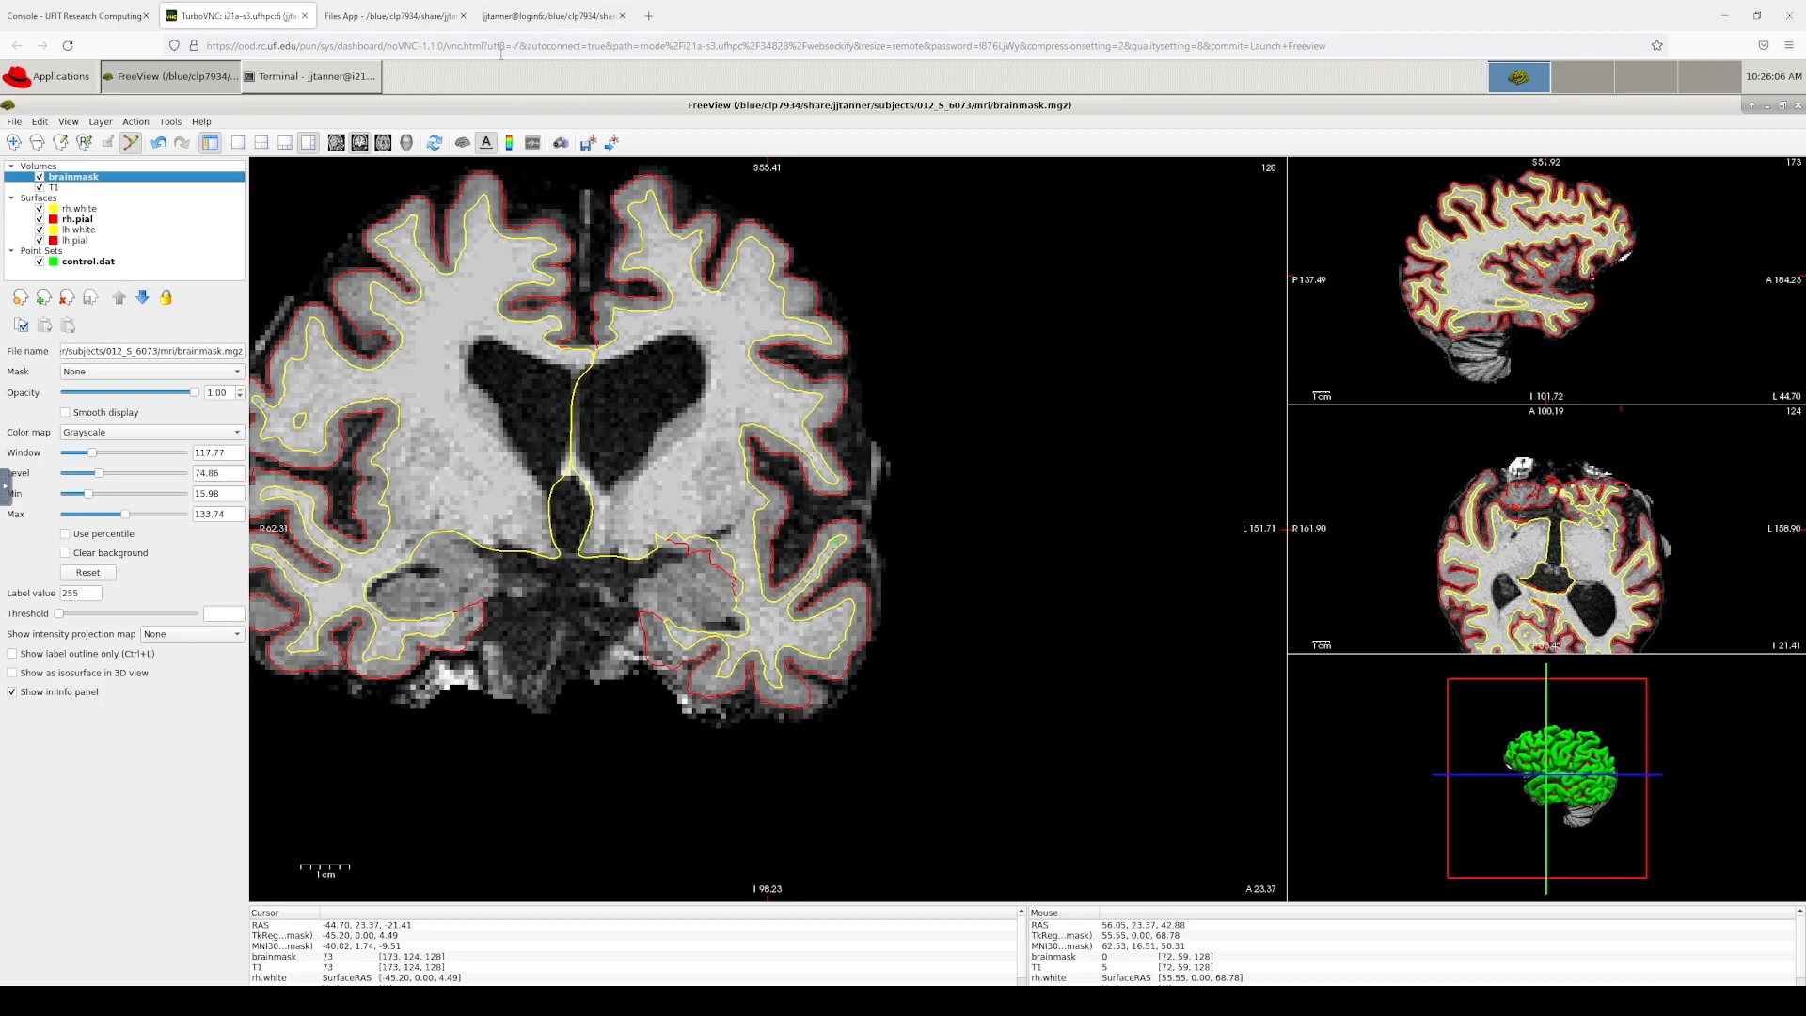
click(1797, 106)
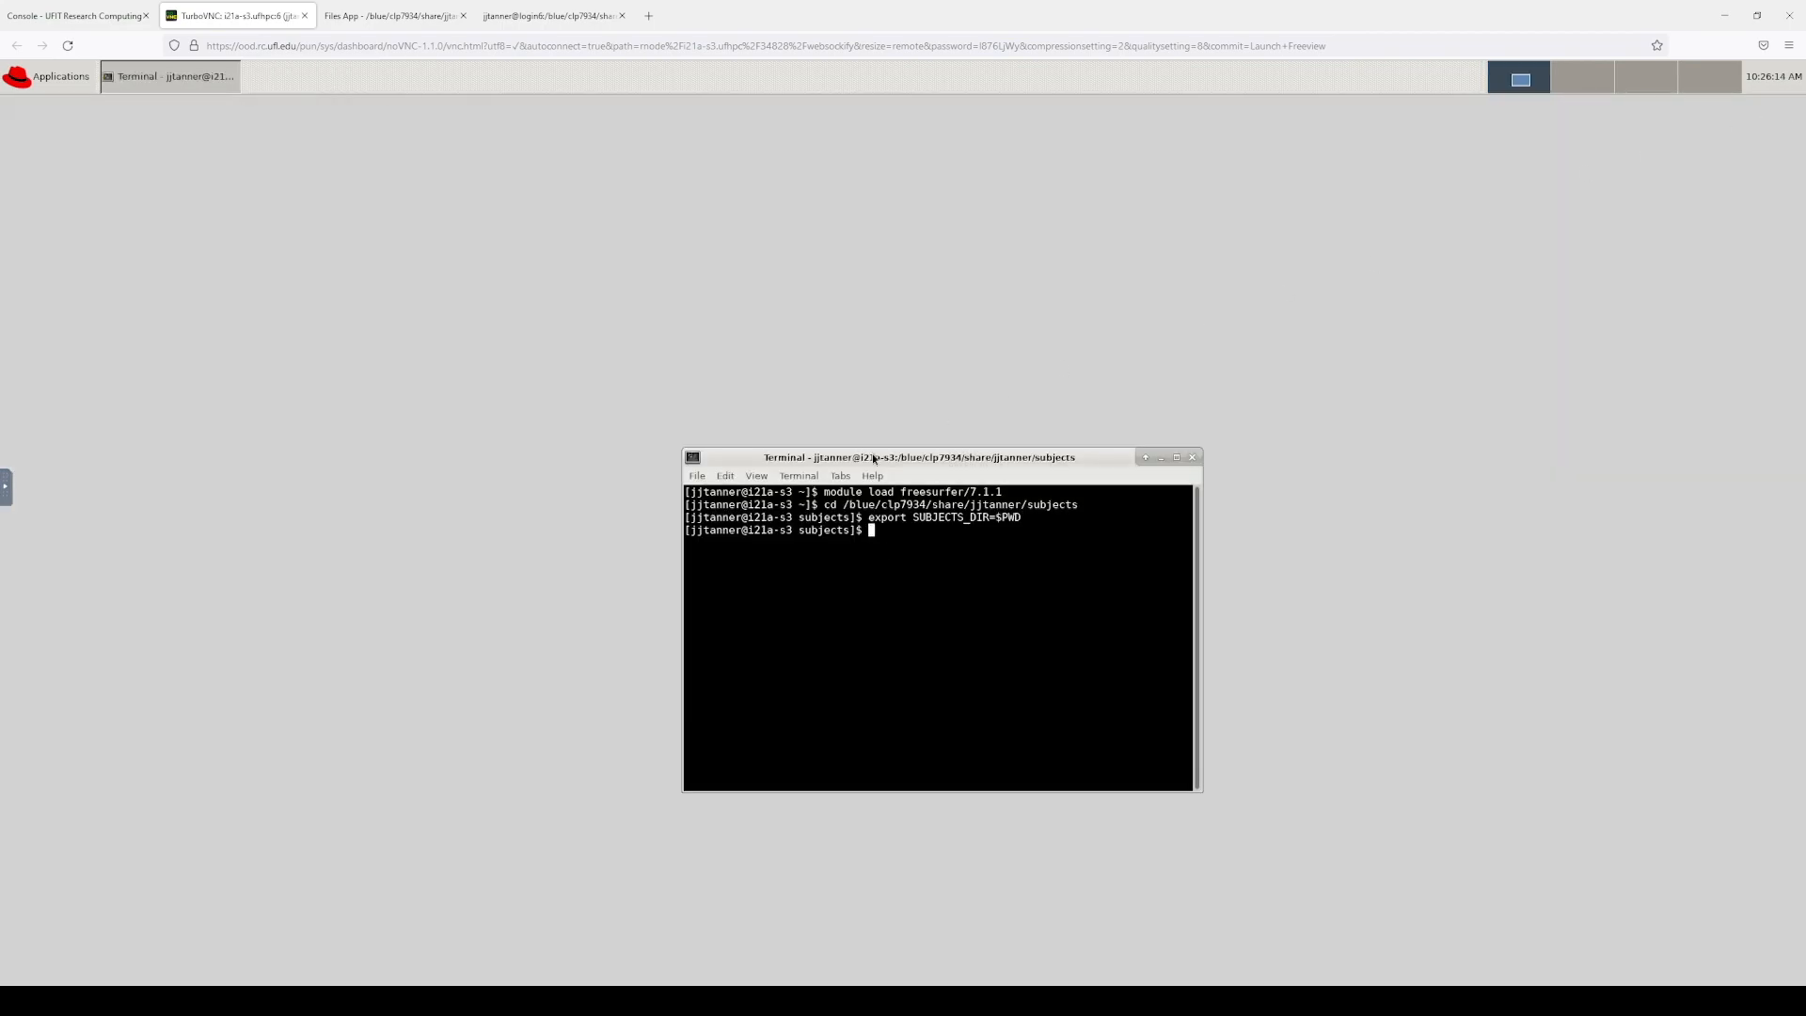
Step: Close the remote desktop tab and check My Interactive Sessions on the Console page
click(304, 16)
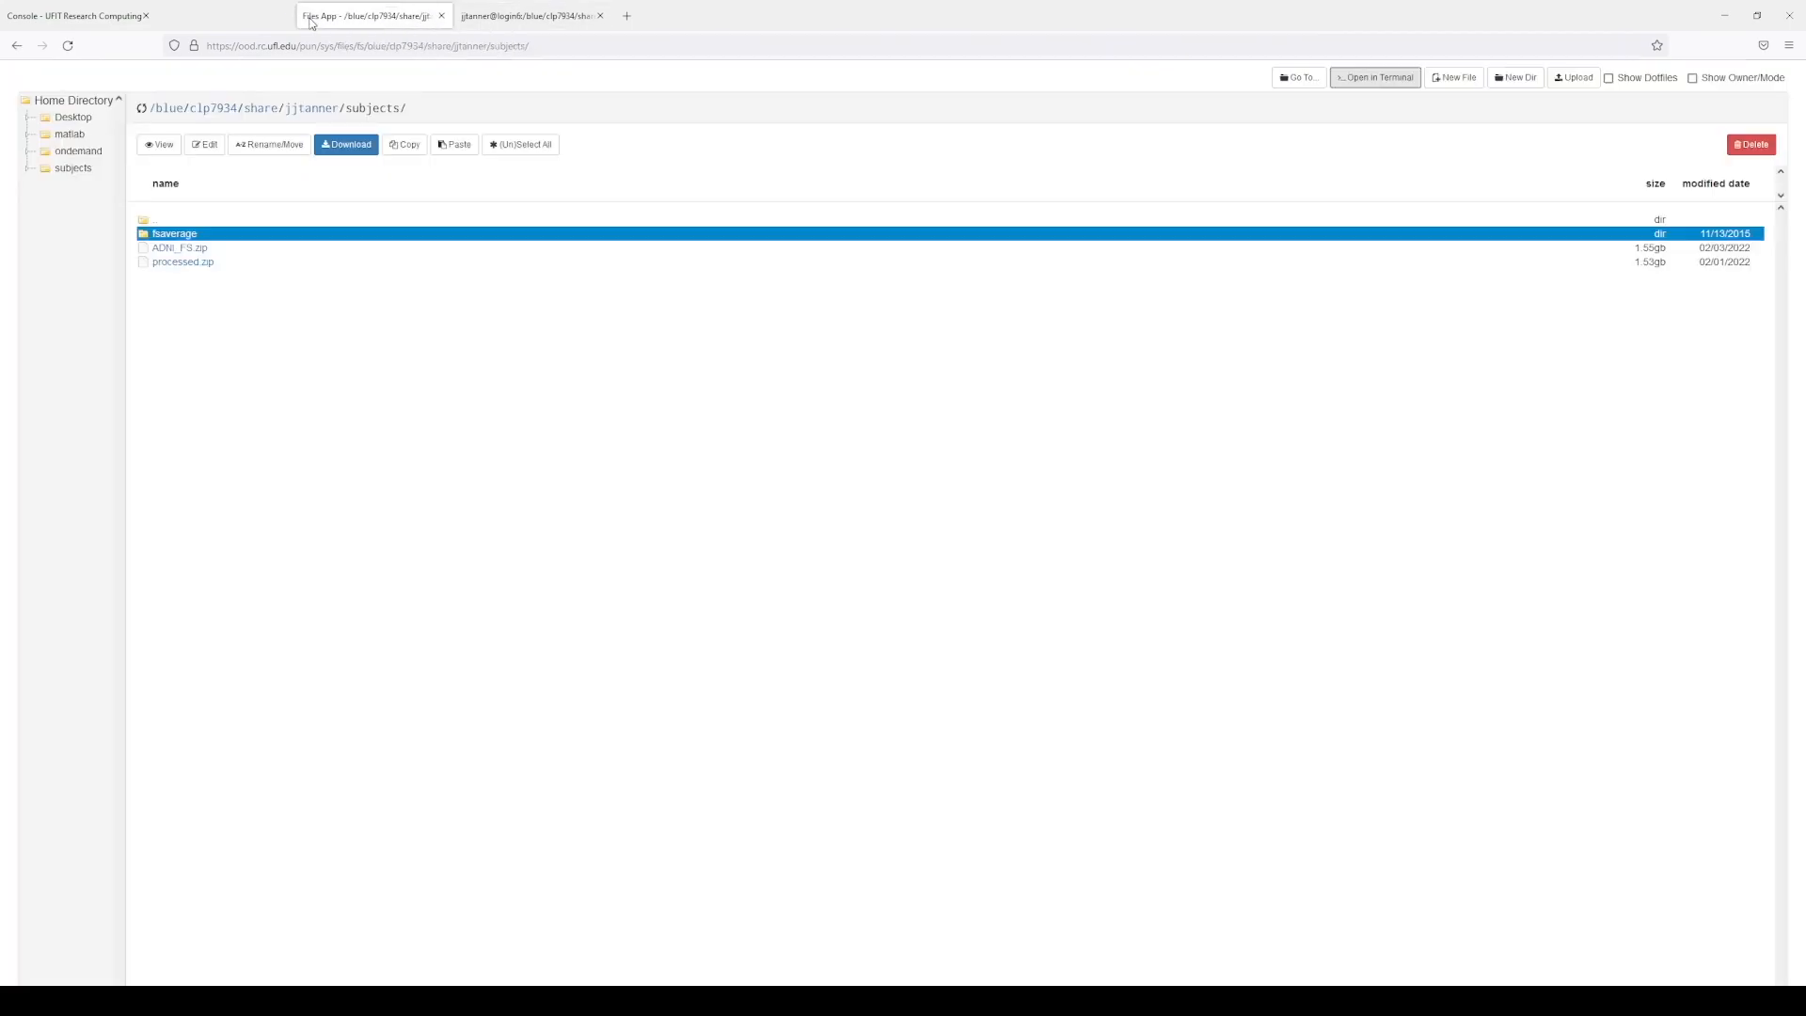
click(75, 16)
click(358, 81)
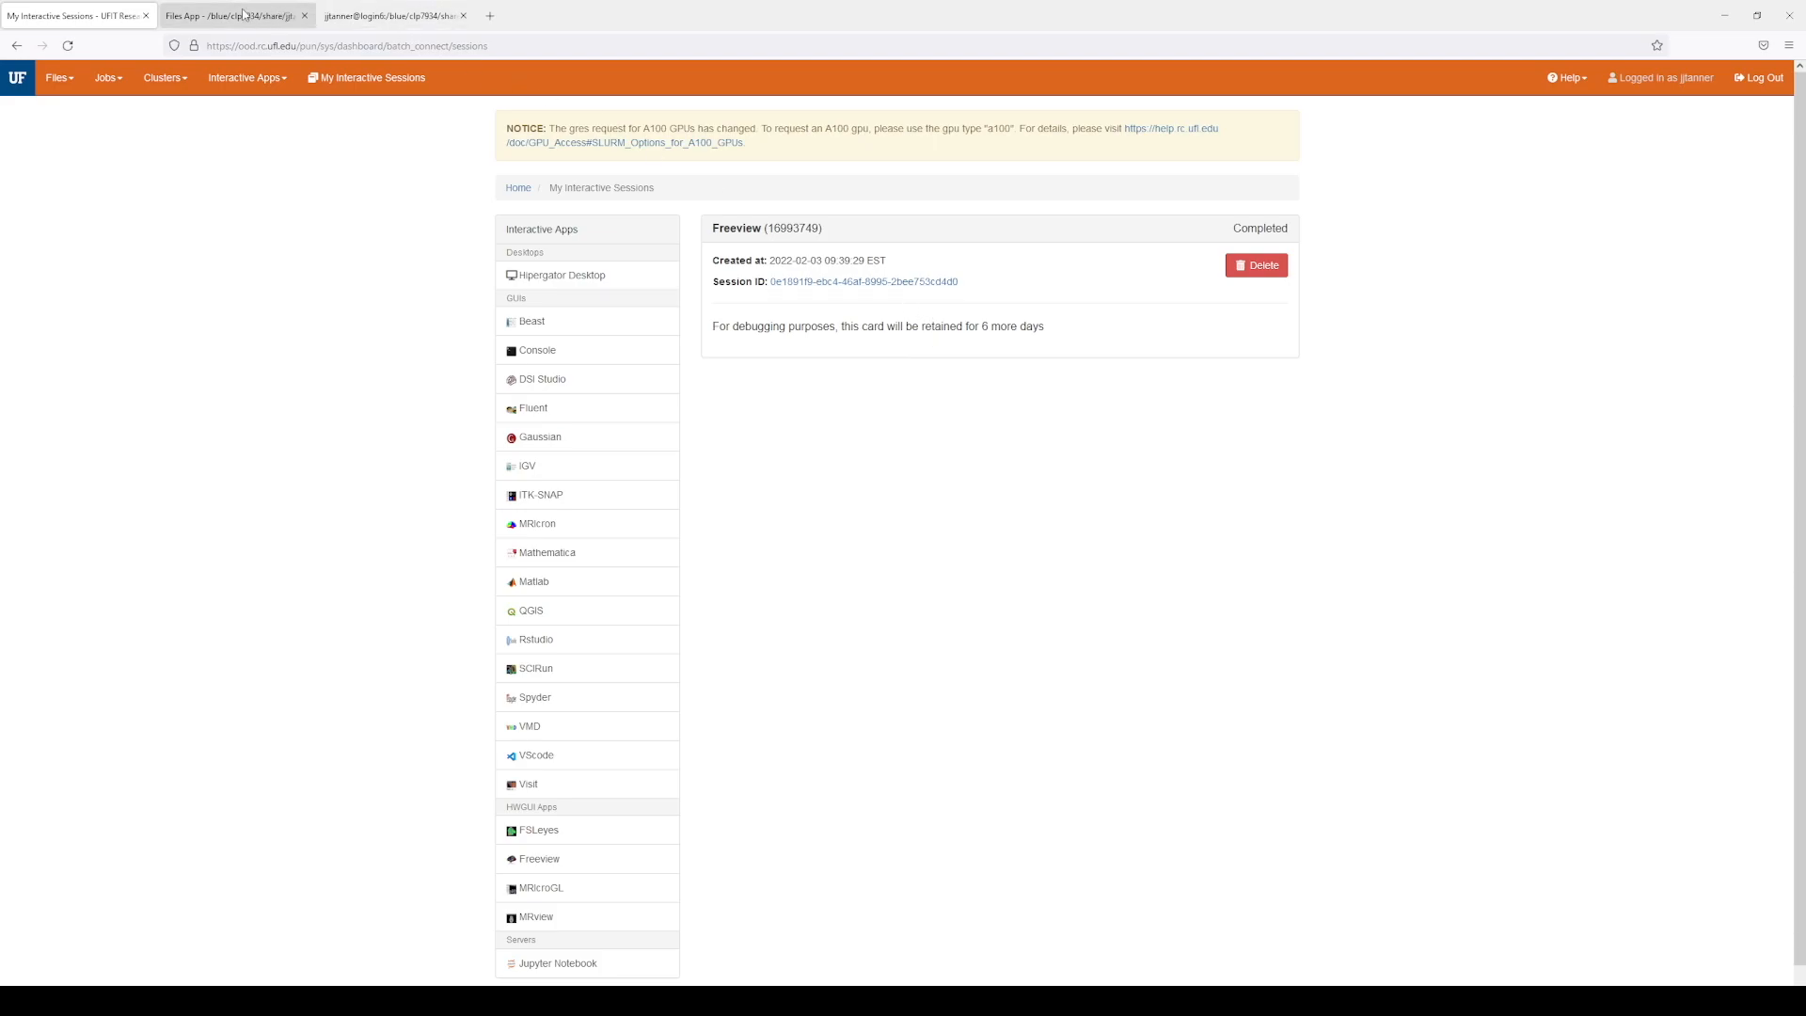
Step: Refresh the subjects listing, open 012_S_6073/mri, and bring the tutorial window forward
click(367, 15)
click(226, 16)
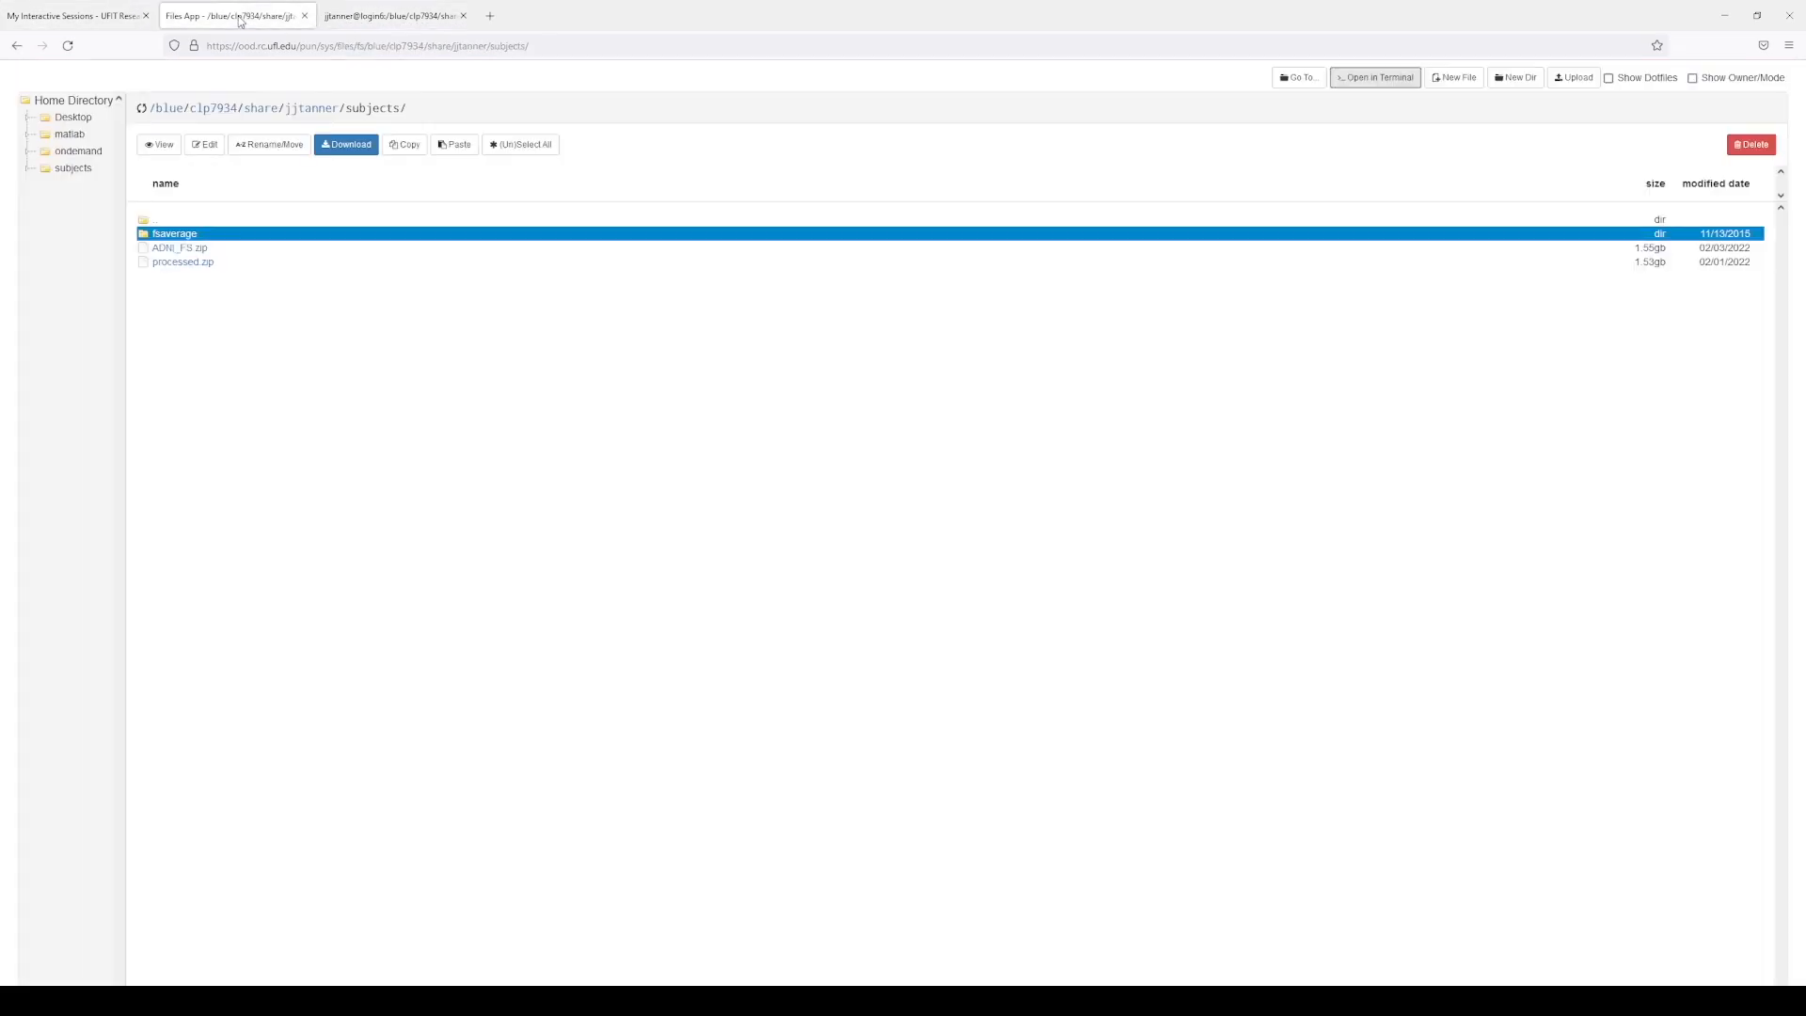
click(142, 108)
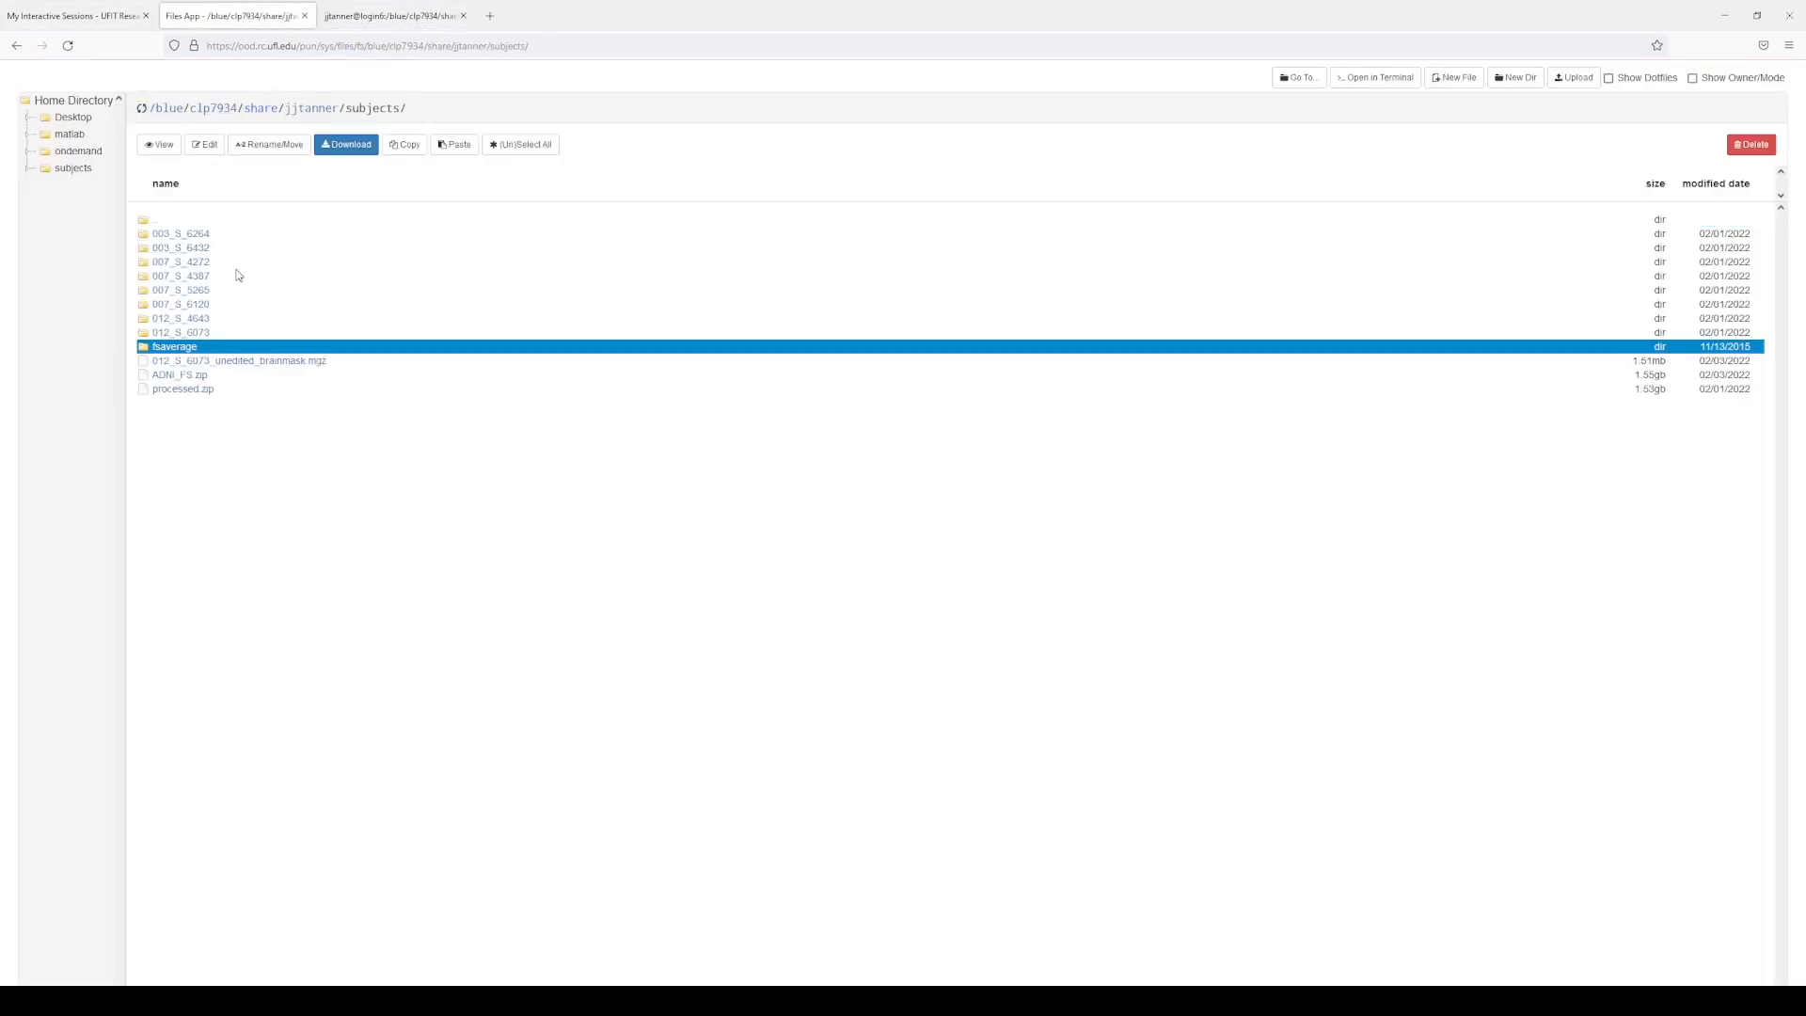
click(187, 334)
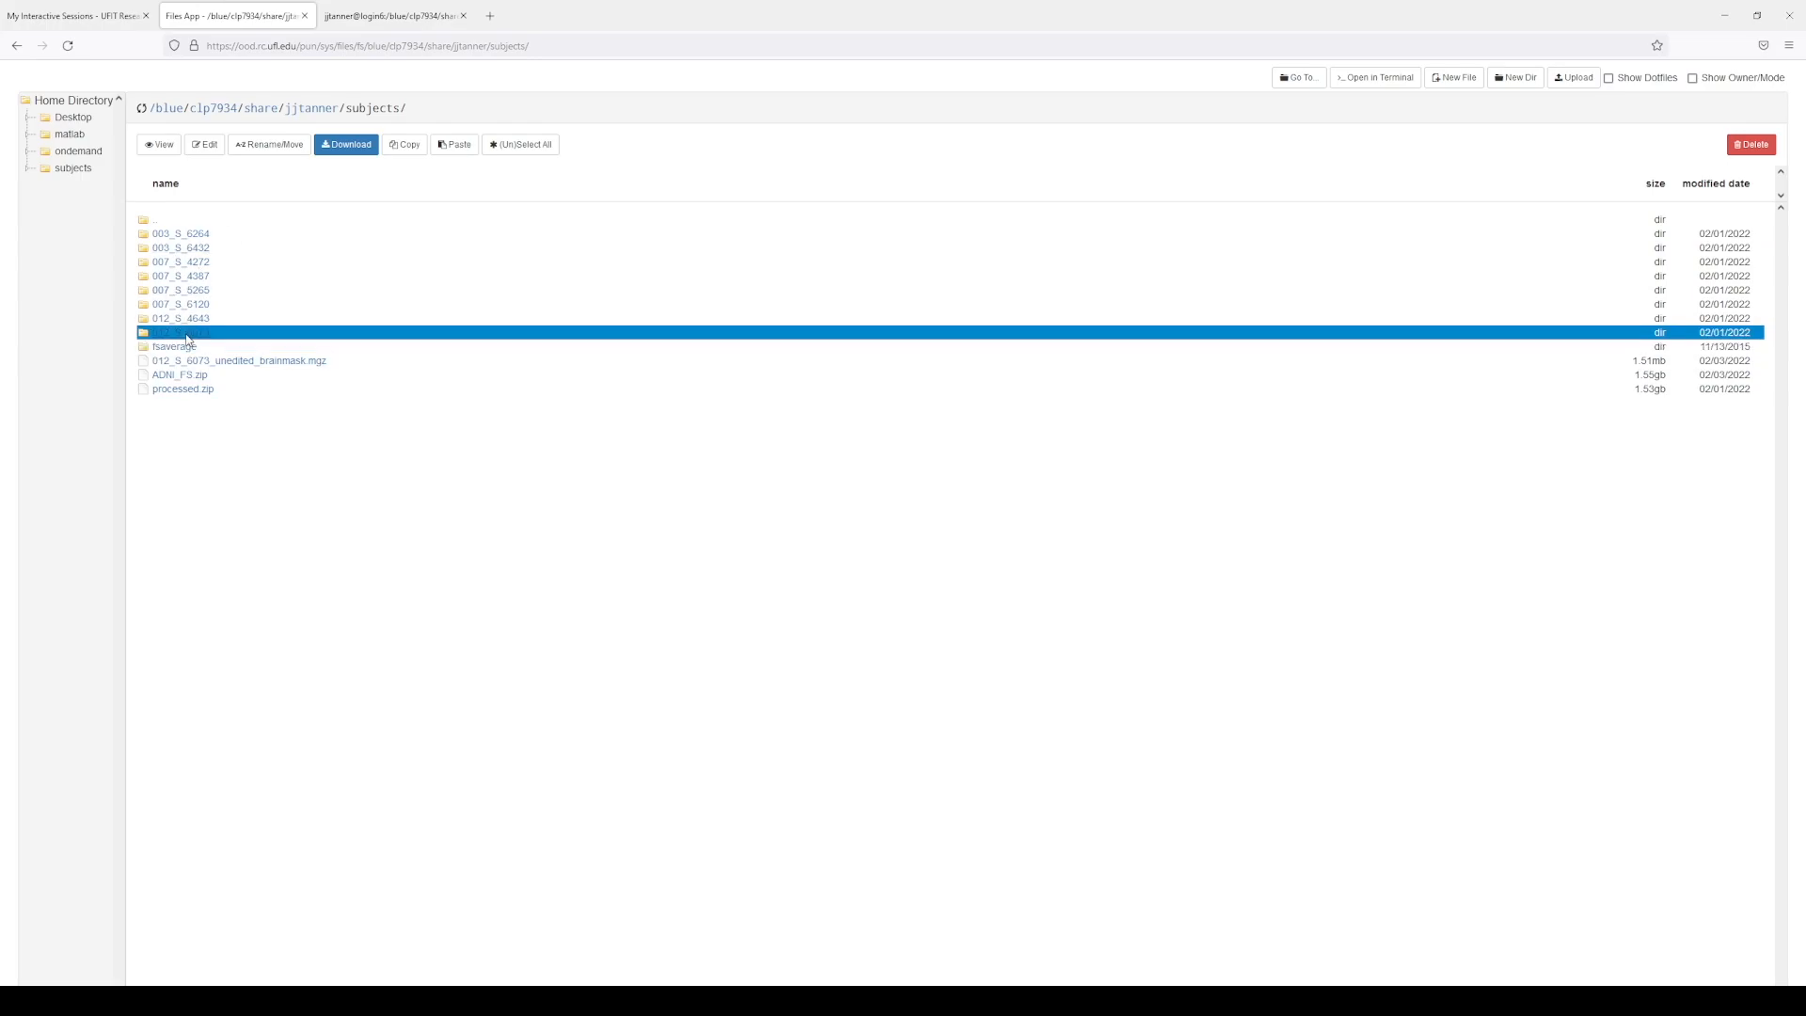
double_click(186, 334)
double_click(162, 248)
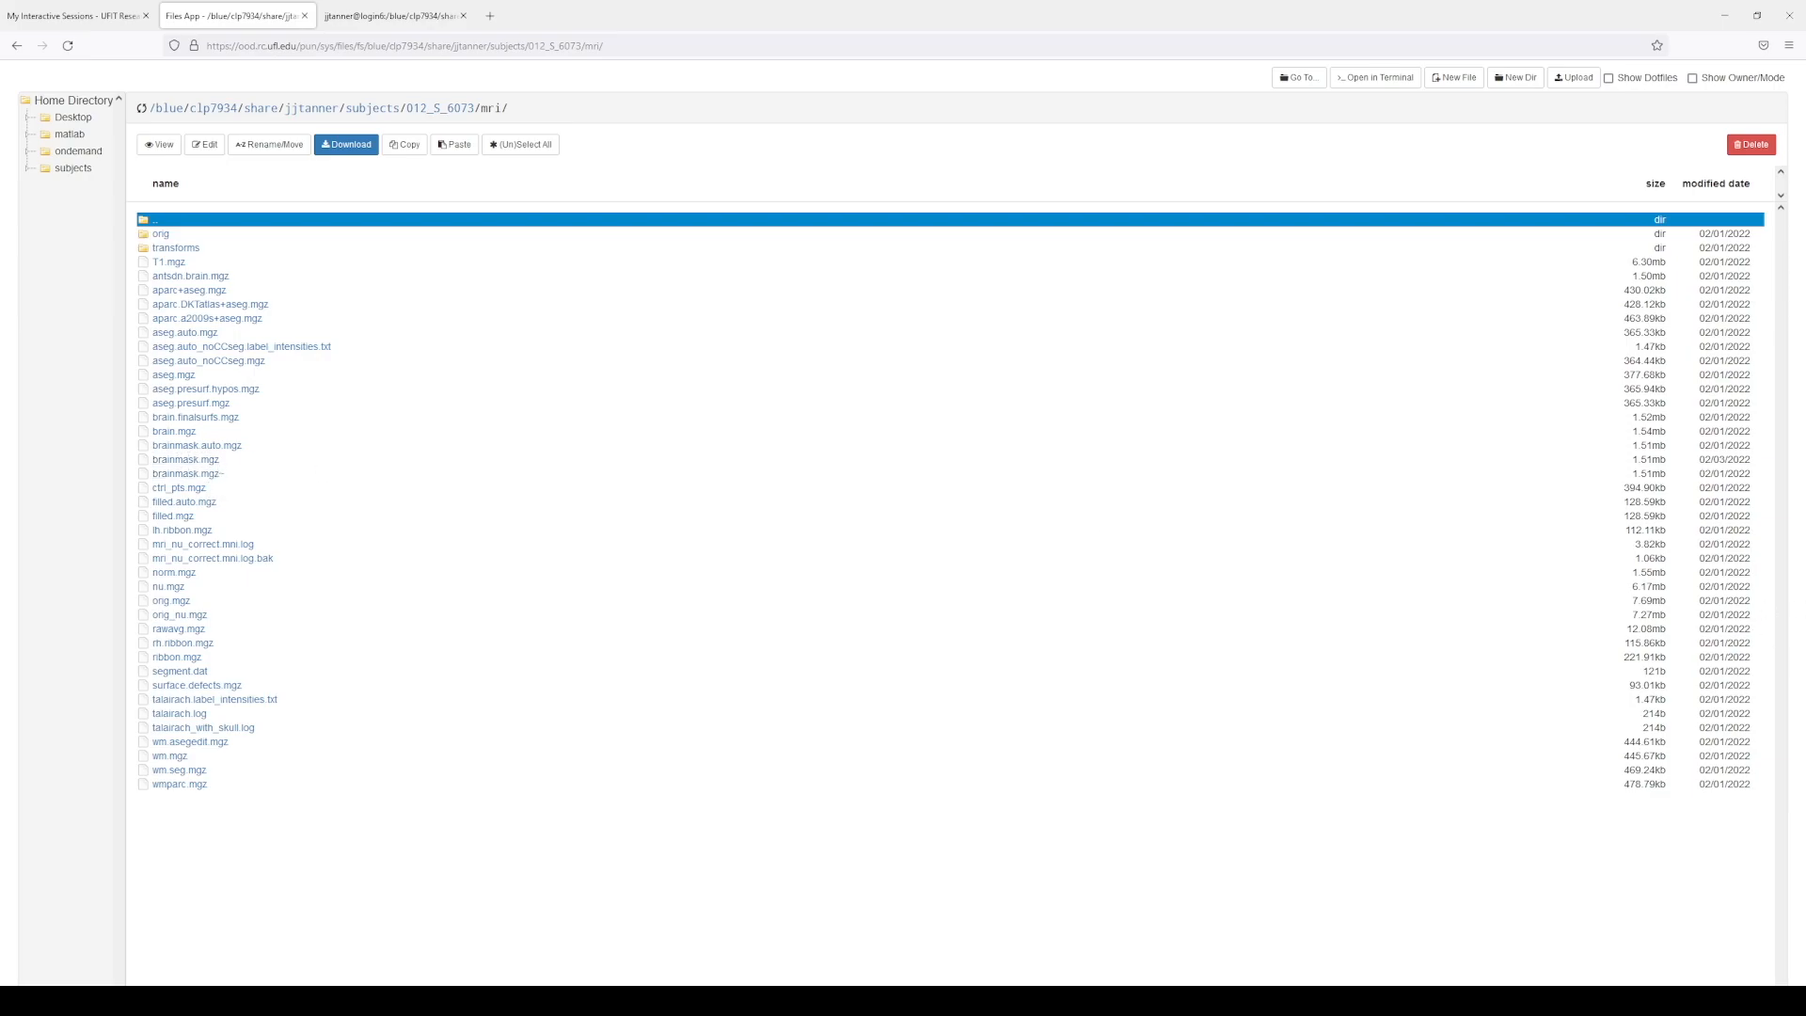
key(alt+Tab)
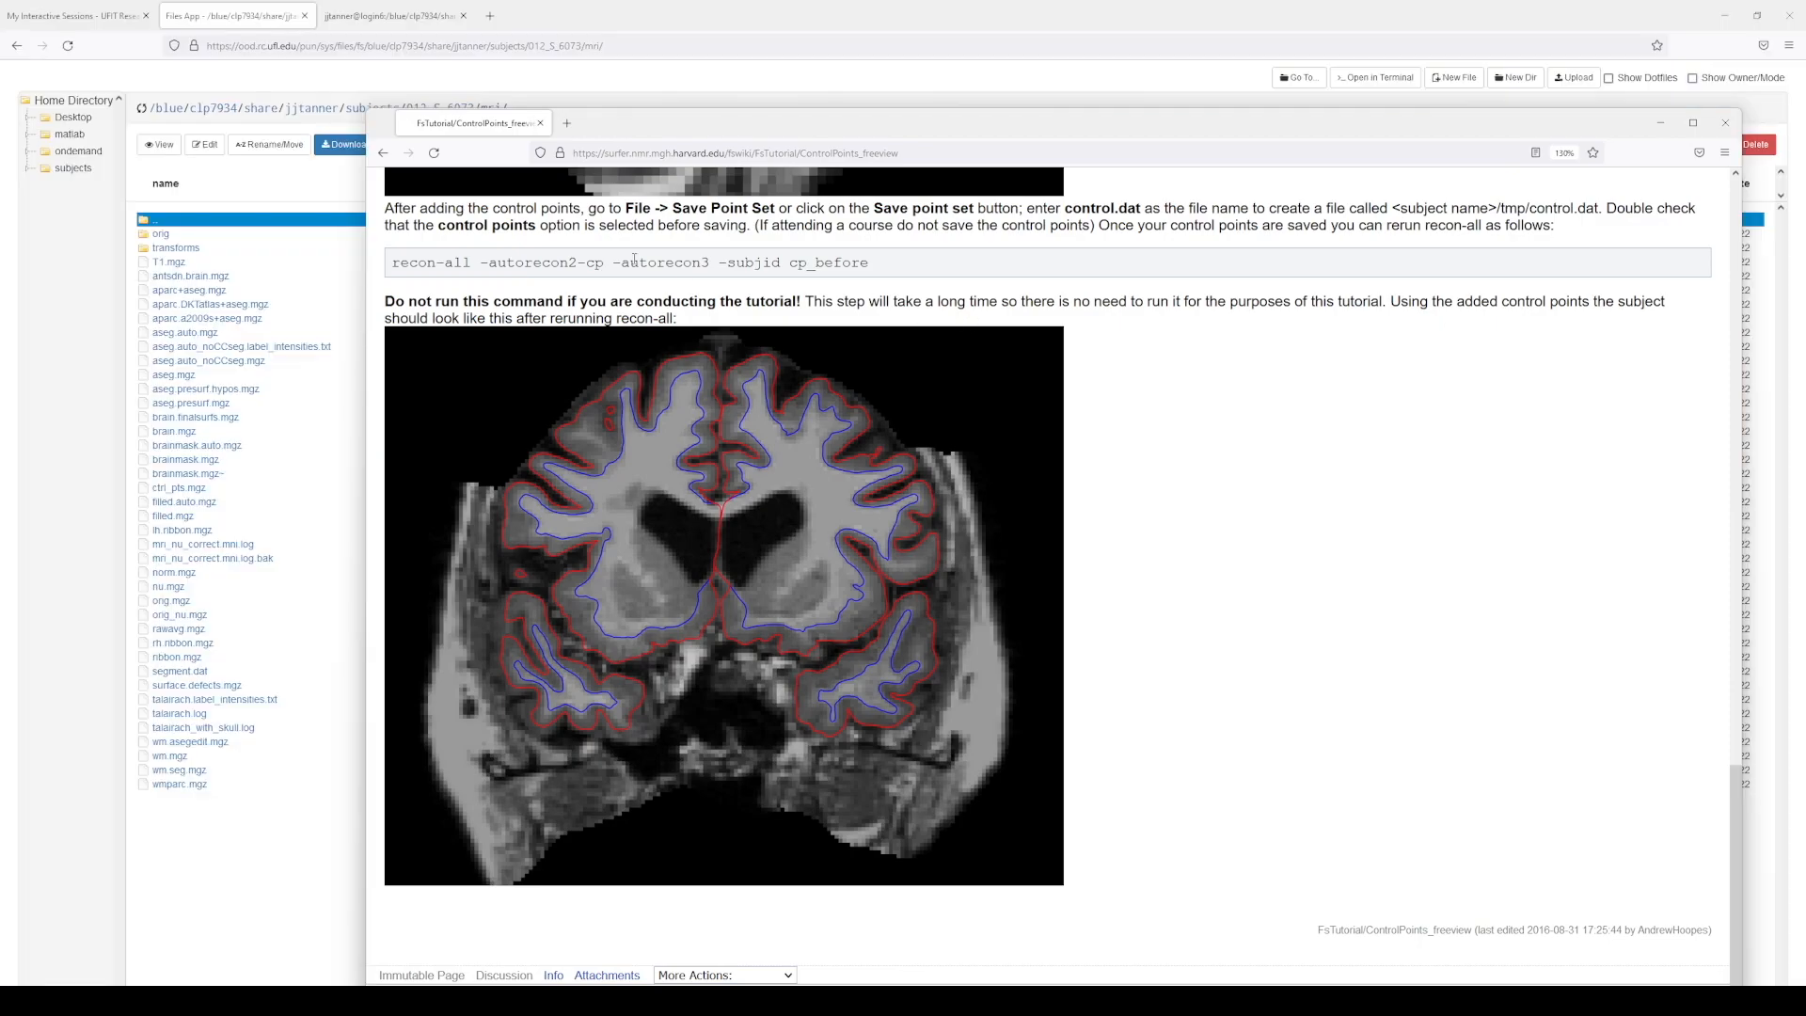
Step: Go back to the TroubleshootingData page and scroll to section 3, Fixing errors
click(382, 153)
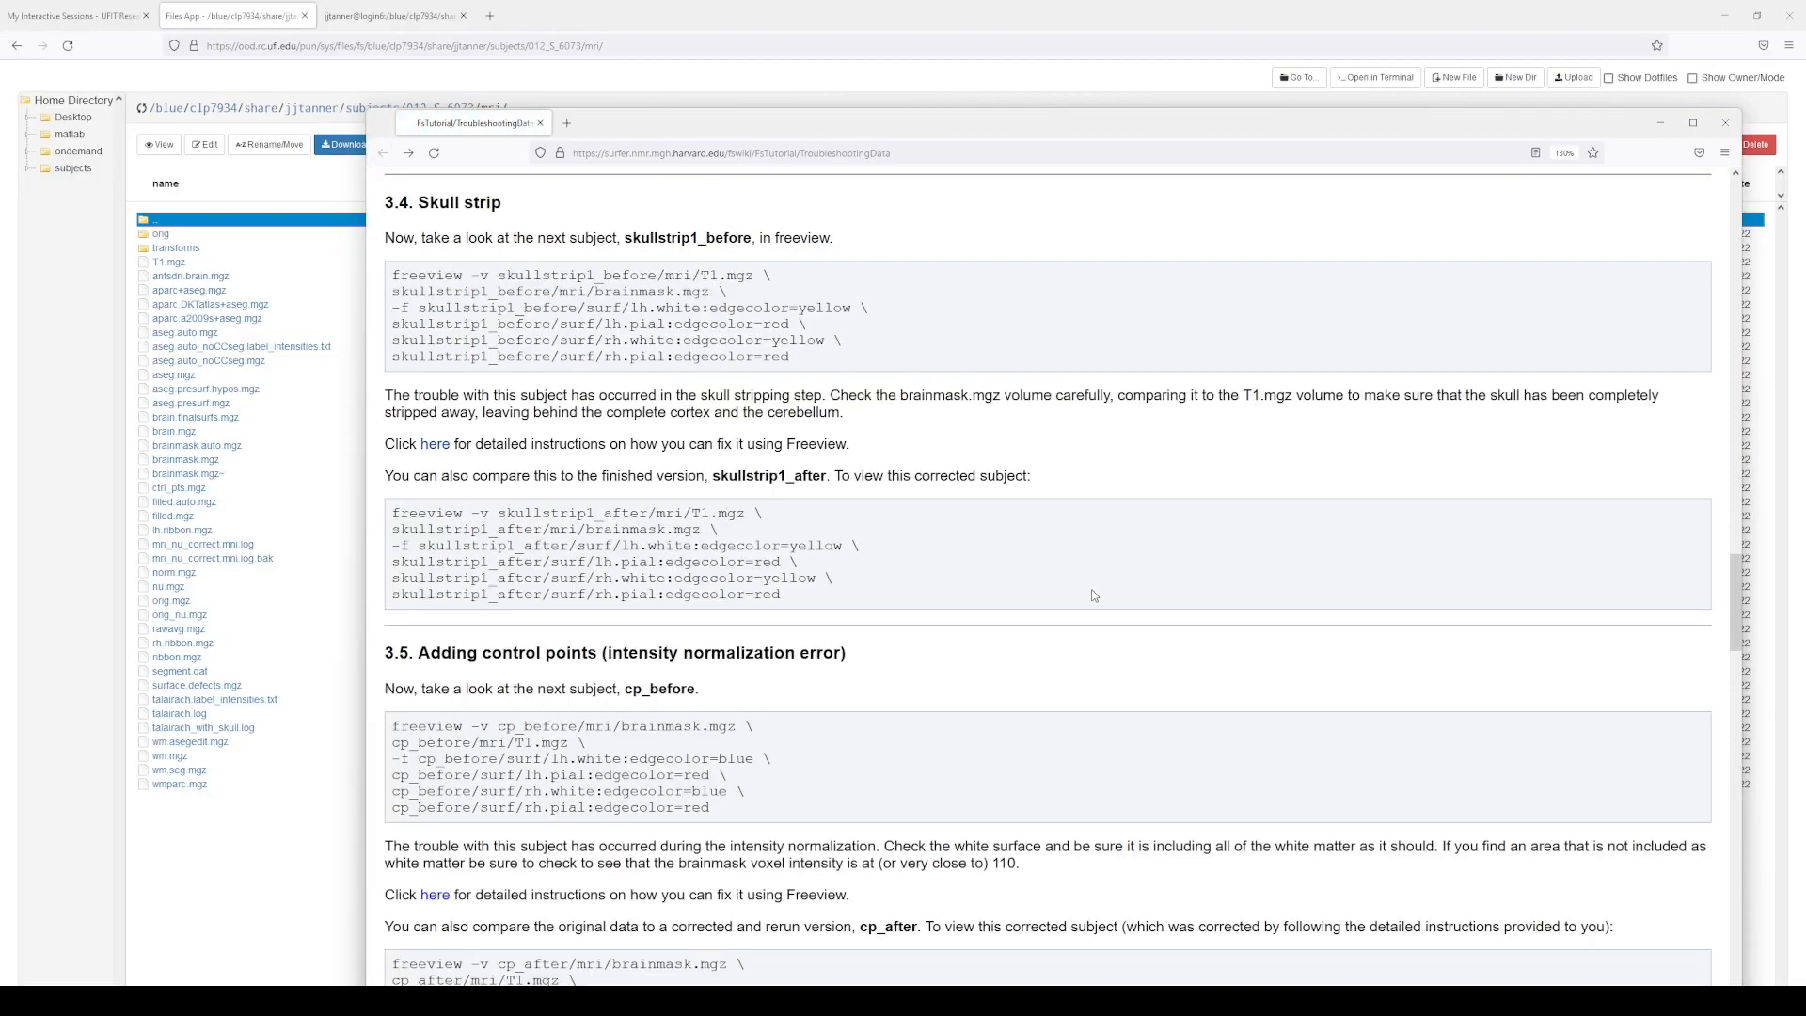
scroll(1010, 682, up, 10)
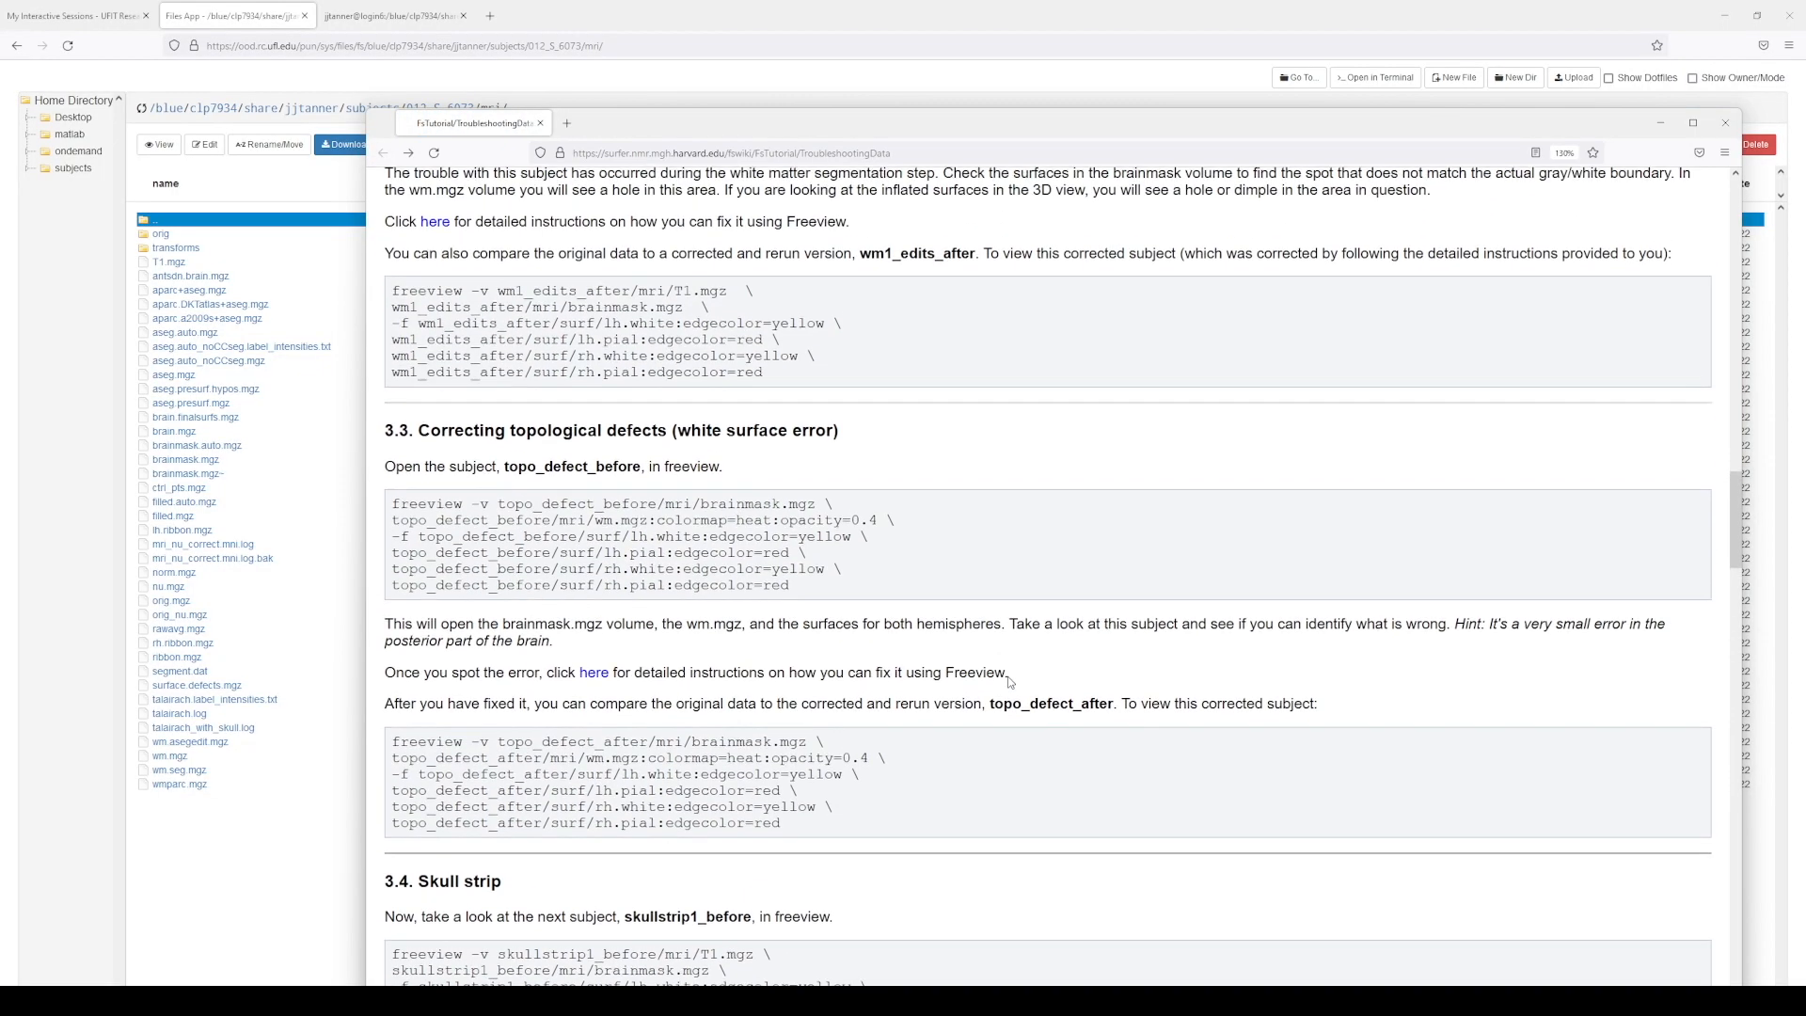
scroll(1009, 682, up, 8)
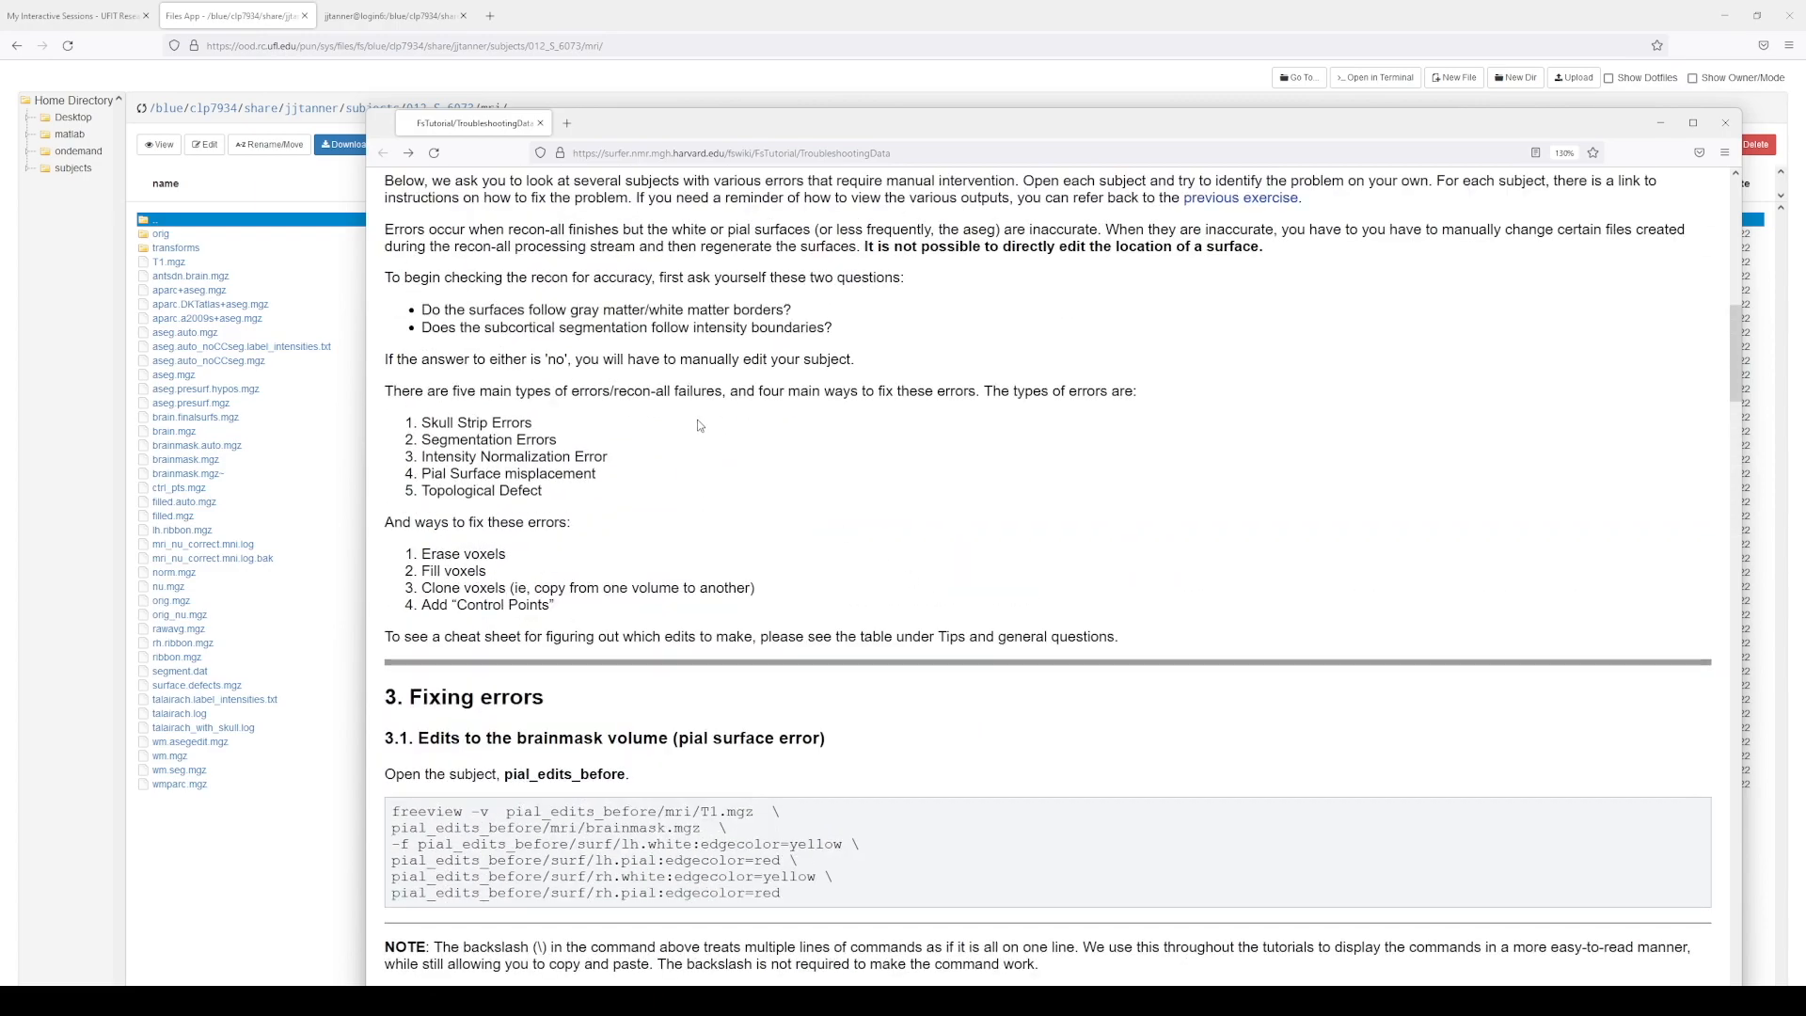
scroll(698, 425, down, 6)
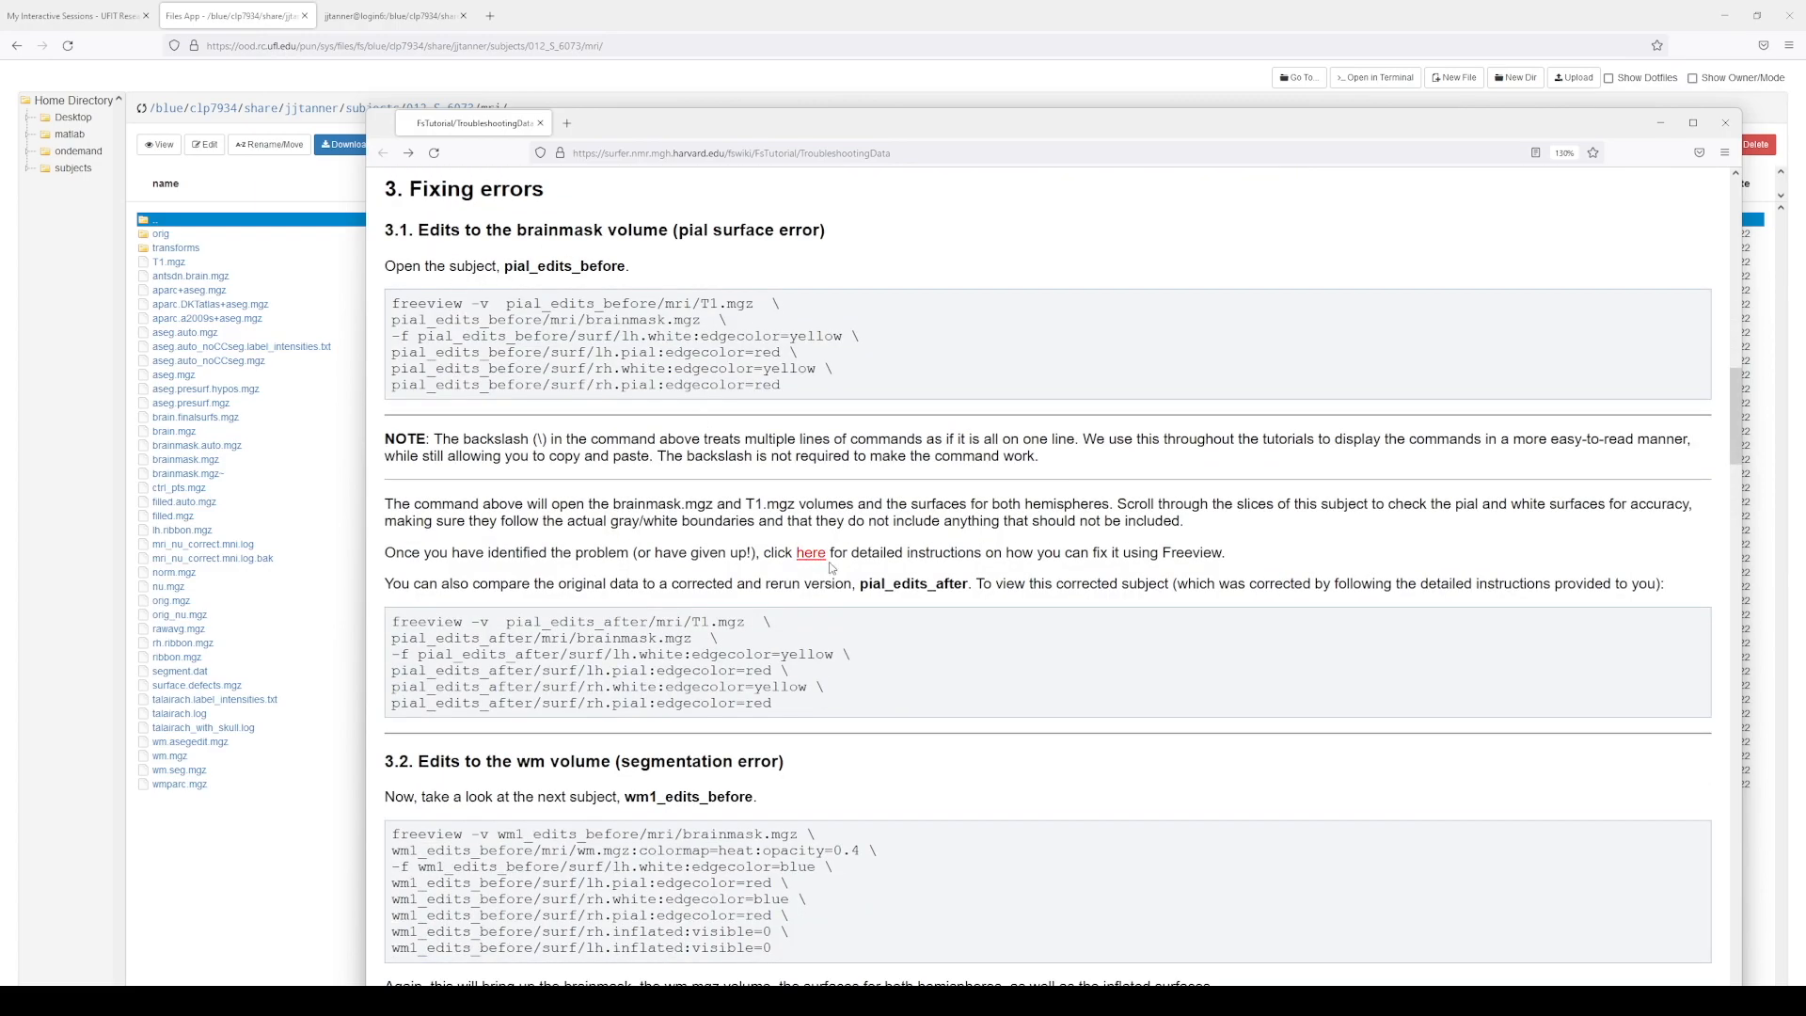
Step: Open the PialEdits_freeview tutorial from section 3.1 and scroll down to Regenerating the Surface
click(817, 554)
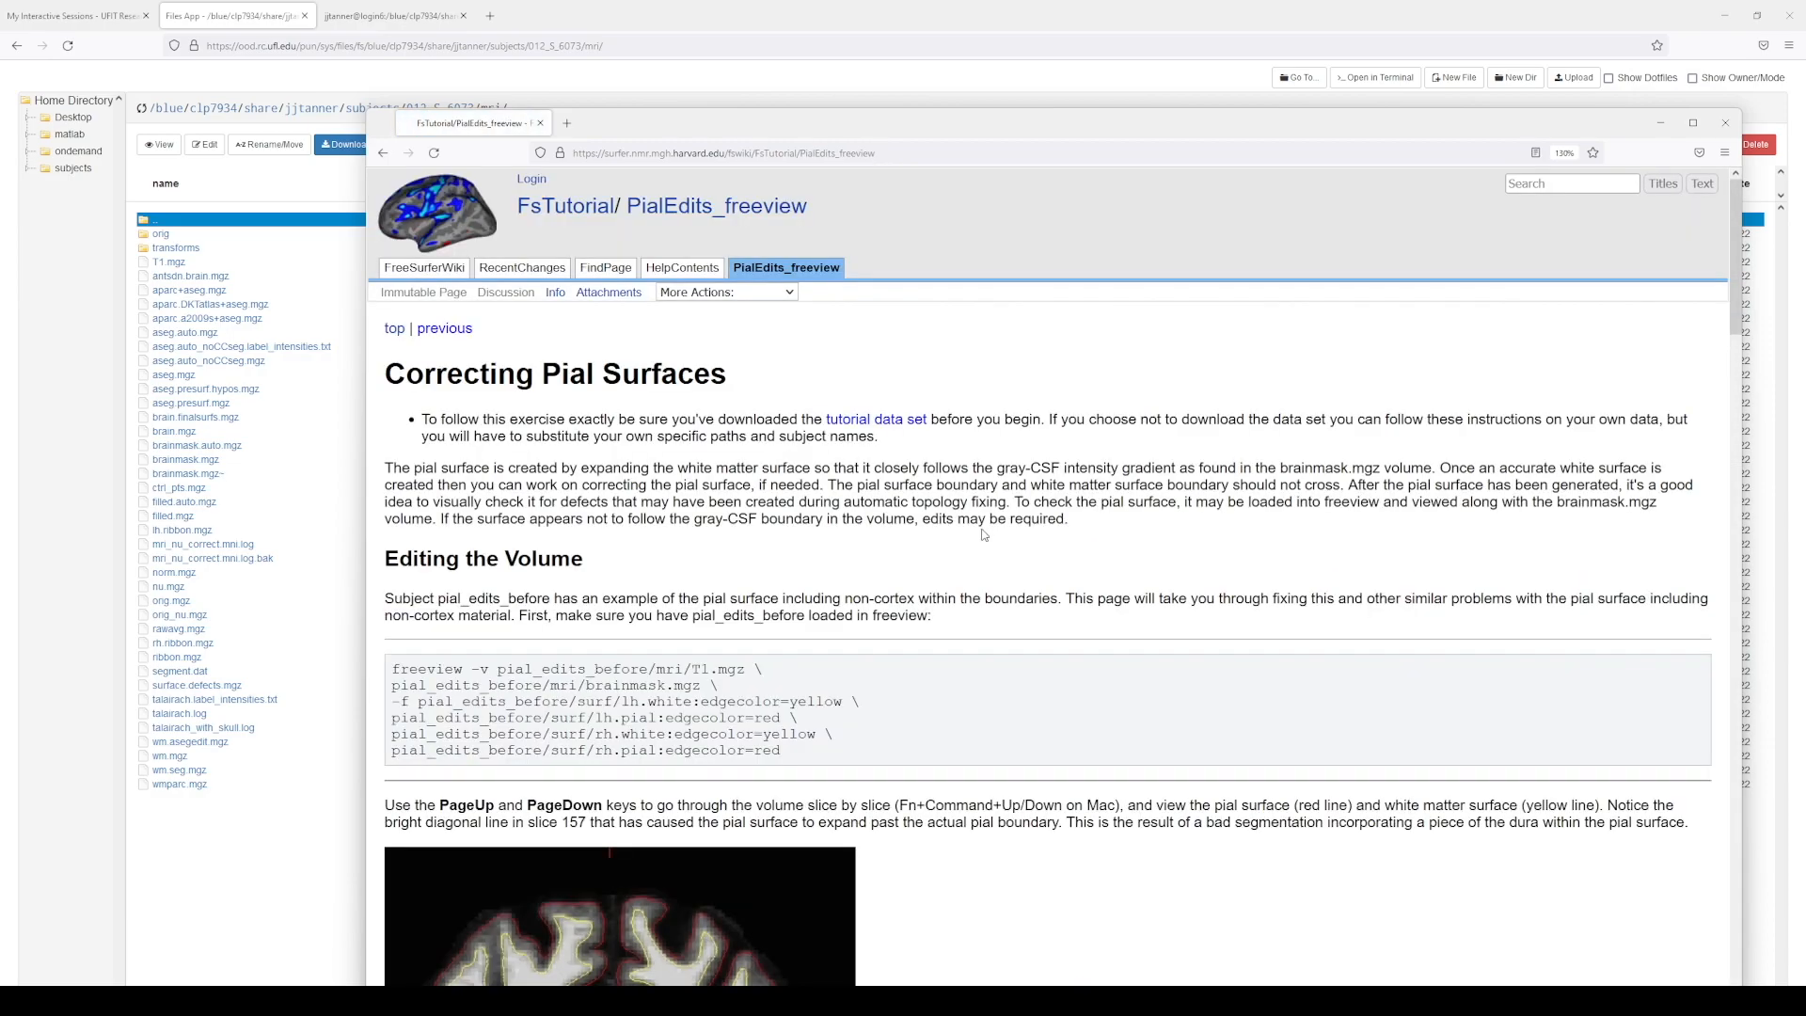
scroll(993, 564, down, 4)
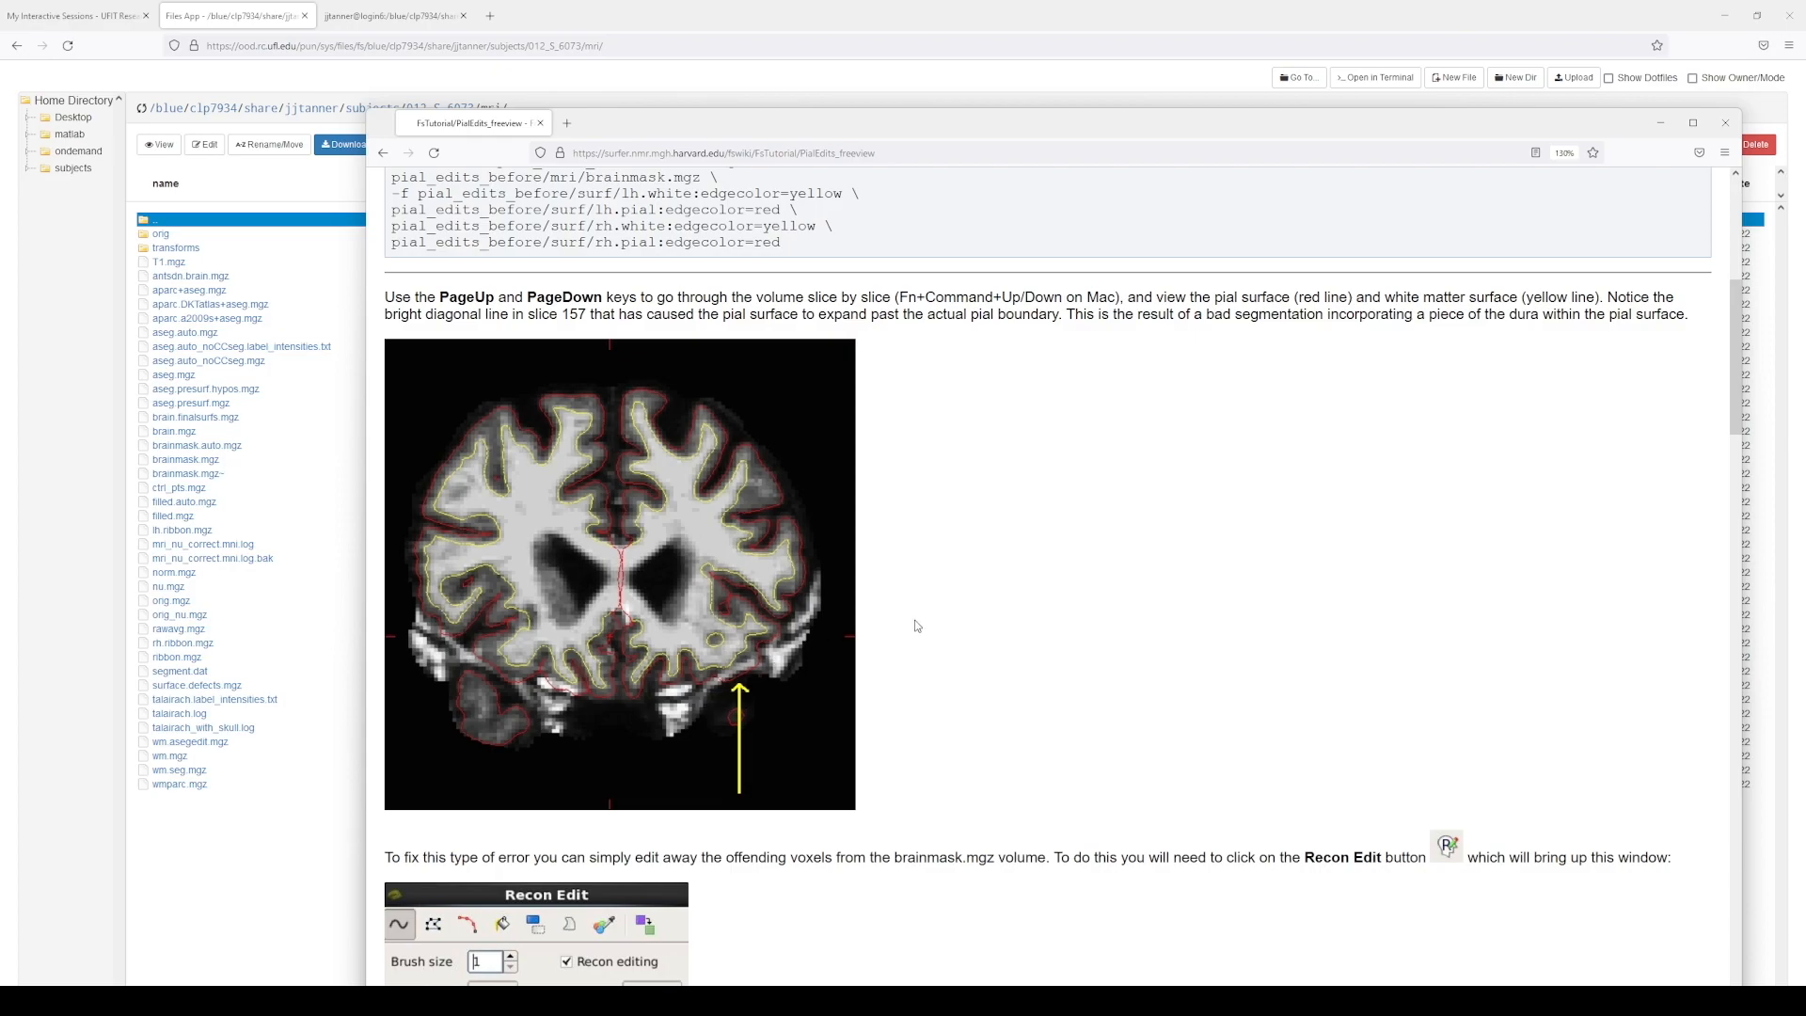
scroll(927, 640, down, 15)
scroll(964, 653, down, 4)
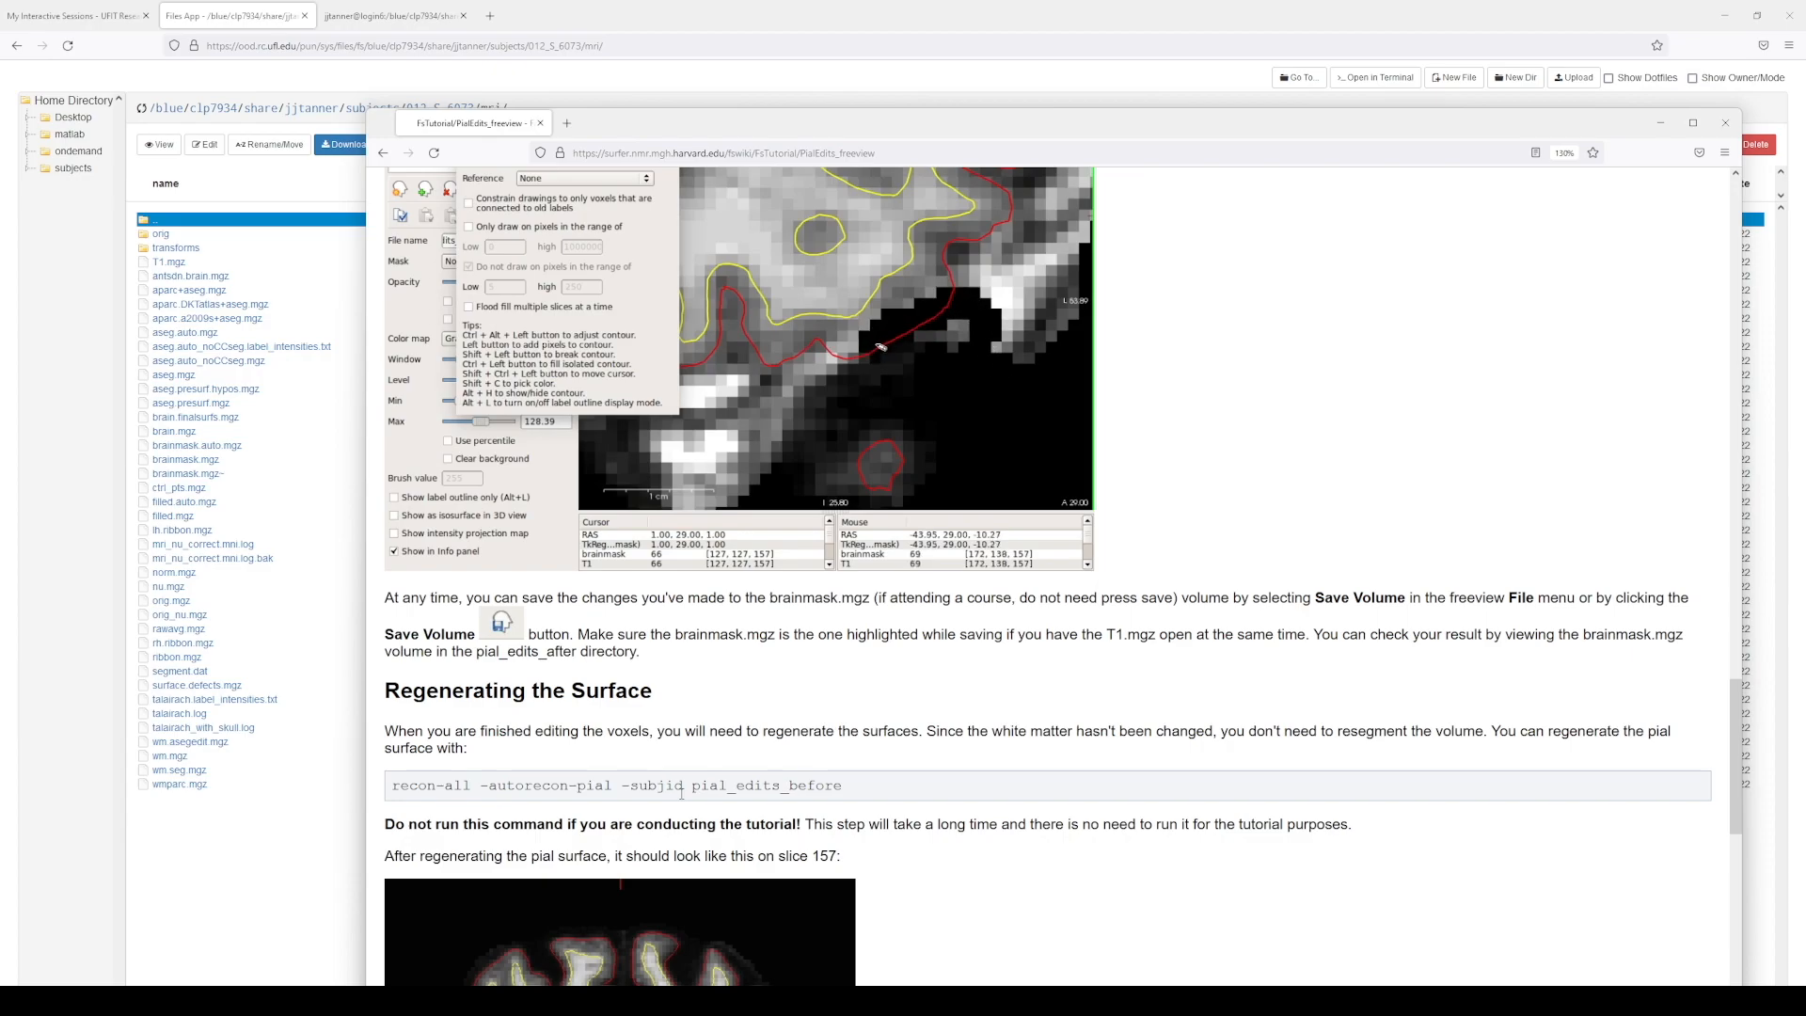
Step: Glance at the subject's mri folder, return to the terminal, and raise the pial-edits tutorial
click(371, 12)
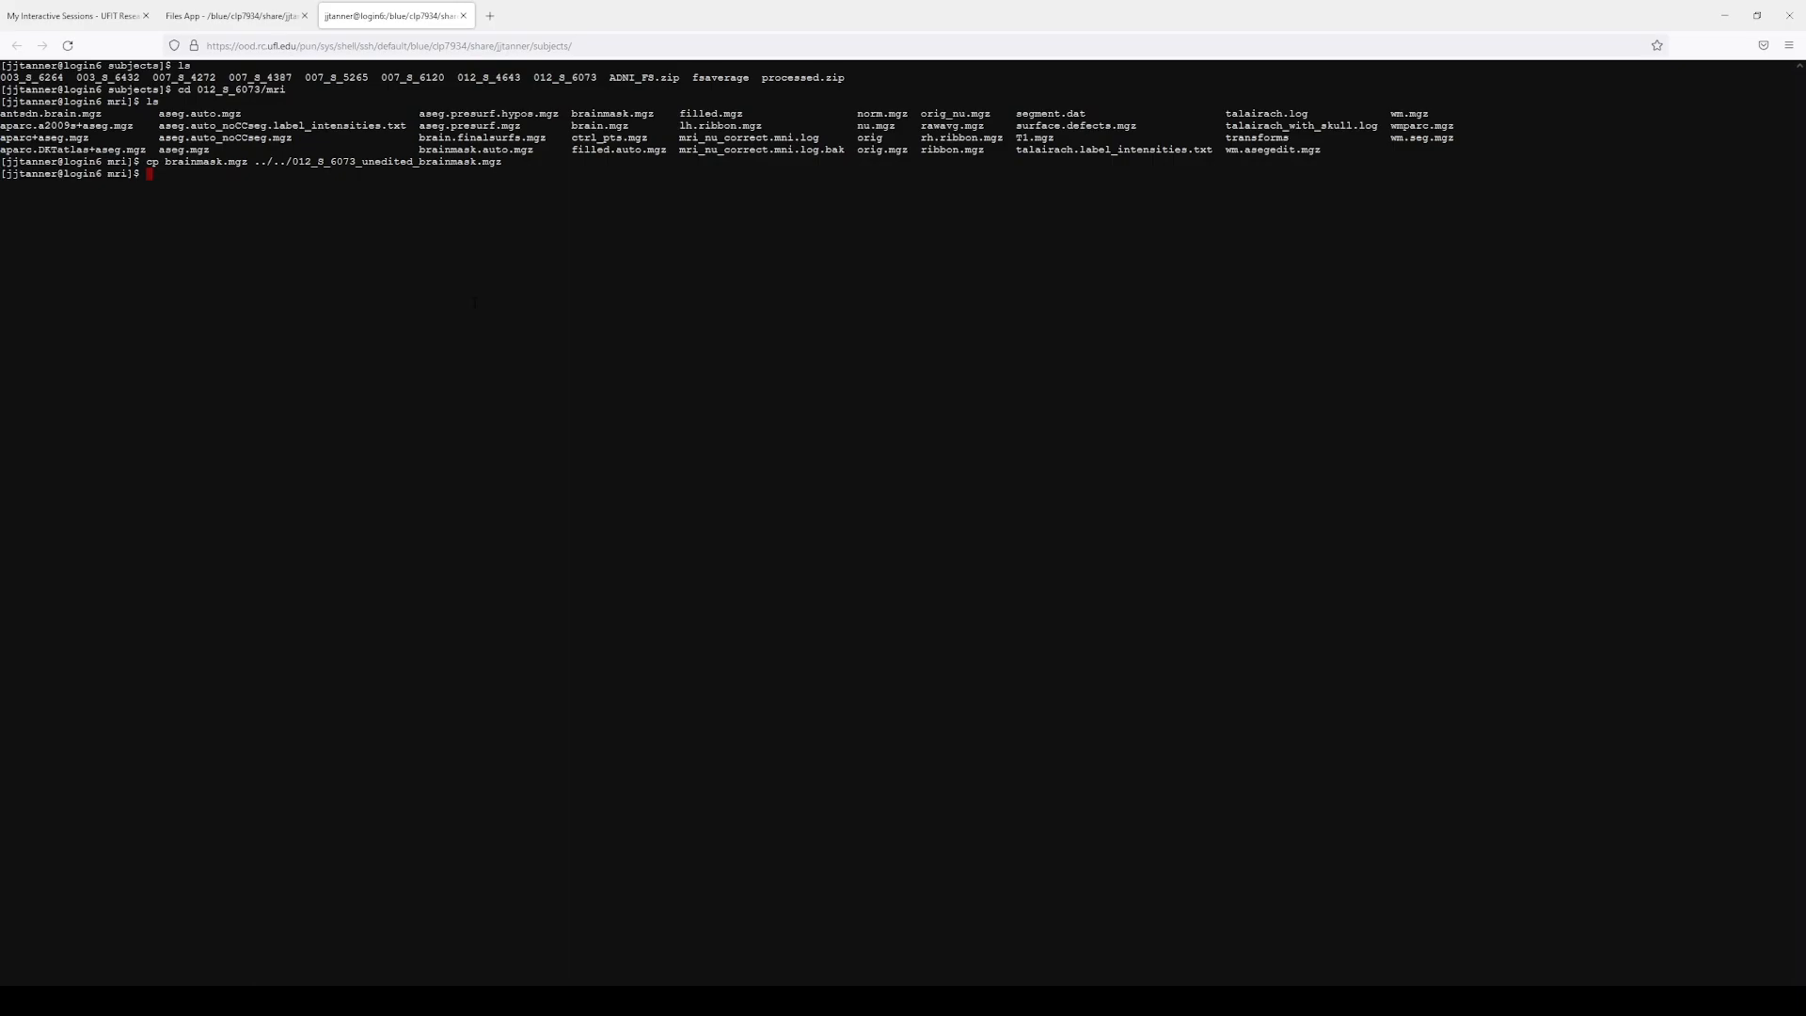
click(243, 18)
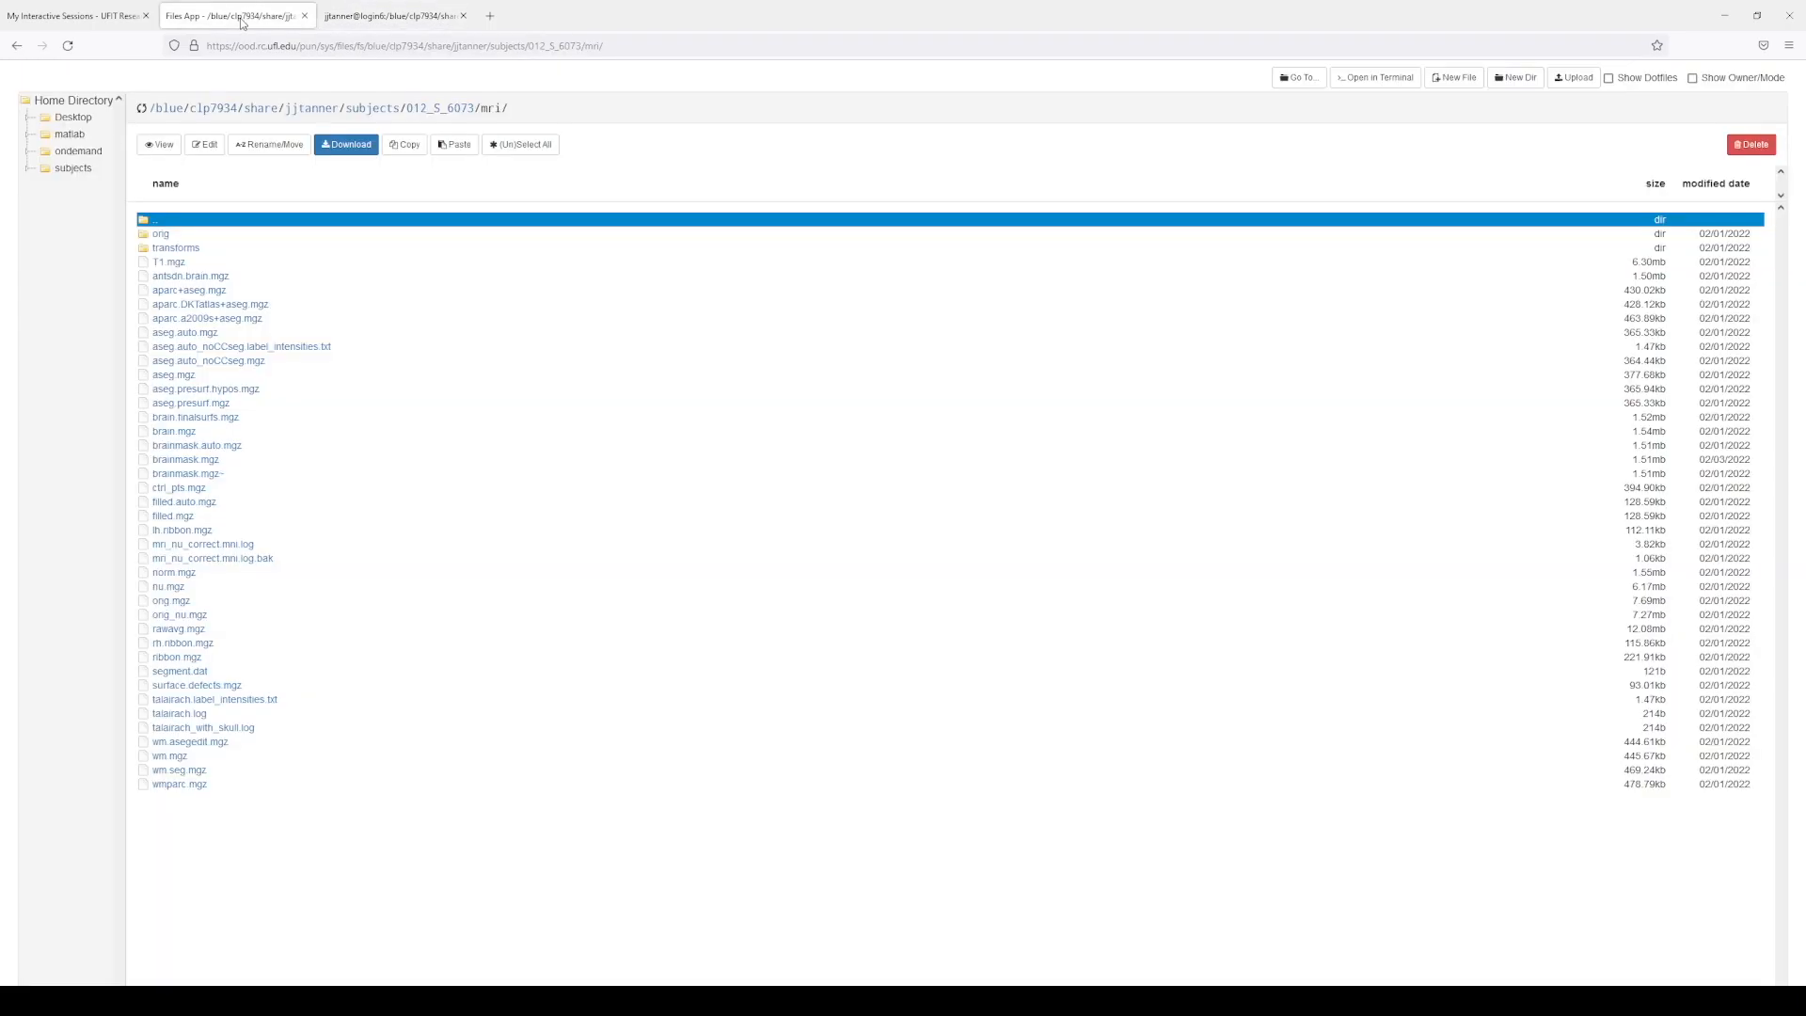
click(358, 19)
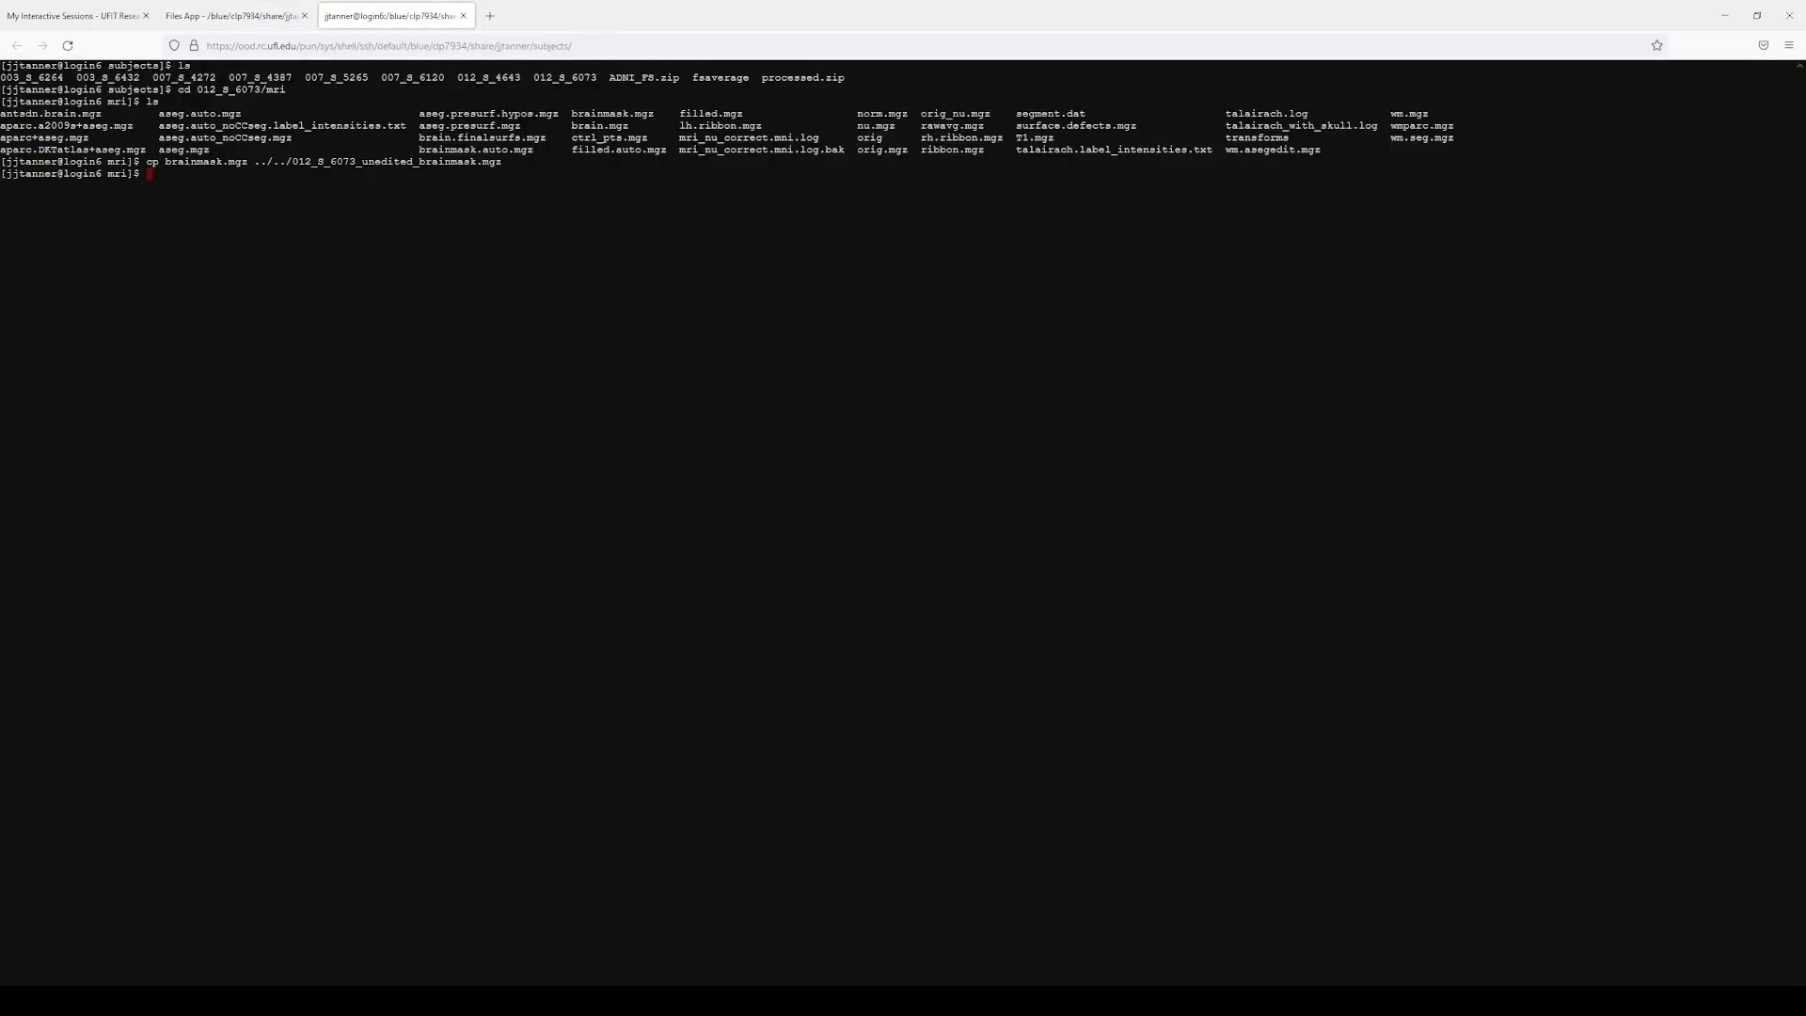
key(alt+Tab)
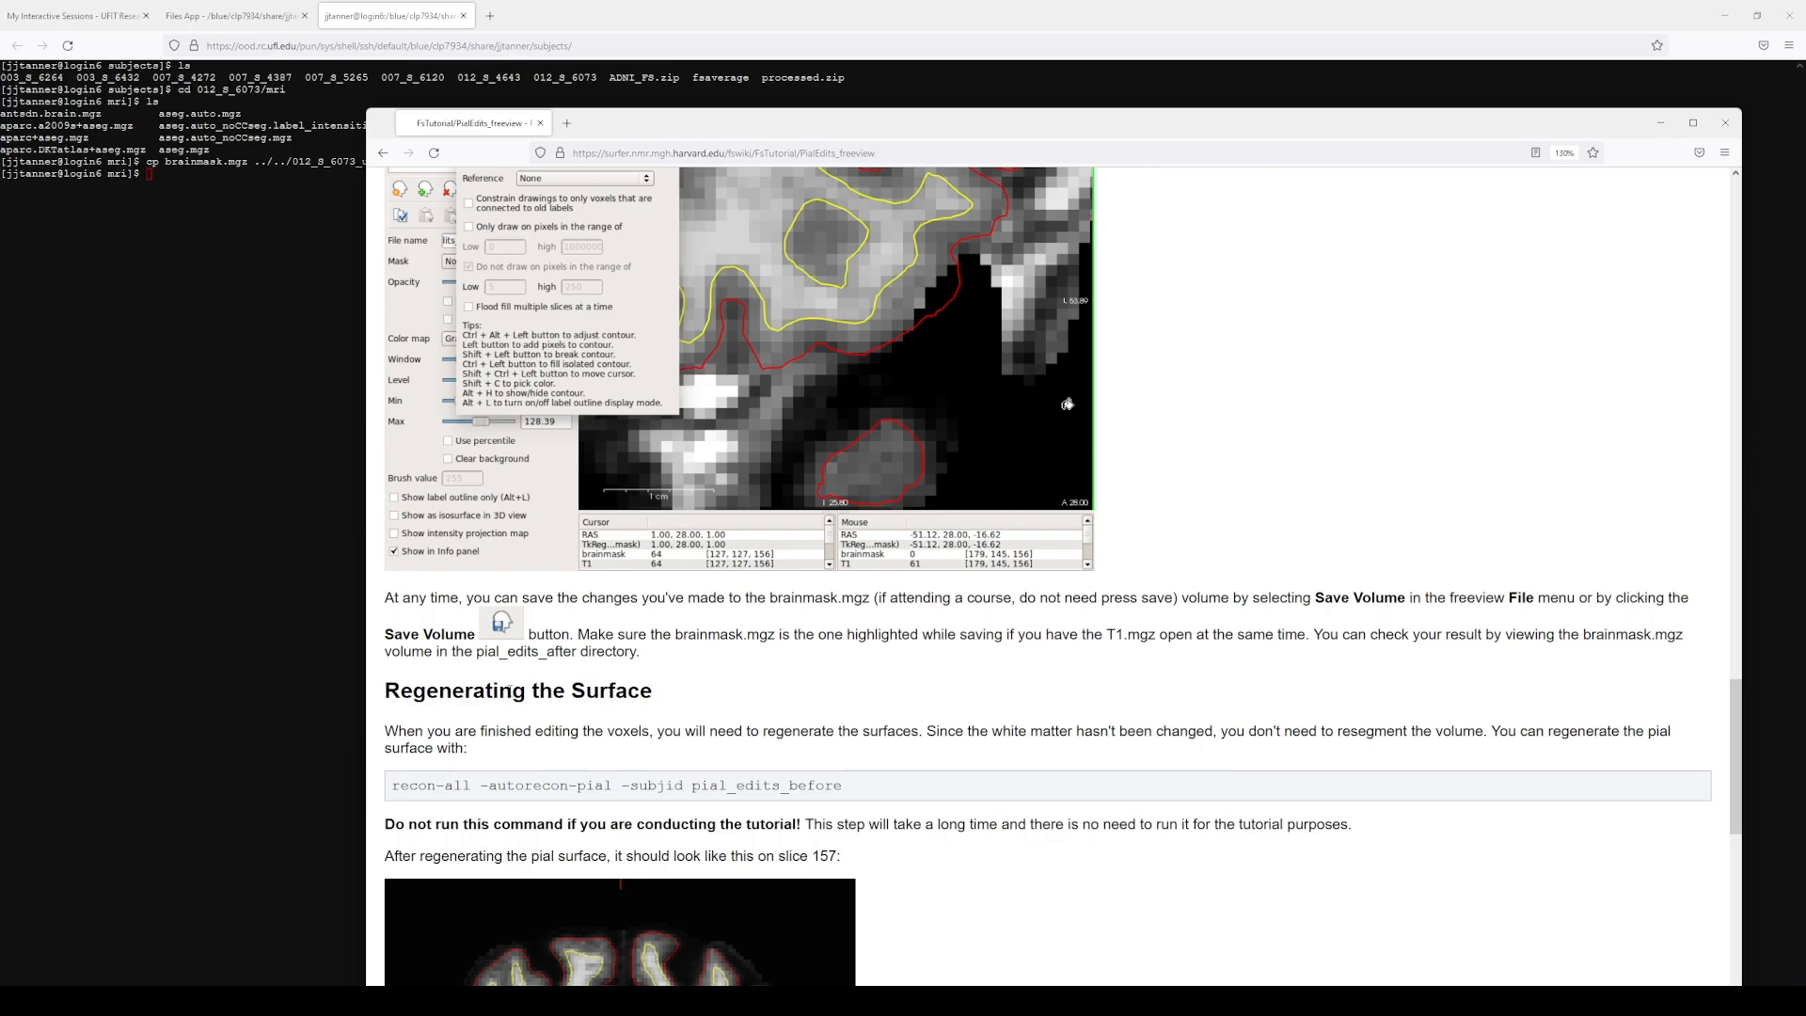
Step: Open the UFRC Help and Documentation site (help.rc.ufl.edu) in a new browser tab
drag(394, 784, 684, 784)
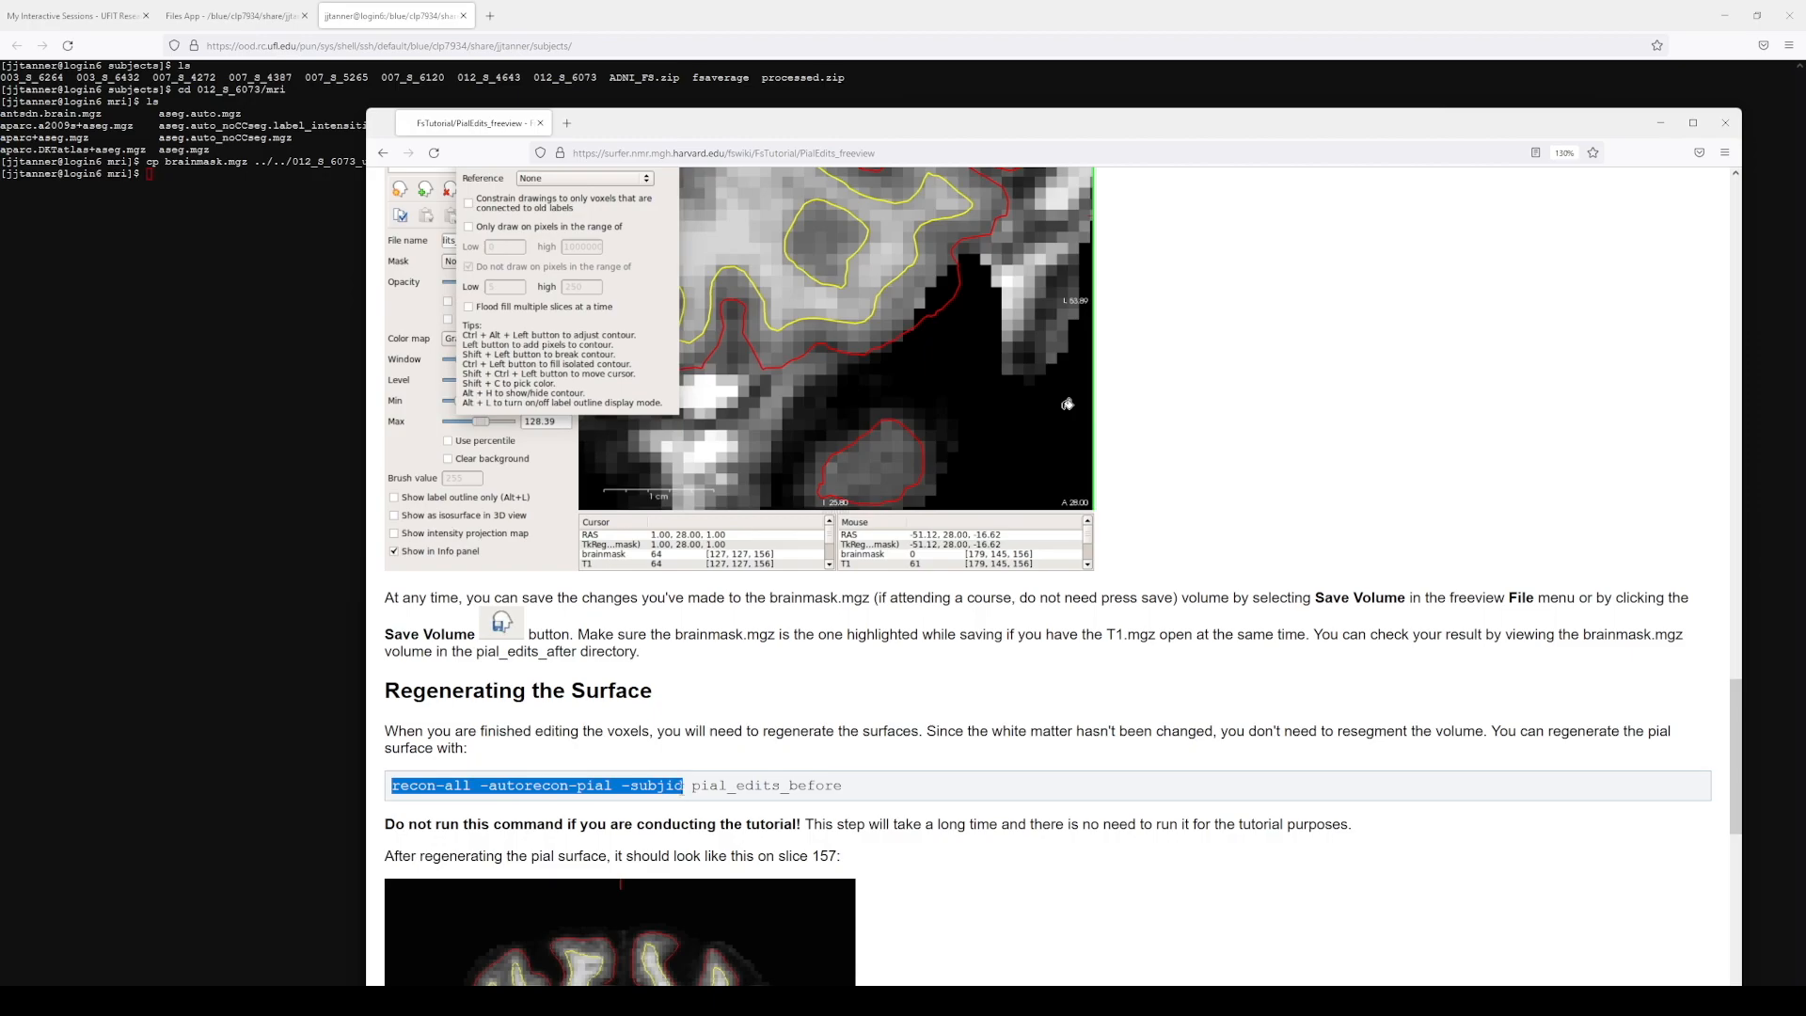
click(941, 777)
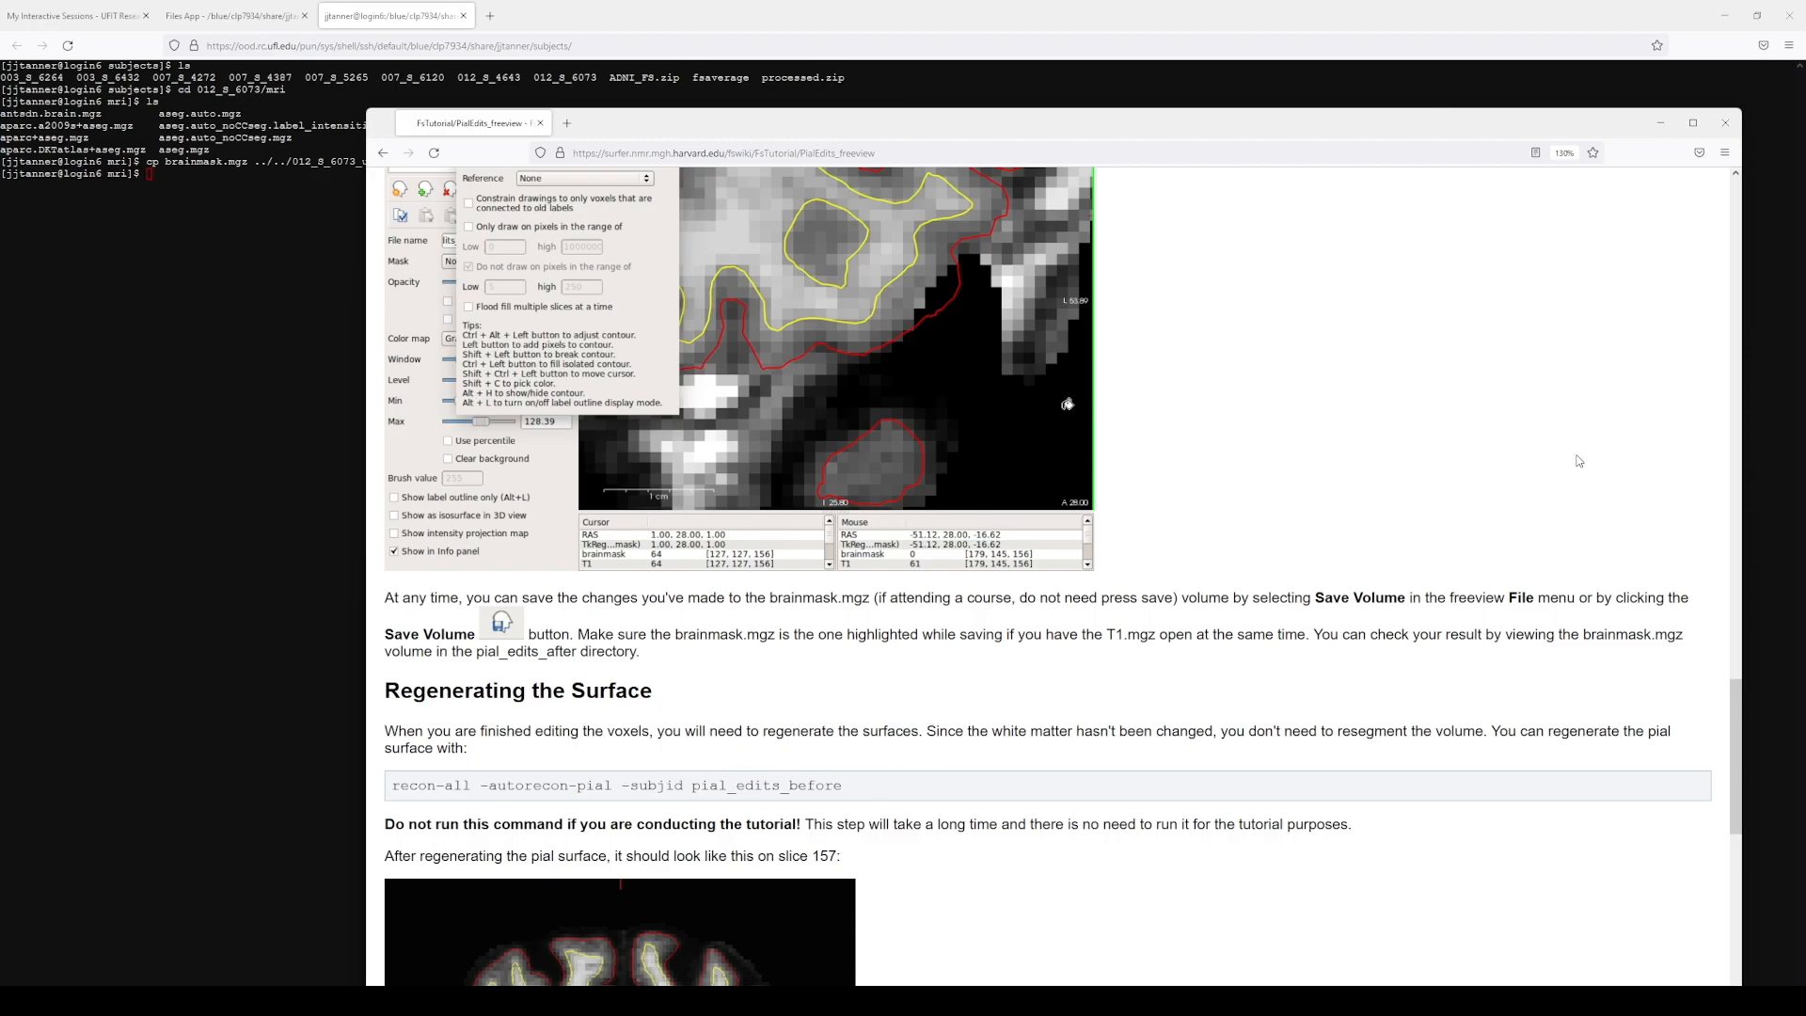
click(567, 123)
text(help)
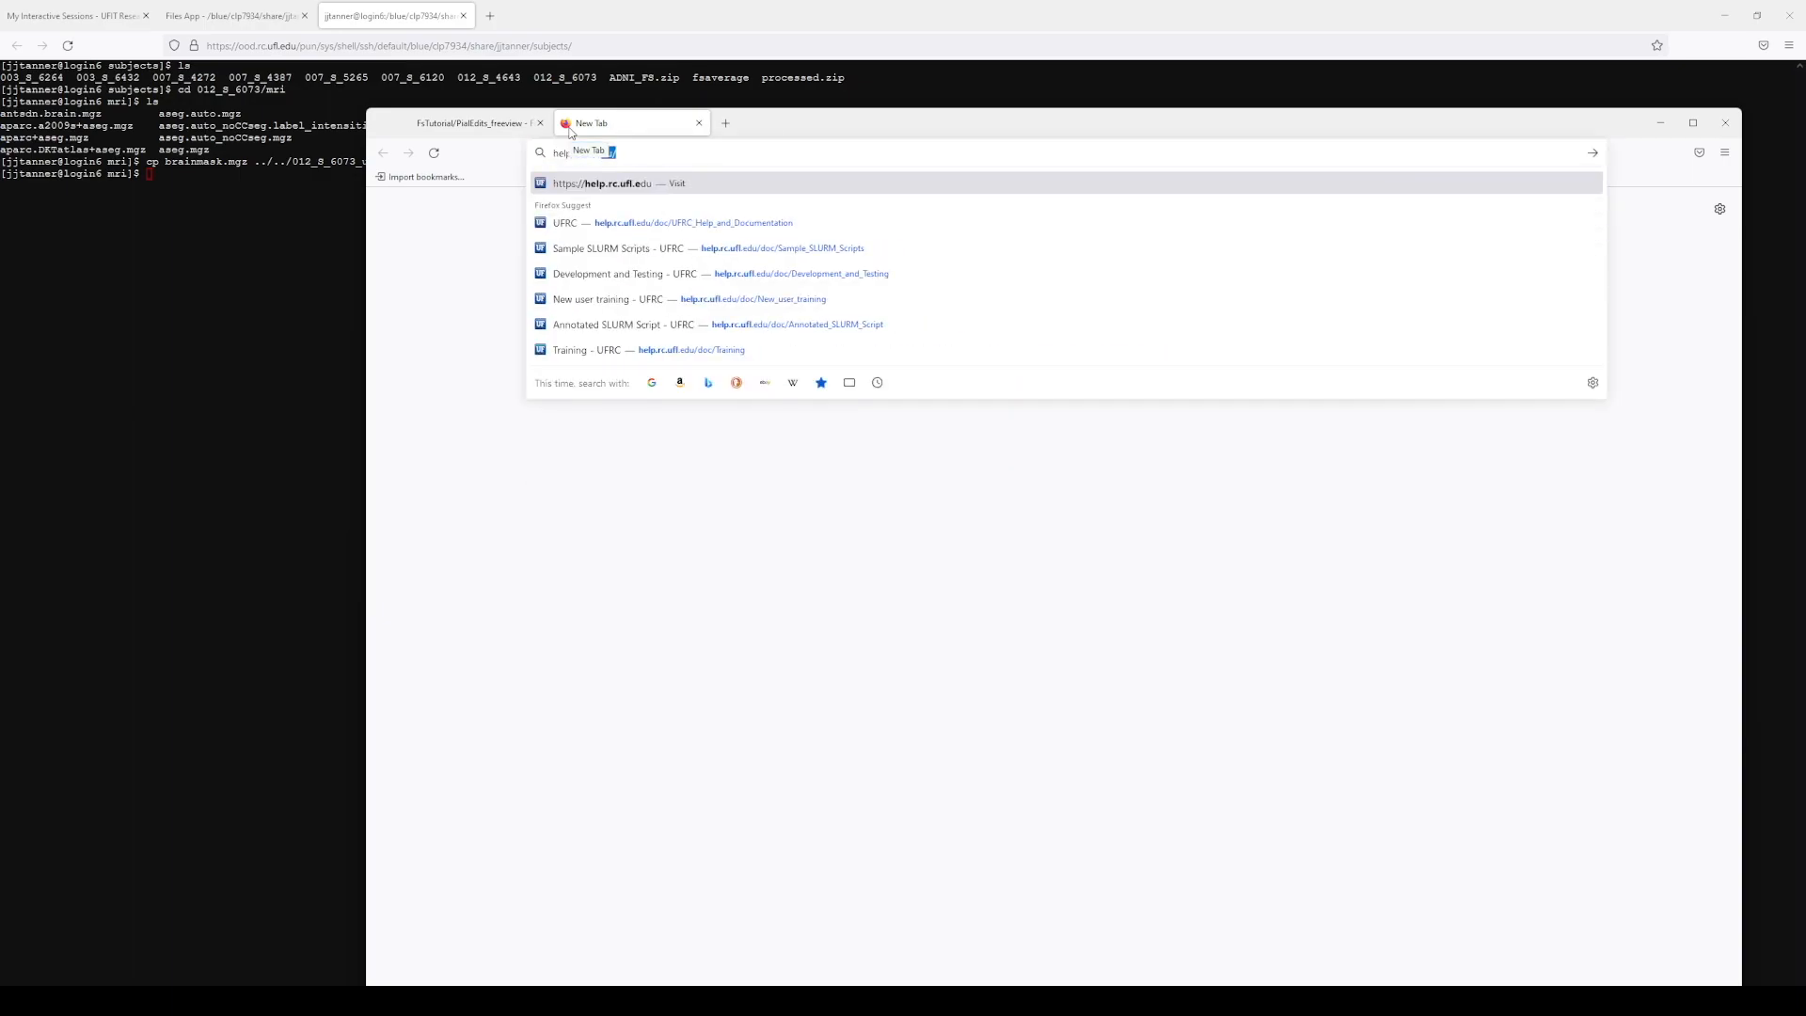
click(649, 223)
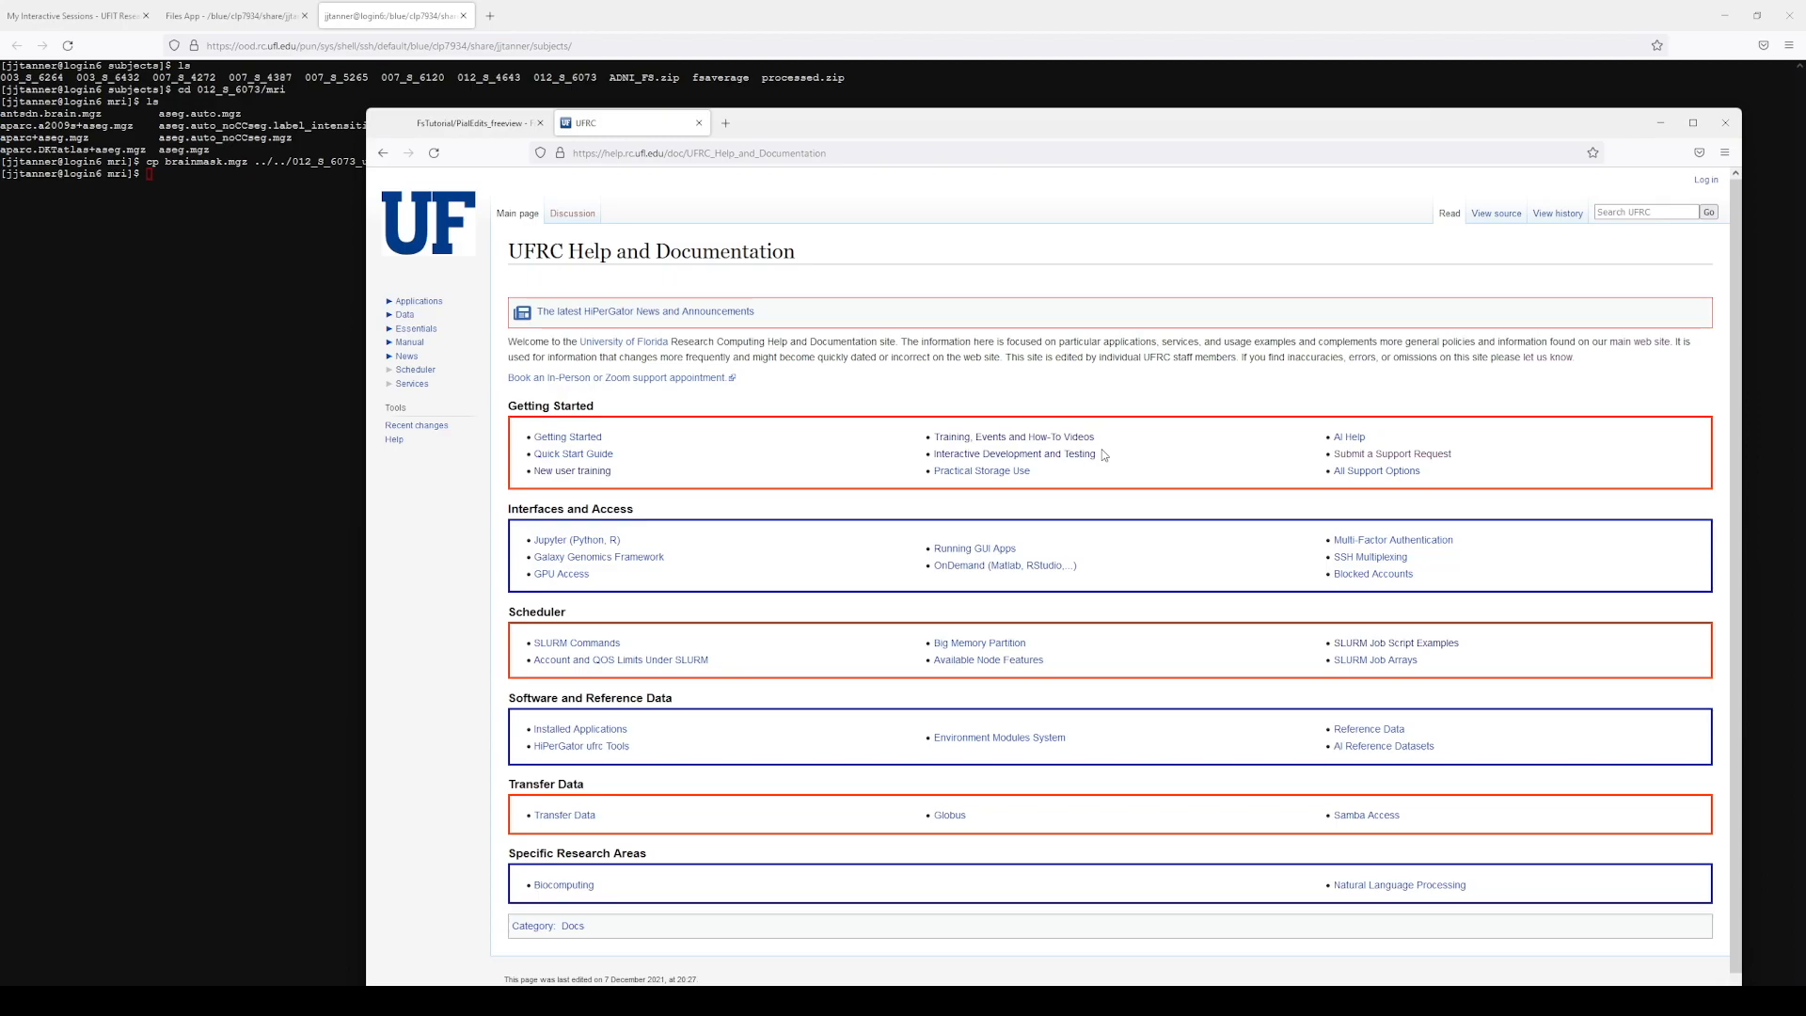
Step: Copy the srun interactive-session example from the Interactive Development and Testing page
click(1002, 459)
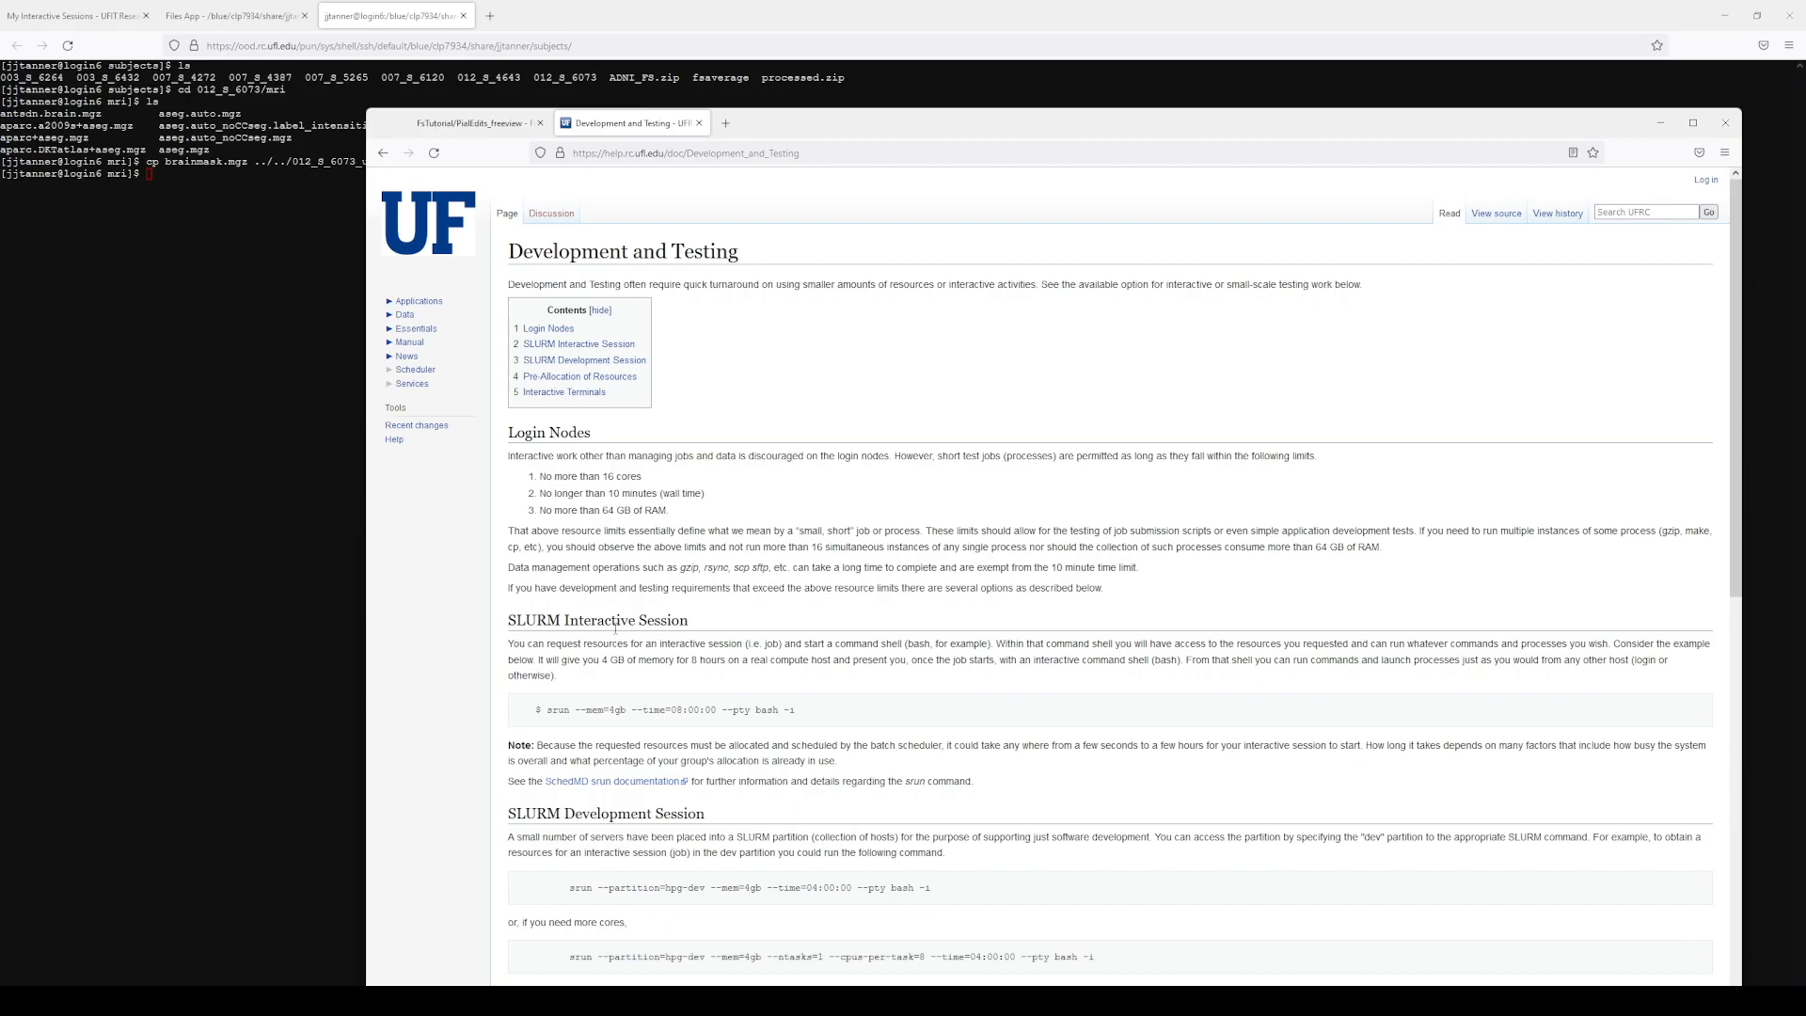
drag(545, 710, 799, 723)
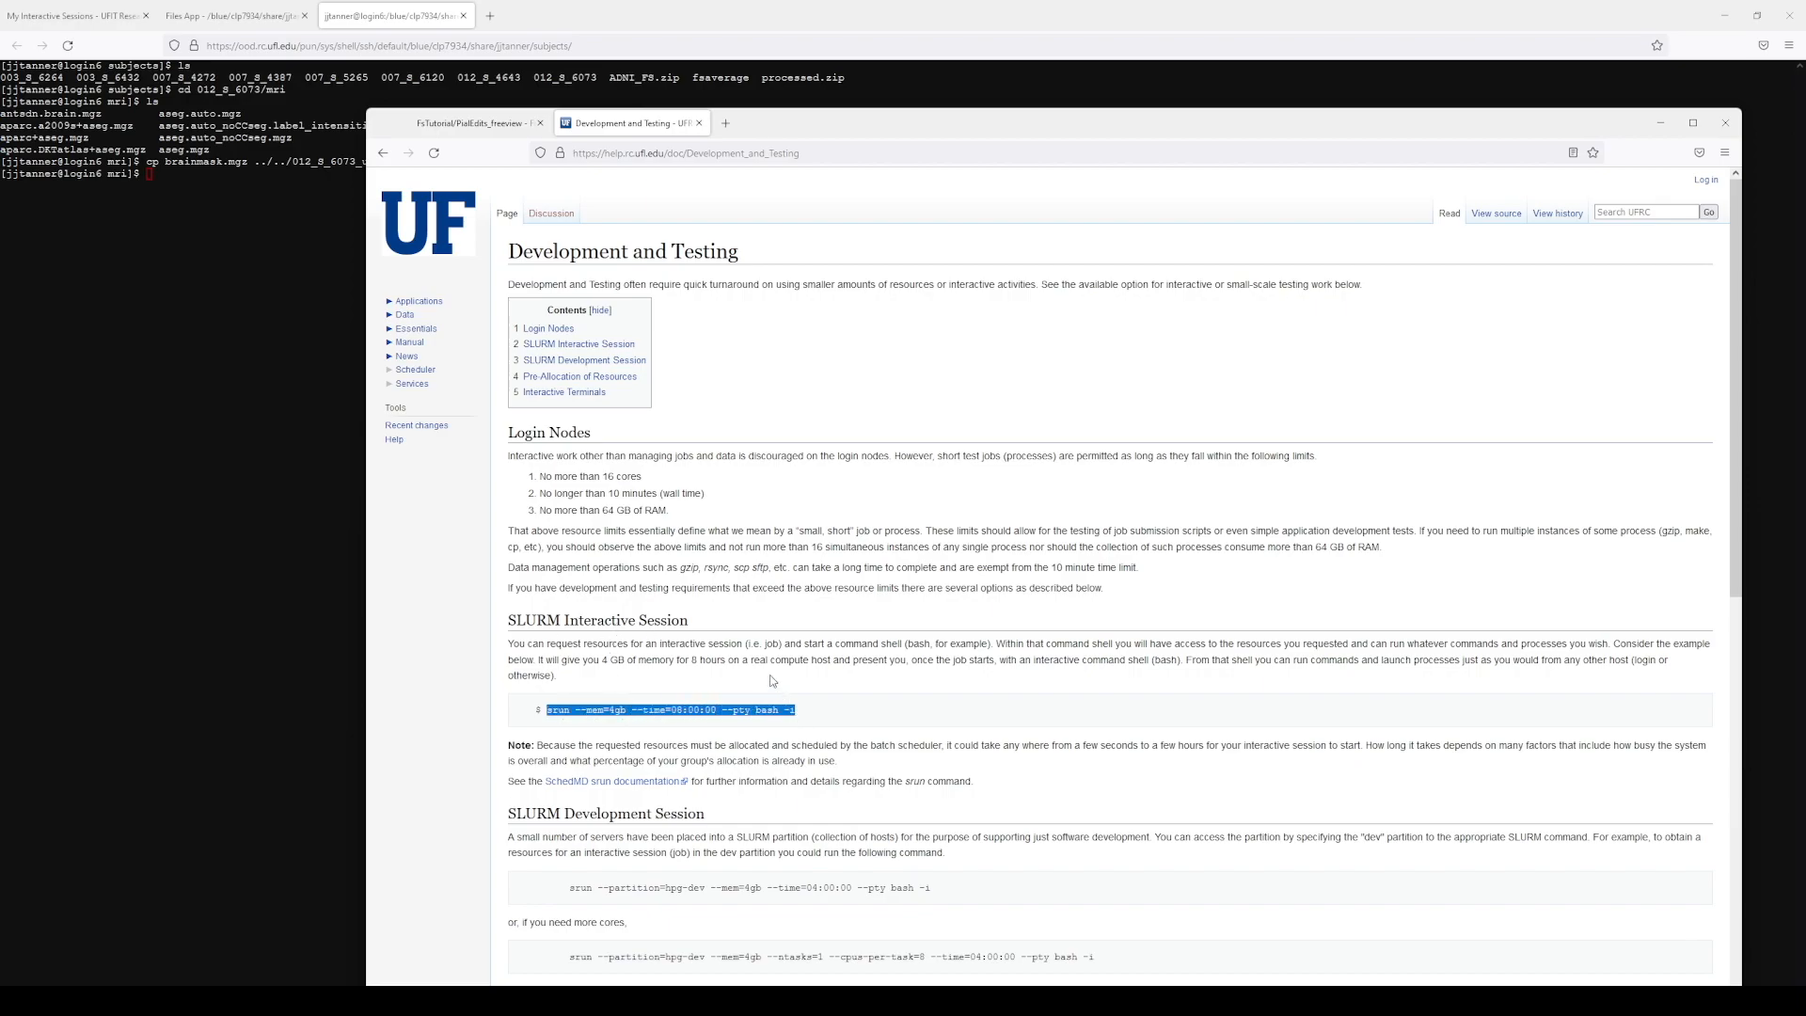
click(269, 222)
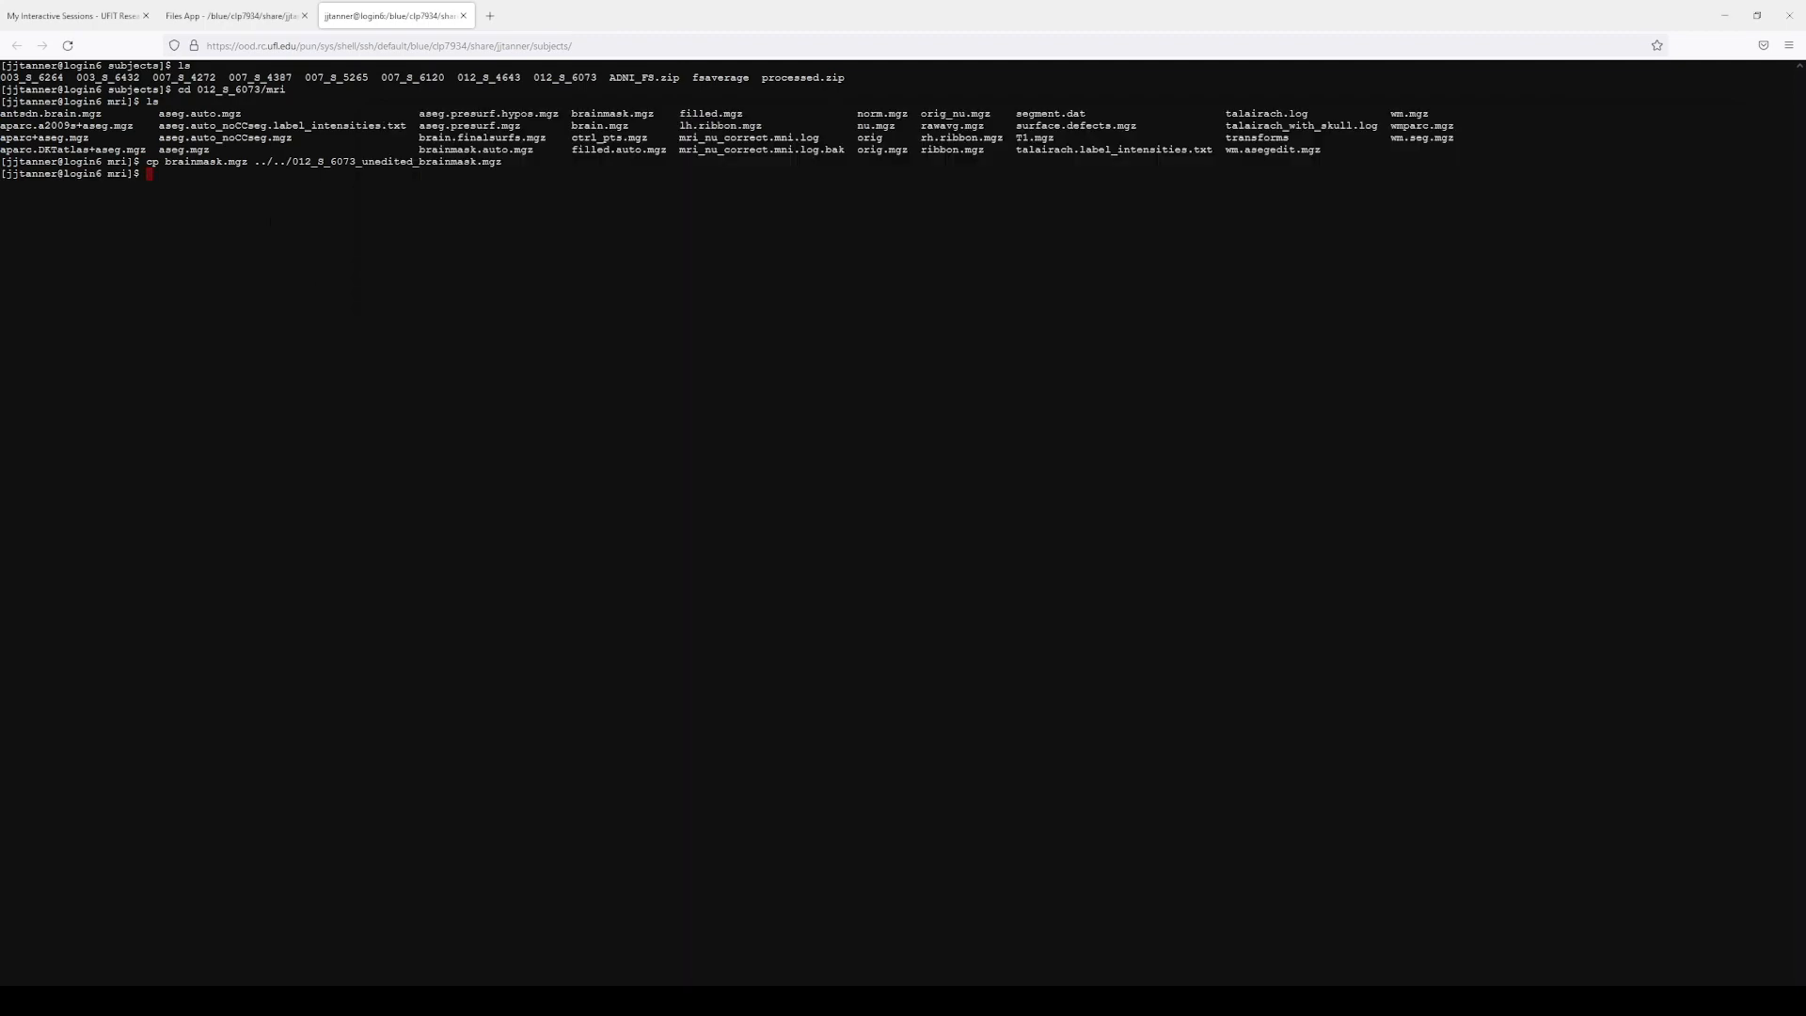
Step: Go up to the subjects folder and run srun --mem=4gb --time=08:00:00 --pty bash -i
text(cd ../..)
key(Return)
text(pwd)
key(Return)
text(ls)
key(Return)
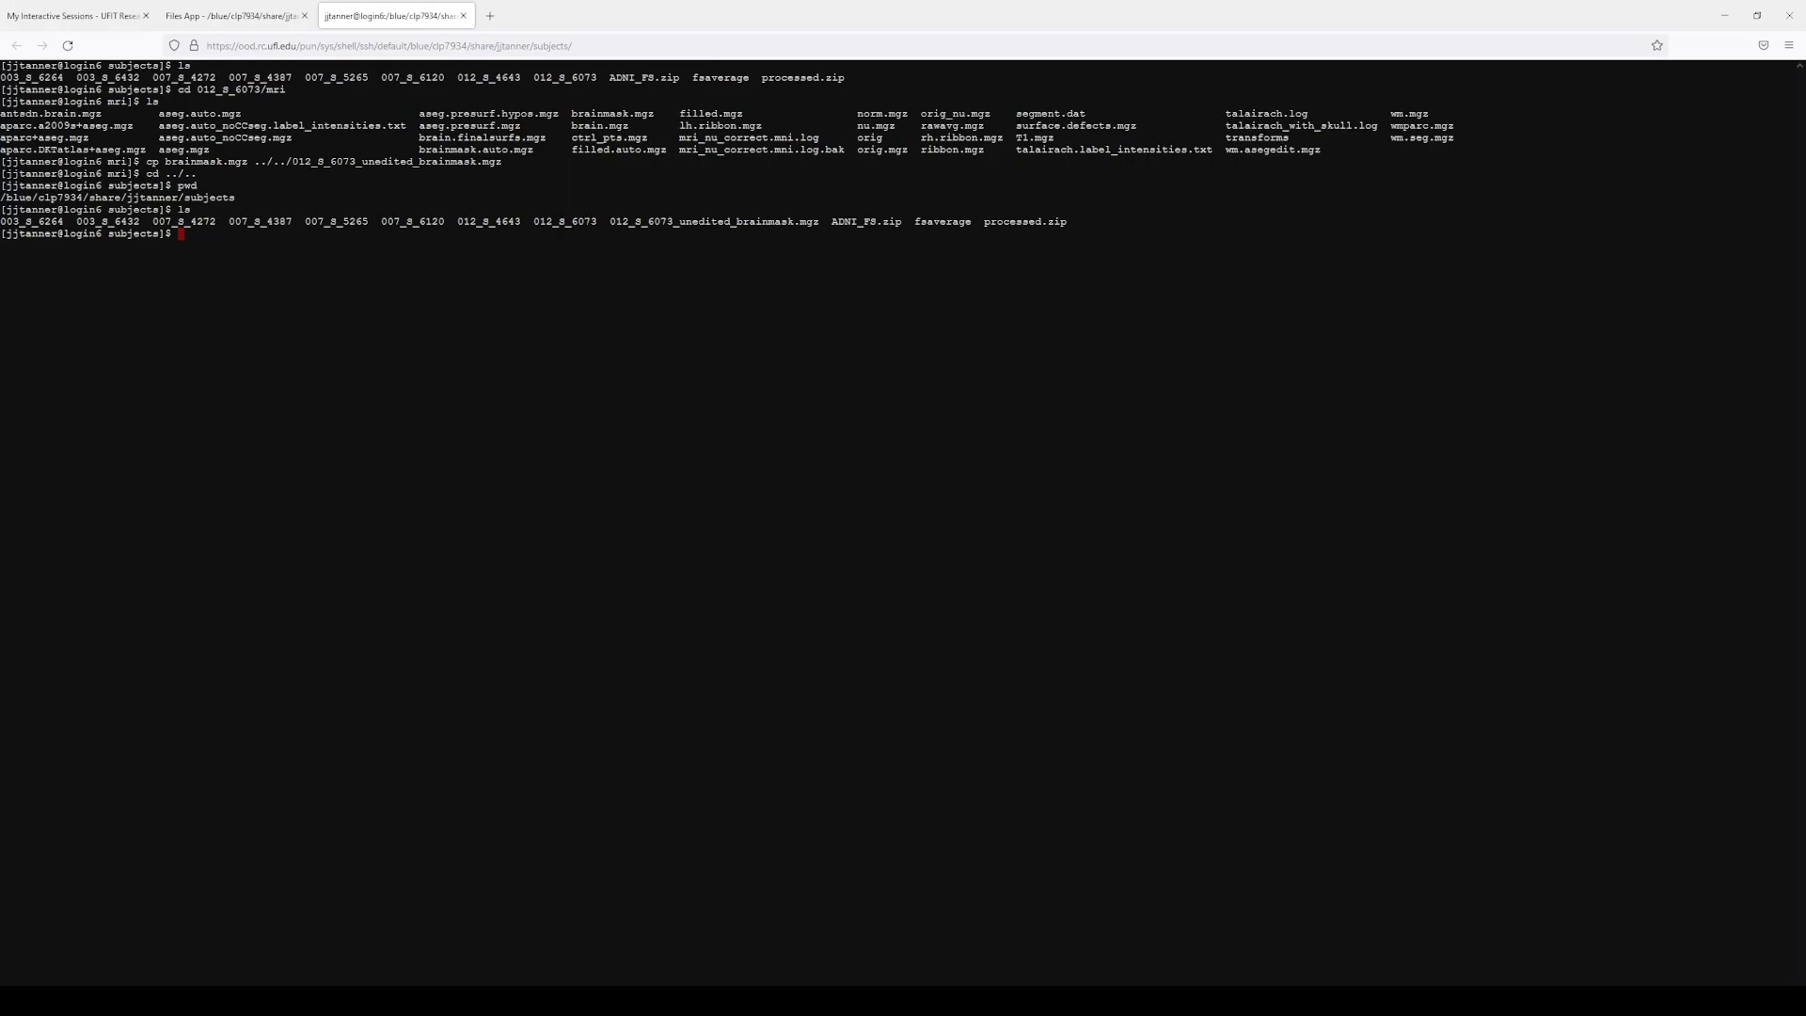
text(srun --mem=4gb --time=08:00:00 --pty bash -i)
key(Return)
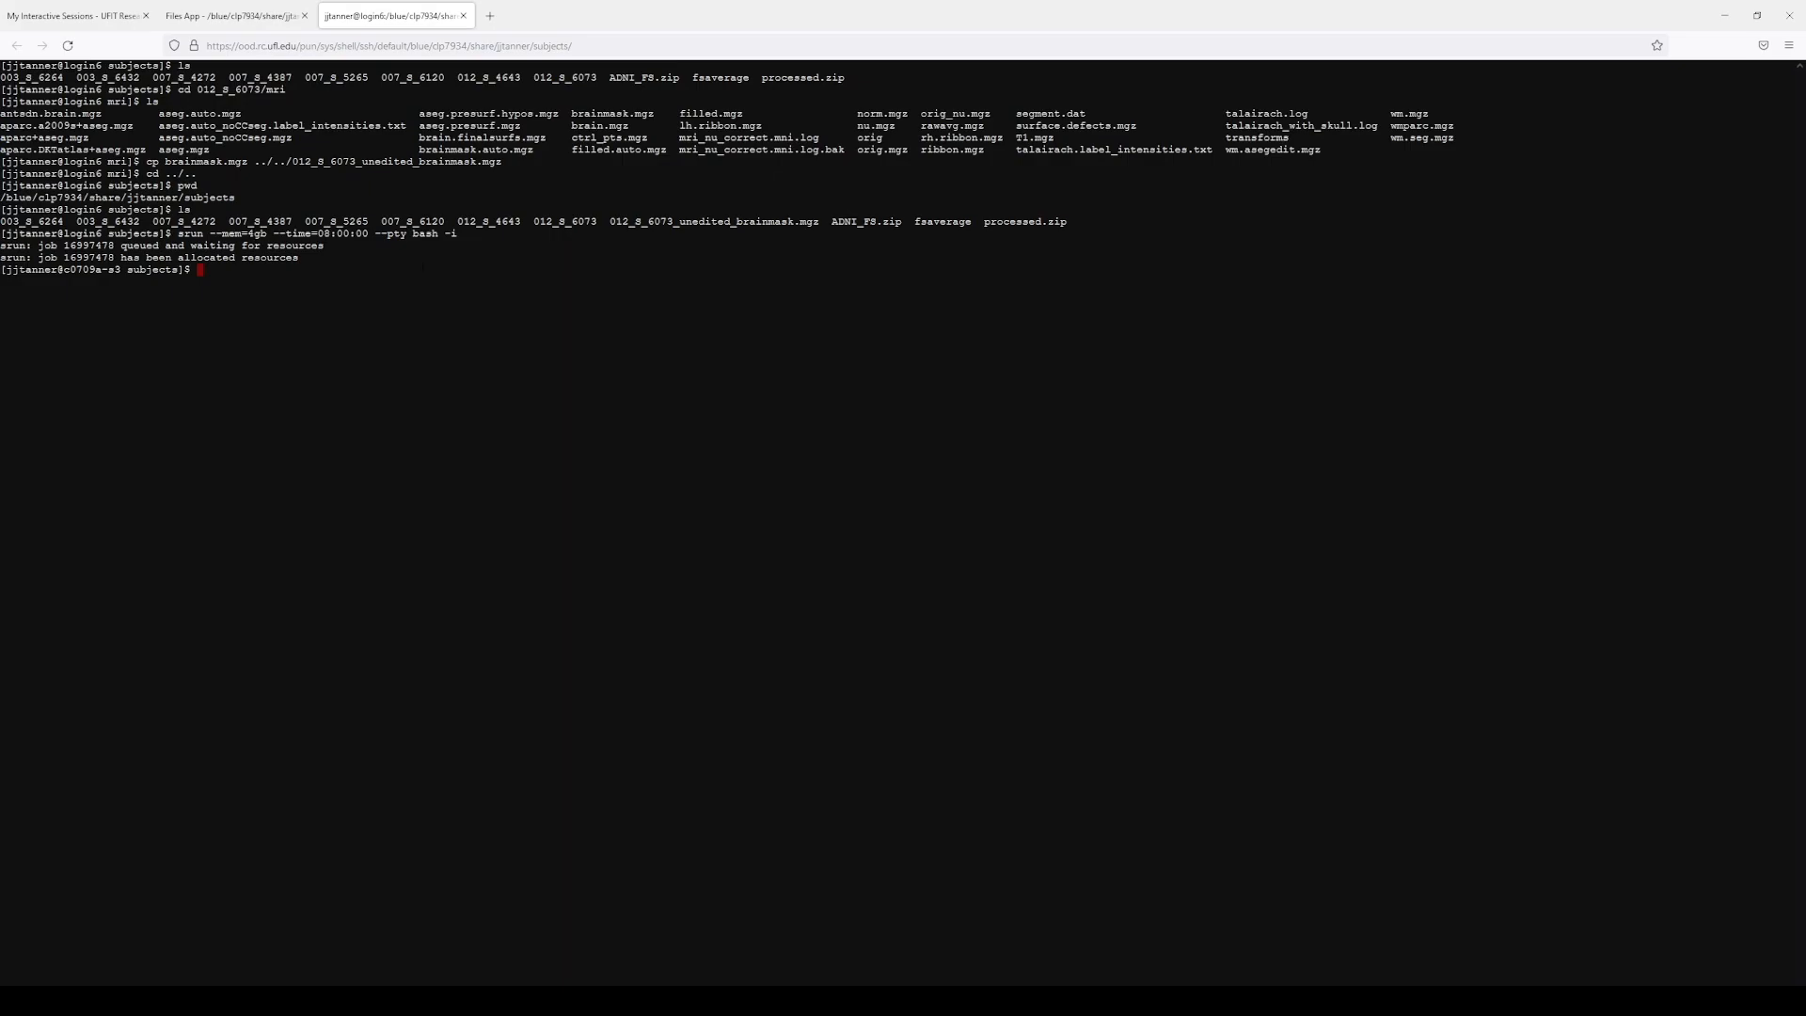
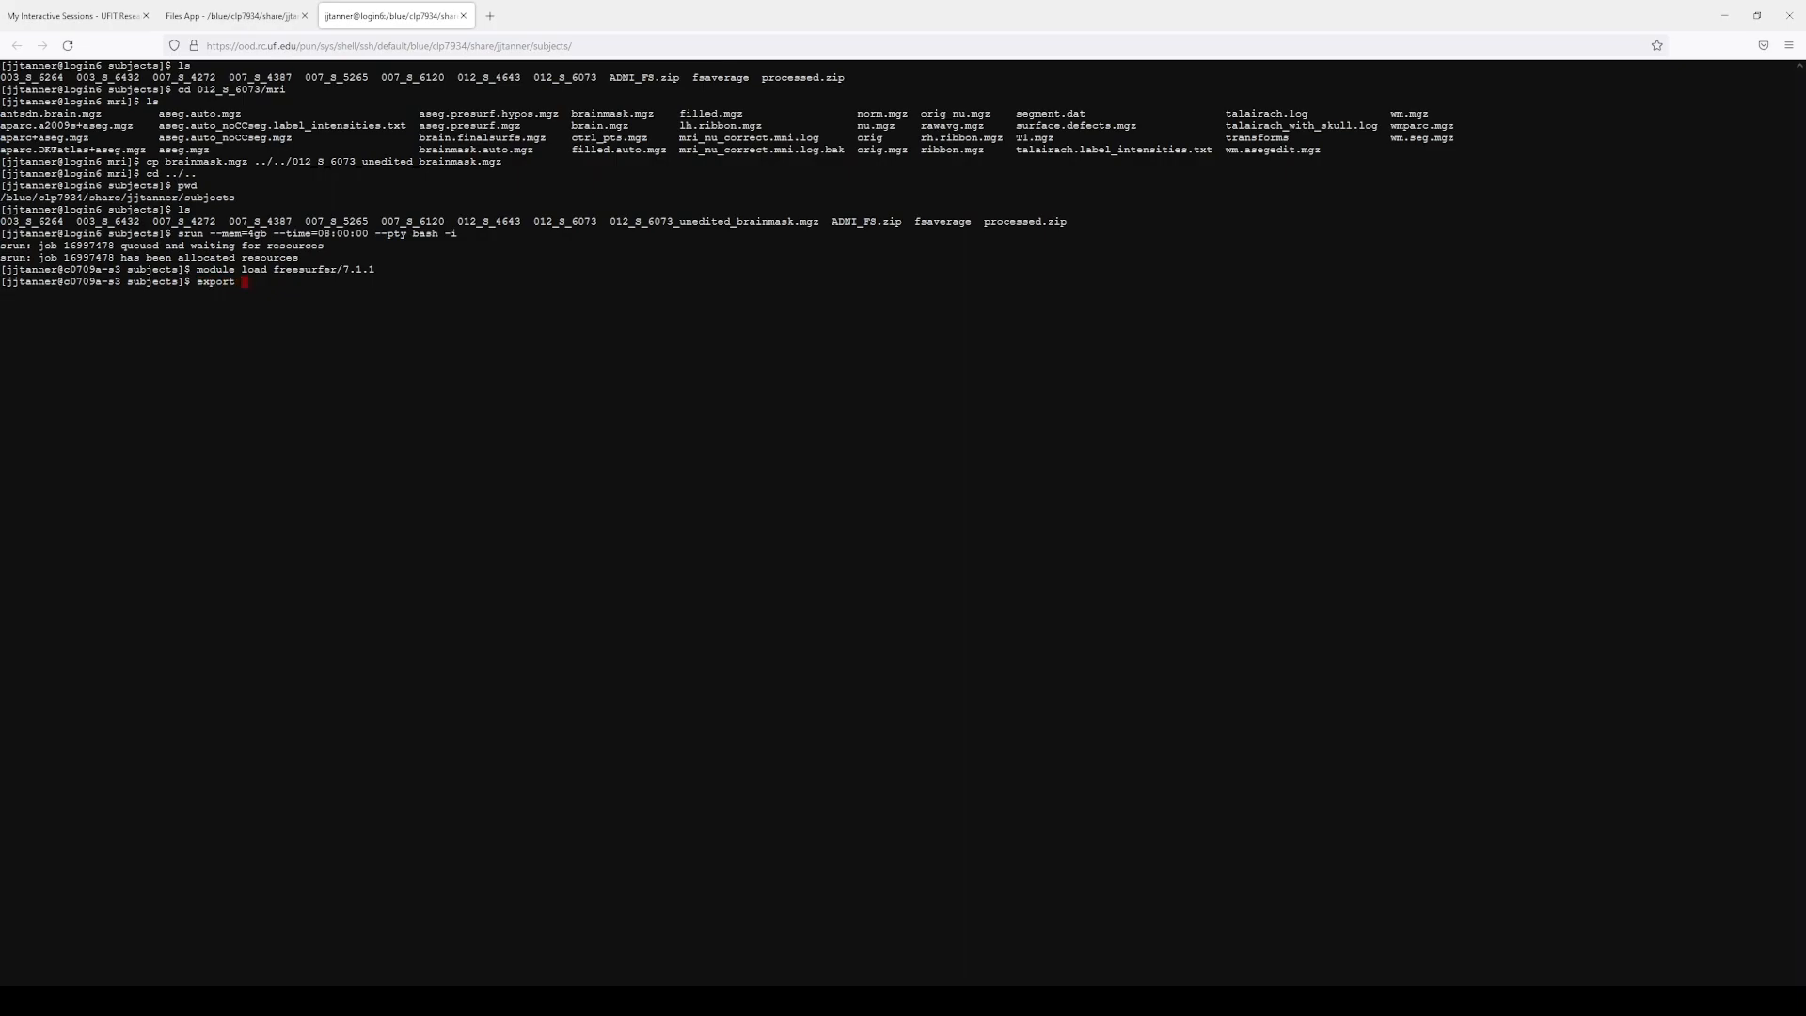
Step: Load freesurfer/7.1.1, set SUBJECTS_DIR=$PWD, and confirm it with echo and ls
key(Return)
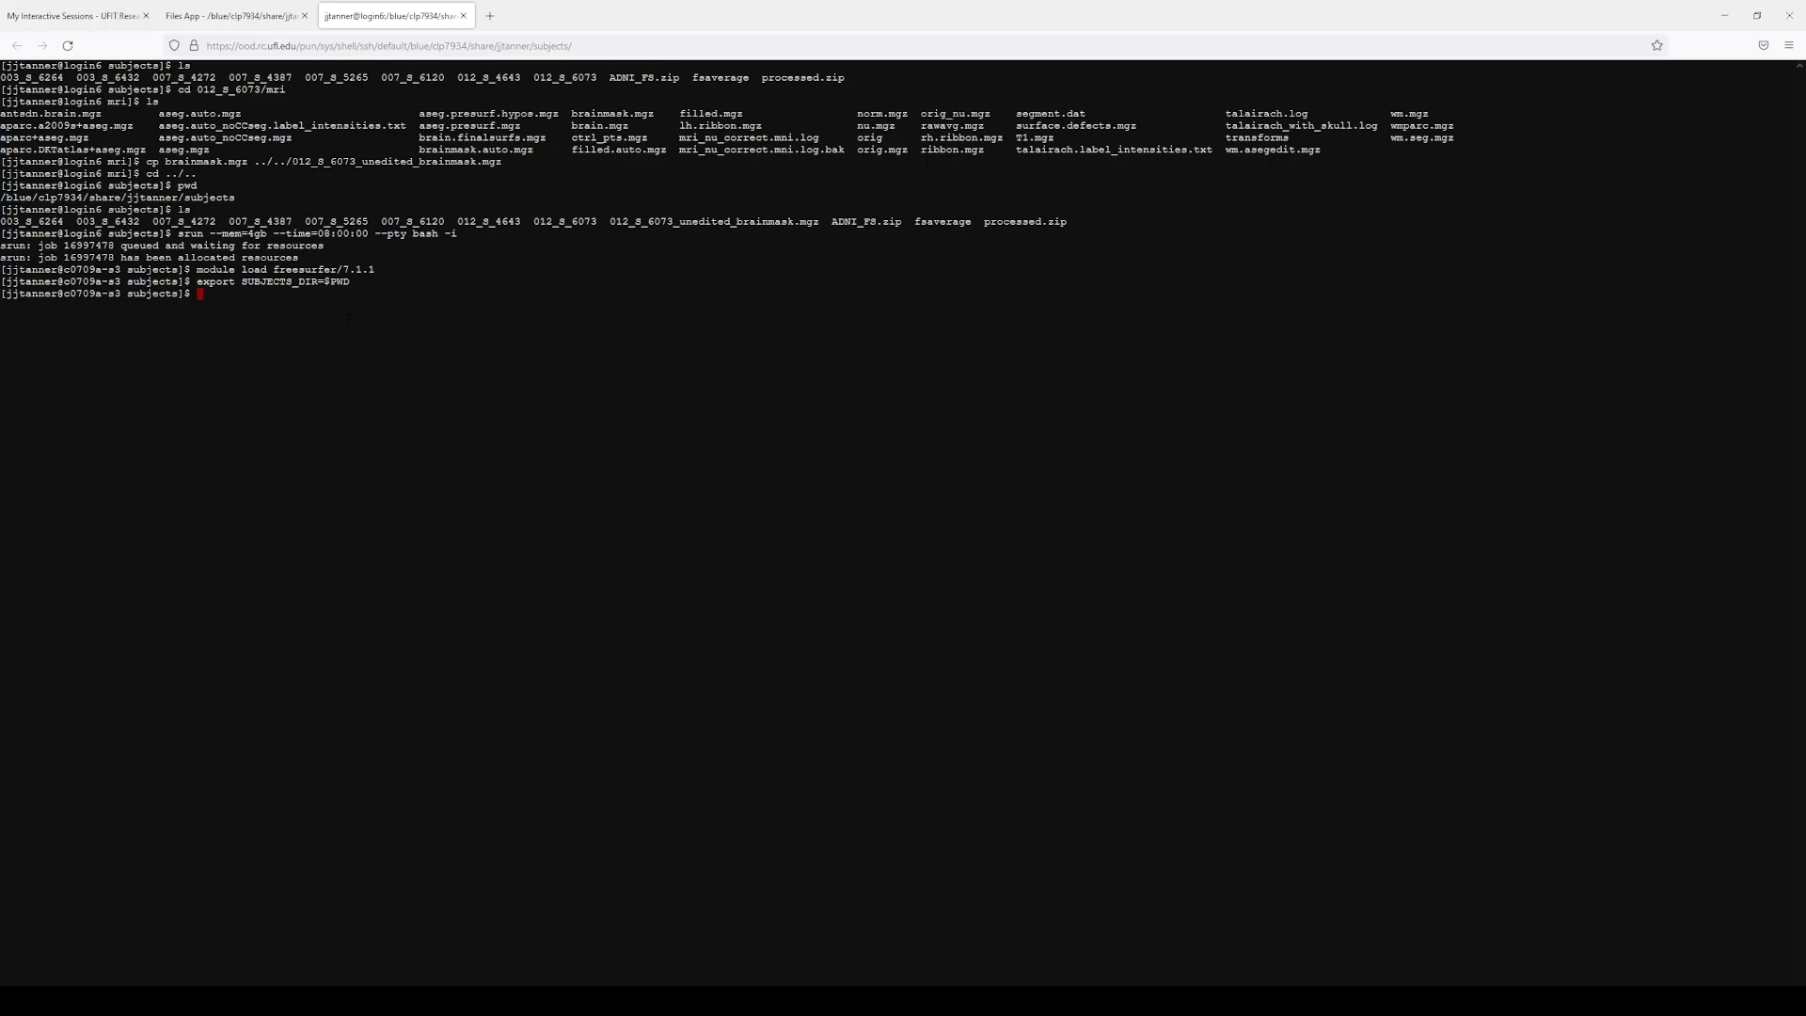
key(Return)
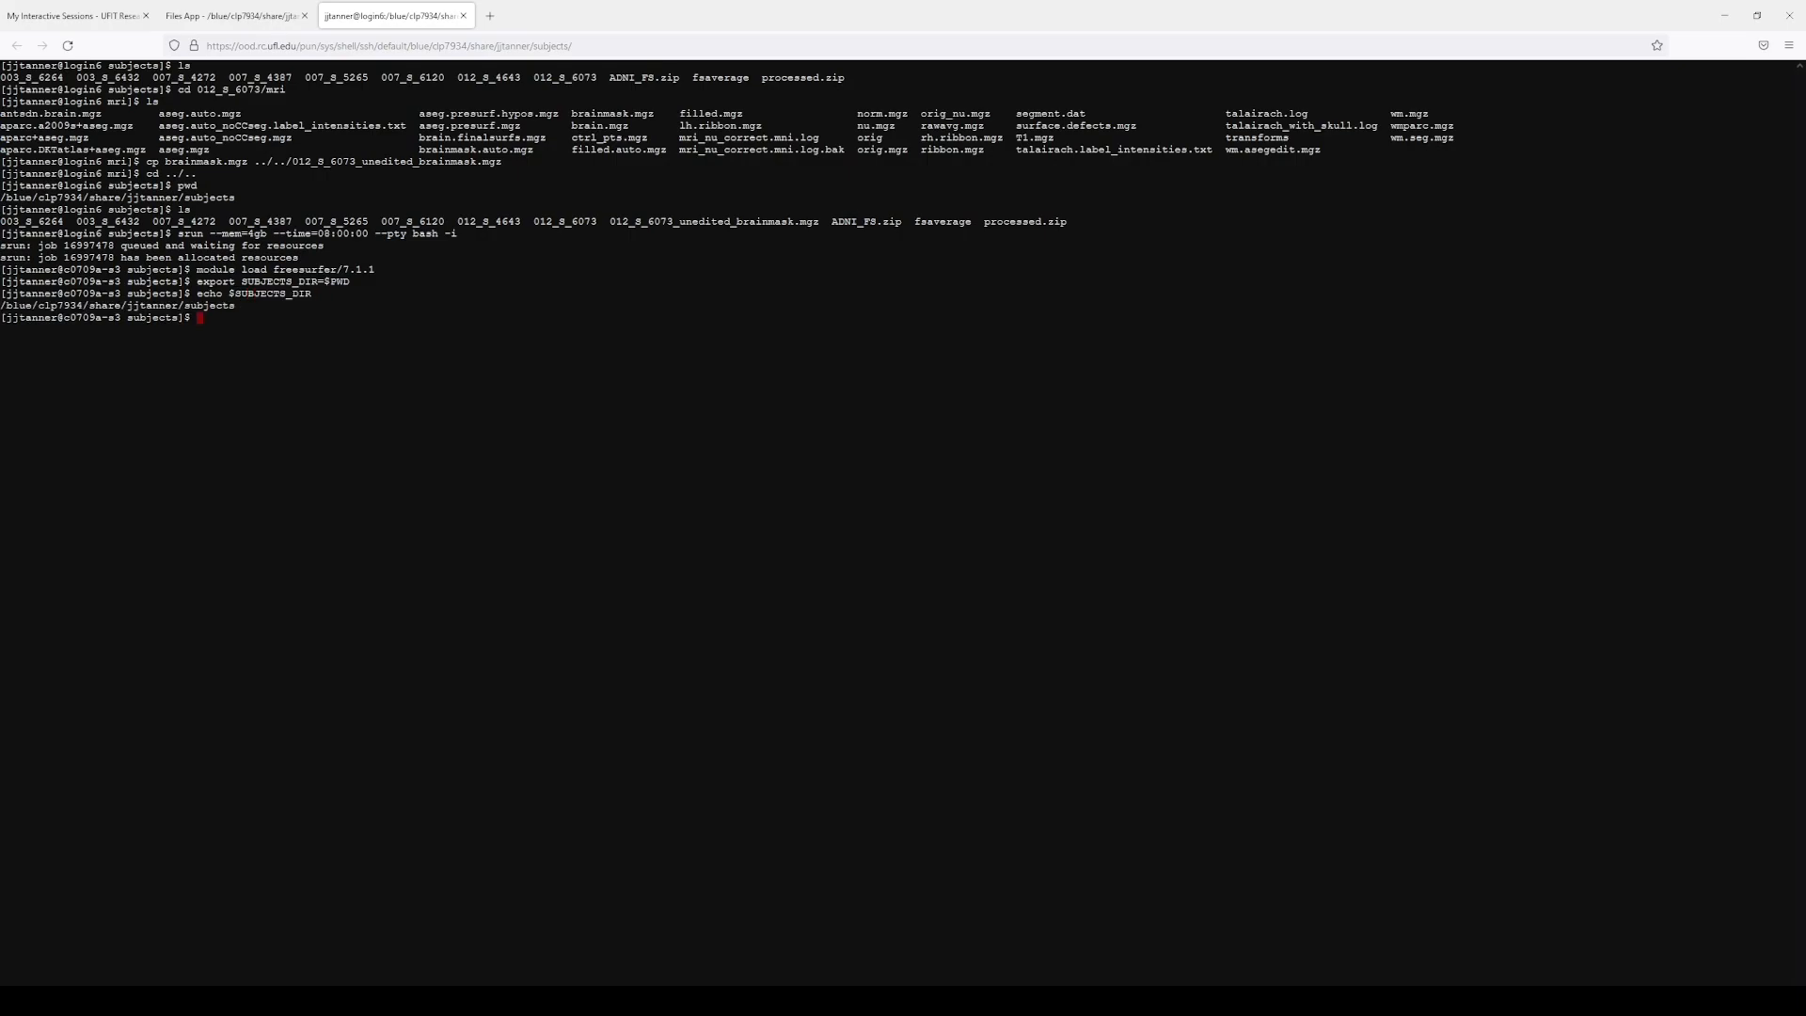
key(Return)
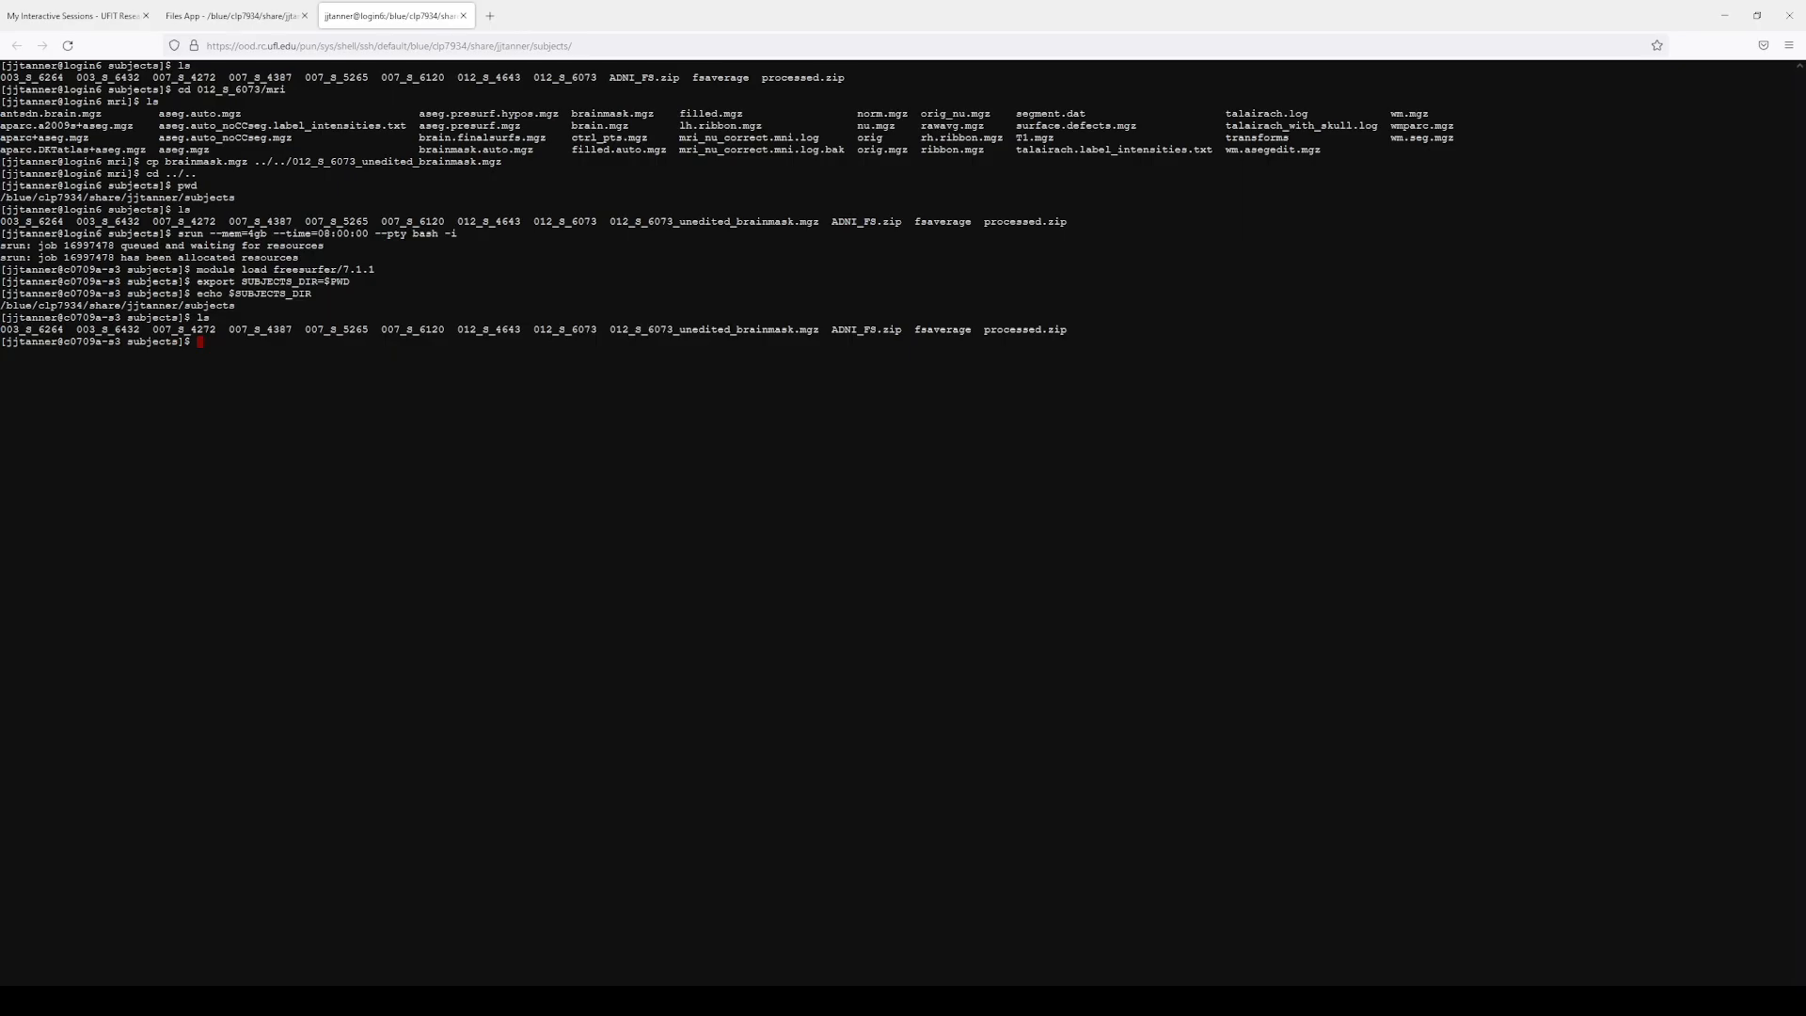
key(alt+Tab)
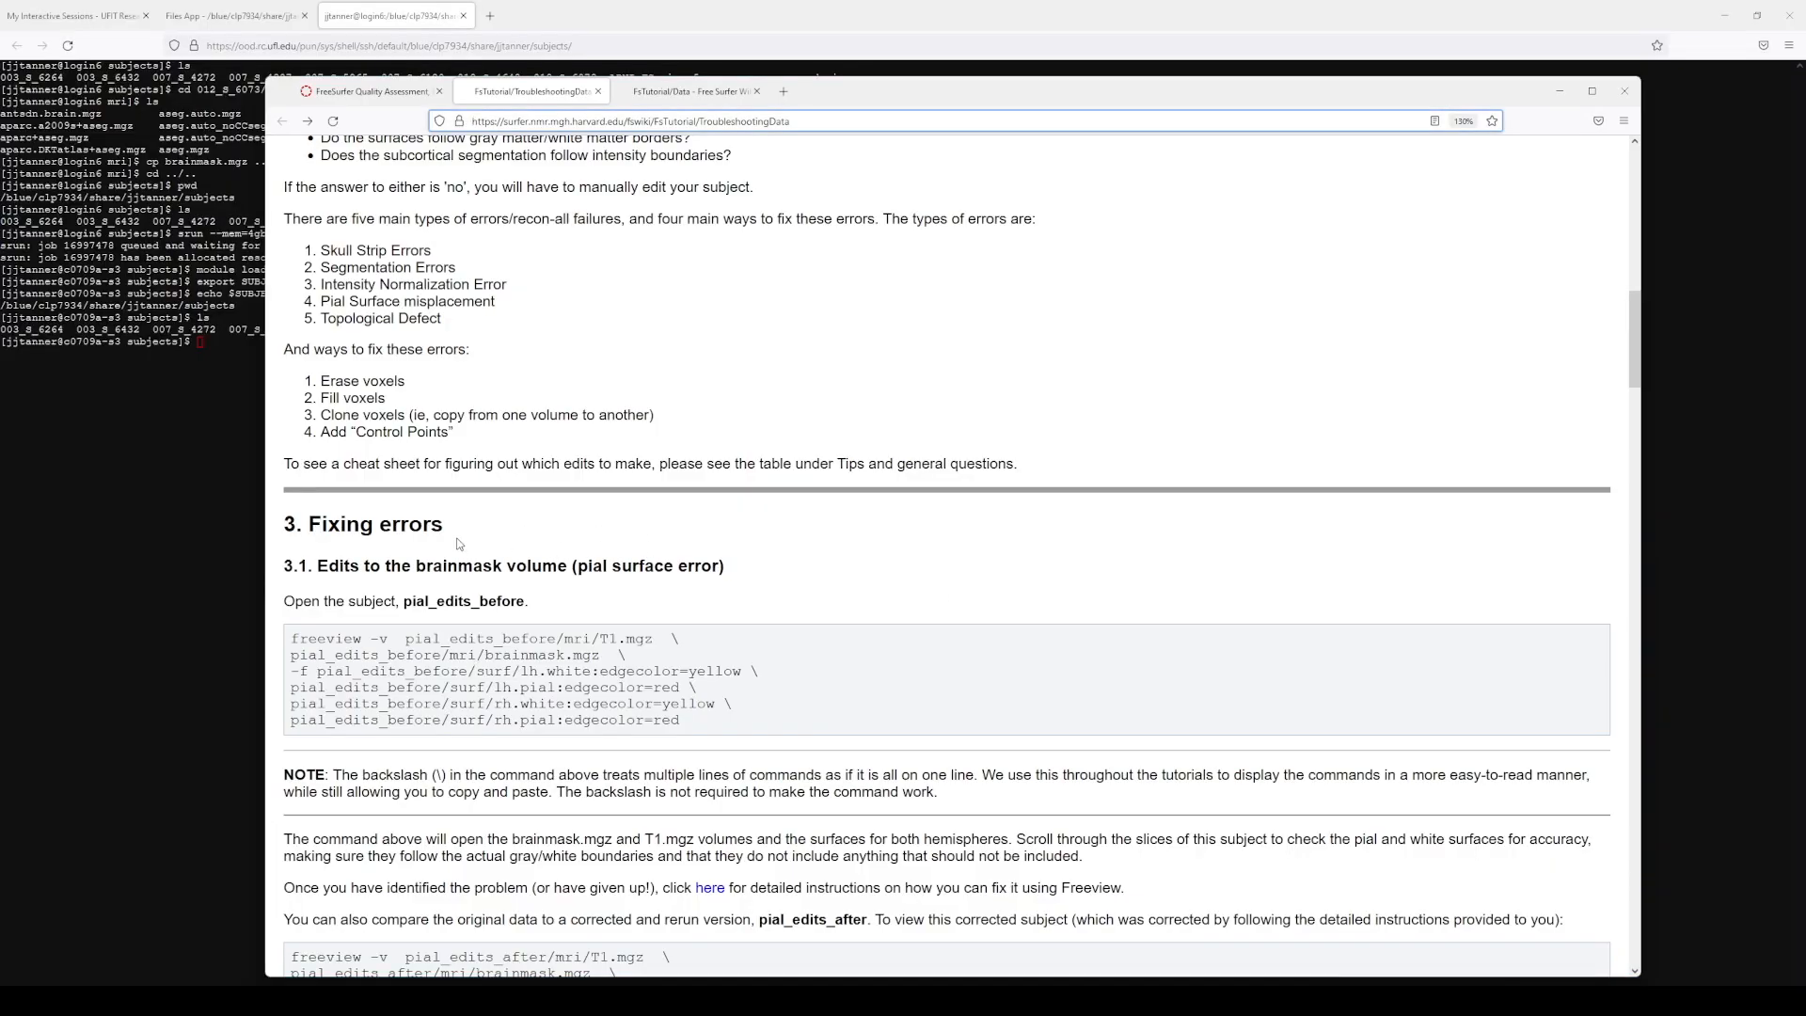
Step: Copy the recon-all -autorecon-pial -subjid prefix from the tutorial's Regenerating the Surface section
click(710, 888)
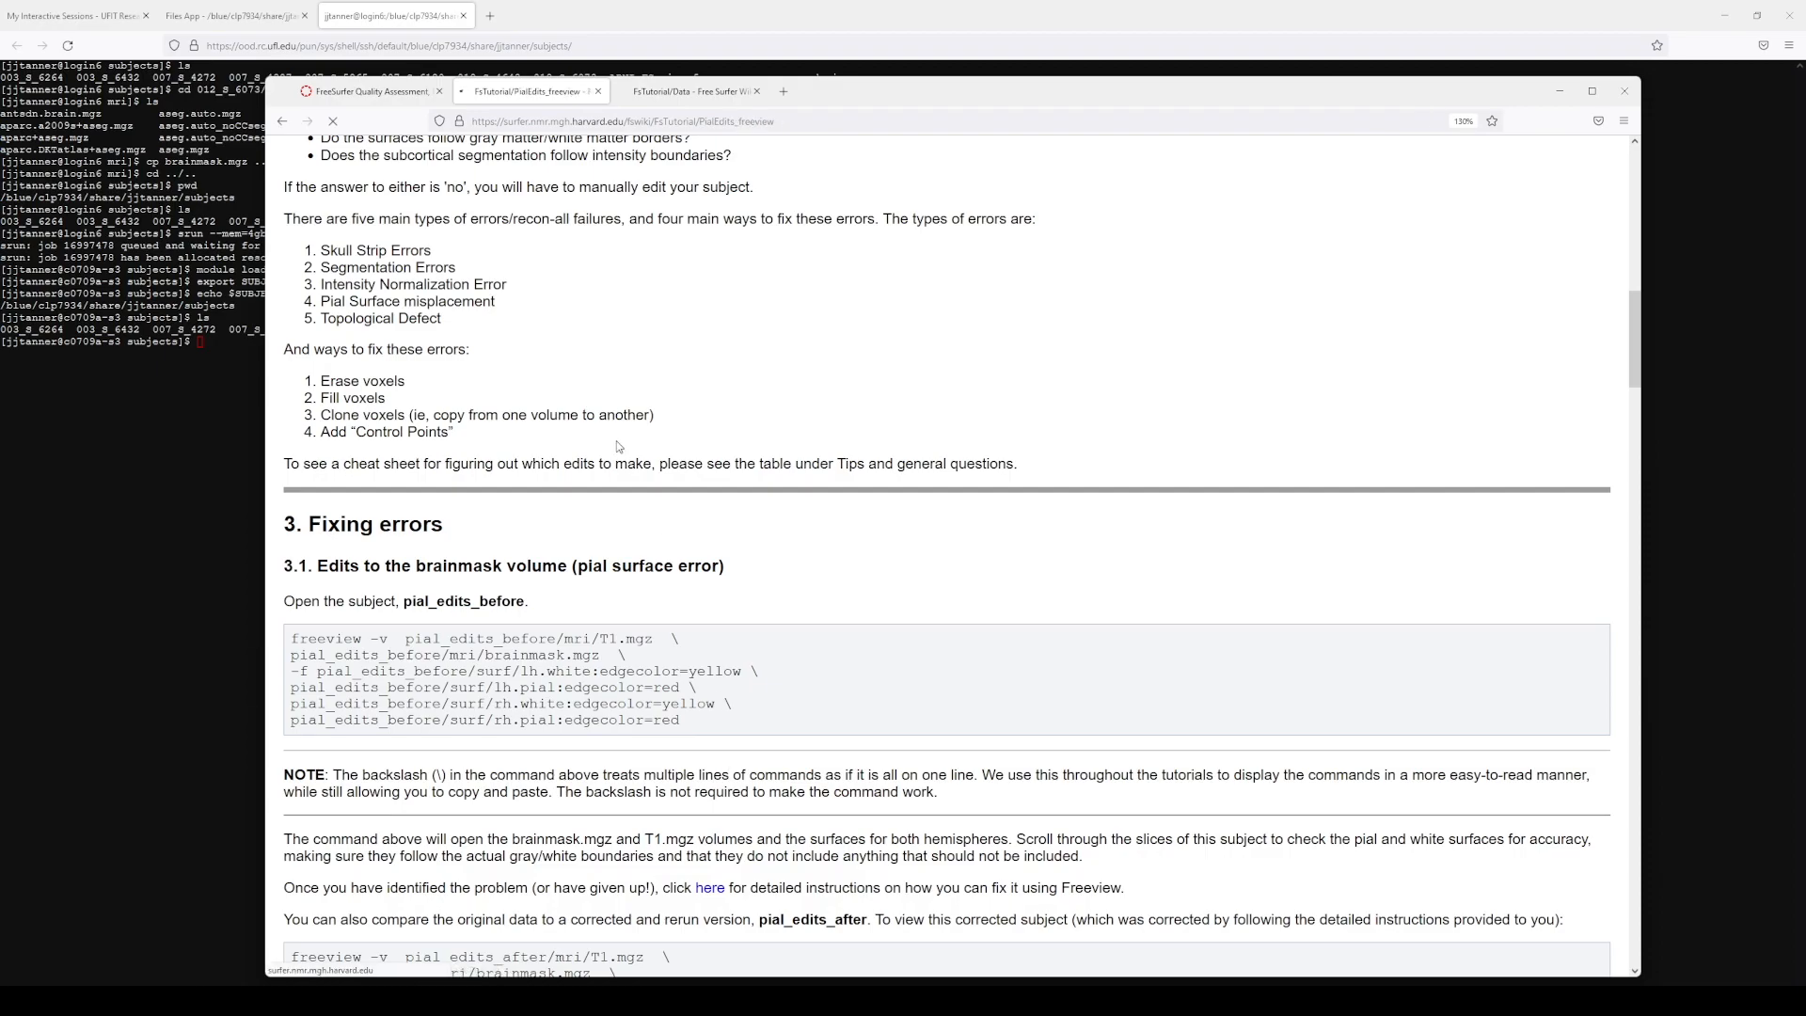
scroll(1080, 428, down, 8)
scroll(1080, 425, down, 15)
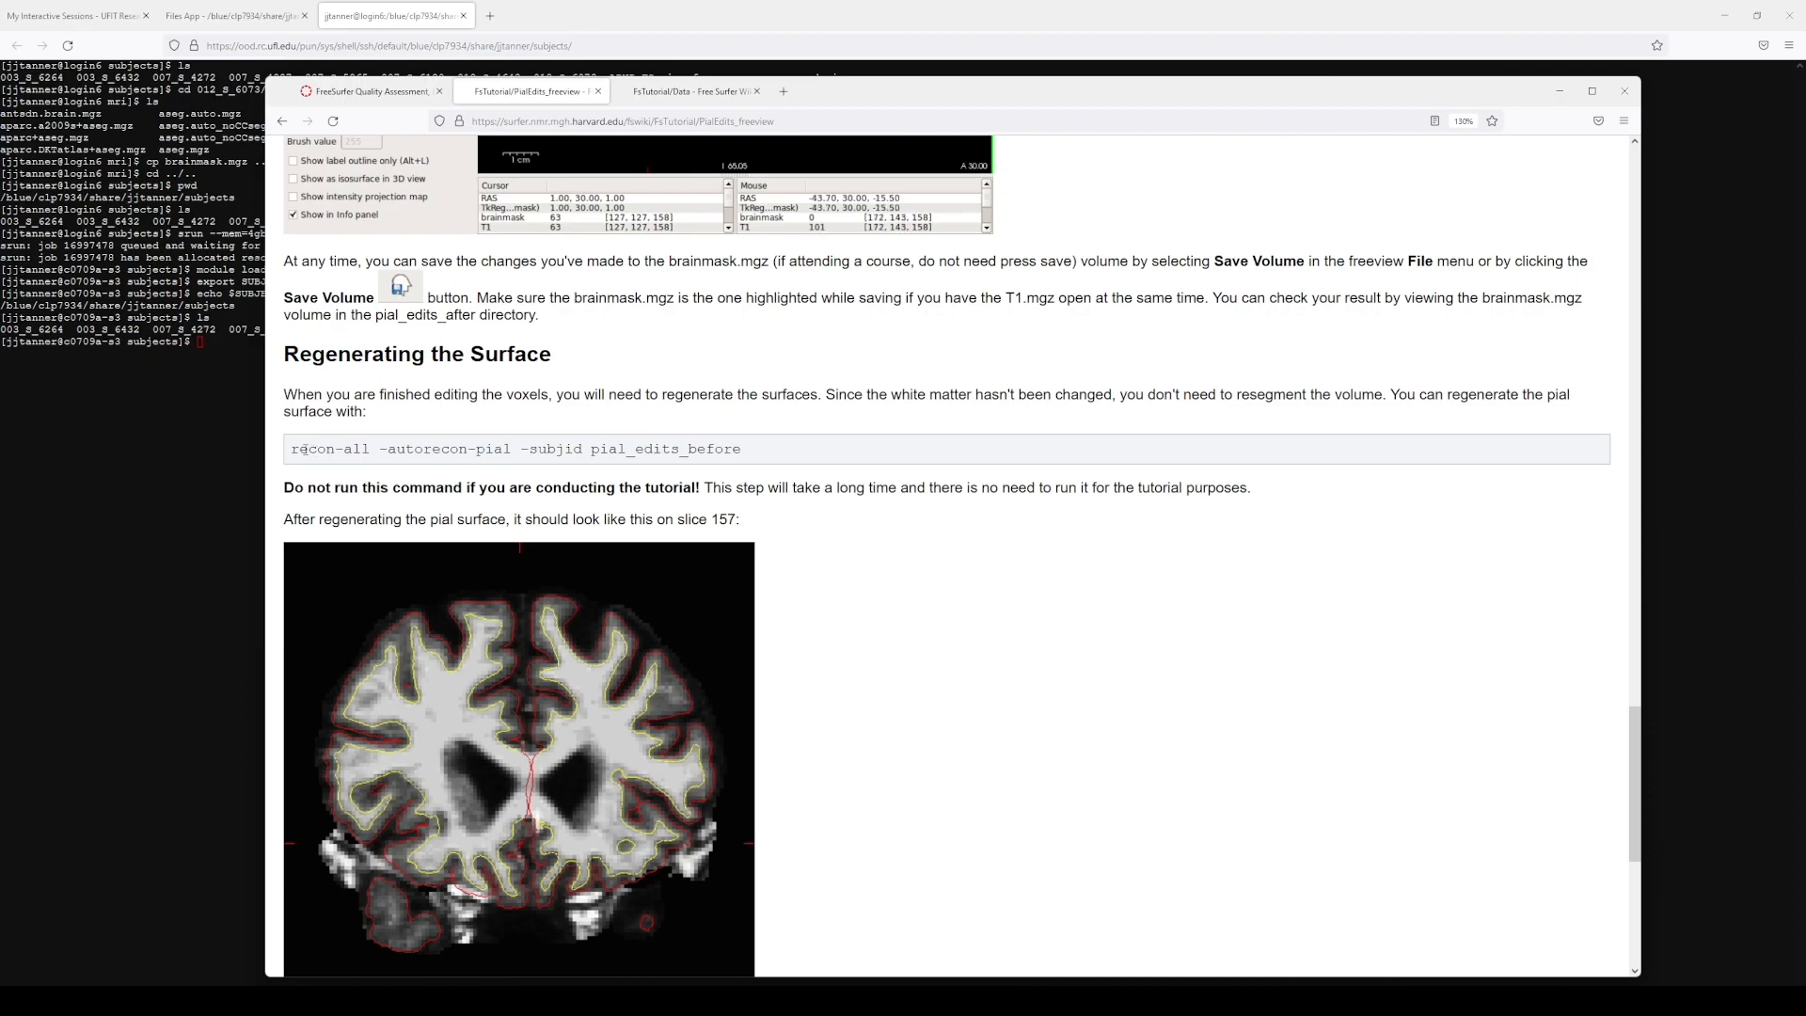
drag(292, 449, 591, 450)
key(ctrl+c)
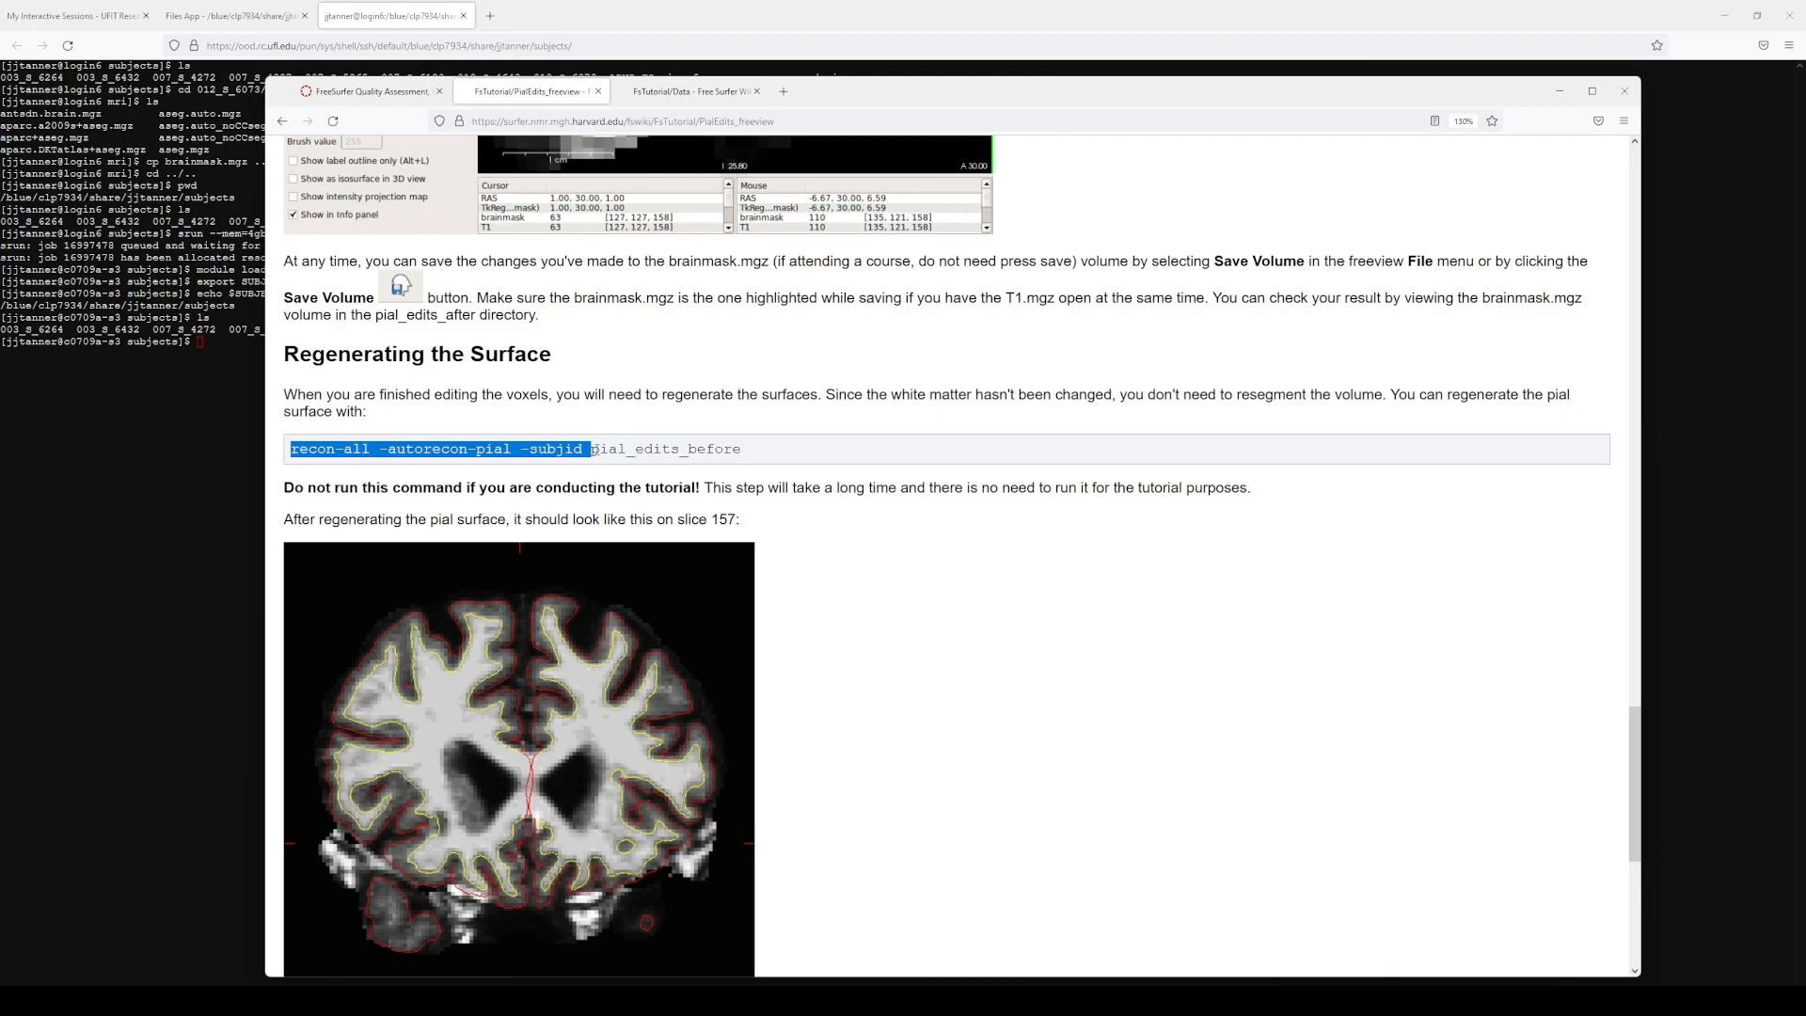
Step: Paste the prefix at the compute-node prompt, followed by subject 012_S_6073
key(alt+Tab)
key(ctrl+shift+v)
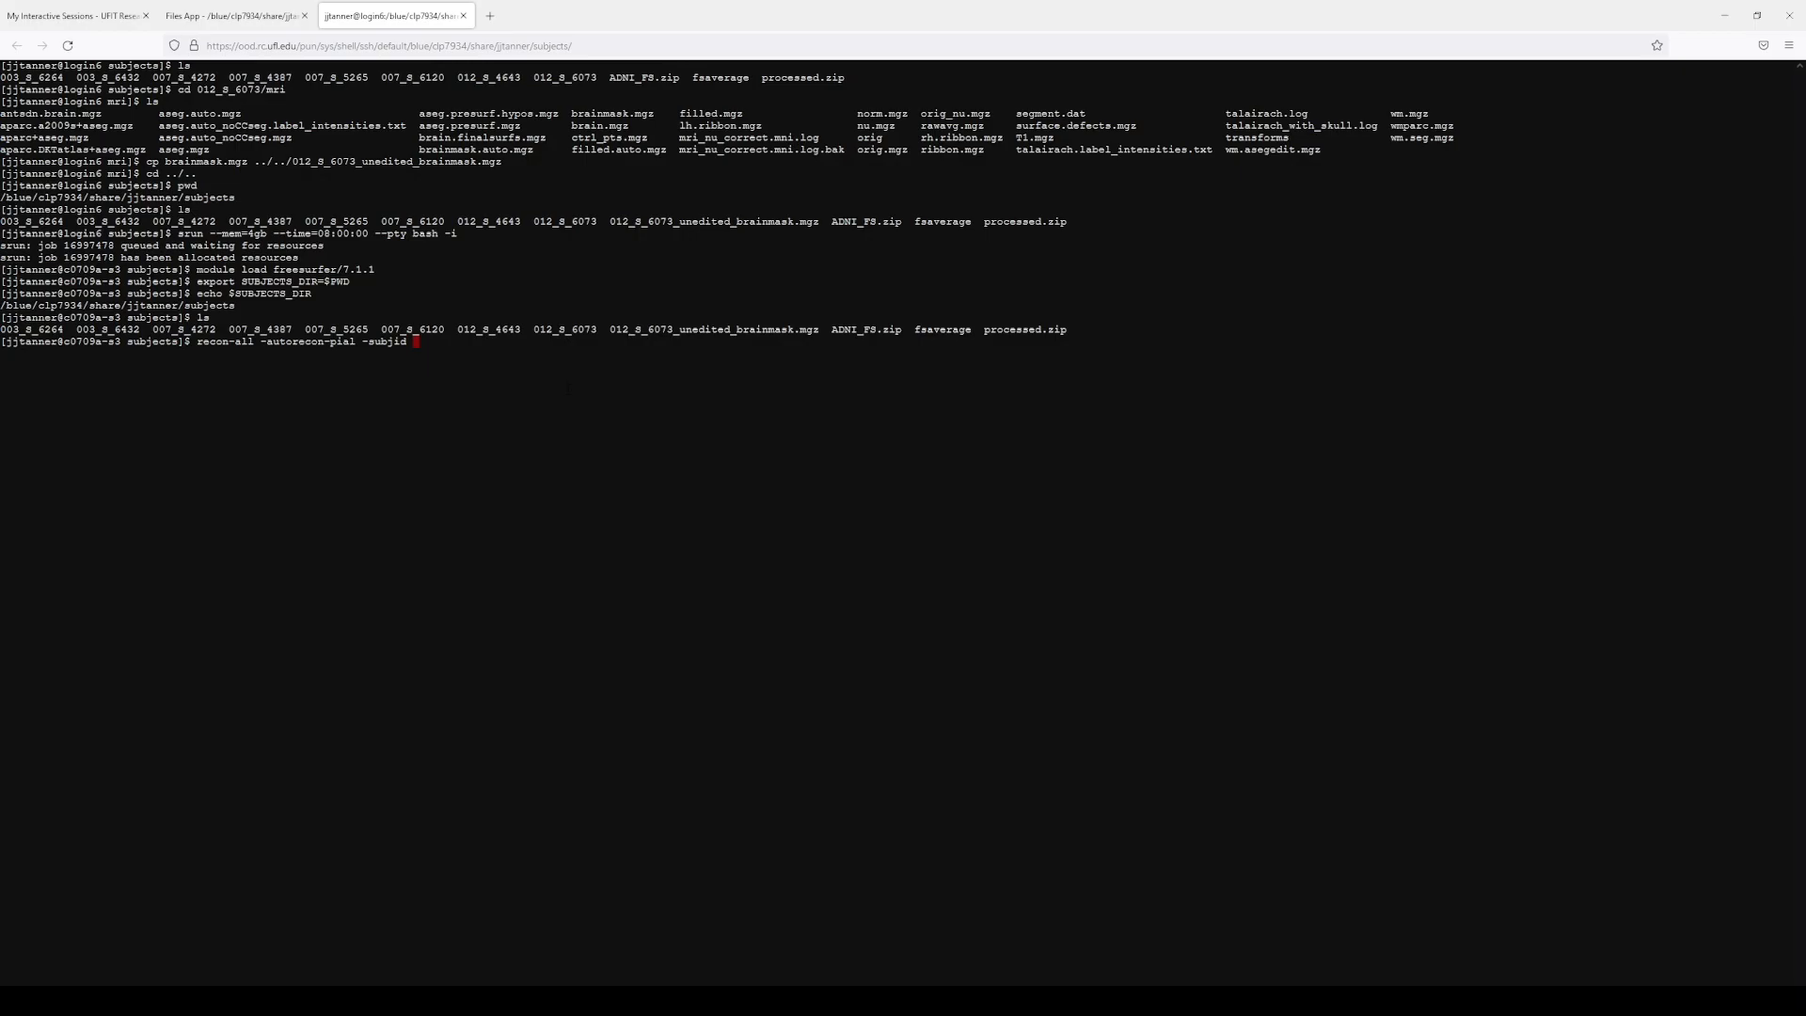
double_click(567, 330)
text(012_S_6073)
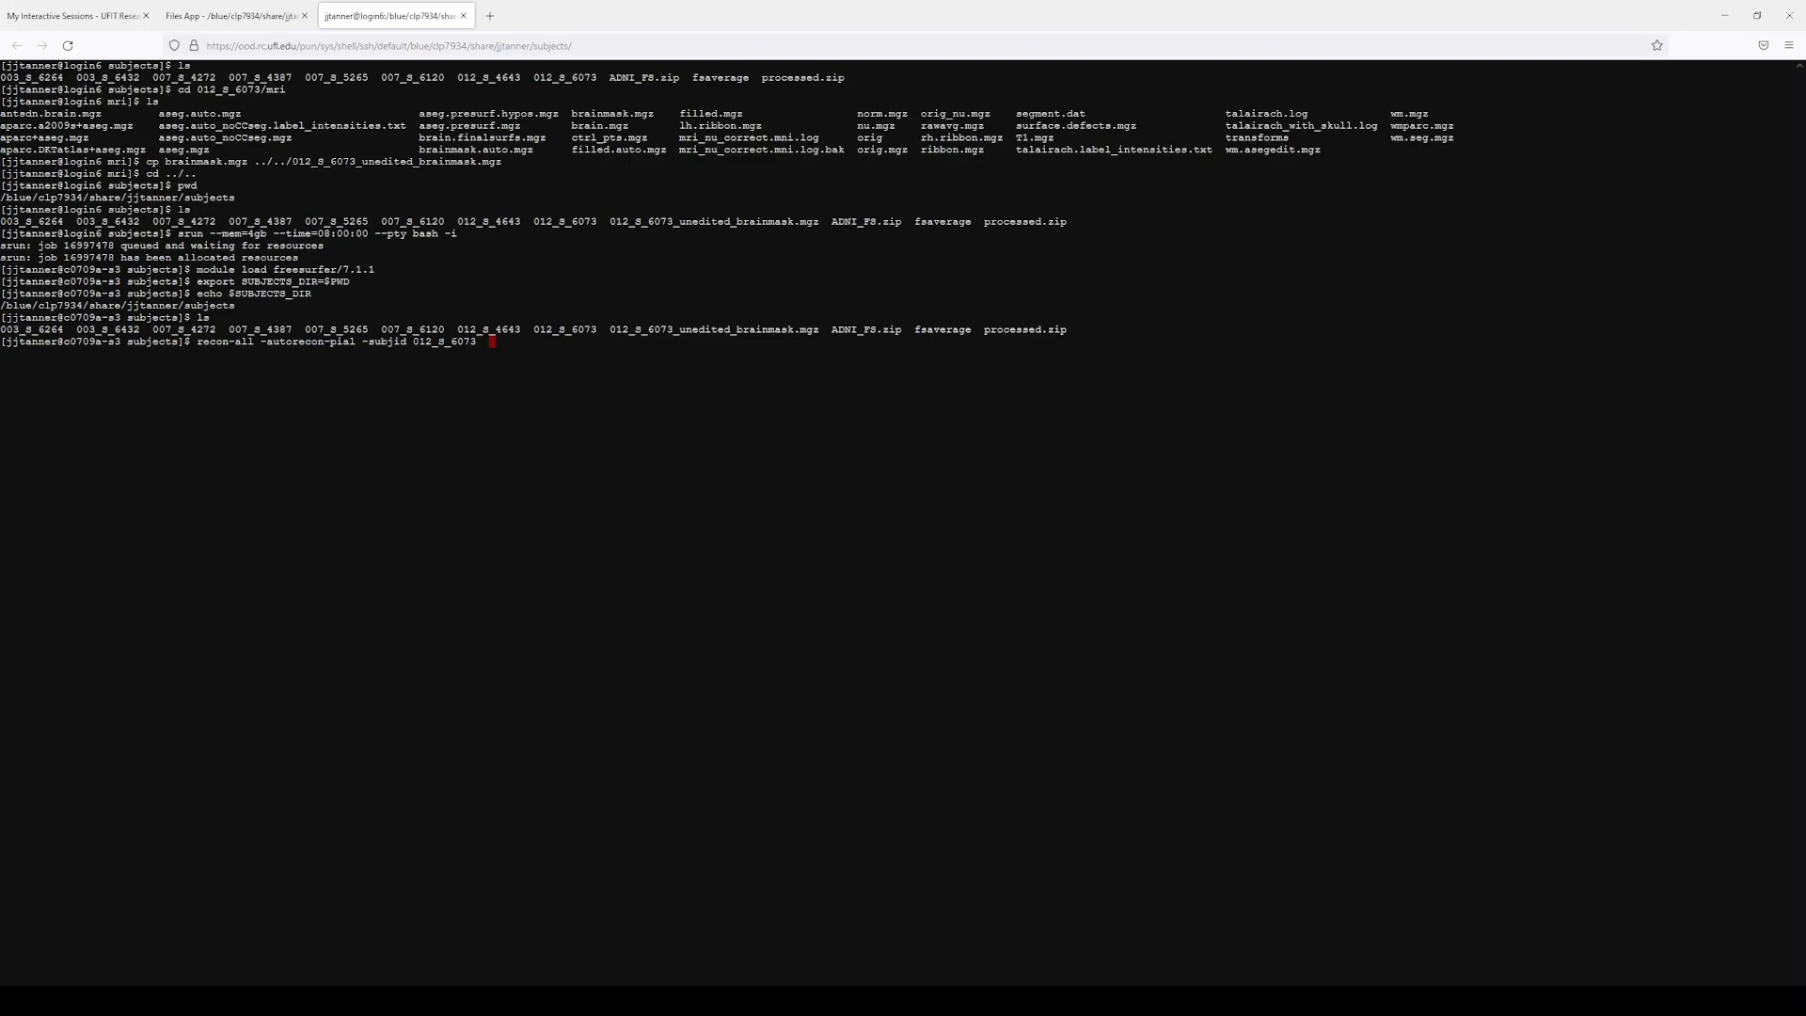